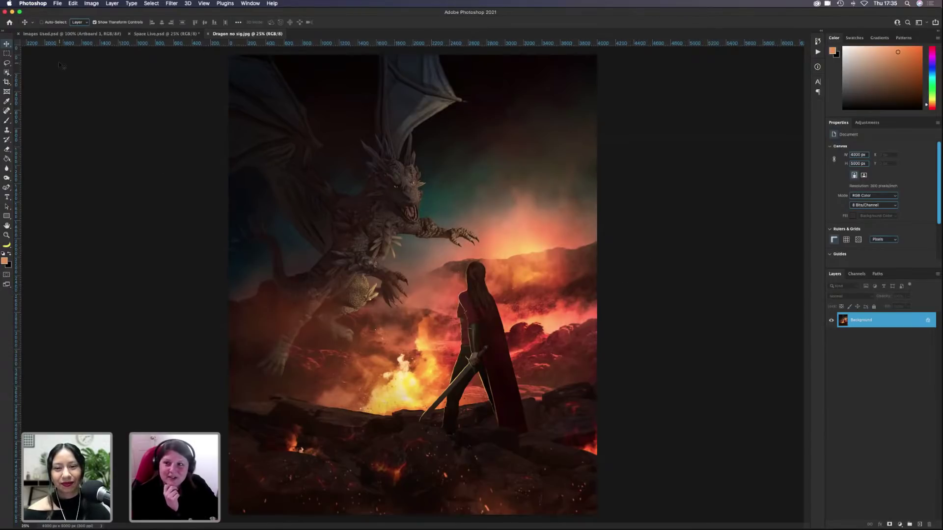
Step: Look over the source images in Images Used.psd and check the image size settings of Space Live.psd
{"action": "left_click", "coordinate": [58, 36]}
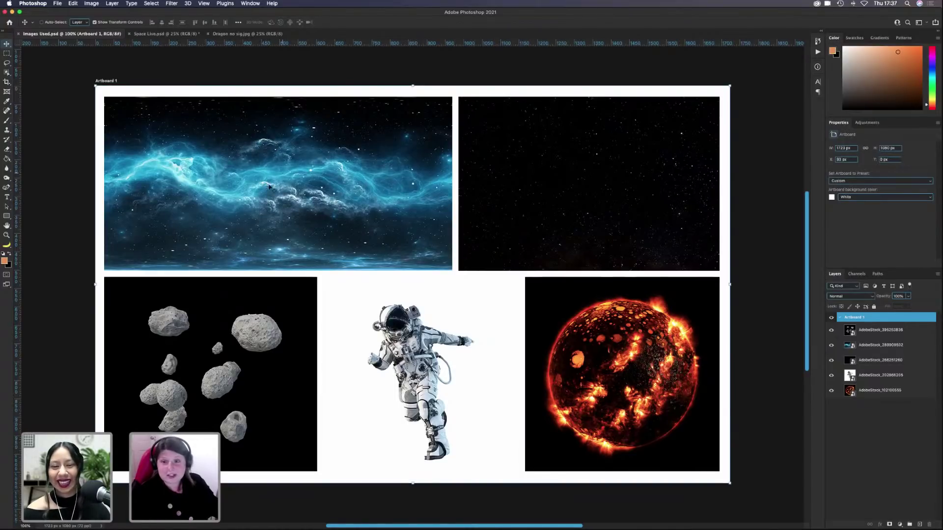
{"action": "left_click", "coordinate": [162, 32]}
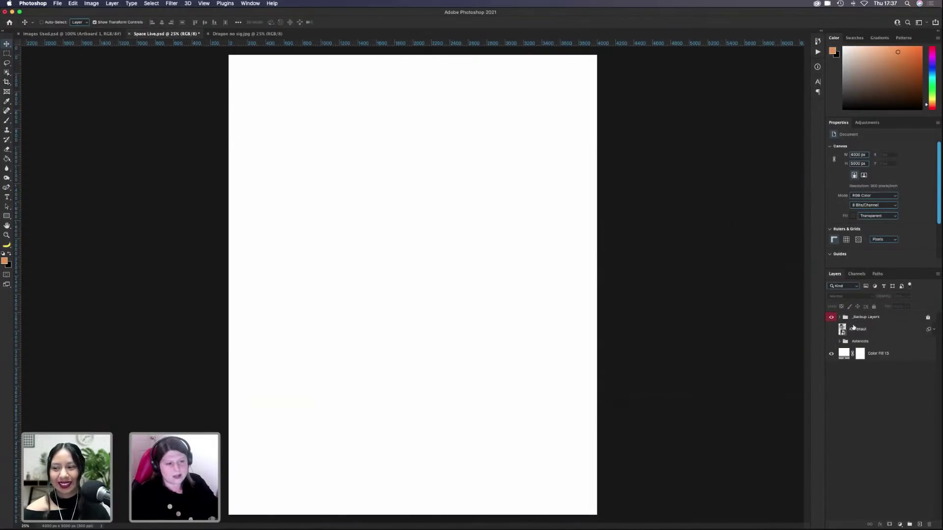
{"action": "left_click", "coordinate": [91, 4]}
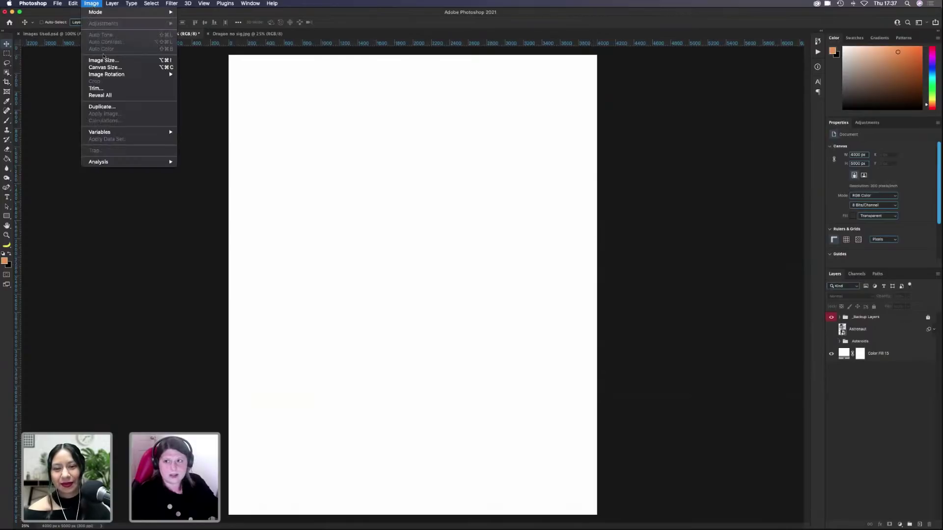
{"action": "left_click", "coordinate": [105, 61]}
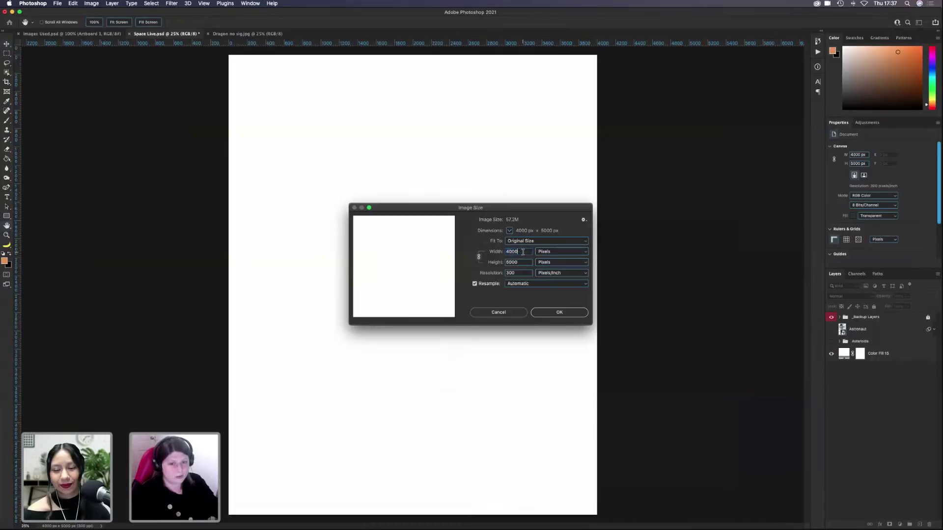
{"action": "double_click", "coordinate": [526, 263]}
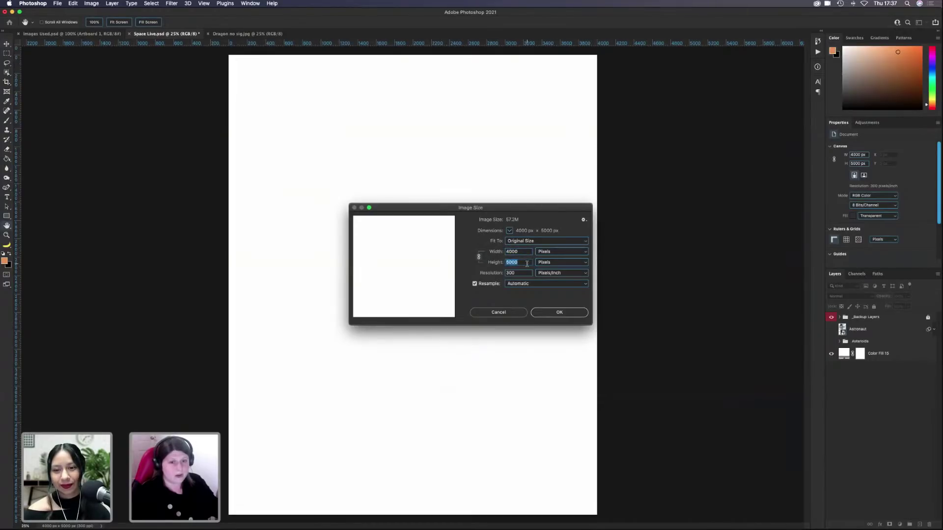
{"action": "key", "text": "Tab"}
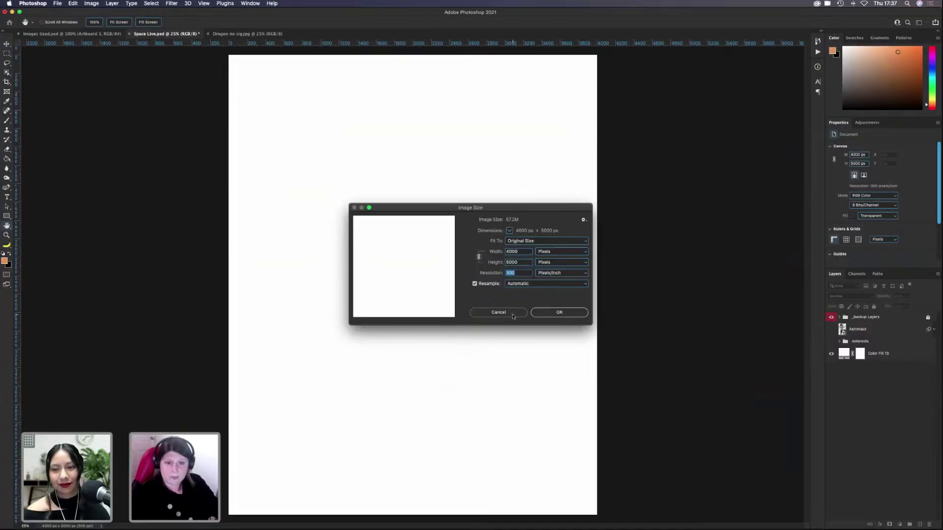
{"action": "left_click", "coordinate": [513, 314]}
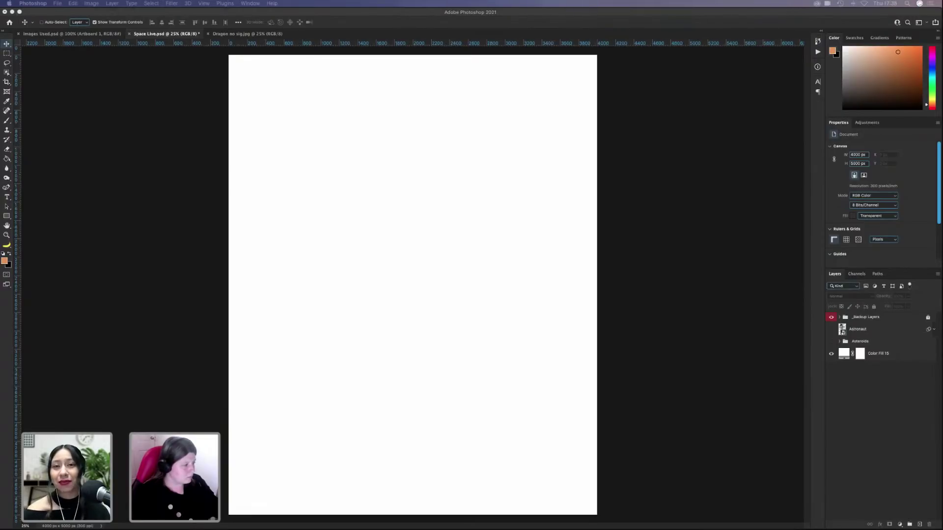
Step: Change the white Color Fill 15 layer to a very dark navy blue, about #010015
{"action": "left_click", "coordinate": [672, 193]}
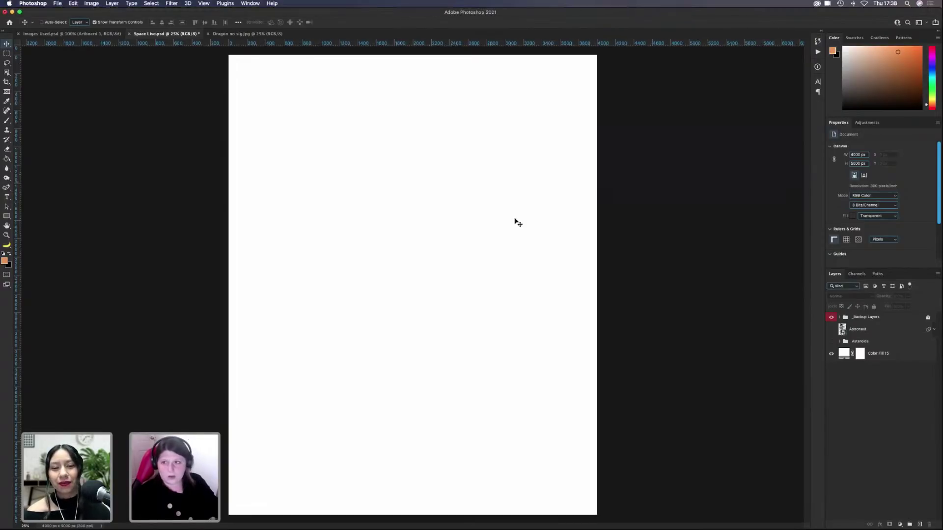
{"action": "left_click", "coordinate": [900, 356]}
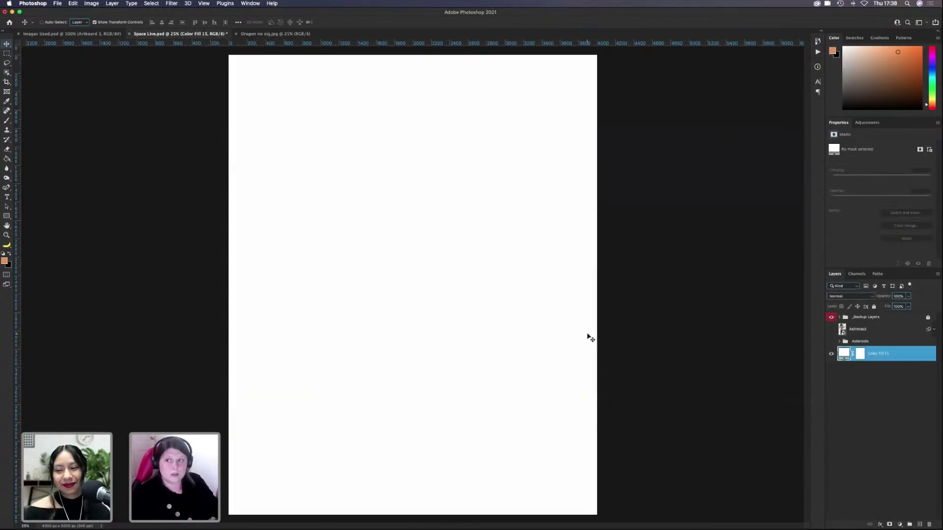
{"action": "double_click", "coordinate": [843, 355]}
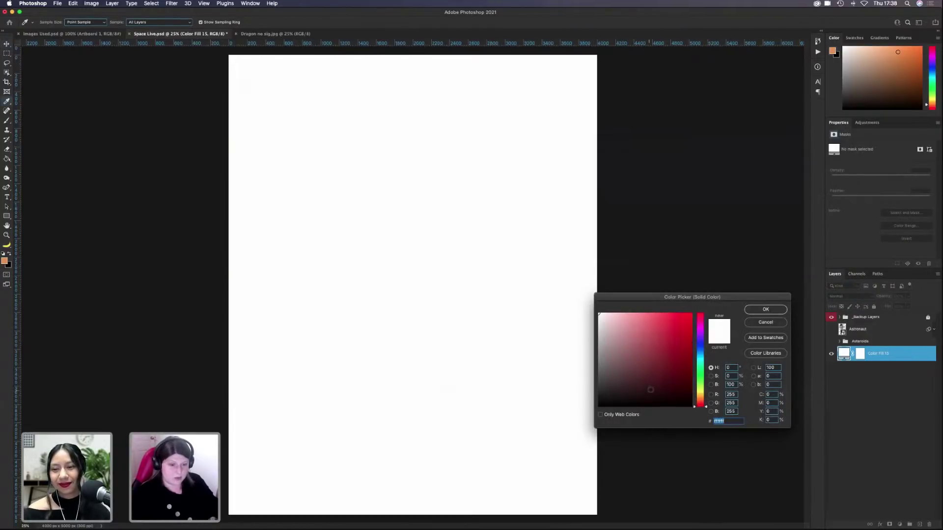
{"action": "left_click_drag", "start_coordinate": [699, 350], "coordinate": [699, 343]}
{"action": "left_click_drag", "start_coordinate": [668, 392], "coordinate": [696, 400]}
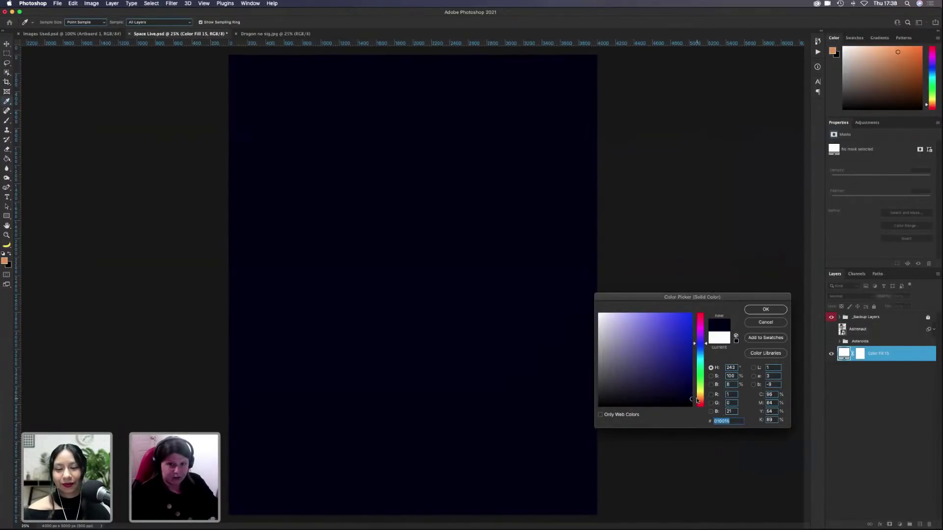
{"action": "left_click", "coordinate": [765, 309]}
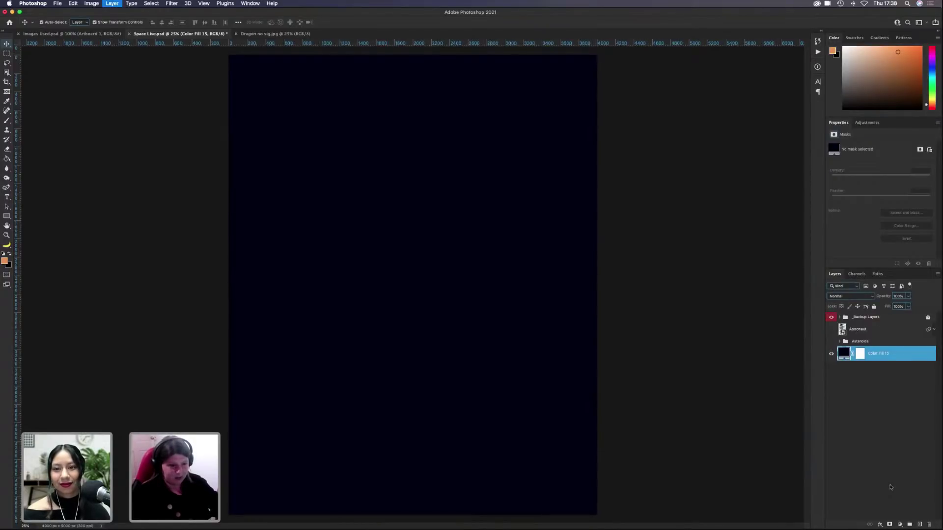
Step: Duplicate the Color Fill 15 layer and set the copy to a brighter dark blue, RGB 6, 4, 56
{"action": "key", "text": "super+j"}
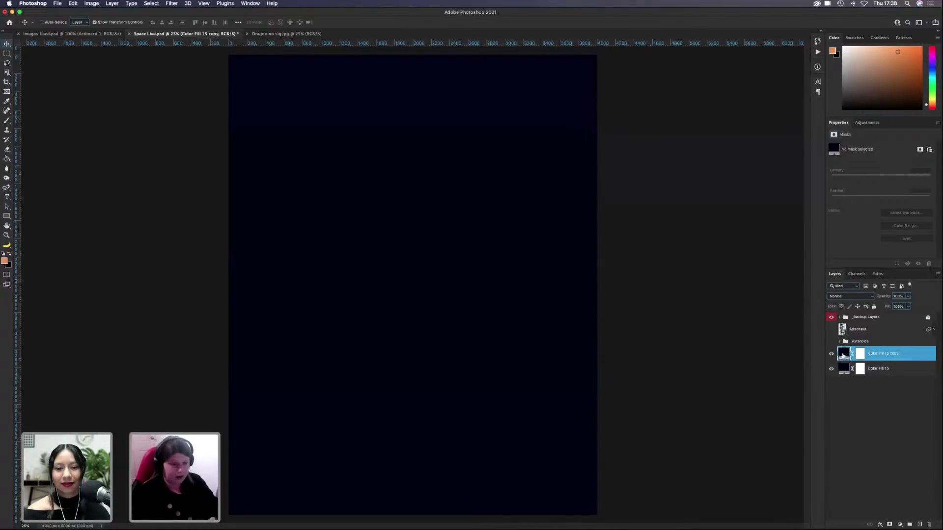
{"action": "double_click", "coordinate": [843, 356]}
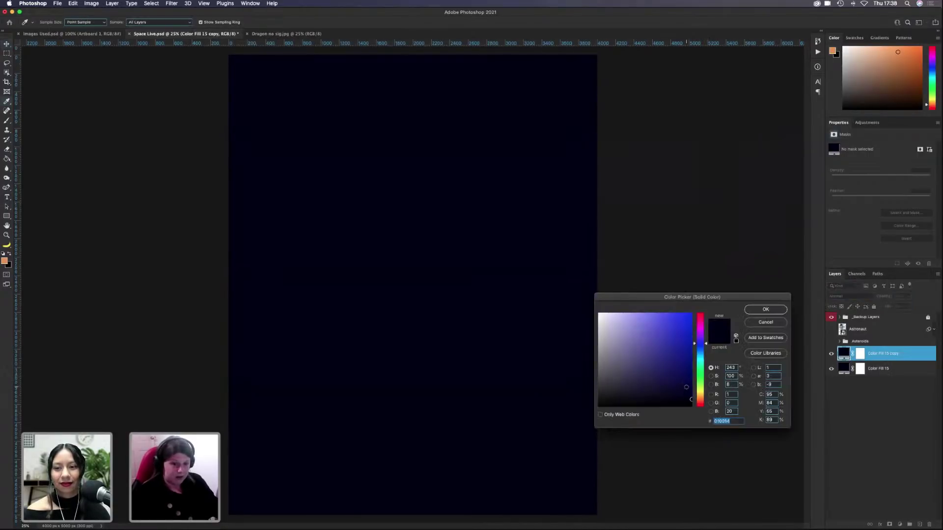
{"action": "left_click", "coordinate": [686, 386]}
{"action": "left_click", "coordinate": [765, 309]}
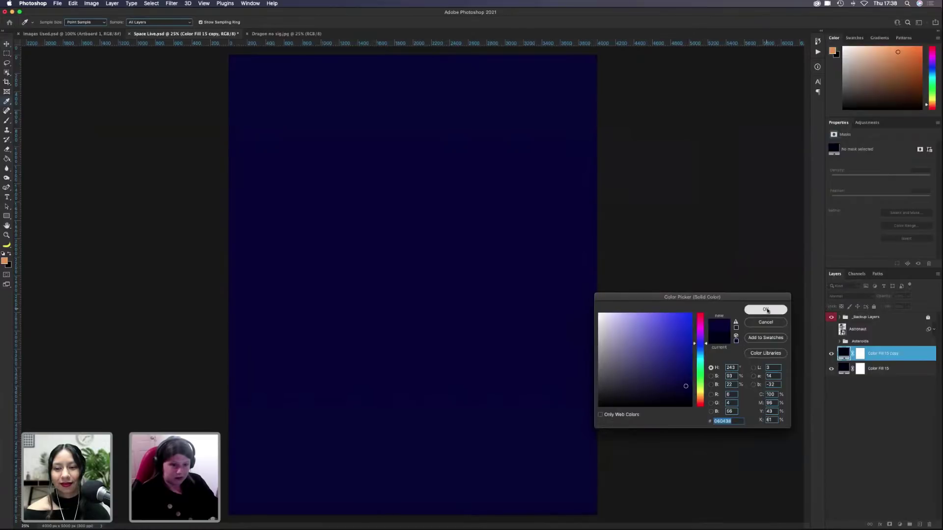
Step: Invert the copied fill layer's mask to black and set up a large white brush with 15% flow
{"action": "left_click", "coordinate": [859, 354]}
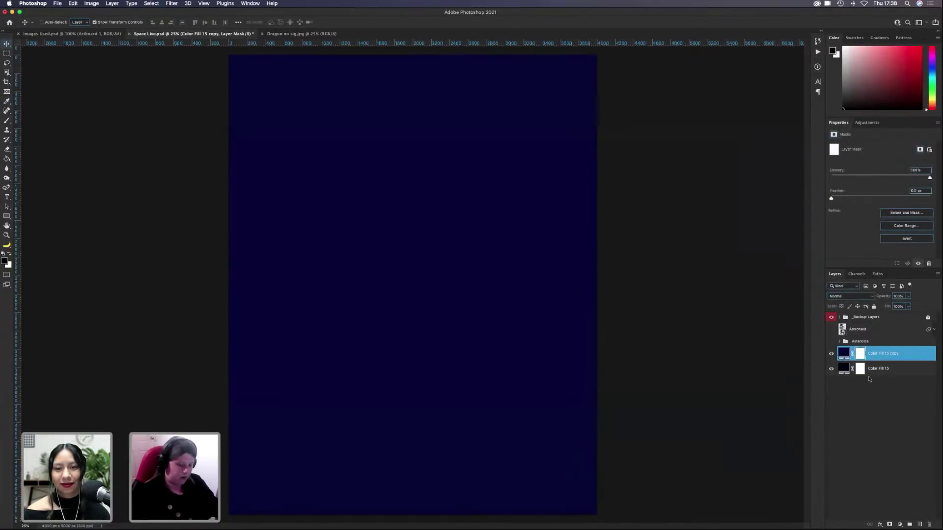
{"action": "key", "text": "super+i"}
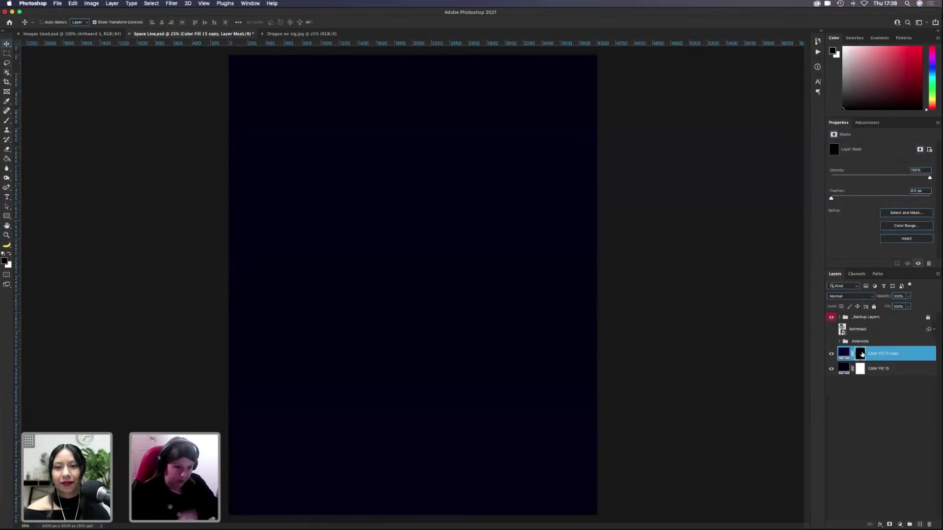
{"action": "key", "text": "b"}
{"action": "mouse_move", "coordinate": [370, 246]}
{"action": "left_mouse_down", "text": "ctrl+alt"}
{"action": "mouse_move", "coordinate": [422, 240]}
{"action": "mouse_move", "coordinate": [423, 343]}
{"action": "mouse_move", "coordinate": [446, 330]}
{"action": "mouse_move", "coordinate": [409, 320]}
{"action": "left_mouse_up", "text": "ctrl+alt"}
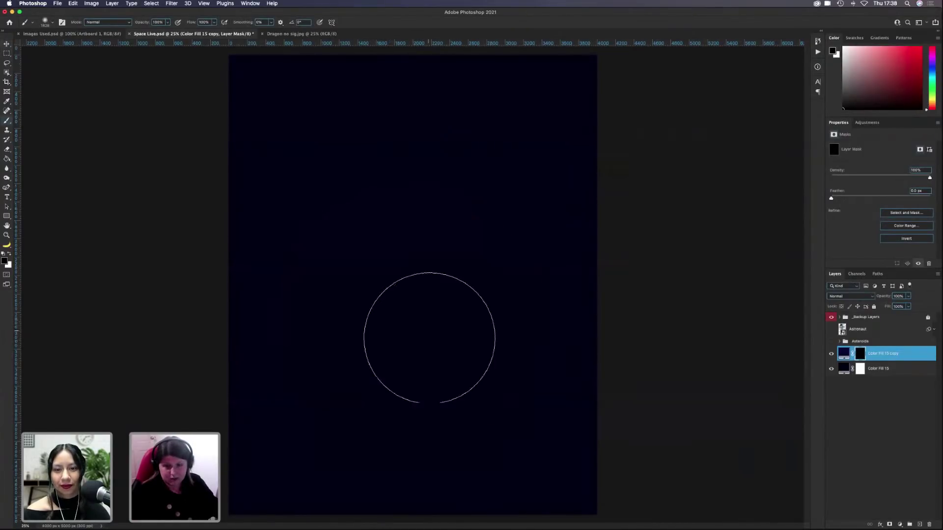
{"action": "left_click_drag", "start_coordinate": [402, 234], "coordinate": [425, 235], "text": "ctrl+alt"}
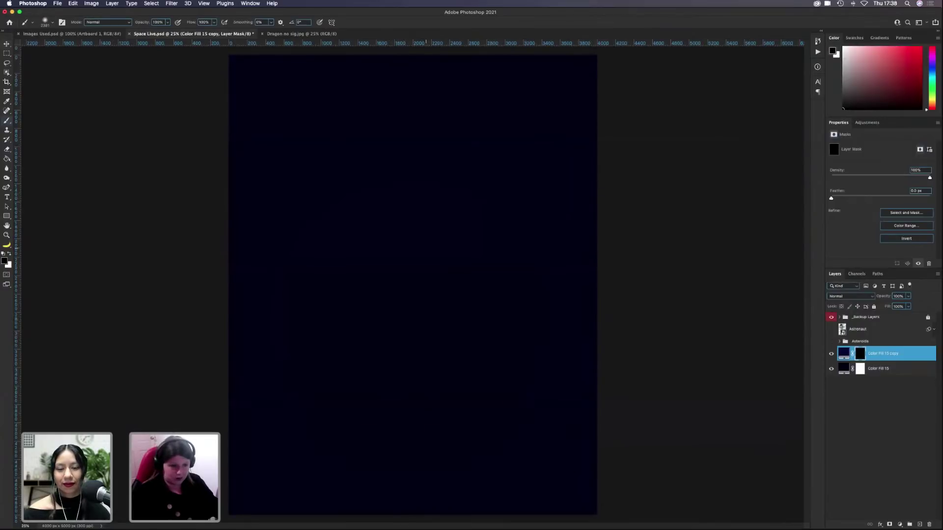
{"action": "key", "text": "x"}
{"action": "left_click", "coordinate": [204, 22]}
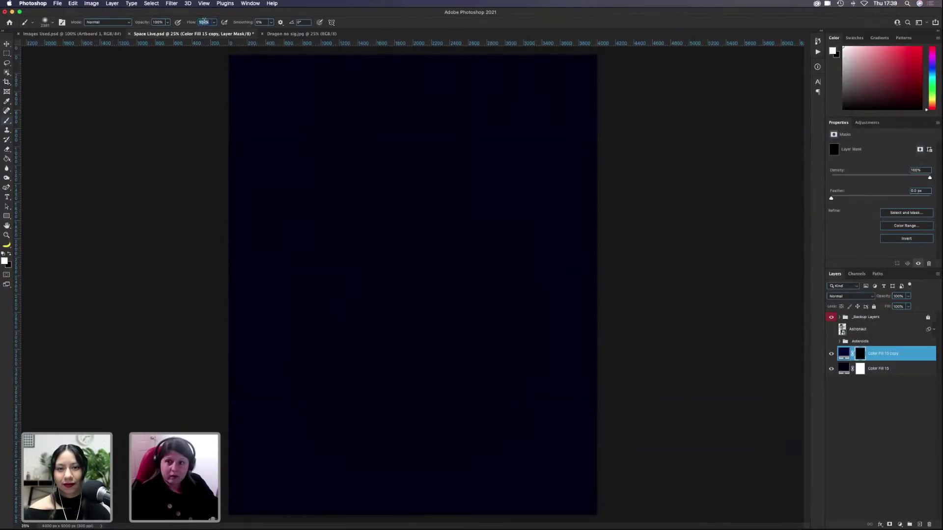
{"action": "type", "text": "15"}
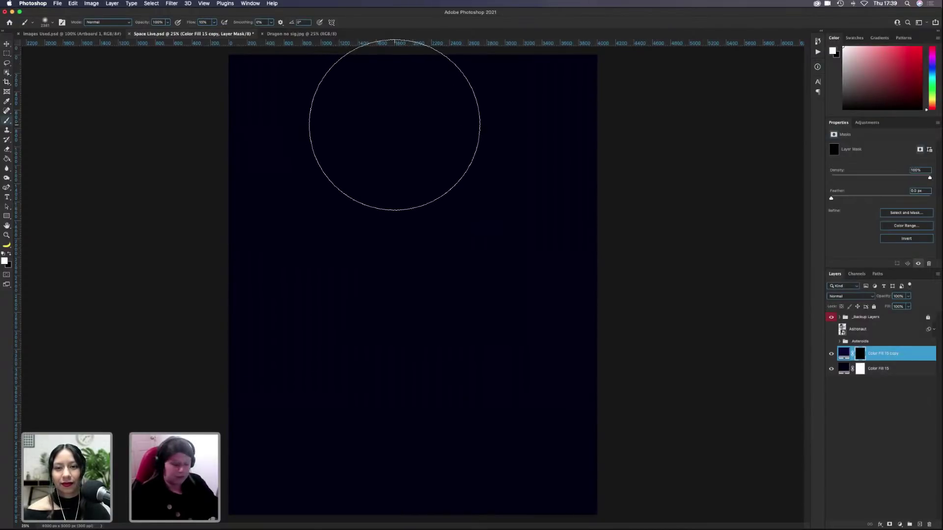
Step: Paint soft white strokes on the copied fill layer's mask to reveal a faint blue glow through the canvas's middle
{"action": "key", "text": "super+minus"}
{"action": "right_click", "coordinate": [401, 122]}
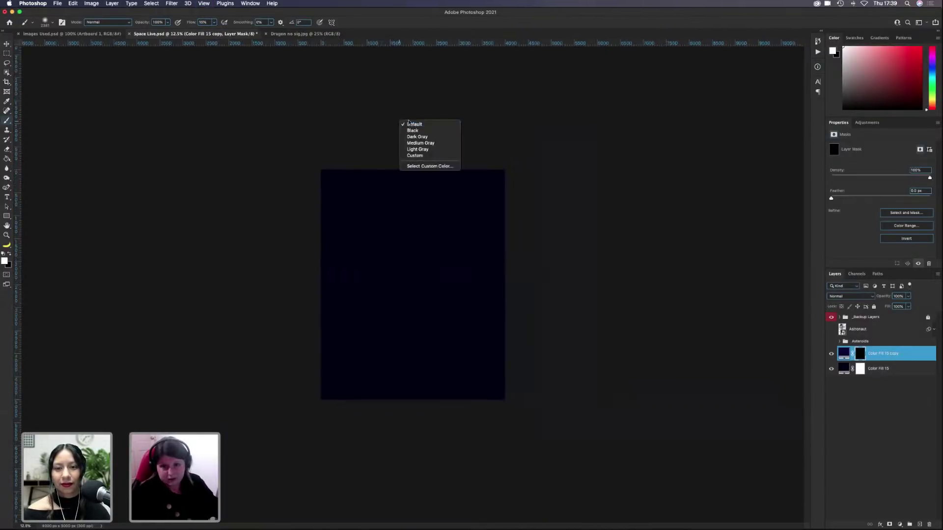
{"action": "mouse_move", "coordinate": [380, 242]}
{"action": "left_mouse_down"}
{"action": "mouse_move", "coordinate": [400, 240]}
{"action": "mouse_move", "coordinate": [390, 240]}
{"action": "left_mouse_up"}
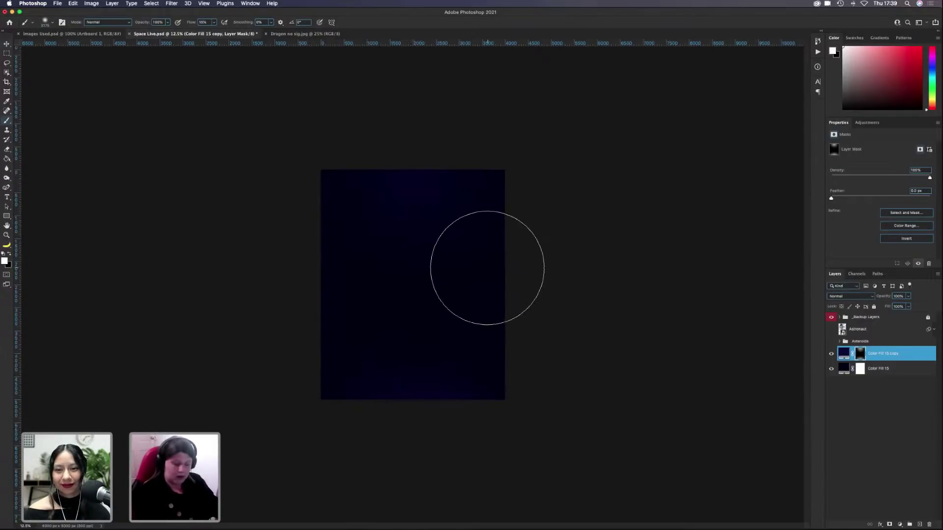
Step: Compare the background with the copied fill layer hidden and shown
{"action": "scroll", "coordinate": [520, 284], "scroll_direction": "up", "scroll_amount": 5}
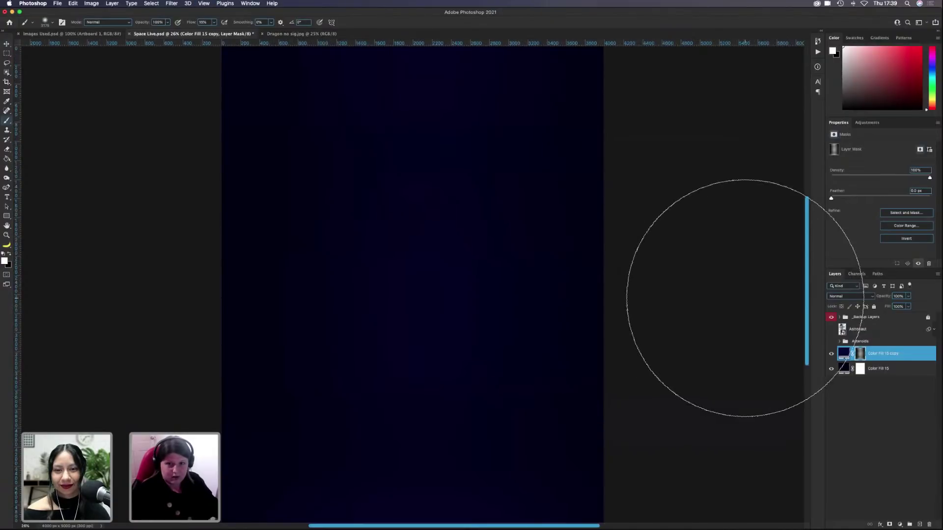
{"action": "left_click", "coordinate": [831, 356]}
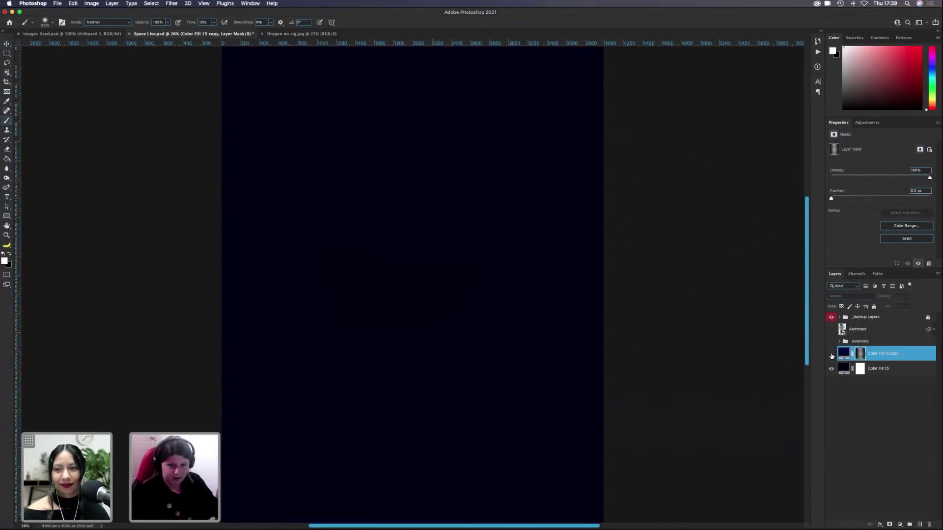
{"action": "left_click", "coordinate": [831, 356]}
{"action": "left_click", "coordinate": [831, 355]}
{"action": "left_click", "coordinate": [831, 354]}
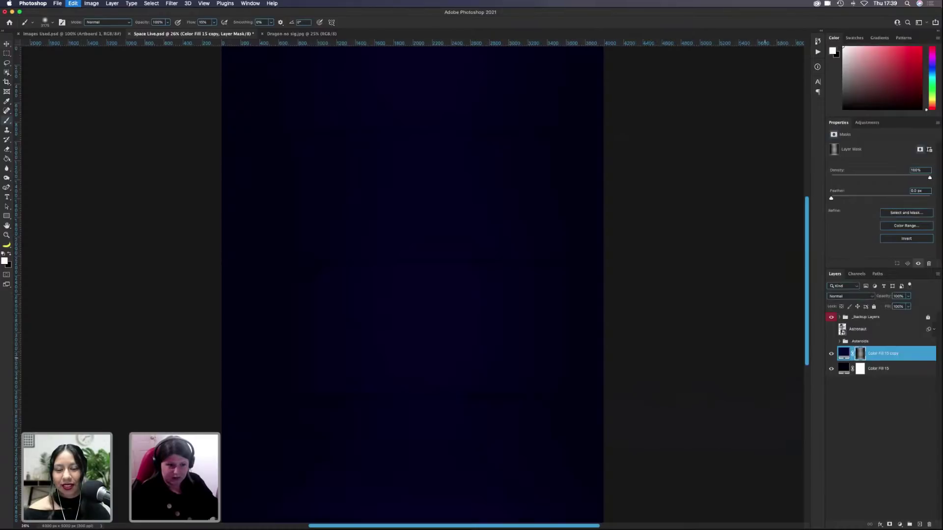
{"action": "left_click", "coordinate": [831, 353]}
{"action": "left_click", "coordinate": [831, 354]}
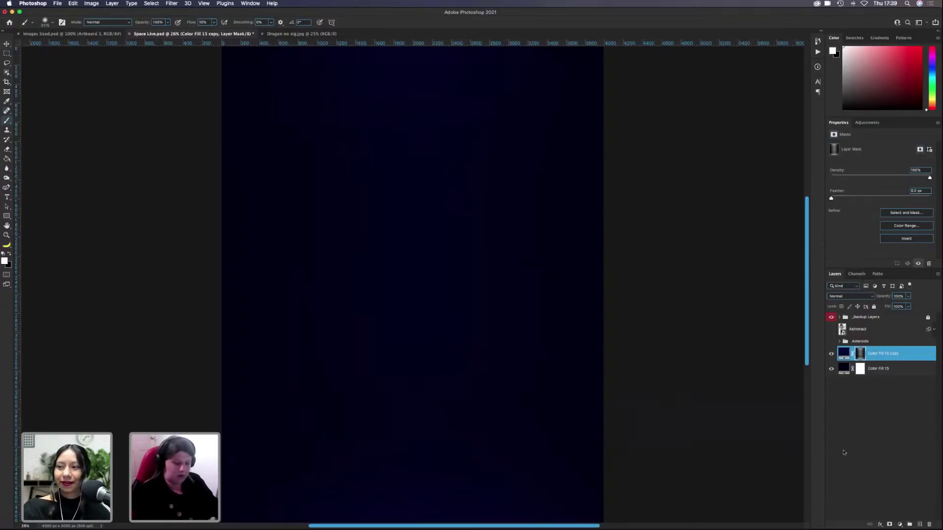
Step: Bring the starfield image AdobeStock_266251260.jpeg into Space Live.psd as a new layer aligned with the canvas's upper-left corner
{"action": "key", "text": "super+minus"}
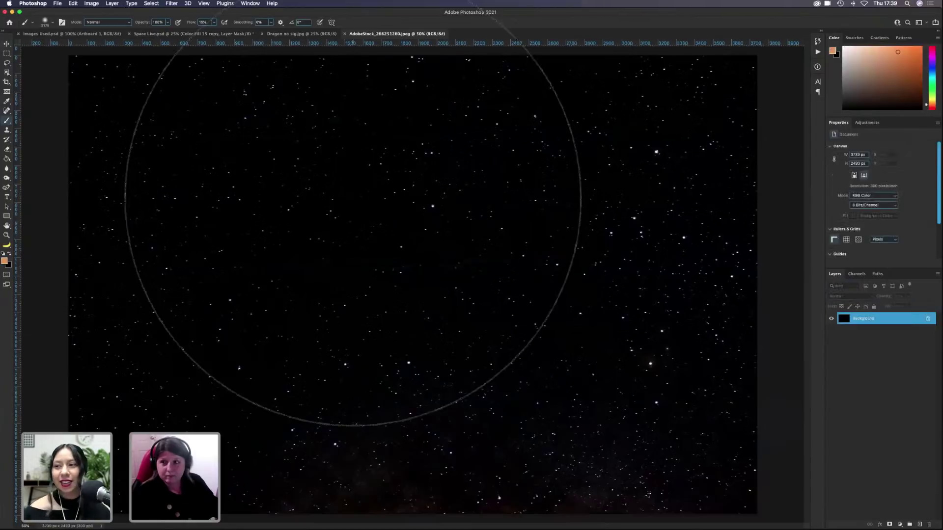
{"action": "key", "text": "v"}
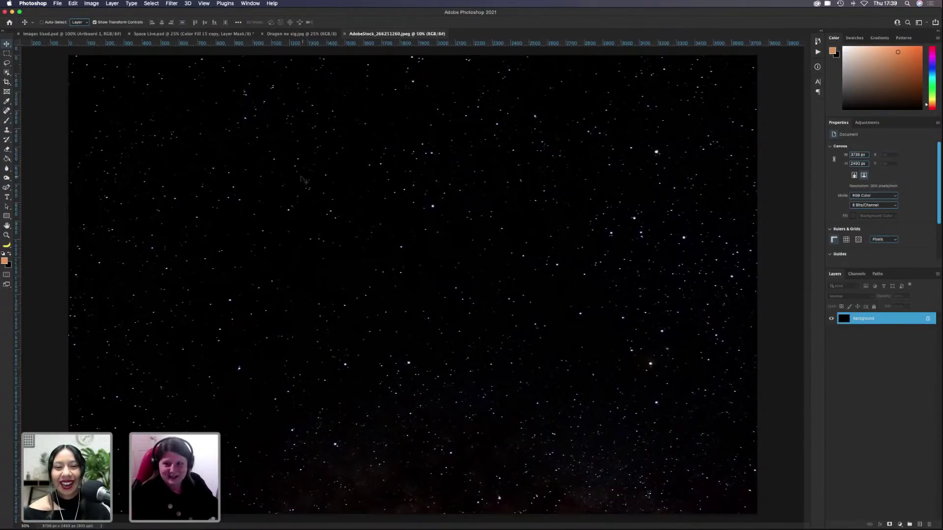
{"action": "left_click_drag", "start_coordinate": [297, 177], "coordinate": [195, 36]}
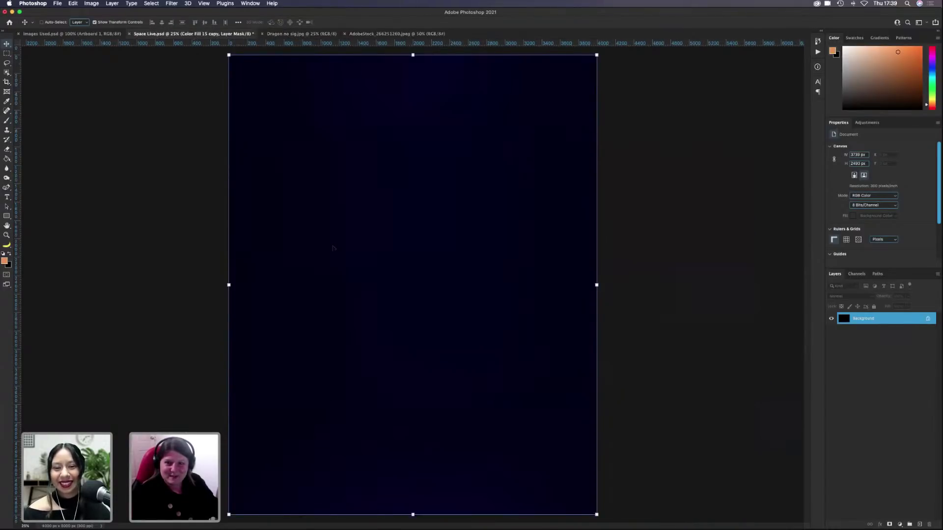
{"action": "left_click_drag", "start_coordinate": [332, 248], "coordinate": [407, 154]}
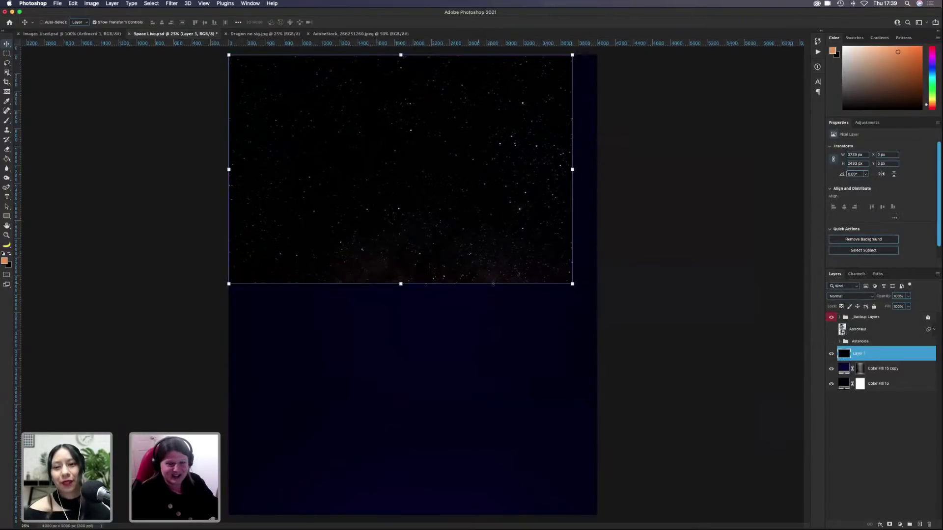
Step: Convert the starfield layer to a smart object at its original size
{"action": "left_click_drag", "start_coordinate": [572, 284], "coordinate": [479, 256]}
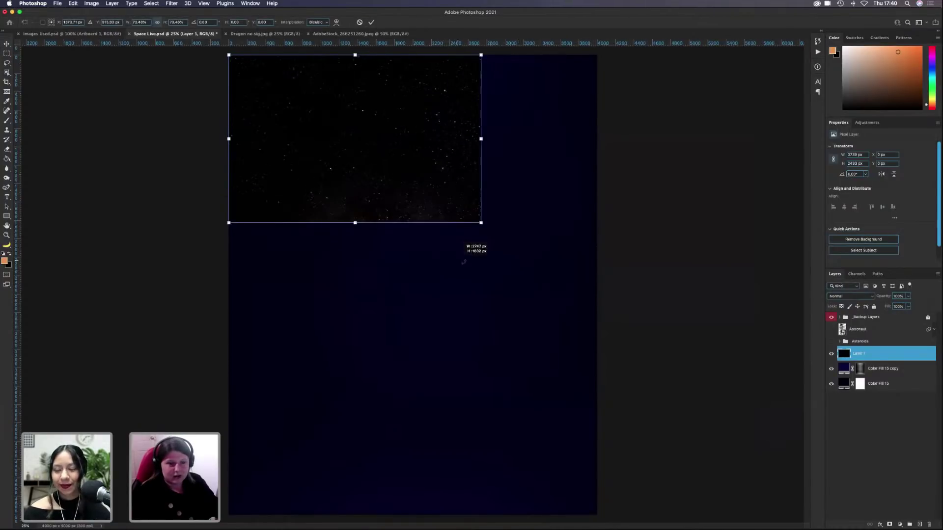
{"action": "key", "text": "Escape"}
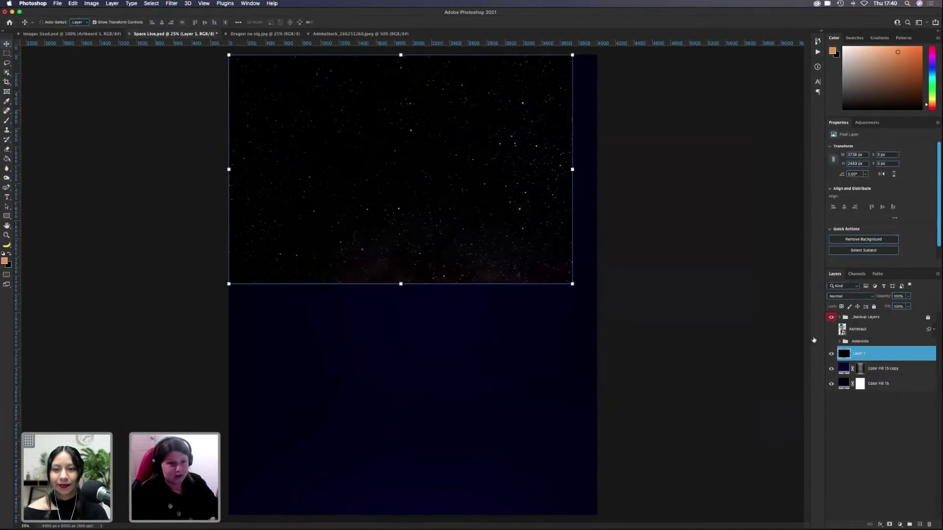
{"action": "right_click", "coordinate": [880, 354]}
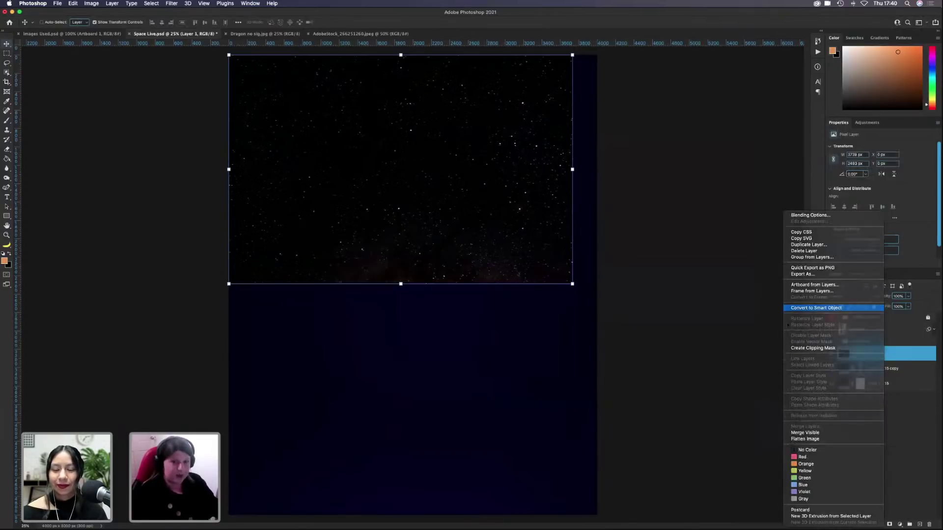
{"action": "left_click", "coordinate": [835, 307]}
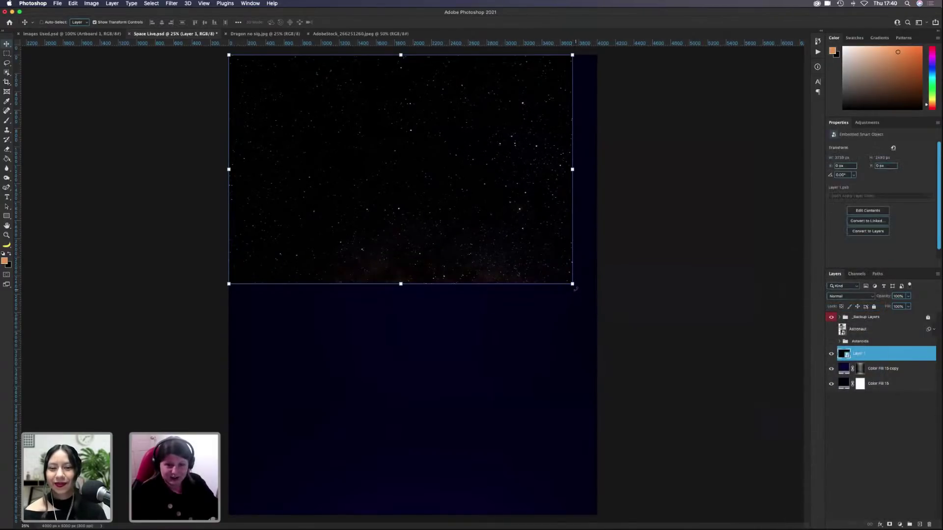
Step: Rotate the starfield layer 90°, align it with the canvas's upper-left corner and scale it to half the canvas width
{"action": "key", "text": "ctrl+t"}
{"action": "left_click_drag", "start_coordinate": [574, 289], "coordinate": [292, 346]}
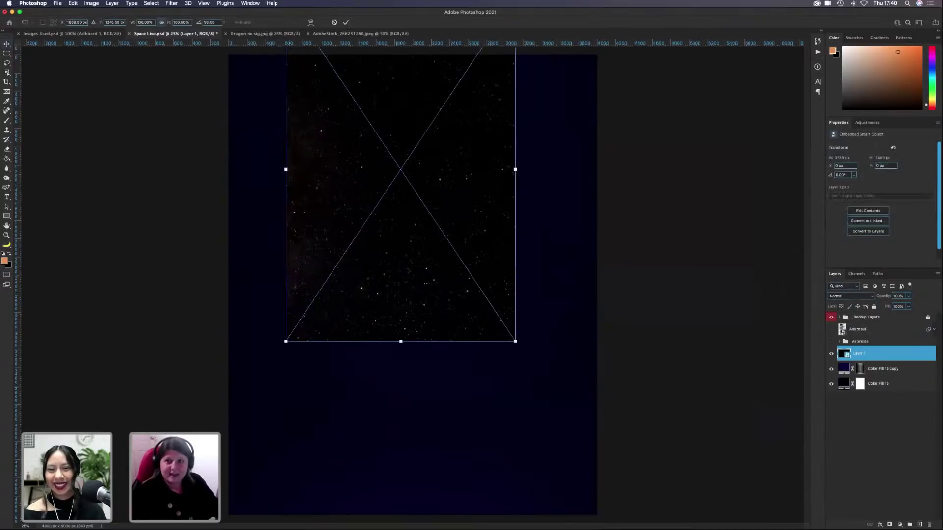
{"action": "left_click_drag", "start_coordinate": [407, 270], "coordinate": [417, 256]}
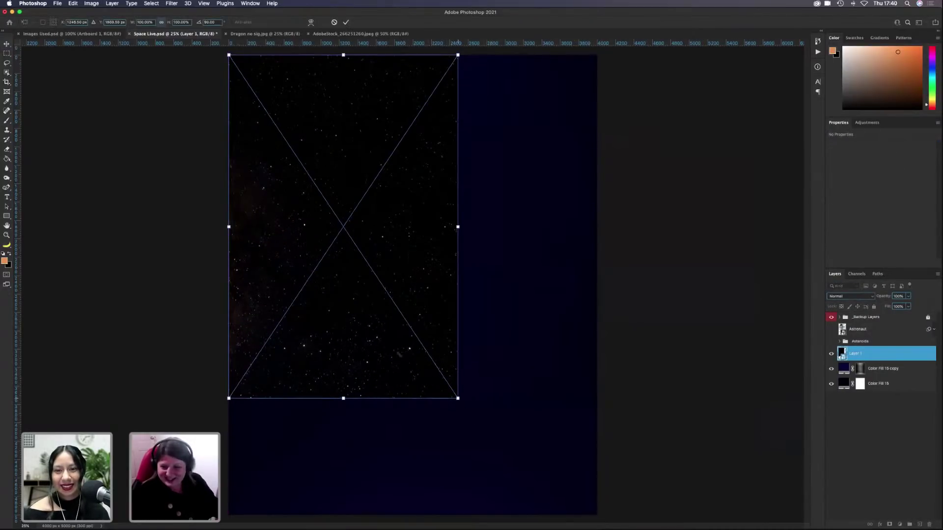
{"action": "left_click_drag", "start_coordinate": [458, 398], "coordinate": [412, 329]}
{"action": "key", "text": "Return"}
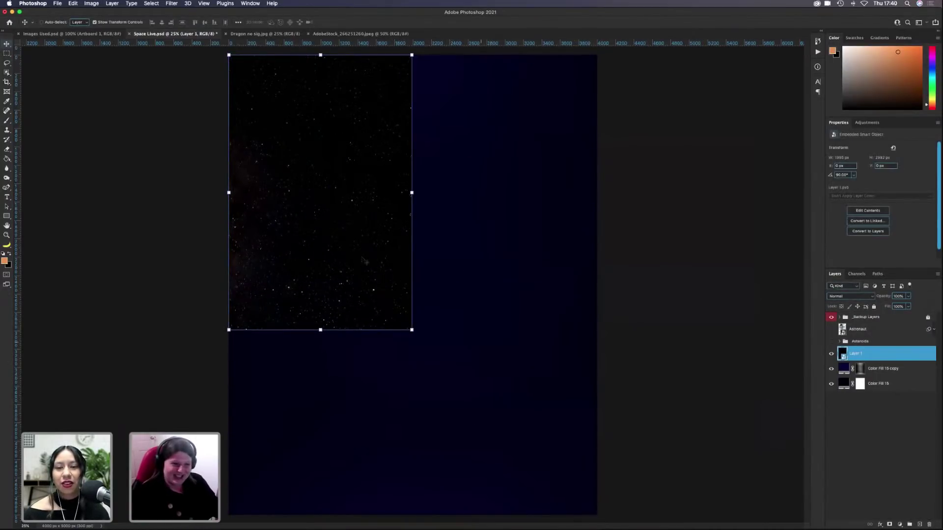
Step: Duplicate the starfield into the right half of the canvas and flip the copy so it mirrors the original
{"action": "left_click_drag", "start_coordinate": [364, 261], "coordinate": [543, 261]}
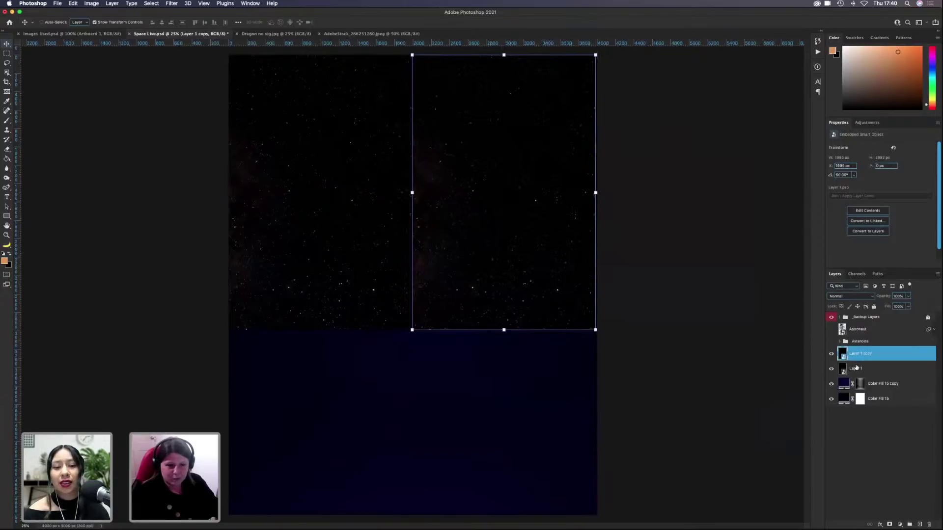
{"action": "left_click", "coordinate": [863, 369]}
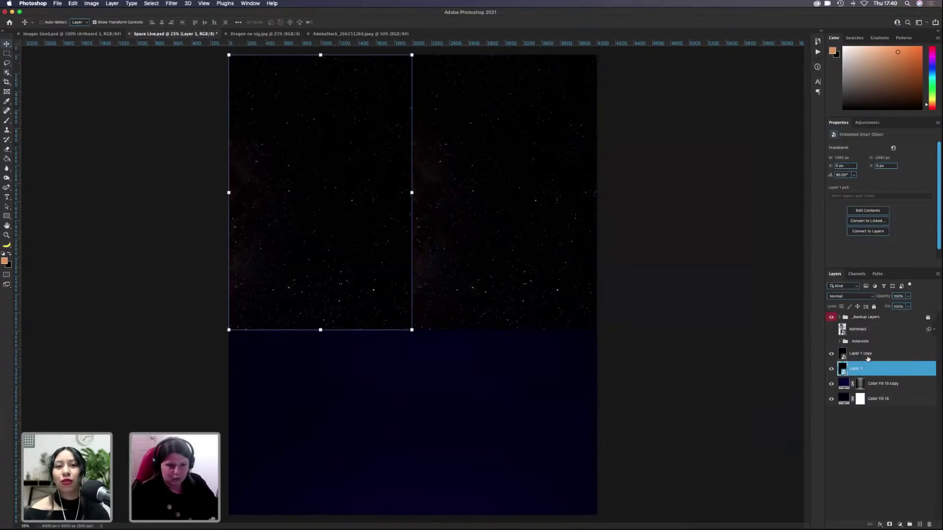
{"action": "left_click", "coordinate": [863, 369], "text": "shift"}
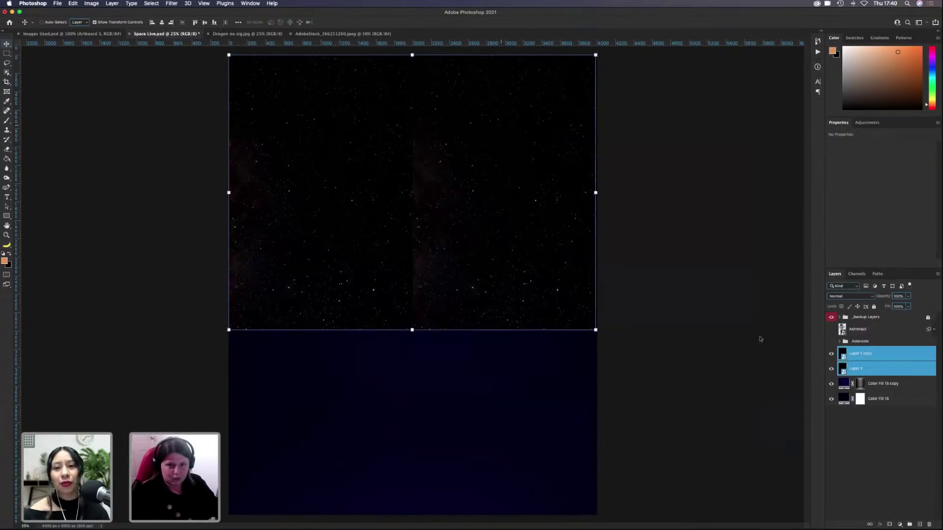
{"action": "left_click", "coordinate": [884, 354]}
{"action": "key", "text": "super+t"}
{"action": "right_click", "coordinate": [421, 195]}
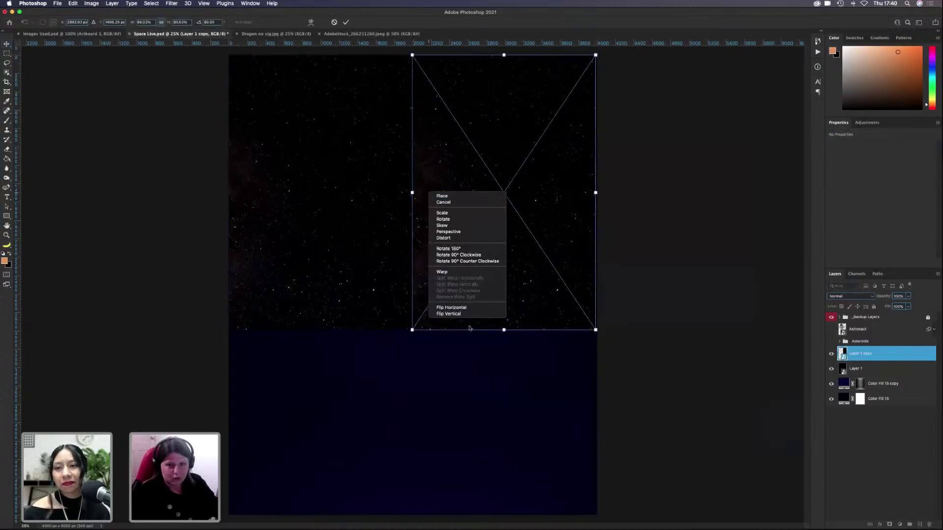
{"action": "left_click", "coordinate": [466, 314]}
{"action": "key", "text": "Return"}
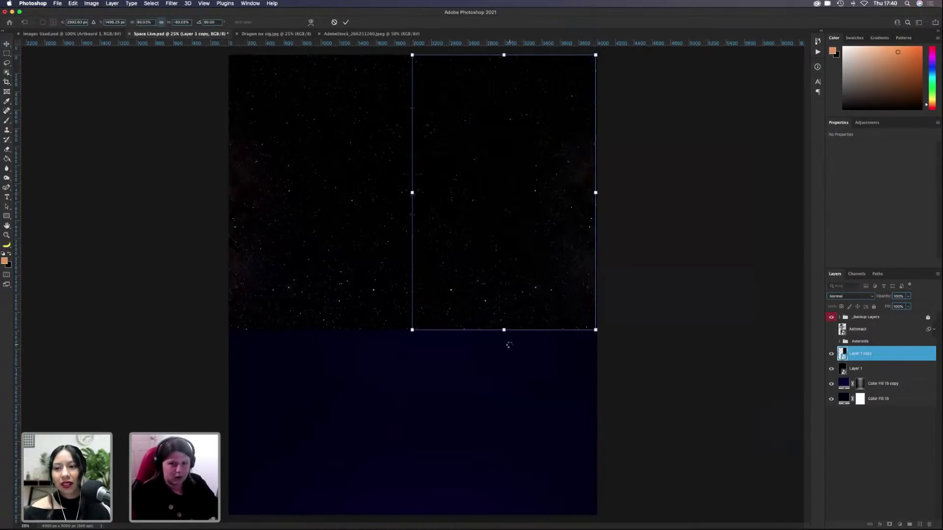
{"action": "left_click", "coordinate": [671, 350]}
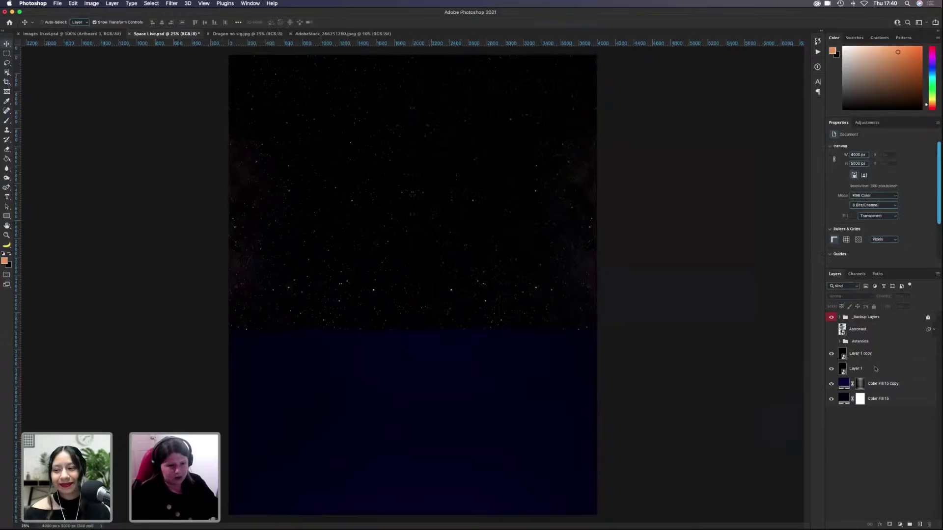
Step: Duplicate both starfield tiles together and place the copies directly beneath them to fill the lower canvas
{"action": "left_click", "coordinate": [875, 369]}
{"action": "left_click", "coordinate": [875, 353], "text": "shift"}
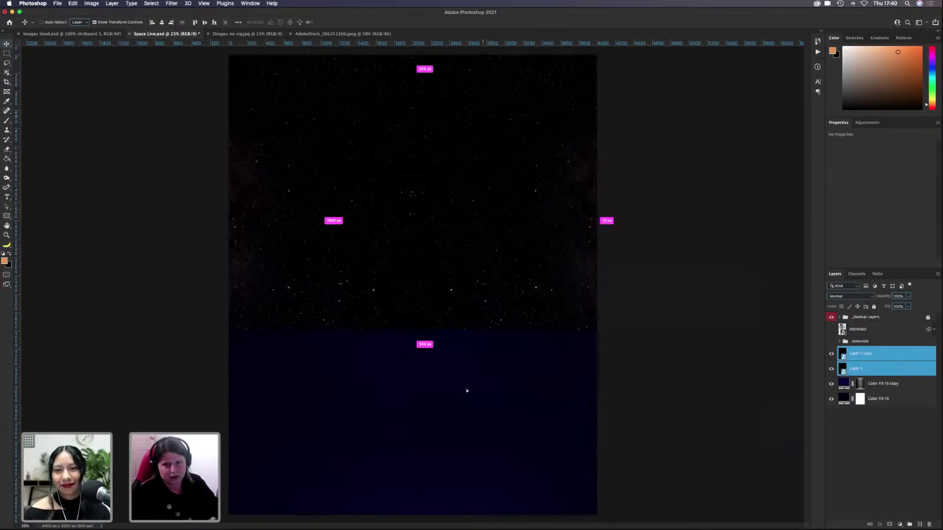
{"action": "left_click_drag", "start_coordinate": [467, 391], "coordinate": [471, 365]}
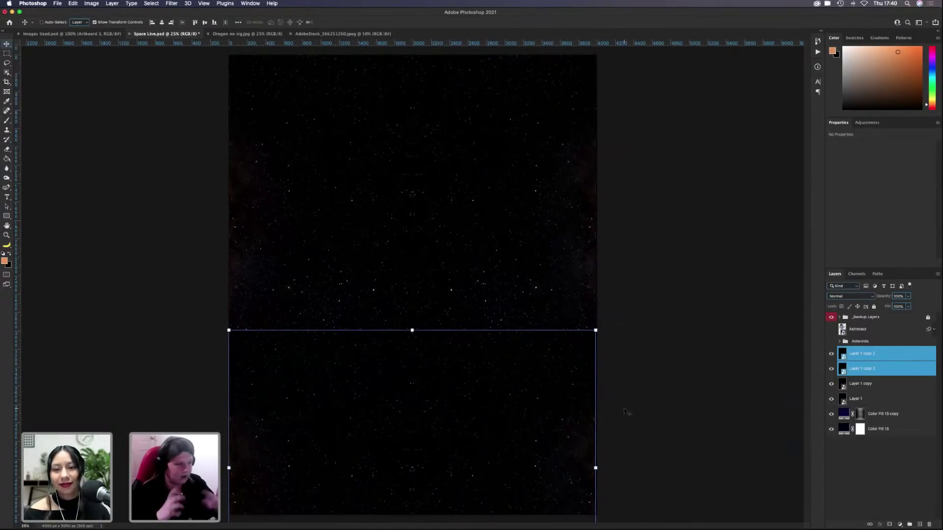
Step: Combine the four starfield tiles into one smart object and name it Stars
{"action": "left_click", "coordinate": [867, 400]}
{"action": "left_click", "coordinate": [876, 354], "text": "shift"}
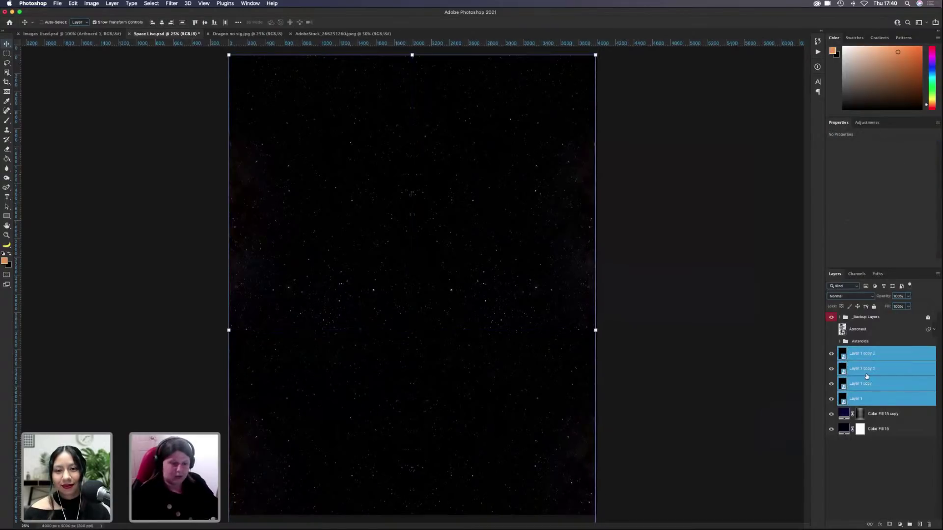
{"action": "right_click", "coordinate": [867, 376]}
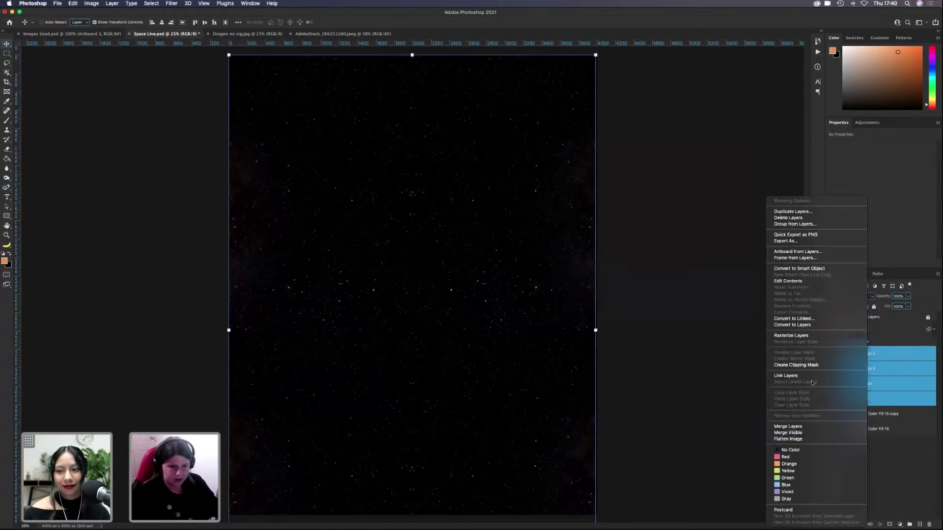
{"action": "left_click", "coordinate": [838, 269]}
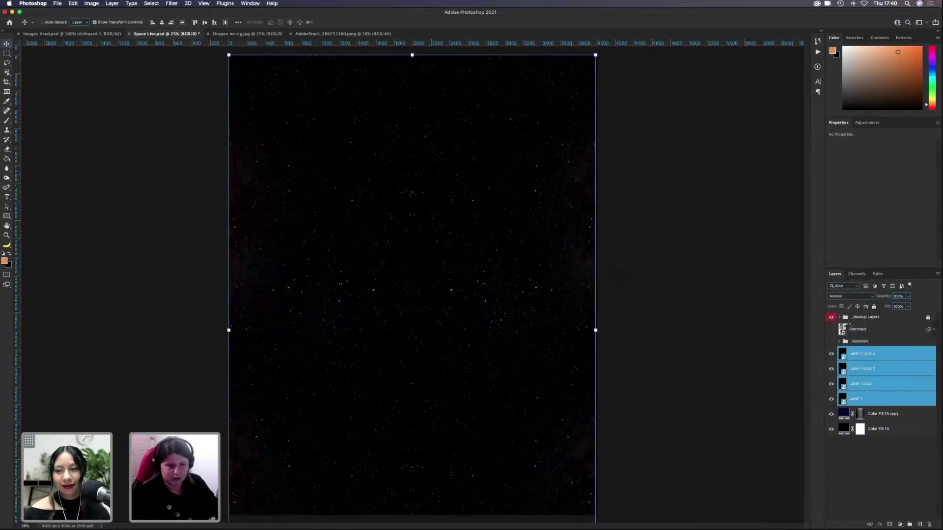
{"action": "double_click", "coordinate": [890, 356]}
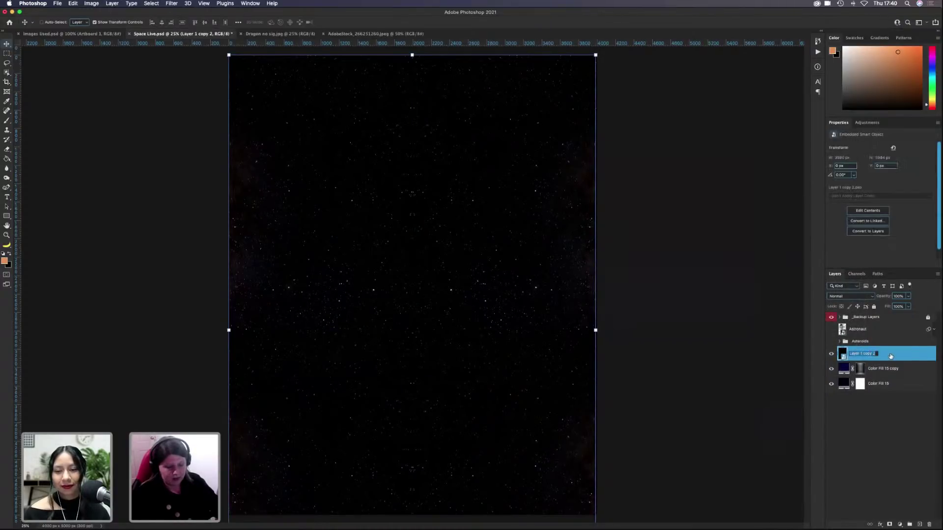
{"action": "type", "text": "Stars"}
{"action": "key", "text": "Return"}
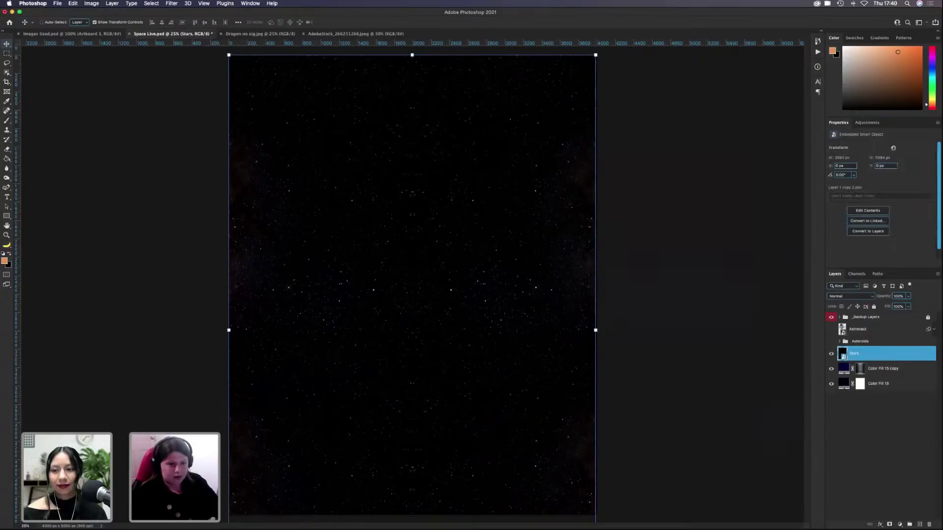
Step: Set the Stars layer's blend mode to Screen and its fill to 60%
{"action": "left_click", "coordinate": [870, 297]}
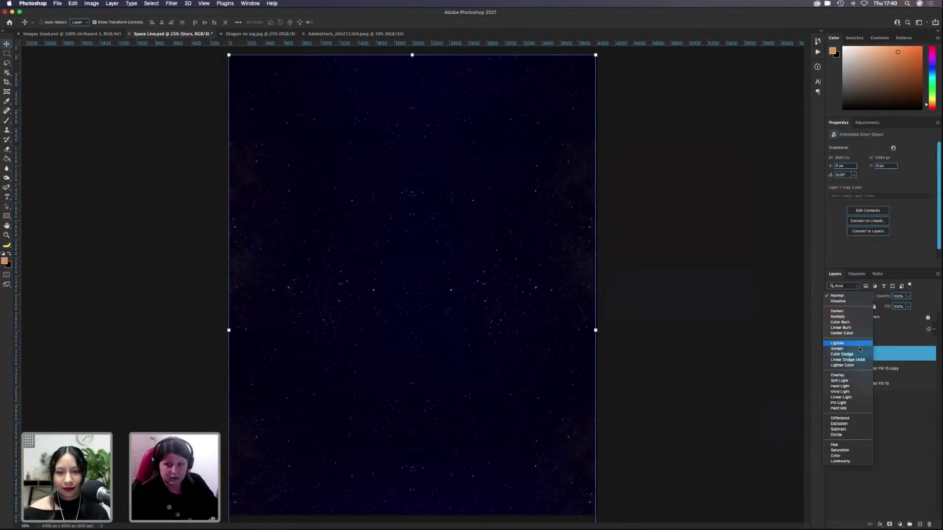
{"action": "left_click", "coordinate": [846, 350]}
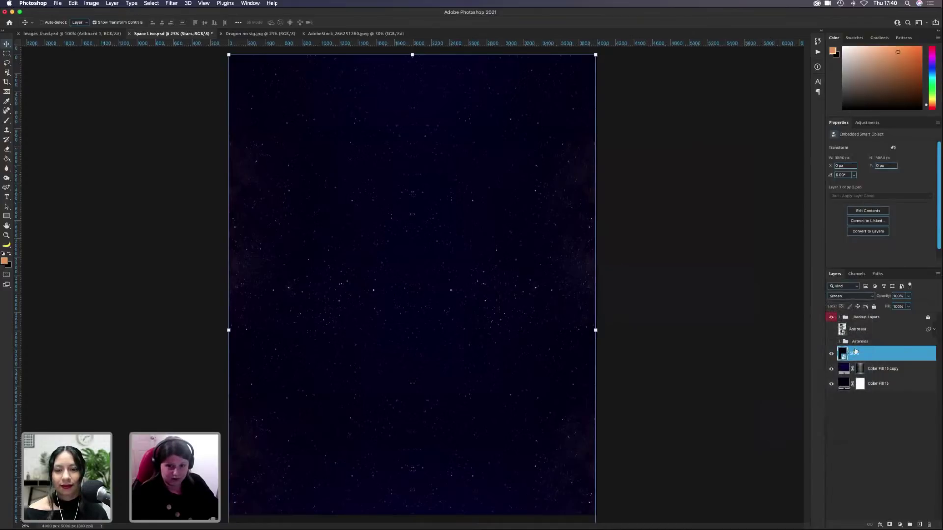
{"action": "left_click", "coordinate": [898, 306]}
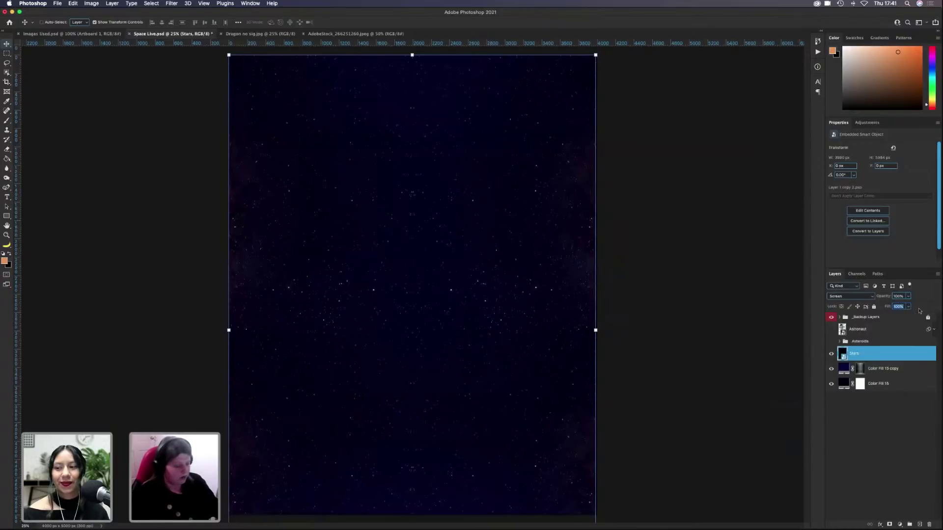
{"action": "type", "text": "60"}
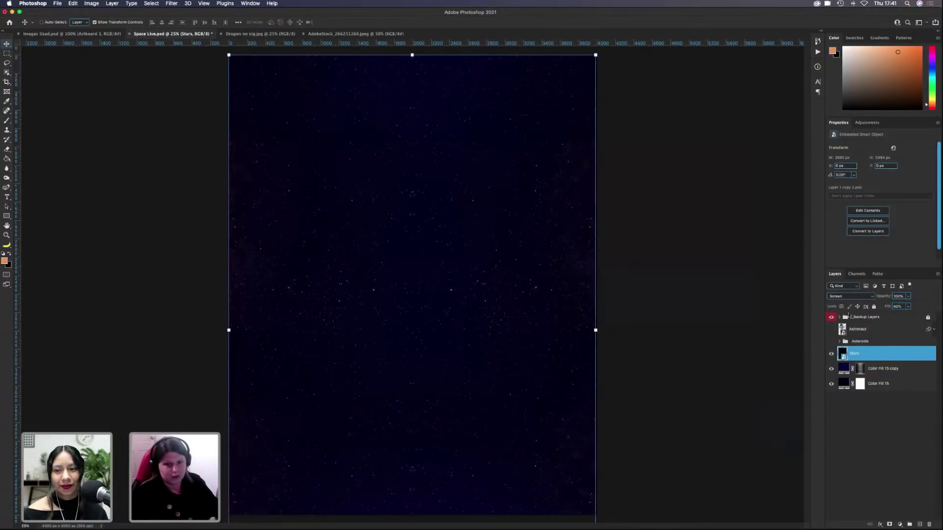
{"action": "left_click", "coordinate": [865, 428]}
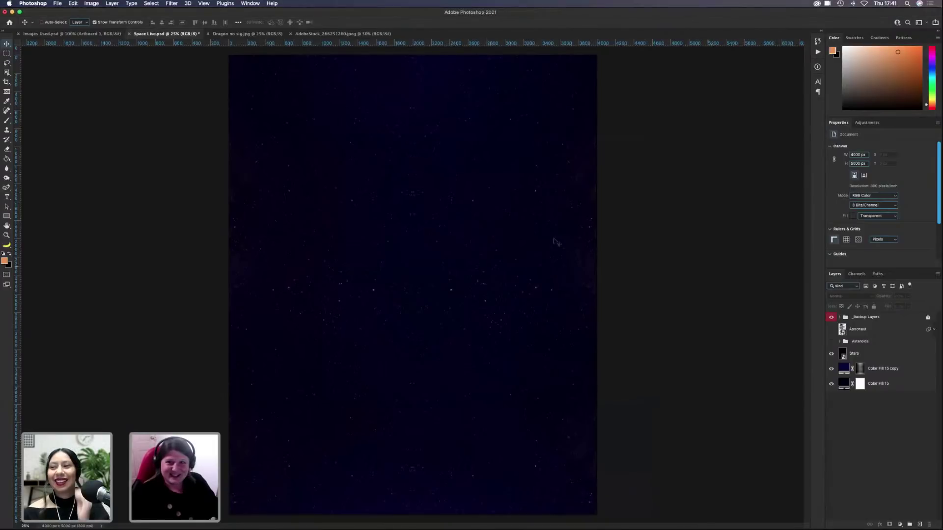
Step: Bring the fiery planet image into Space Live.psd as a new layer in the upper middle of the canvas
{"action": "left_click", "coordinate": [291, 34]}
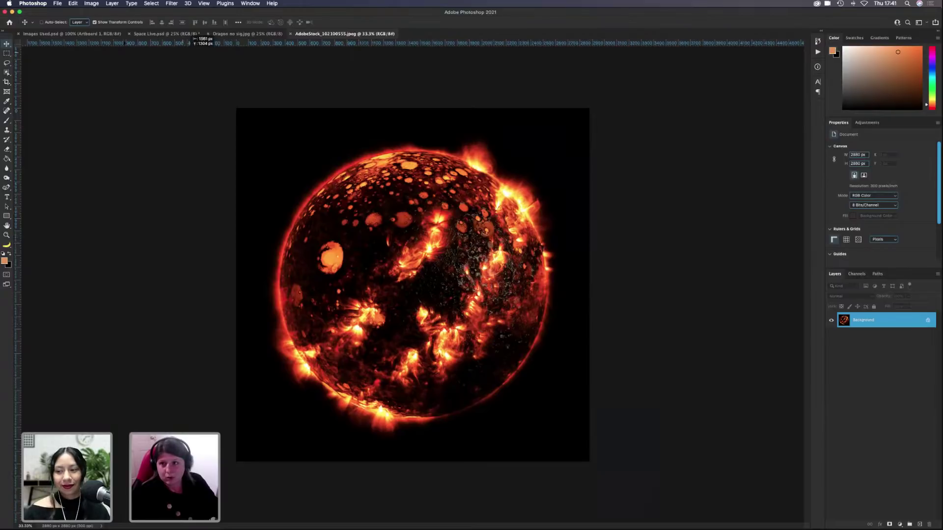
{"action": "left_click", "coordinate": [147, 33]}
{"action": "left_click_drag", "start_coordinate": [186, 82], "coordinate": [470, 195]}
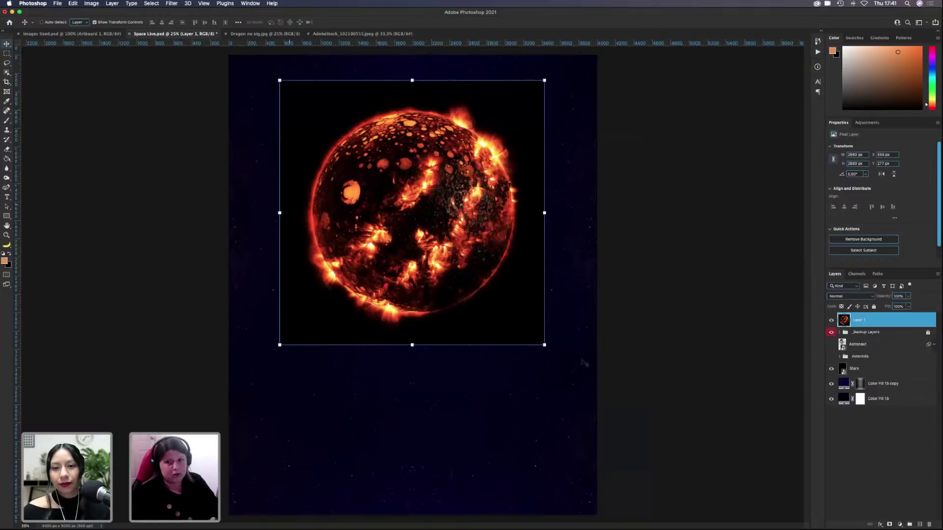
Step: Set the planet layer's blend mode to Screen and move it between the Asteroids group and the Stars layer
{"action": "left_click", "coordinate": [846, 296]}
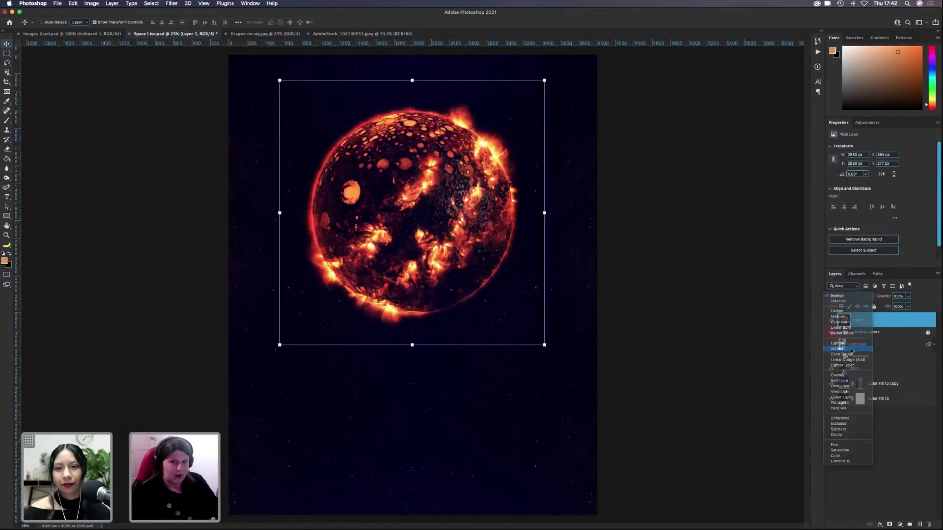
{"action": "left_click", "coordinate": [851, 350]}
{"action": "left_click_drag", "start_coordinate": [900, 324], "coordinate": [900, 366]}
Step: Convert the planet layer to a smart object and rename it Planet
{"action": "right_click", "coordinate": [896, 378]}
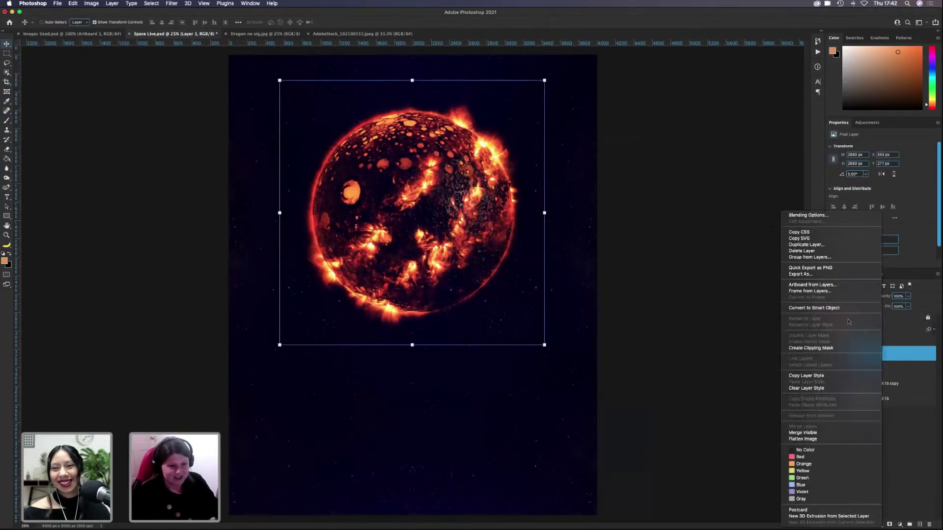
{"action": "left_click", "coordinate": [850, 308]}
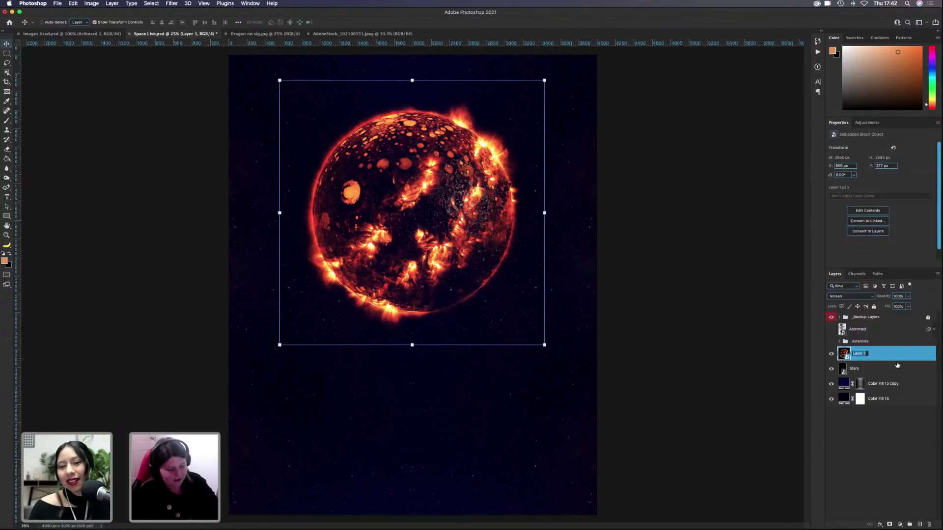
{"action": "type", "text": "Planet"}
{"action": "key", "text": "Return"}
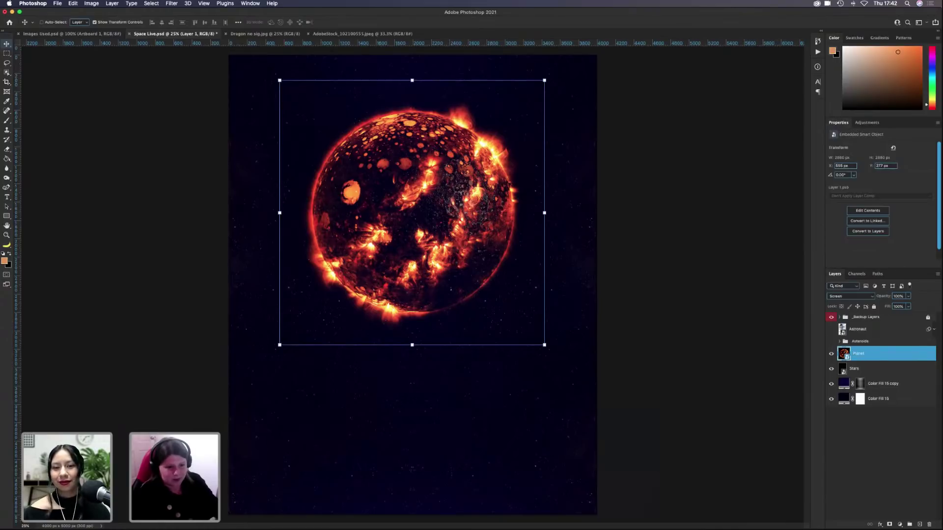
Step: Scale the planet down to about 2420 px square around its centre and move it up slightly
{"action": "left_click_drag", "start_coordinate": [412, 80], "coordinate": [412, 101]}
{"action": "key", "text": "Return"}
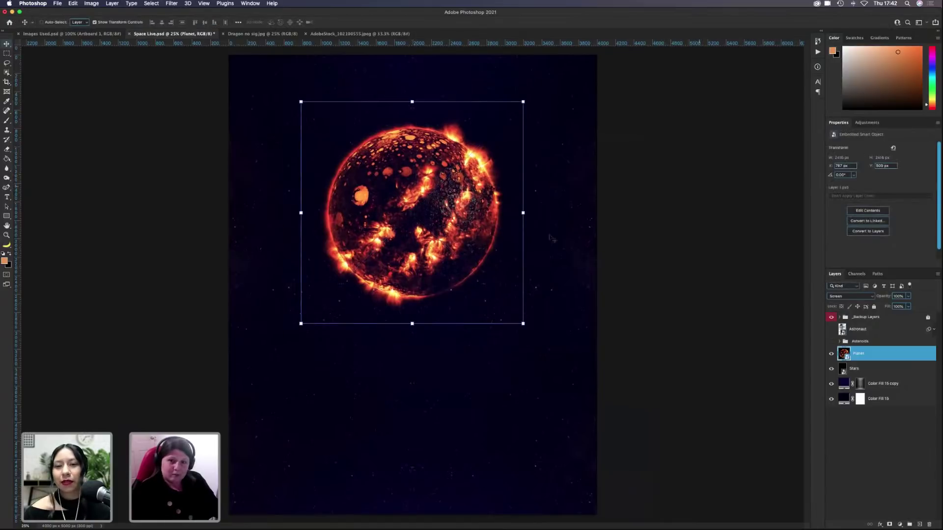
{"action": "left_click_drag", "start_coordinate": [485, 237], "coordinate": [485, 226]}
{"action": "left_click", "coordinate": [714, 297]}
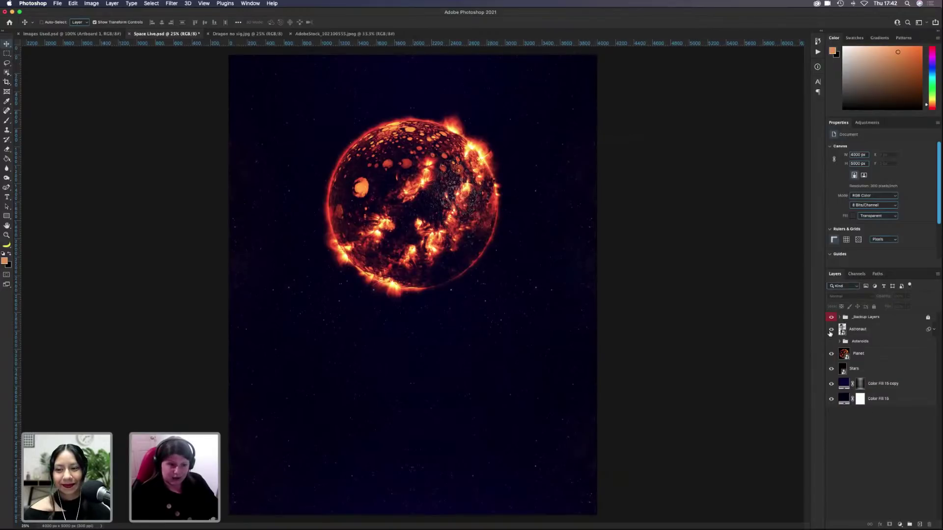
Step: Show the Astronaut layer and the Asteroids group, and shift the planet about 20 px right behind the astronaut
{"action": "left_click", "coordinate": [831, 330]}
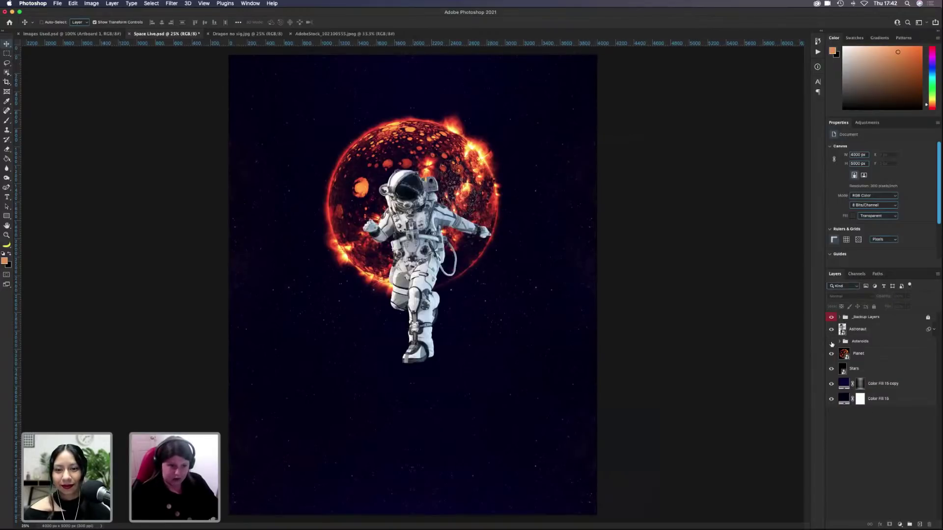
{"action": "left_click", "coordinate": [831, 342]}
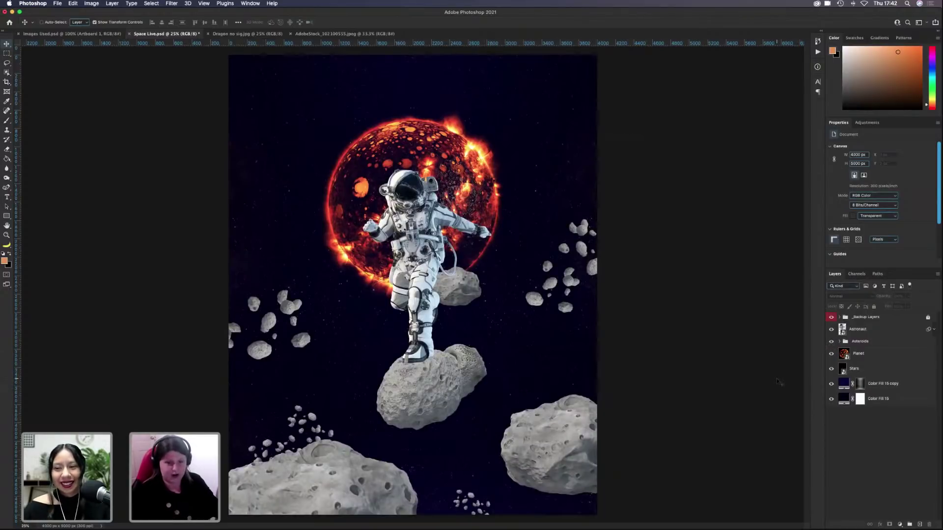
{"action": "left_click", "coordinate": [895, 357]}
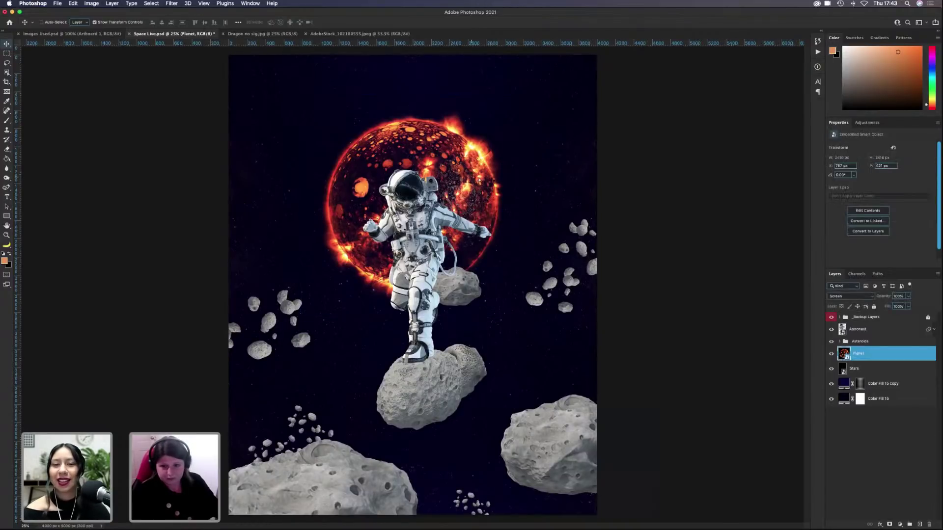
{"action": "left_click_drag", "start_coordinate": [471, 180], "coordinate": [479, 180]}
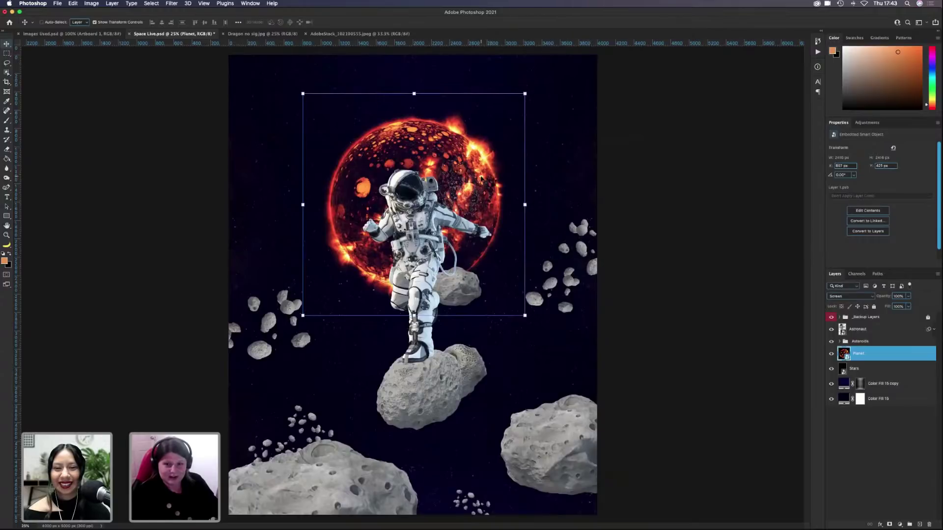
{"action": "left_click", "coordinate": [866, 331]}
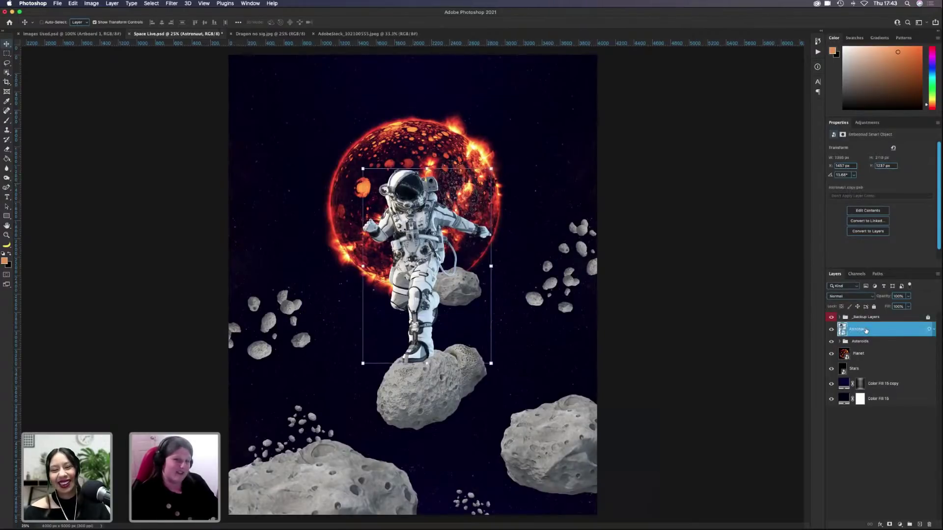
{"action": "left_click", "coordinate": [891, 354]}
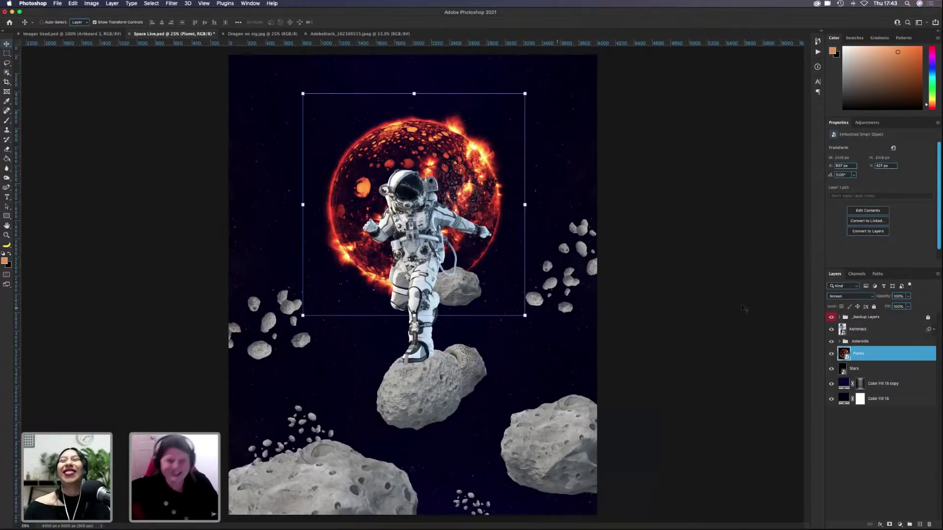
Step: Try distorting the astronaut's torso with the Liquify filter, and discard the filter's changes
{"action": "left_click", "coordinate": [877, 331]}
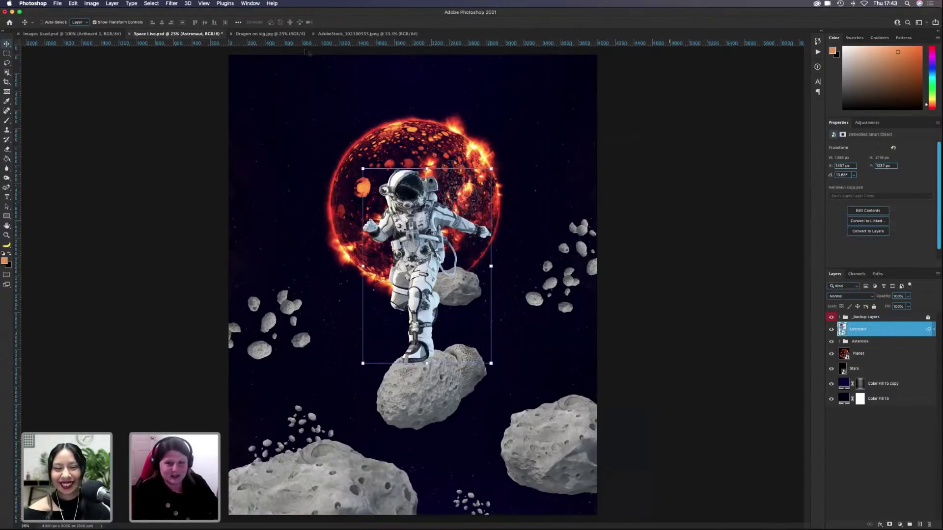
{"action": "left_click", "coordinate": [172, 4]}
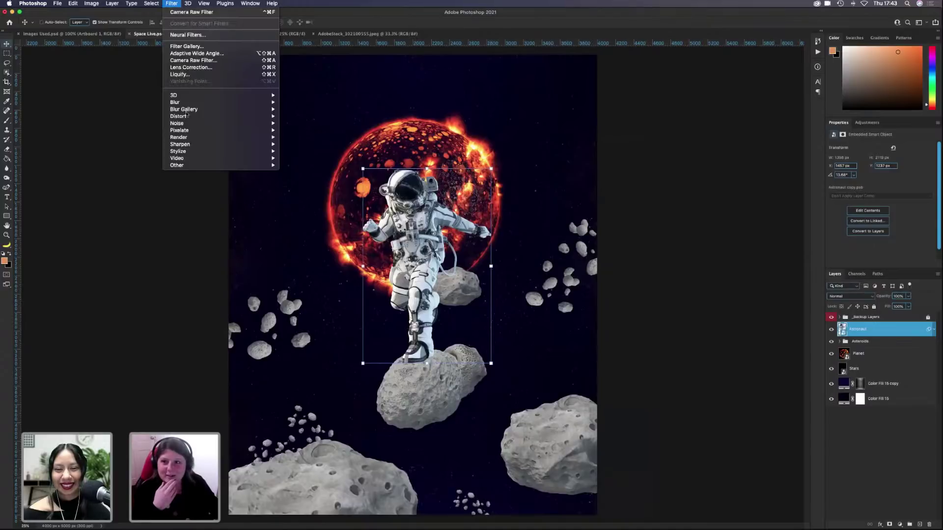
{"action": "left_click", "coordinate": [241, 74]}
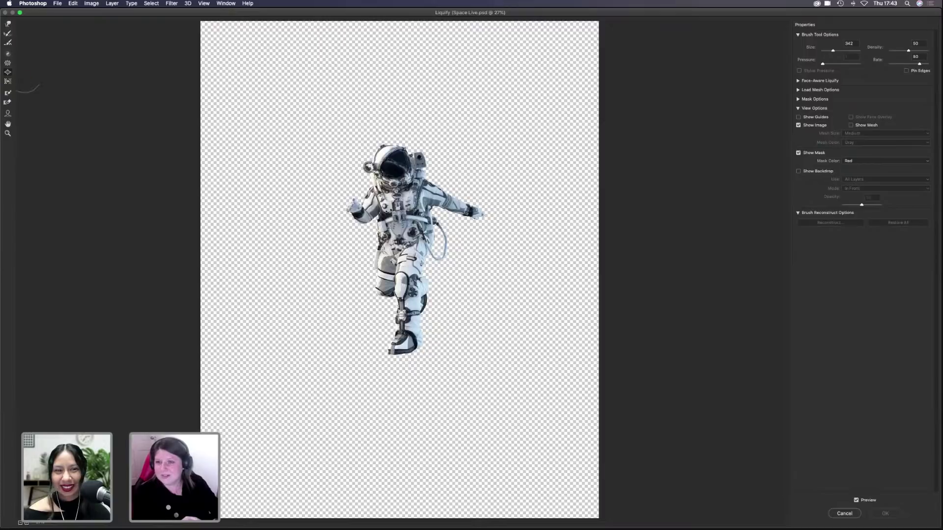
{"action": "key", "text": "super+plus"}
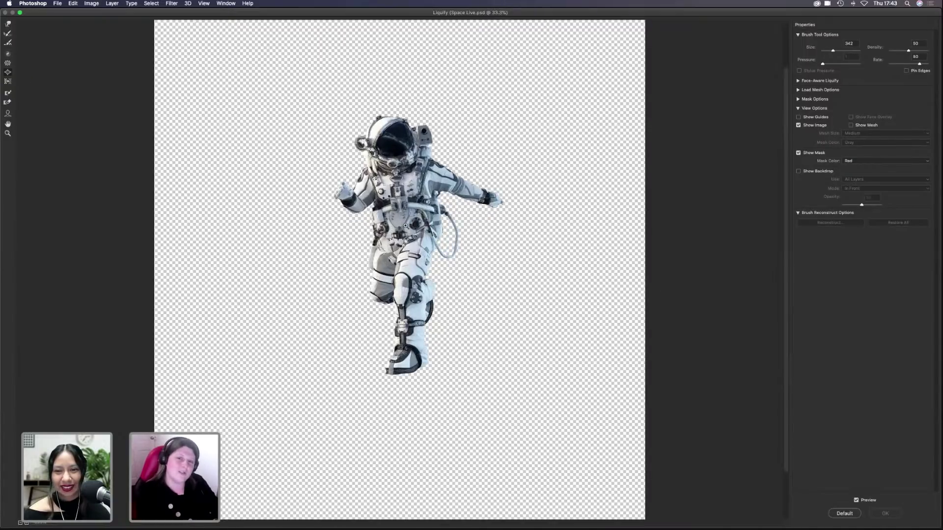
{"action": "key", "text": "super+plus"}
{"action": "key", "text": "super+plus"}
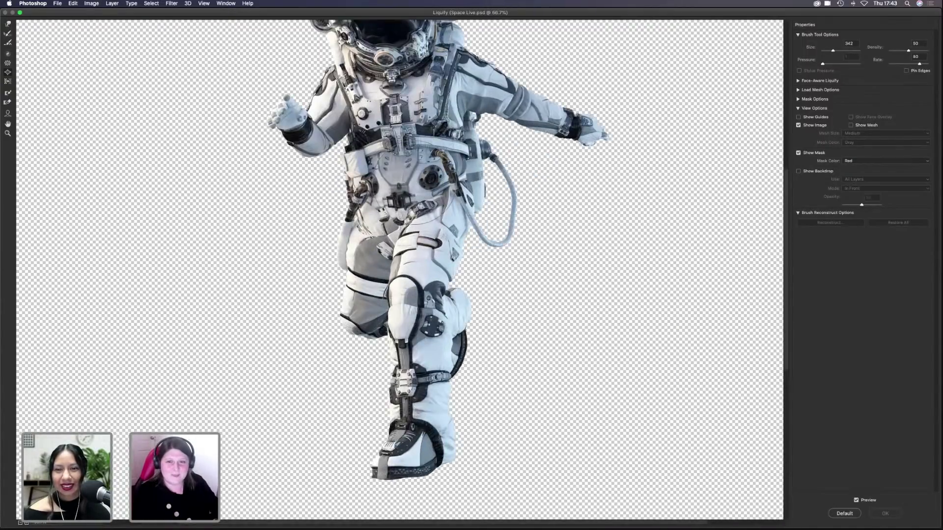
{"action": "left_click_drag", "start_coordinate": [395, 177], "coordinate": [420, 187]}
{"action": "key", "text": "super+z"}
{"action": "key", "text": "bracketright"}
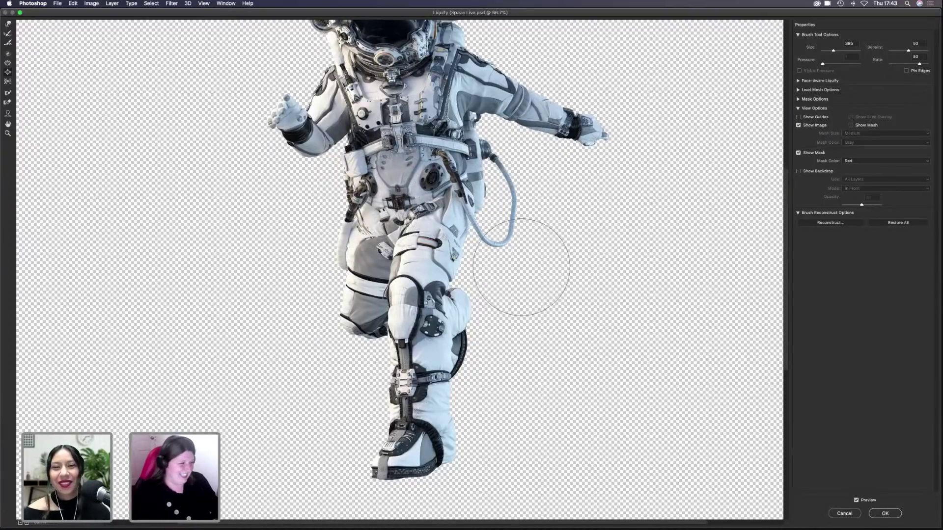
{"action": "left_click", "coordinate": [841, 514]}
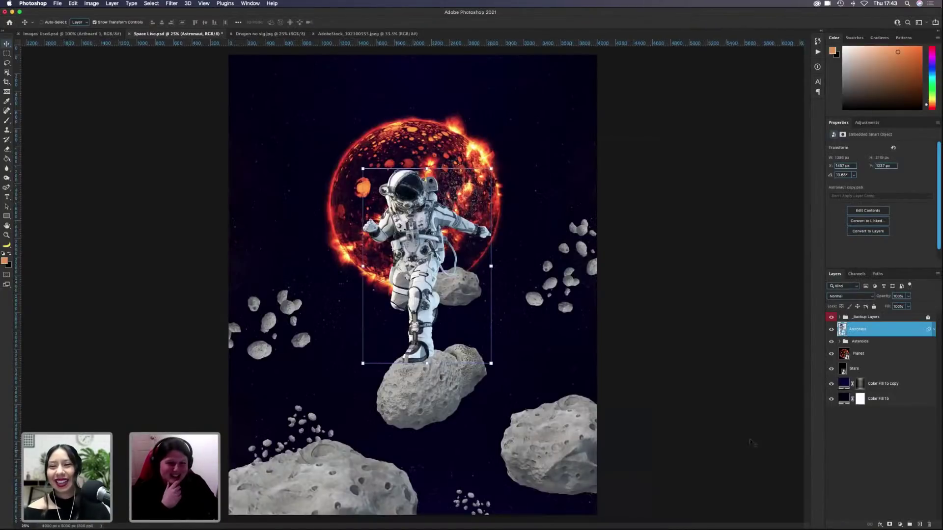
{"action": "left_click", "coordinate": [879, 434]}
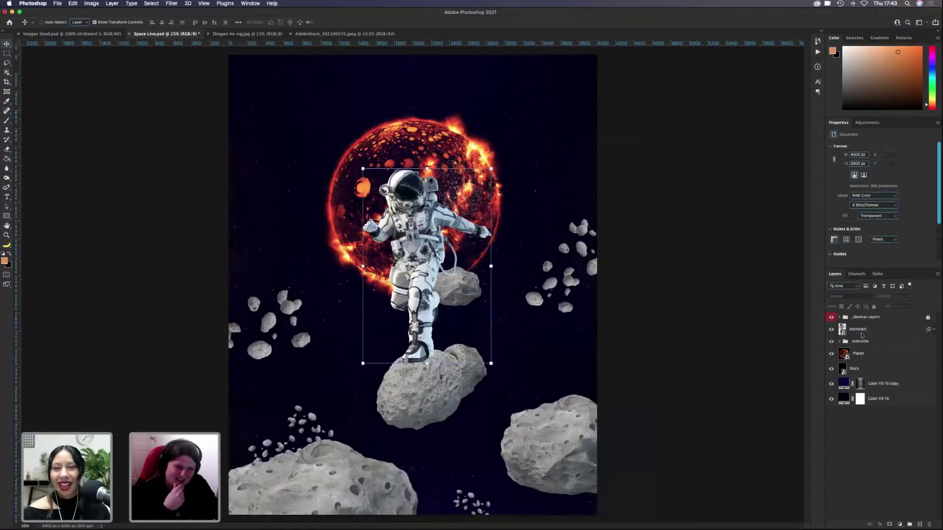
{"action": "left_click", "coordinate": [862, 336]}
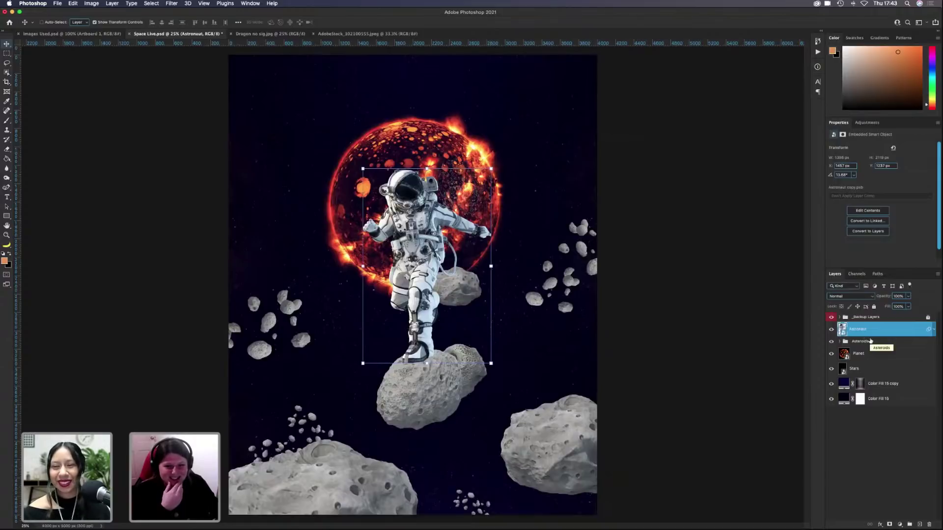
{"action": "left_click", "coordinate": [872, 426]}
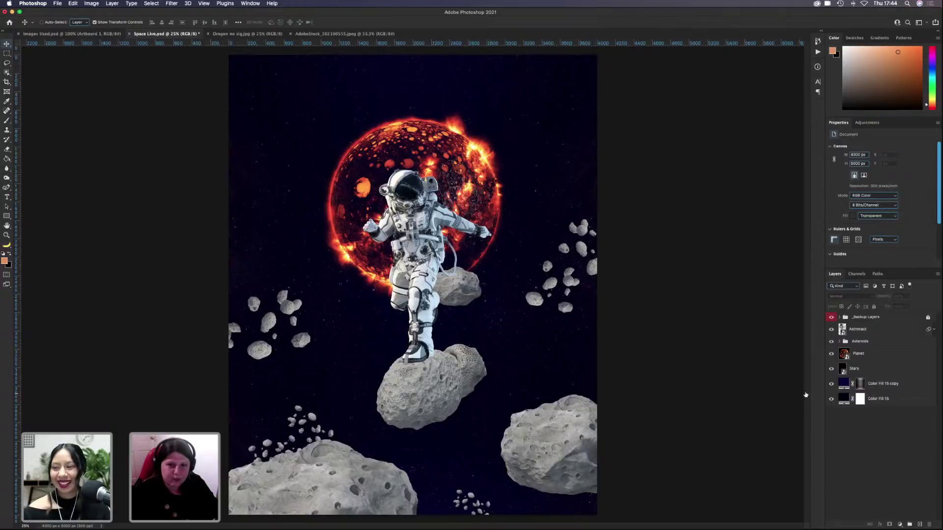
{"action": "left_click", "coordinate": [863, 356]}
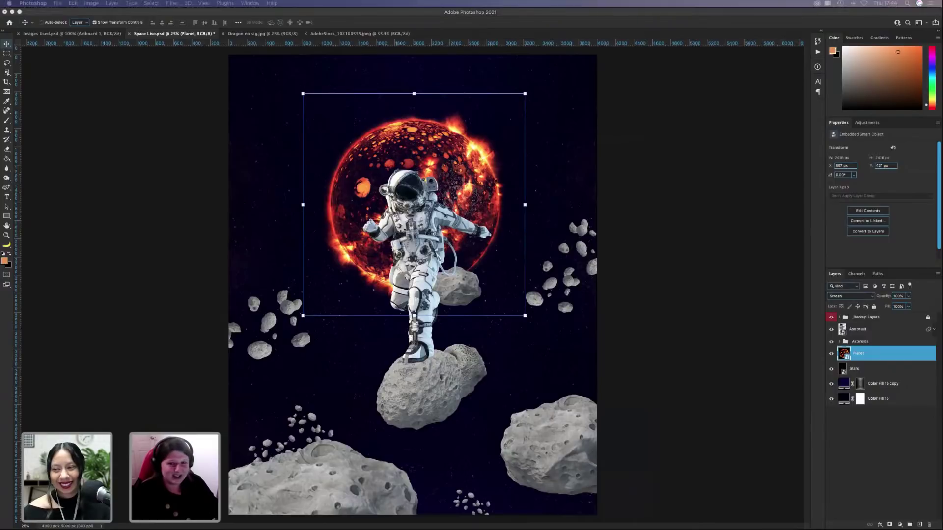
{"action": "left_click", "coordinate": [873, 428]}
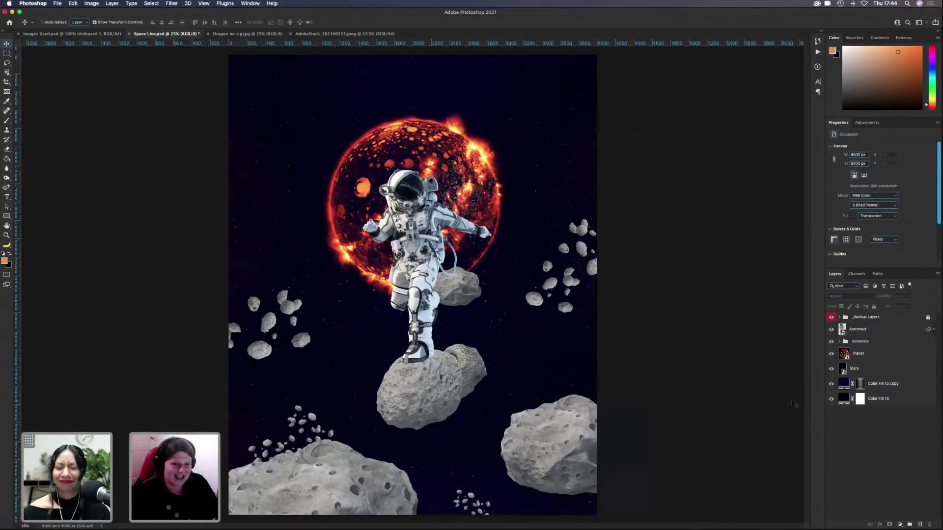
Step: Add an Exposure adjustment above the Asteroids group, clip it to the group and lower its exposure to about -4.24
{"action": "left_click", "coordinate": [866, 343]}
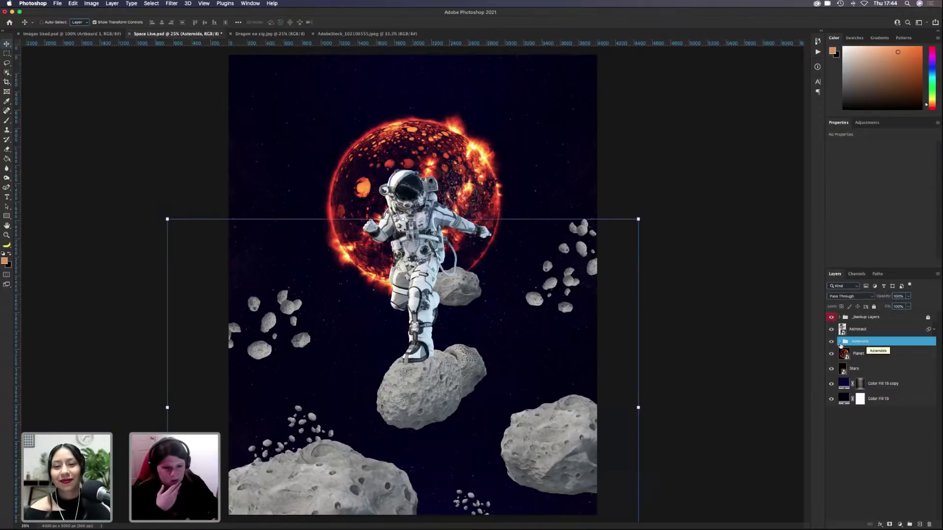
{"action": "left_click", "coordinate": [839, 342]}
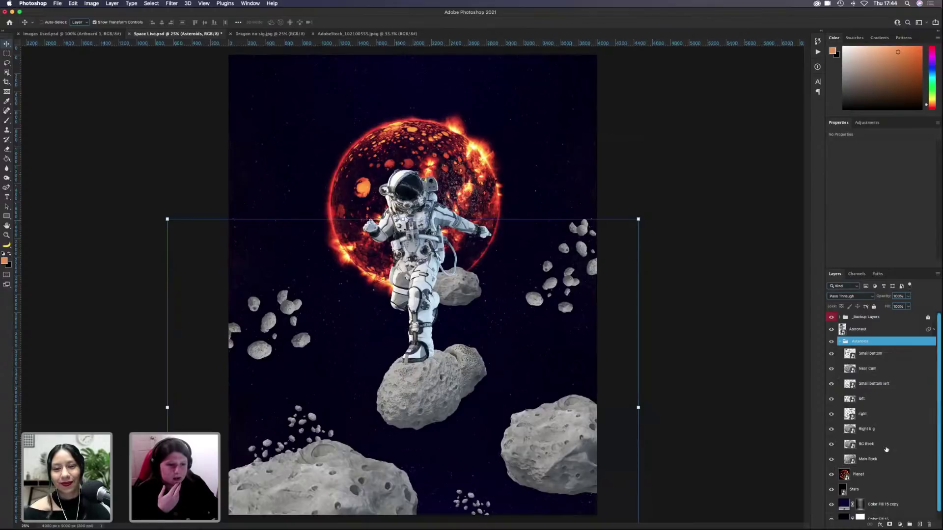
{"action": "left_click", "coordinate": [898, 524]}
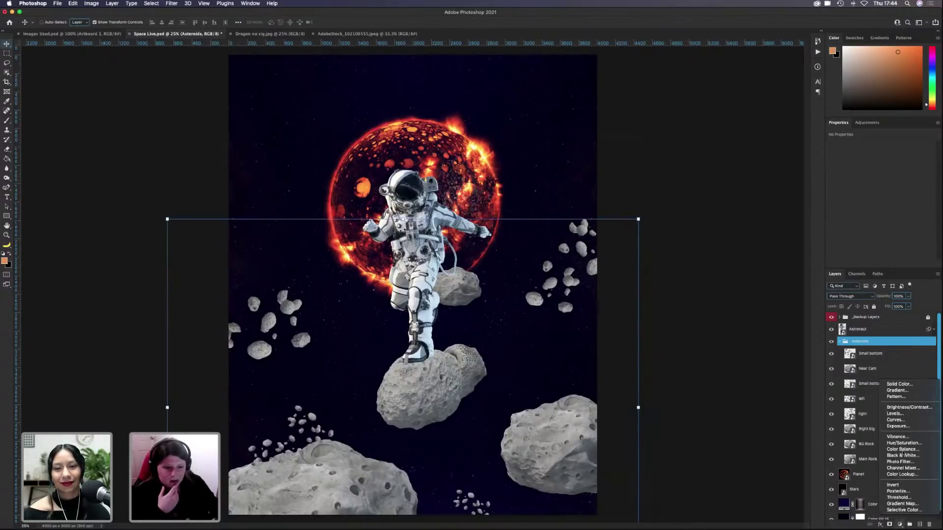
{"action": "left_click", "coordinate": [901, 427]}
{"action": "left_click_drag", "start_coordinate": [880, 343], "coordinate": [879, 335]}
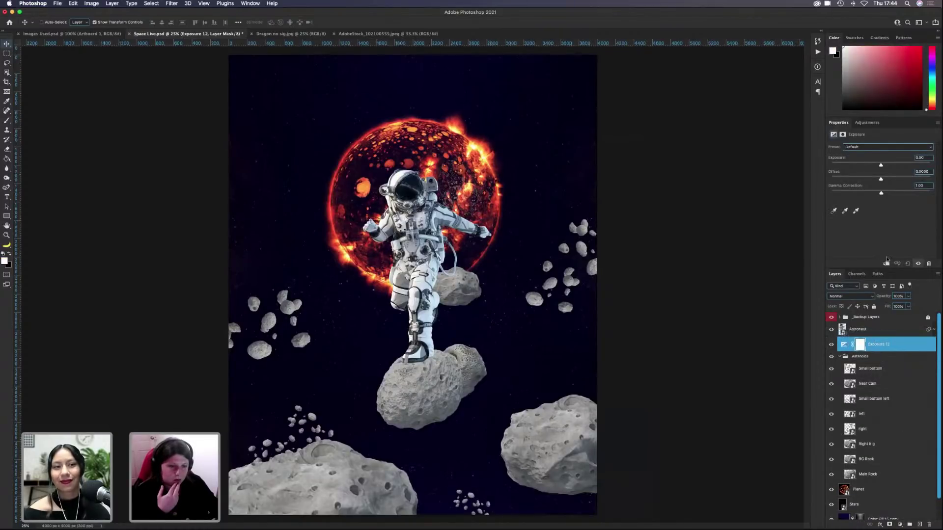
{"action": "key", "text": "super+alt+g"}
{"action": "left_click_drag", "start_coordinate": [880, 165], "coordinate": [851, 165]}
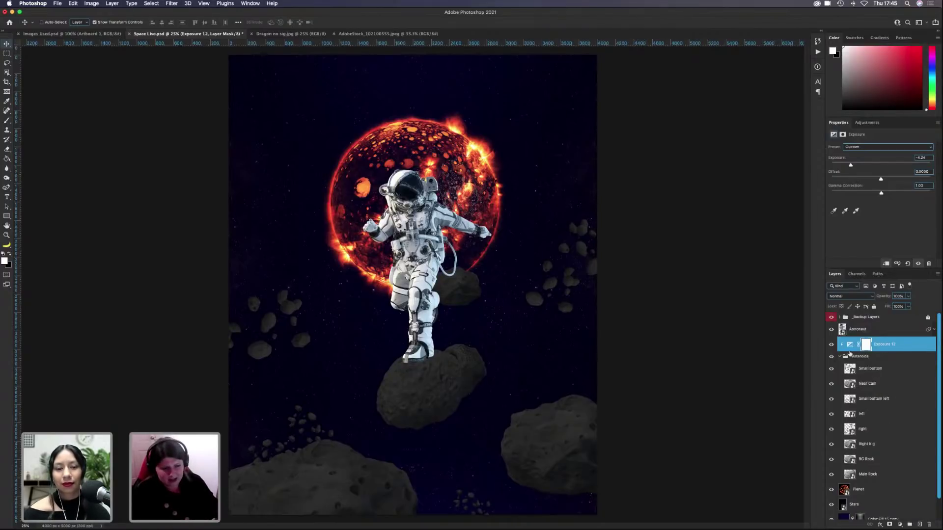
Step: Move the Exposure adjustment into the Asteroids group, clipped to the Main Rock layer, and set its exposure to -3
{"action": "left_click_drag", "start_coordinate": [895, 350], "coordinate": [886, 468]}
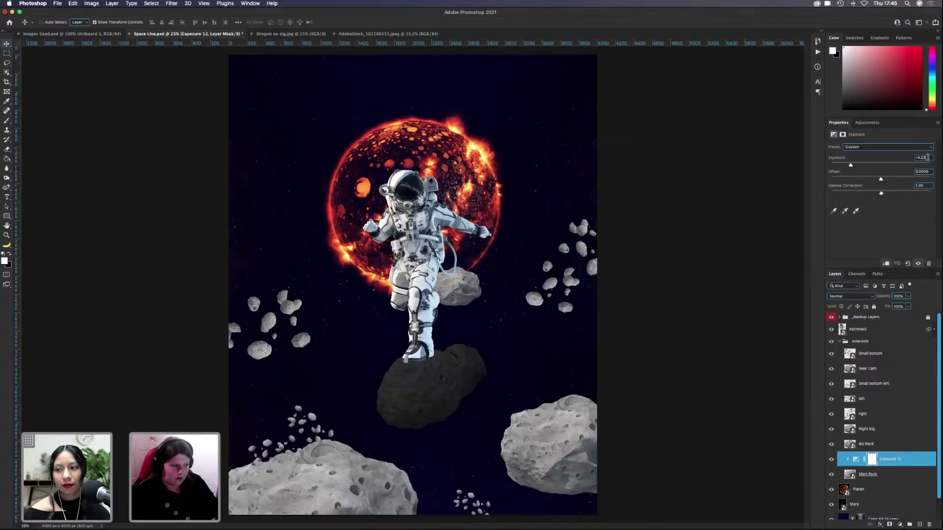
{"action": "double_click", "coordinate": [911, 157]}
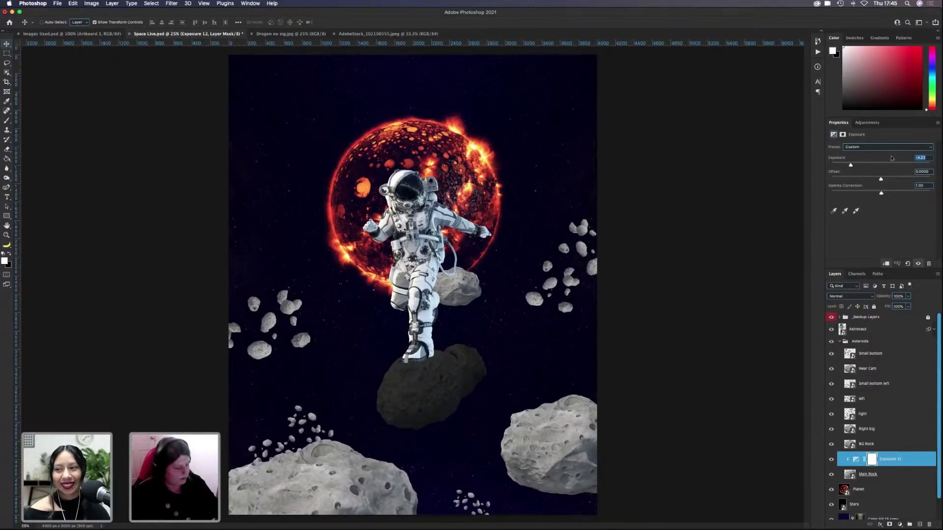
{"action": "type", "text": "-3"}
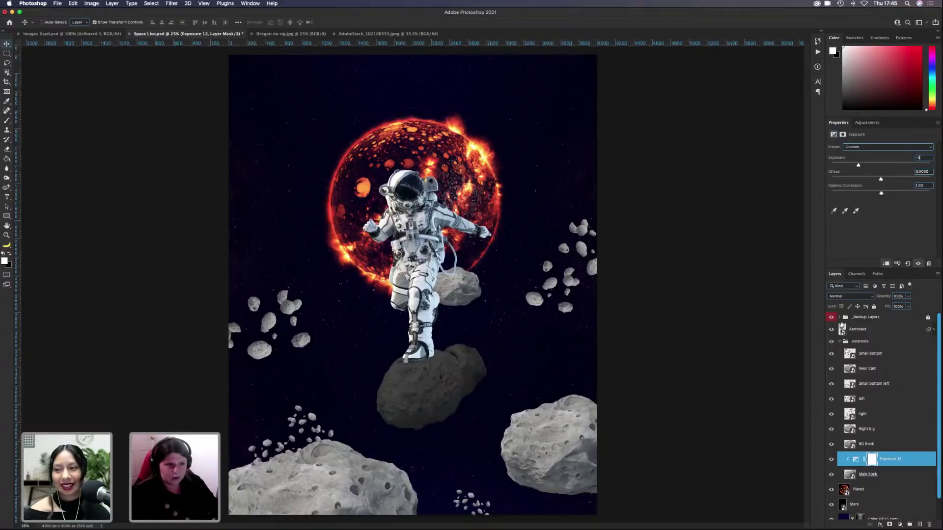
{"action": "key", "text": "Tab"}
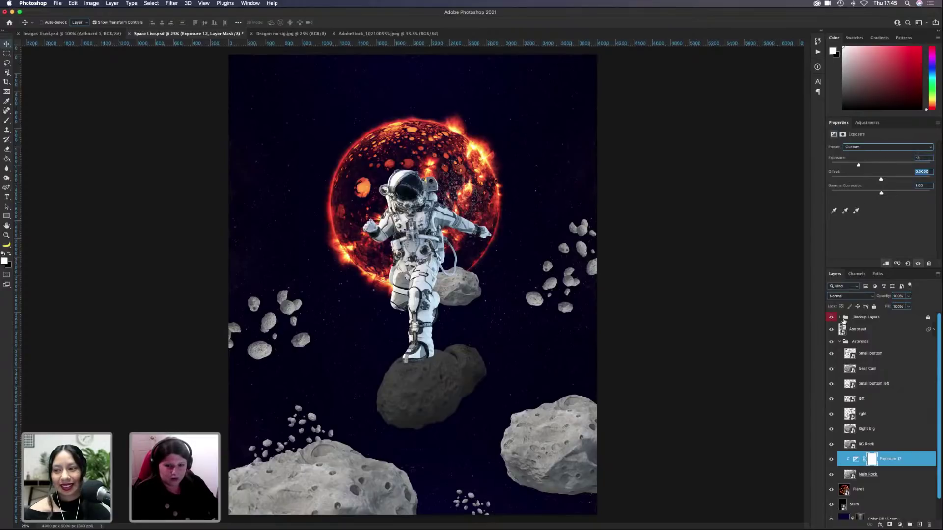
Step: Add a Color Lookup adjustment above the Exposure adjustment, clip it to Main Rock and load the Moonlight.3DL lookup
{"action": "left_click", "coordinate": [900, 525]}
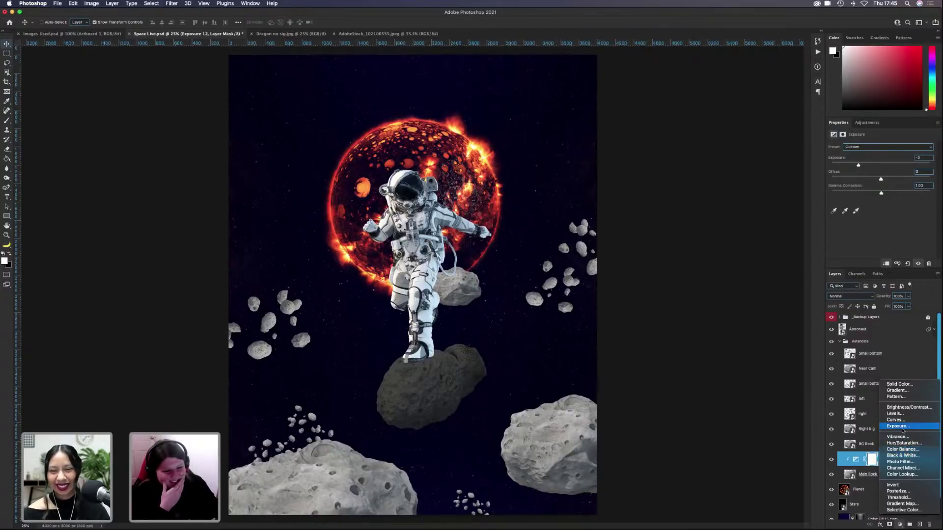
{"action": "left_click", "coordinate": [845, 464]}
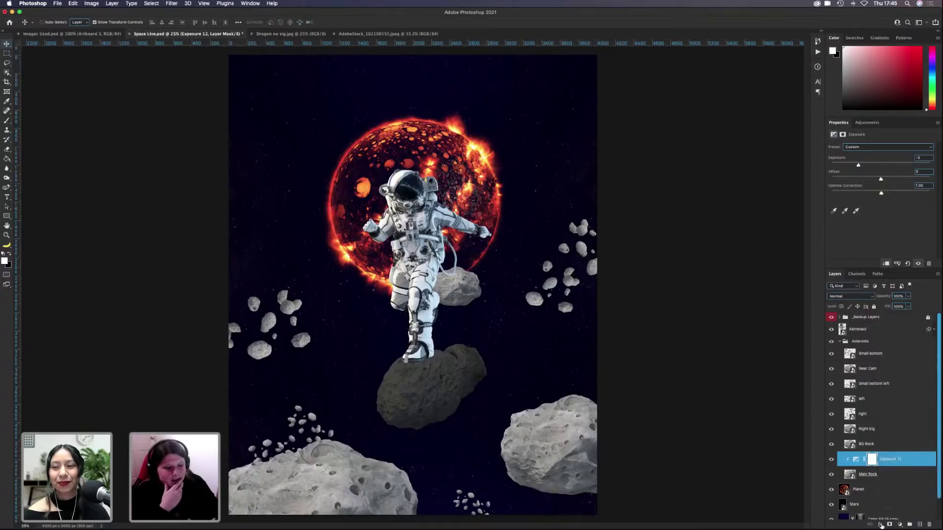
{"action": "left_click", "coordinate": [899, 524]}
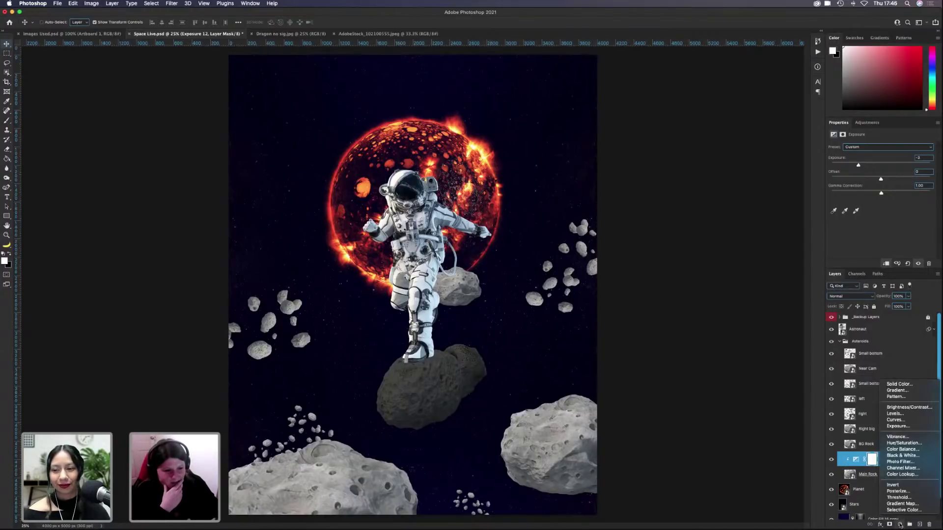
{"action": "left_click", "coordinate": [912, 475]}
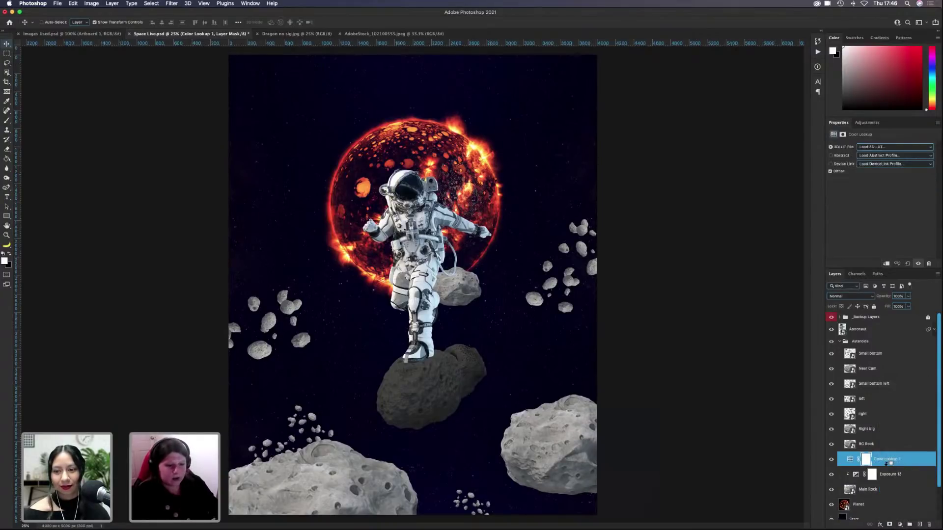
{"action": "left_click", "coordinate": [887, 465], "text": "alt"}
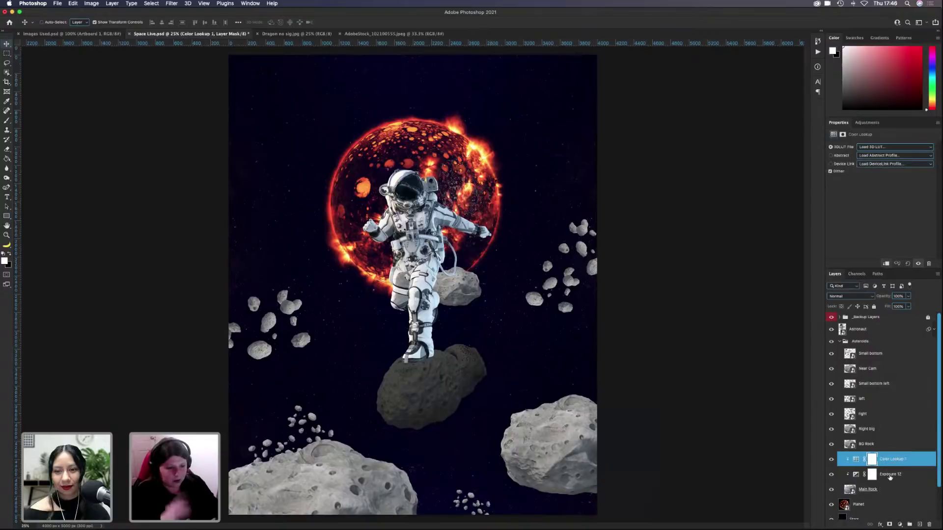
{"action": "left_click", "coordinate": [886, 147]}
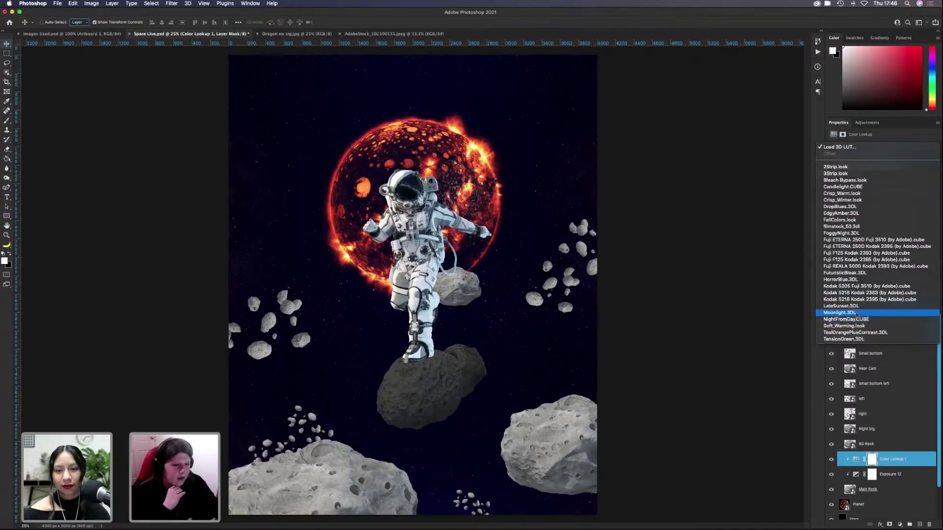
{"action": "left_click", "coordinate": [856, 314]}
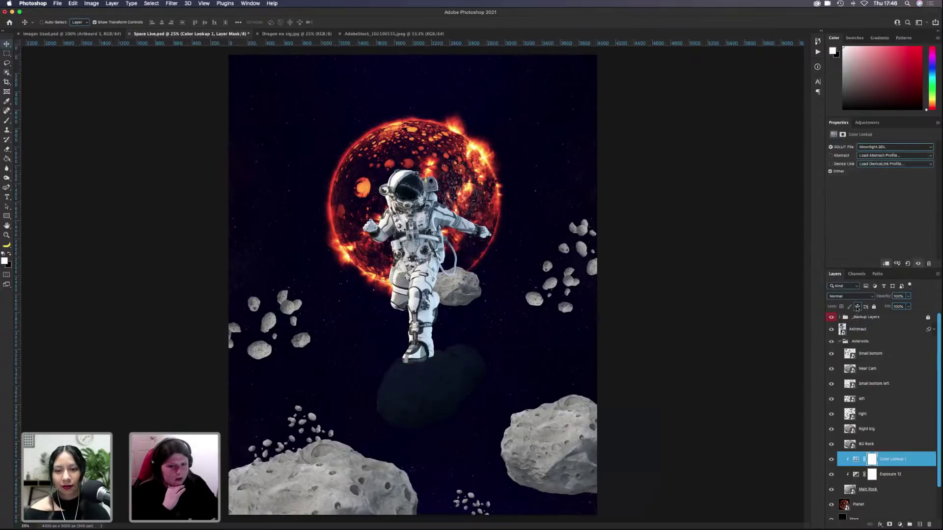
Step: Compare the NightFromDay.CUBE and Moonlight.3DL lookups on the main rock with its Exposure adjustment temporarily hidden
{"action": "left_click", "coordinate": [831, 474]}
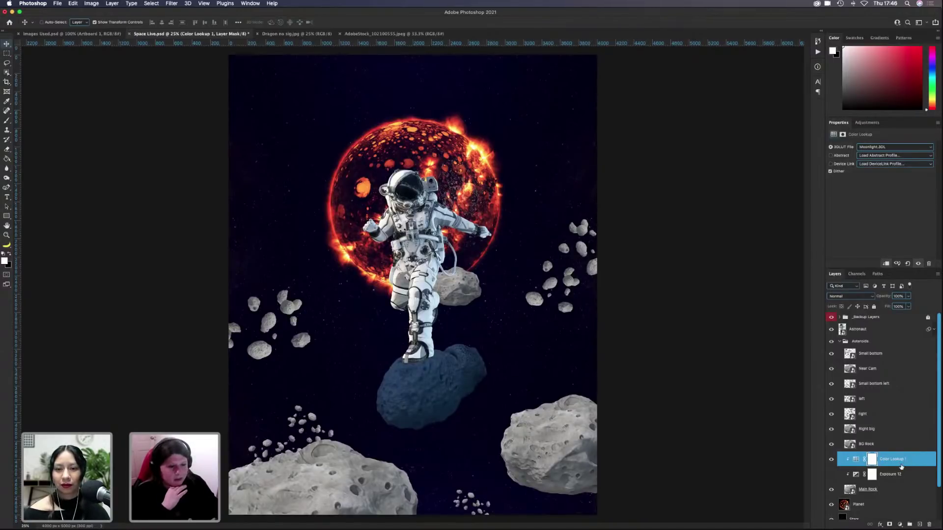
{"action": "left_click_drag", "start_coordinate": [889, 307], "coordinate": [929, 317]}
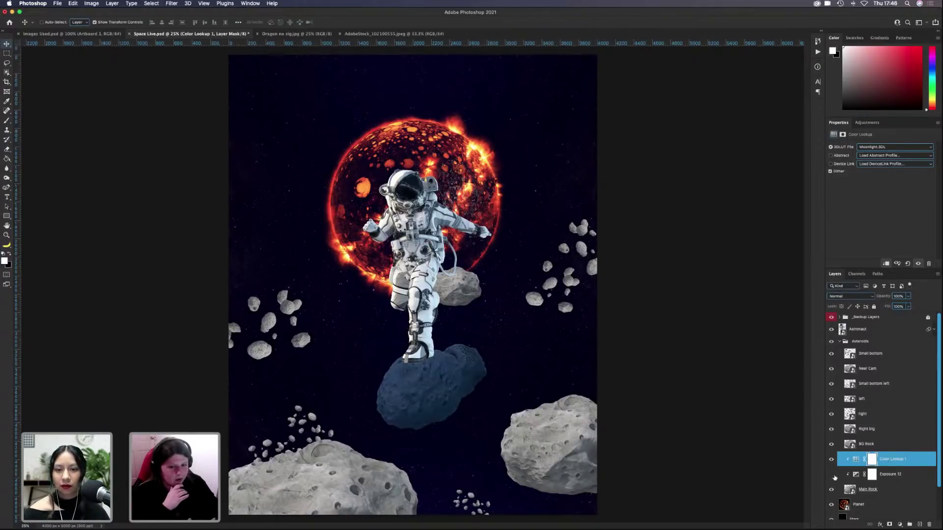
{"action": "left_click", "coordinate": [881, 148]}
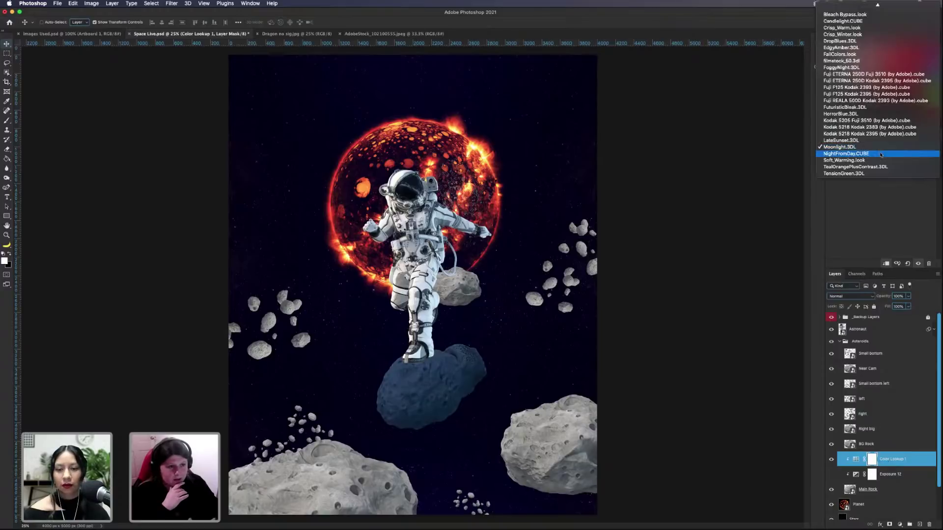
{"action": "left_click", "coordinate": [880, 153]}
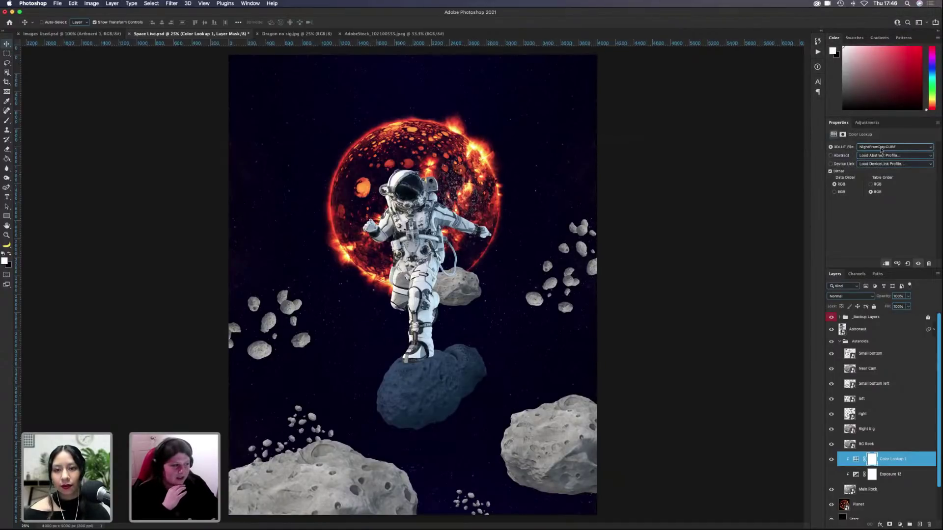
{"action": "left_click", "coordinate": [881, 148]}
{"action": "left_click", "coordinate": [881, 138]}
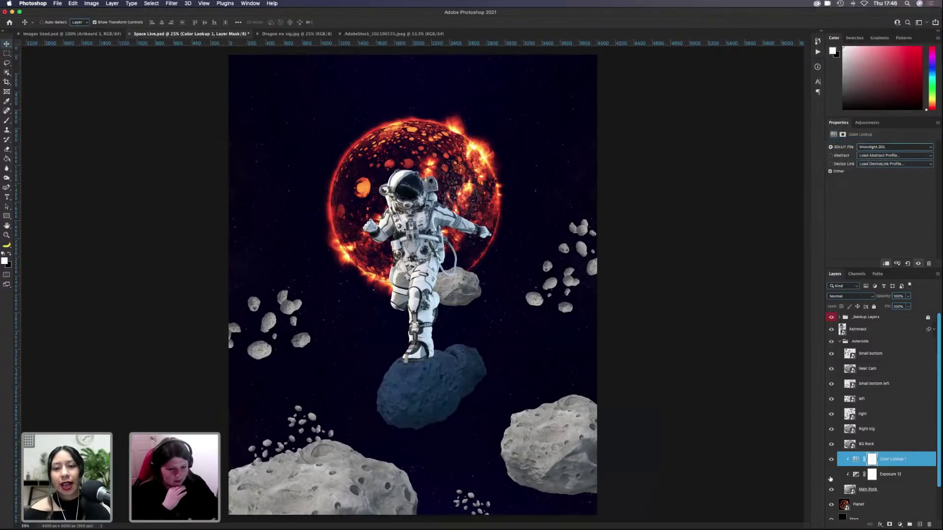
{"action": "left_click", "coordinate": [831, 475]}
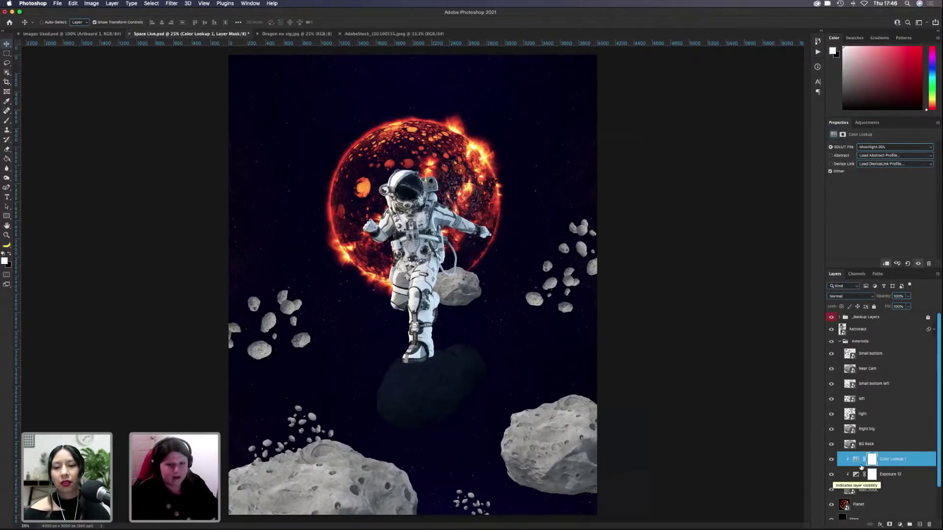
Step: Duplicate Main Rock's Color Lookup and Exposure adjustments together above each of the other asteroid layers in the Asteroids group
{"action": "left_click", "coordinate": [901, 475]}
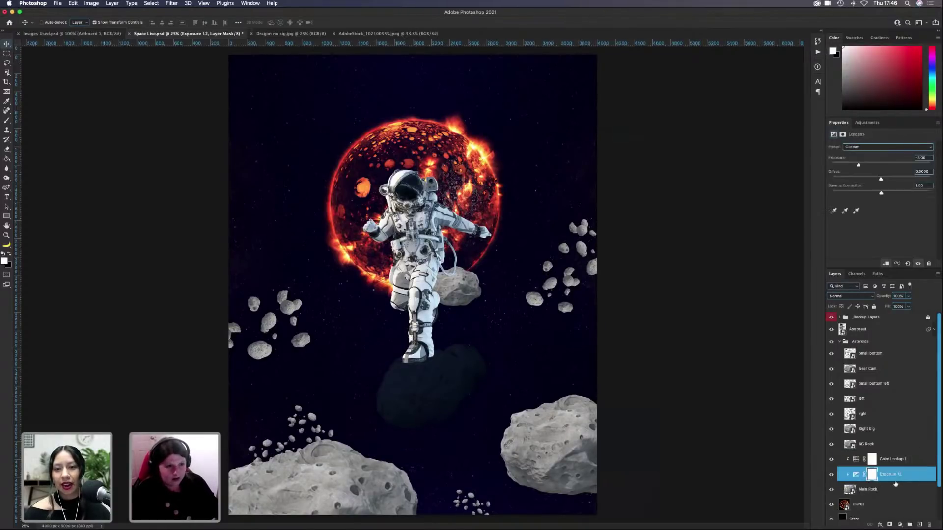
{"action": "mouse_move", "coordinate": [901, 474]}
{"action": "left_mouse_down"}
{"action": "mouse_move", "coordinate": [901, 457]}
{"action": "mouse_move", "coordinate": [899, 477]}
{"action": "left_mouse_up"}
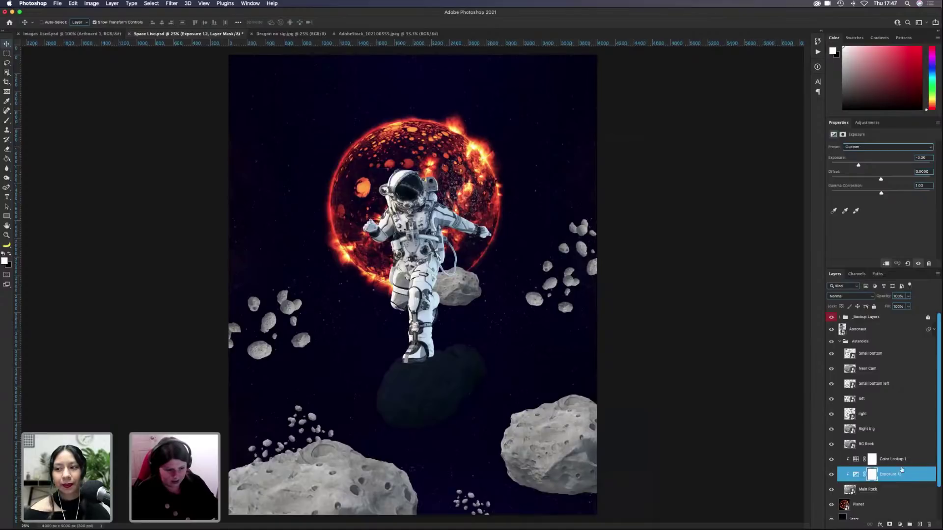
{"action": "scroll", "coordinate": [894, 472], "scroll_direction": "down", "scroll_amount": 3}
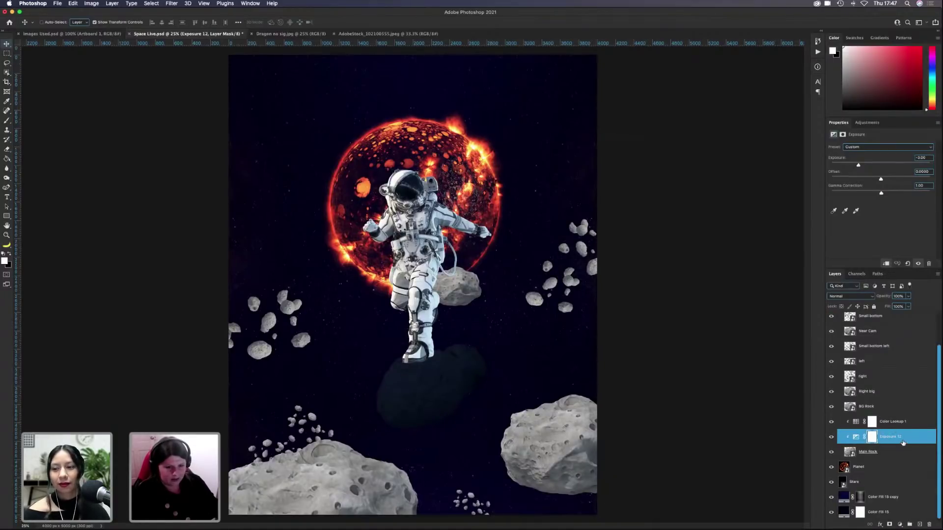
{"action": "left_click", "coordinate": [900, 421], "text": "shift"}
{"action": "left_click_drag", "start_coordinate": [900, 421], "coordinate": [898, 443]}
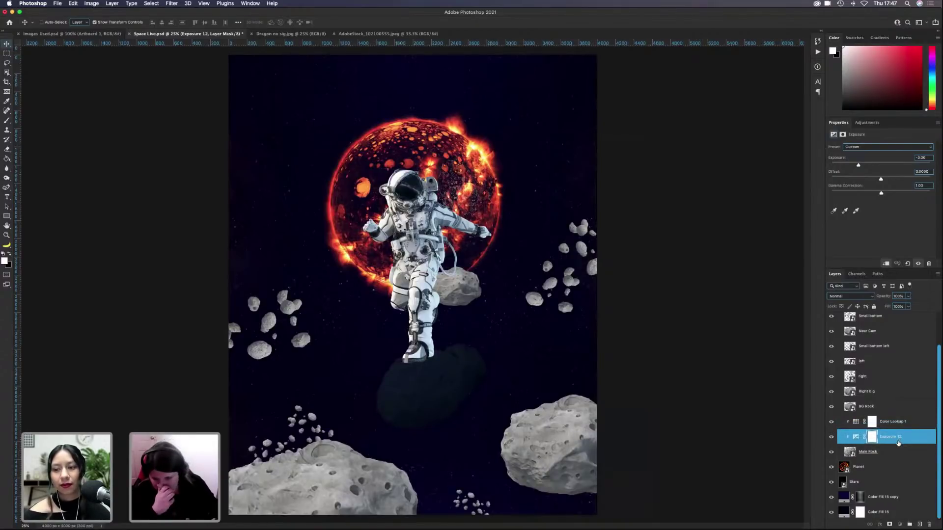
{"action": "left_click", "coordinate": [898, 422], "text": "shift"}
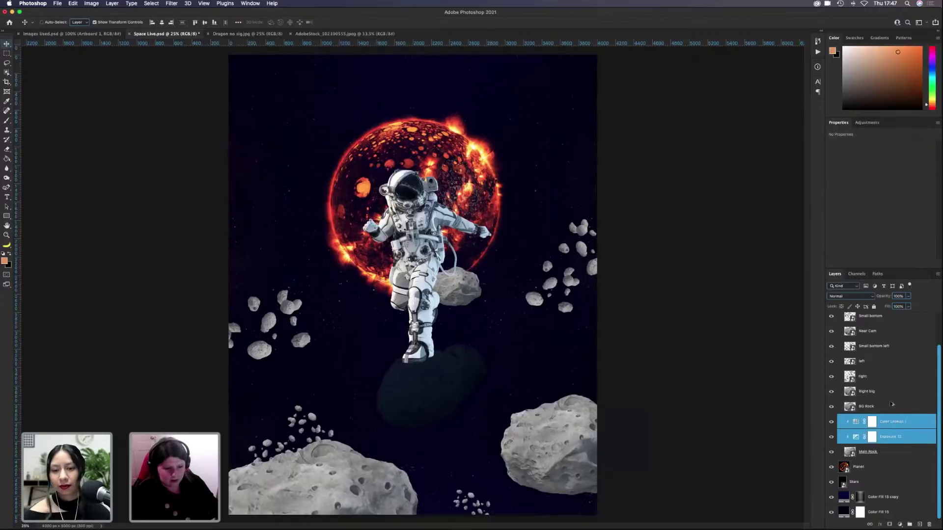
{"action": "left_click_drag", "start_coordinate": [892, 404], "coordinate": [892, 400]}
{"action": "scroll", "coordinate": [891, 432], "scroll_direction": "up", "scroll_amount": 2}
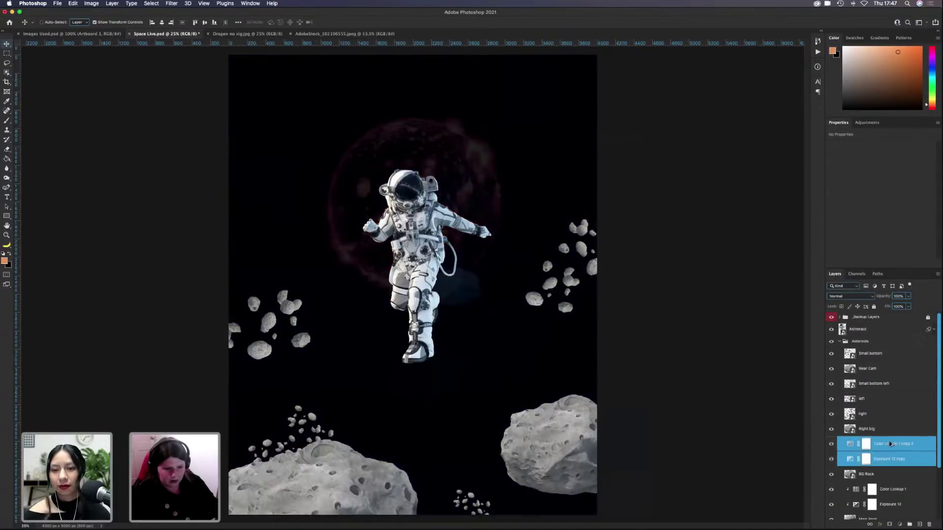
{"action": "left_click_drag", "start_coordinate": [891, 443], "coordinate": [881, 343]}
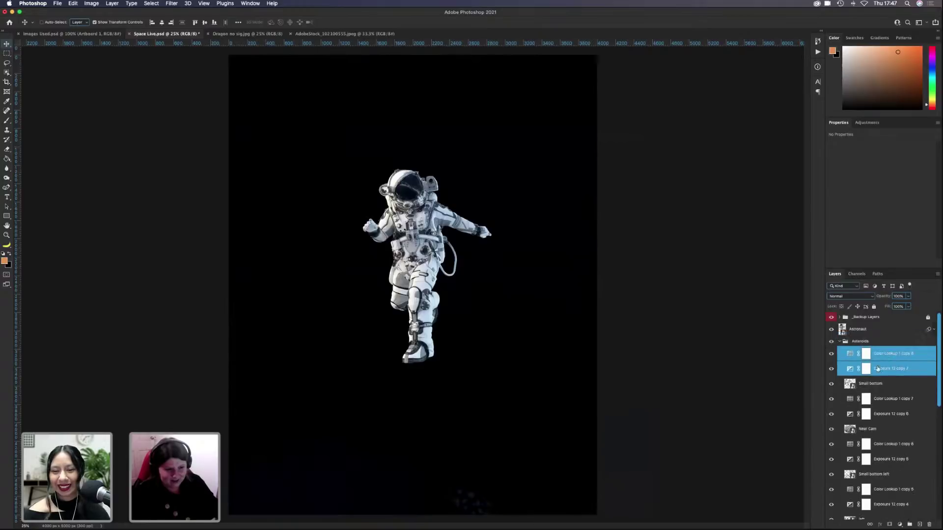
Step: Clip the copied Exposure and Color Lookup adjustments to the Small bottom, Near Cam and Small bottom left asteroid layers beneath them
{"action": "left_click", "coordinate": [878, 376], "text": "alt"}
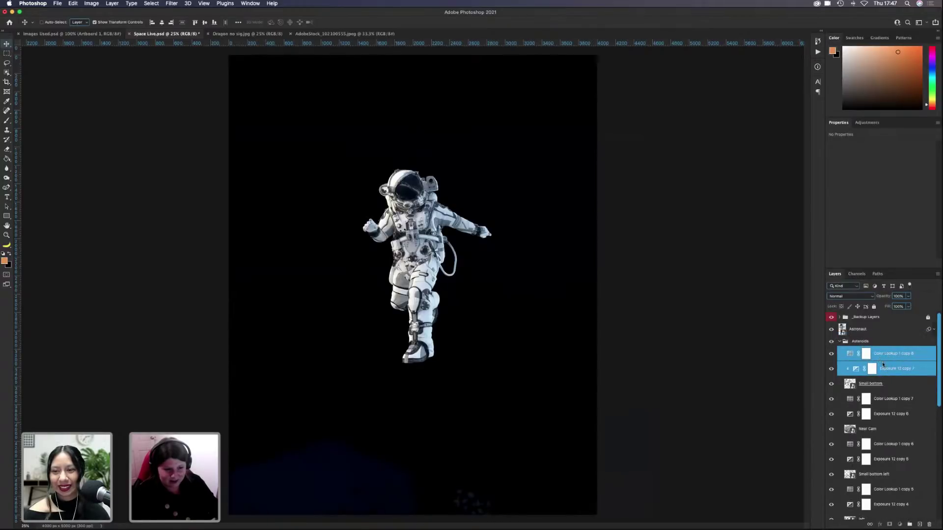
{"action": "left_click", "coordinate": [882, 362], "text": "alt"}
{"action": "left_click", "coordinate": [888, 406], "text": "alt"}
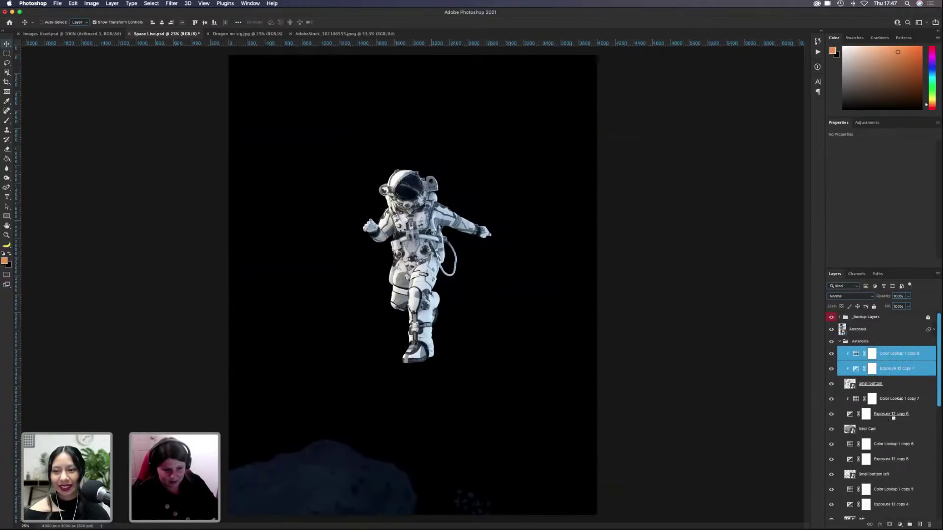
{"action": "left_click", "coordinate": [890, 419], "text": "alt"}
{"action": "scroll", "coordinate": [894, 396], "scroll_direction": "down", "scroll_amount": 3}
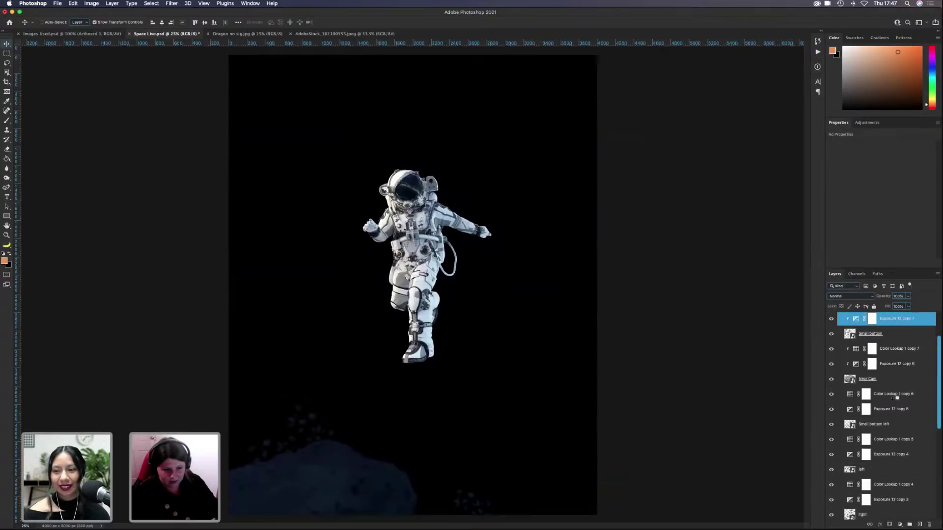
{"action": "left_click", "coordinate": [893, 396], "text": "alt"}
{"action": "left_click", "coordinate": [894, 414], "text": "alt"}
Step: Clip the copied Color Lookup and Exposure adjustments to the left and right asteroid layers beneath them
{"action": "scroll", "coordinate": [894, 414], "scroll_direction": "down", "scroll_amount": 3}
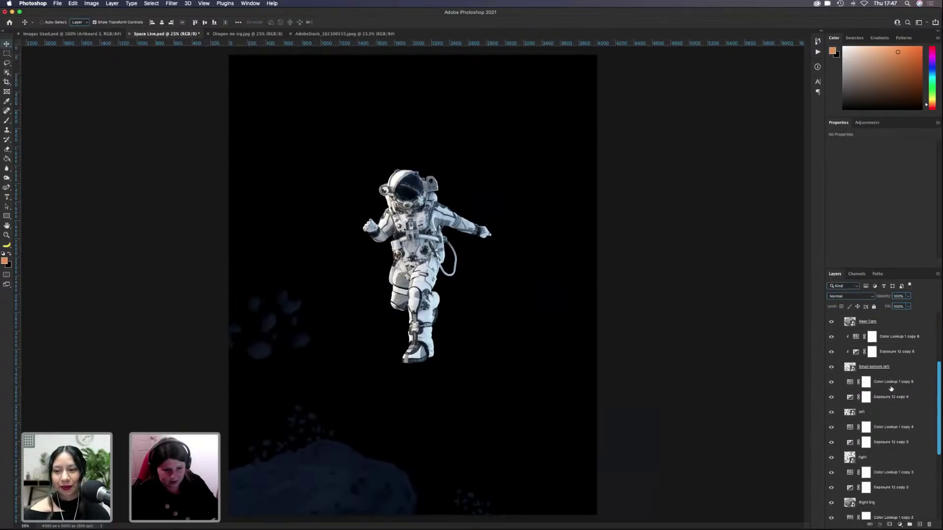
{"action": "left_click", "coordinate": [893, 390], "text": "alt"}
{"action": "left_click", "coordinate": [894, 405], "text": "alt"}
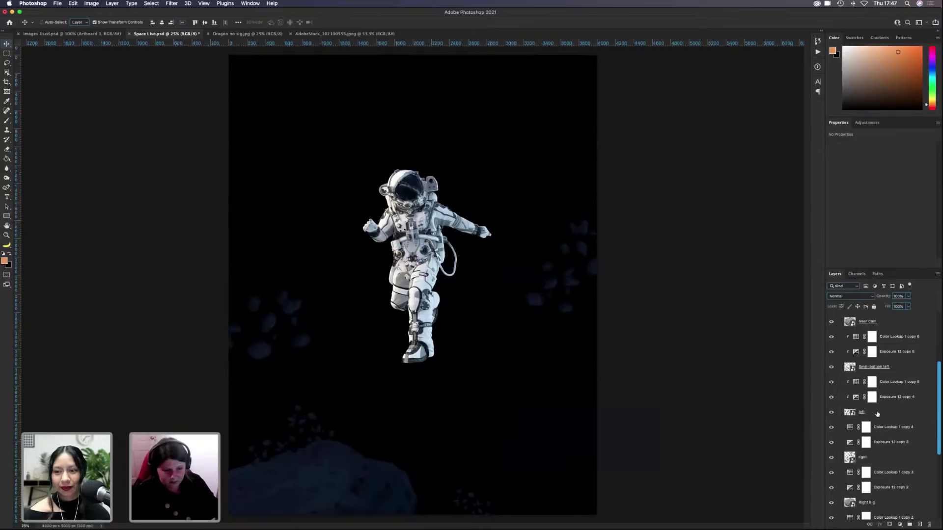
{"action": "left_click", "coordinate": [878, 414]}
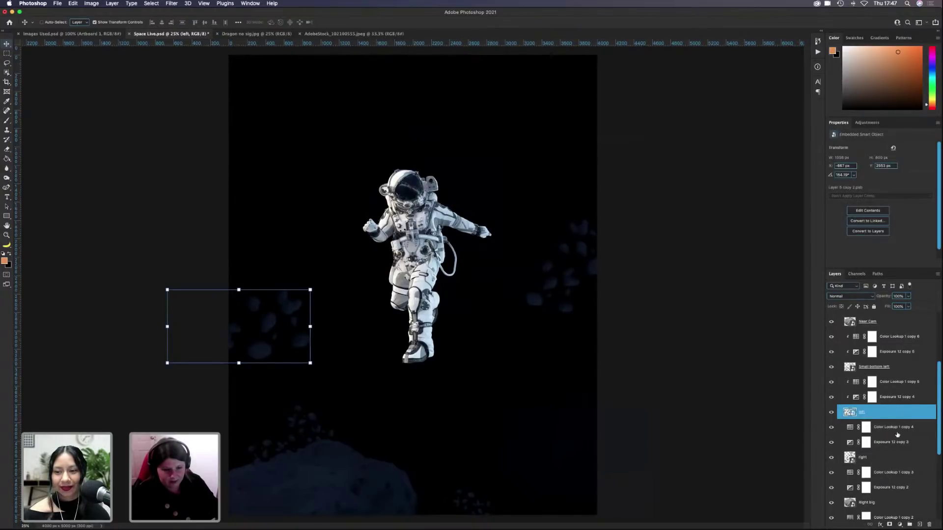
{"action": "left_click", "coordinate": [896, 427], "text": "alt"}
{"action": "left_click", "coordinate": [897, 444], "text": "alt"}
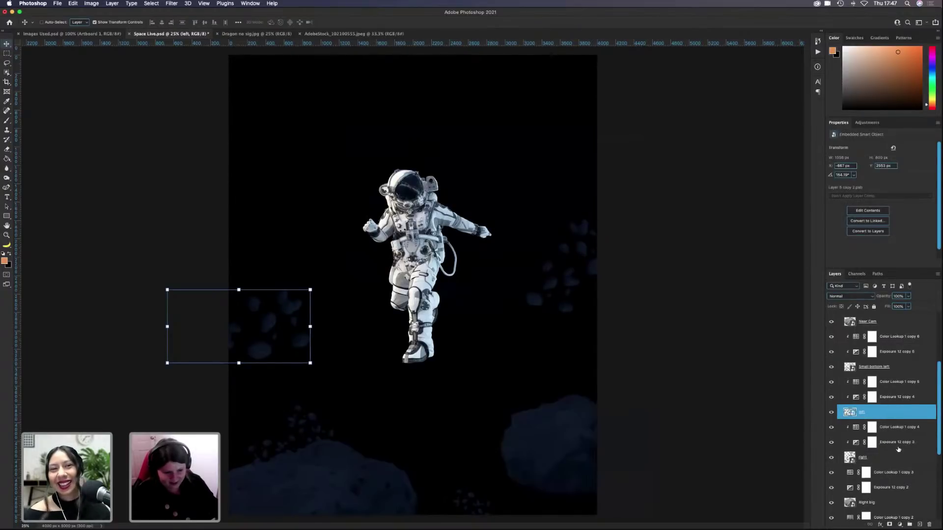
Step: Clip the remaining Color Lookup and Exposure copies to the Right big and BG Rock layers
{"action": "scroll", "coordinate": [898, 448], "scroll_direction": "down", "scroll_amount": 3}
{"action": "left_click", "coordinate": [892, 417], "text": "alt"}
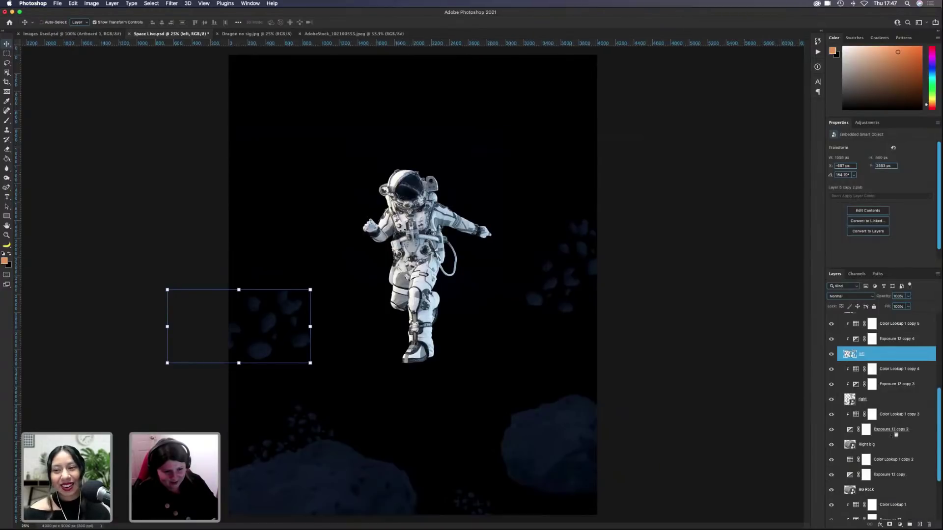
{"action": "left_click", "coordinate": [895, 436], "text": "alt"}
{"action": "left_click", "coordinate": [894, 467], "text": "alt"}
{"action": "left_click", "coordinate": [895, 482], "text": "alt"}
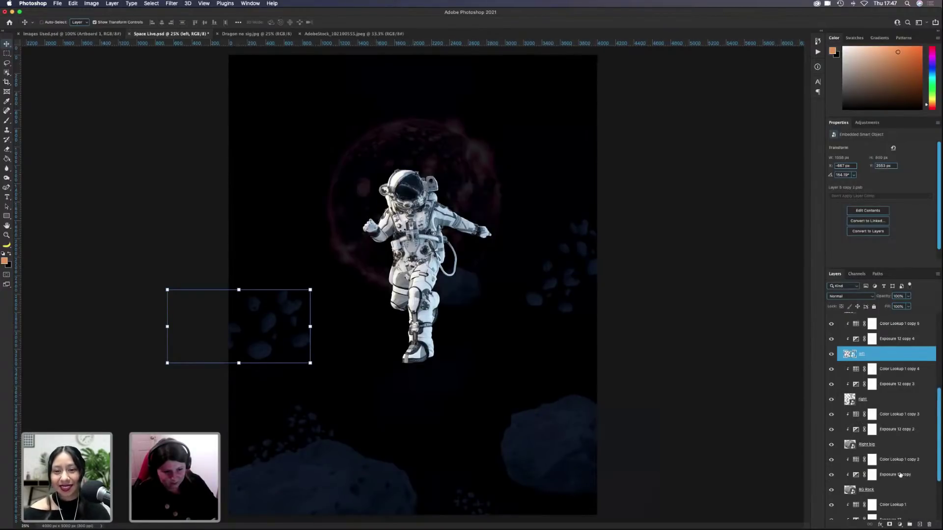
{"action": "scroll", "coordinate": [901, 475], "scroll_direction": "down", "scroll_amount": 4}
{"action": "scroll", "coordinate": [901, 475], "scroll_direction": "up", "scroll_amount": 8}
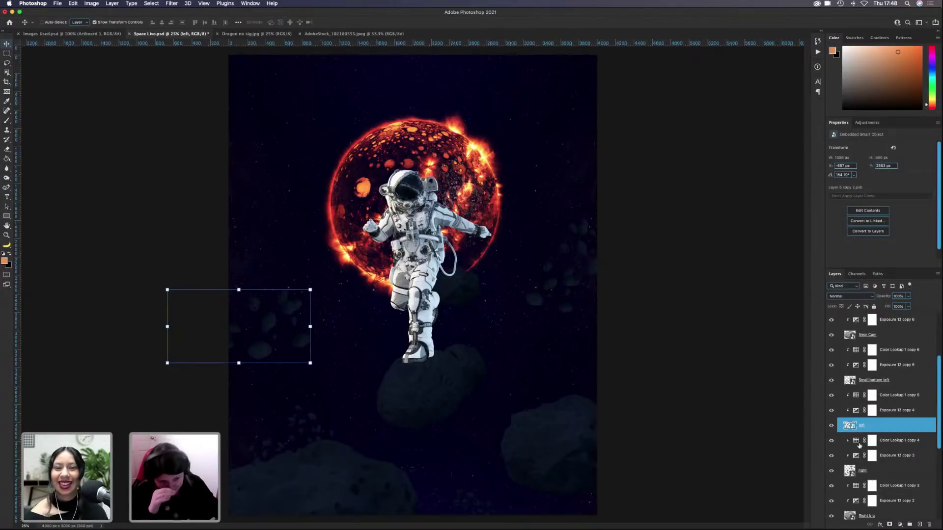
{"action": "scroll", "coordinate": [858, 445], "scroll_direction": "up", "scroll_amount": 5}
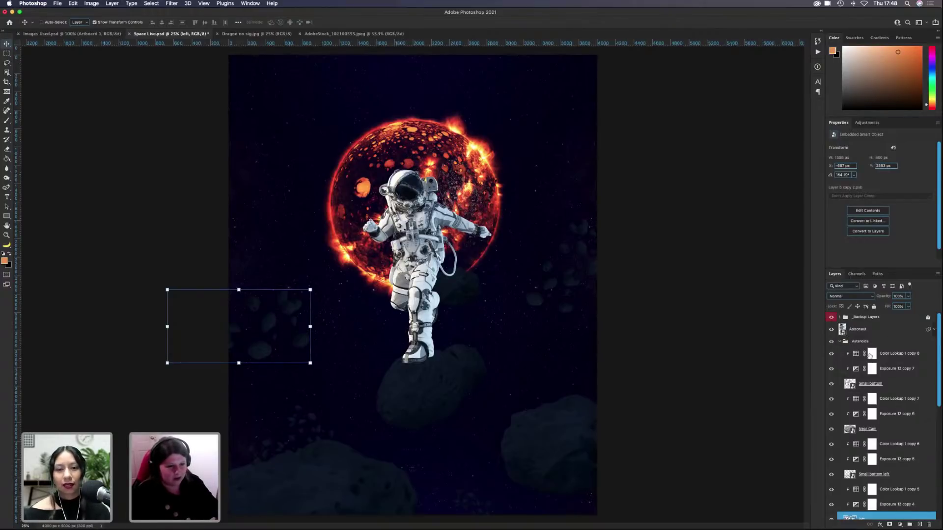
Step: Duplicate the topmost asteroid Color Lookup and Exposure adjustments above the Astronaut layer and clip both copies to it
{"action": "left_click", "coordinate": [889, 366]}
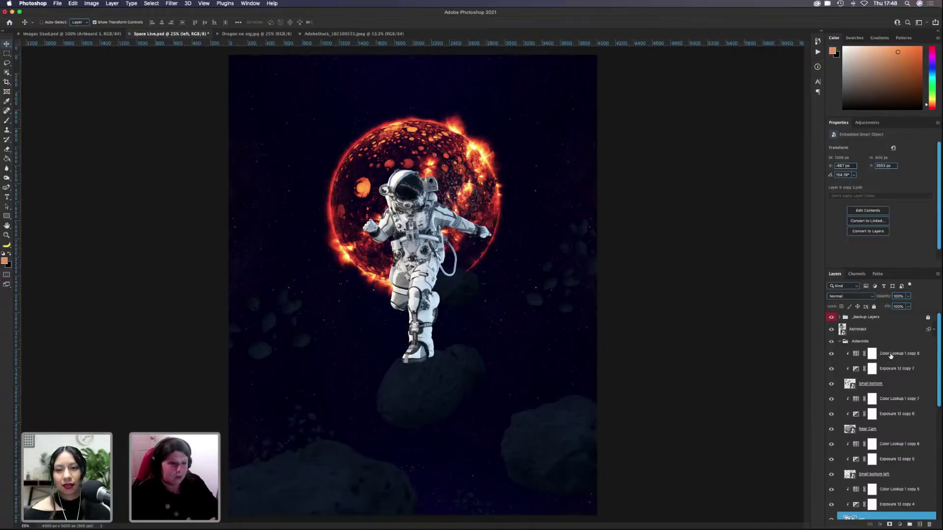
{"action": "left_click", "coordinate": [889, 355], "text": "shift"}
{"action": "left_click_drag", "start_coordinate": [890, 355], "coordinate": [879, 325]}
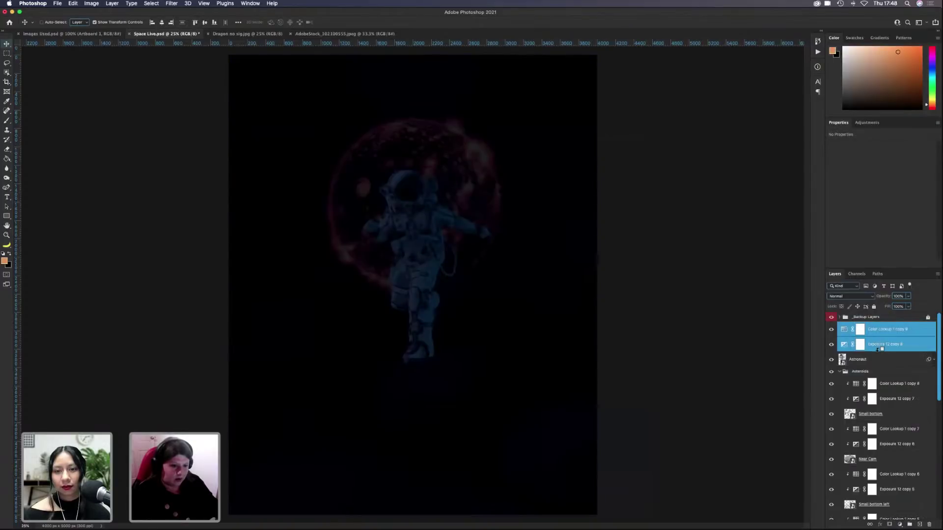
{"action": "left_click", "coordinate": [878, 352], "text": "alt"}
{"action": "left_click", "coordinate": [881, 337], "text": "alt"}
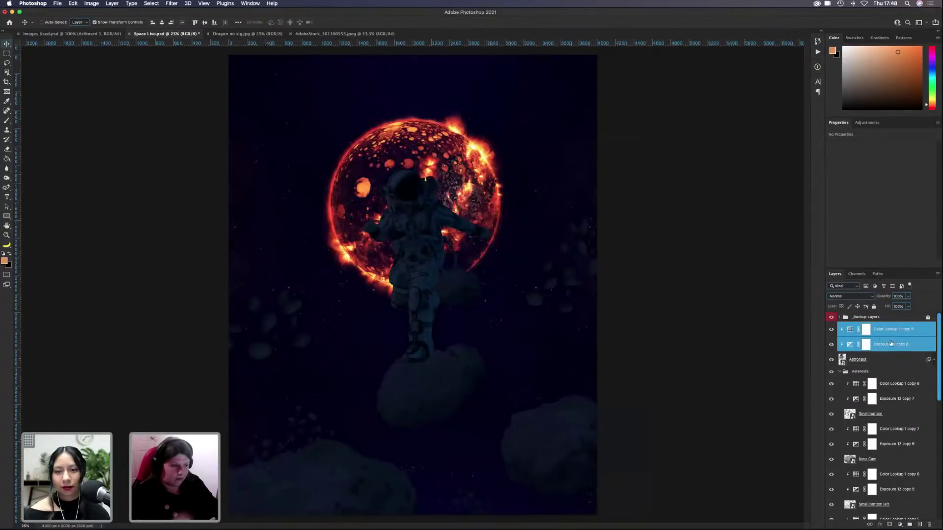
Step: Set the astronaut's Exposure adjustment to -2.5 and its Color Lookup adjustment's fill to 90%
{"action": "left_click", "coordinate": [917, 349]}
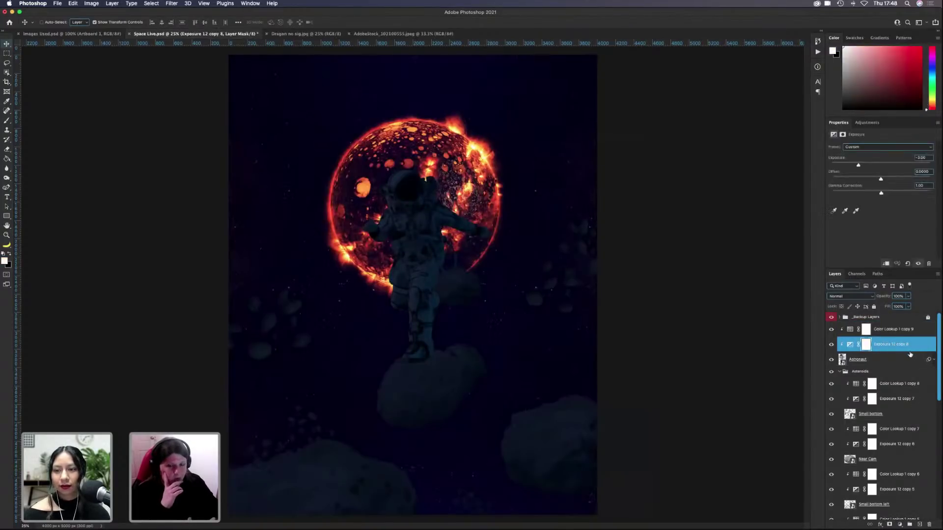
{"action": "left_click", "coordinate": [925, 158]}
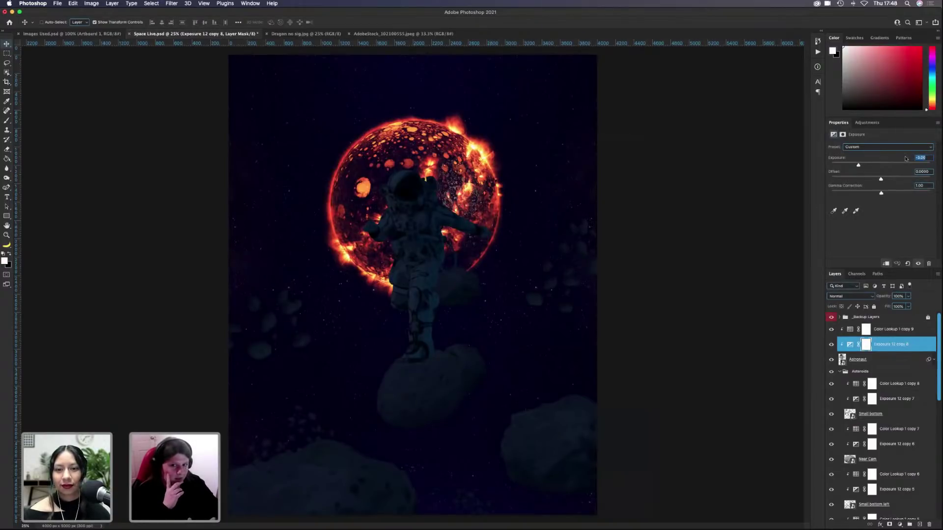
{"action": "type", "text": "-2.5"}
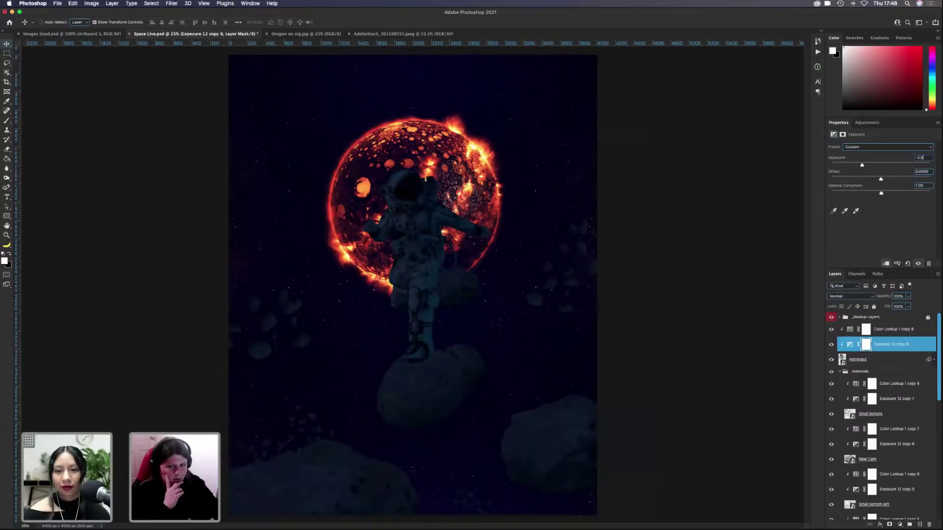
{"action": "left_click", "coordinate": [895, 337]}
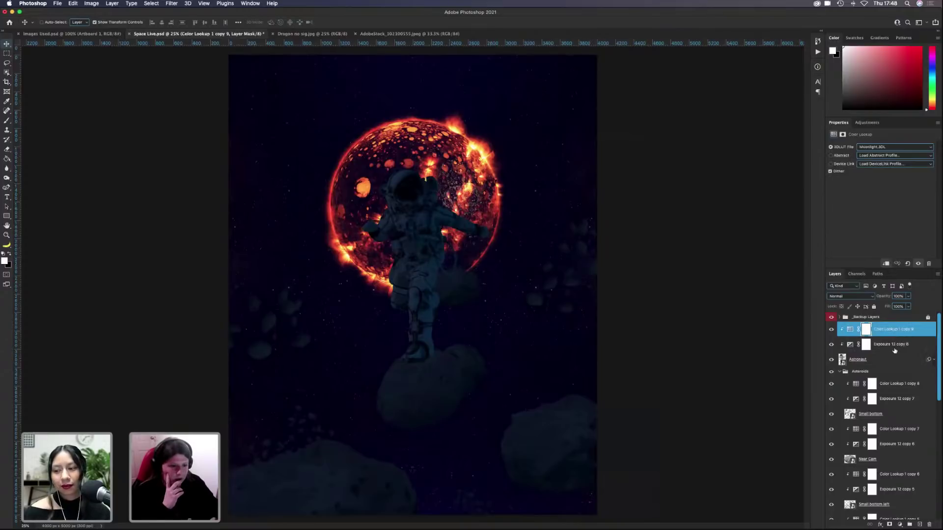
{"action": "left_click", "coordinate": [899, 306]}
{"action": "type", "text": "90"}
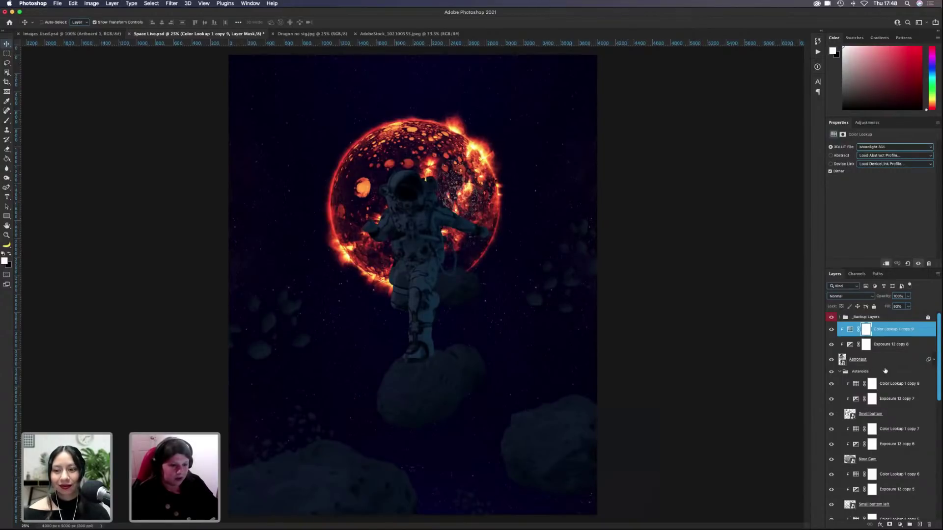
Step: Collapse the Asteroids group and close the fiery planet stock image document
{"action": "scroll", "coordinate": [894, 377], "scroll_direction": "down", "scroll_amount": 1}
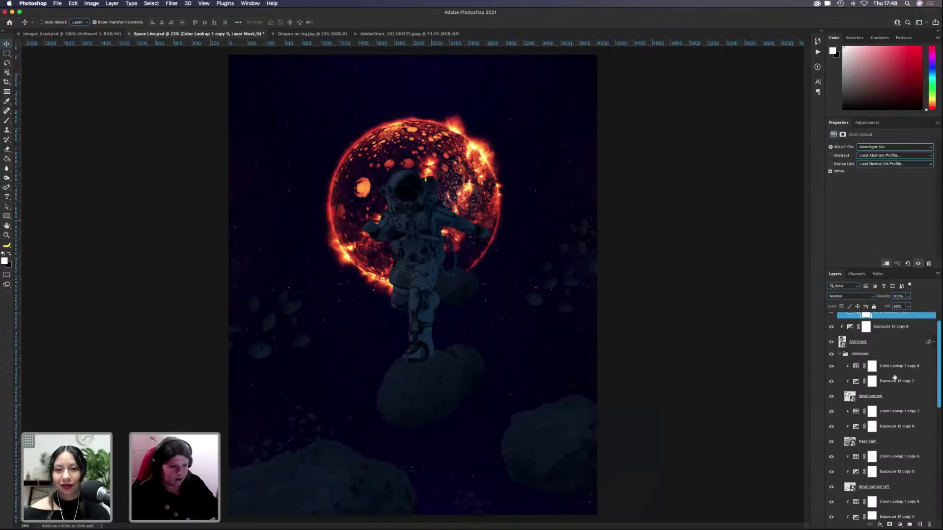
{"action": "scroll", "coordinate": [891, 377], "scroll_direction": "up", "scroll_amount": 1}
{"action": "left_click", "coordinate": [840, 371]}
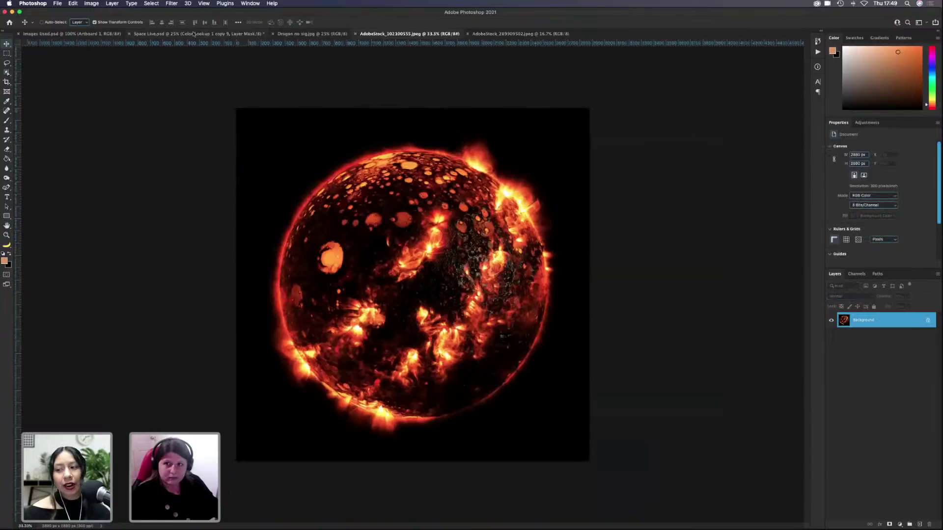
{"action": "left_click", "coordinate": [194, 35]}
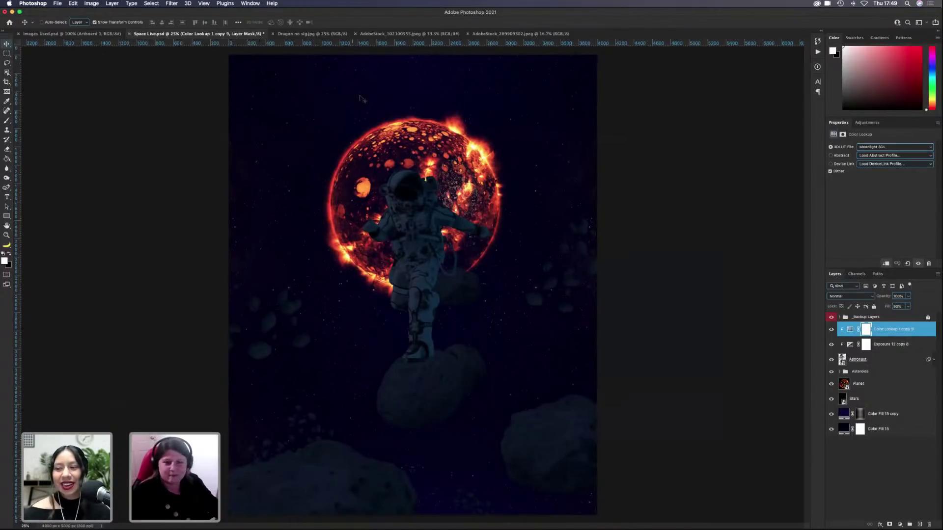
{"action": "left_click", "coordinate": [417, 33]}
{"action": "key", "text": "super+w"}
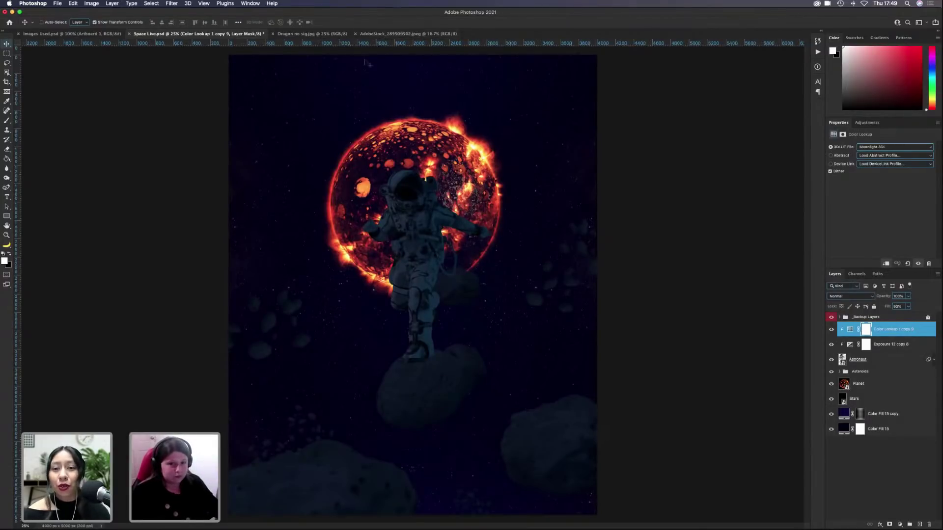
Step: Reduce the fill of the Stars layer, then deselect all layers
{"action": "left_click", "coordinate": [876, 400]}
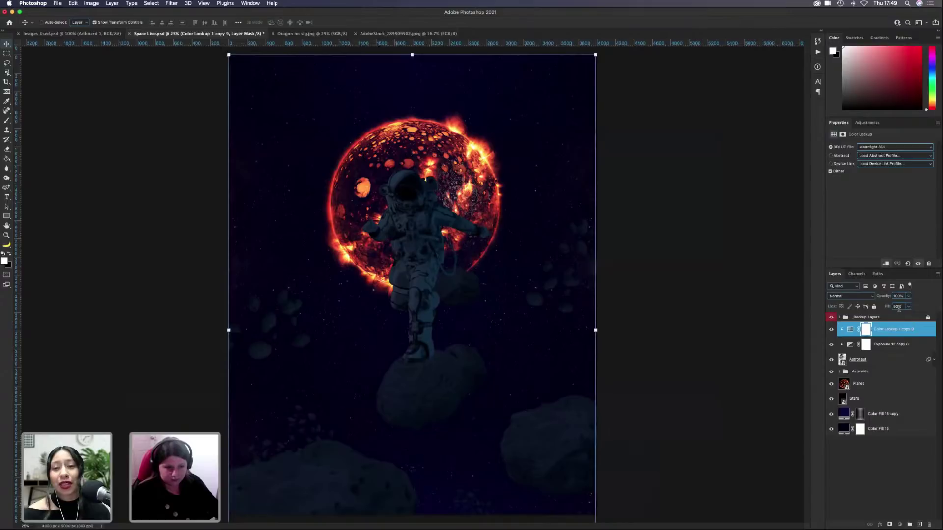
{"action": "type", "text": "70"}
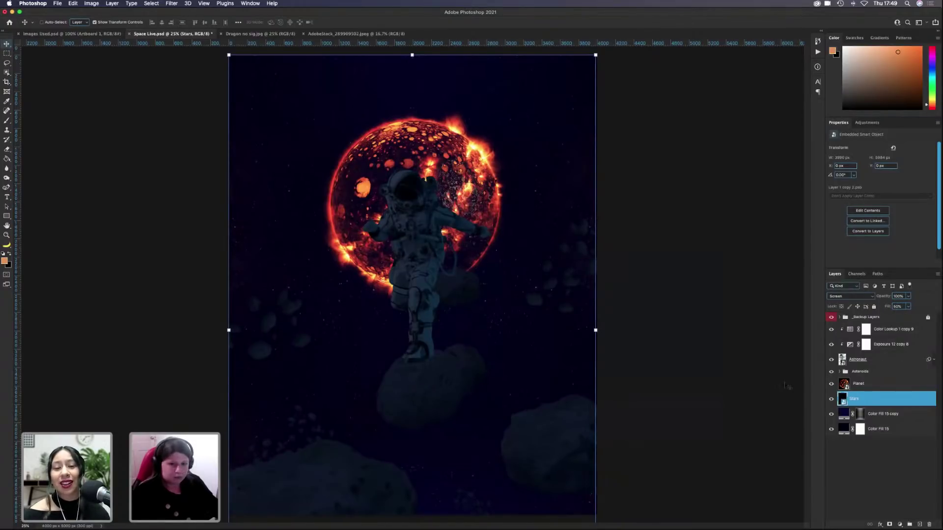
{"action": "left_click", "coordinate": [886, 480]}
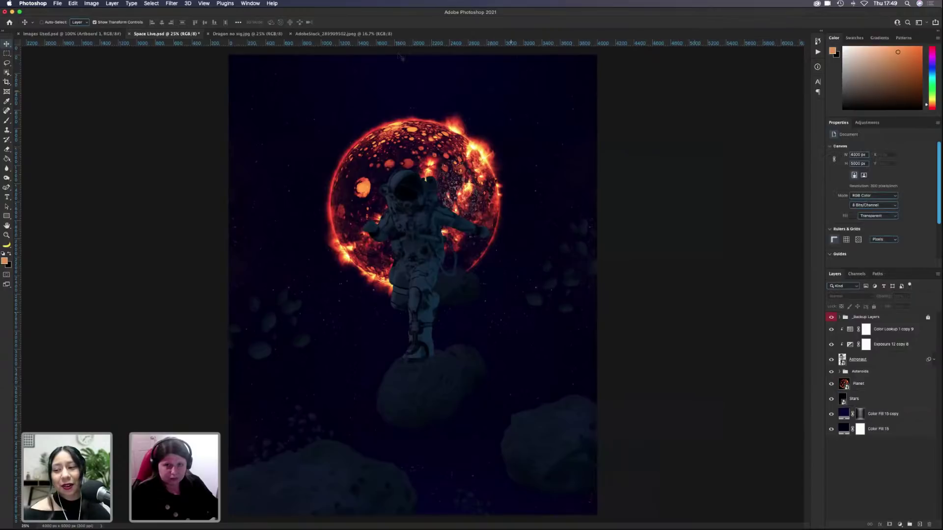
Step: View the blue nebula stock image and return to the Space Live.psd composite
{"action": "left_click", "coordinate": [372, 34]}
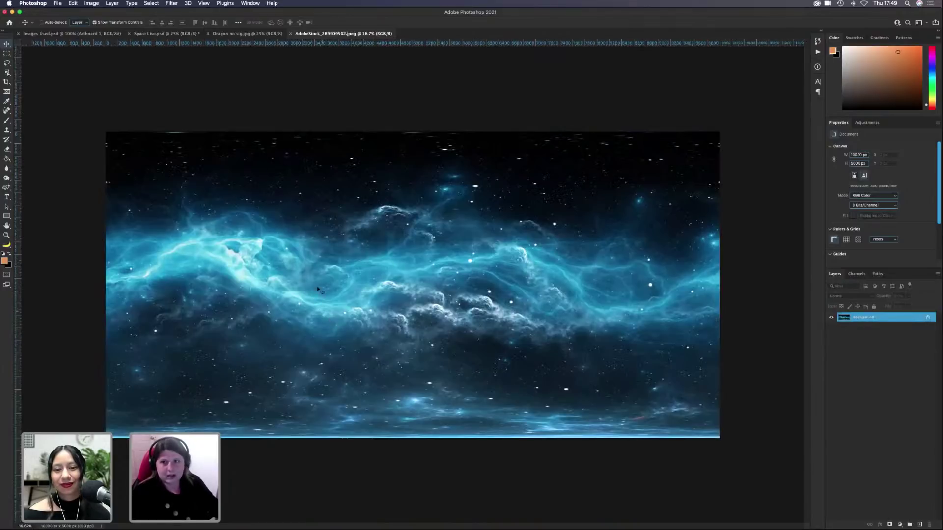
{"action": "left_click", "coordinate": [160, 33]}
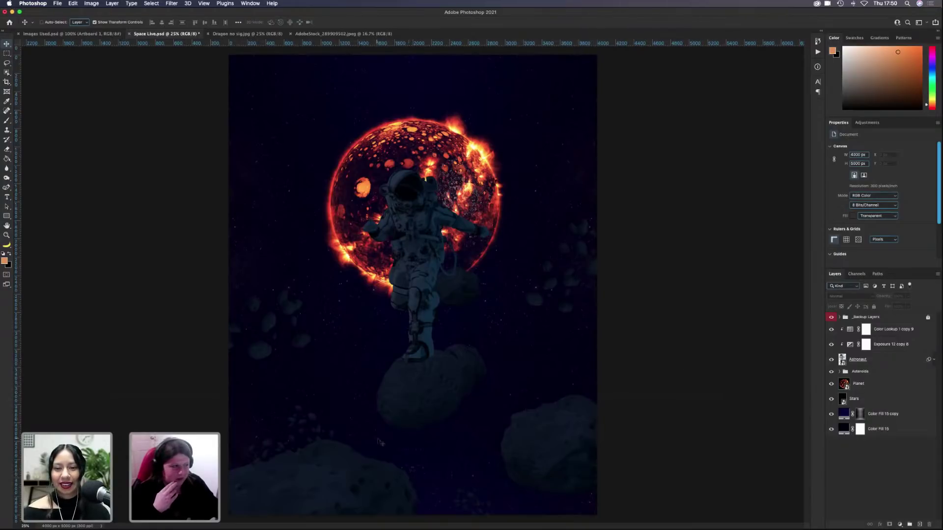
Step: In the blue nebula stock image, duplicate the Background layer and convert the copy to a smart object
{"action": "left_click", "coordinate": [343, 34]}
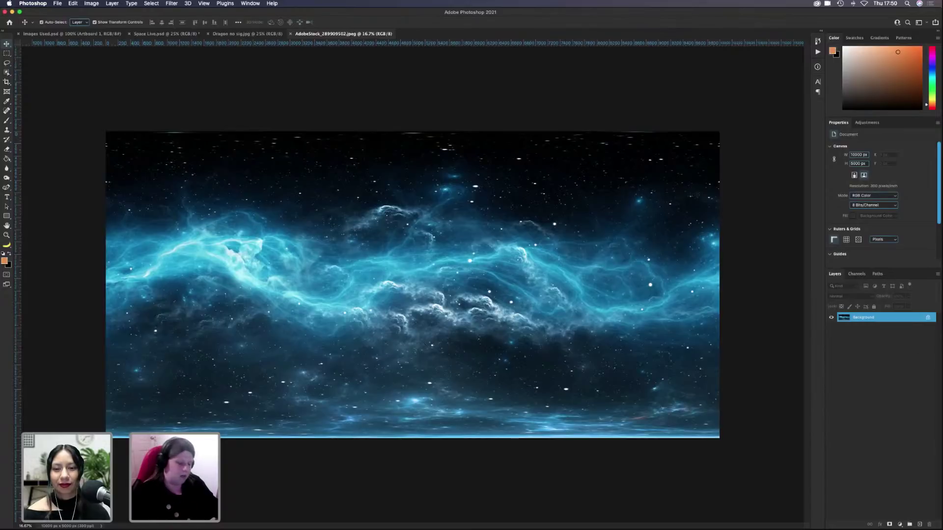
{"action": "left_click", "coordinate": [927, 317]}
{"action": "right_click", "coordinate": [879, 318]}
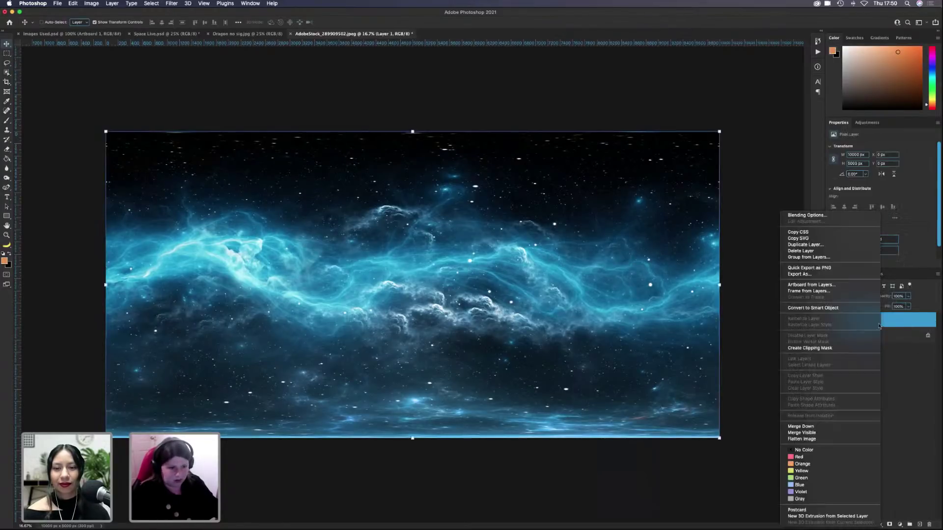
{"action": "left_click", "coordinate": [860, 308]}
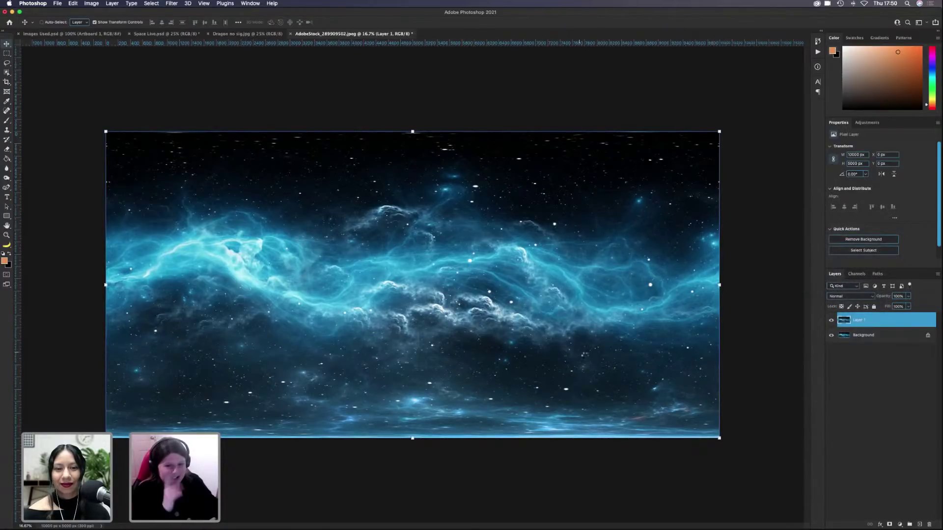
Step: Apply the Polar Coordinates filter to the nebula copy using Rectangular to Polar, and compare it with the unfiltered image
{"action": "left_click", "coordinate": [171, 4]}
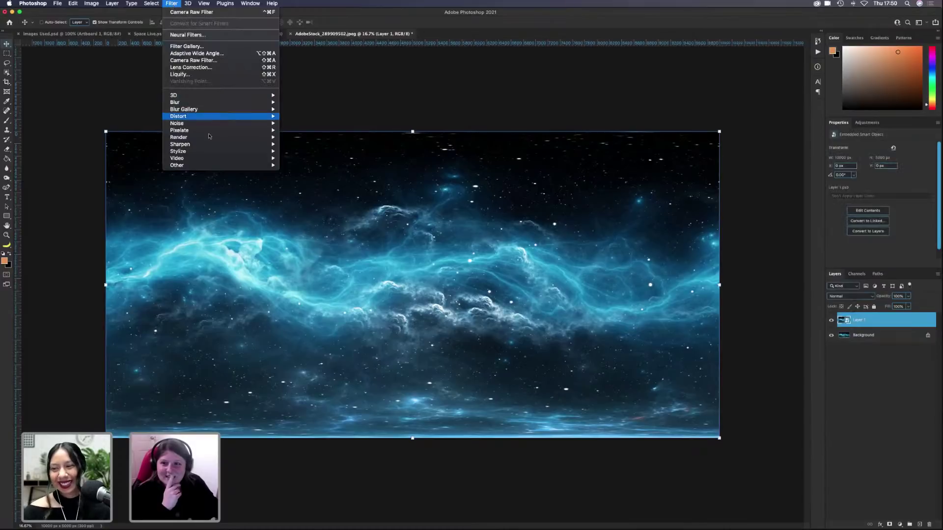
{"action": "mouse_move", "coordinate": [209, 136]}
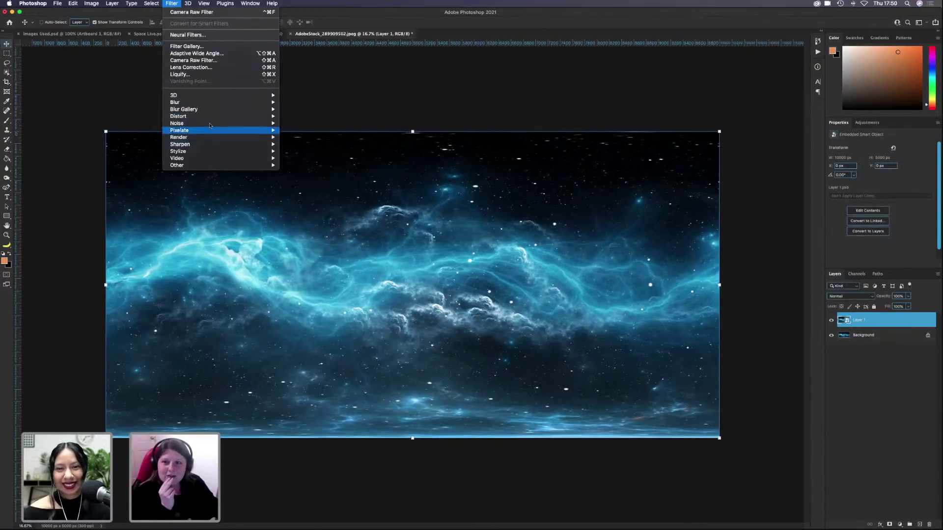
{"action": "mouse_move", "coordinate": [221, 116]}
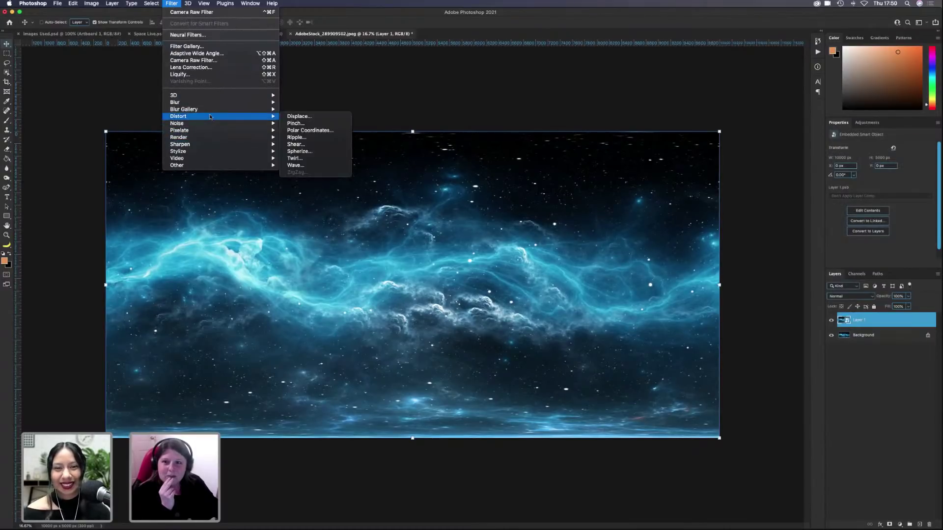
{"action": "left_click", "coordinate": [305, 131]}
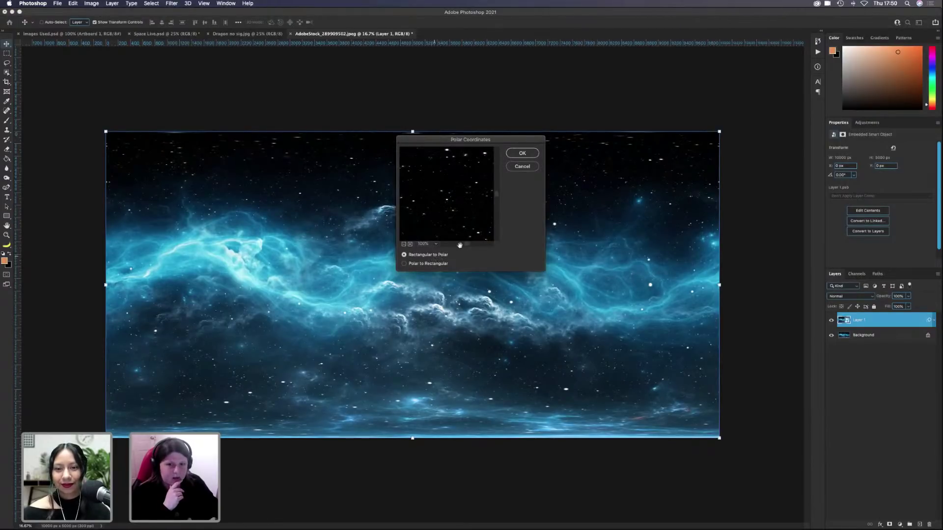
{"action": "left_click", "coordinate": [521, 154]}
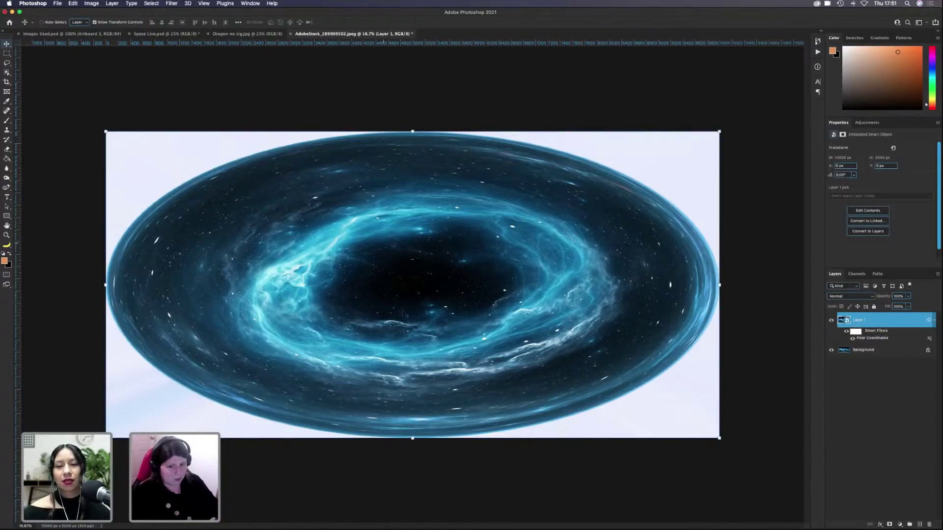
{"action": "key", "text": "super+z"}
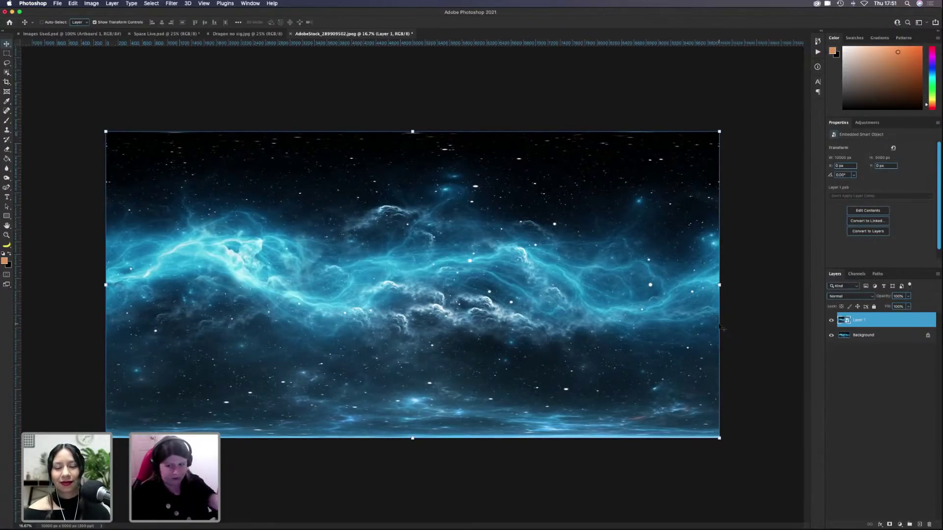
{"action": "key", "text": "super+shift+z"}
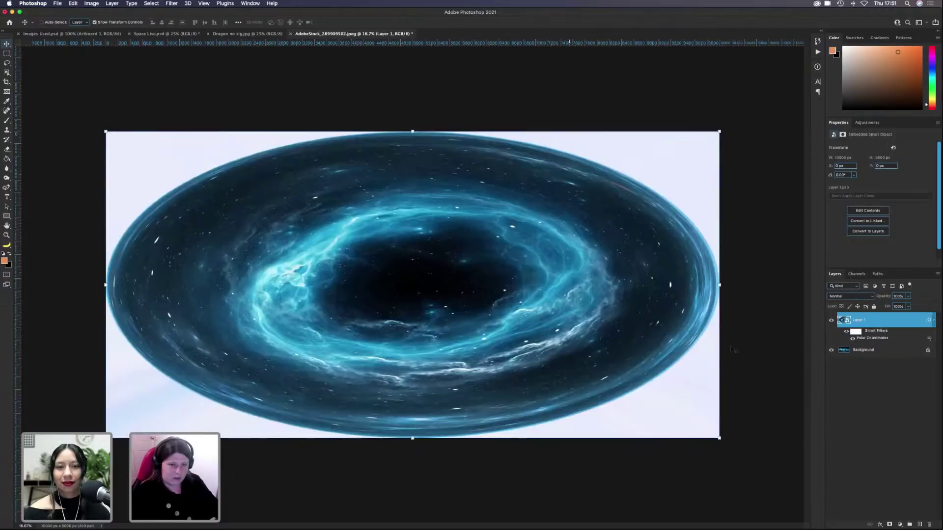
Step: Hide the distorted nebula layer and fill a new layer with a horizontal orange-to-black linear gradient
{"action": "left_click", "coordinate": [831, 320]}
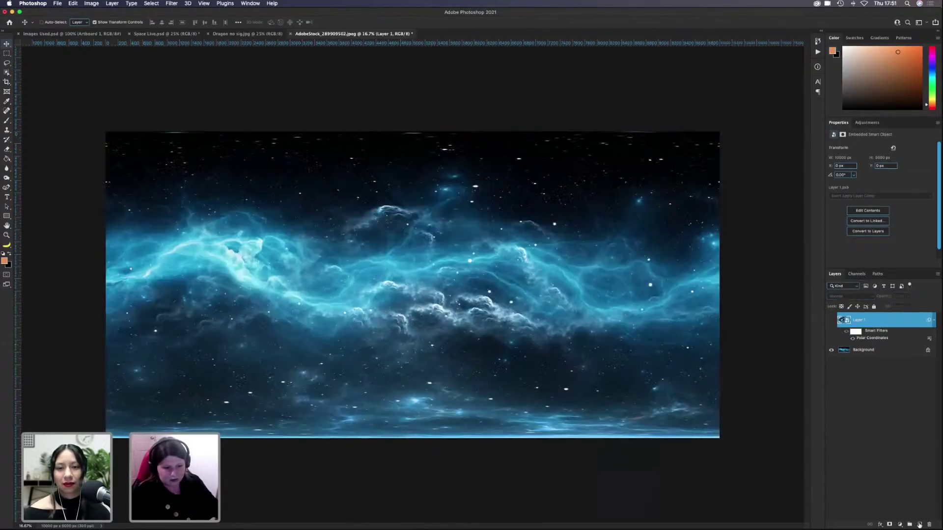
{"action": "left_click", "coordinate": [919, 525]}
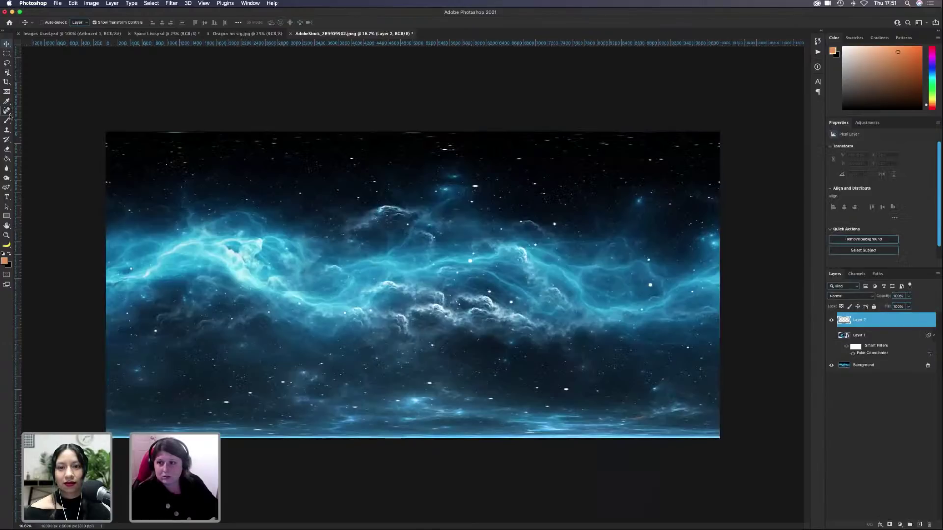
{"action": "left_click", "coordinate": [7, 159]}
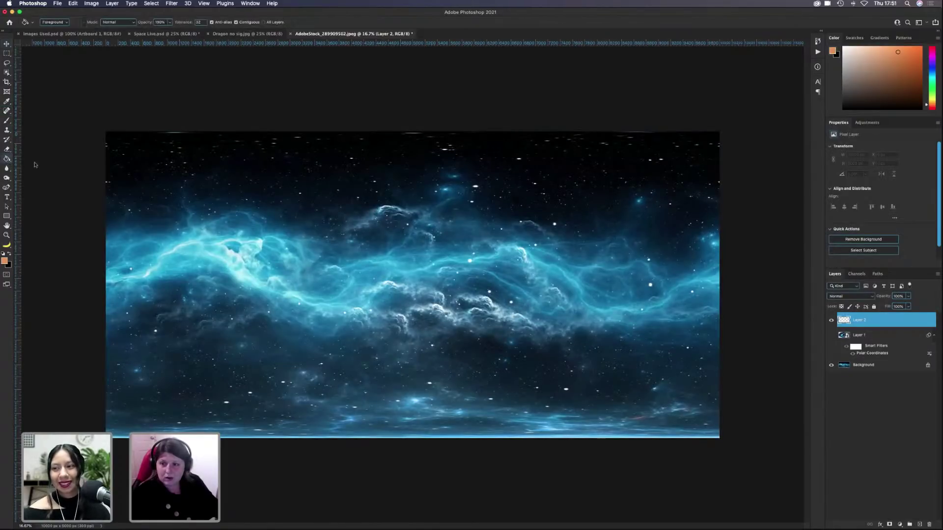
{"action": "right_click", "coordinate": [7, 158]}
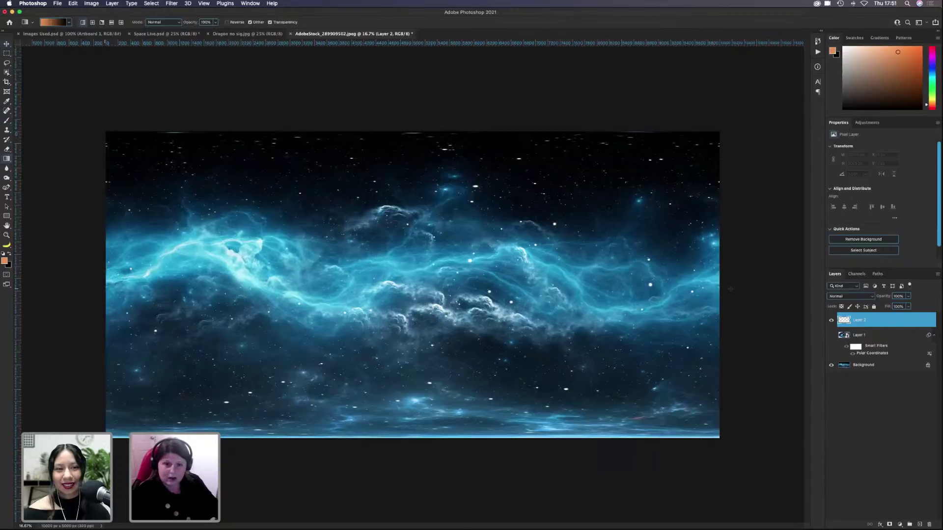
{"action": "left_click_drag", "start_coordinate": [720, 289], "coordinate": [104, 288]}
{"action": "left_click_drag", "start_coordinate": [717, 293], "coordinate": [719, 294]}
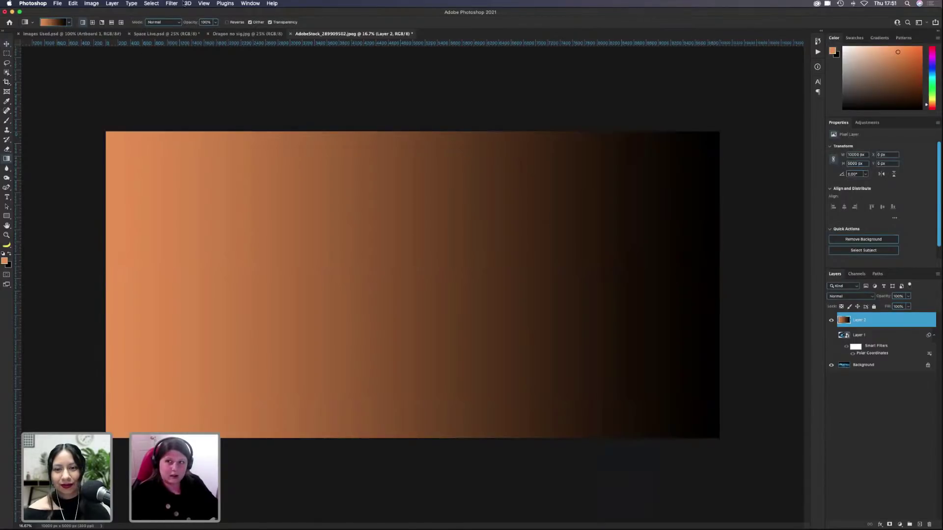
Step: Apply the Polar Coordinates filter to the gradient layer, then undo it
{"action": "left_click", "coordinate": [151, 4]}
{"action": "mouse_move", "coordinate": [172, 4]}
{"action": "left_click", "coordinate": [196, 14]}
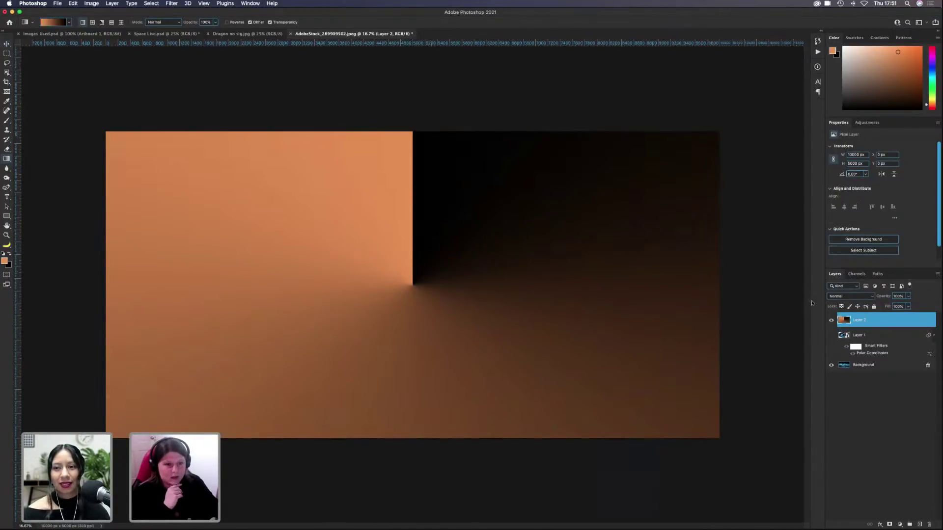
{"action": "key", "text": "super+z"}
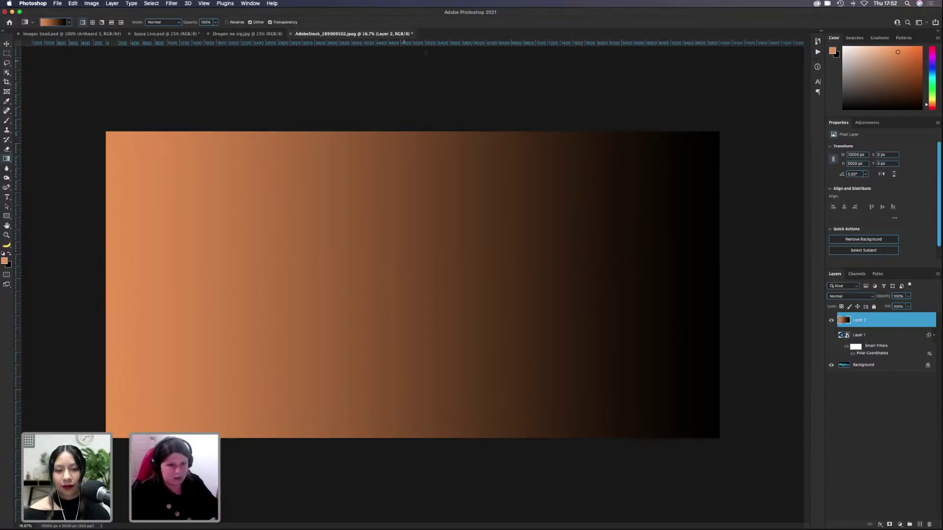
Step: Delete the gradient layer and show the distorted nebula layer again
{"action": "key", "text": "Delete"}
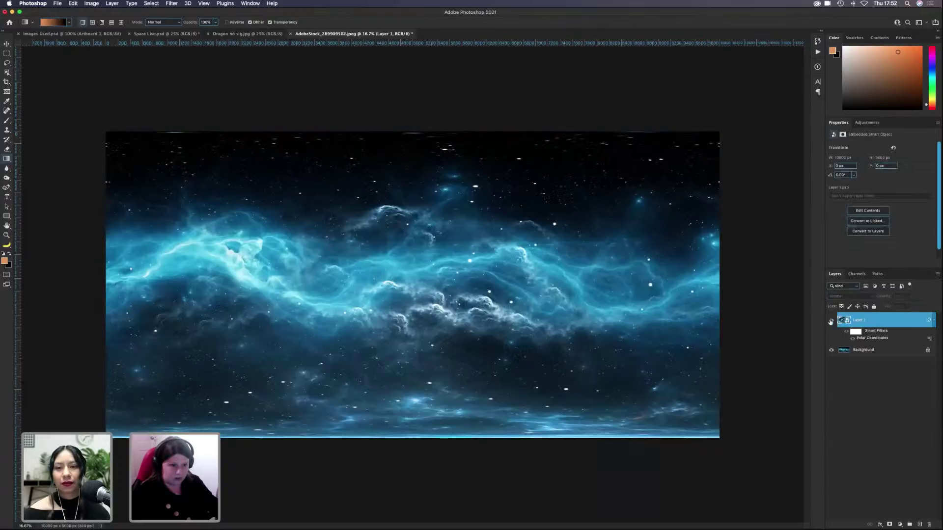
{"action": "left_click", "coordinate": [832, 334]}
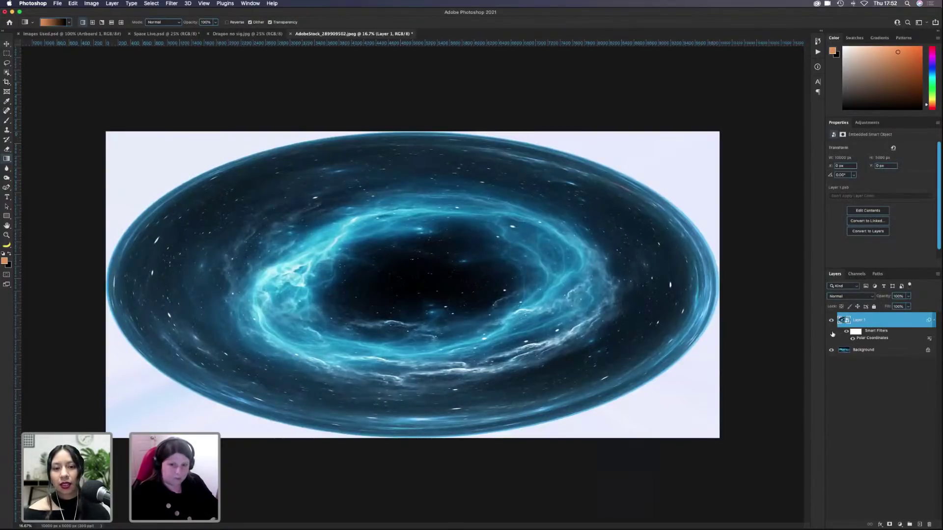
{"action": "key", "text": "v"}
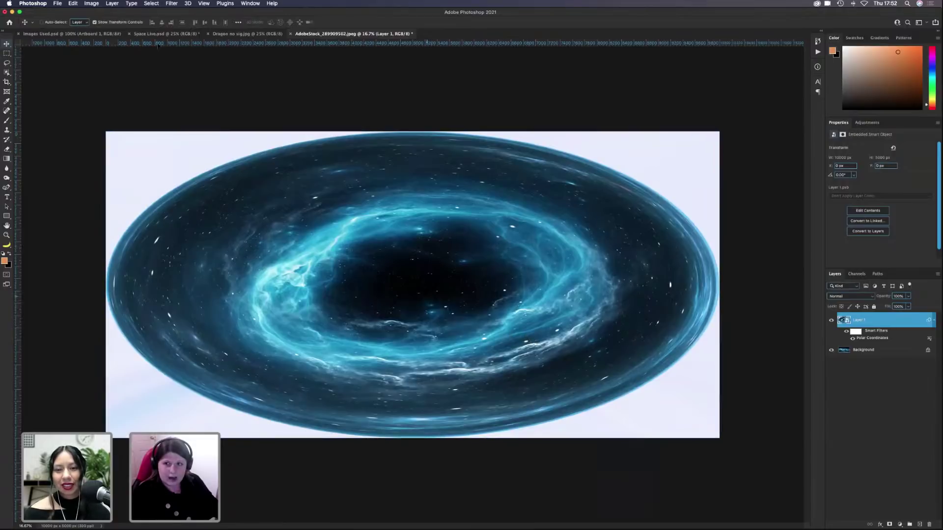
Step: Bring the distorted nebula into Space Live.psd and transform it into a nearly round disc about 3430 by 3020 px
{"action": "left_click", "coordinate": [165, 33]}
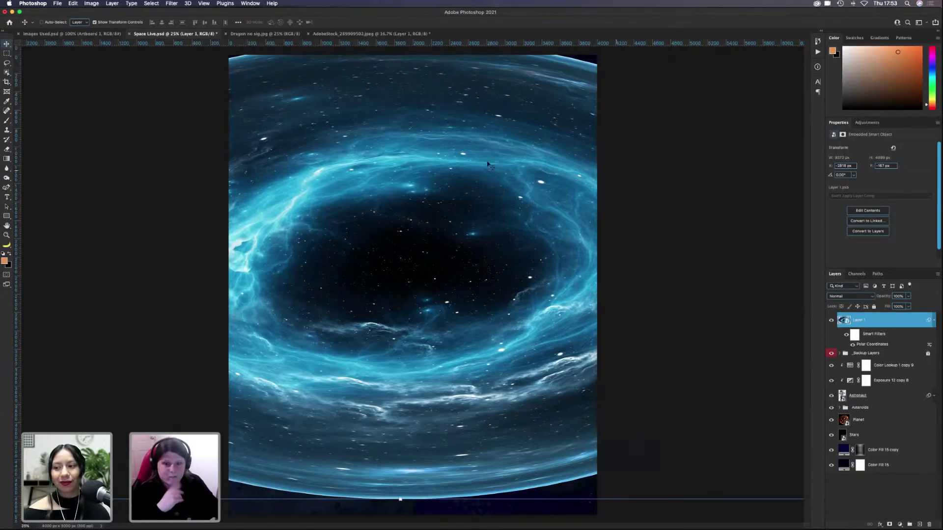
{"action": "key", "text": "ctrl+t"}
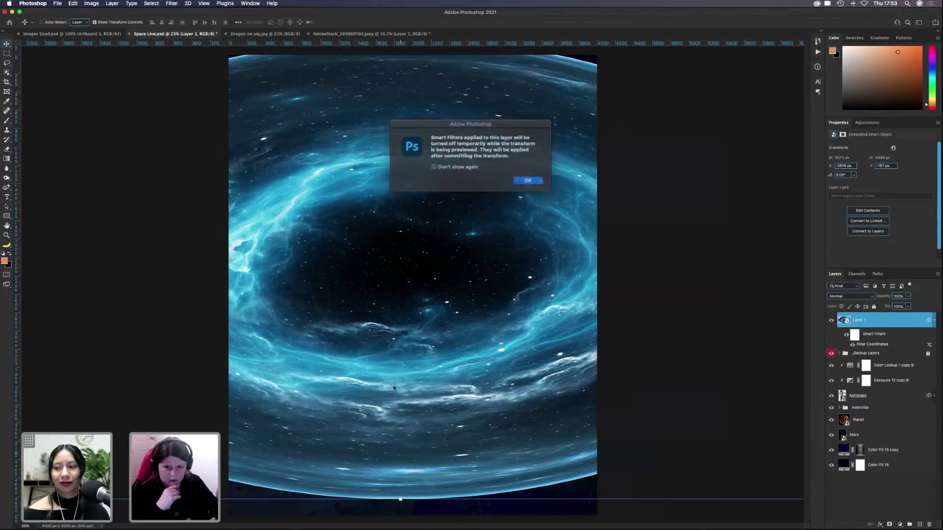
{"action": "key", "text": "Return"}
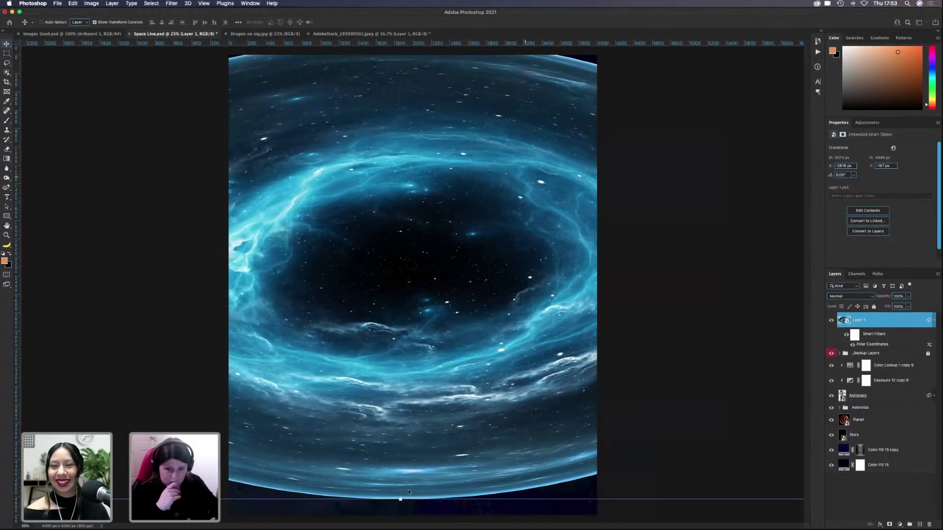
{"action": "key", "text": "ctrl+t"}
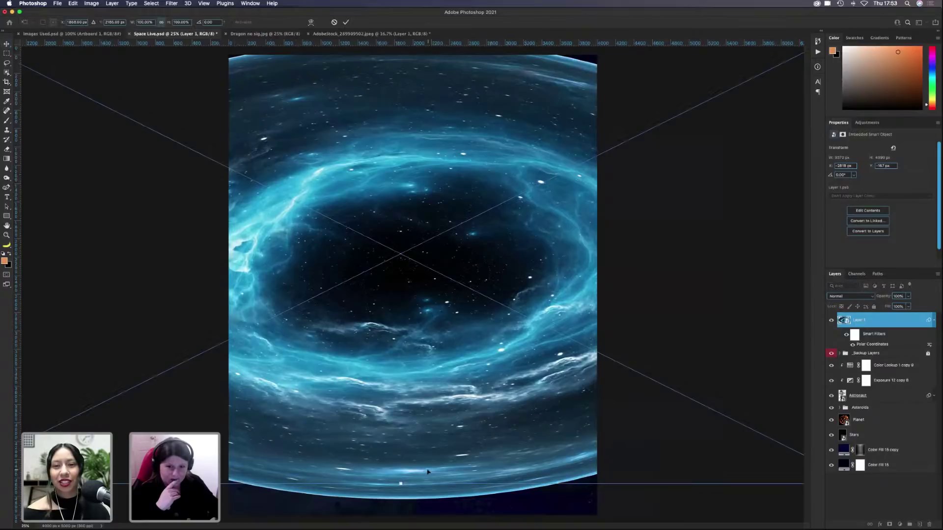
{"action": "left_click_drag", "start_coordinate": [400, 484], "coordinate": [525, 296]}
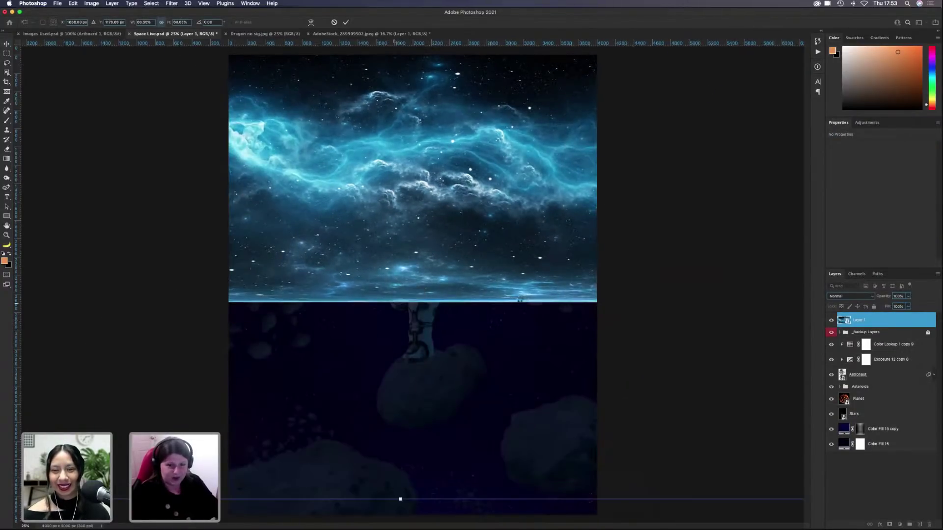
{"action": "key", "text": "Return"}
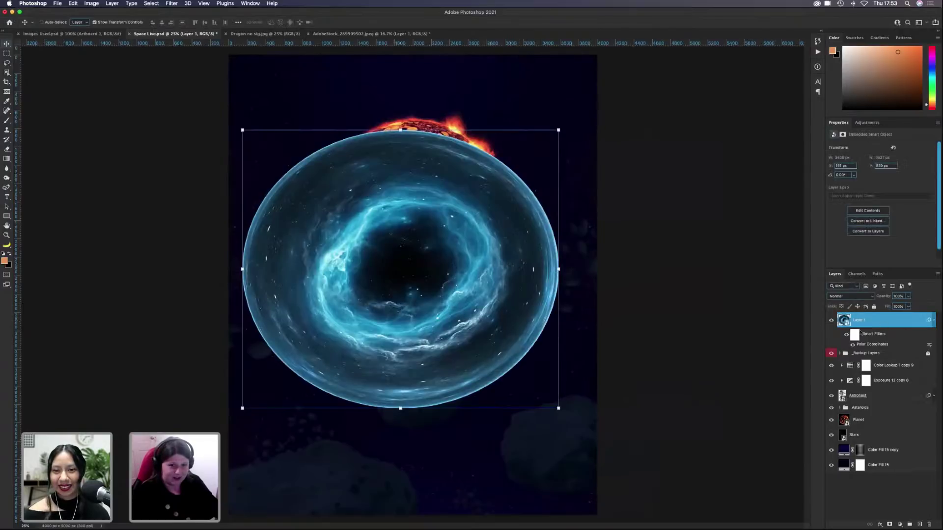
Step: Convert the nebula disc to a new smart object and move it down below the top of the fiery planet
{"action": "right_click", "coordinate": [885, 323]}
{"action": "left_click", "coordinate": [600, 404]}
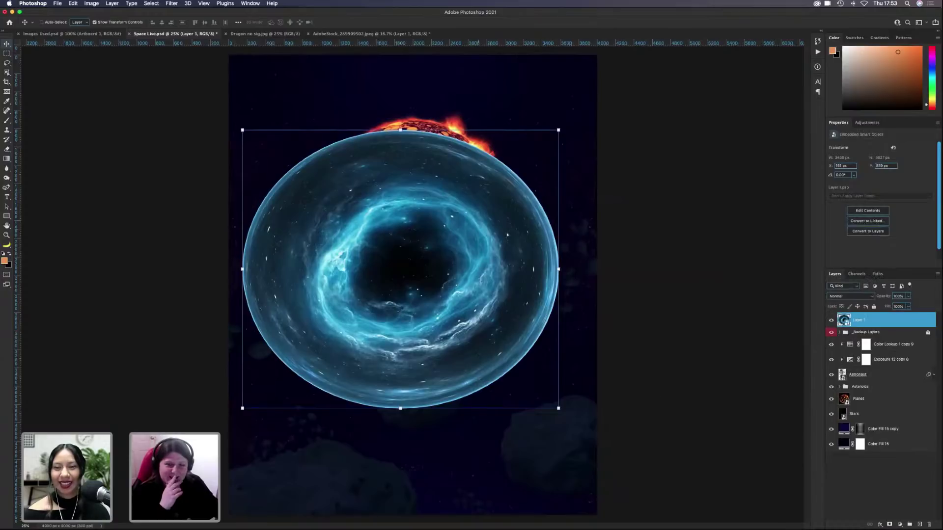
{"action": "left_click_drag", "start_coordinate": [451, 219], "coordinate": [500, 288]}
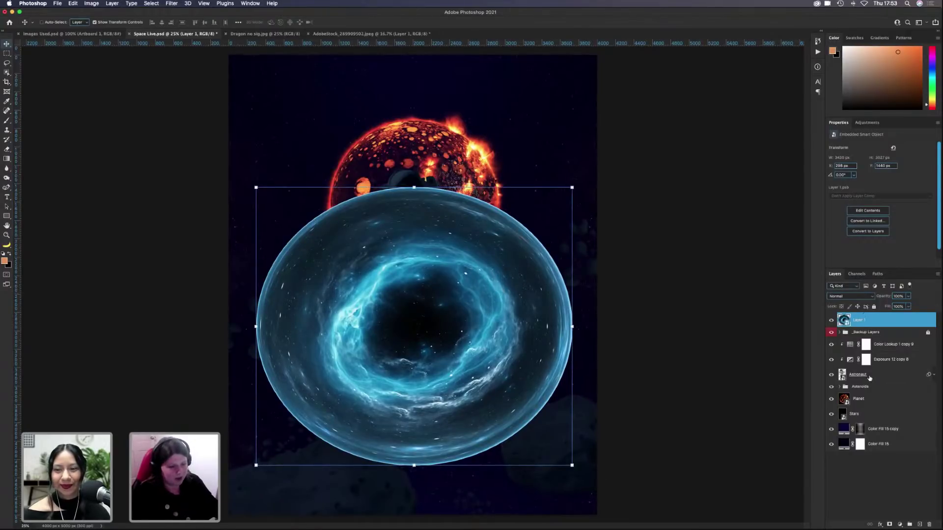
Step: Convert the Stars smart object to its component layers, then undo the conversion
{"action": "left_click", "coordinate": [878, 405]}
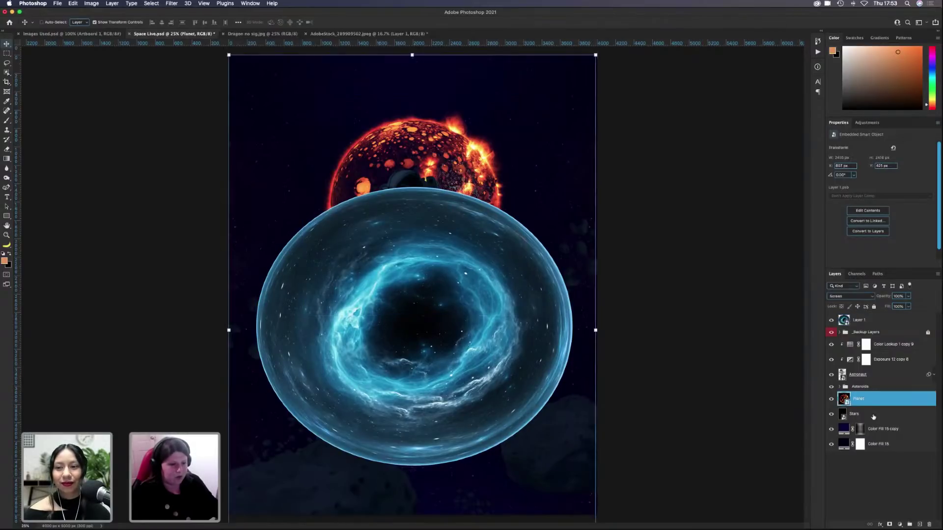
{"action": "left_click", "coordinate": [864, 416]}
{"action": "right_click", "coordinate": [863, 416]}
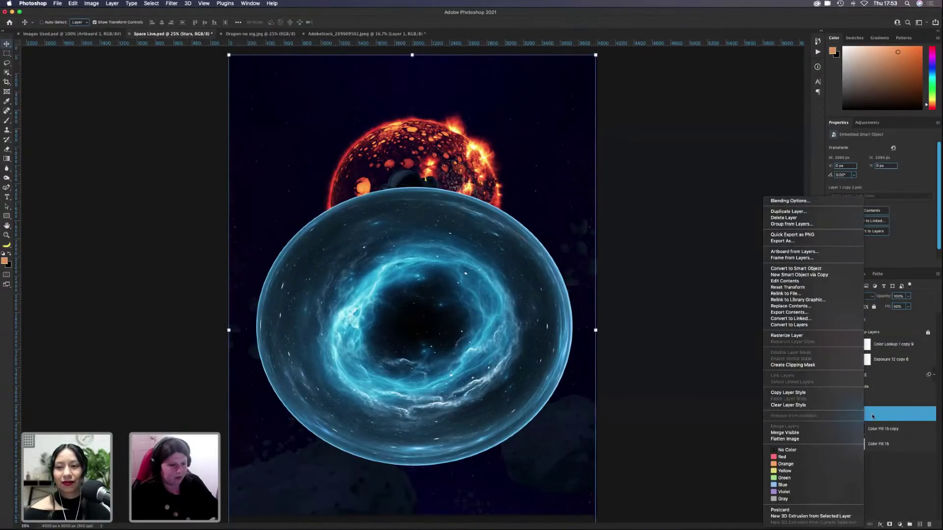
{"action": "left_click", "coordinate": [814, 325]}
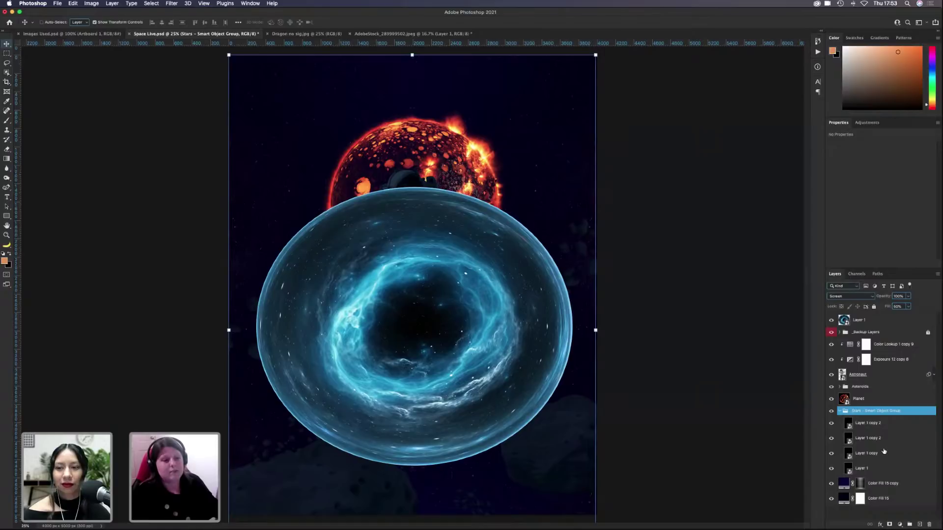
{"action": "key", "text": "super+z"}
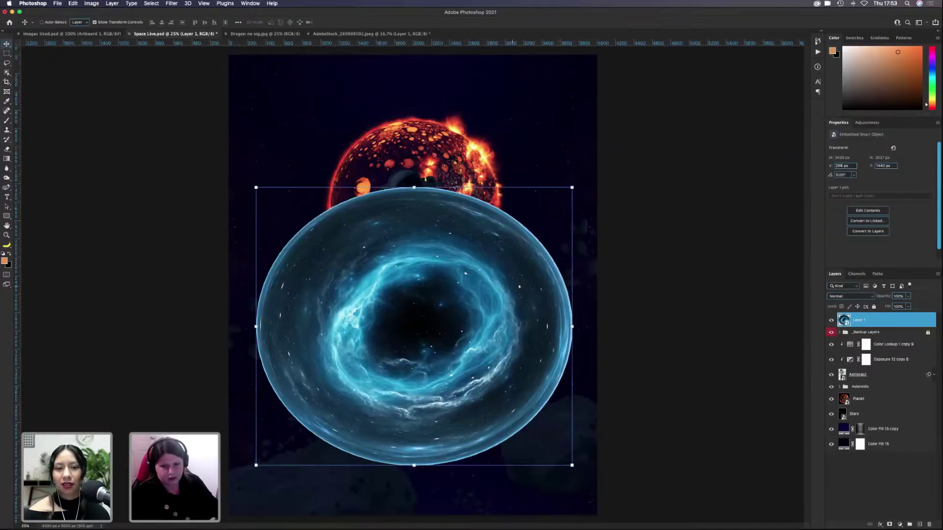
Step: Move the nebula disc about 130 px right and 220 px up so it overlaps more of the planet
{"action": "left_click_drag", "start_coordinate": [519, 286], "coordinate": [527, 266]}
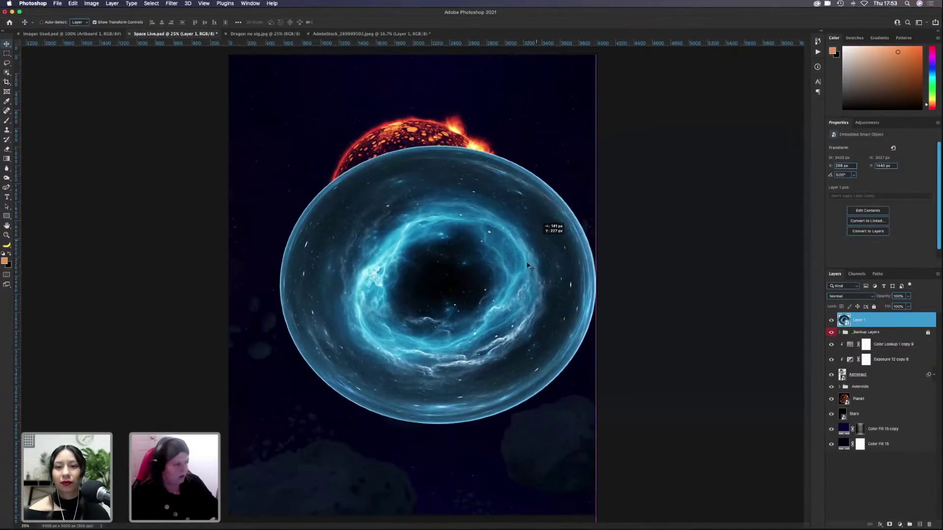
{"action": "key", "text": "super+z"}
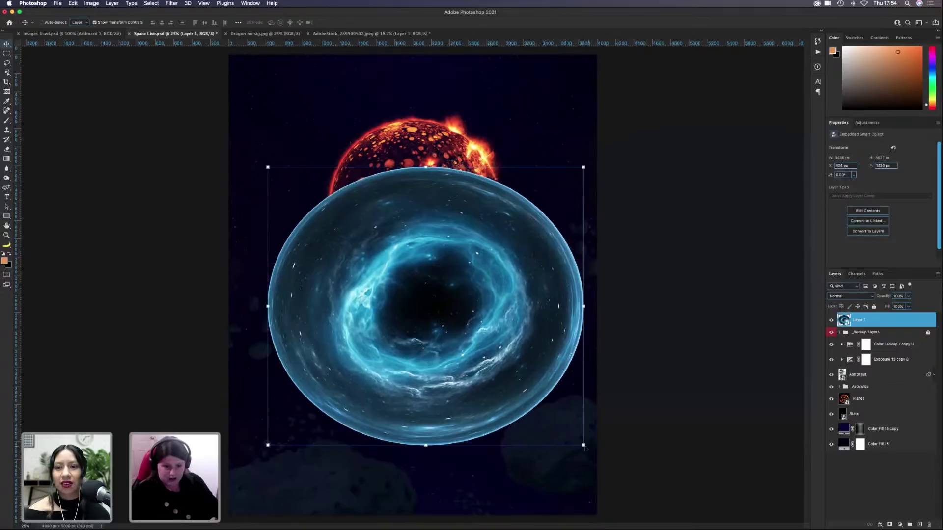
{"action": "key", "text": "super+t"}
{"action": "key", "text": "Escape"}
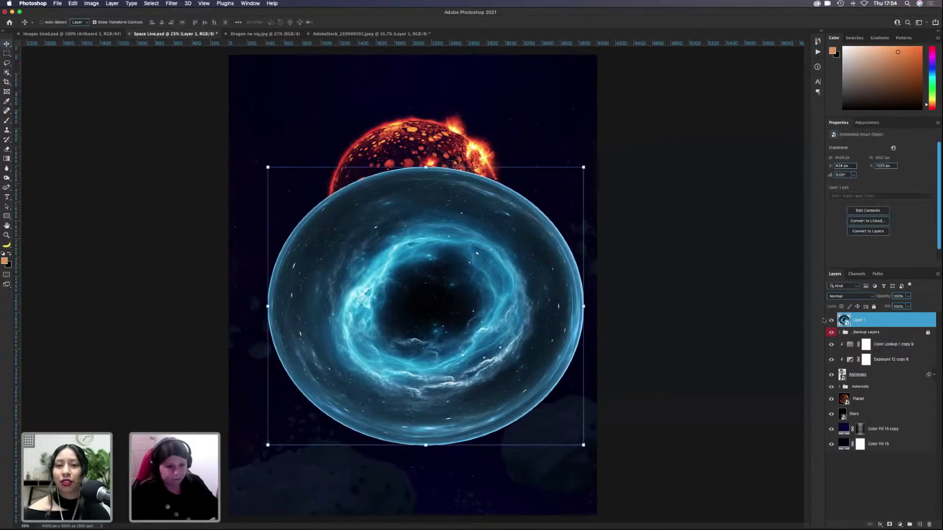
Step: Place the nebula layer directly beneath the Planet layer and shift the disc about 100 px left and 70 px up
{"action": "left_click_drag", "start_coordinate": [891, 322], "coordinate": [891, 407]}
{"action": "left_click_drag", "start_coordinate": [519, 199], "coordinate": [496, 215]}
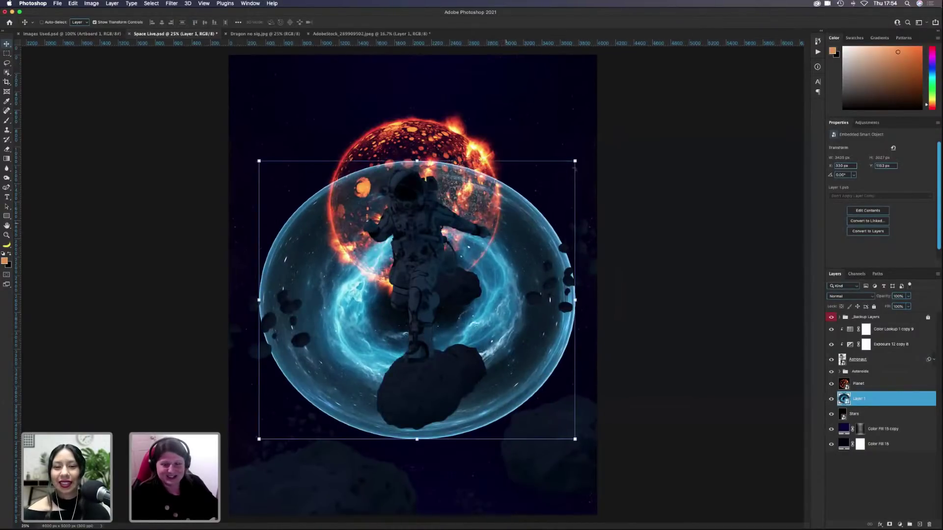
Step: Distort the nebula disc in perspective into a flat ellipse about 5550 by 2110 px and move it beneath the astronaut's feet
{"action": "key", "text": "super+t"}
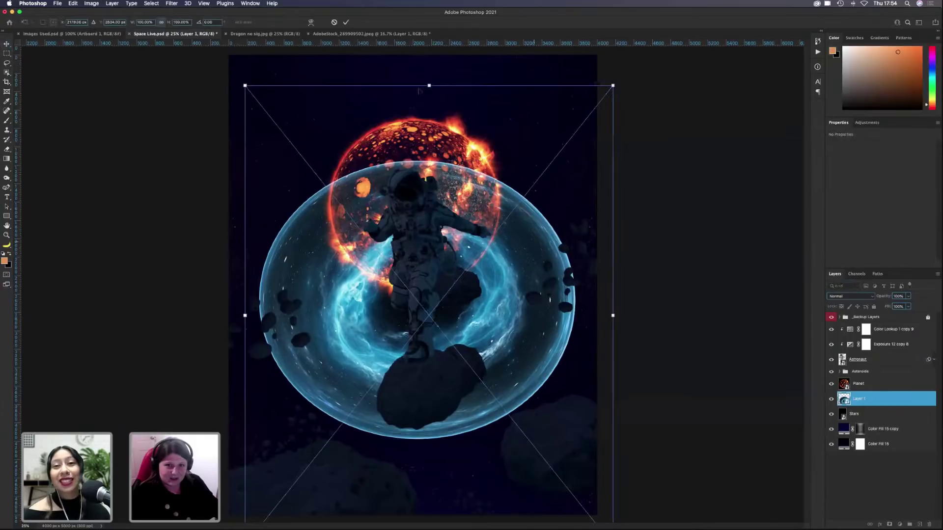
{"action": "right_click", "coordinate": [504, 308]}
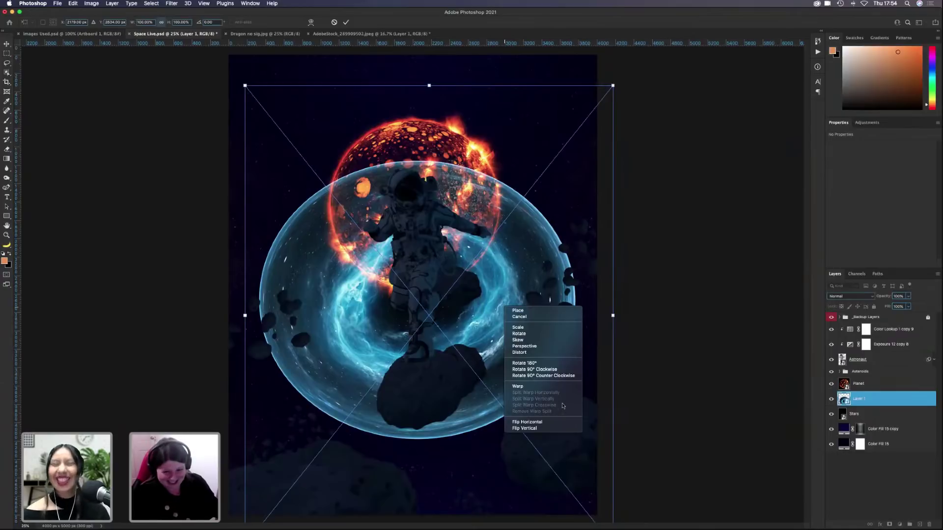
{"action": "left_click", "coordinate": [583, 353]}
{"action": "key", "text": "super+minus"}
{"action": "key", "text": "super+minus"}
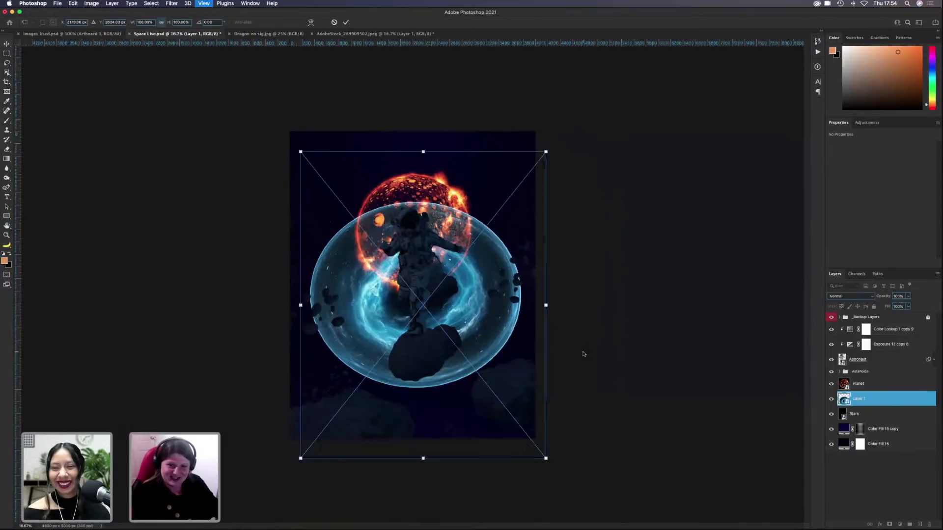
{"action": "left_click_drag", "start_coordinate": [512, 415], "coordinate": [769, 248]}
{"action": "key", "text": "Escape"}
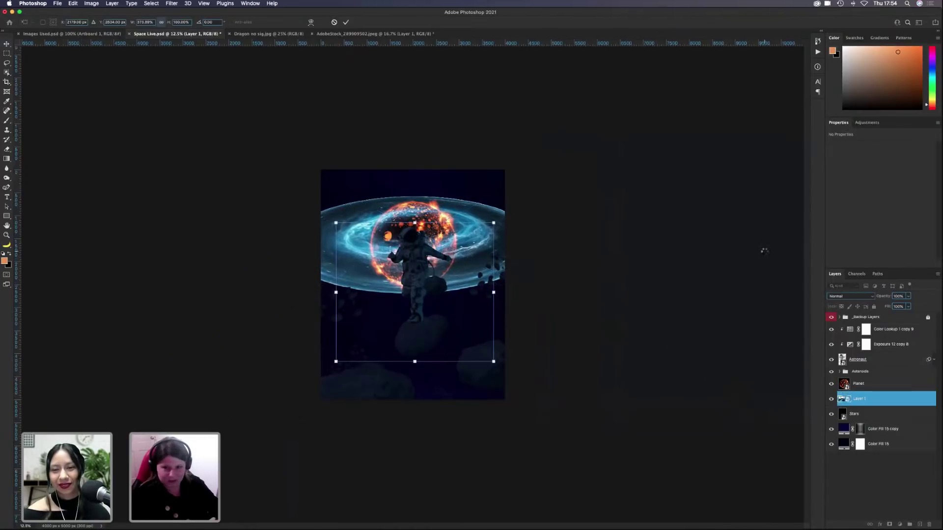
{"action": "left_click_drag", "start_coordinate": [498, 231], "coordinate": [502, 352]}
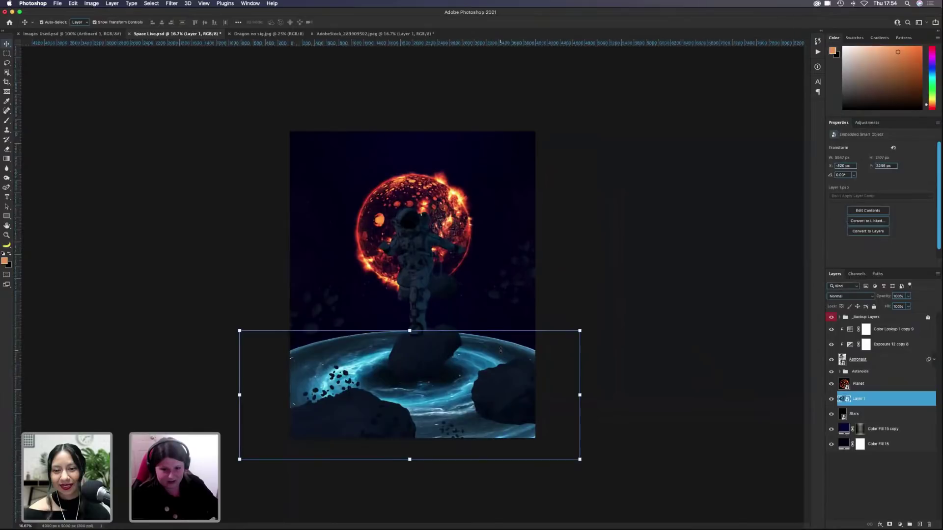
Step: Set the nebula layer's blending mode to Screen
{"action": "key", "text": "super+equal"}
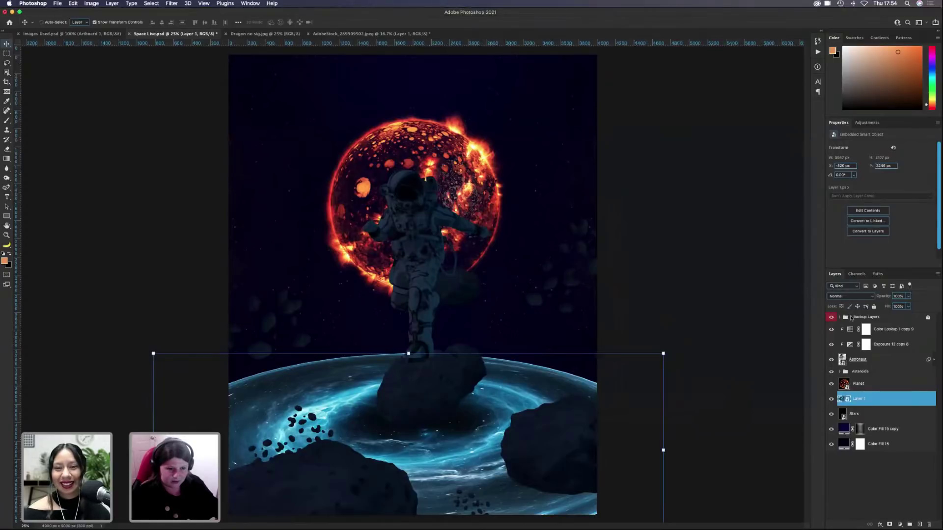
{"action": "left_click", "coordinate": [849, 296]}
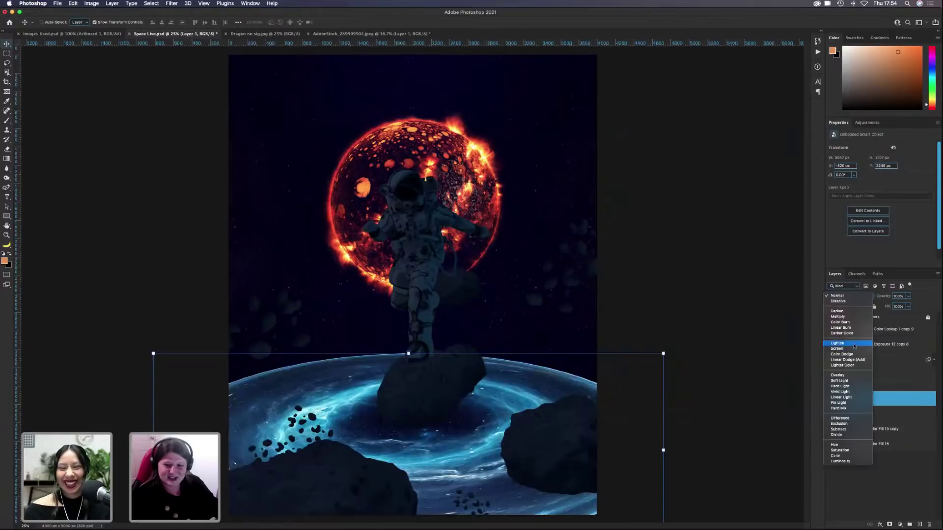
{"action": "left_click", "coordinate": [853, 348]}
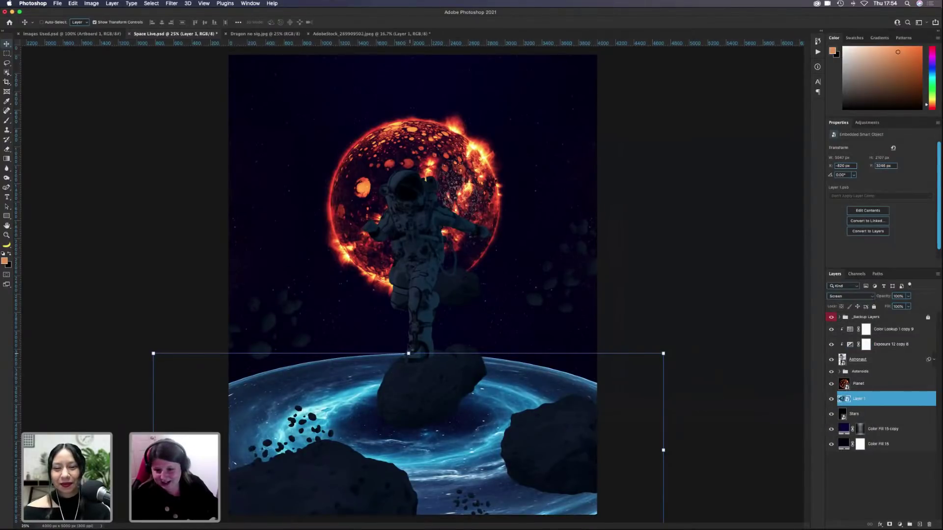
Step: Restore the nebula's undistorted round shape at about 5090 by 4490 px and raise it about 480 px behind the asteroids
{"action": "left_click_drag", "start_coordinate": [409, 354], "coordinate": [429, 217]}
{"action": "key", "text": "Return"}
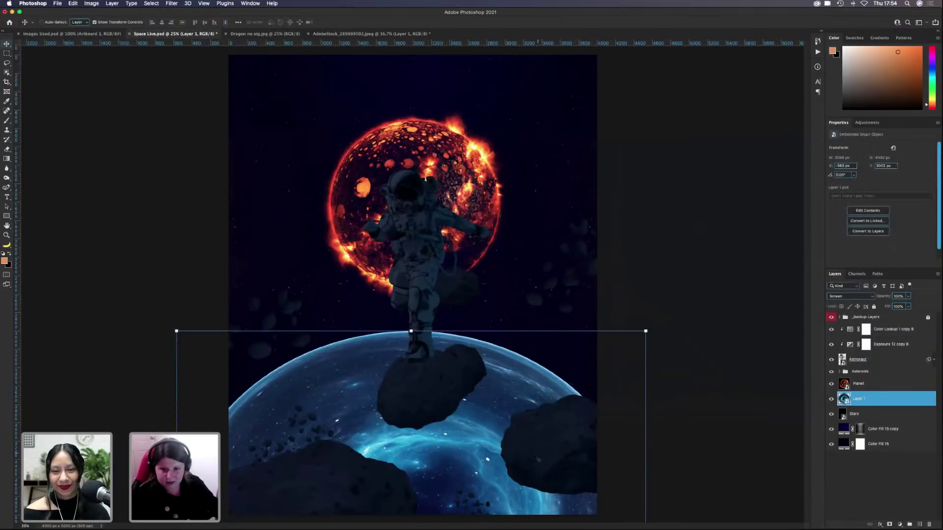
{"action": "left_click_drag", "start_coordinate": [492, 448], "coordinate": [493, 390]}
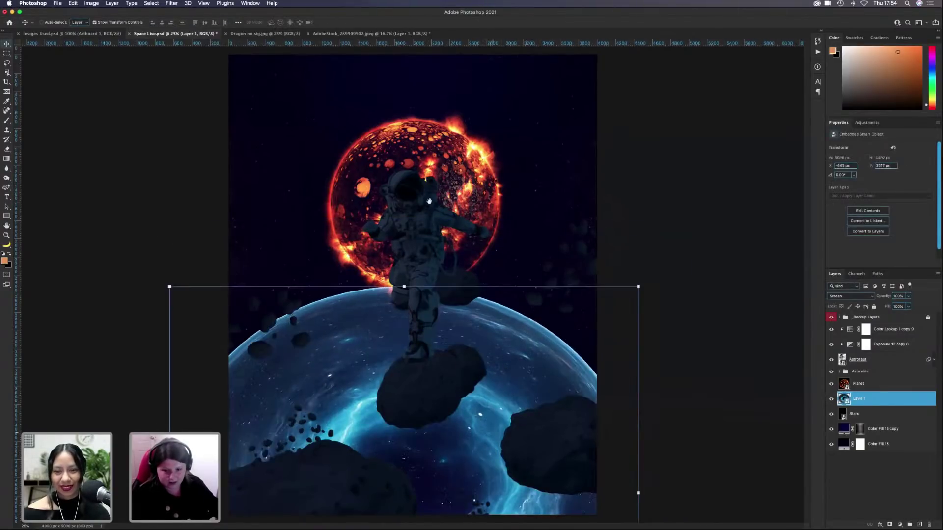
Step: Apply a perspective transform that widens the nebula disc's near edge, giving a flat ellipse about 7790 by 3420 px
{"action": "key", "text": "super+minus"}
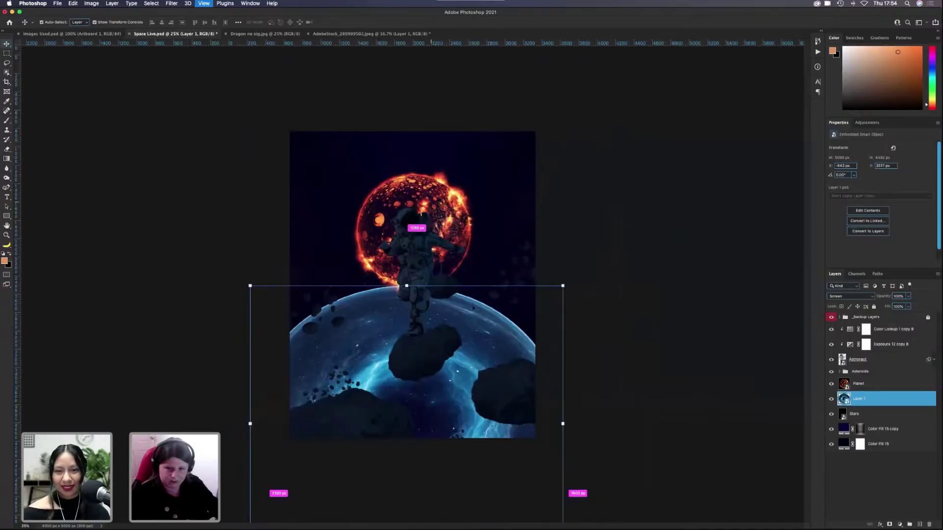
{"action": "key", "text": "super+minus"}
{"action": "right_click", "coordinate": [412, 342]}
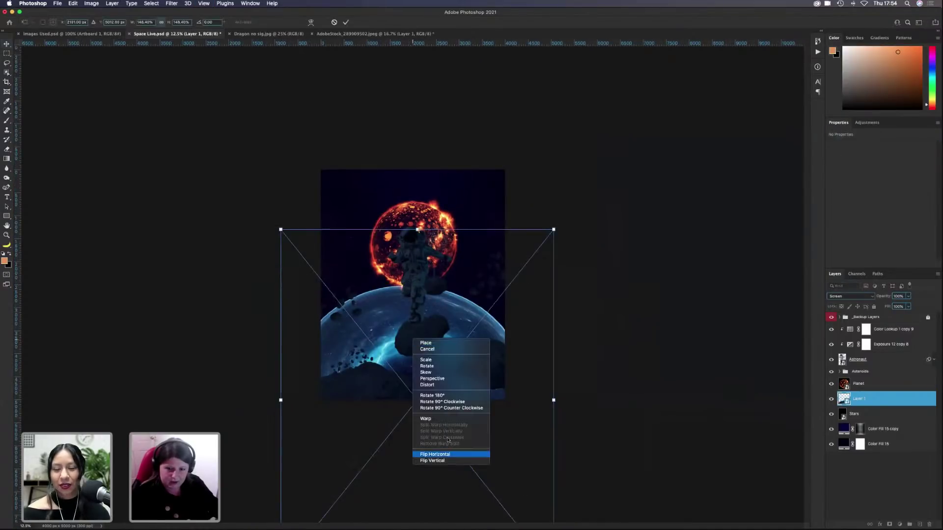
{"action": "right_click", "coordinate": [397, 355]}
{"action": "right_click", "coordinate": [366, 337]}
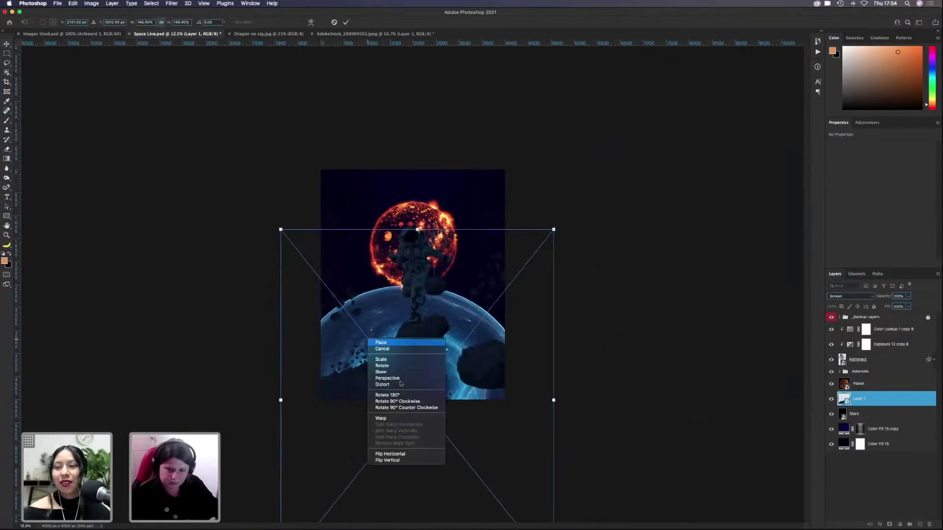
{"action": "left_click", "coordinate": [512, 467]}
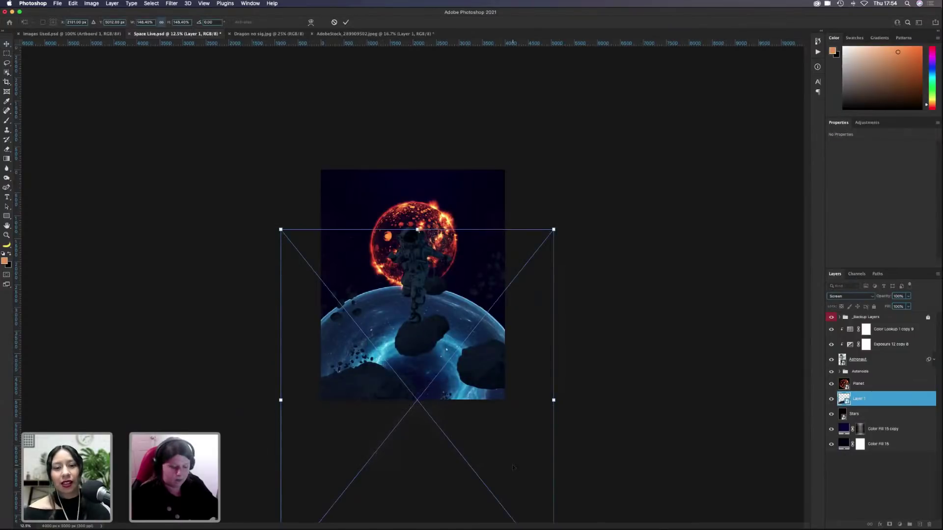
{"action": "key", "text": "super+minus"}
{"action": "left_click_drag", "start_coordinate": [511, 467], "coordinate": [674, 426]}
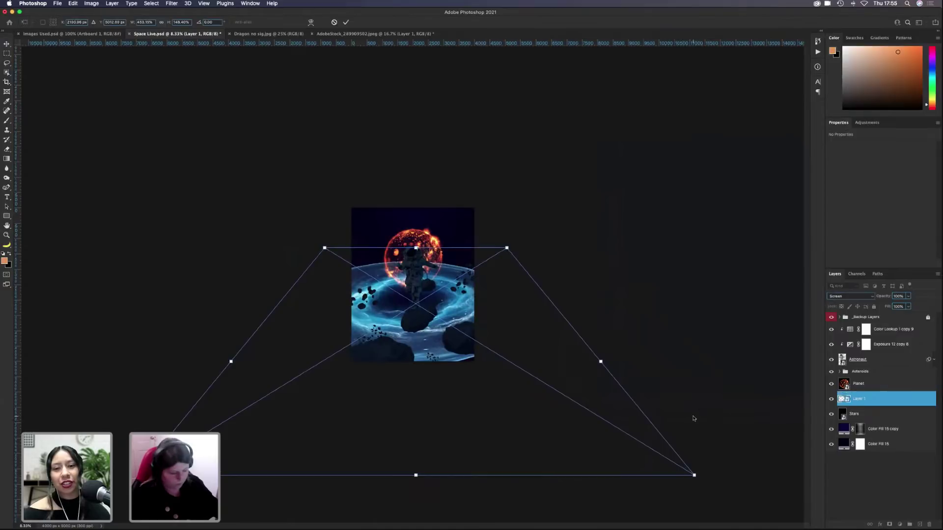
{"action": "key", "text": "Return"}
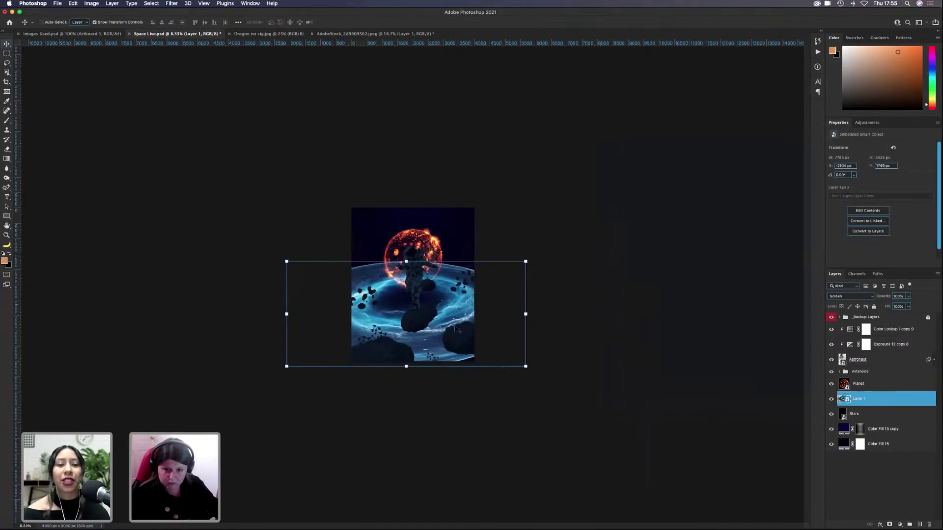
Step: Move the flattened nebula about 650 px right and 1120 px down so its rim passes behind the astronaut's feet
{"action": "left_click_drag", "start_coordinate": [458, 309], "coordinate": [488, 330]}
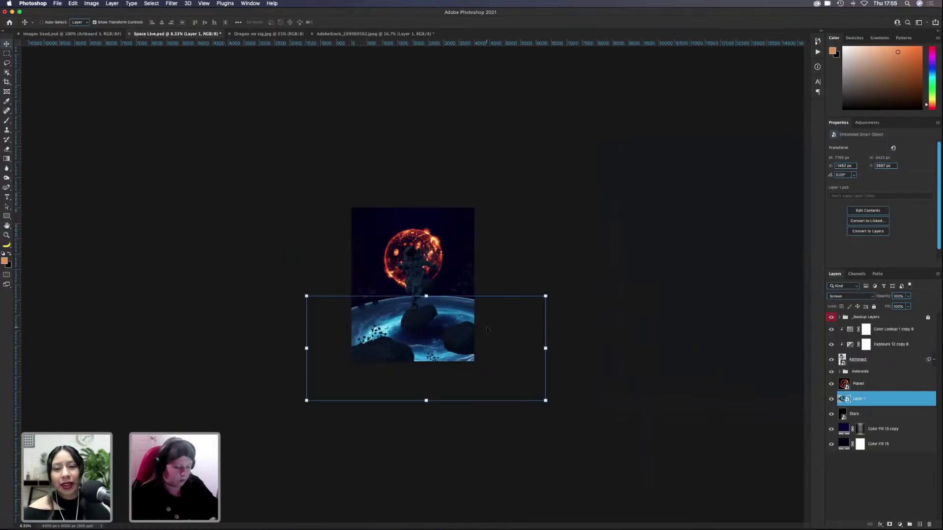
{"action": "key", "text": "super+equal"}
{"action": "key", "text": "super+equal"}
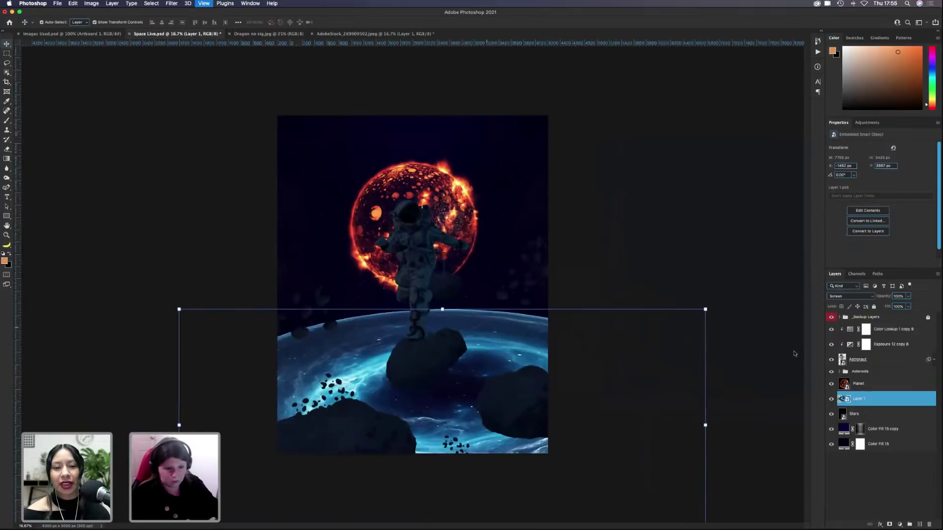
{"action": "key", "text": "super+equal"}
{"action": "left_click", "coordinate": [889, 524]}
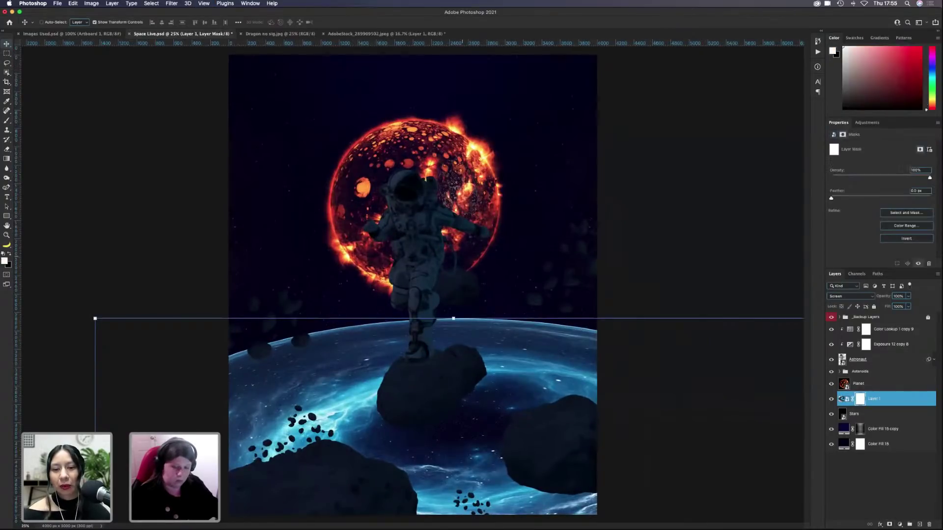
{"action": "key", "text": "b"}
{"action": "key", "text": "v"}
{"action": "left_click", "coordinate": [874, 383]}
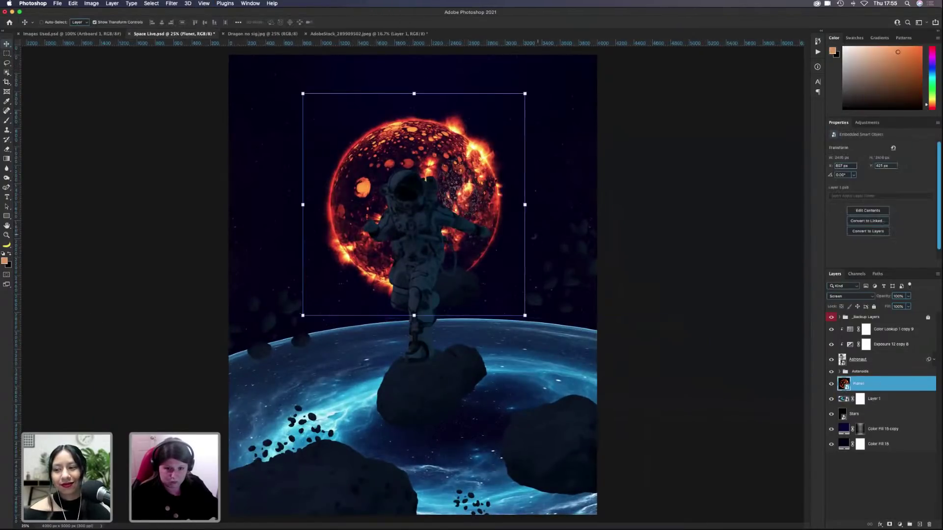
{"action": "left_click", "coordinate": [901, 400]}
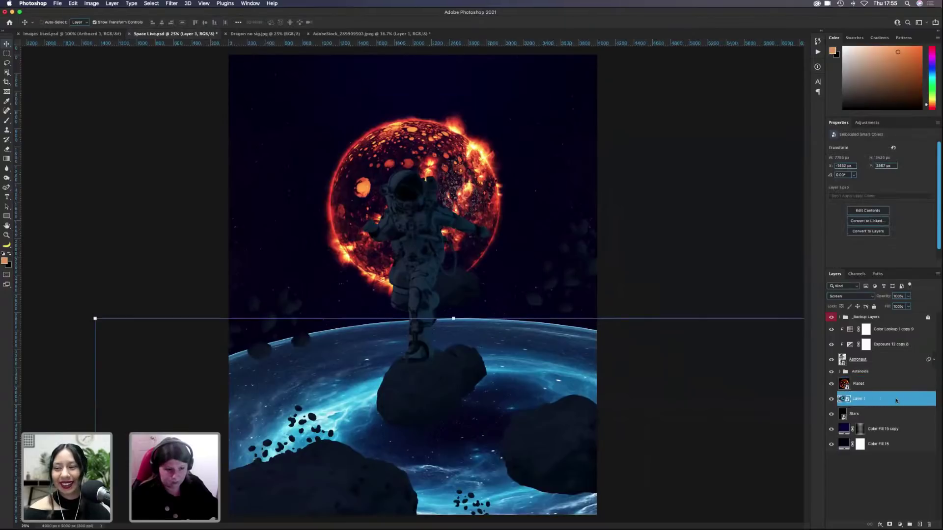
{"action": "right_click", "coordinate": [895, 399]}
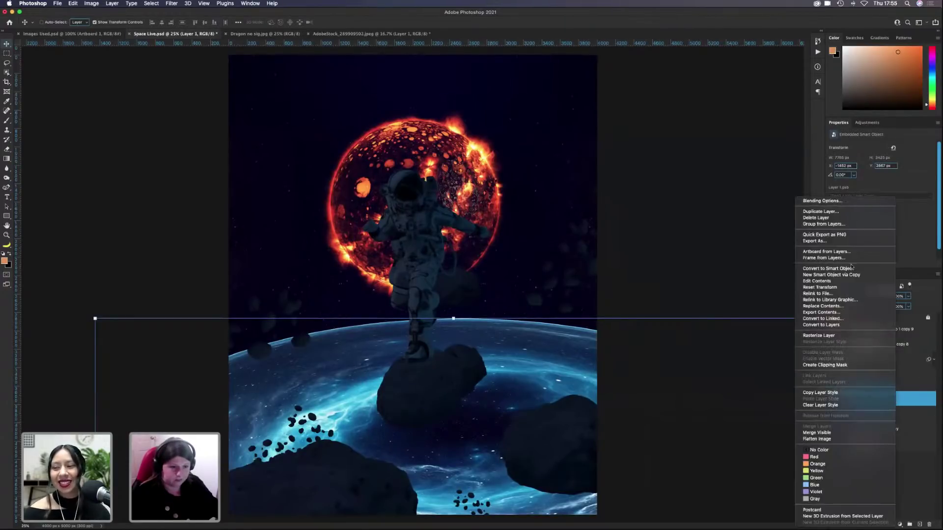
{"action": "key", "text": "Escape"}
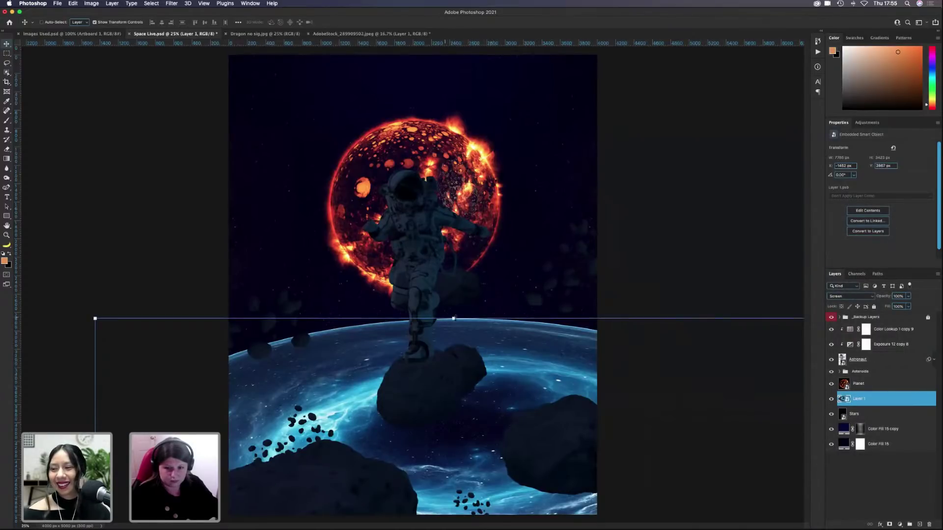
Step: Enlarge the flattened nebula proportionally to about 9210 by 4050 px and reposition it with its rim just below the planet
{"action": "left_click", "coordinate": [453, 319]}
{"action": "left_click_drag", "start_coordinate": [452, 309], "coordinate": [454, 278]}
{"action": "left_click_drag", "start_coordinate": [499, 355], "coordinate": [516, 354]}
{"action": "key", "text": "Return"}
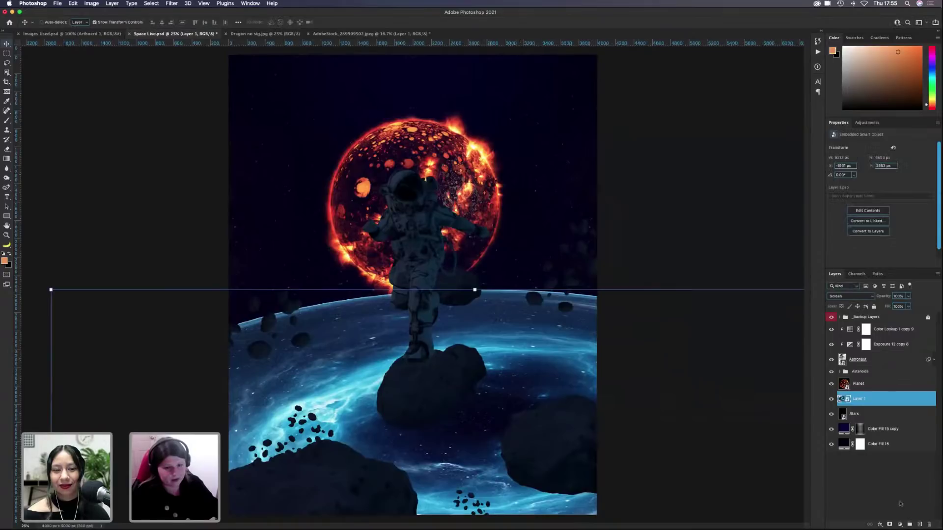
Step: Add a layer mask to the nebula and paint black at 100% flow to fade its upper rim into the sky
{"action": "left_click", "coordinate": [889, 525]}
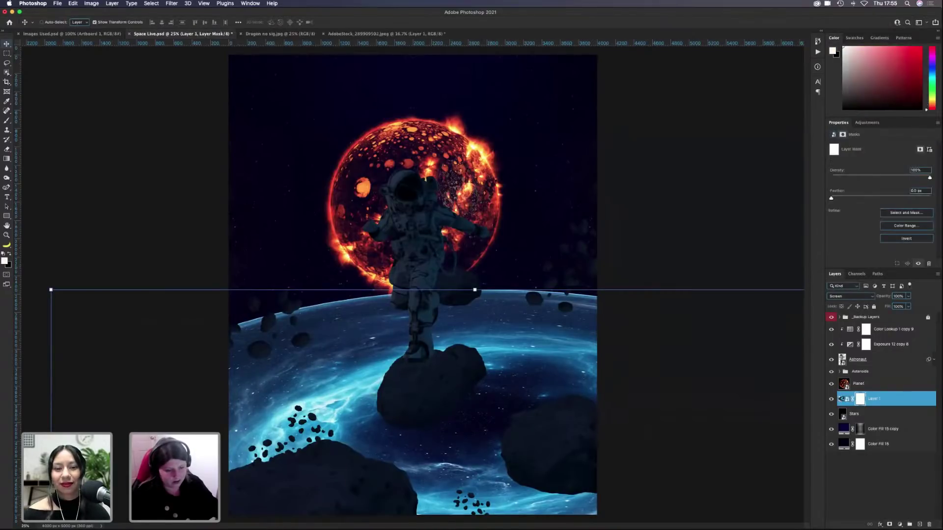
{"action": "key", "text": "b"}
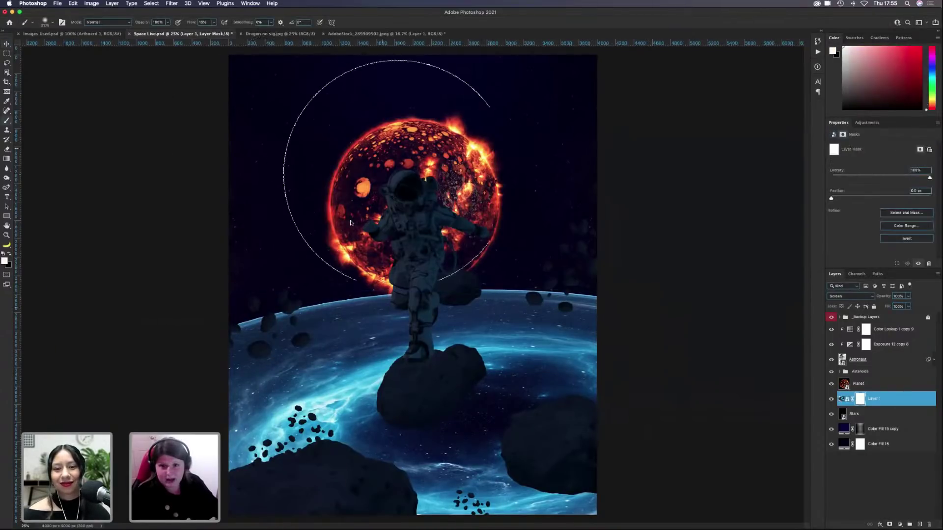
{"action": "mouse_move", "coordinate": [409, 209]}
{"action": "left_mouse_down"}
{"action": "mouse_move", "coordinate": [442, 186]}
{"action": "mouse_move", "coordinate": [408, 221]}
{"action": "mouse_move", "coordinate": [467, 206]}
{"action": "mouse_move", "coordinate": [392, 197]}
{"action": "mouse_move", "coordinate": [317, 244]}
{"action": "left_mouse_up"}
{"action": "key", "text": "x"}
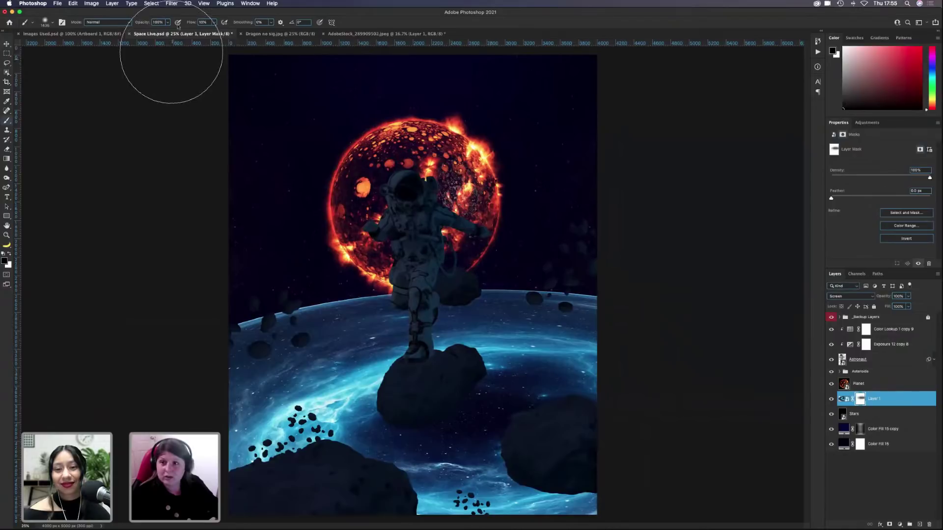
{"action": "left_click_drag", "start_coordinate": [186, 23], "coordinate": [190, 23]}
{"action": "left_click_drag", "start_coordinate": [393, 265], "coordinate": [621, 232]}
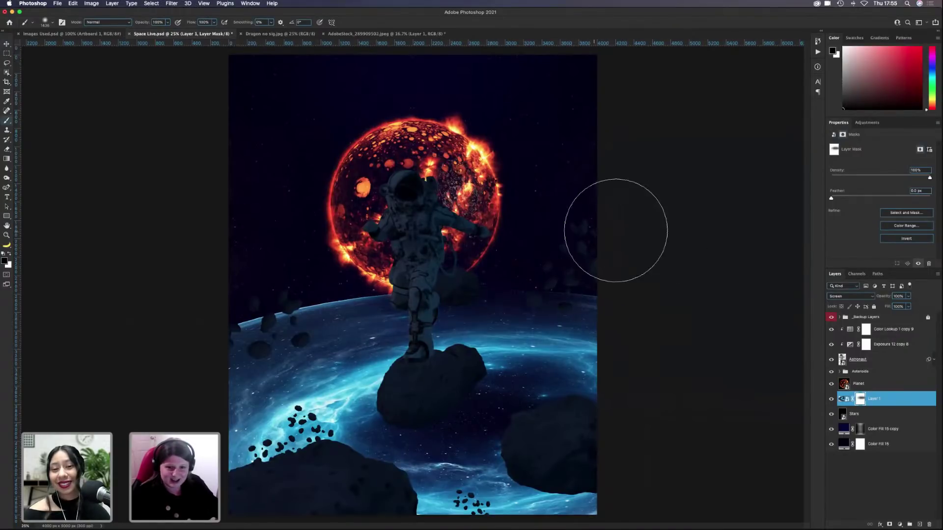
{"action": "mouse_move", "coordinate": [189, 274]}
{"action": "left_mouse_down"}
{"action": "mouse_move", "coordinate": [333, 246]}
{"action": "mouse_move", "coordinate": [326, 216]}
{"action": "mouse_move", "coordinate": [269, 262]}
{"action": "mouse_move", "coordinate": [300, 242]}
{"action": "mouse_move", "coordinate": [356, 232]}
{"action": "left_mouse_up"}
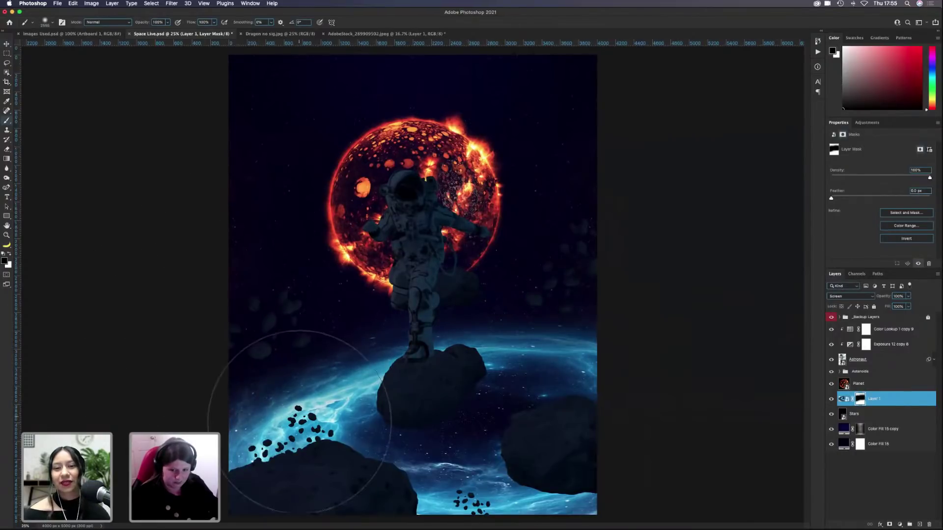
Step: Try to mask out the nebula around the lower asteroids with broad black brush strokes, and undo the strokes
{"action": "left_click_drag", "start_coordinate": [535, 314], "coordinate": [501, 314]}
{"action": "mouse_move", "coordinate": [491, 471]}
{"action": "left_mouse_down"}
{"action": "mouse_move", "coordinate": [417, 466]}
{"action": "mouse_move", "coordinate": [382, 442]}
{"action": "mouse_move", "coordinate": [490, 496]}
{"action": "mouse_move", "coordinate": [554, 500]}
{"action": "left_mouse_up"}
{"action": "key", "text": "super+z"}
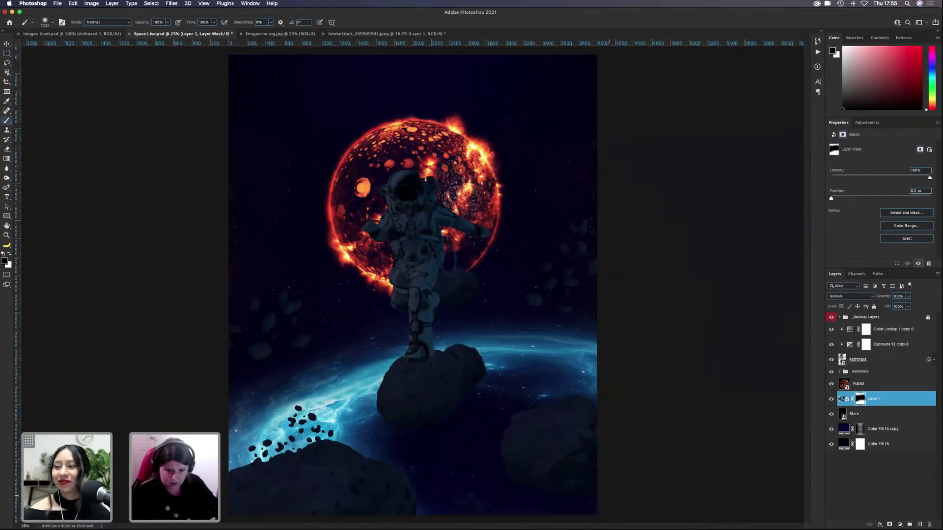
{"action": "key", "text": "super+z"}
Step: Paint black on the nebula's mask to hide its dark centre and the bright band around the lower-right asteroid
{"action": "left_click_drag", "start_coordinate": [468, 442], "coordinate": [480, 442]}
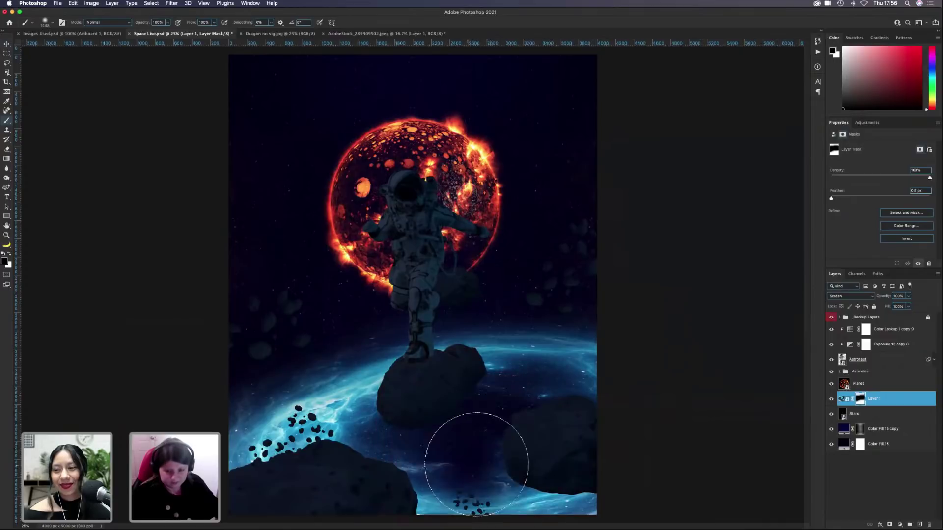
{"action": "mouse_move", "coordinate": [505, 486]}
{"action": "left_mouse_down"}
{"action": "mouse_move", "coordinate": [556, 489]}
{"action": "mouse_move", "coordinate": [585, 462]}
{"action": "mouse_move", "coordinate": [425, 473]}
{"action": "mouse_move", "coordinate": [468, 477]}
{"action": "left_mouse_up"}
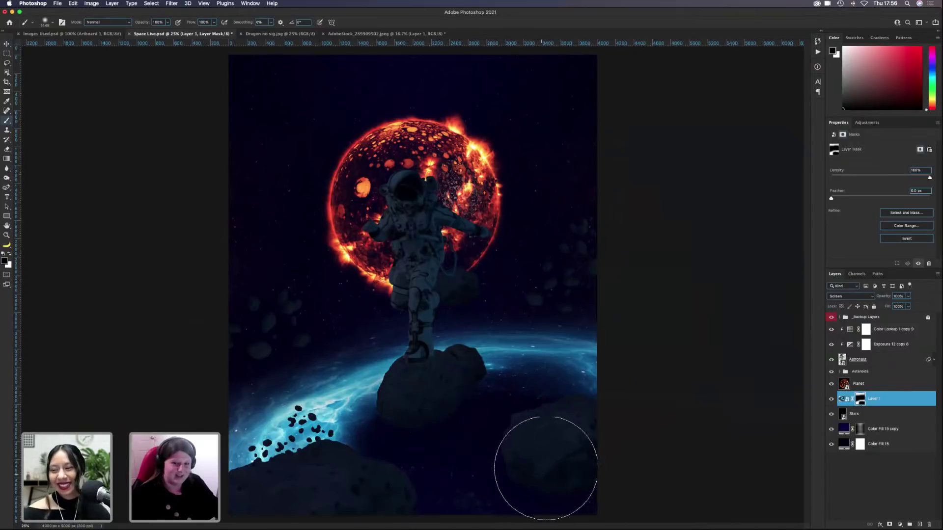
Step: Duplicate the masked nebula, tilt the copy about -7.6° and shift it up and to the right, with its bright rim crossing the original
{"action": "key", "text": "v"}
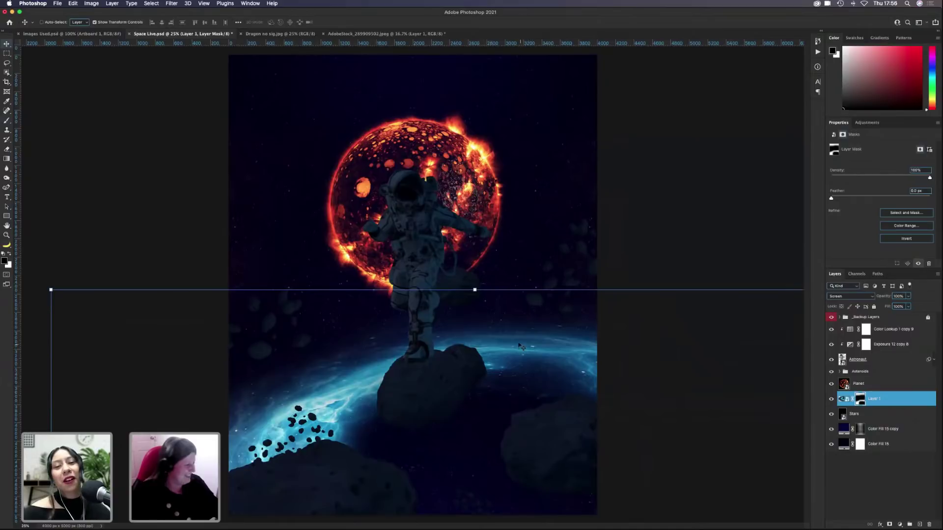
{"action": "left_click_drag", "start_coordinate": [538, 352], "coordinate": [638, 312]}
{"action": "key", "text": "ctrl+t"}
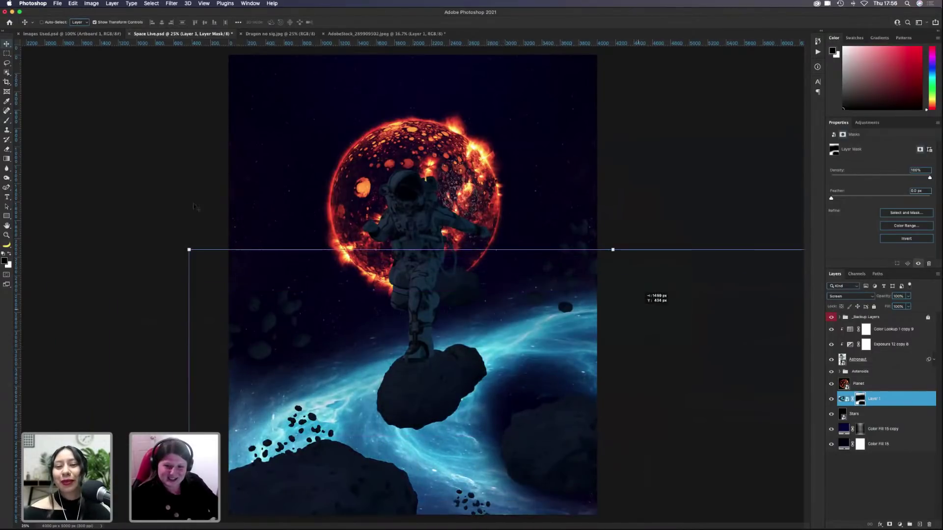
{"action": "left_click_drag", "start_coordinate": [172, 260], "coordinate": [140, 294]}
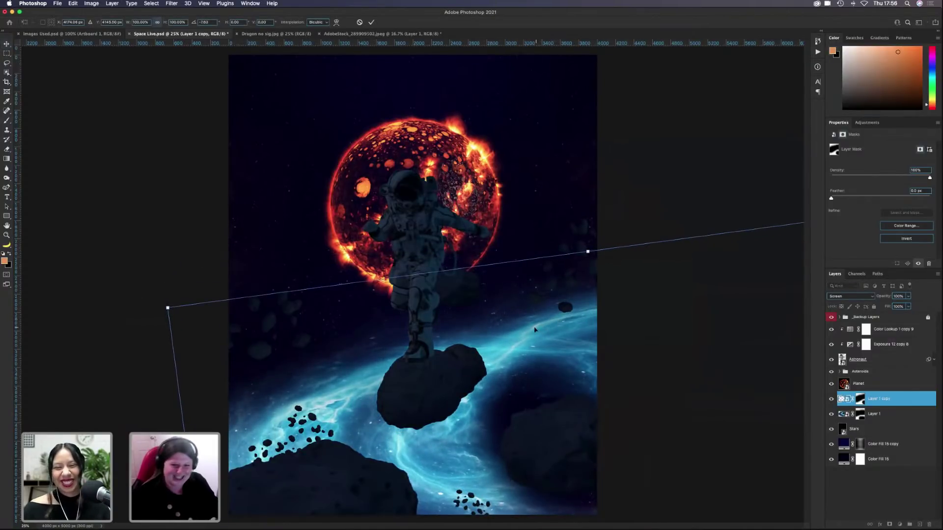
{"action": "left_click_drag", "start_coordinate": [541, 325], "coordinate": [593, 315]}
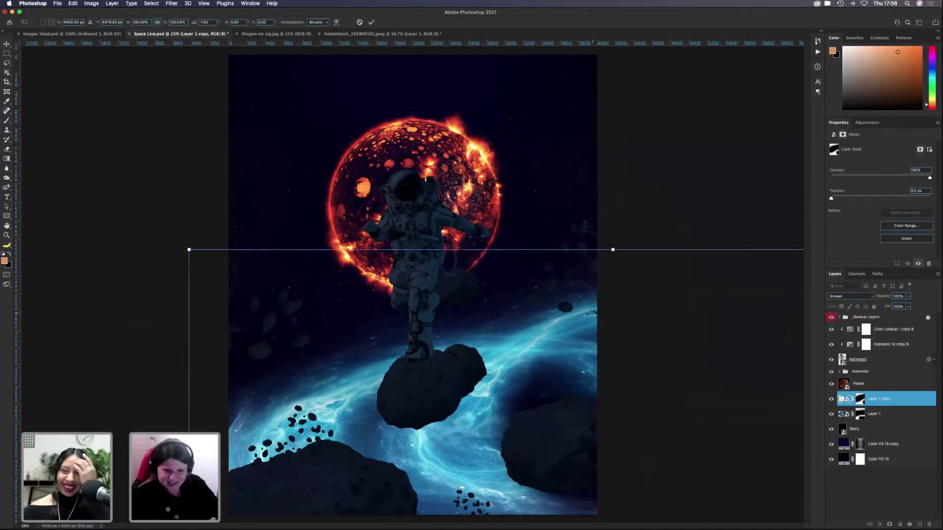
{"action": "key", "text": "Return"}
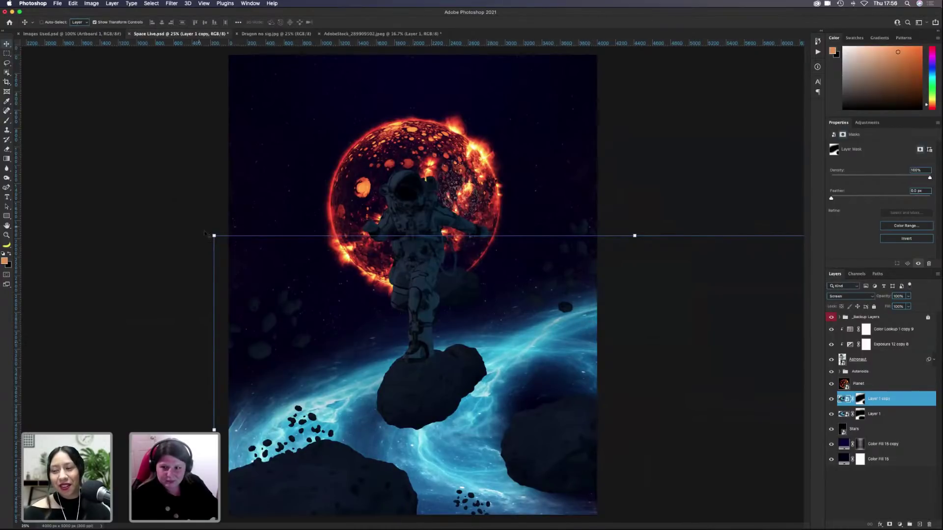
Step: Tilt the nebula copy further to about -14°, reduce its fill to 50% and deselect it
{"action": "key", "text": "ctrl+t"}
{"action": "left_click_drag", "start_coordinate": [604, 305], "coordinate": [604, 328]}
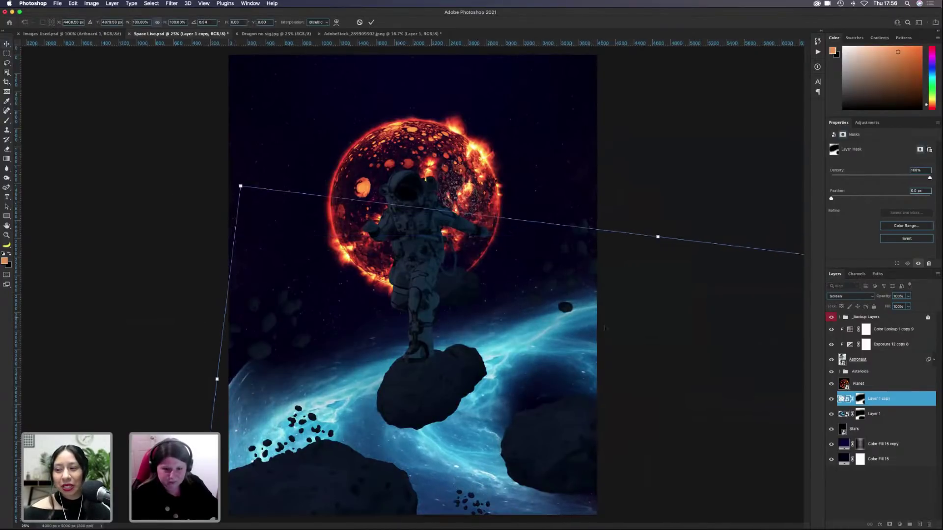
{"action": "left_click_drag", "start_coordinate": [532, 334], "coordinate": [563, 330]}
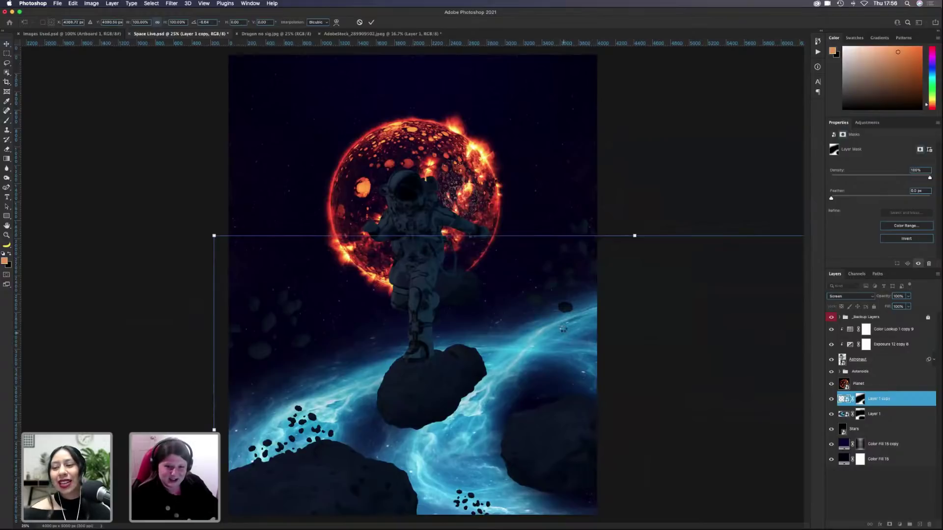
{"action": "key", "text": "Return"}
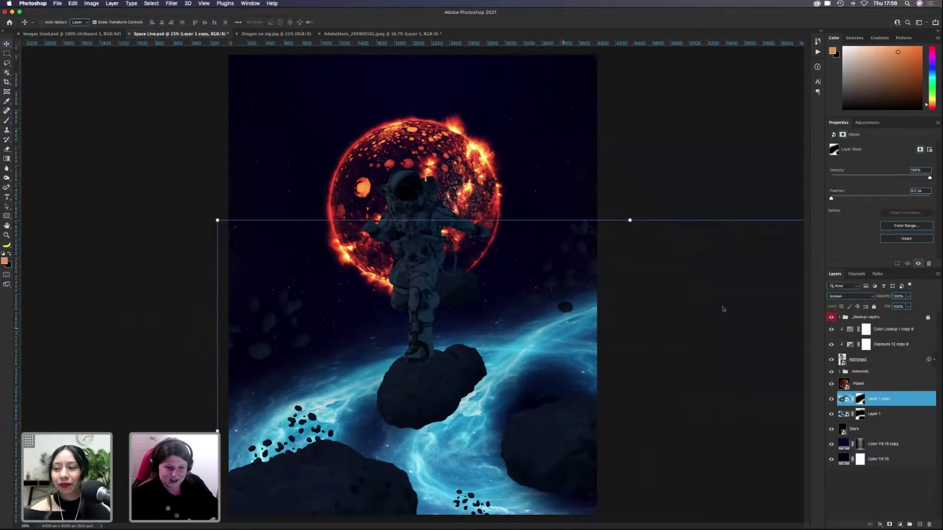
{"action": "left_click", "coordinate": [902, 306]}
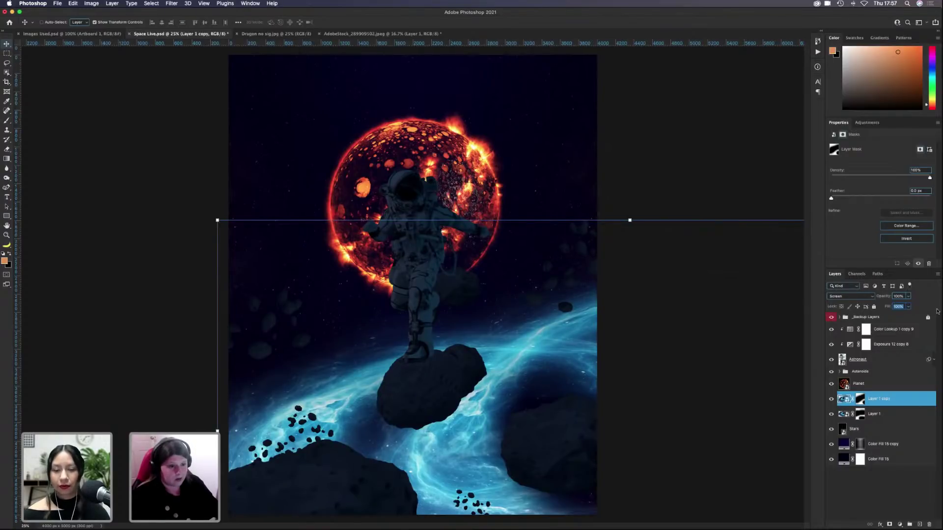
{"action": "type", "text": "50"}
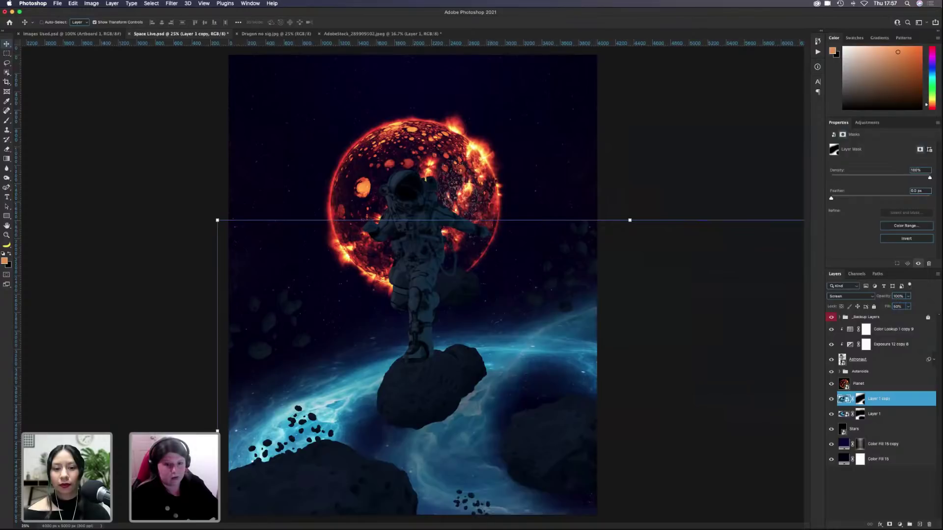
{"action": "left_click", "coordinate": [847, 476]}
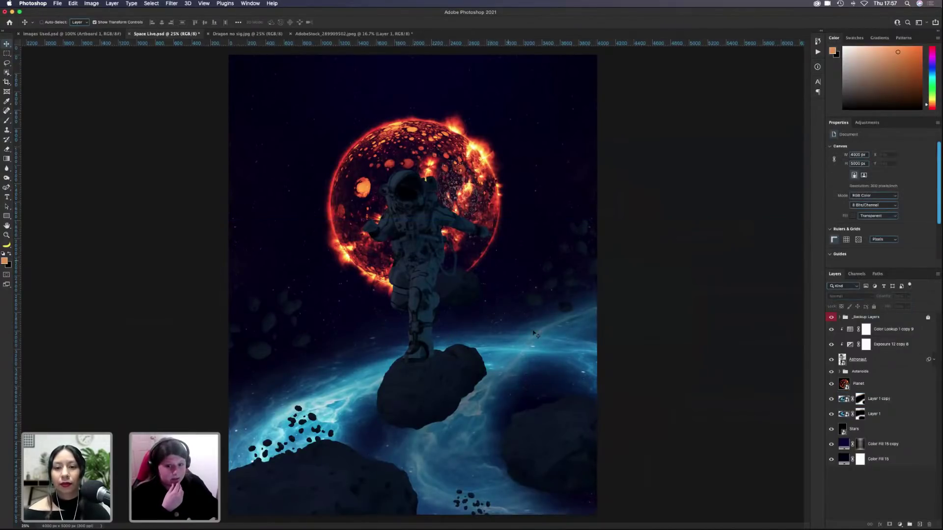
Step: Review the source images in Images Used.psd, and return to Space Live.psd
{"action": "left_click", "coordinate": [53, 34]}
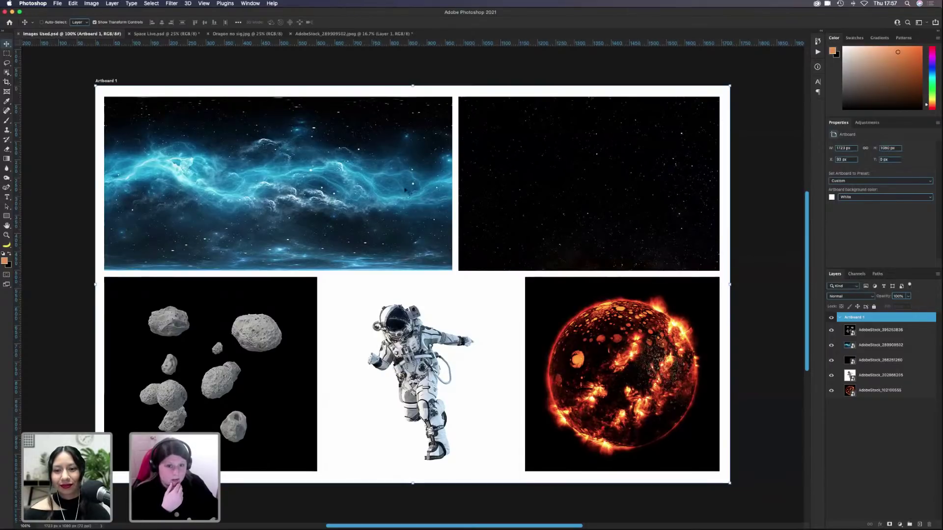
{"action": "key", "text": "super+shift+a"}
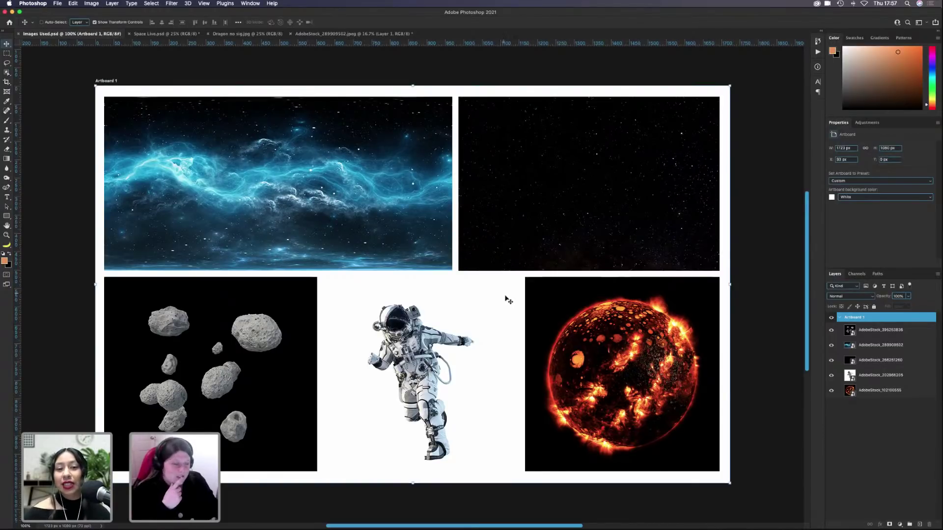
{"action": "left_click", "coordinate": [159, 34]}
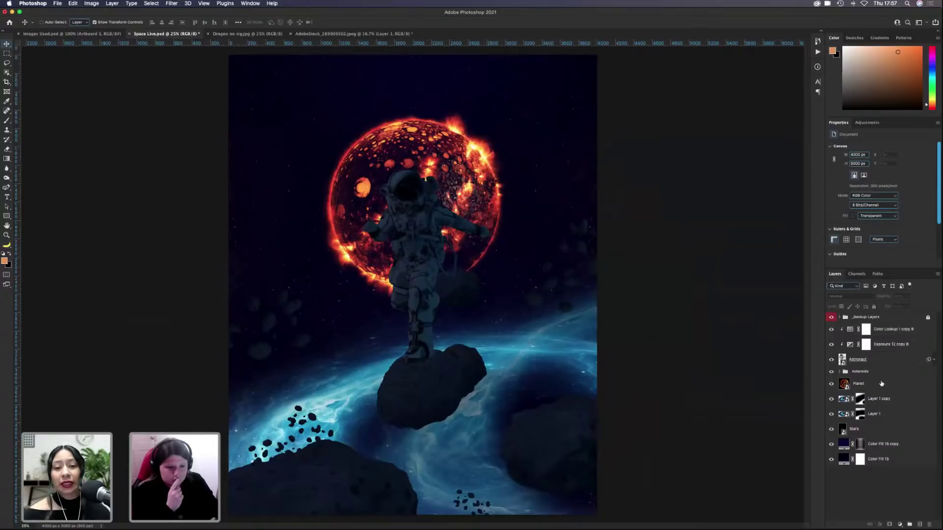
Step: Shrink the nebula copy slightly, rotate it to about -176° and position it so its rim arcs behind the astronaut above the original nebula
{"action": "left_click", "coordinate": [860, 400]}
{"action": "left_click", "coordinate": [861, 400]}
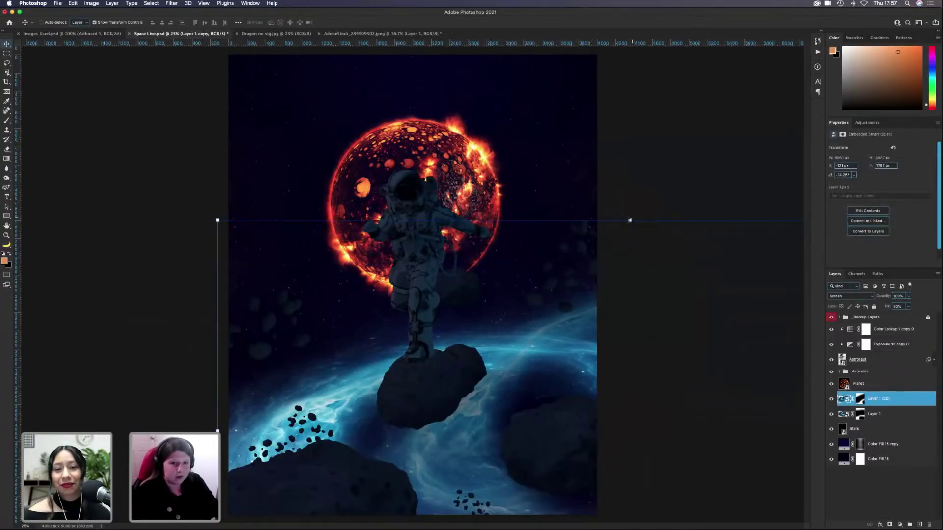
{"action": "left_click_drag", "start_coordinate": [630, 220], "coordinate": [629, 265]}
{"action": "left_click_drag", "start_coordinate": [554, 390], "coordinate": [549, 377]}
{"action": "left_click_drag", "start_coordinate": [247, 241], "coordinate": [564, 150]}
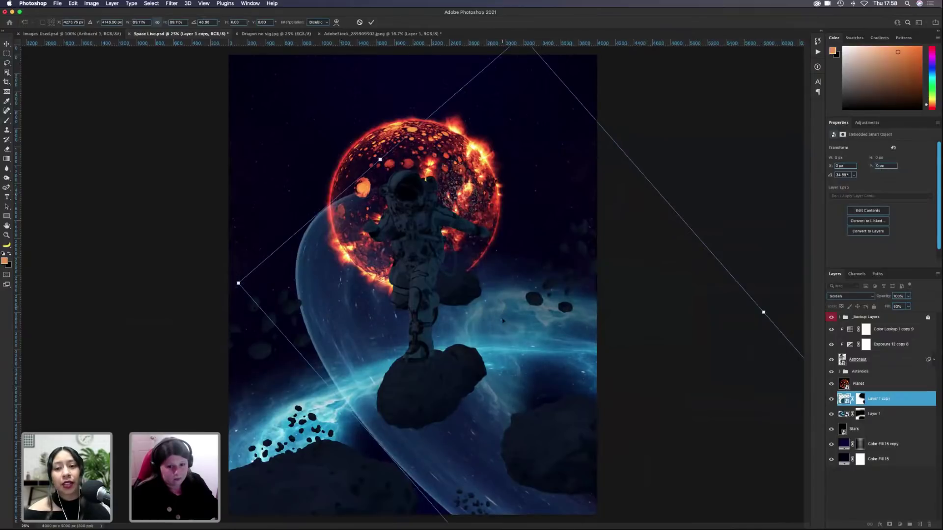
{"action": "mouse_move", "coordinate": [464, 360]}
{"action": "left_mouse_down"}
{"action": "mouse_move", "coordinate": [469, 346]}
{"action": "mouse_move", "coordinate": [469, 361]}
{"action": "mouse_move", "coordinate": [479, 361]}
{"action": "left_mouse_up"}
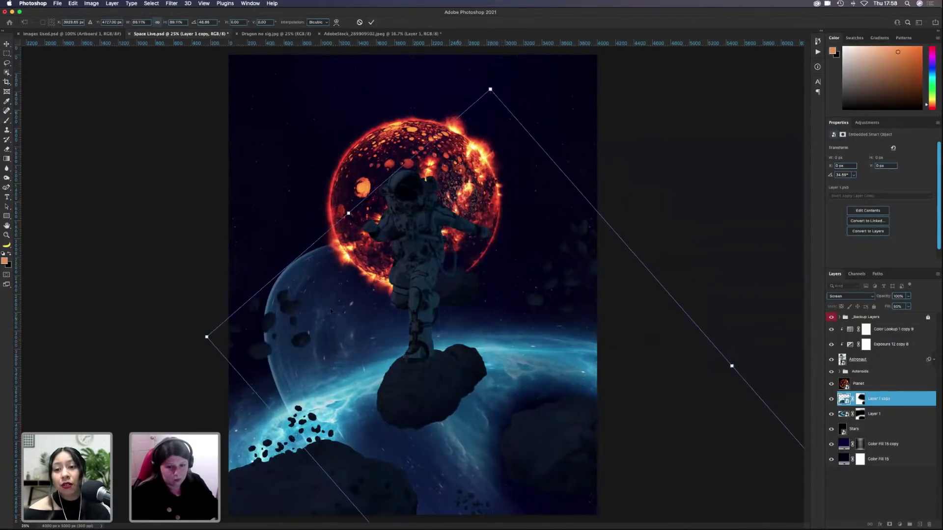
{"action": "left_click_drag", "start_coordinate": [349, 213], "coordinate": [293, 164]}
{"action": "left_click_drag", "start_coordinate": [566, 382], "coordinate": [252, 220]}
{"action": "left_click_drag", "start_coordinate": [363, 302], "coordinate": [572, 264]}
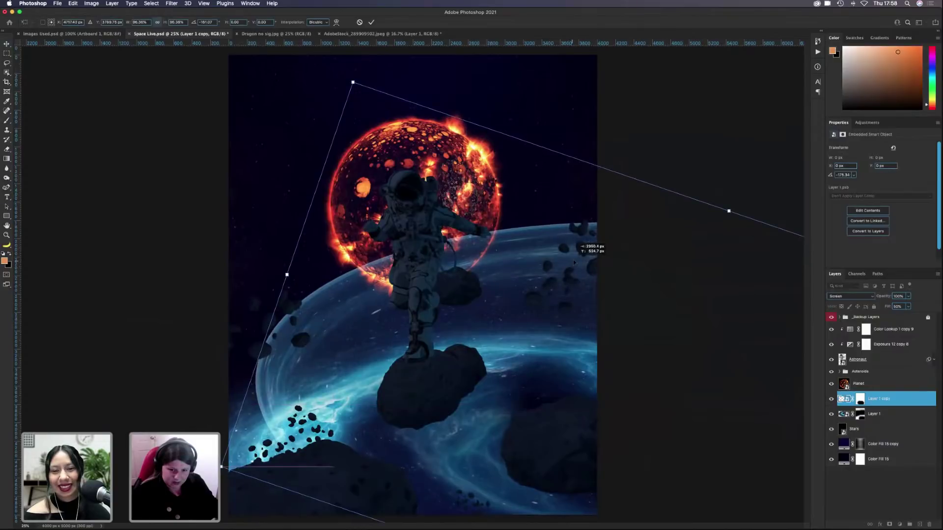
{"action": "key", "text": "super+z"}
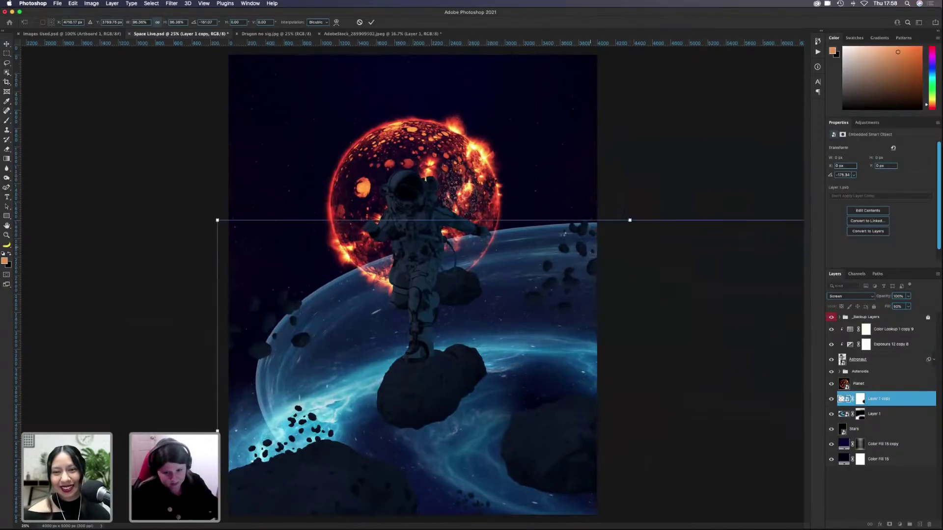
Step: Paint black on the nebula copy's mask to hide its outer rim, keeping only the swirls between the lower asteroids
{"action": "left_click", "coordinate": [858, 400]}
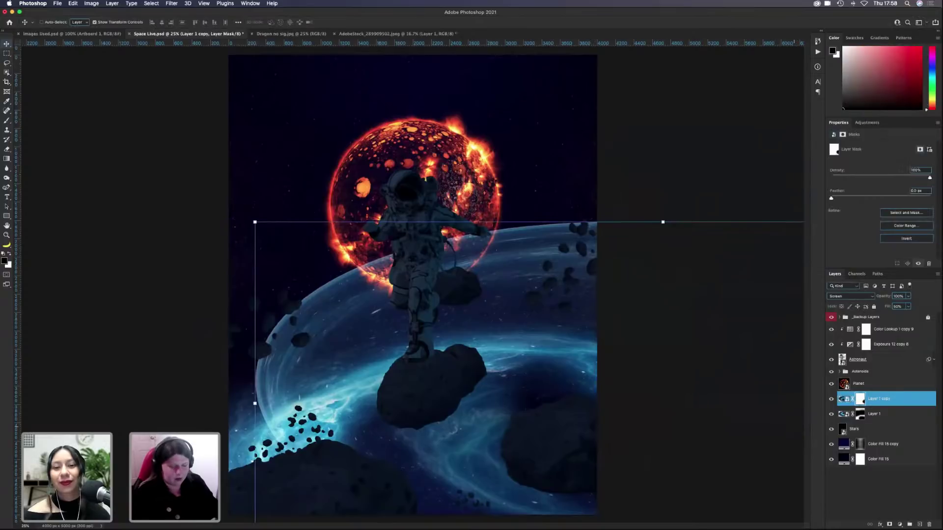
{"action": "key", "text": "b"}
{"action": "mouse_move", "coordinate": [536, 236]}
{"action": "left_mouse_down"}
{"action": "mouse_move", "coordinate": [311, 221]}
{"action": "mouse_move", "coordinate": [530, 242]}
{"action": "mouse_move", "coordinate": [368, 230]}
{"action": "left_mouse_up"}
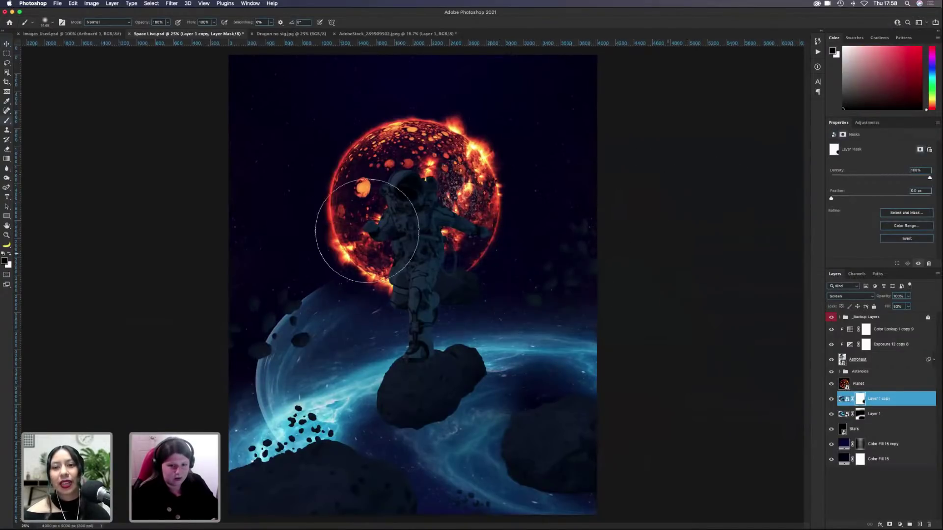
{"action": "mouse_move", "coordinate": [307, 339]}
{"action": "left_mouse_down"}
{"action": "mouse_move", "coordinate": [346, 293]}
{"action": "mouse_move", "coordinate": [211, 358]}
{"action": "mouse_move", "coordinate": [231, 400]}
{"action": "left_mouse_up"}
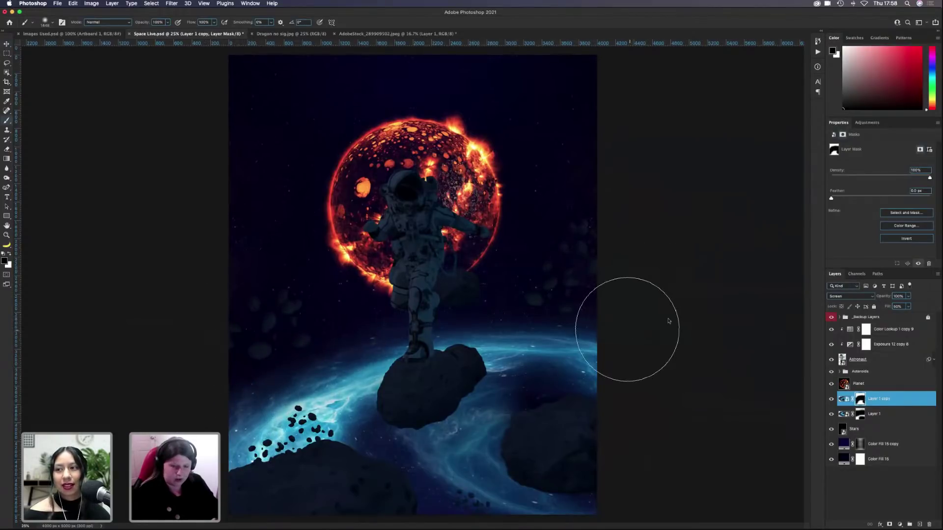
{"action": "key", "text": "v"}
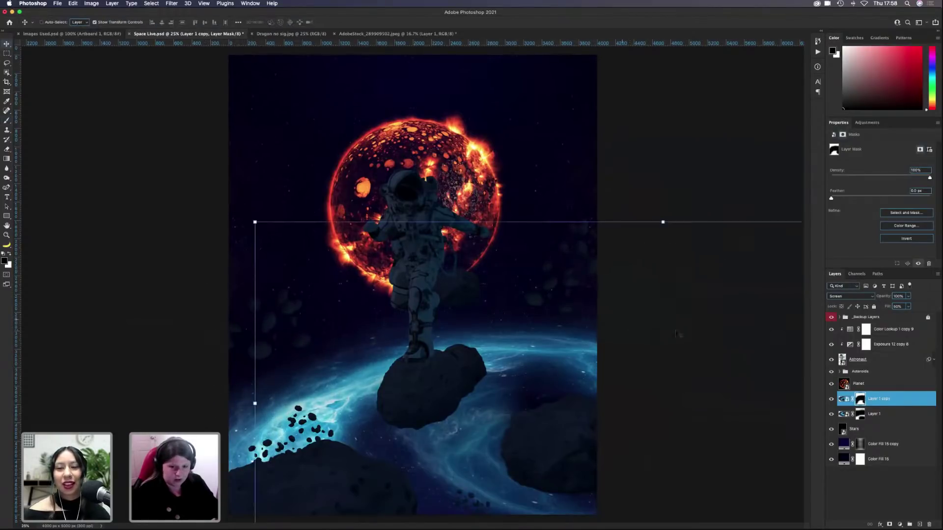
Step: Group the nebula layer and its copy
{"action": "left_click", "coordinate": [897, 414]}
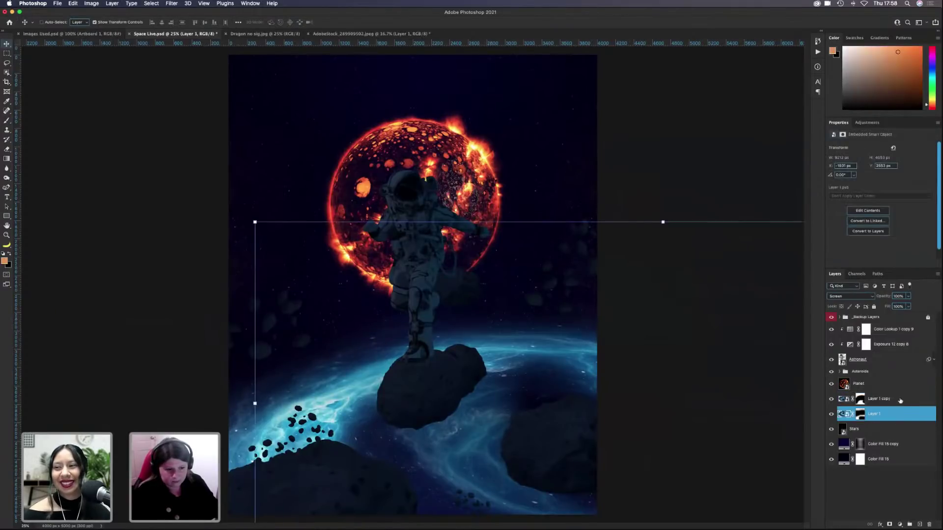
{"action": "left_click", "coordinate": [900, 400]}
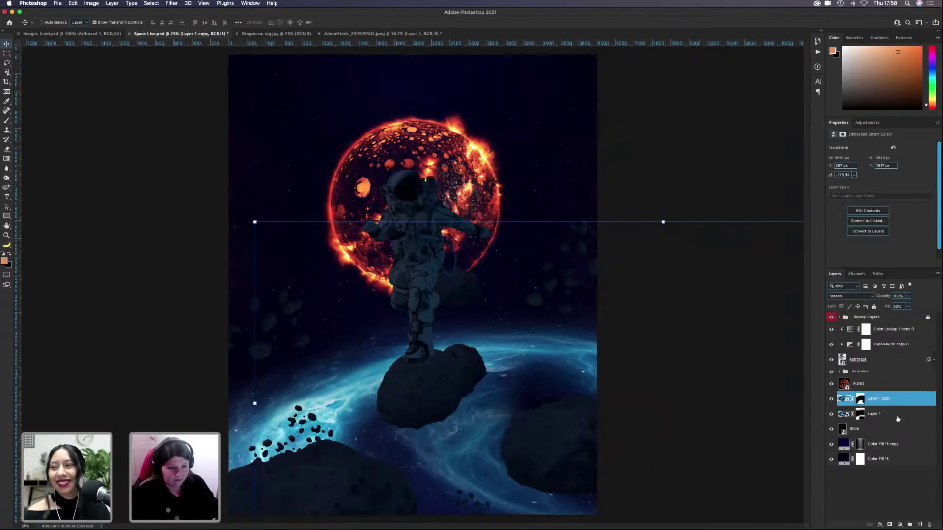
{"action": "left_click", "coordinate": [894, 416]}
{"action": "left_click", "coordinate": [884, 400], "text": "shift"}
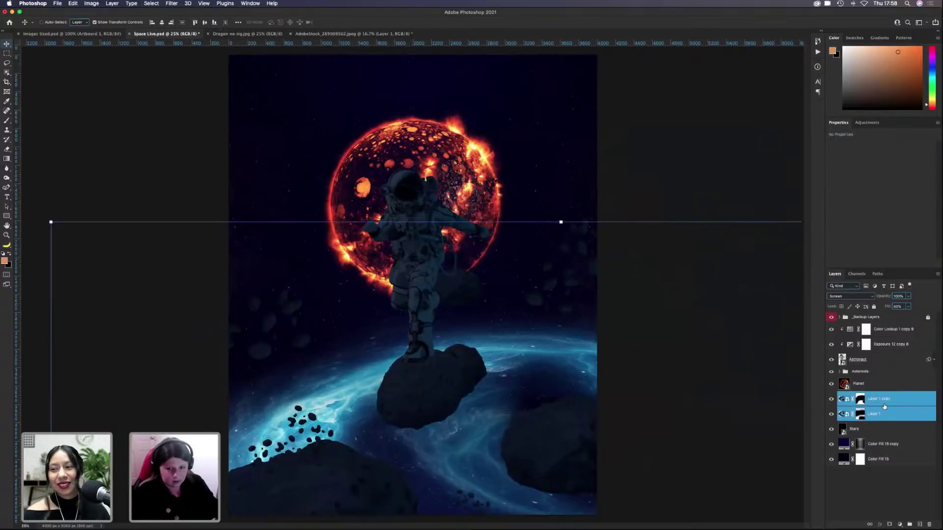
{"action": "key", "text": "super+g"}
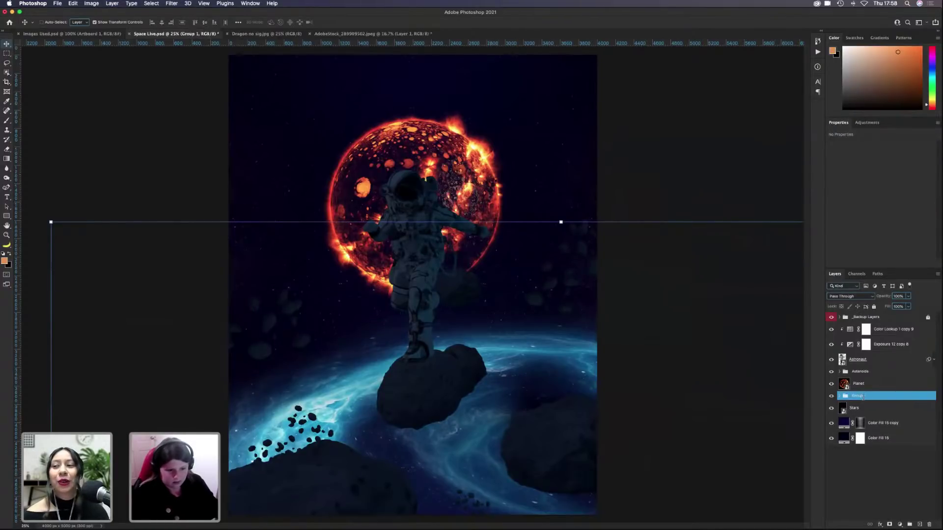
Step: Name the nebula group Lighten
{"action": "double_click", "coordinate": [864, 396]}
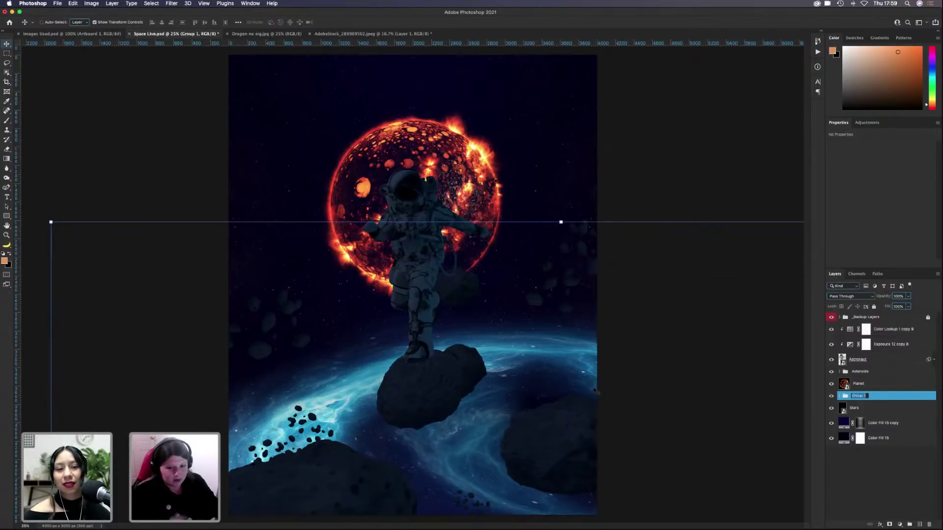
{"action": "type", "text": "Lig"}
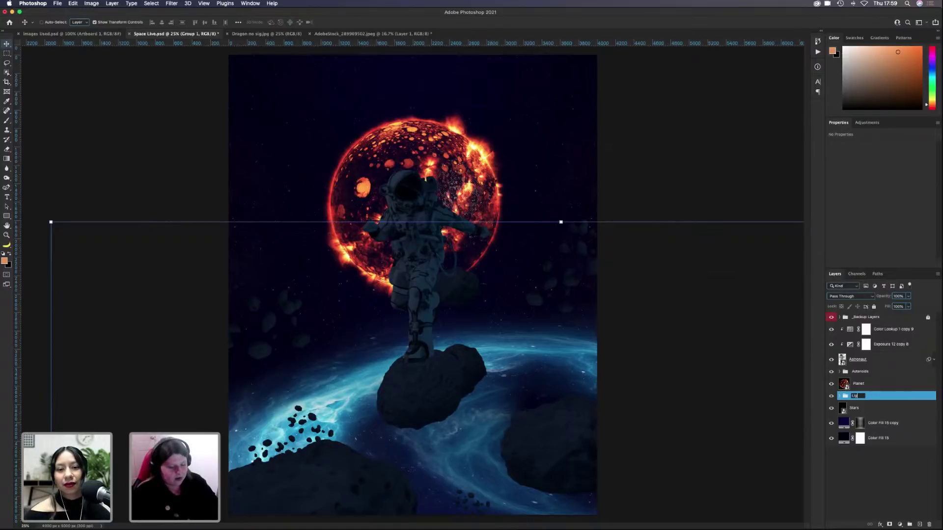
{"action": "type", "text": "hten"}
{"action": "key", "text": "Return"}
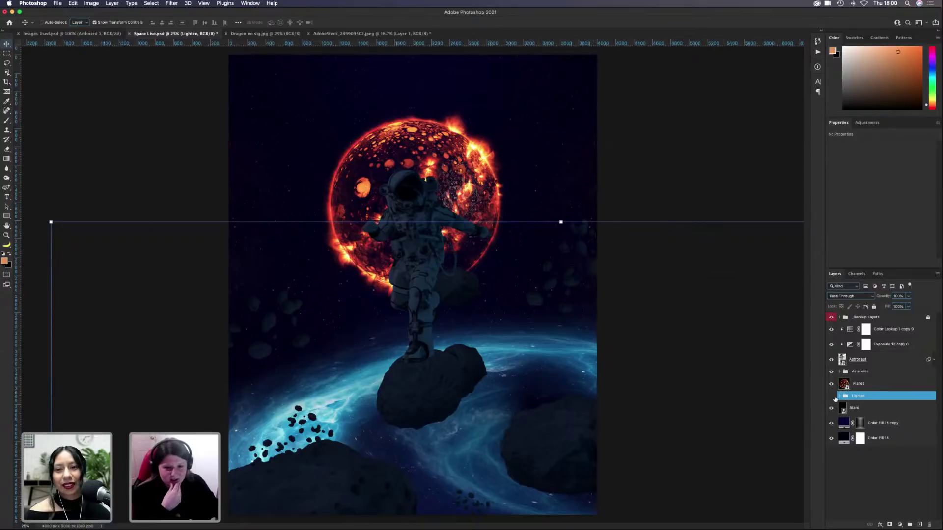
Step: Rename the nebula group to Bottom Lights
{"action": "double_click", "coordinate": [859, 397]}
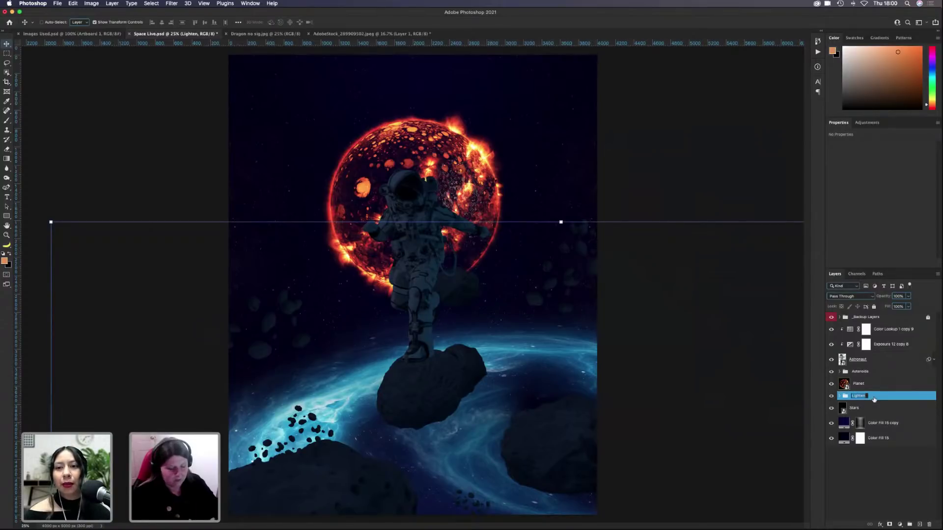
{"action": "type", "text": "lights a"}
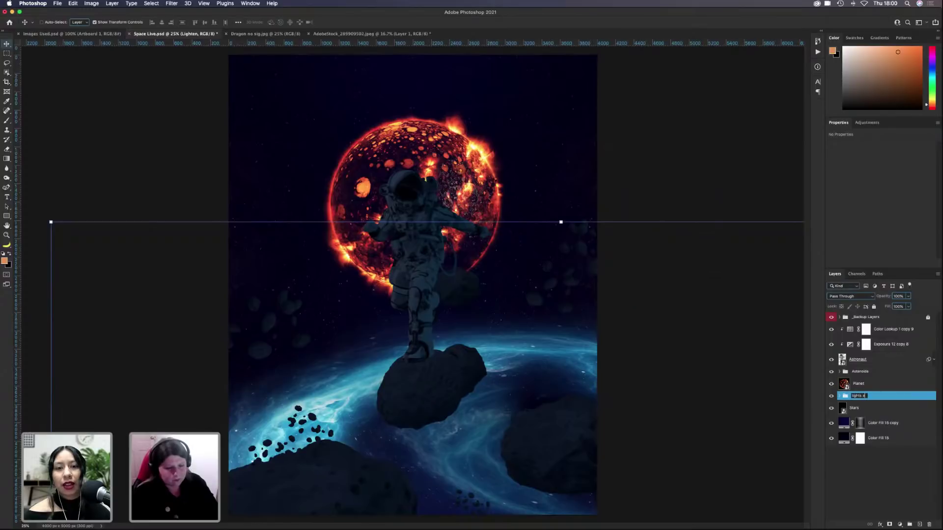
{"action": "key", "text": "BackSpace"}
{"action": "key", "text": "BackSpace"}
{"action": "key", "text": "BackSpace"}
{"action": "key", "text": "BackSpace"}
{"action": "key", "text": "BackSpace"}
{"action": "key", "text": "BackSpace"}
{"action": "key", "text": "BackSpace"}
{"action": "key", "text": "BackSpace"}
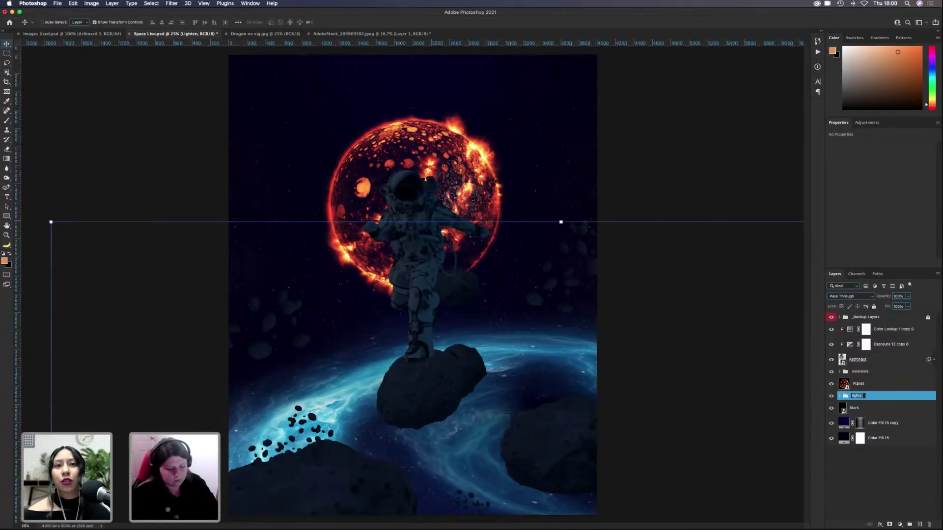
{"action": "type", "text": "Bottom L"}
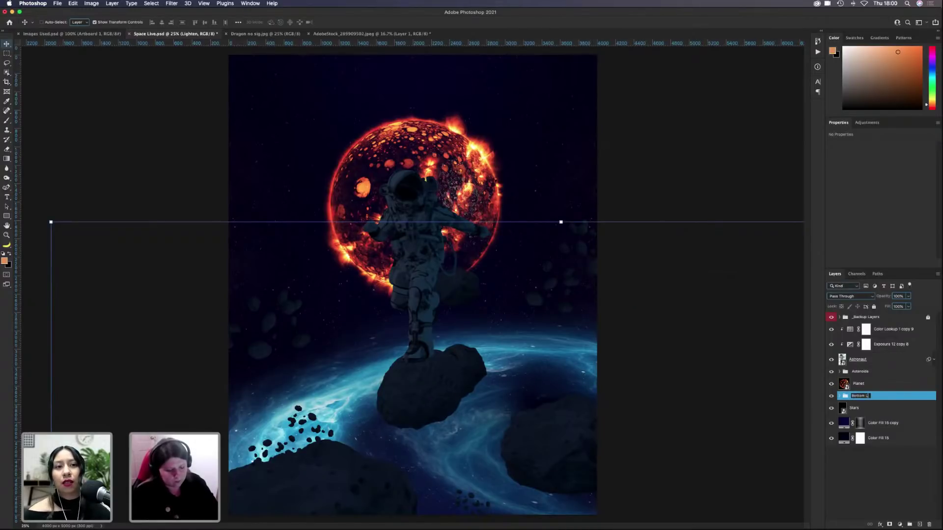
{"action": "type", "text": "ights"}
{"action": "key", "text": "Return"}
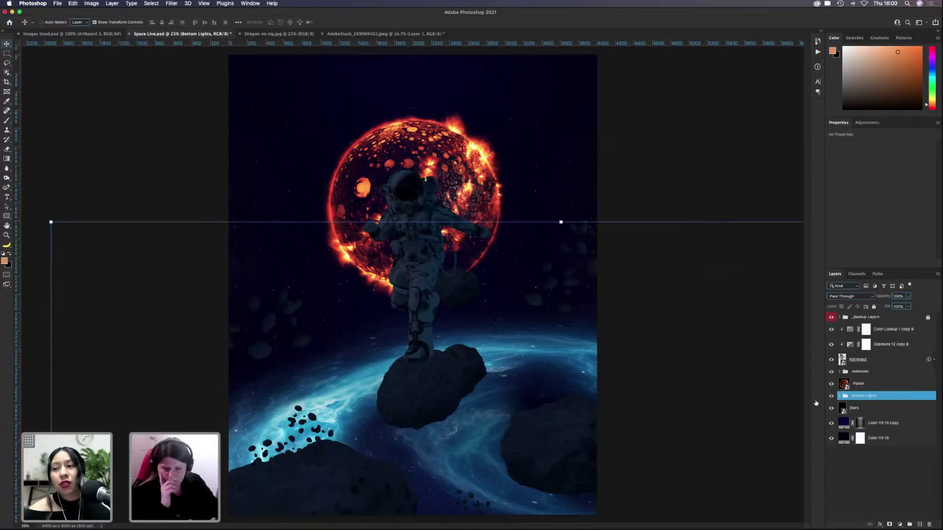
Step: Add a Solid Color fill layer above the nebula layers inside the Bottom Lights group and invert its mask to black
{"action": "left_click", "coordinate": [861, 492]}
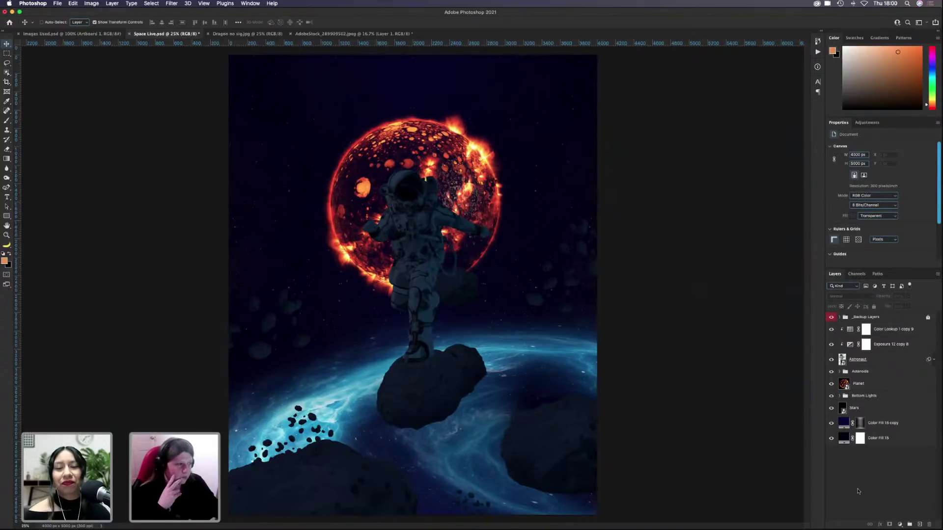
{"action": "left_click", "coordinate": [840, 395]}
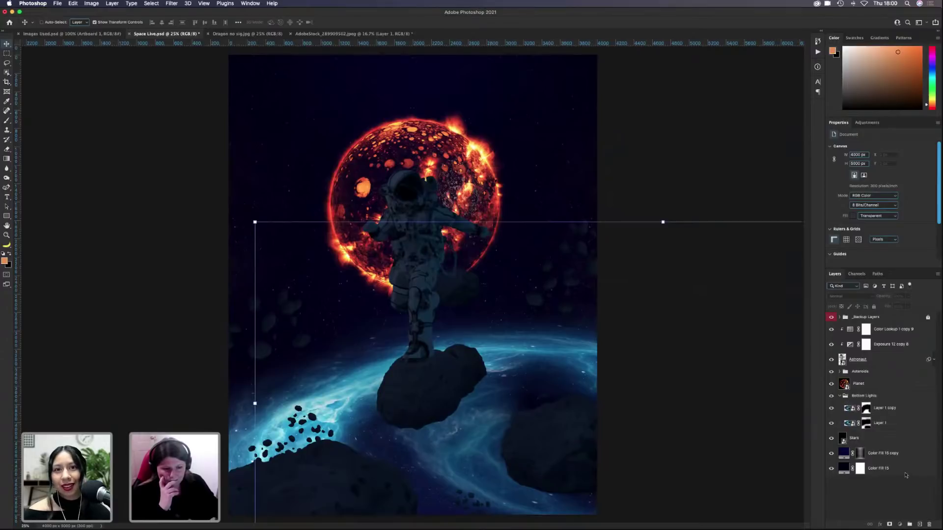
{"action": "left_click", "coordinate": [900, 524]}
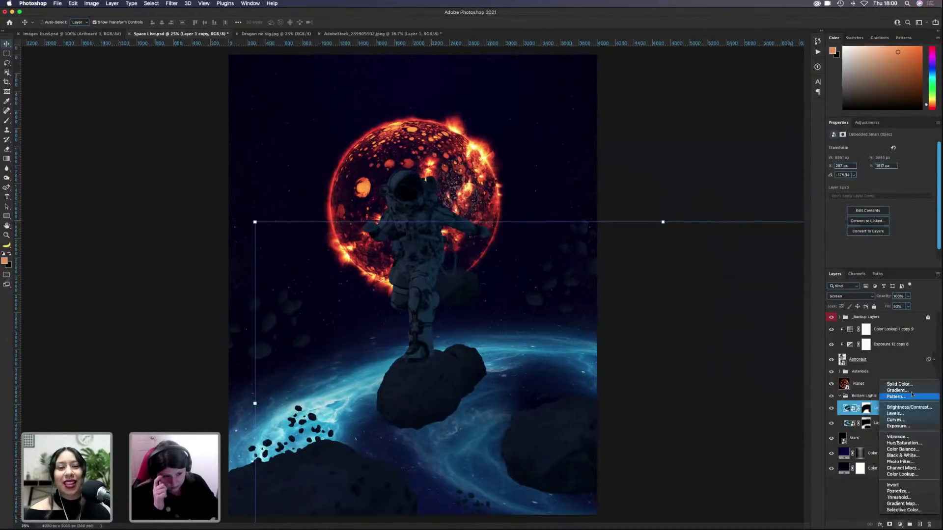
{"action": "left_click", "coordinate": [912, 386]}
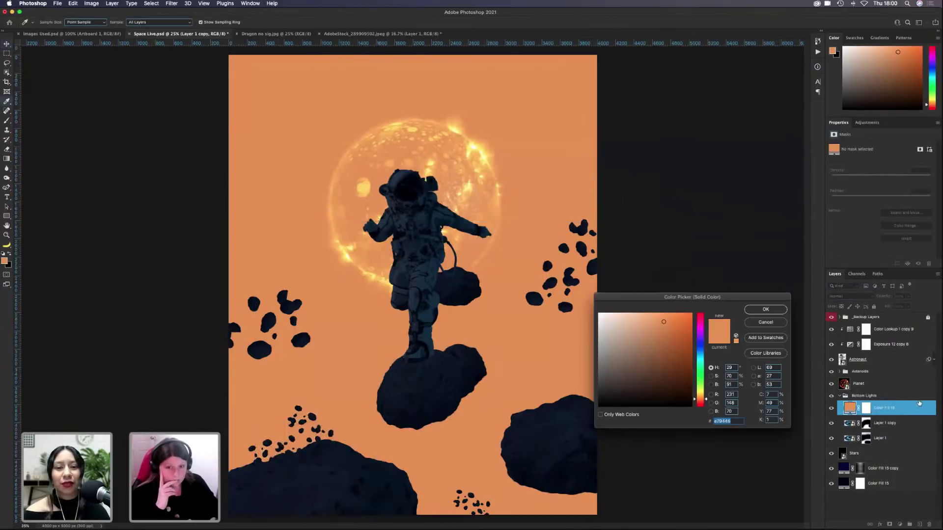
{"action": "left_click", "coordinate": [765, 309]}
{"action": "left_click", "coordinate": [864, 408]}
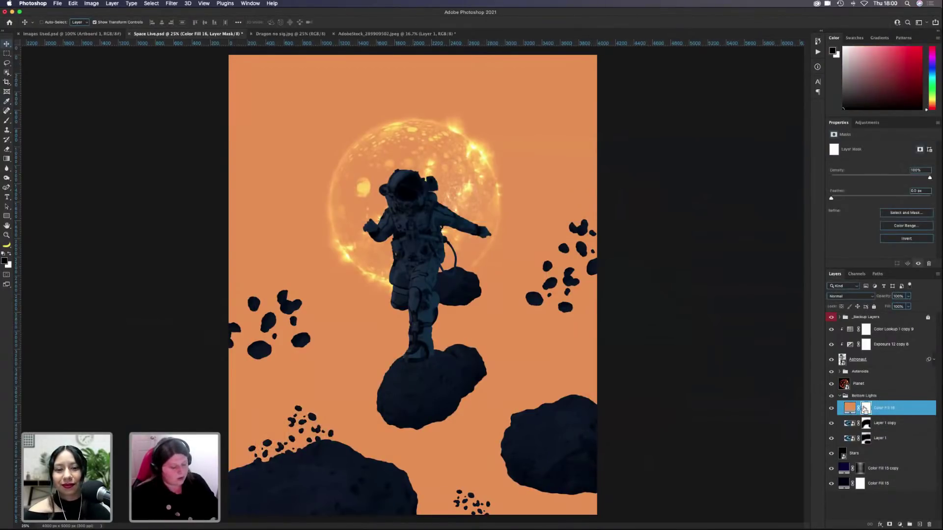
{"action": "key", "text": "super+i"}
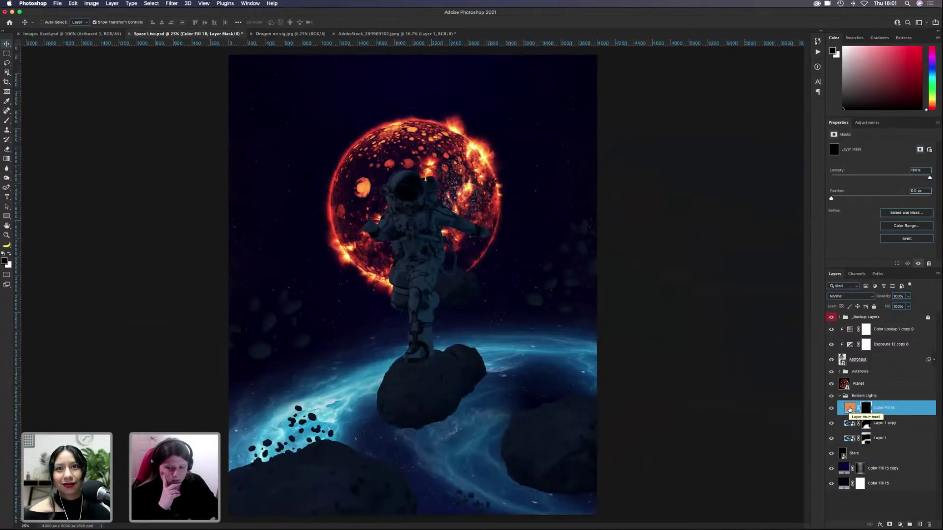
Step: Sample the nebula's blue for the color fill and lighten it to a pale blue with saturation 33% and brightness 83%
{"action": "double_click", "coordinate": [850, 408]}
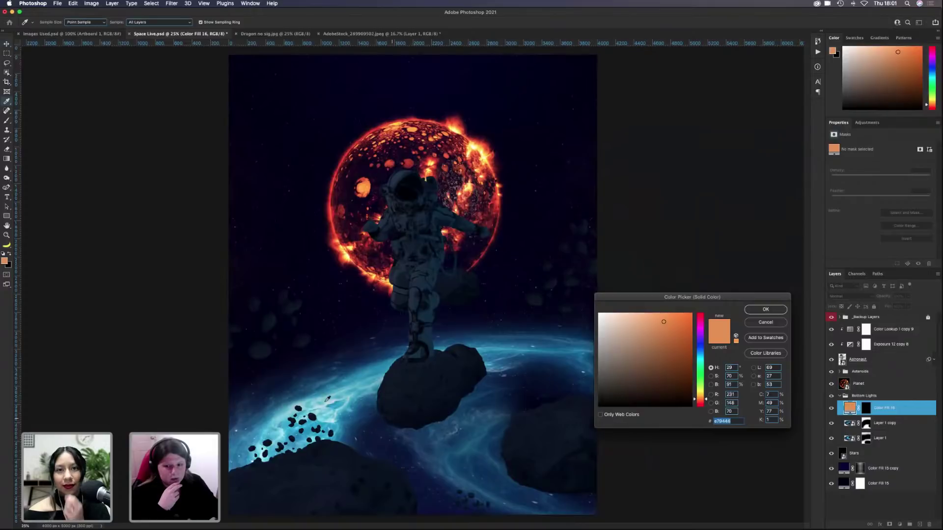
{"action": "left_click", "coordinate": [323, 399]}
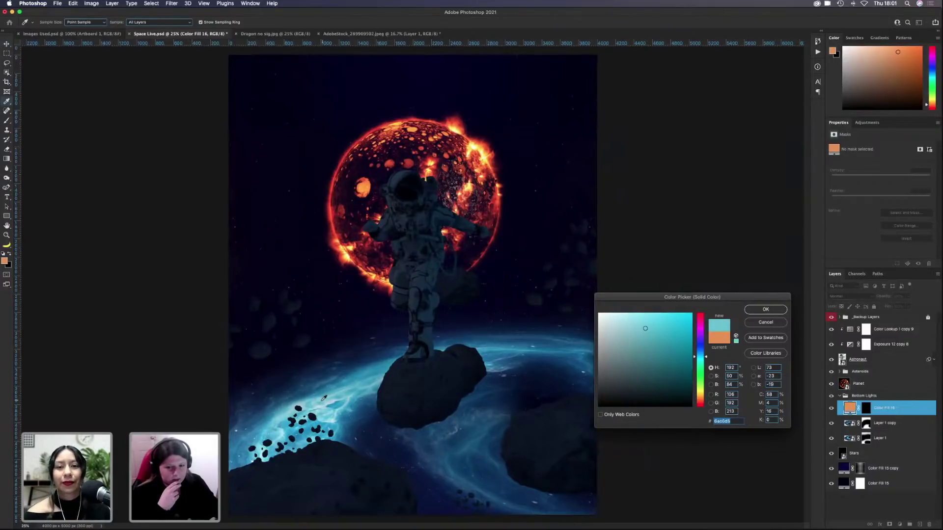
{"action": "left_click", "coordinate": [629, 329]}
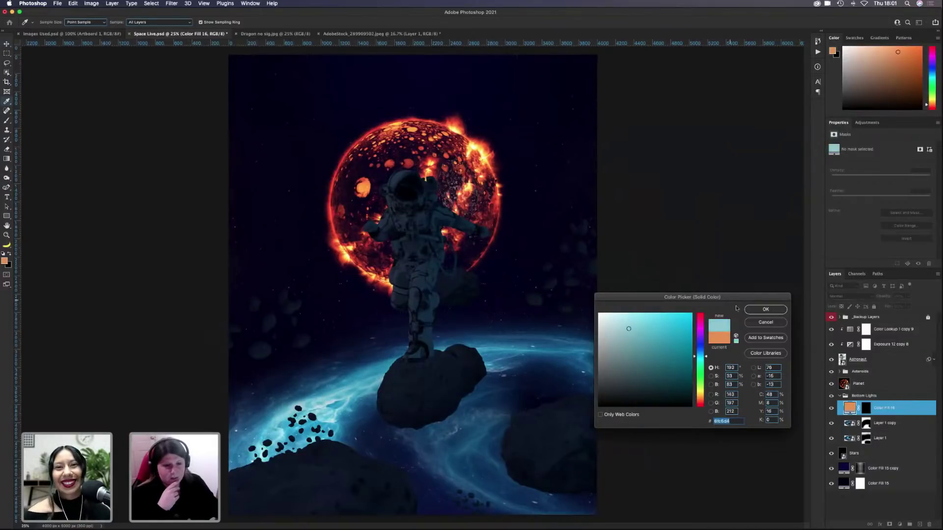
{"action": "left_click", "coordinate": [754, 311]}
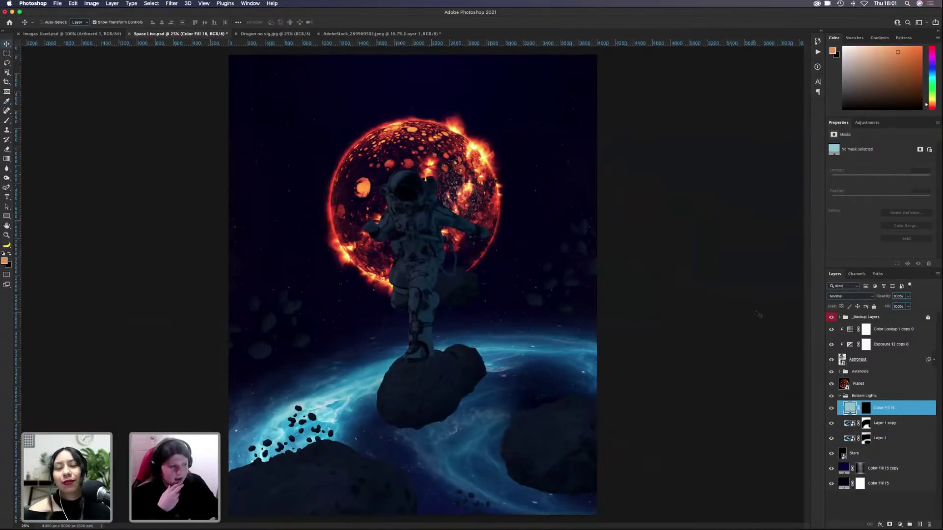
Step: Target the color fill's mask with a large soft brush and make white the painting color
{"action": "left_click", "coordinate": [865, 408]}
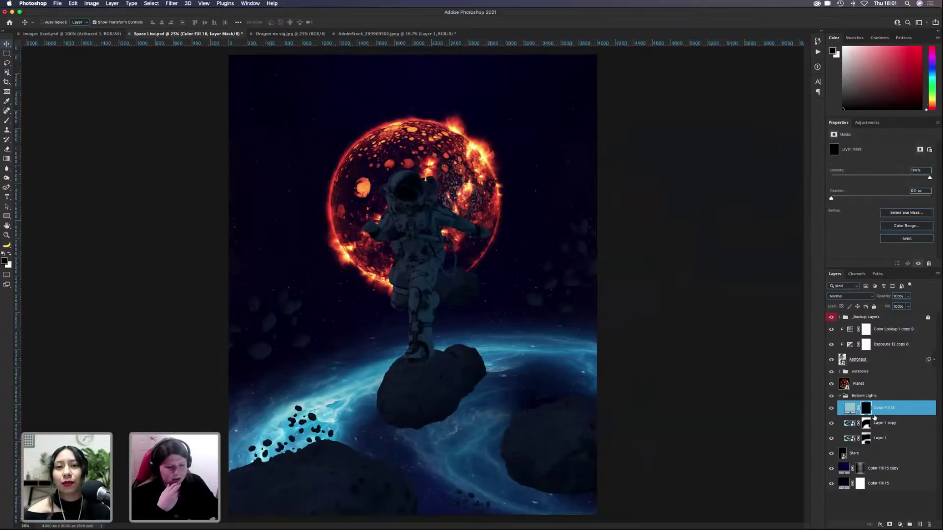
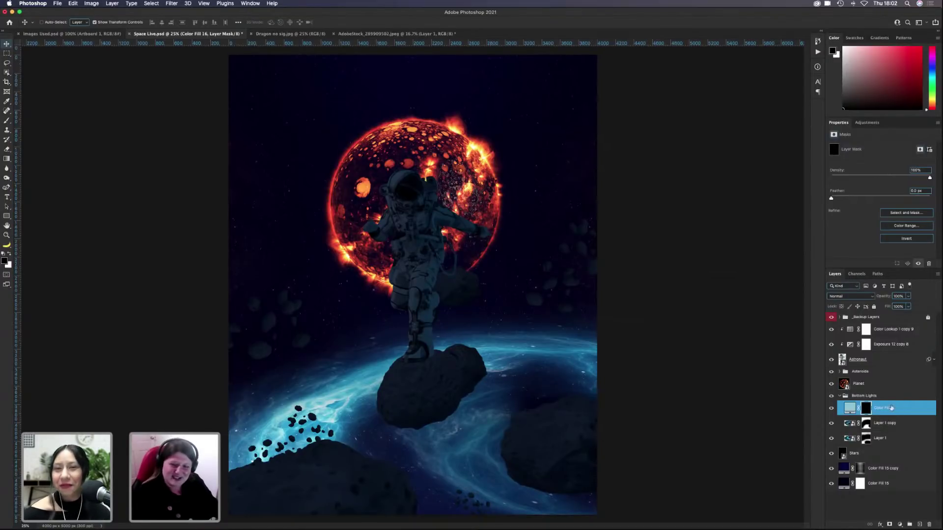
{"action": "key", "text": "b"}
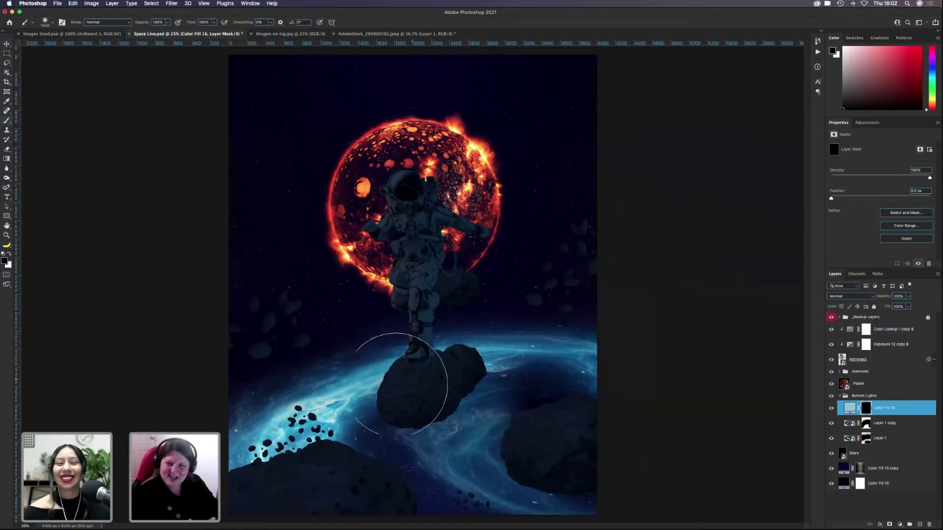
{"action": "left_click_drag", "start_coordinate": [330, 373], "coordinate": [368, 376]}
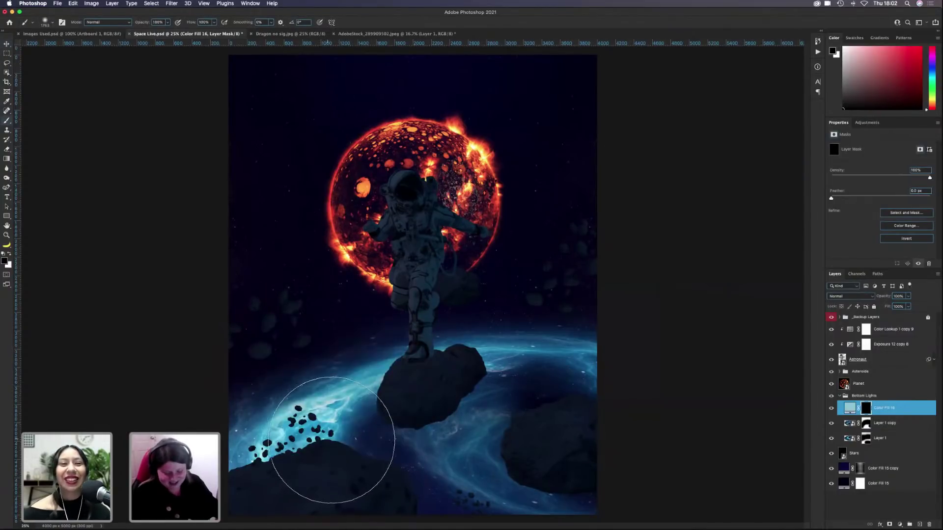
{"action": "key", "text": "x"}
Step: Try to paint white glows on the fill's mask over the nebula beside the asteroids at full flow
{"action": "mouse_move", "coordinate": [311, 421]}
{"action": "left_mouse_down"}
{"action": "mouse_move", "coordinate": [319, 416]}
{"action": "mouse_move", "coordinate": [294, 398]}
{"action": "mouse_move", "coordinate": [384, 454]}
{"action": "left_mouse_up"}
{"action": "key", "text": "super+z"}
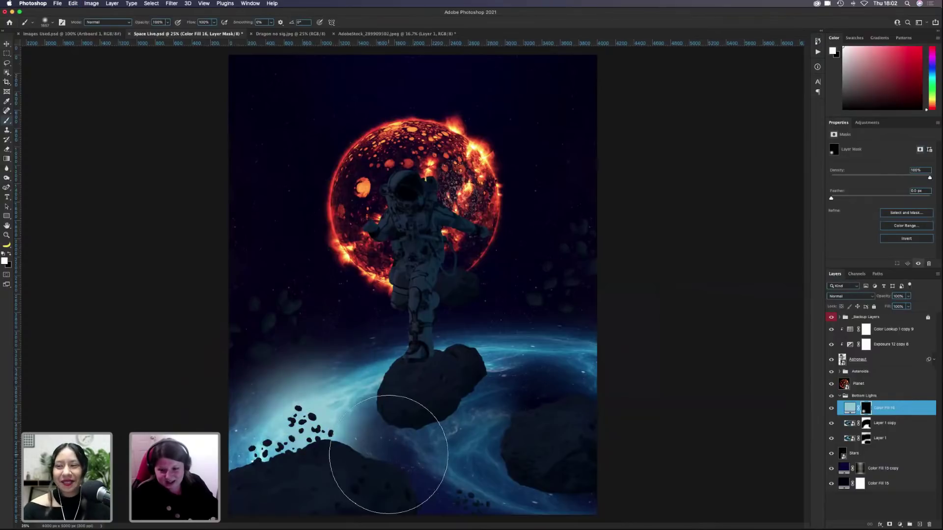
{"action": "key", "text": "super+z"}
{"action": "left_click", "coordinate": [310, 411]}
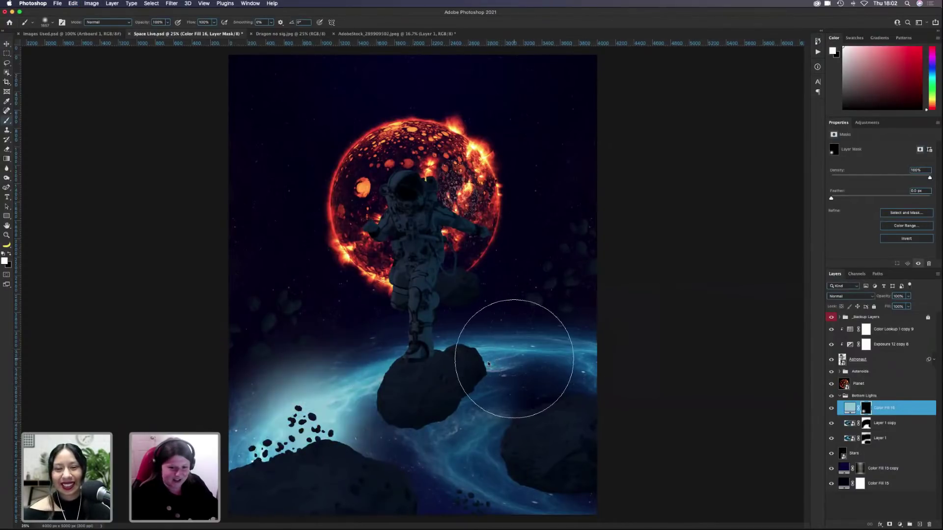
{"action": "left_click_drag", "start_coordinate": [513, 347], "coordinate": [496, 347]}
{"action": "left_click", "coordinate": [473, 352]}
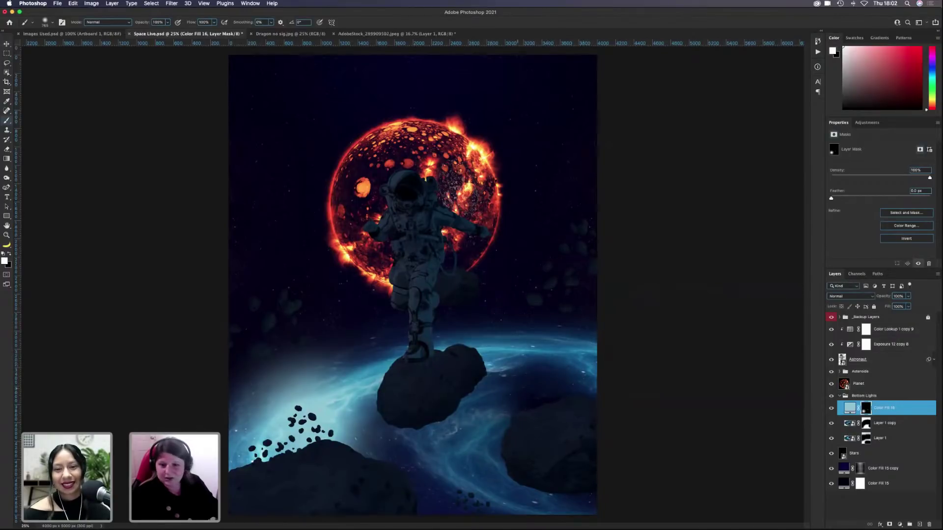
{"action": "key", "text": "super+z"}
{"action": "key", "text": "super+z"}
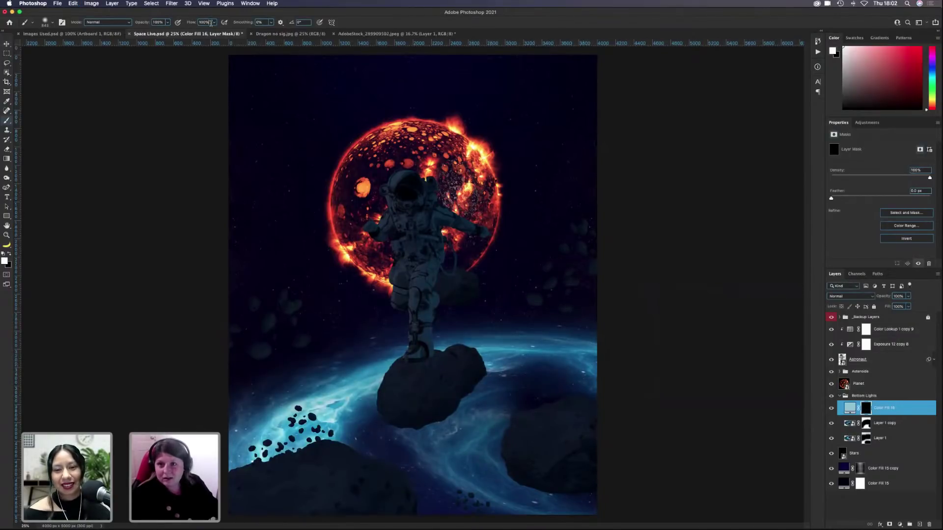
Step: Set the brush flow to 50% and paint white on the fill's mask over the nebula's rim and the swirls between the asteroids
{"action": "left_click", "coordinate": [210, 23]}
{"action": "type", "text": "60"}
{"action": "key", "text": "Return"}
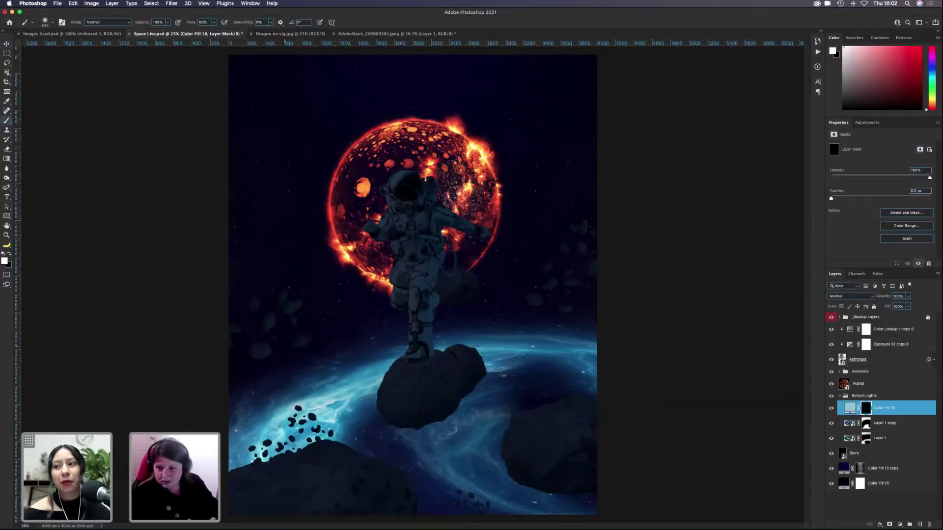
{"action": "key", "text": "bracketright"}
{"action": "key", "text": "bracketright"}
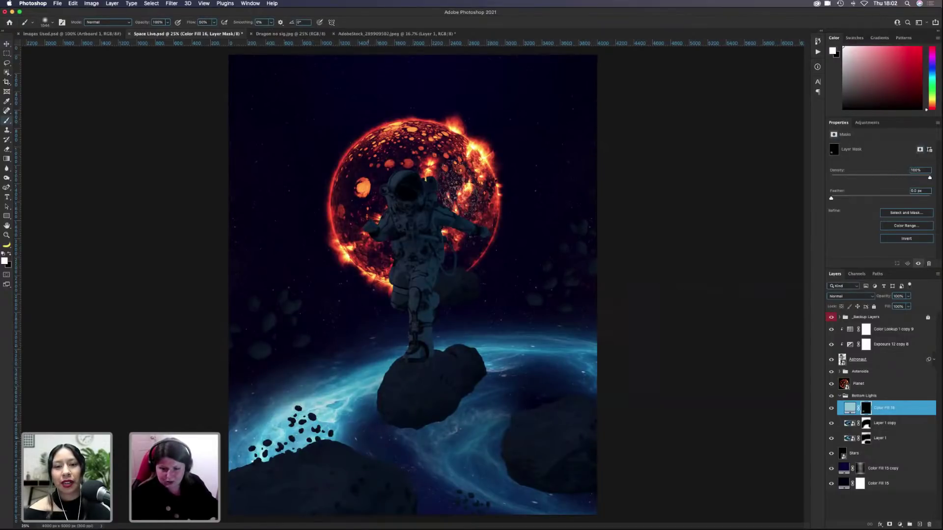
{"action": "left_click_drag", "start_coordinate": [481, 353], "coordinate": [509, 356]}
{"action": "key", "text": "super+z"}
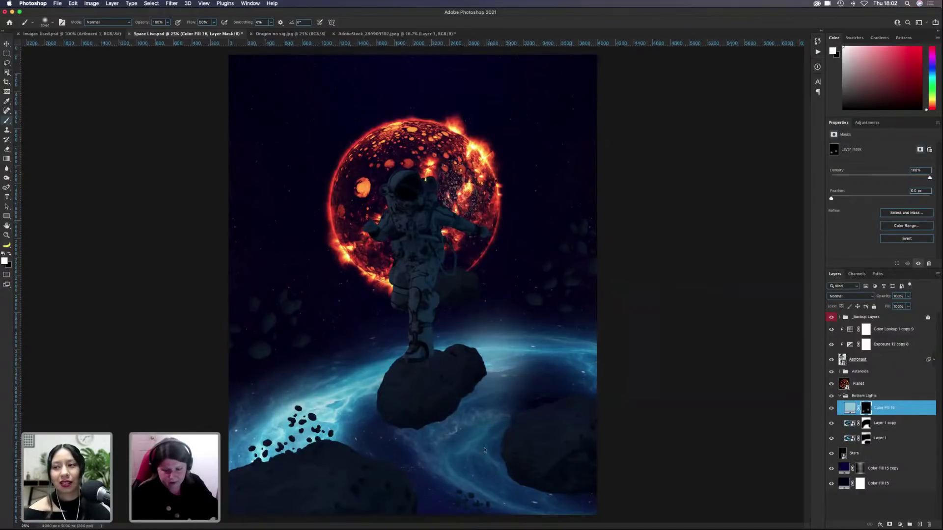
{"action": "left_click_drag", "start_coordinate": [465, 448], "coordinate": [496, 448]}
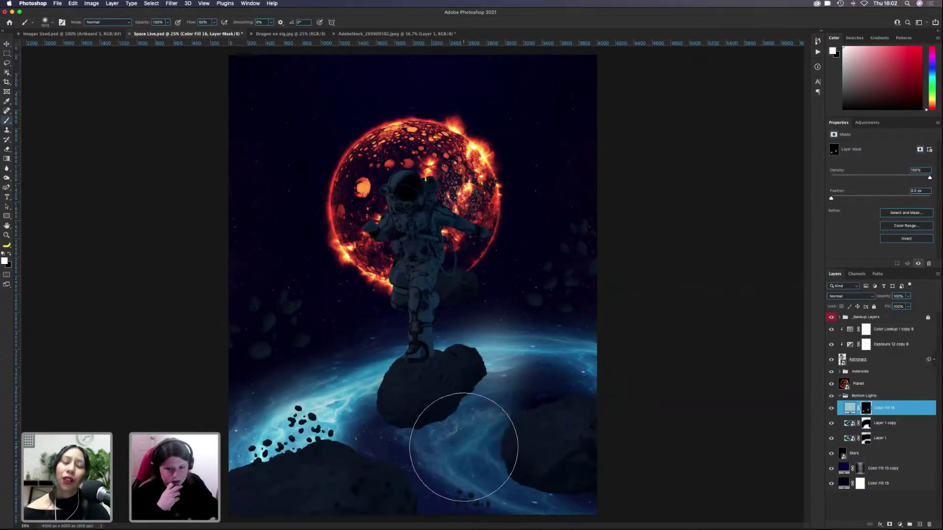
{"action": "left_click_drag", "start_coordinate": [464, 447], "coordinate": [558, 473]}
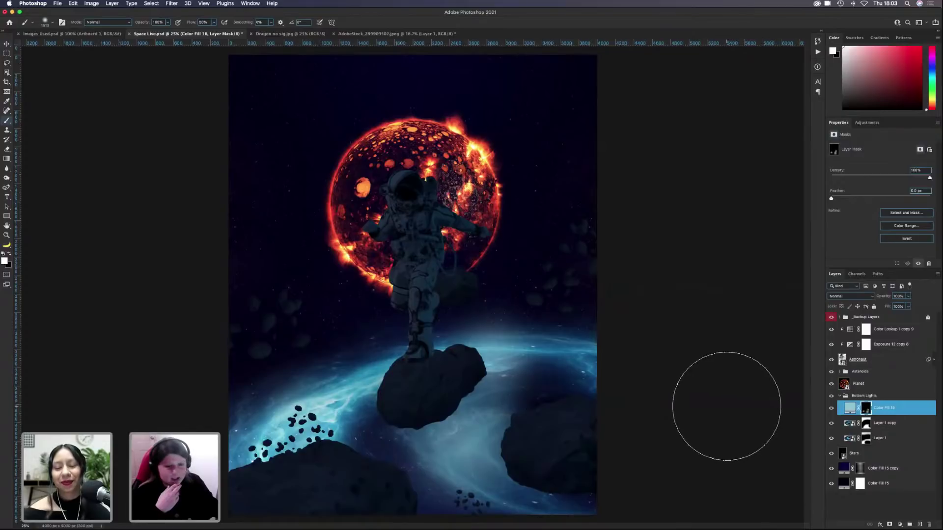
Step: Set the color fill layer's blend mode to Soft Light and compare the image with the layer hidden and shown
{"action": "left_click", "coordinate": [859, 297]}
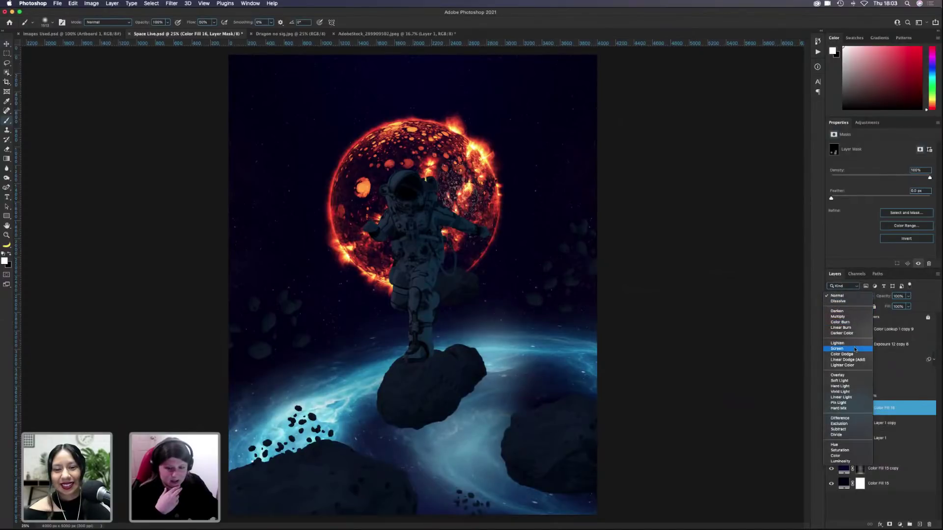
{"action": "left_click", "coordinate": [839, 381]}
{"action": "left_click", "coordinate": [831, 409]}
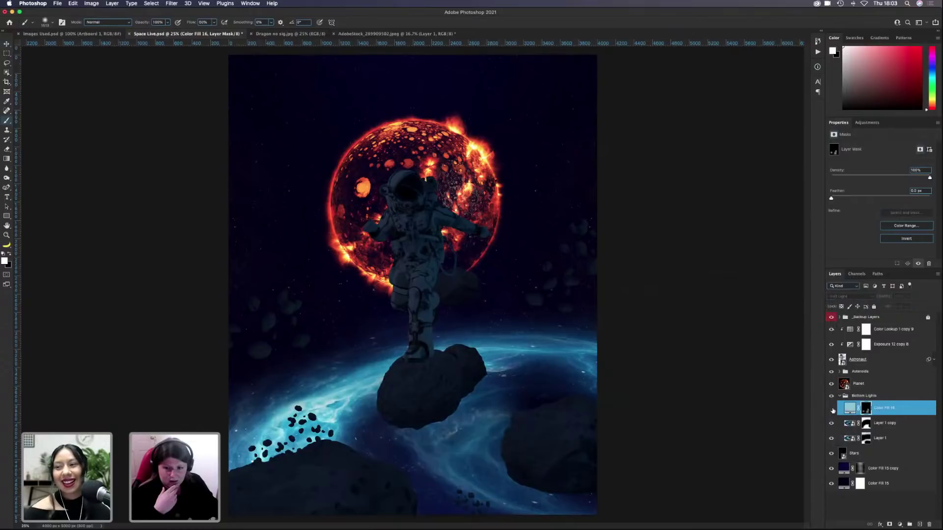
{"action": "left_click", "coordinate": [831, 409]}
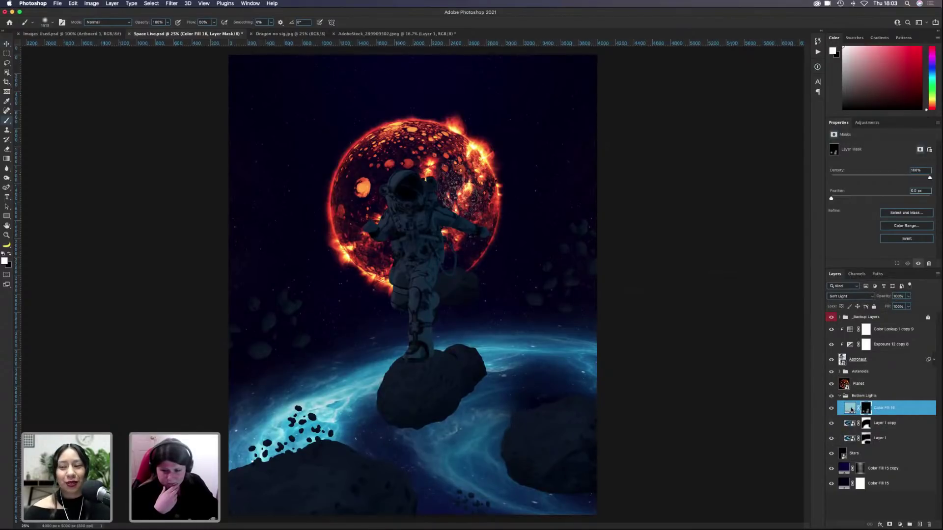
Step: Recolor the Soft Light fill to a deeper teal with saturation 69% and brightness 73%
{"action": "double_click", "coordinate": [850, 408]}
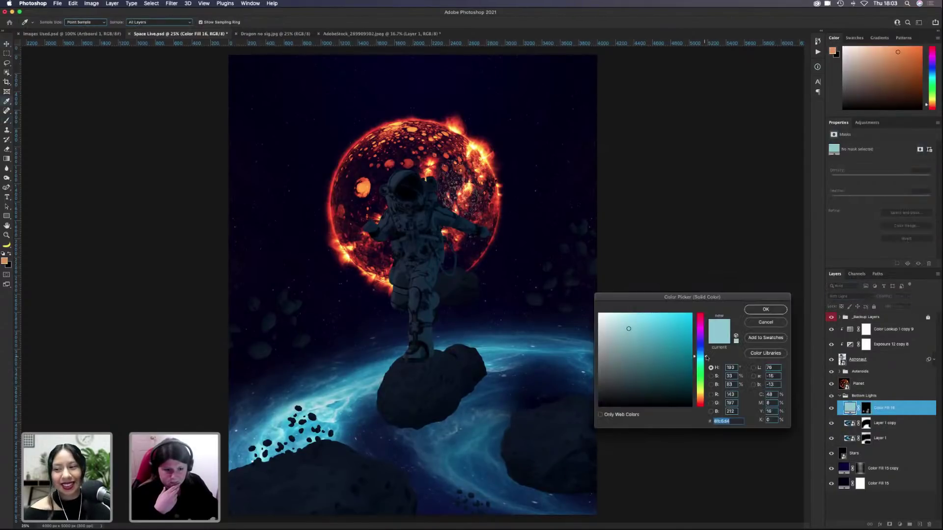
{"action": "left_click_drag", "start_coordinate": [706, 358], "coordinate": [706, 354]}
{"action": "left_click", "coordinate": [663, 337]}
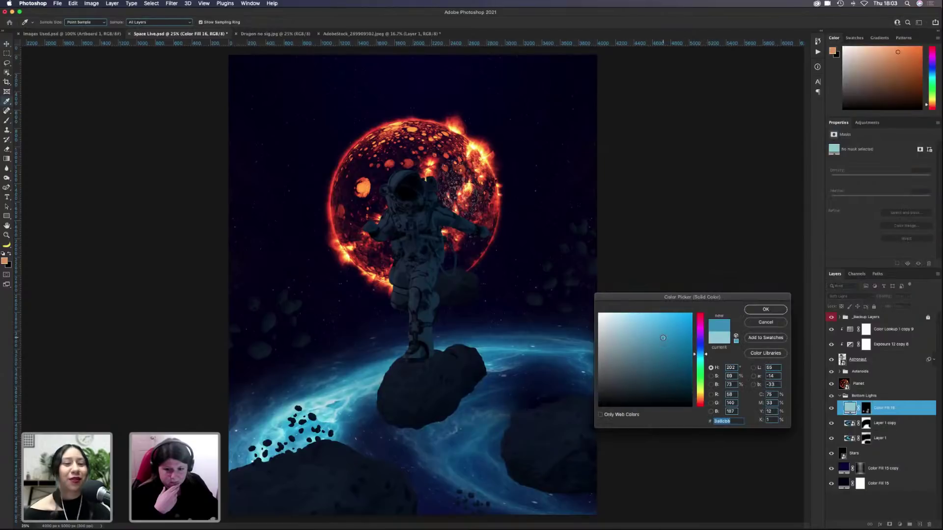
{"action": "left_click", "coordinate": [705, 358]}
{"action": "left_click", "coordinate": [706, 355]}
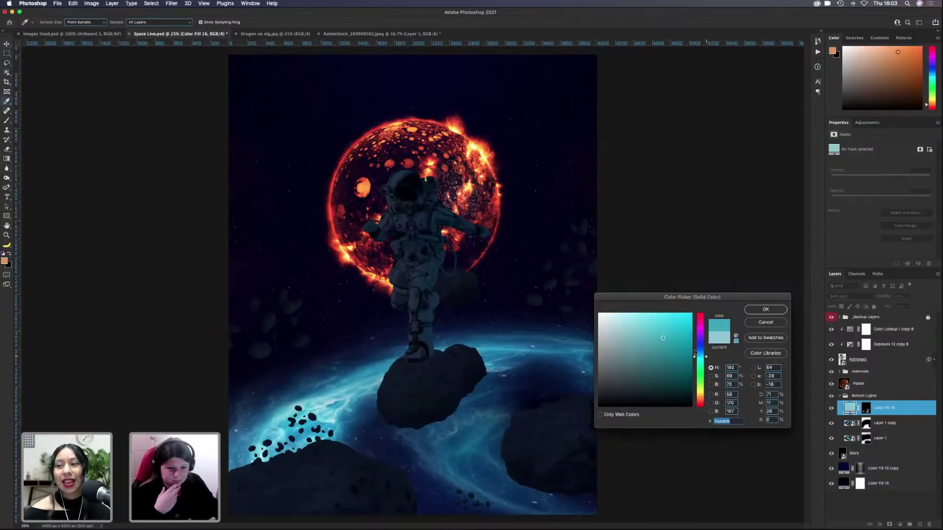
{"action": "left_click", "coordinate": [766, 309]}
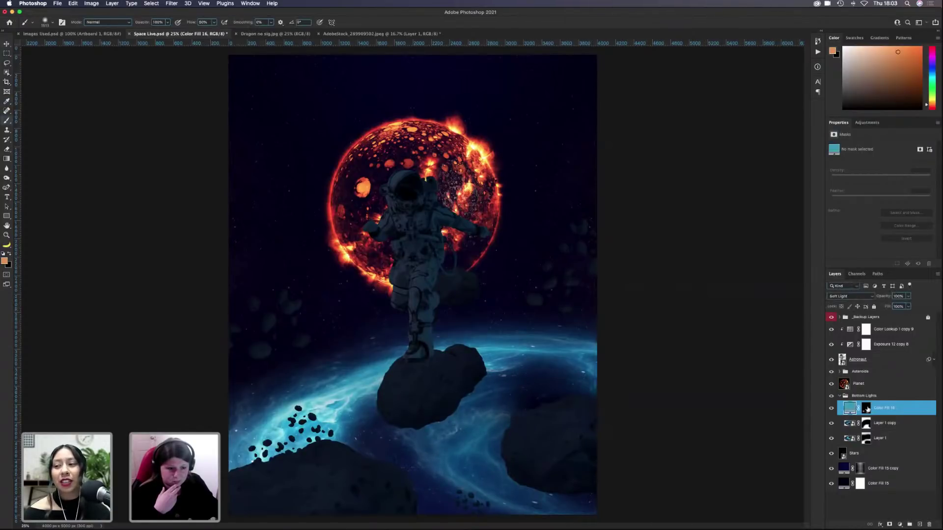
Step: Paint more white on the fill's mask over the nebula rim on both sides of the astronaut's asteroid, leaving the brush when finished
{"action": "left_click", "coordinate": [866, 409]}
{"action": "key", "text": "d"}
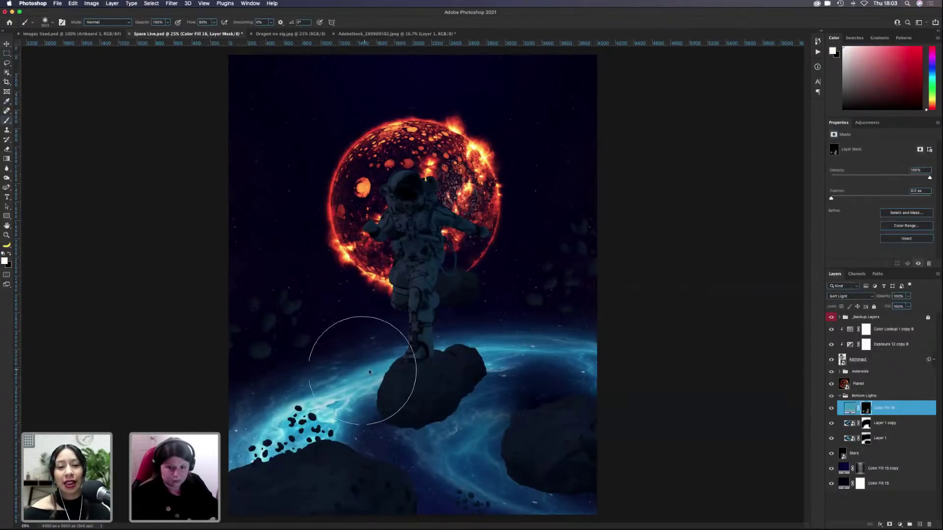
{"action": "mouse_move", "coordinate": [361, 366]}
{"action": "left_mouse_down"}
{"action": "mouse_move", "coordinate": [387, 366]}
{"action": "mouse_move", "coordinate": [375, 302]}
{"action": "mouse_move", "coordinate": [393, 362]}
{"action": "left_mouse_up"}
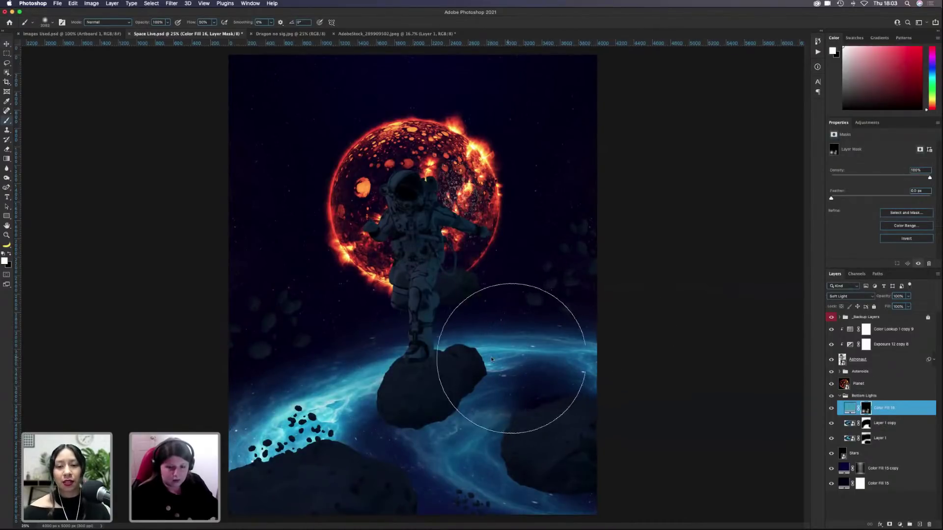
{"action": "left_click_drag", "start_coordinate": [515, 347], "coordinate": [493, 347]}
{"action": "left_click_drag", "start_coordinate": [327, 390], "coordinate": [359, 391]}
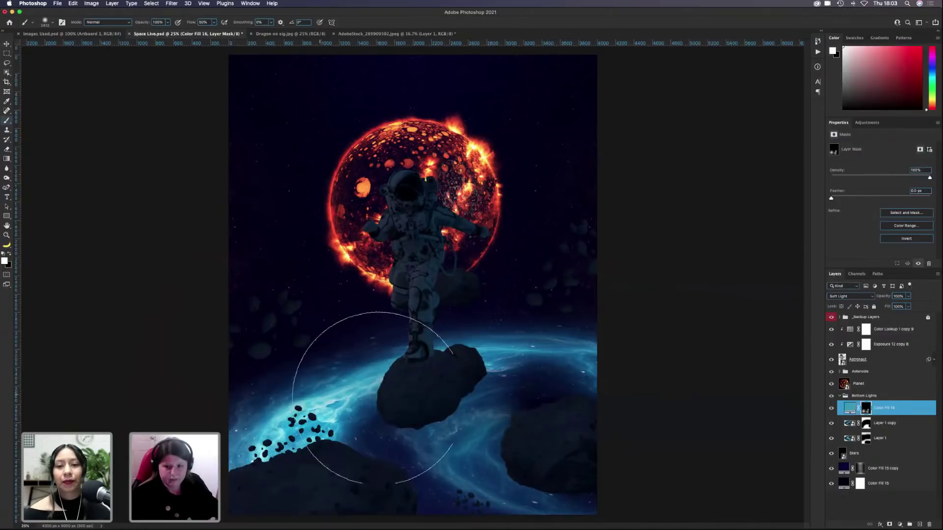
{"action": "key", "text": "v"}
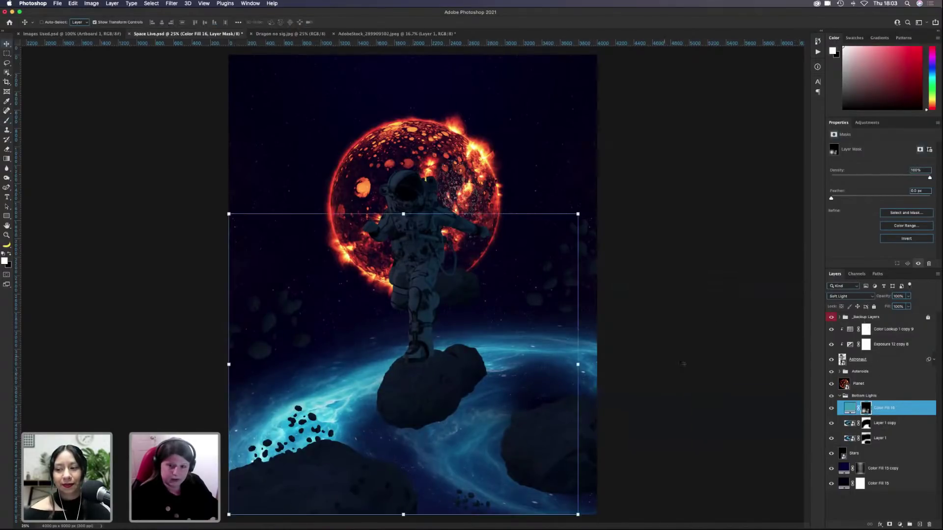
{"action": "left_click", "coordinate": [884, 506]}
{"action": "left_click", "coordinate": [891, 440]}
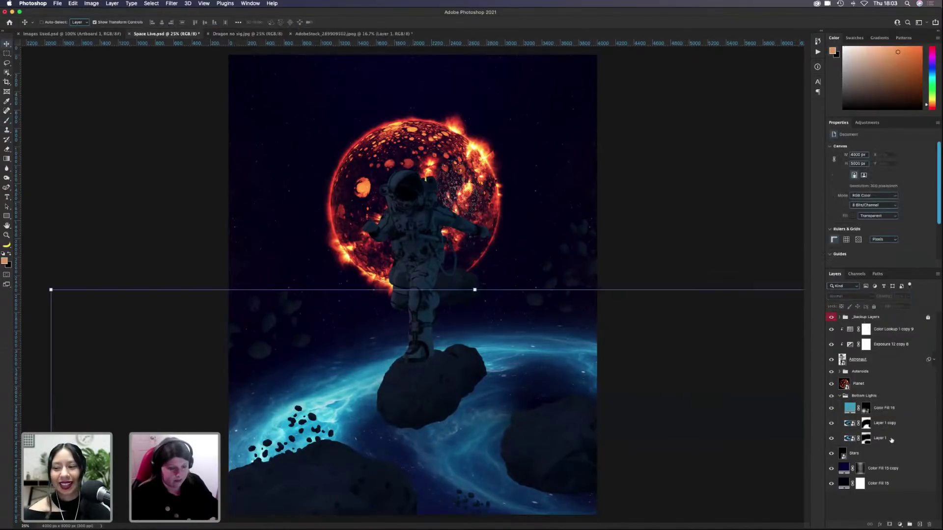
{"action": "left_click", "coordinate": [891, 423]}
{"action": "left_click", "coordinate": [876, 408]}
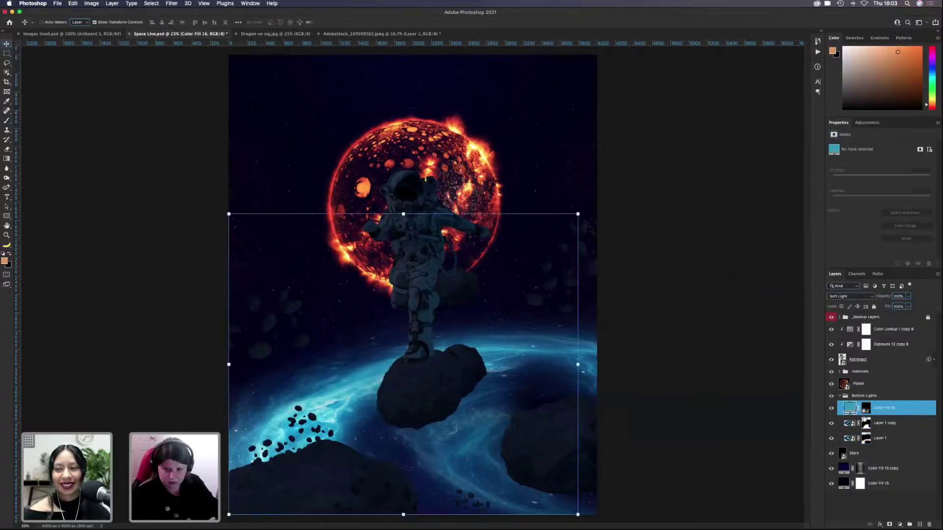
{"action": "left_click", "coordinate": [745, 409]}
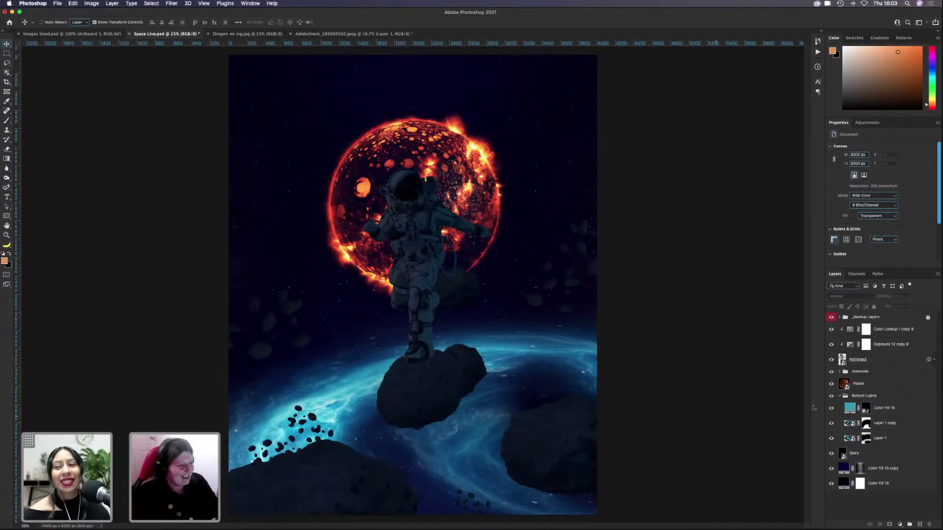
{"action": "left_click", "coordinate": [885, 386]}
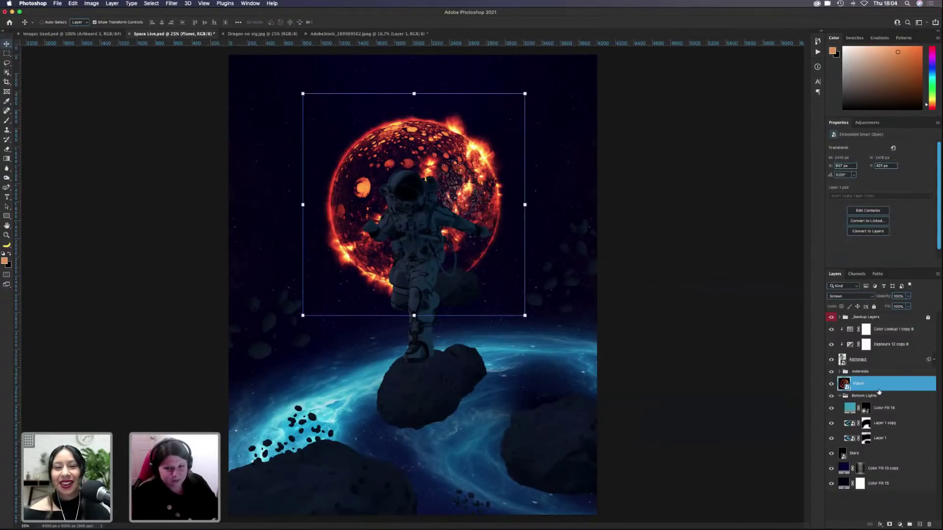
{"action": "left_click", "coordinate": [879, 501]}
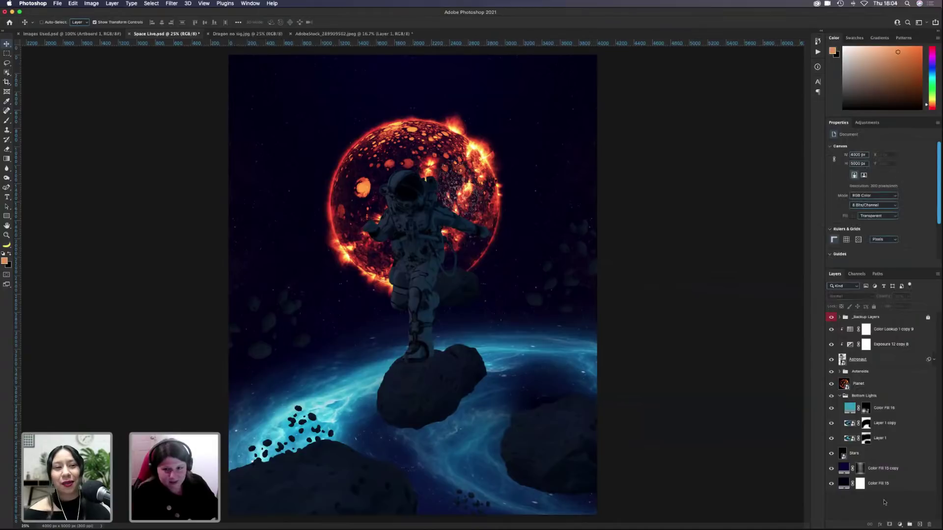
{"action": "left_click", "coordinate": [880, 385]}
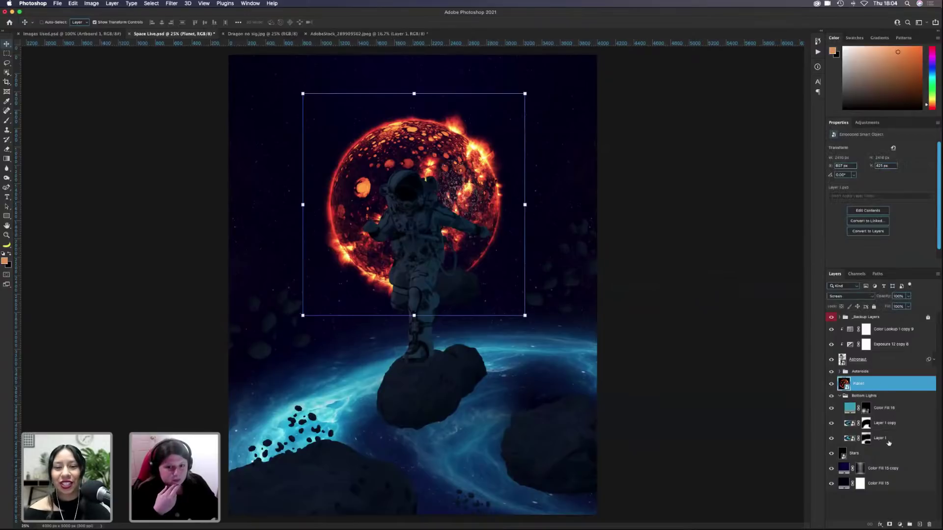
{"action": "left_click", "coordinate": [892, 510]}
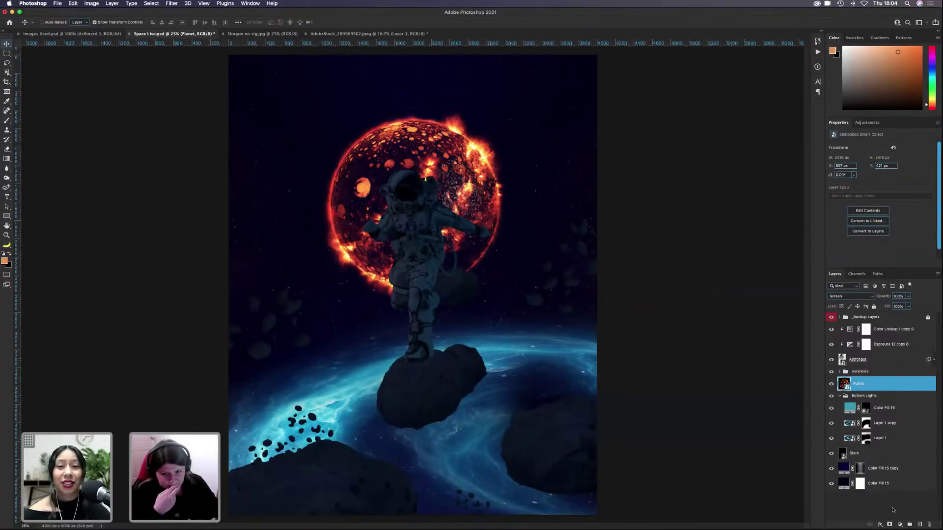
Step: Scale the Planet layer down to about 2287 px square, keeping it behind the astronaut's upper body
{"action": "left_click", "coordinate": [888, 388]}
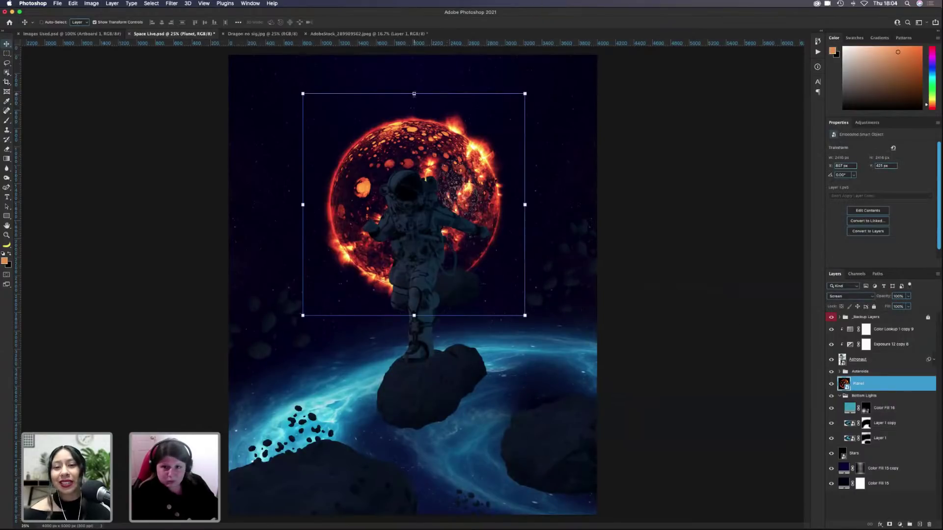
{"action": "left_click_drag", "start_coordinate": [414, 94], "coordinate": [414, 104]}
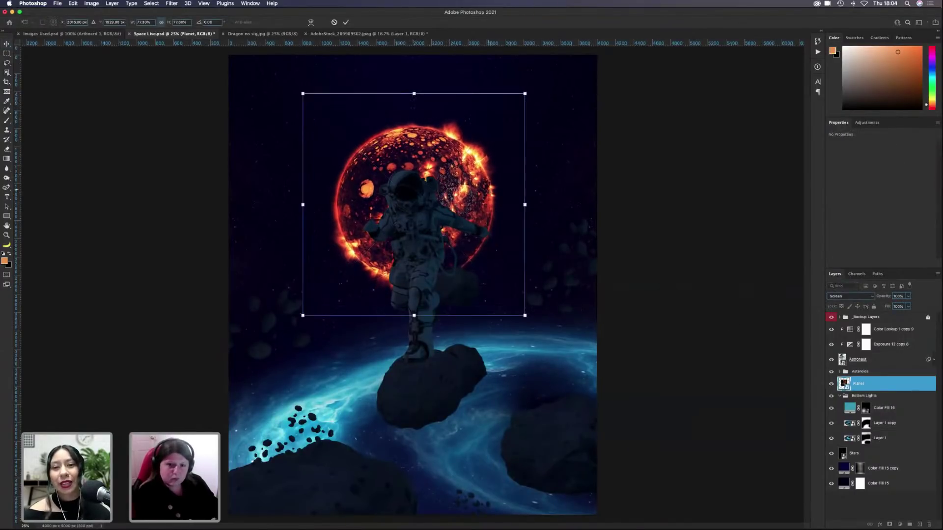
{"action": "key", "text": "Return"}
{"action": "left_click_drag", "start_coordinate": [489, 201], "coordinate": [489, 193]}
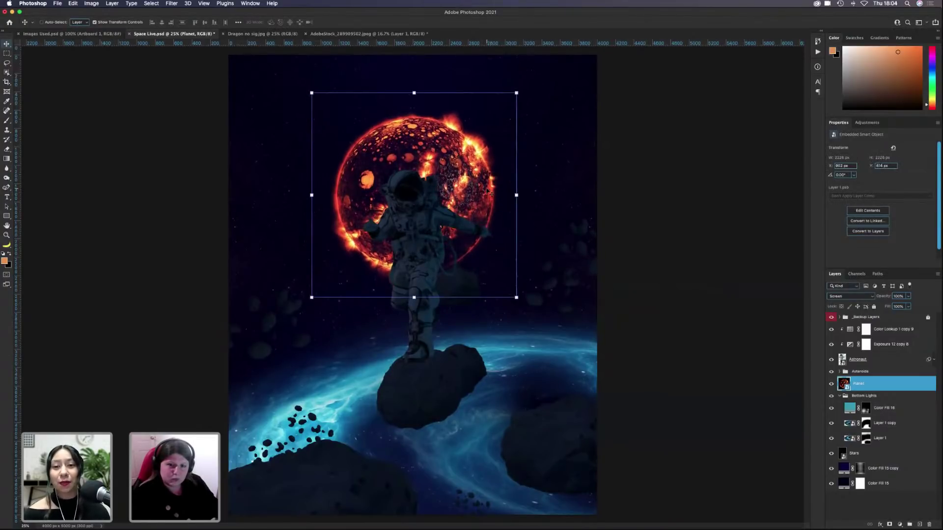
{"action": "key", "text": "super+z"}
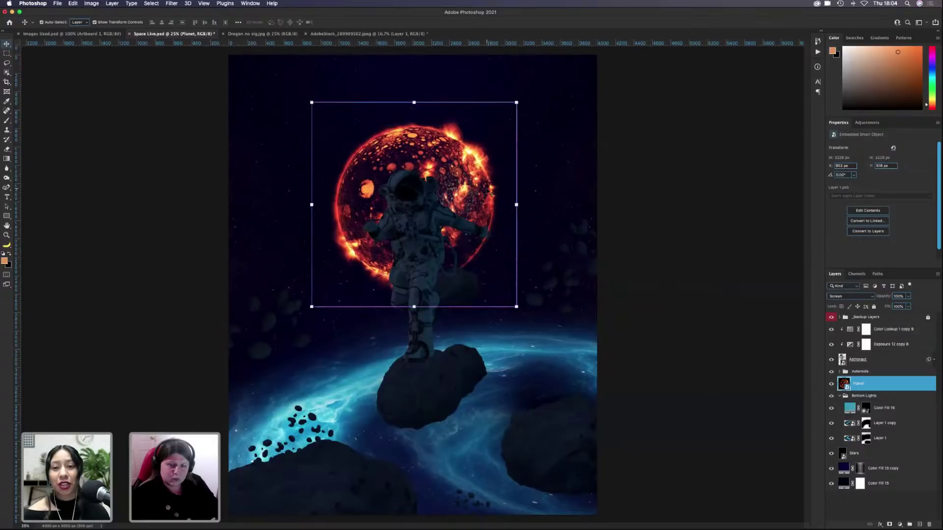
{"action": "left_click_drag", "start_coordinate": [515, 204], "coordinate": [518, 199]}
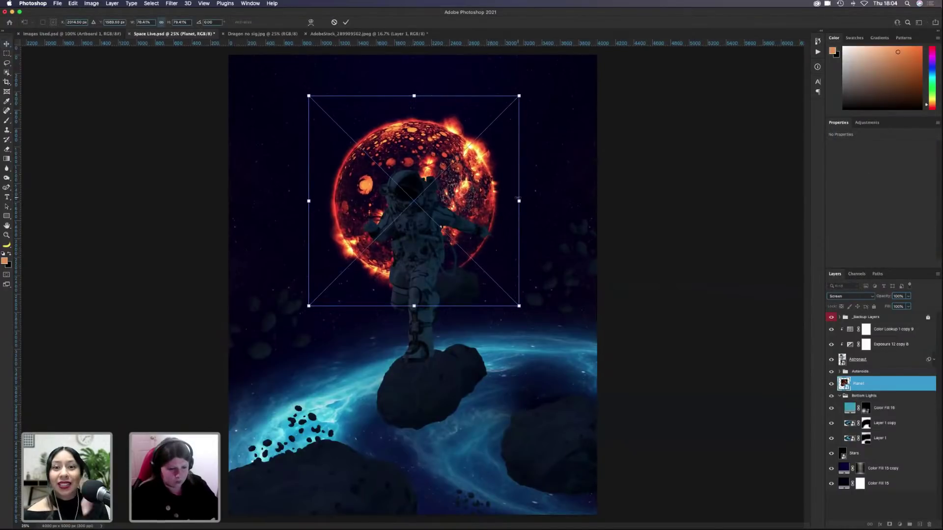
{"action": "key", "text": "Return"}
{"action": "left_click", "coordinate": [874, 505]}
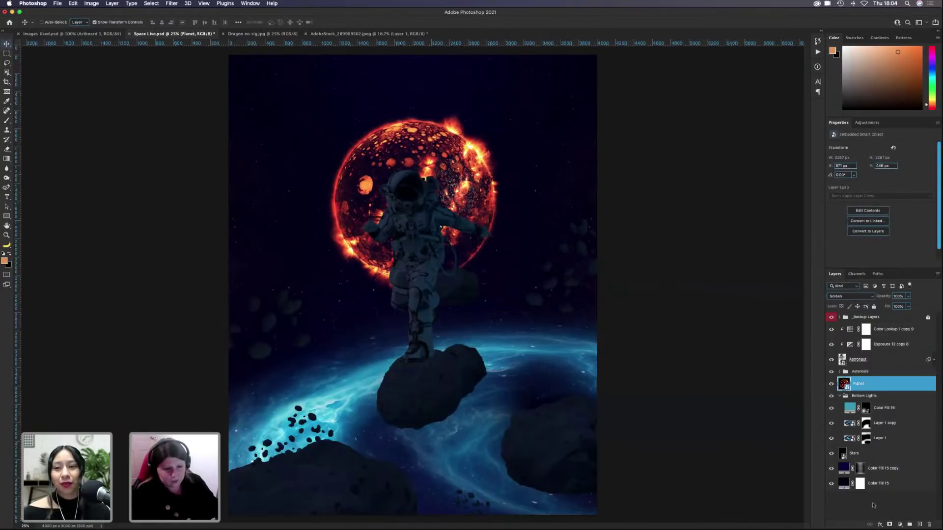
Step: Add an orange #e79446 solid color fill layer above the Planet layer and invert its mask to black
{"action": "left_click", "coordinate": [878, 383]}
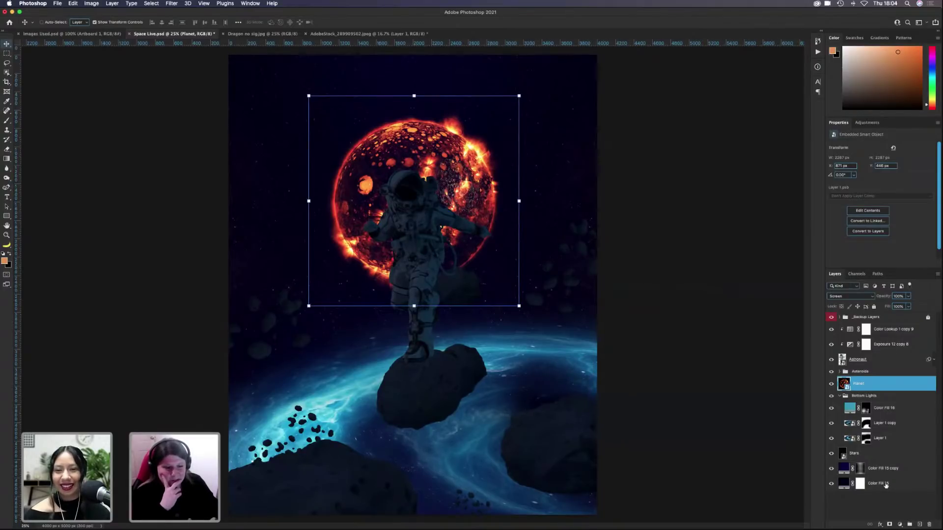
{"action": "left_click", "coordinate": [900, 524]}
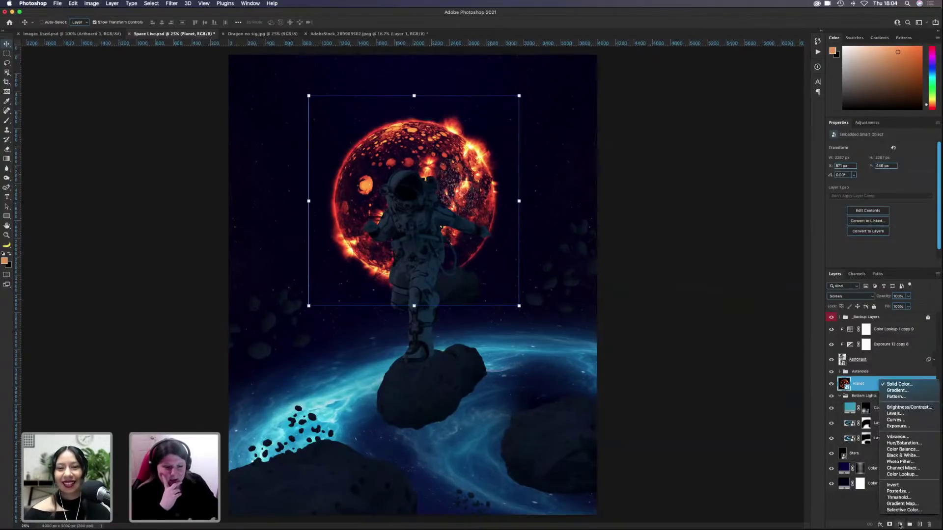
{"action": "left_click", "coordinate": [899, 384]}
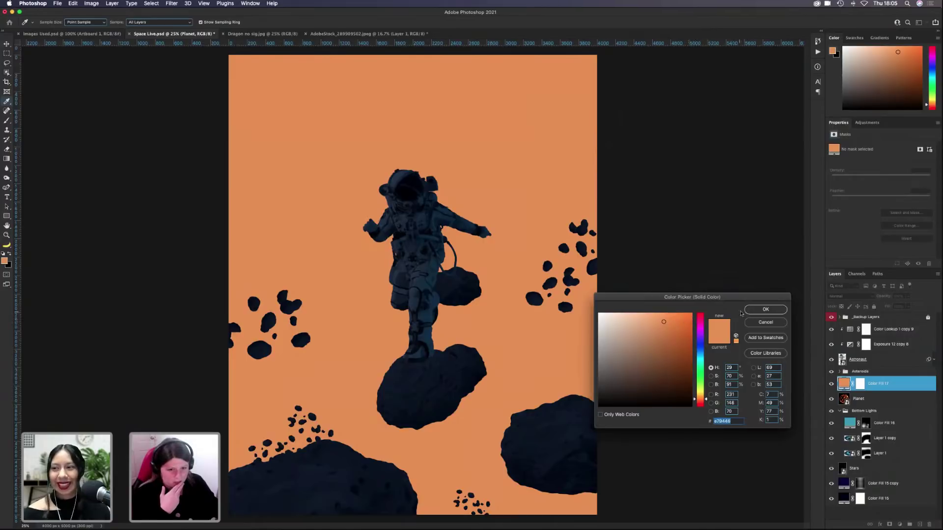
{"action": "left_click", "coordinate": [765, 309]}
{"action": "left_click", "coordinate": [860, 384]}
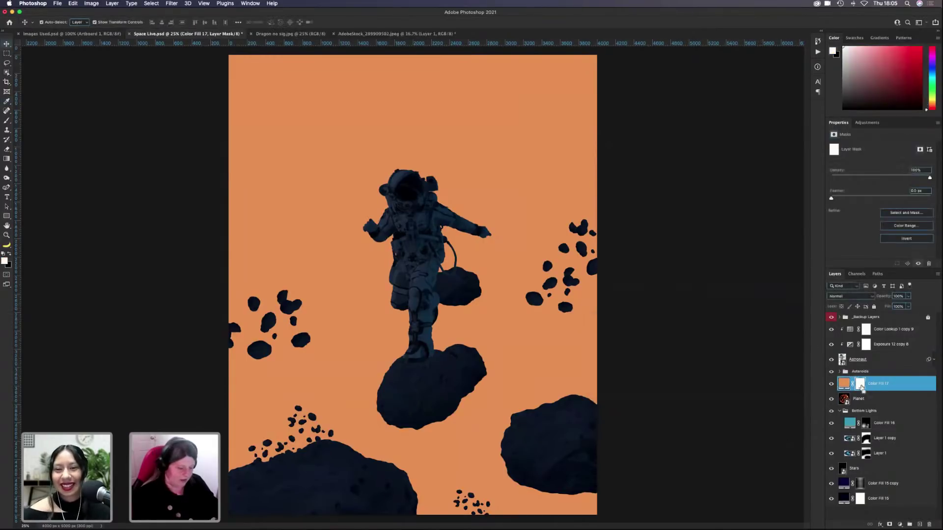
{"action": "key", "text": "super+i"}
Step: Set the flattened brush to about 3040 px with 100% hardness and 100% flow, and try one white stamp across the planet on the mask
{"action": "key", "text": "b"}
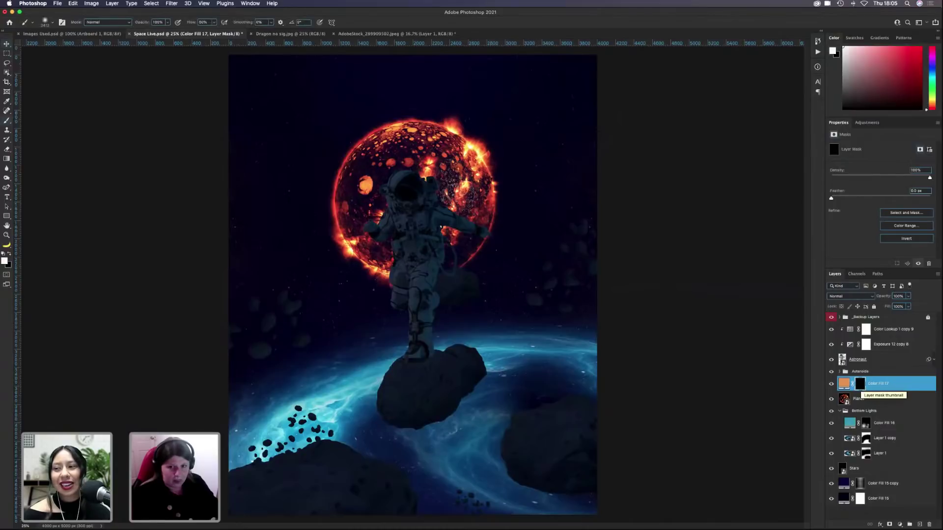
{"action": "right_click", "coordinate": [407, 193]}
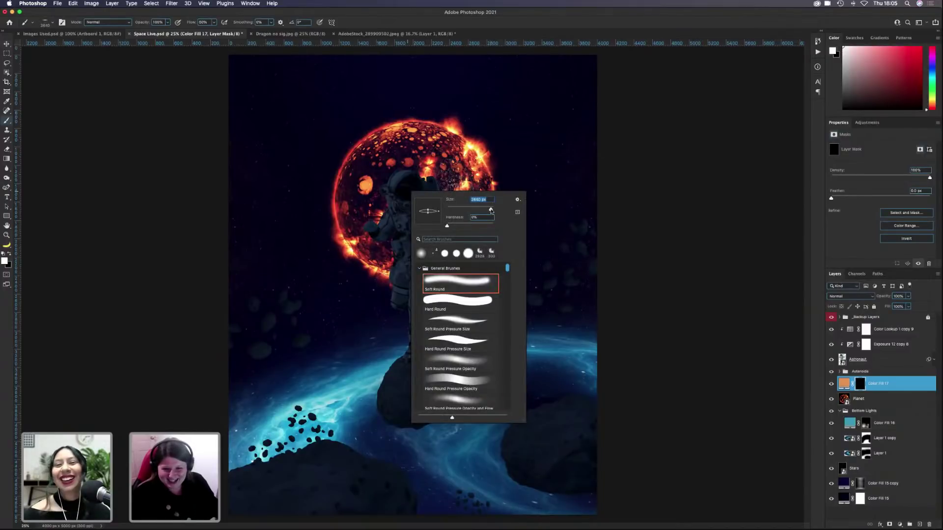
{"action": "key", "text": "Return"}
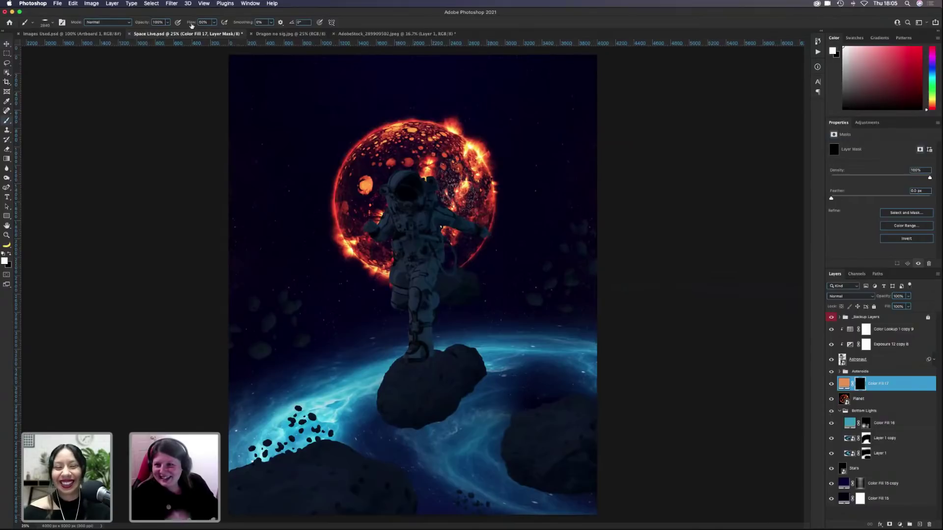
{"action": "left_click_drag", "start_coordinate": [191, 22], "coordinate": [445, 39]}
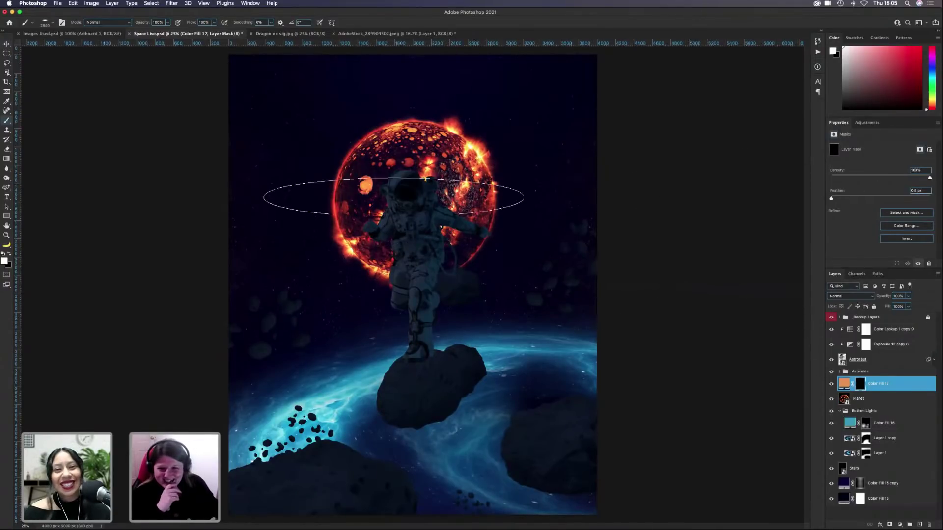
{"action": "mouse_move", "coordinate": [414, 213]}
{"action": "left_mouse_down"}
{"action": "mouse_move", "coordinate": [429, 212]}
{"action": "mouse_move", "coordinate": [401, 216]}
{"action": "left_mouse_up"}
{"action": "right_click", "coordinate": [401, 216]}
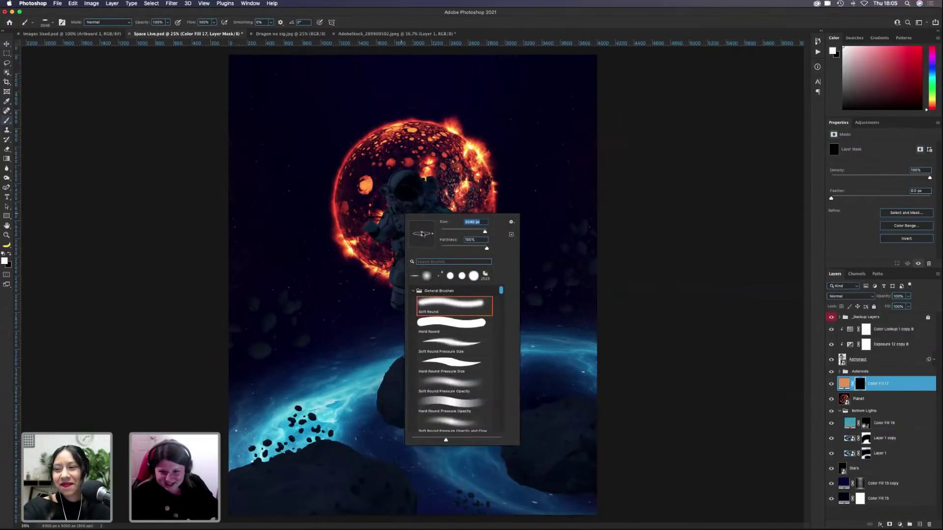
{"action": "left_click", "coordinate": [420, 193]}
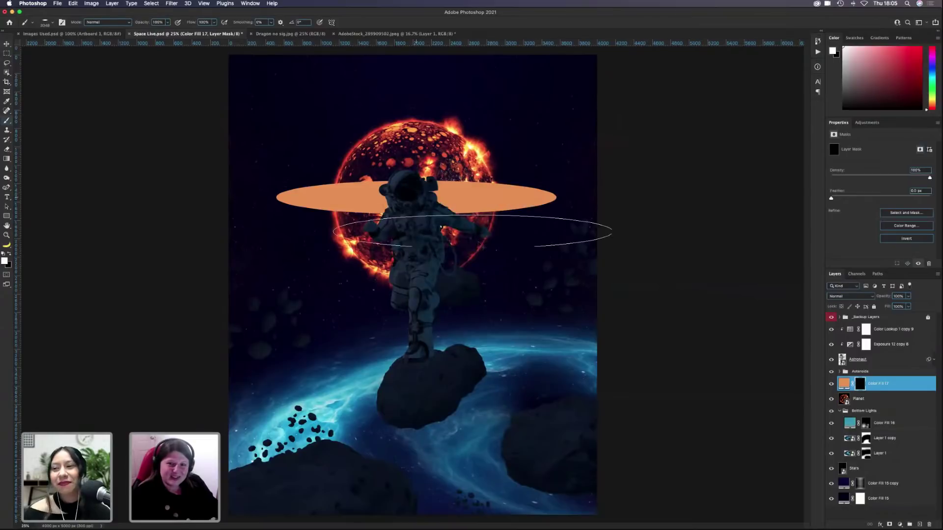
{"action": "key", "text": "super+z"}
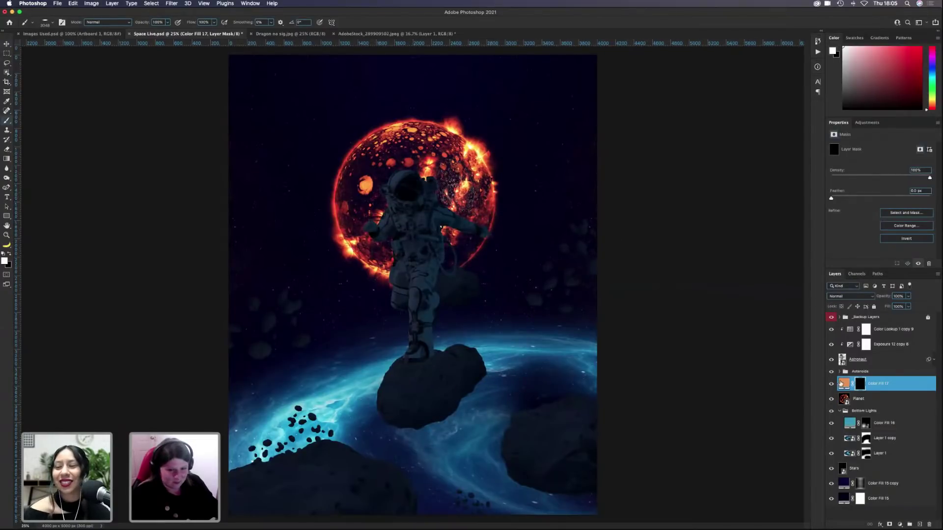
Step: Recolor the fill to a deeper orange and stamp one wide, flat white ellipse on its mask across the planet
{"action": "double_click", "coordinate": [842, 383]}
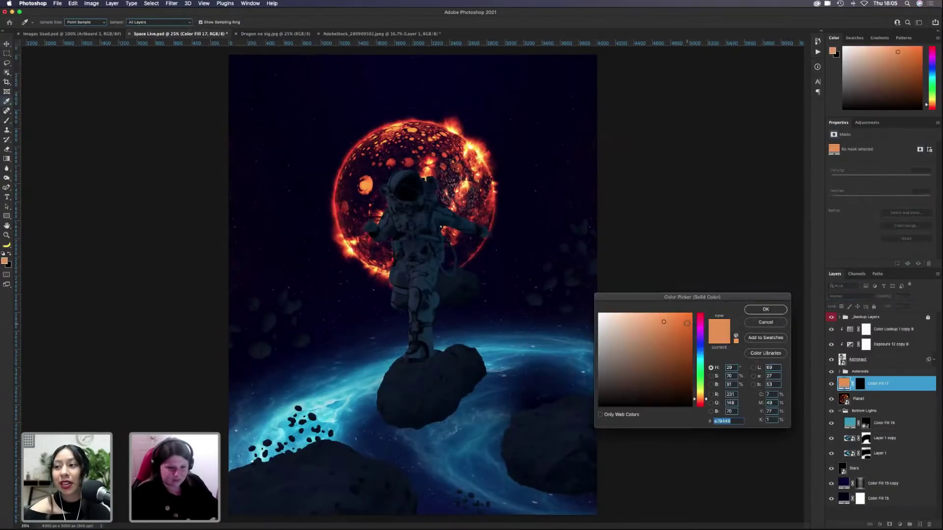
{"action": "left_click", "coordinate": [754, 311]}
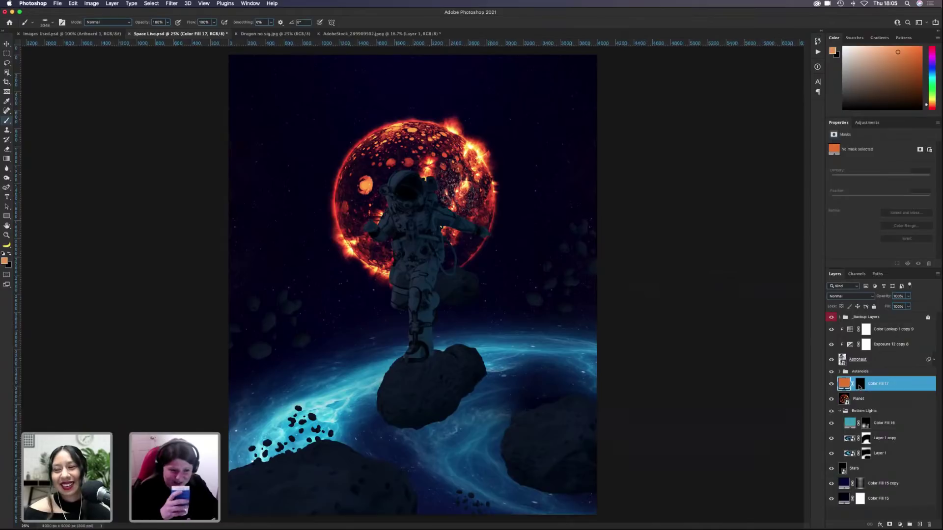
{"action": "left_click", "coordinate": [859, 384]}
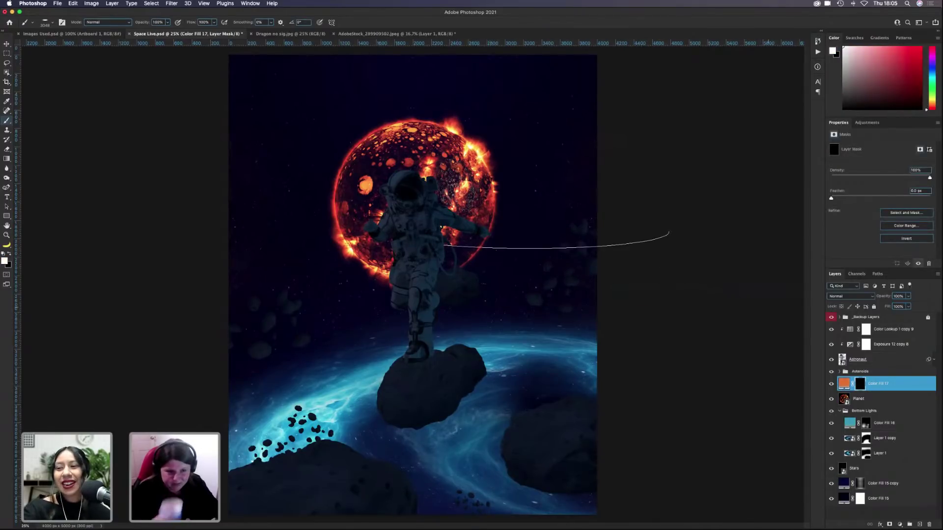
{"action": "right_click", "coordinate": [417, 207]}
{"action": "mouse_move", "coordinate": [448, 231]}
{"action": "left_mouse_down"}
{"action": "mouse_move", "coordinate": [463, 231]}
{"action": "mouse_move", "coordinate": [447, 231]}
{"action": "left_mouse_up"}
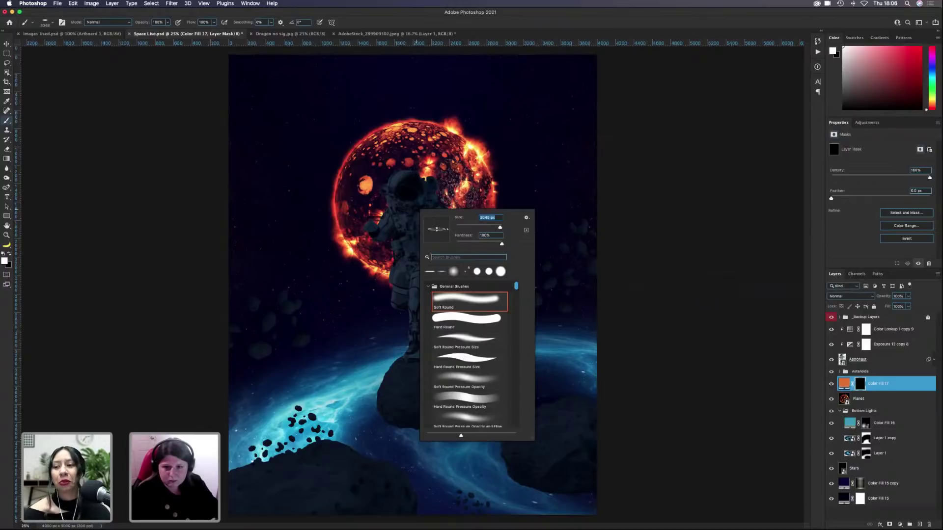
{"action": "left_click_drag", "start_coordinate": [448, 230], "coordinate": [447, 230]}
{"action": "left_click", "coordinate": [413, 214]}
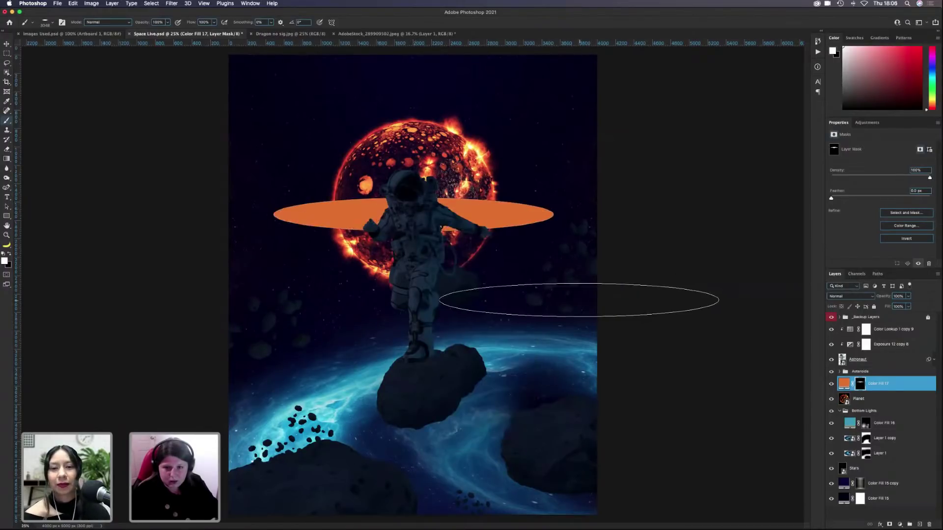
Step: Transform the fill's mask to shift the orange ellipse slightly up and left behind the astronaut
{"action": "key", "text": "v"}
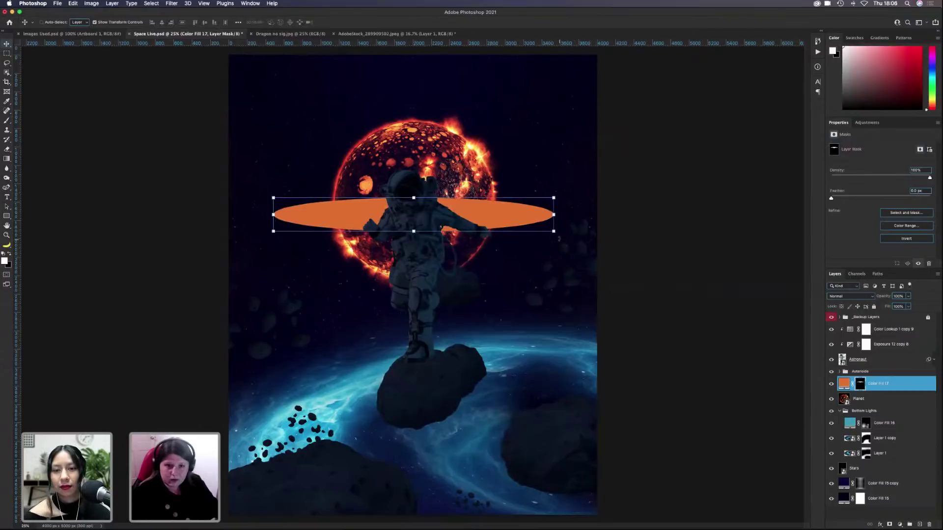
{"action": "key", "text": "super+t"}
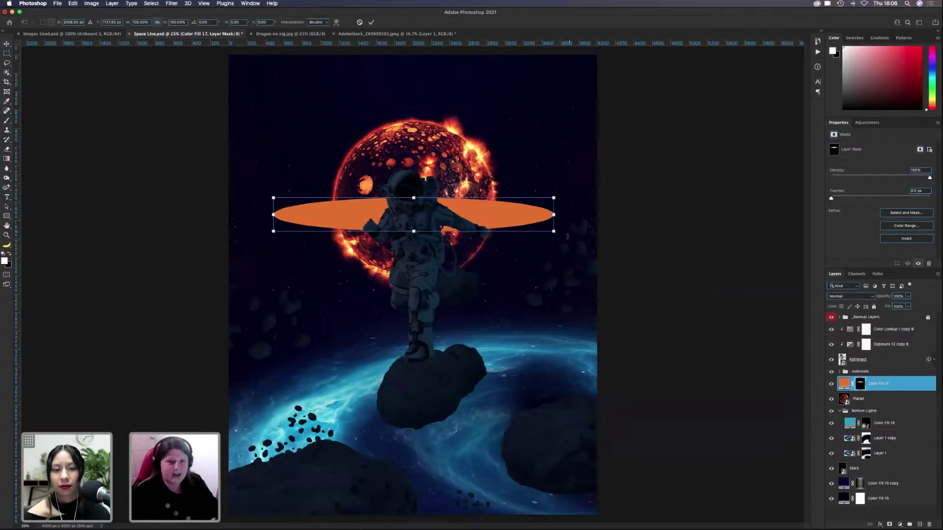
{"action": "left_click_drag", "start_coordinate": [522, 217], "coordinate": [514, 213]}
{"action": "key", "text": "Return"}
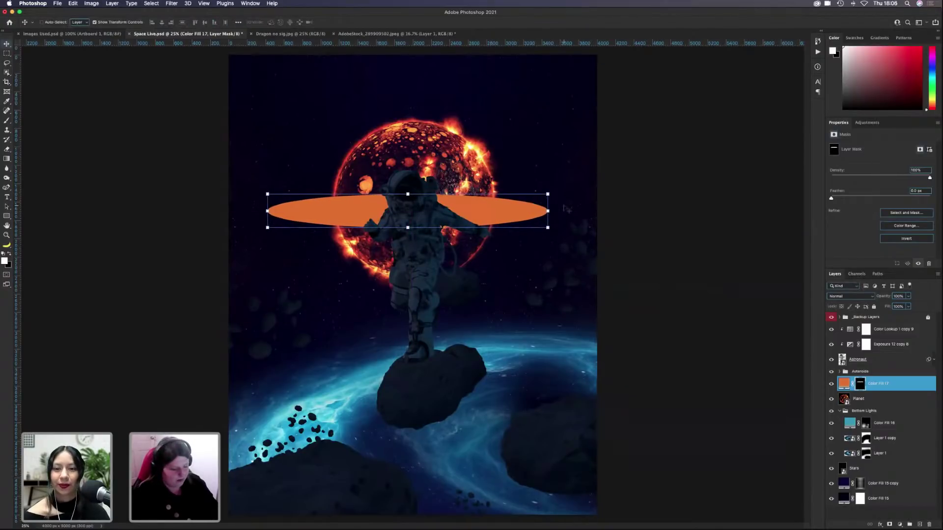
Step: Hide the Astronaut layer and move the orange ellipse slightly up over the planet's middle
{"action": "key", "text": "super+equal"}
{"action": "key", "text": "super+equal"}
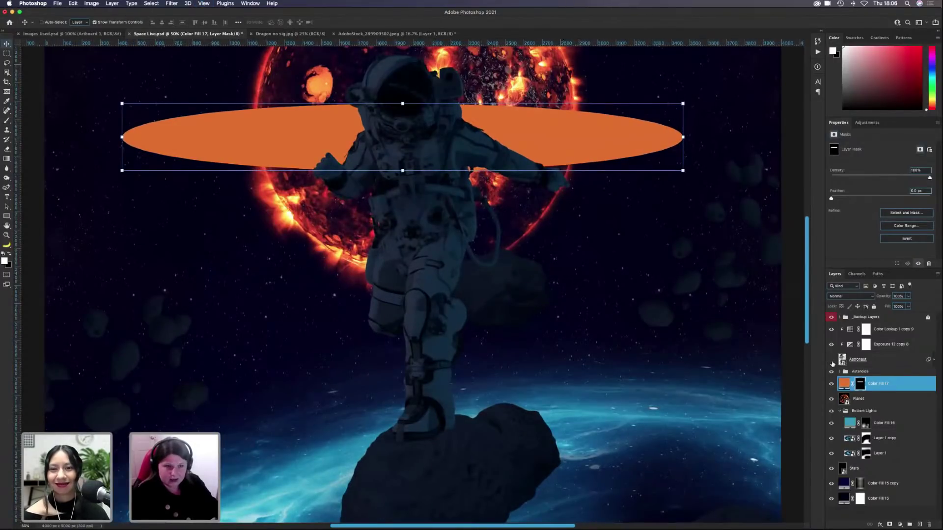
{"action": "left_click", "coordinate": [831, 360]}
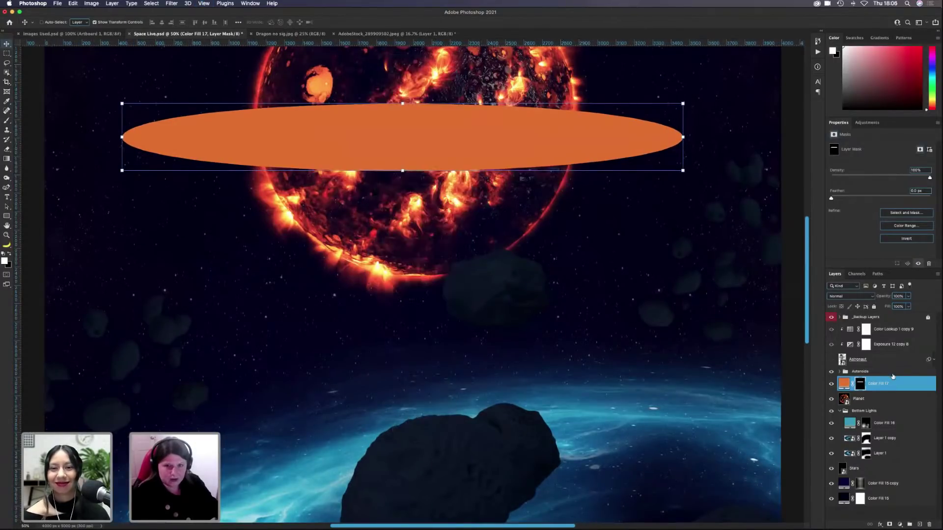
{"action": "scroll", "coordinate": [535, 391], "scroll_direction": "up", "scroll_amount": 4}
{"action": "scroll", "coordinate": [493, 227], "scroll_direction": "up", "scroll_amount": 2}
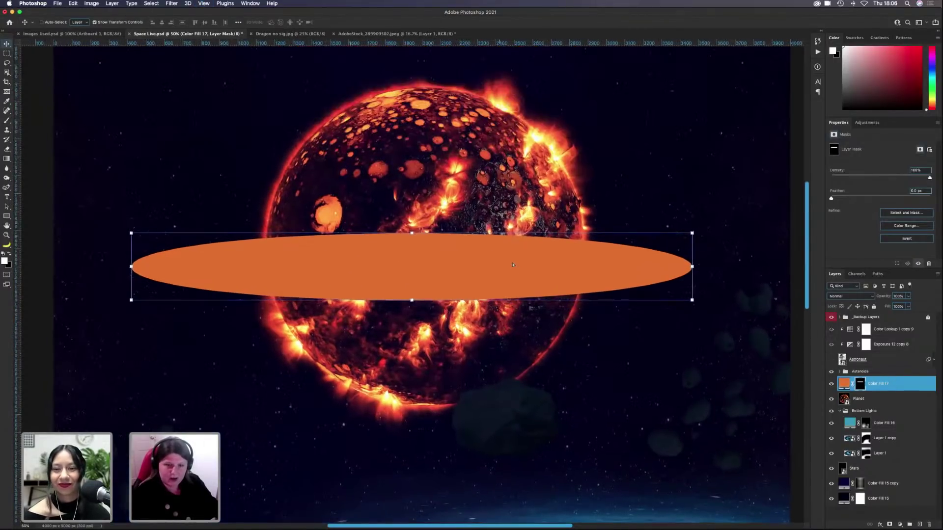
{"action": "left_click_drag", "start_coordinate": [513, 262], "coordinate": [517, 238]}
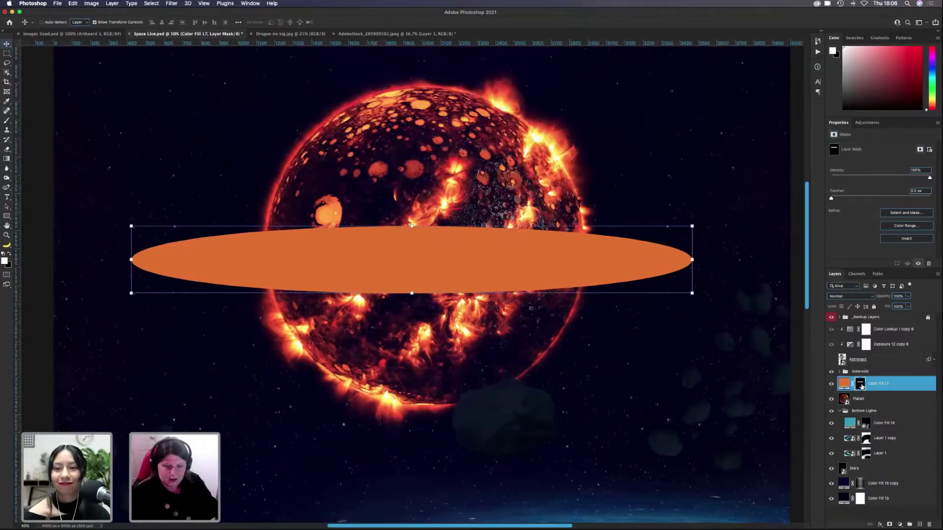
Step: Undo the orange ellipse's moves and its stamp on the mask, leaving the Astronaut layer hidden
{"action": "key", "text": "super+z"}
{"action": "key", "text": "super+z"}
{"action": "key", "text": "super+z"}
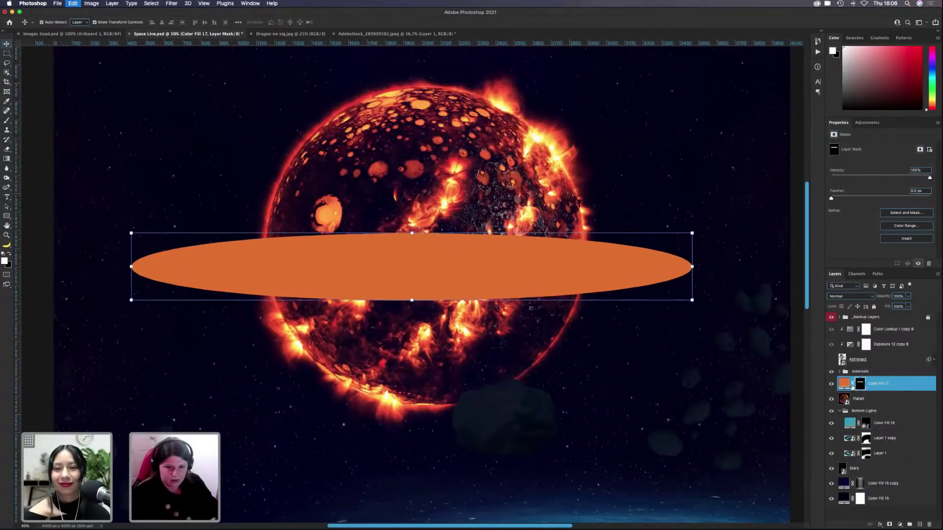
{"action": "key", "text": "super+z"}
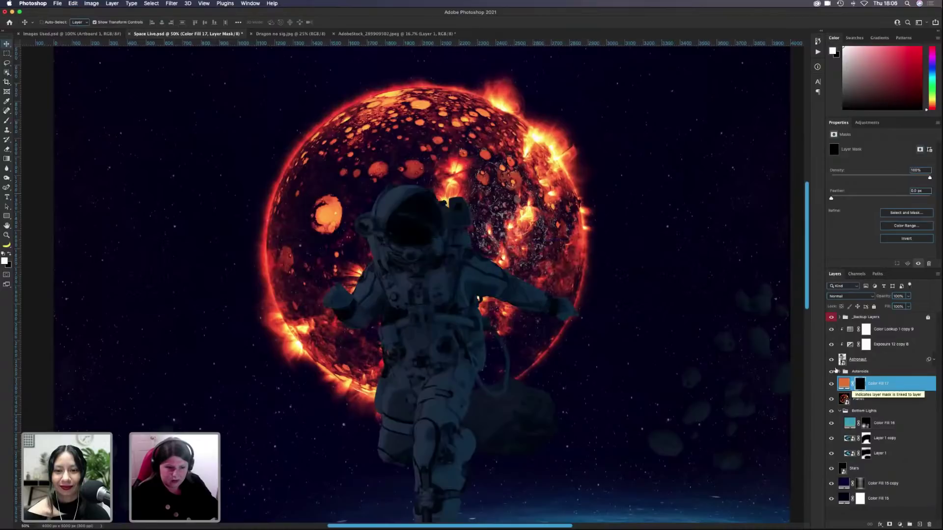
{"action": "key", "text": "super+z"}
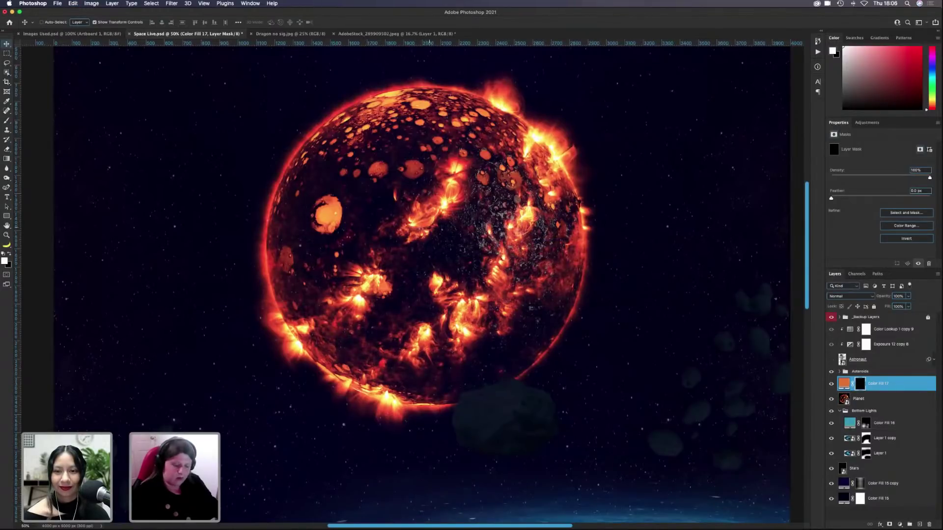
Step: Choose the Soft Round brush and flatten its tip into a thin horizontal ellipse
{"action": "key", "text": "b"}
{"action": "right_click", "coordinate": [404, 227]}
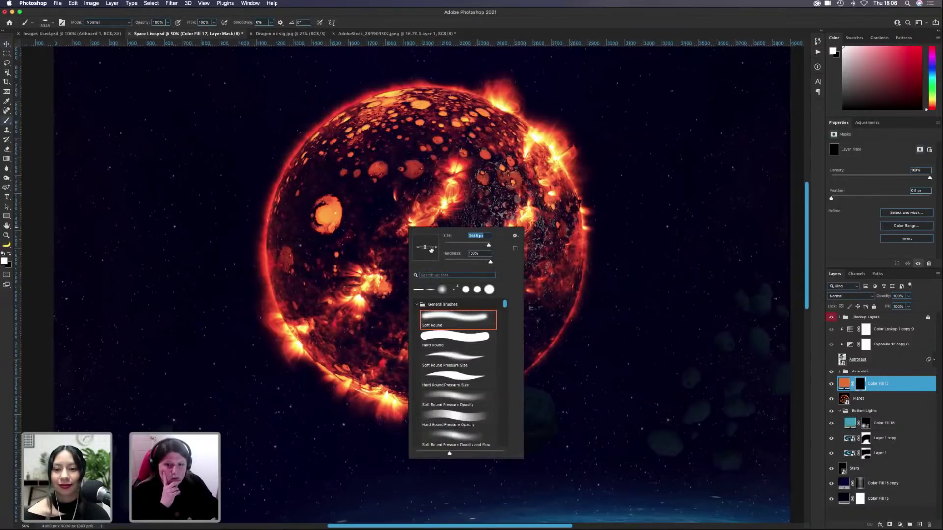
{"action": "left_click", "coordinate": [464, 318]}
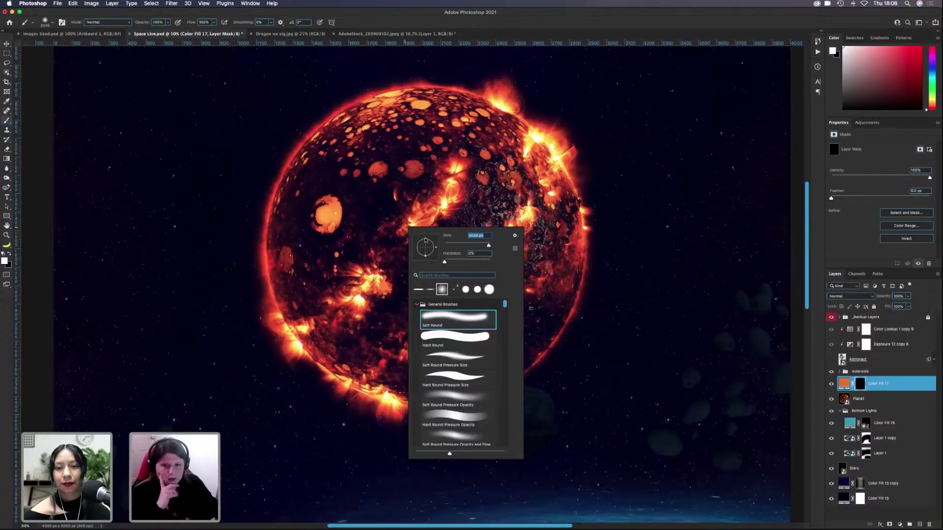
{"action": "mouse_move", "coordinate": [425, 240]}
{"action": "left_mouse_down"}
{"action": "mouse_move", "coordinate": [426, 250]}
{"action": "mouse_move", "coordinate": [433, 237]}
{"action": "mouse_move", "coordinate": [426, 247]}
{"action": "mouse_move", "coordinate": [485, 244]}
{"action": "left_mouse_up"}
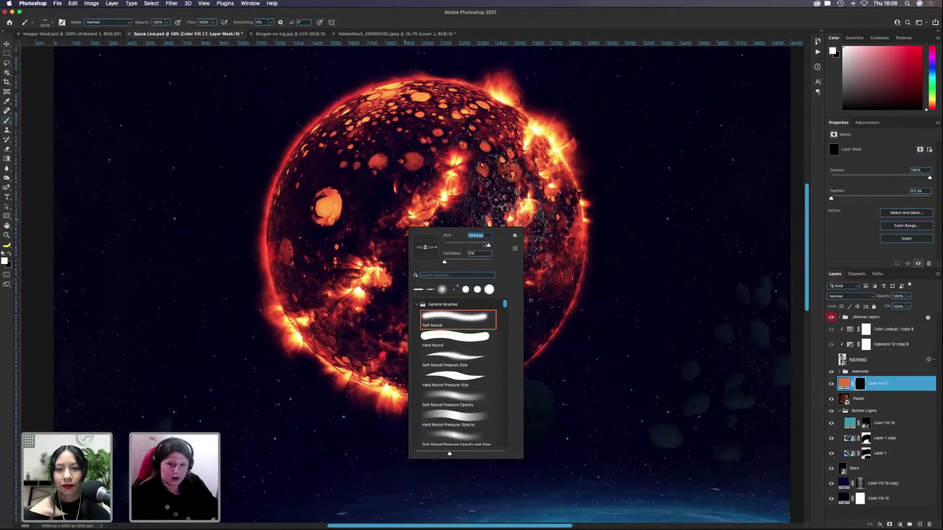
{"action": "key", "text": "Return"}
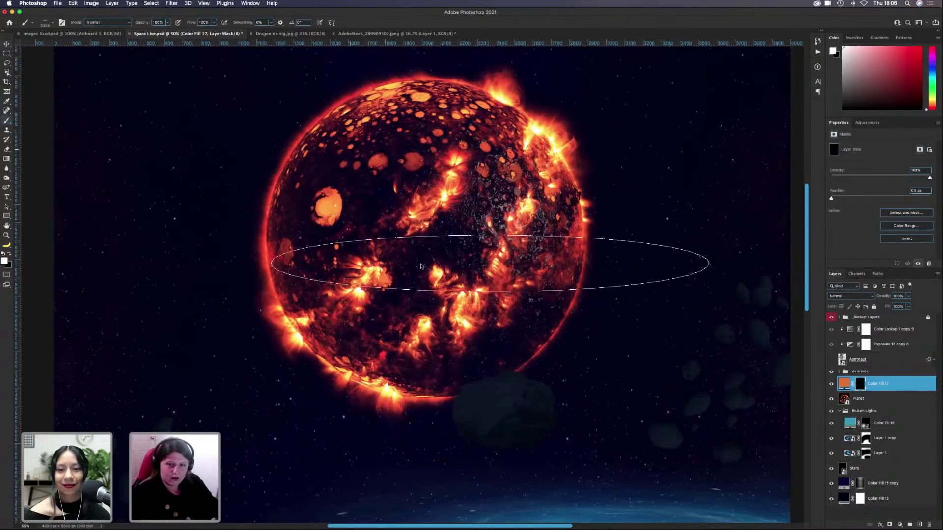
Step: Resize the flattened brush to about 3250 px with a hard edge and stamp one white ellipse on the mask across the planet's middle
{"action": "left_click_drag", "start_coordinate": [422, 259], "coordinate": [442, 253]}
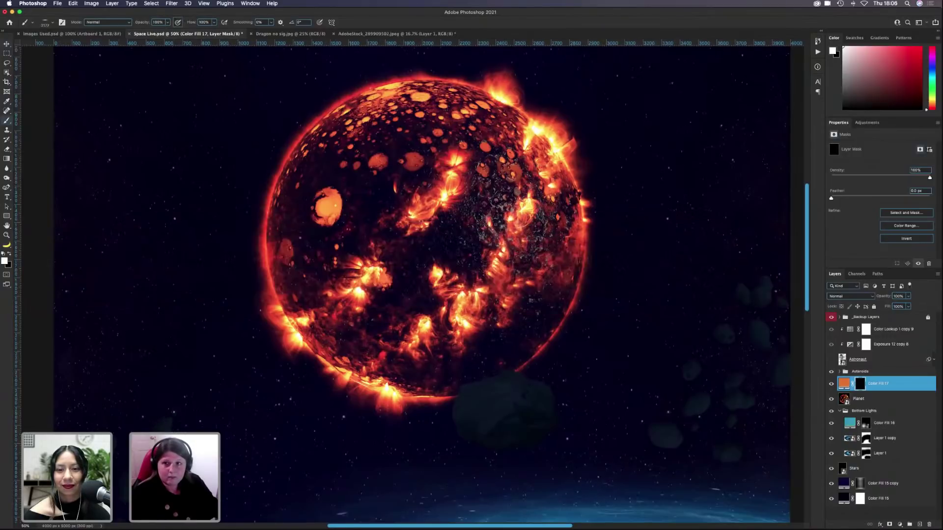
{"action": "left_click_drag", "start_coordinate": [414, 220], "coordinate": [445, 216]}
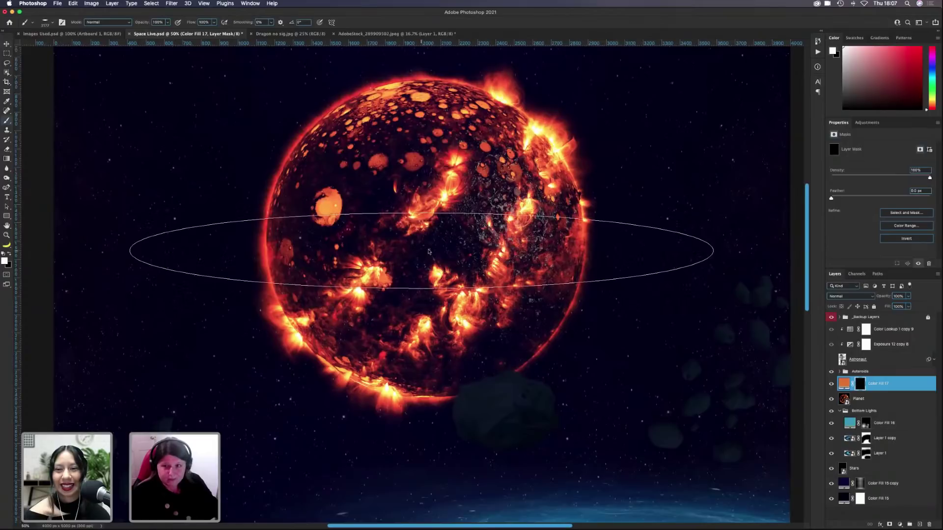
{"action": "left_click_drag", "start_coordinate": [428, 251], "coordinate": [445, 250]}
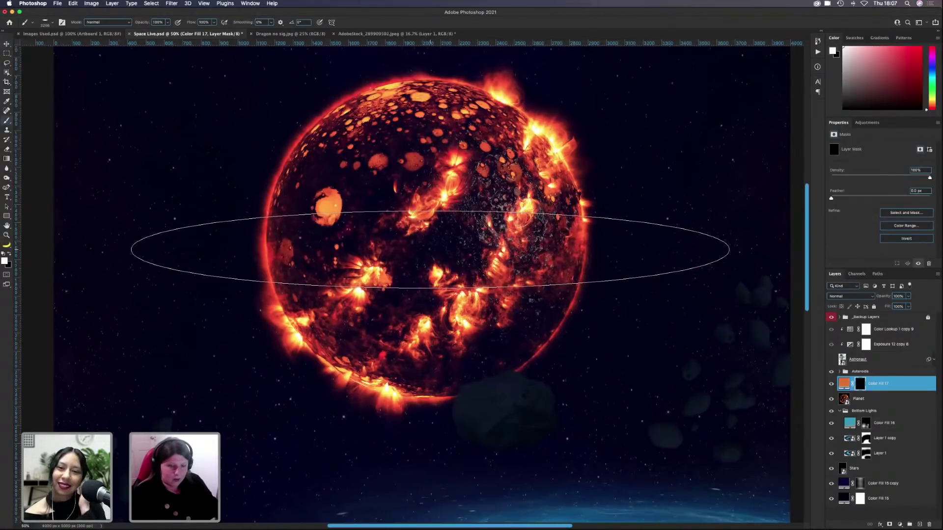
{"action": "left_click", "coordinate": [430, 250]}
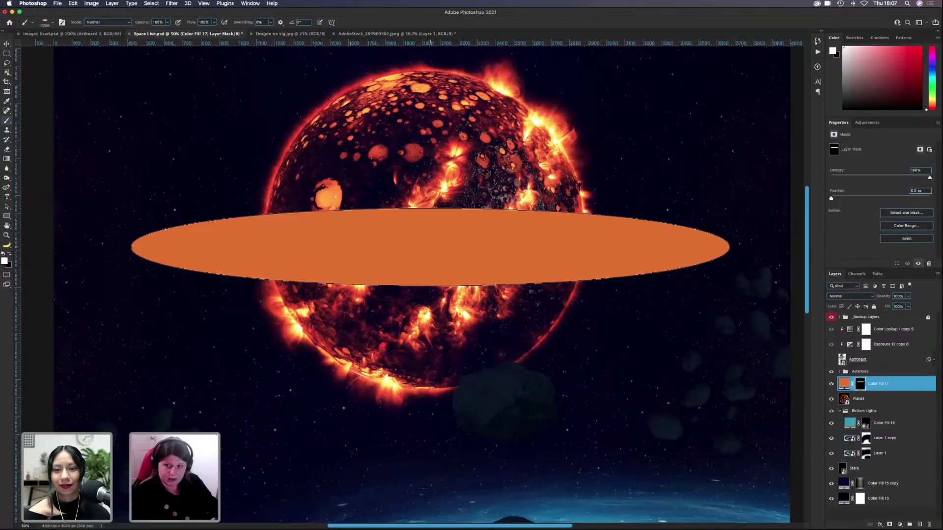
Step: Switch to black at 20% flow and stamp a slightly smaller ellipse inside the orange one on the mask
{"action": "scroll", "coordinate": [423, 285], "scroll_direction": "down", "scroll_amount": 1}
{"action": "key", "text": "x"}
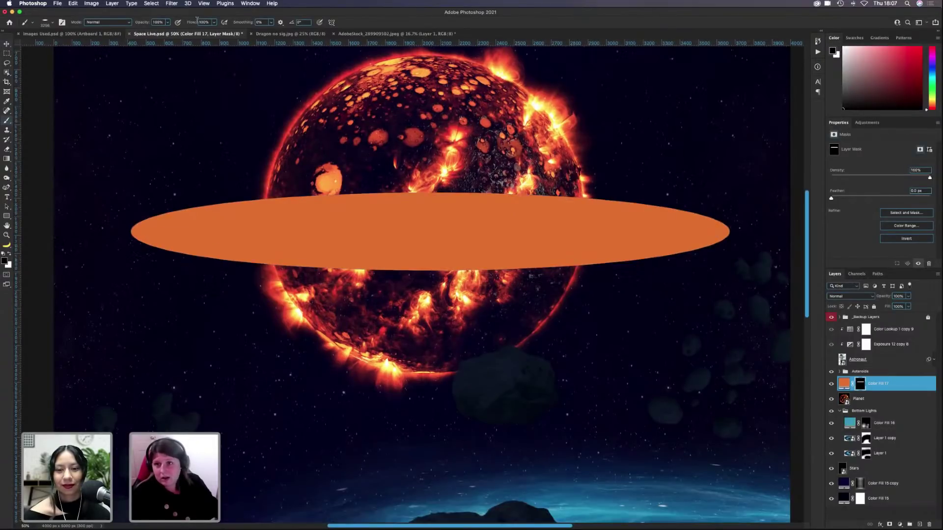
{"action": "left_click", "coordinate": [203, 22]}
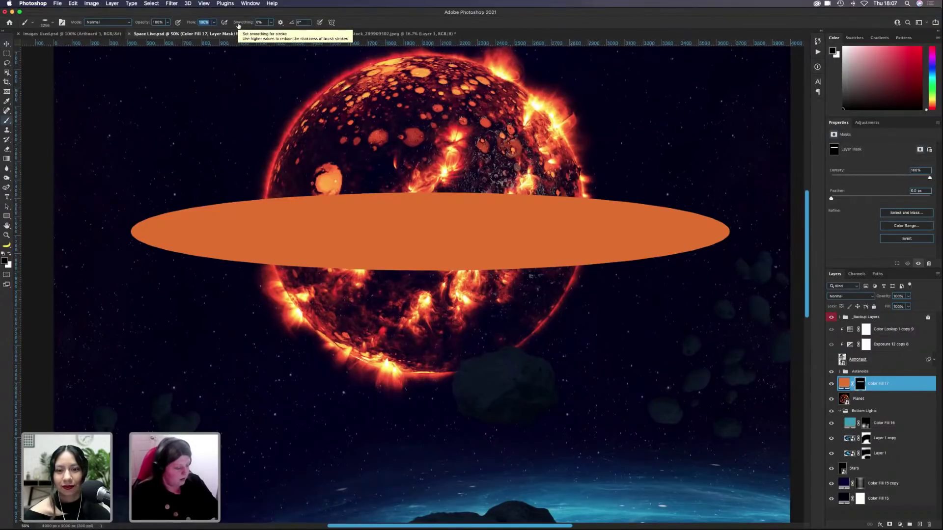
{"action": "type", "text": "20"}
{"action": "key", "text": "Return"}
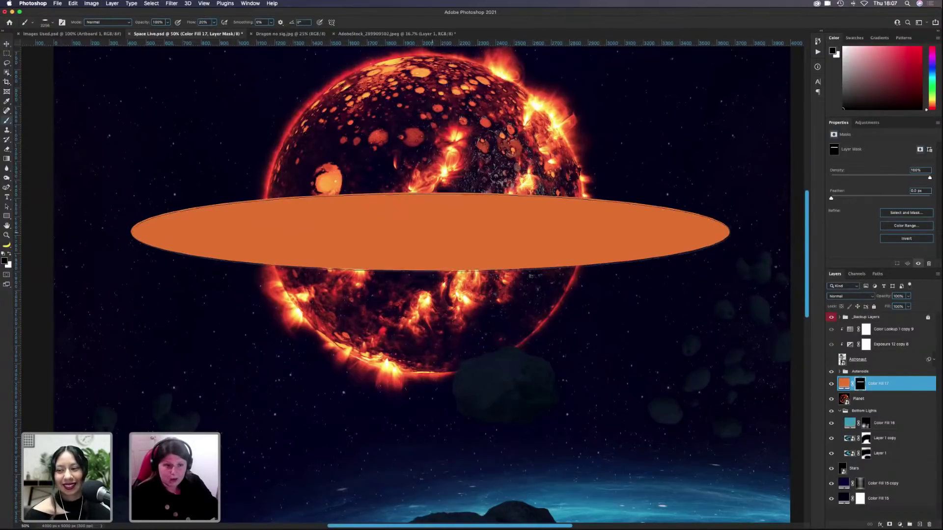
{"action": "left_click_drag", "start_coordinate": [425, 233], "coordinate": [404, 234]}
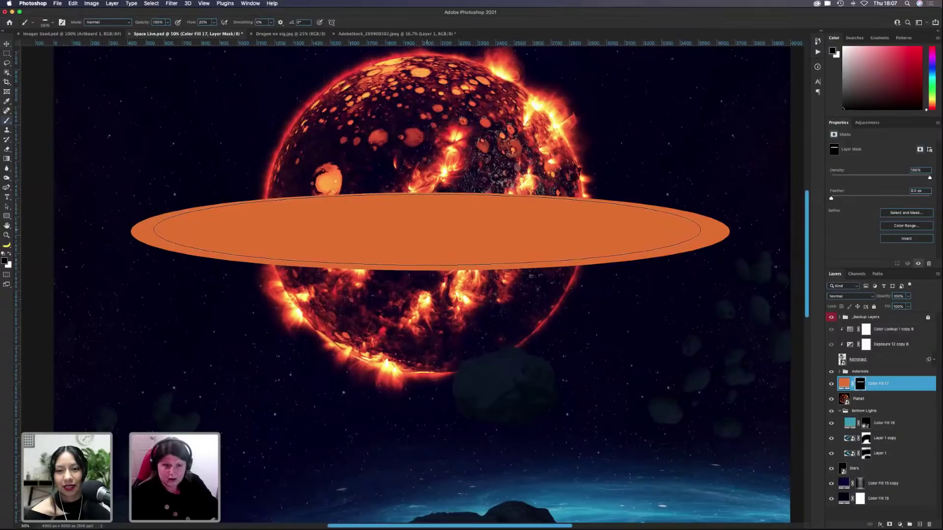
{"action": "left_click_drag", "start_coordinate": [427, 229], "coordinate": [412, 233]}
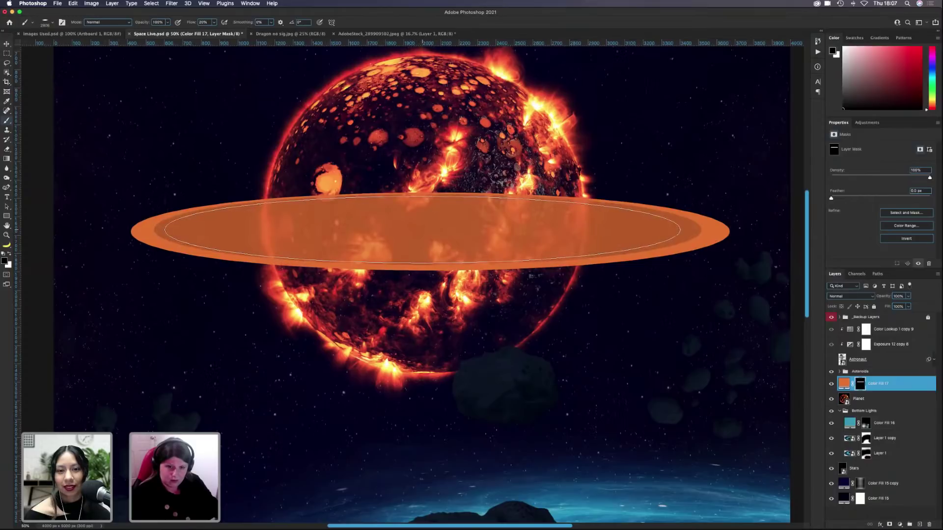
Step: Stamp progressively smaller black ellipses inside the disc on the mask, shrinking the brush each time to build concentric fading bands
{"action": "left_click", "coordinate": [423, 228]}
{"action": "left_click_drag", "start_coordinate": [423, 228], "coordinate": [412, 231]}
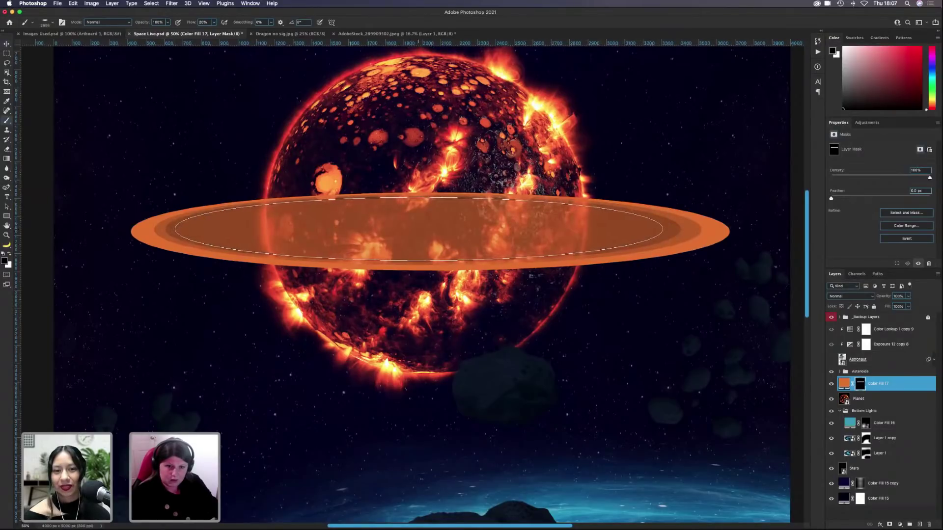
{"action": "left_click", "coordinate": [420, 230]}
{"action": "left_click_drag", "start_coordinate": [421, 228], "coordinate": [407, 232]}
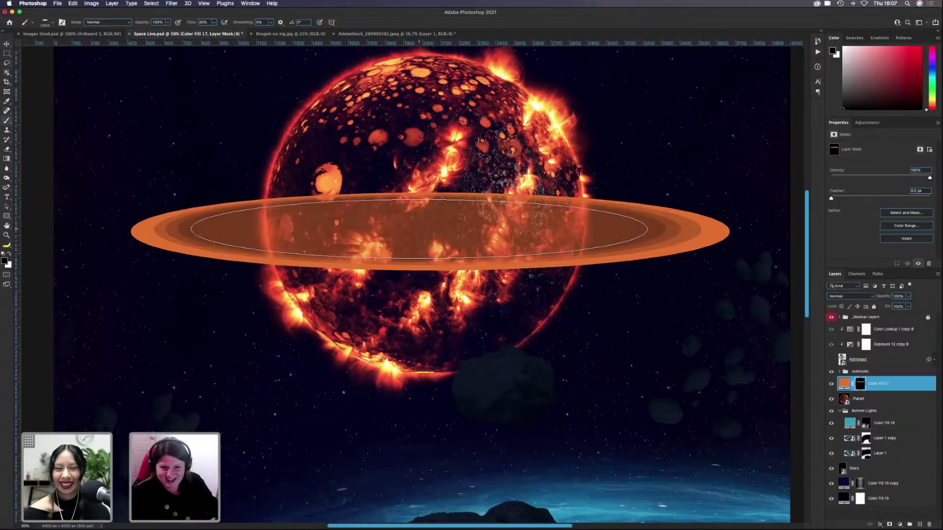
{"action": "left_click", "coordinate": [418, 228]}
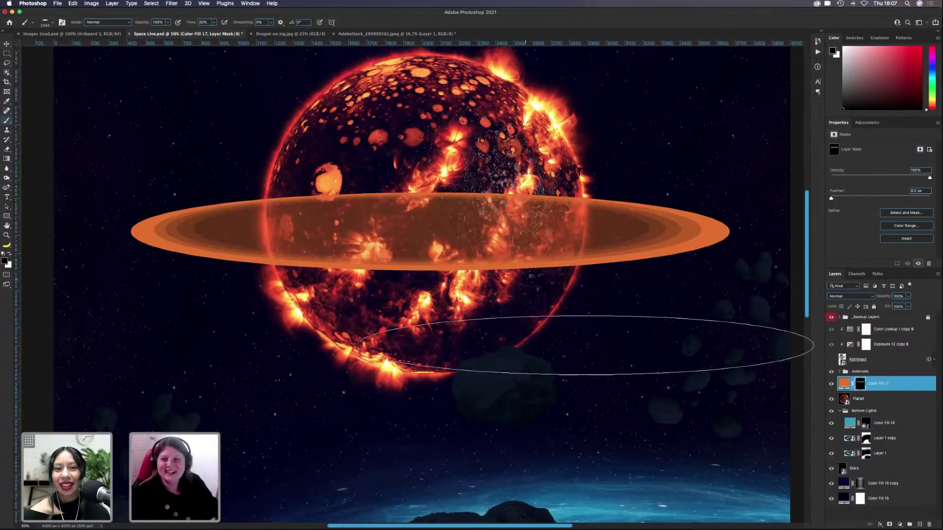
Step: Set the brush flow to 100% and stamp a smaller black ellipse on the mask to cut out the ring's center
{"action": "key", "text": "shift+3"}
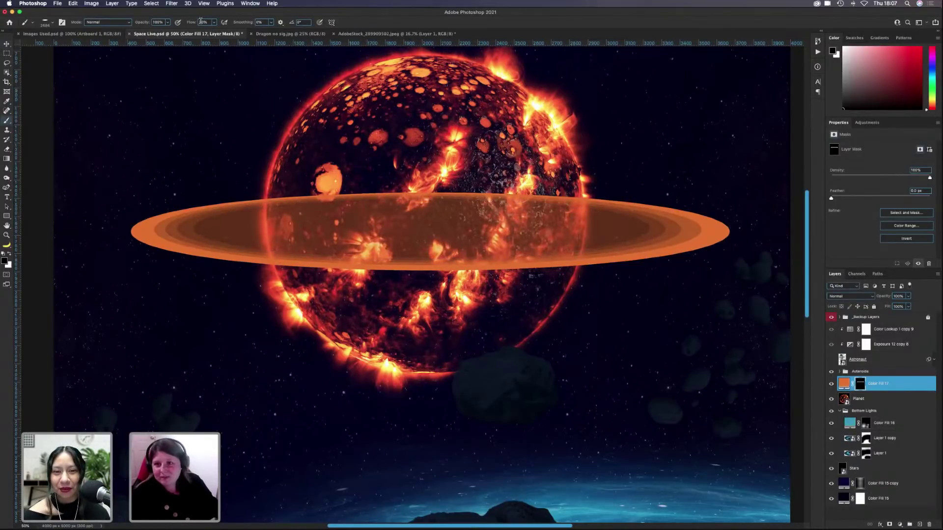
{"action": "left_click", "coordinate": [203, 22]}
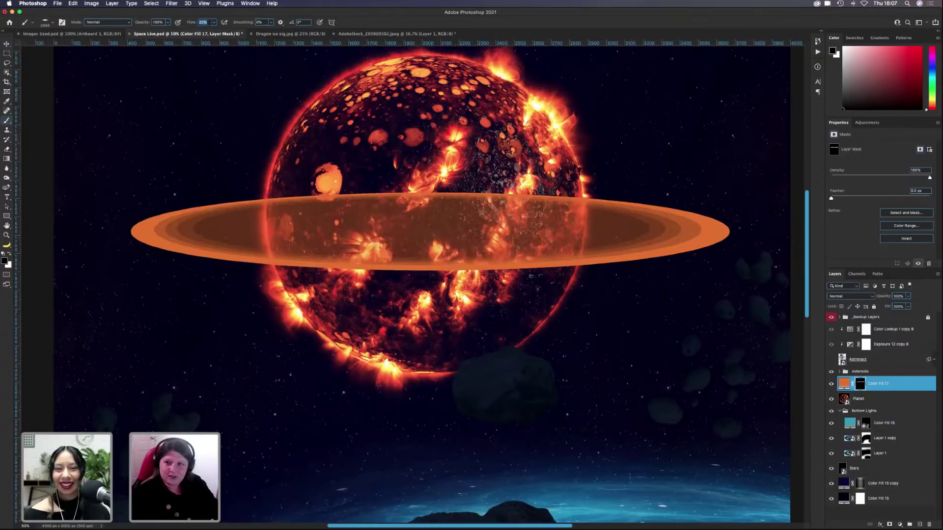
{"action": "type", "text": "0"}
{"action": "key", "text": "Return"}
{"action": "key", "text": "Return"}
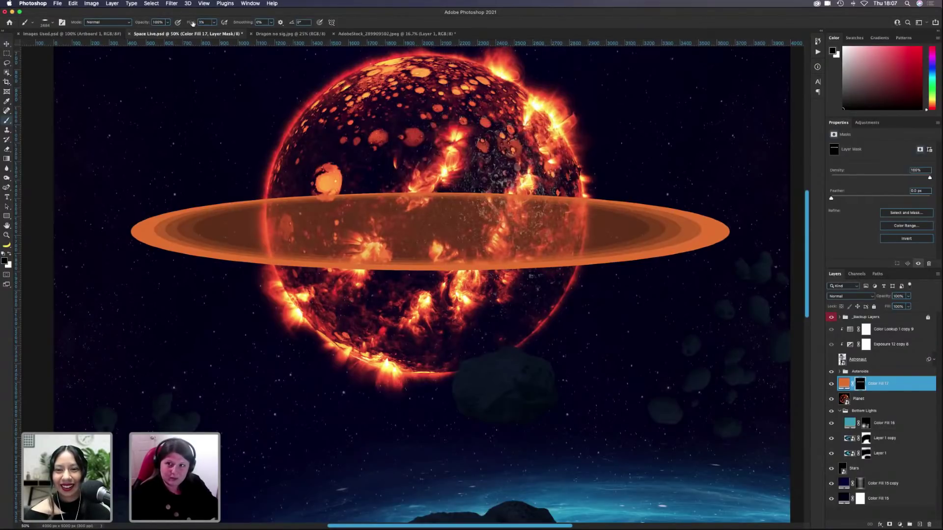
{"action": "key", "text": "shift+0"}
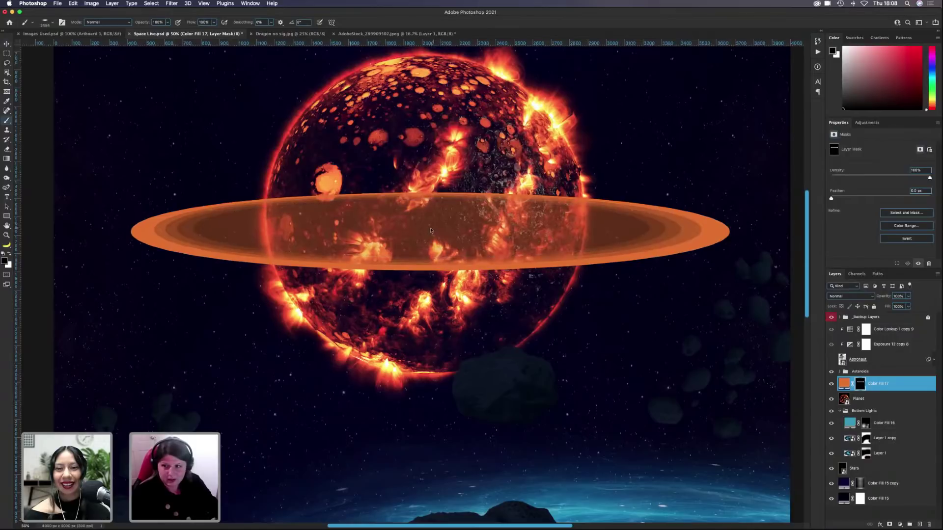
{"action": "left_click_drag", "start_coordinate": [431, 230], "coordinate": [430, 230]}
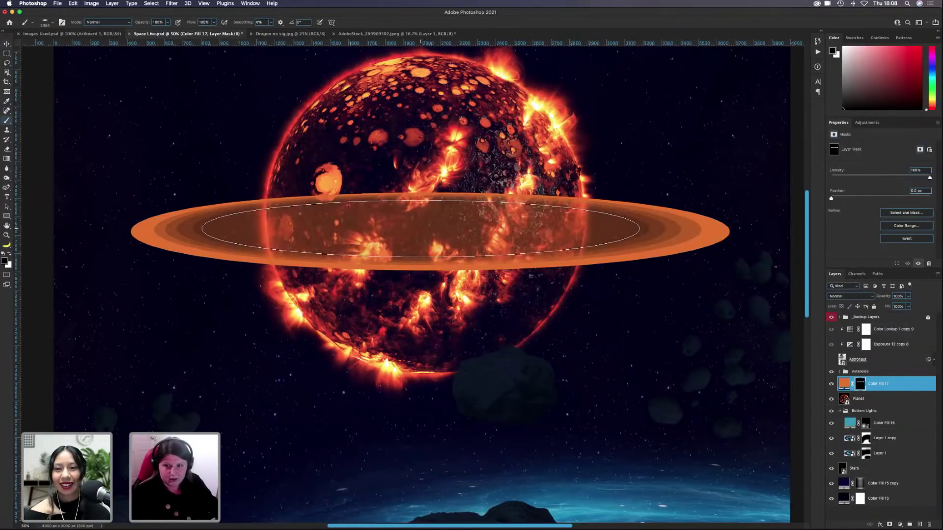
{"action": "left_click", "coordinate": [419, 229]}
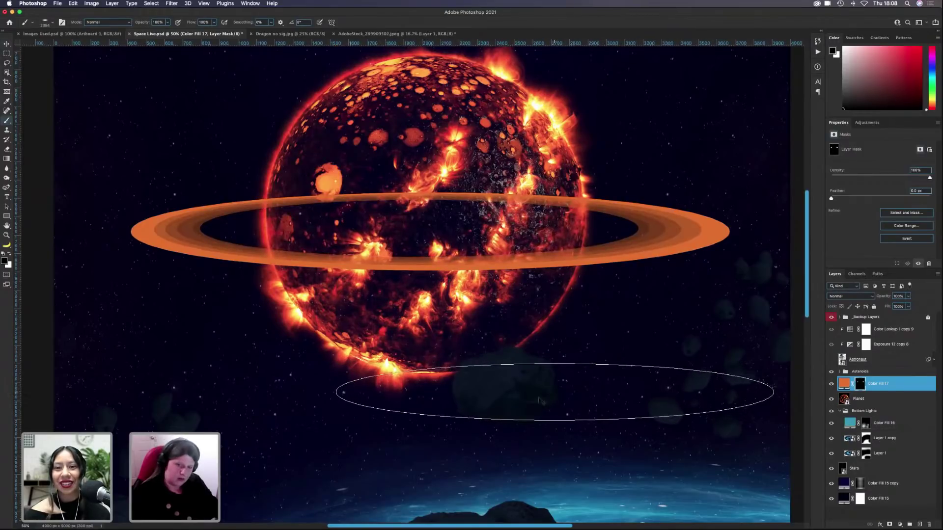
Step: Transform the ring's mask to tilt it counterclockwise, rising to the right, and reposition it over the planet's middle
{"action": "key", "text": "v"}
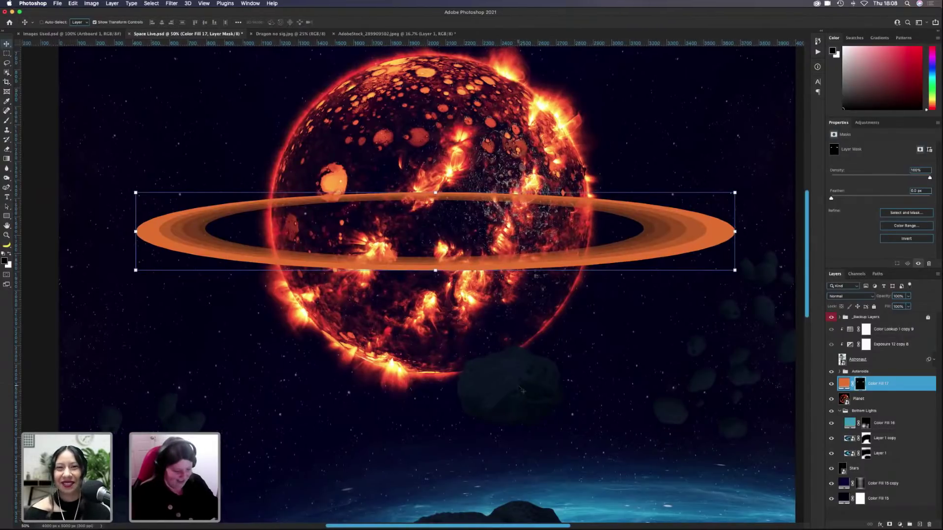
{"action": "key", "text": "super+minus"}
{"action": "key", "text": "super+minus"}
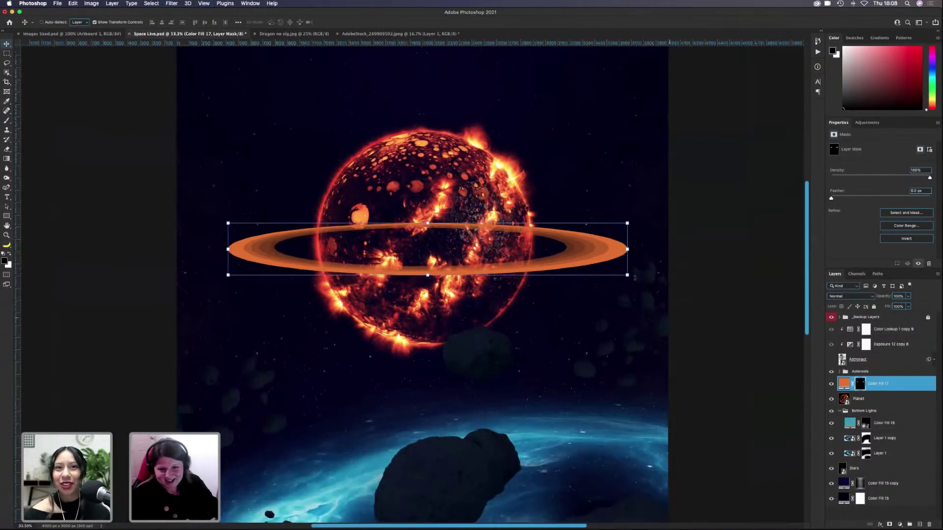
{"action": "key", "text": "super+t"}
{"action": "left_click_drag", "start_coordinate": [636, 281], "coordinate": [639, 234]}
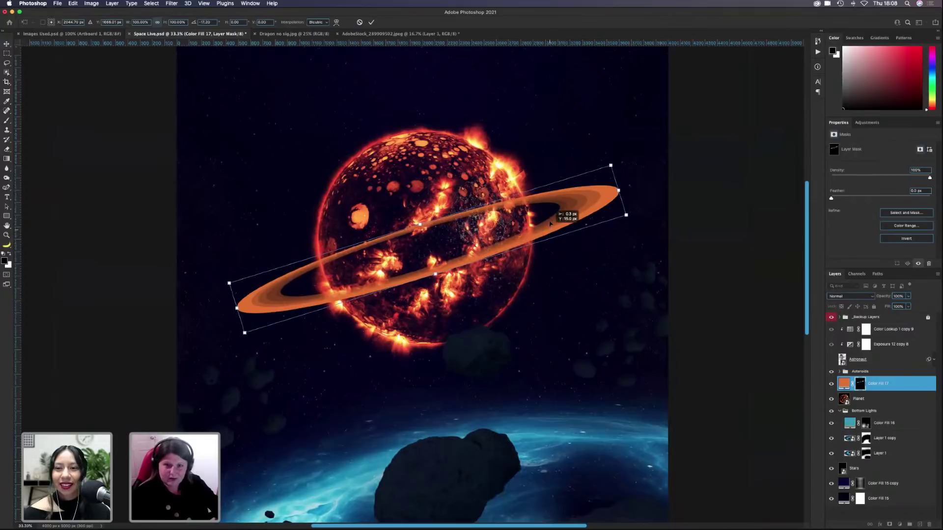
{"action": "left_click_drag", "start_coordinate": [564, 212], "coordinate": [565, 203]}
{"action": "scroll", "coordinate": [565, 203], "scroll_direction": "down", "scroll_amount": 3}
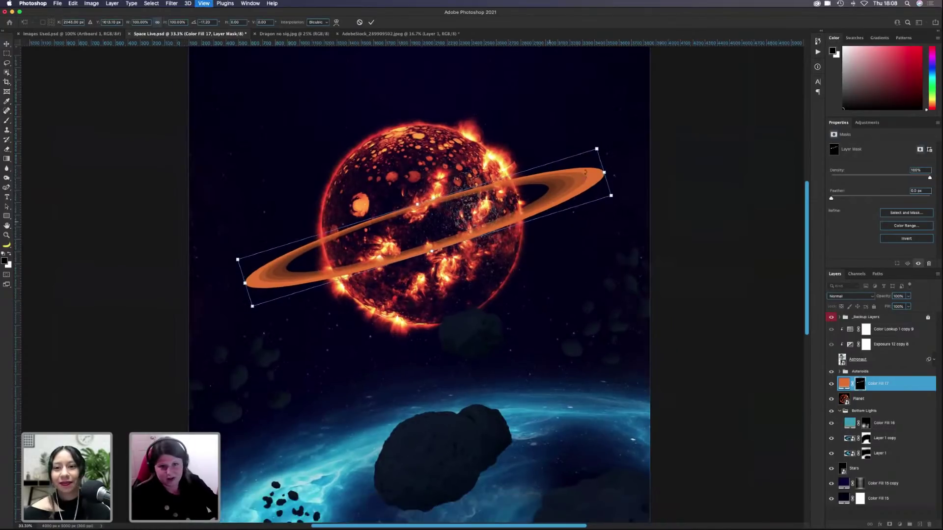
{"action": "left_click_drag", "start_coordinate": [581, 164], "coordinate": [576, 150]}
{"action": "key", "text": "Return"}
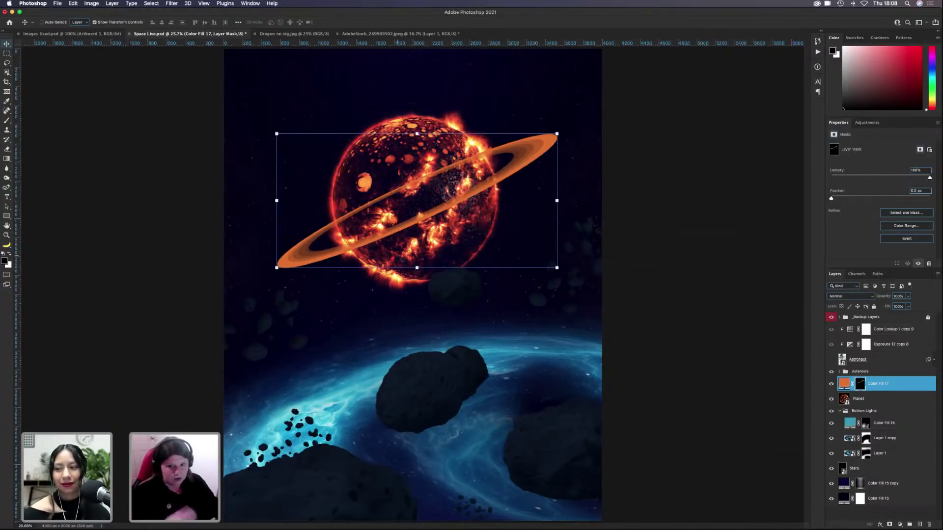
{"action": "left_click", "coordinate": [844, 383]}
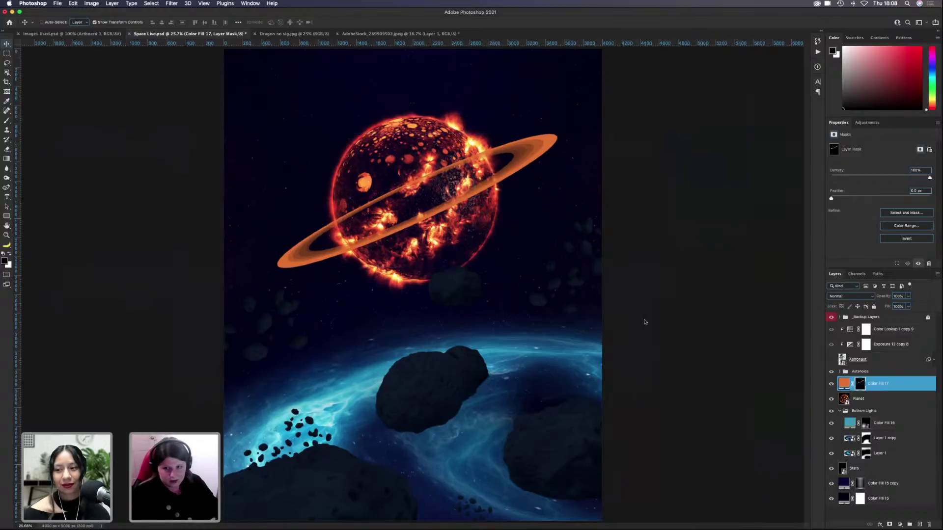
{"action": "double_click", "coordinate": [883, 384]}
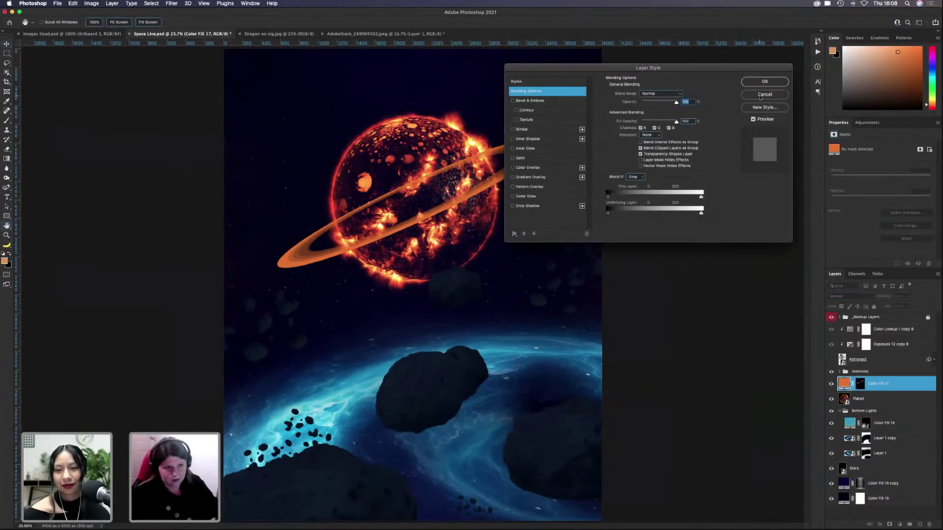
{"action": "left_click", "coordinate": [761, 95]}
Step: Recolor the ring's fill to a slightly more saturated orange, RGB 226, 114, 9
{"action": "double_click", "coordinate": [843, 383]}
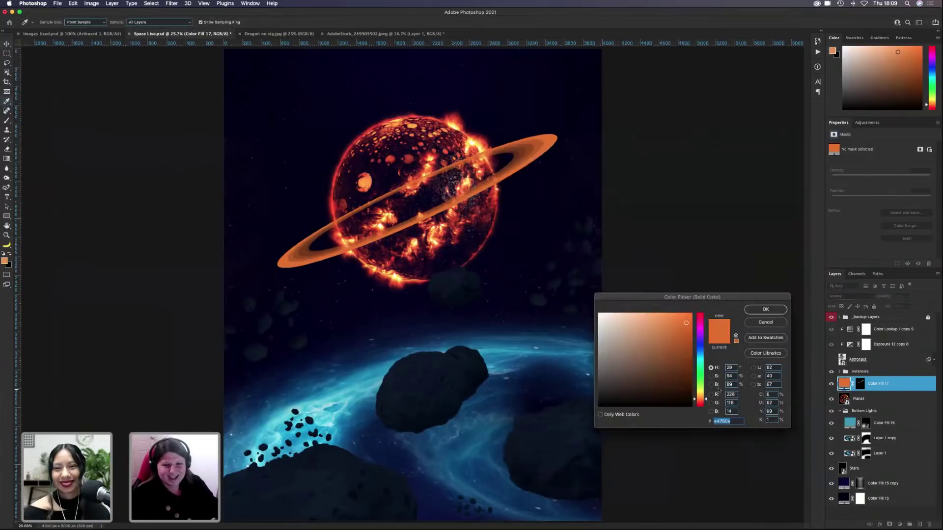
{"action": "left_click_drag", "start_coordinate": [686, 323], "coordinate": [688, 330]}
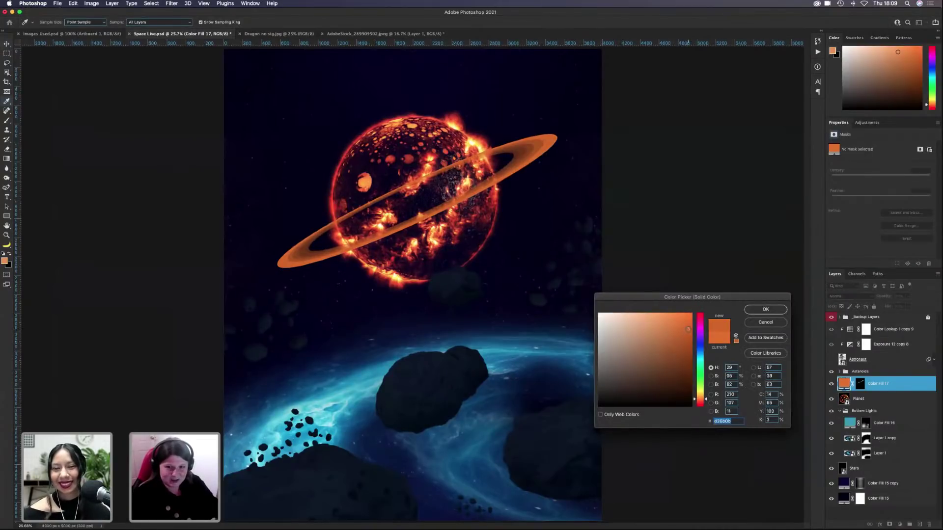
{"action": "left_click", "coordinate": [687, 323]}
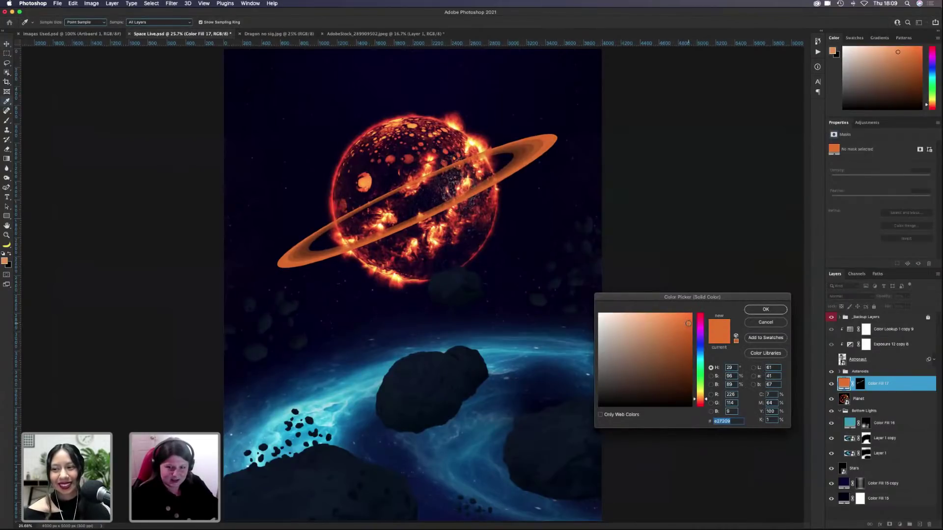
{"action": "left_click", "coordinate": [765, 309]}
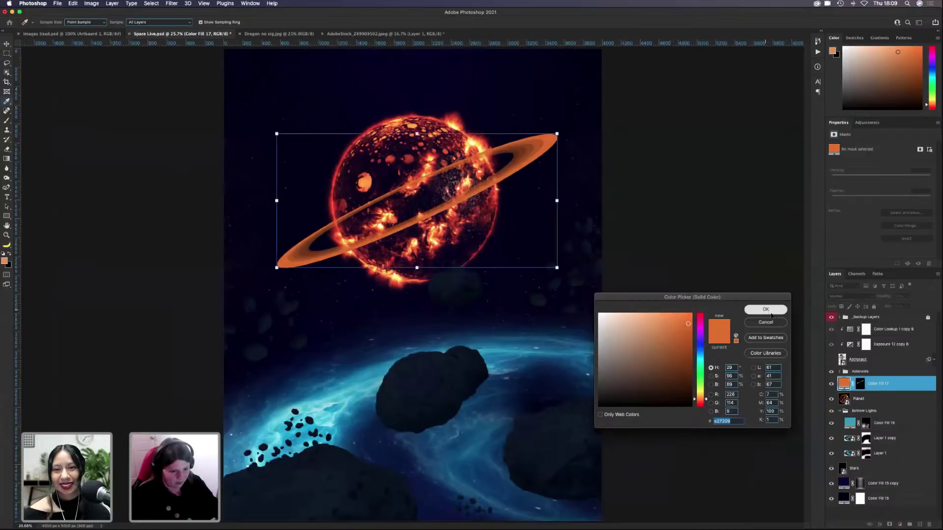
Step: Add an Exposure adjustment clipped to the ring with exposure about +1.2, and invert its mask to black
{"action": "left_click", "coordinate": [900, 524]}
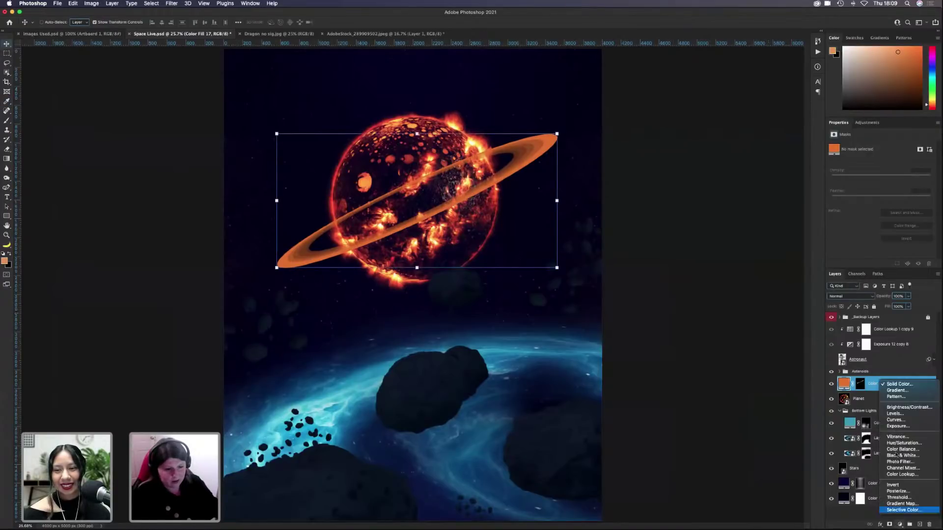
{"action": "left_click", "coordinate": [913, 426]}
{"action": "left_click", "coordinate": [885, 264]}
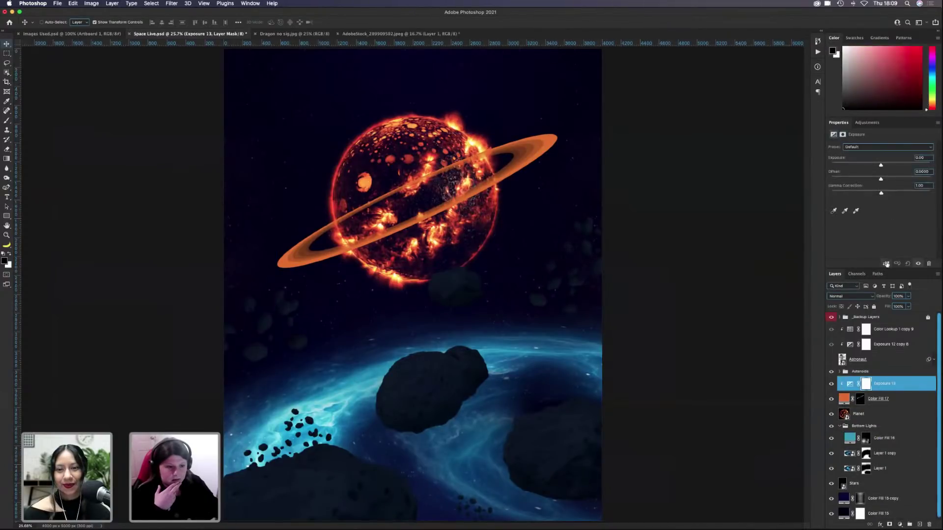
{"action": "left_click", "coordinate": [887, 165]}
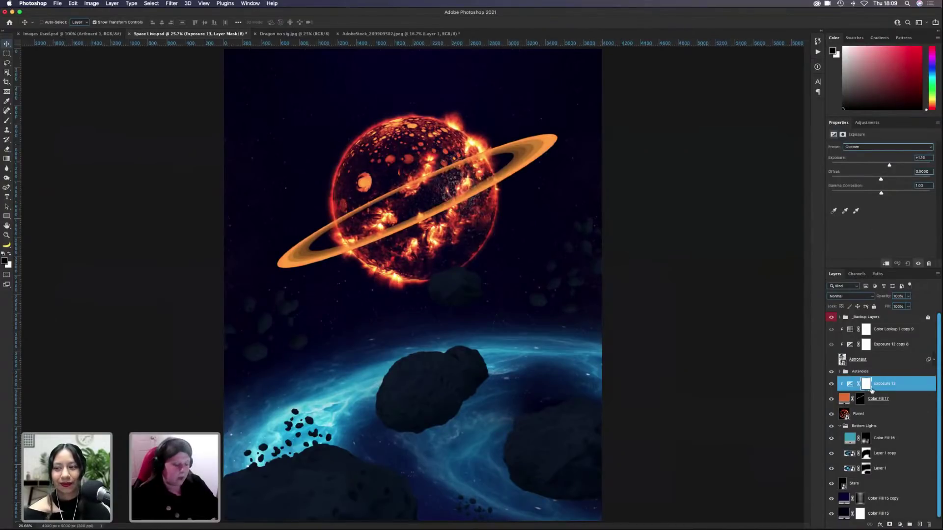
{"action": "key", "text": "super+i"}
Step: With a small soft white brush at 0% hardness, paint the exposure mask to brighten the lower edge of the ring's left end
{"action": "key", "text": "b"}
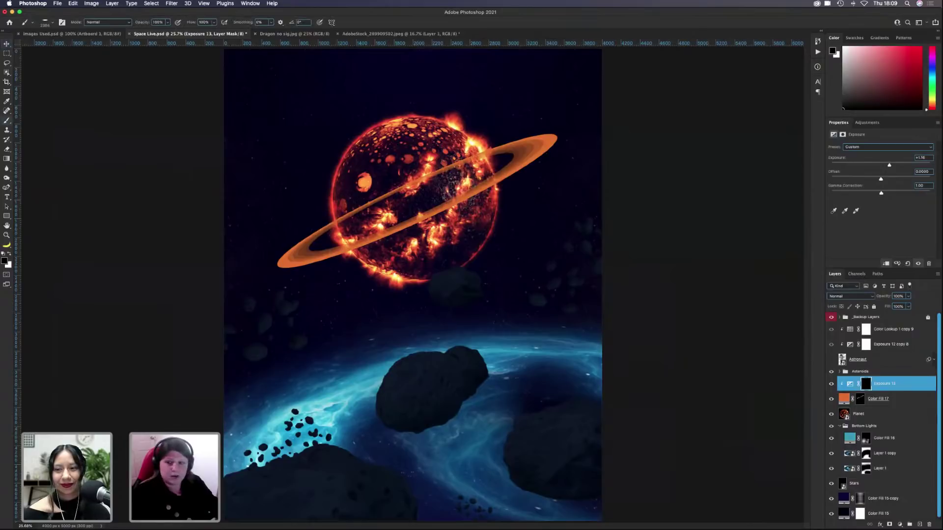
{"action": "right_click", "coordinate": [369, 289]}
{"action": "key", "text": "Return"}
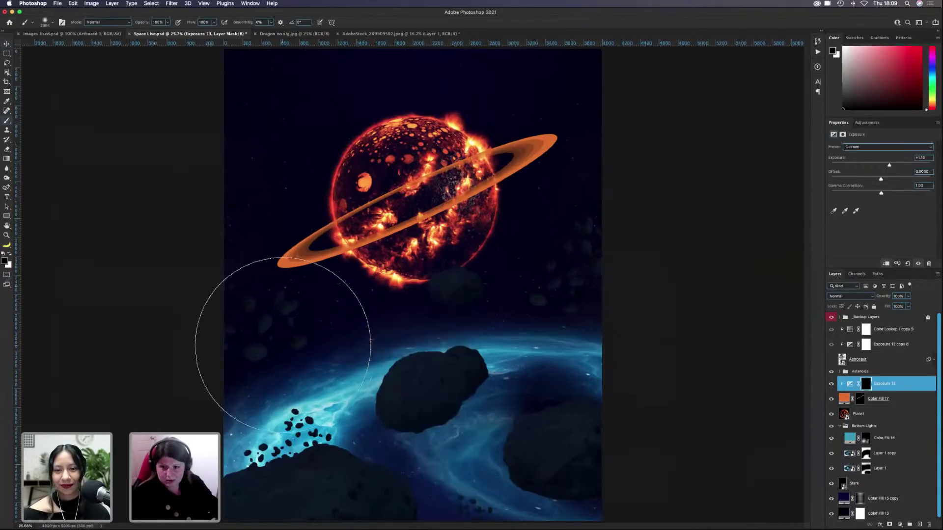
{"action": "mouse_move", "coordinate": [383, 304]}
{"action": "left_mouse_down"}
{"action": "mouse_move", "coordinate": [290, 311]}
{"action": "mouse_move", "coordinate": [297, 308]}
{"action": "left_mouse_up"}
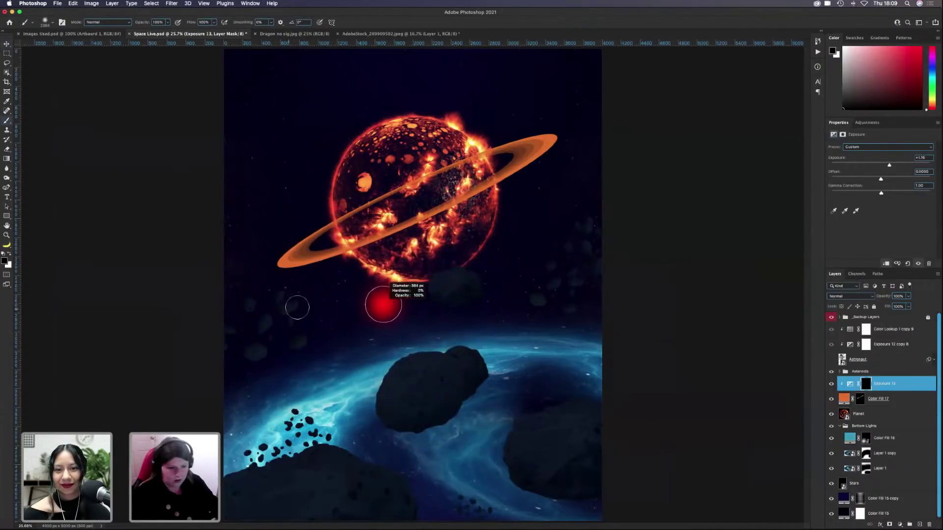
{"action": "key", "text": "super+plus"}
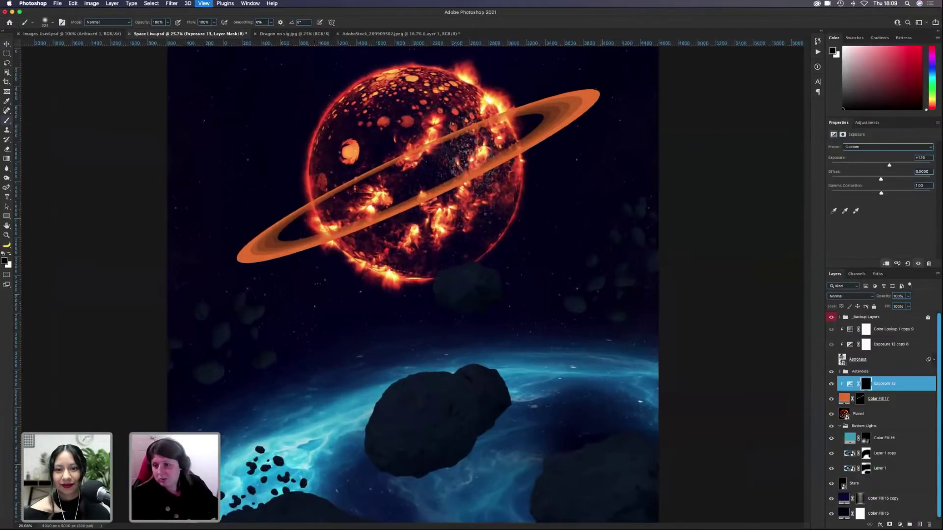
{"action": "key", "text": "super+plus"}
{"action": "key", "text": "super+plus"}
{"action": "key", "text": "super+plus"}
{"action": "key", "text": "super+plus"}
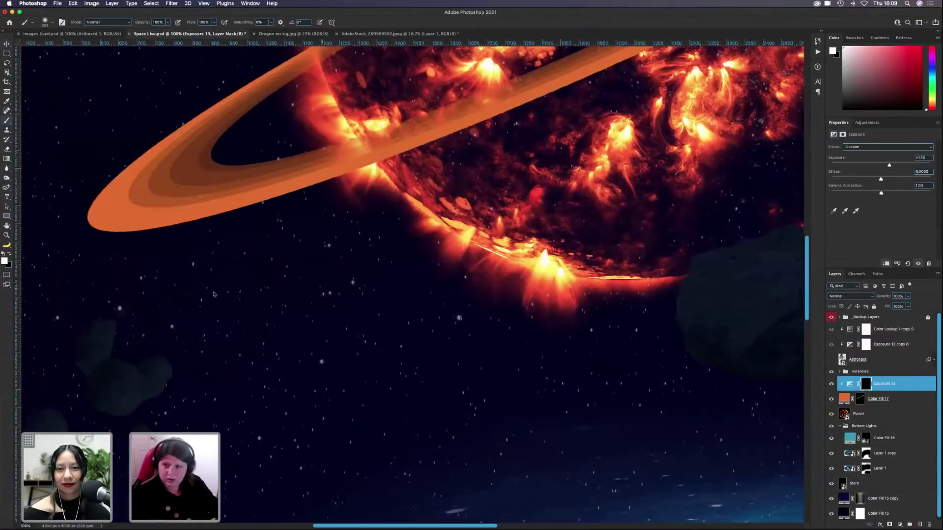
{"action": "mouse_move", "coordinate": [213, 294]}
{"action": "left_mouse_down"}
{"action": "mouse_move", "coordinate": [74, 252]}
{"action": "mouse_move", "coordinate": [98, 252]}
{"action": "left_mouse_up"}
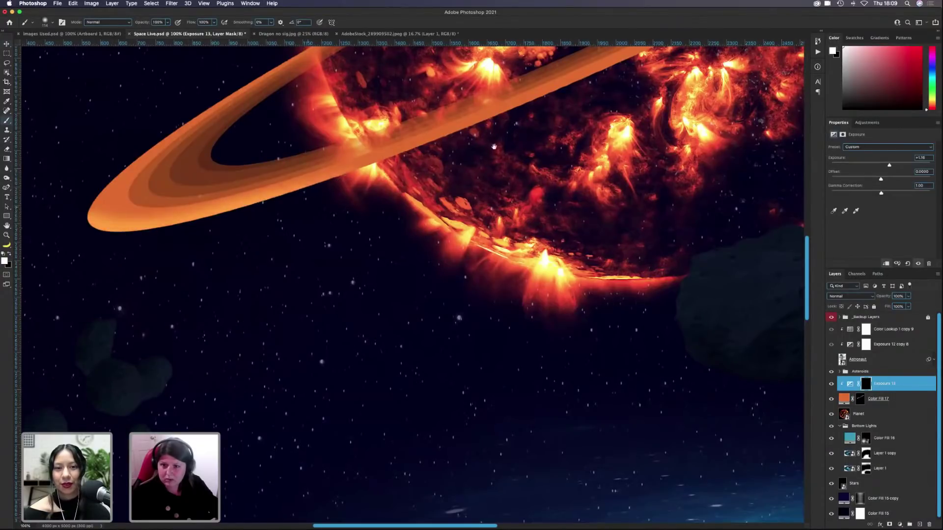
{"action": "scroll", "coordinate": [236, 323], "scroll_direction": "up", "scroll_amount": 2}
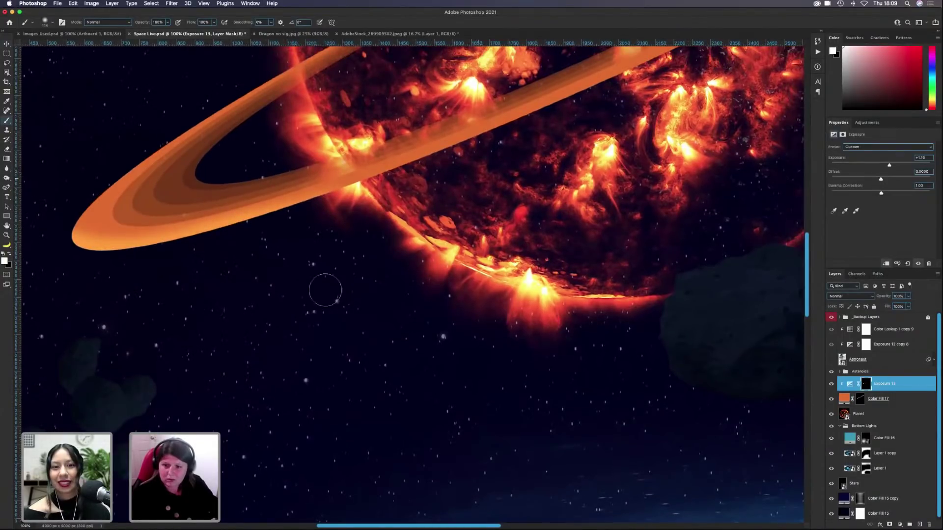
Step: Continue painting white on the exposure mask along the front band's lower edge to the ring's right tip
{"action": "scroll", "coordinate": [393, 265], "scroll_direction": "up", "scroll_amount": 5}
{"action": "scroll", "coordinate": [393, 265], "scroll_direction": "right", "scroll_amount": 4}
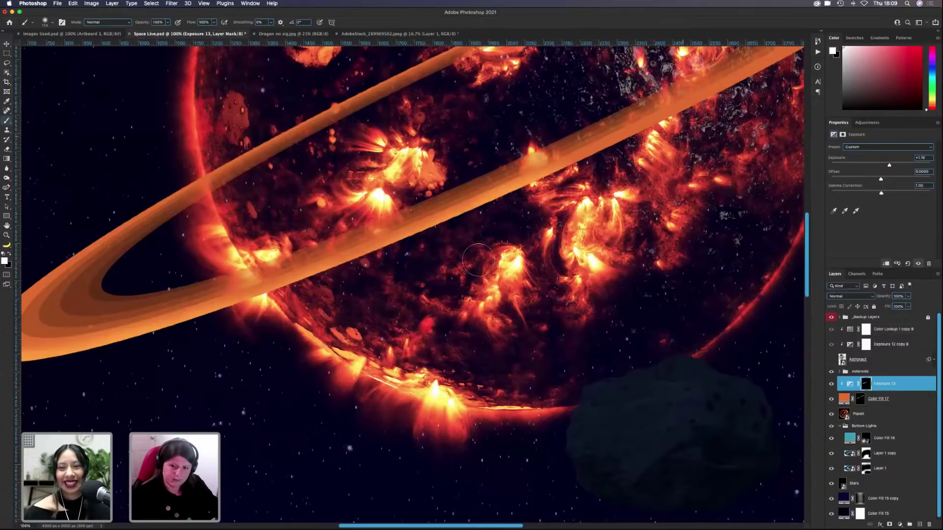
{"action": "scroll", "coordinate": [478, 260], "scroll_direction": "right", "scroll_amount": 5}
{"action": "scroll", "coordinate": [477, 259], "scroll_direction": "up", "scroll_amount": 3}
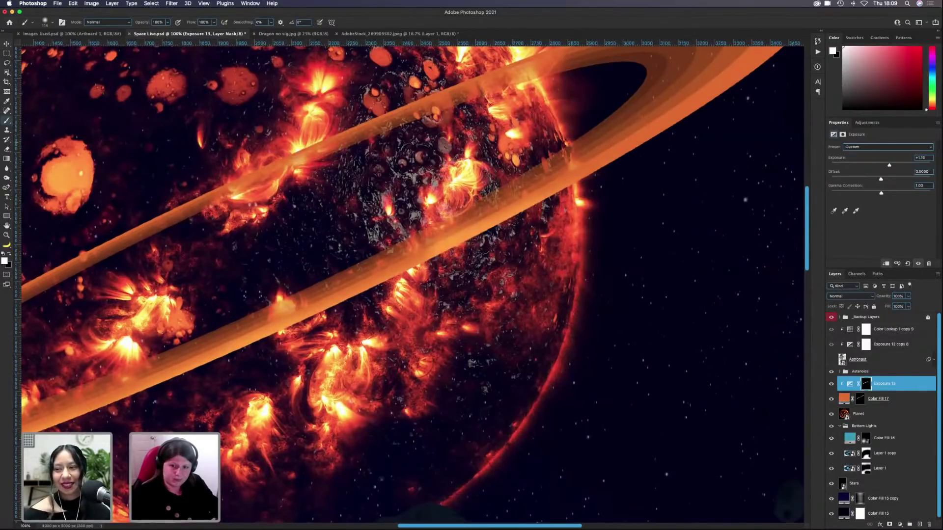
{"action": "scroll", "coordinate": [368, 377], "scroll_direction": "right", "scroll_amount": 2}
{"action": "scroll", "coordinate": [368, 377], "scroll_direction": "up", "scroll_amount": 2}
{"action": "scroll", "coordinate": [528, 268], "scroll_direction": "right", "scroll_amount": 4}
{"action": "scroll", "coordinate": [527, 267], "scroll_direction": "up", "scroll_amount": 3}
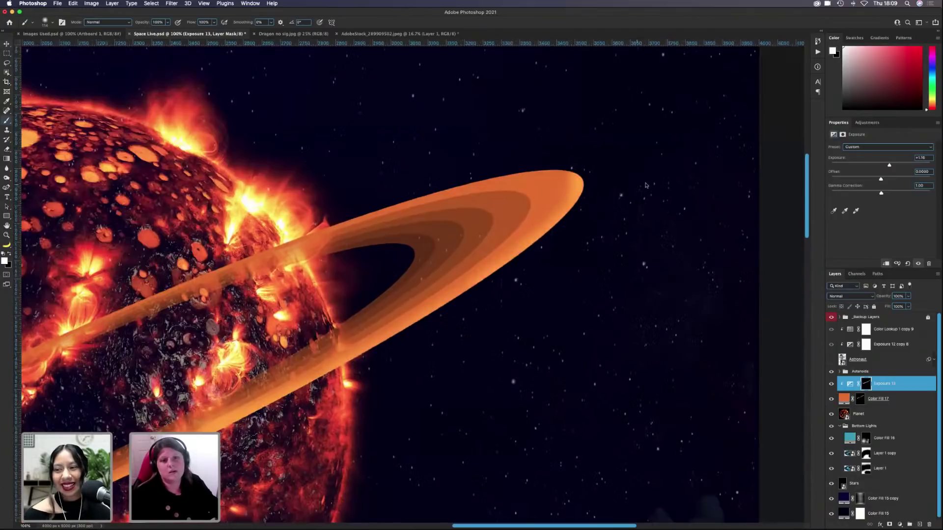
{"action": "left_click_drag", "start_coordinate": [645, 187], "coordinate": [662, 187]}
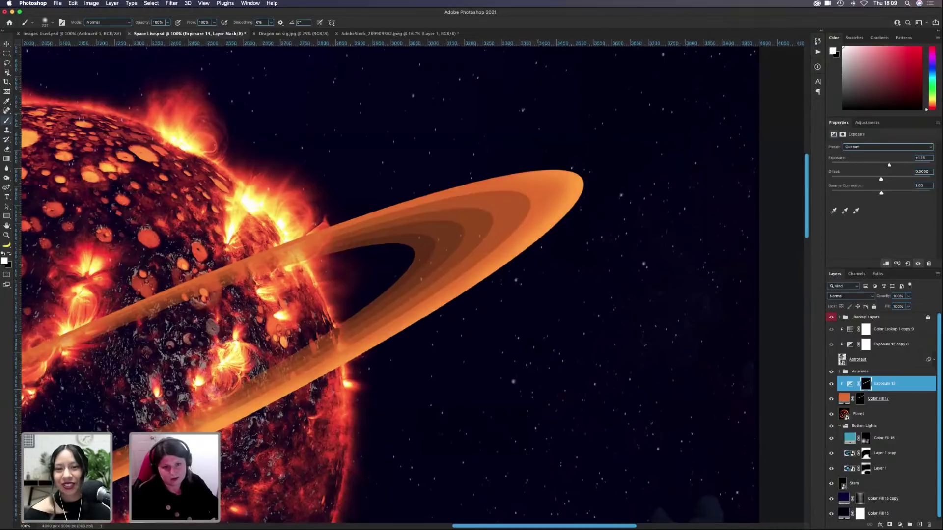
{"action": "key", "text": "super+h"}
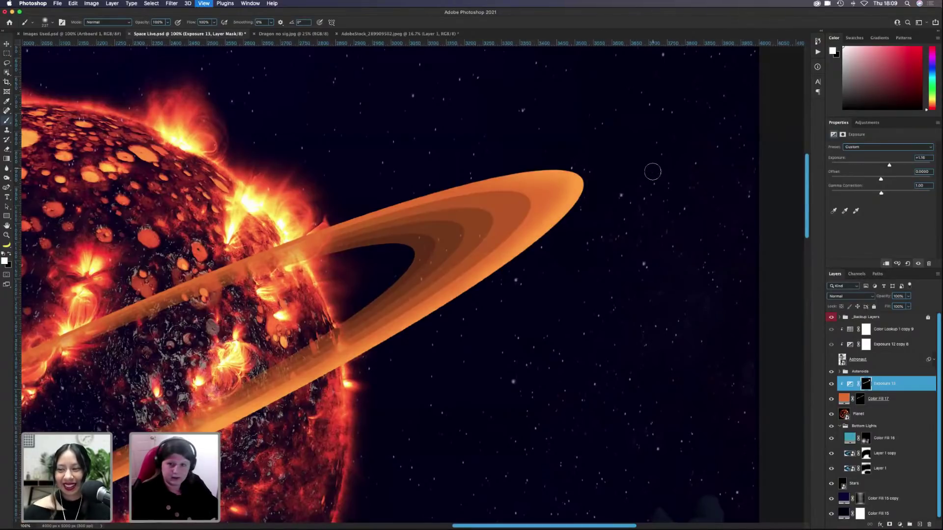
{"action": "key", "text": "super+minus"}
{"action": "key", "text": "super+minus"}
{"action": "key", "text": "super+minus"}
{"action": "key", "text": "v"}
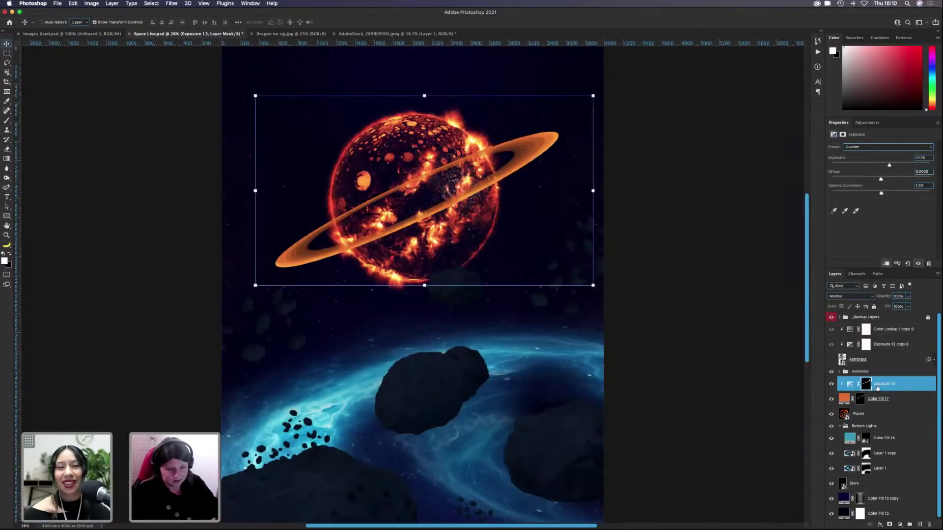
{"action": "left_click", "coordinate": [903, 399], "text": "shift"}
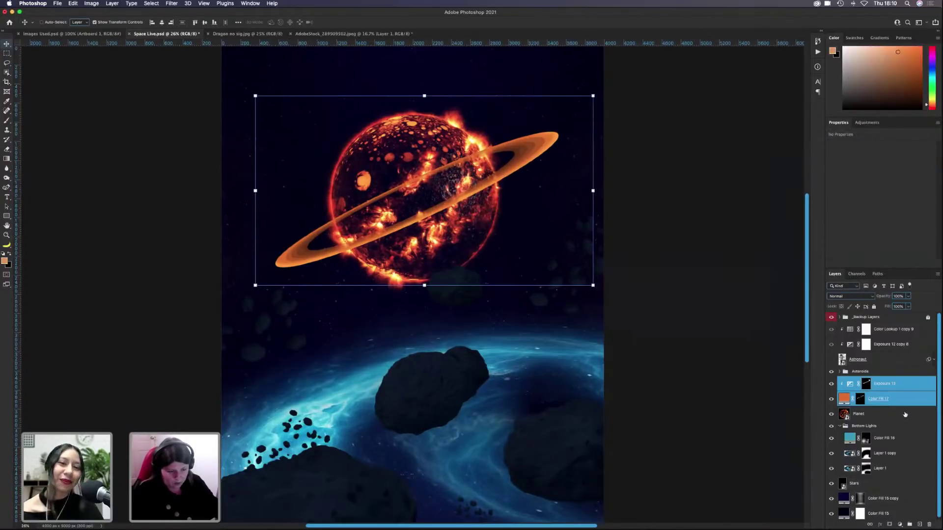
{"action": "left_click", "coordinate": [866, 383]}
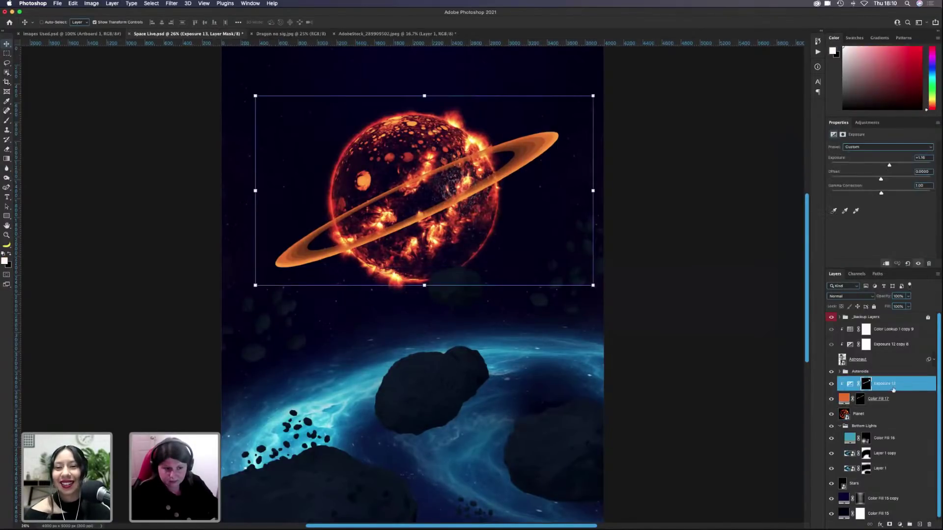
{"action": "left_click", "coordinate": [859, 400]}
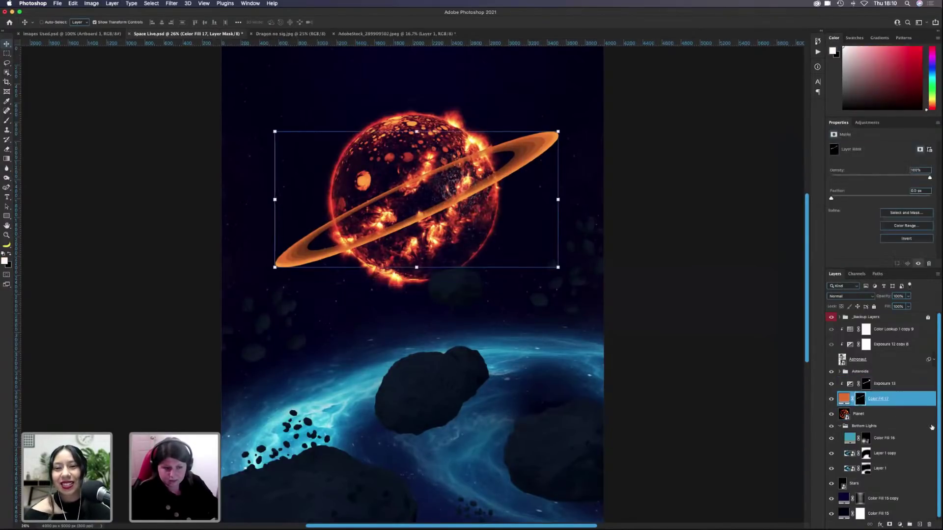
{"action": "left_click", "coordinate": [874, 415]}
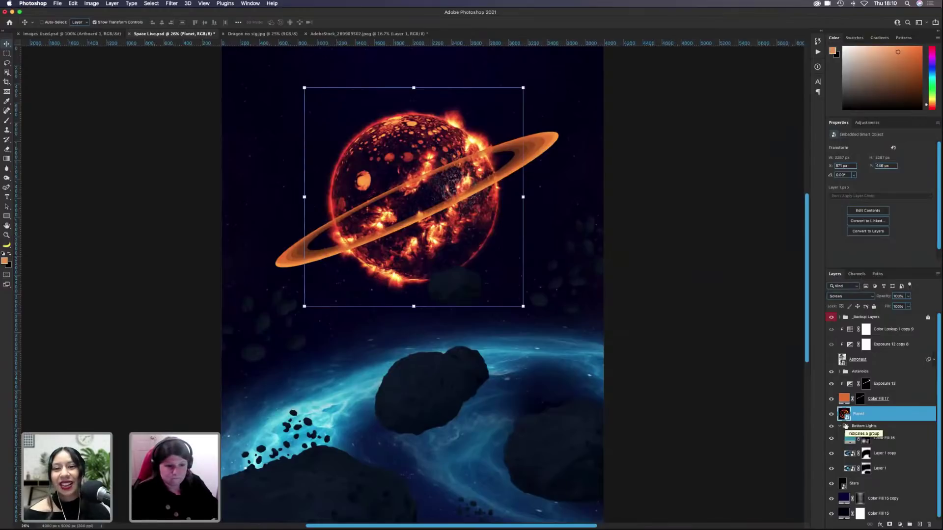
Step: Paint black on the ring's fill mask to hide the back arc where it crosses the planet
{"action": "left_click", "coordinate": [859, 398]}
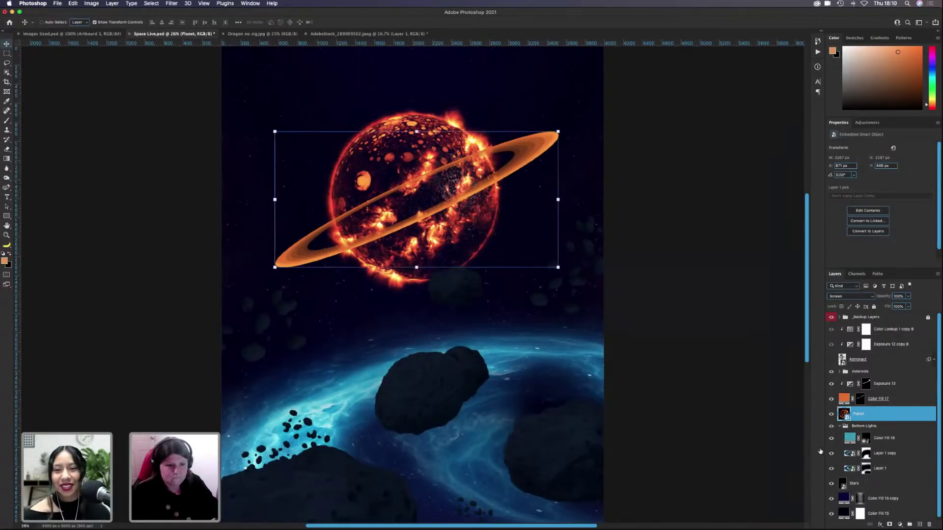
{"action": "key", "text": "super+plus"}
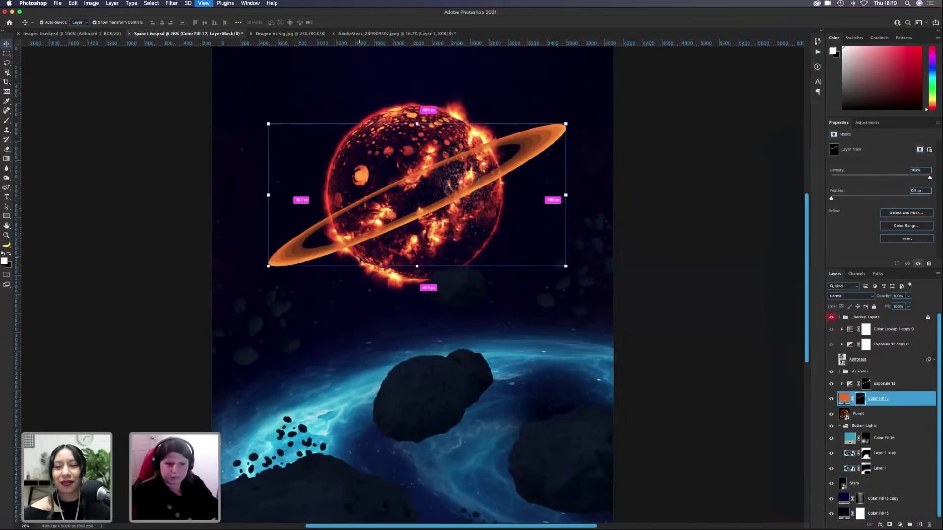
{"action": "key", "text": "super+plus"}
{"action": "key", "text": "super+plus"}
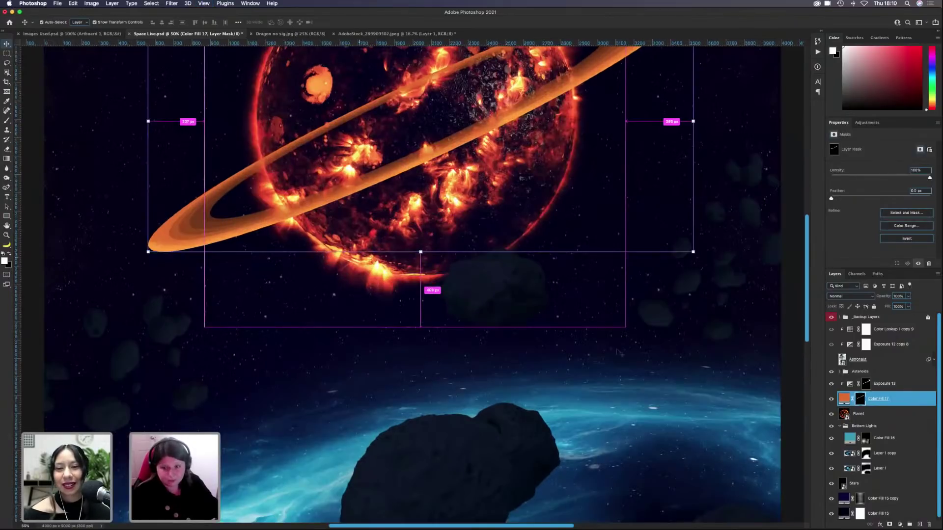
{"action": "key", "text": "b"}
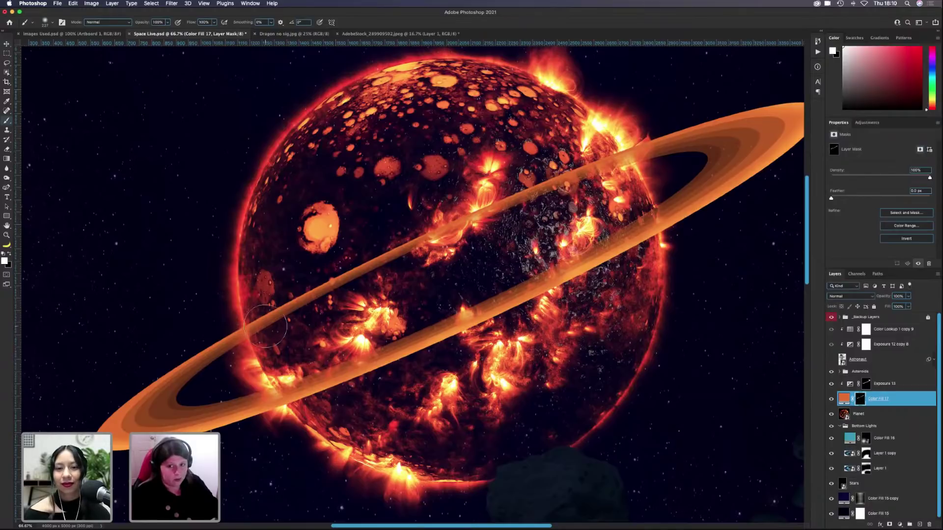
{"action": "left_click", "coordinate": [633, 167]}
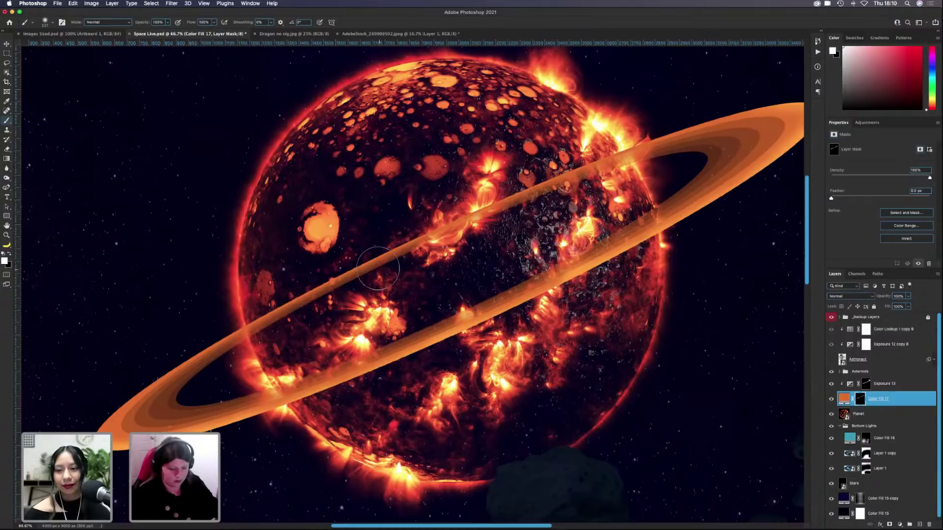
{"action": "key", "text": "x"}
{"action": "left_click_drag", "start_coordinate": [332, 281], "coordinate": [589, 167]}
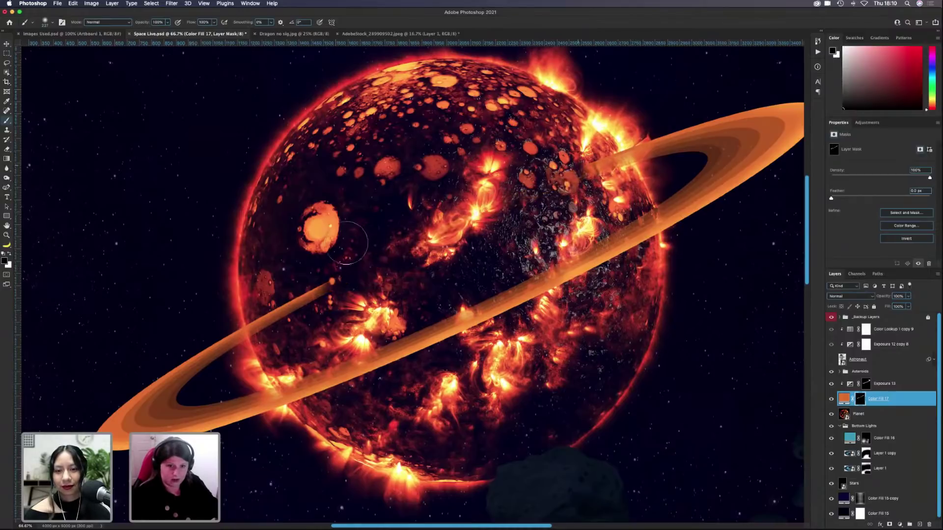
{"action": "left_click", "coordinate": [265, 321], "text": "shift"}
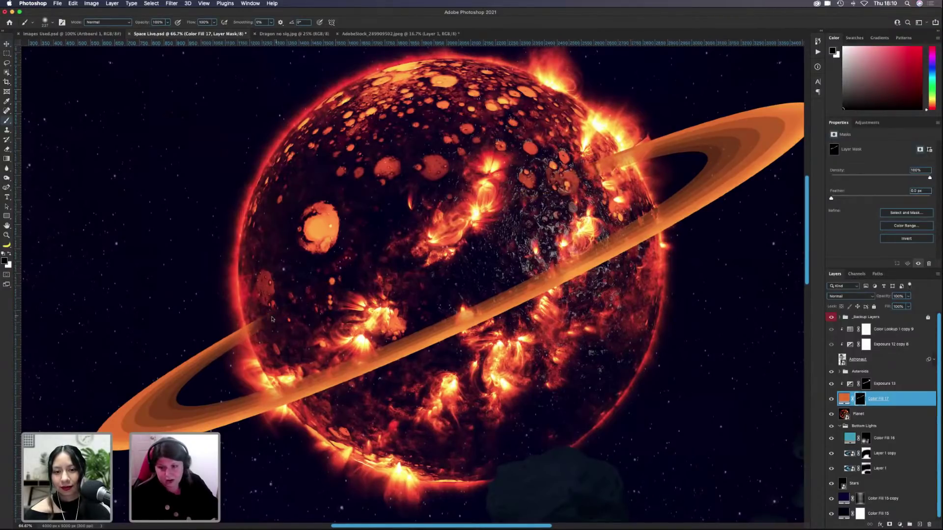
Step: Clean up the ring's mask with a smaller black brush where the back arc meets the planet's left and right edges
{"action": "left_click_drag", "start_coordinate": [271, 319], "coordinate": [267, 319]}
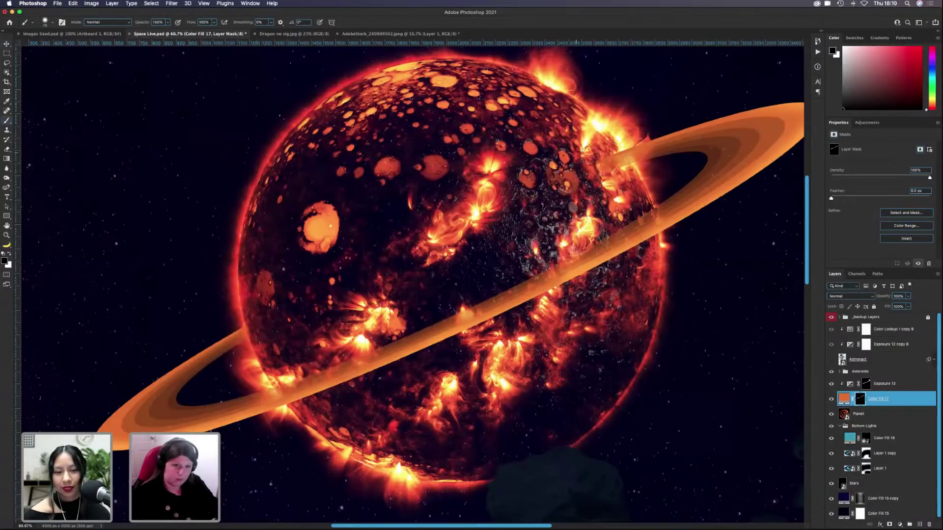
{"action": "mouse_move", "coordinate": [608, 163]}
{"action": "left_mouse_down"}
{"action": "mouse_move", "coordinate": [628, 174]}
{"action": "mouse_move", "coordinate": [621, 150]}
{"action": "left_mouse_up"}
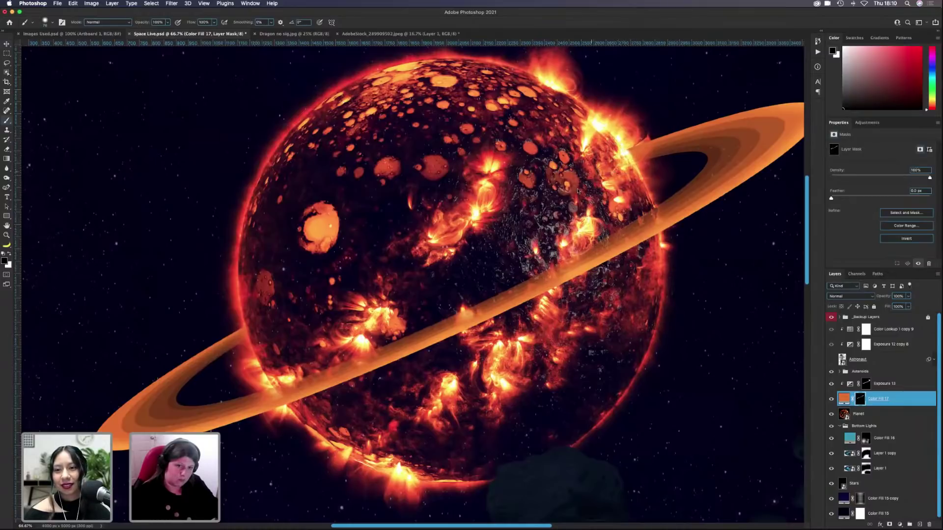
{"action": "mouse_move", "coordinate": [577, 191]}
{"action": "left_mouse_down"}
{"action": "mouse_move", "coordinate": [610, 157]}
{"action": "mouse_move", "coordinate": [594, 178]}
{"action": "left_mouse_up"}
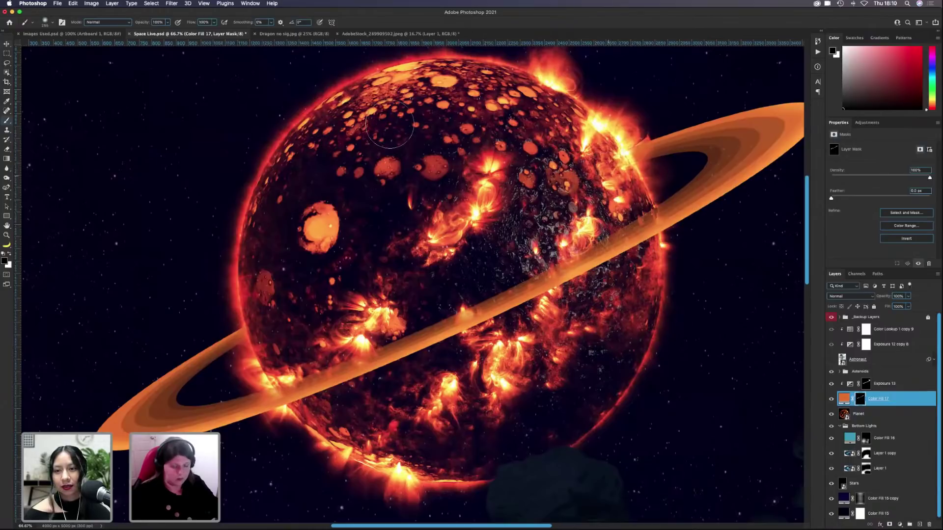
{"action": "scroll", "coordinate": [748, 292], "scroll_direction": "down", "scroll_amount": 5}
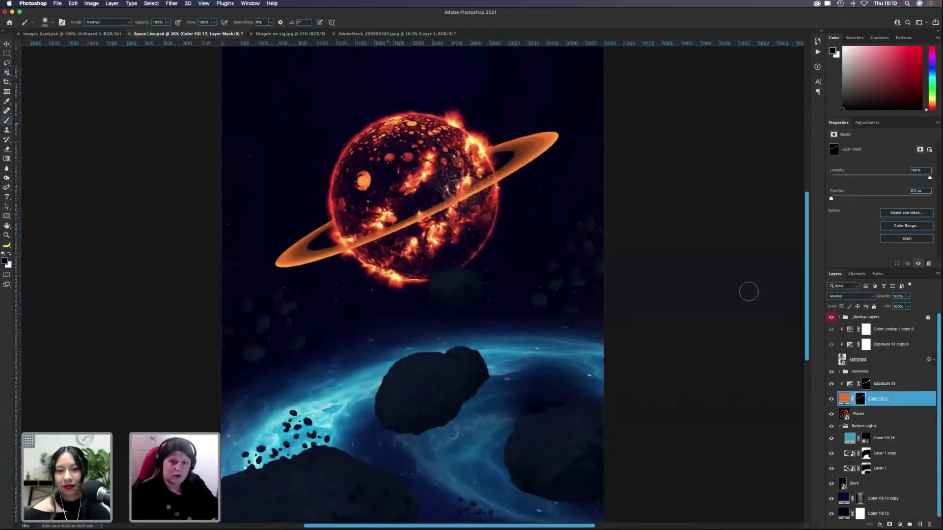
Step: Show the astronaut layer, and duplicate the Planet, Color Fill 17 and Exposure 13 layers together
{"action": "key", "text": "v"}
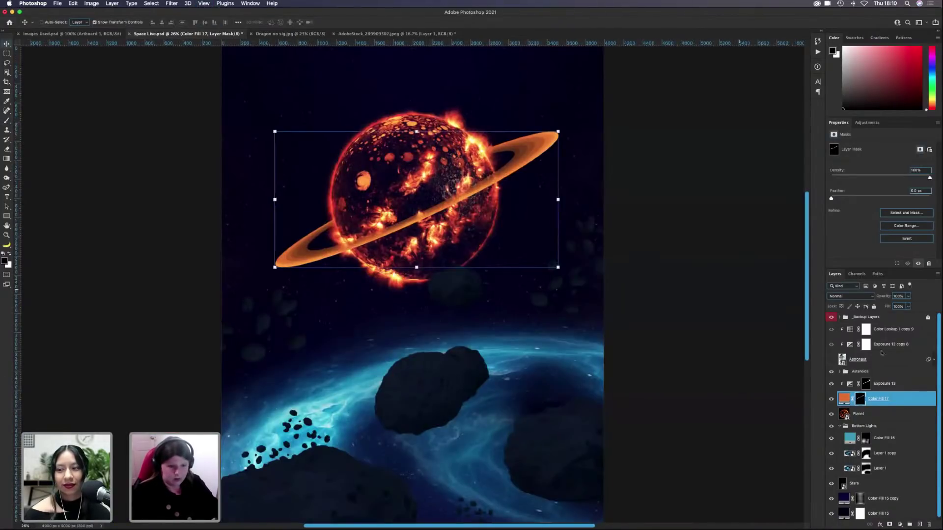
{"action": "left_click", "coordinate": [831, 360]}
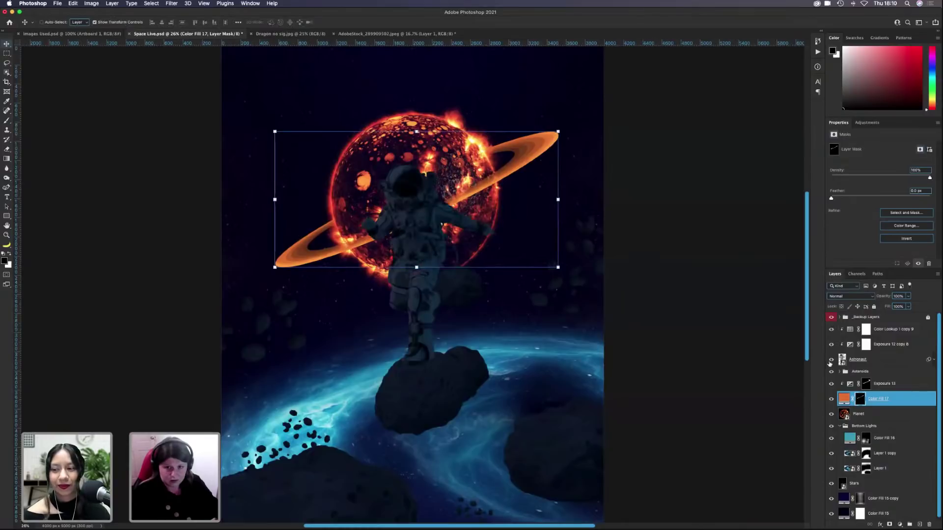
{"action": "left_click", "coordinate": [895, 415]}
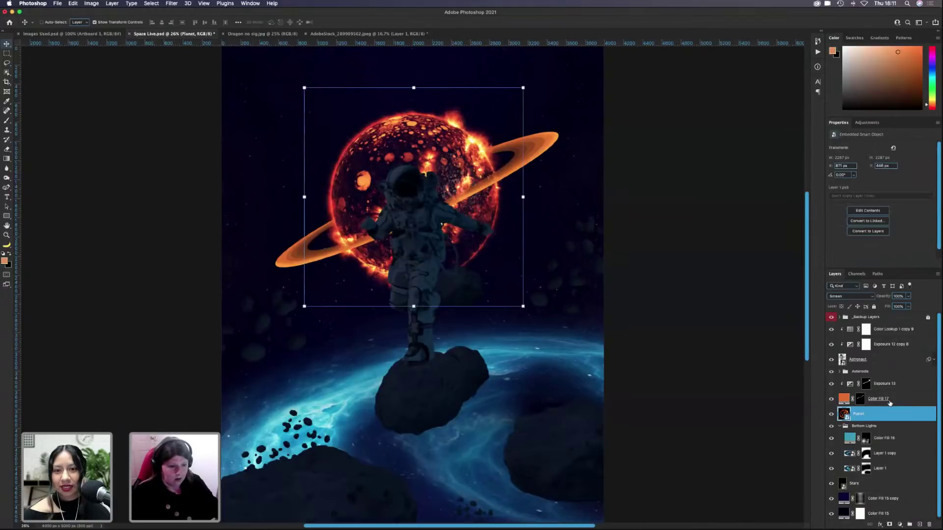
{"action": "left_click", "coordinate": [890, 387], "text": "shift"}
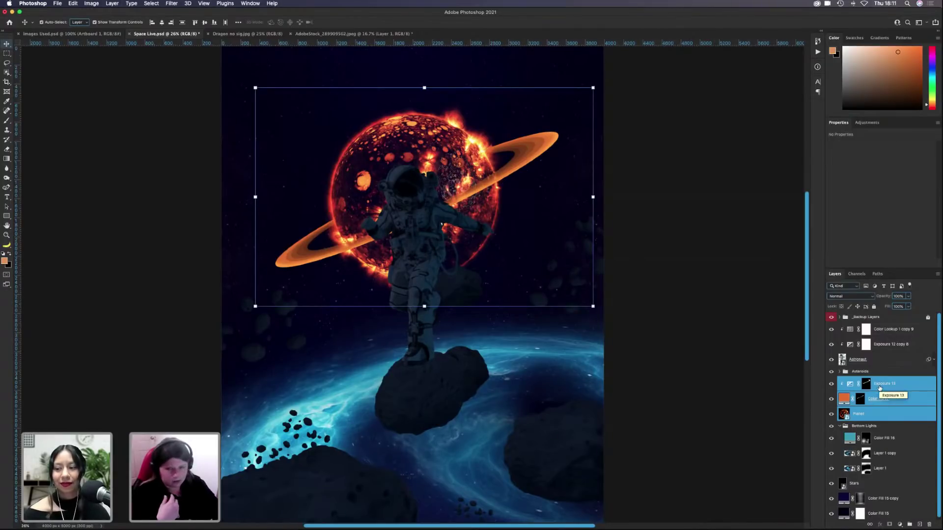
{"action": "key", "text": "ctrl+j"}
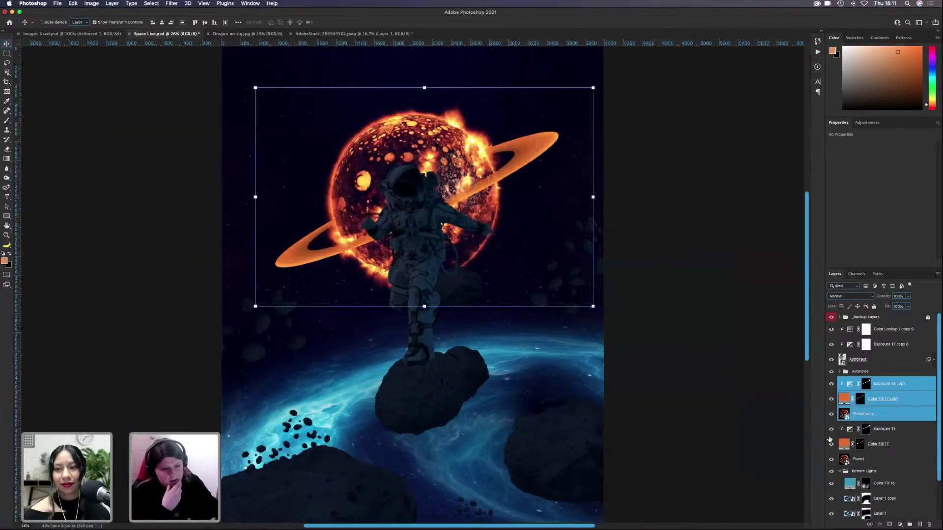
Step: Hide the original planet and ring layers, and convert their three duplicates into a single smart object
{"action": "left_click_drag", "start_coordinate": [830, 430], "coordinate": [833, 460]}
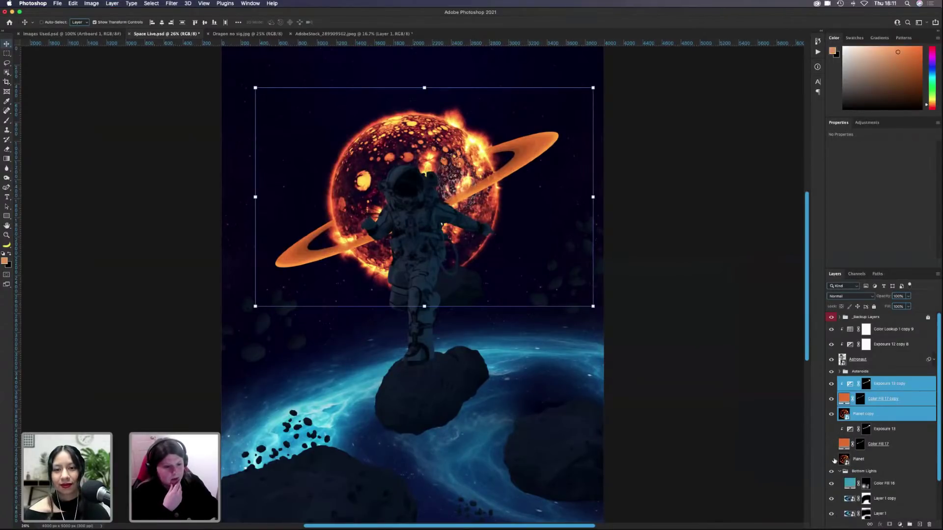
{"action": "right_click", "coordinate": [905, 405]}
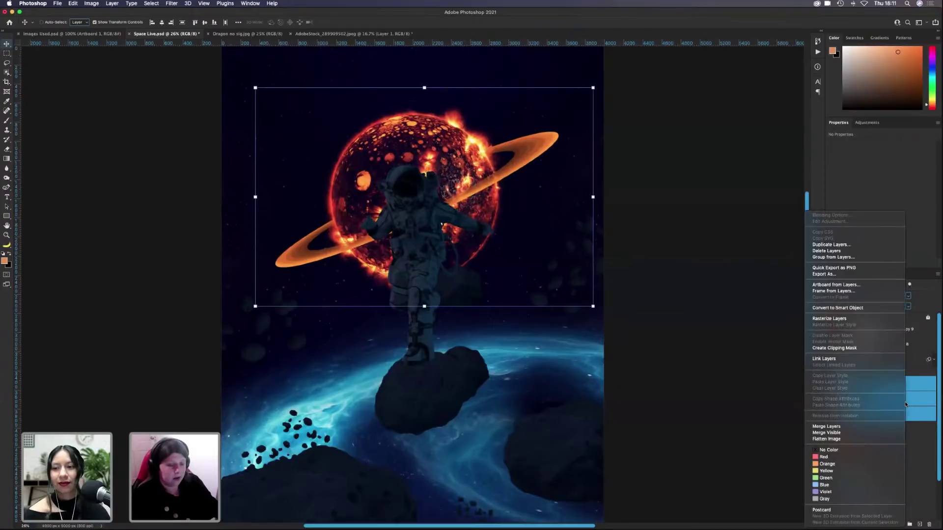
{"action": "left_click", "coordinate": [869, 308]}
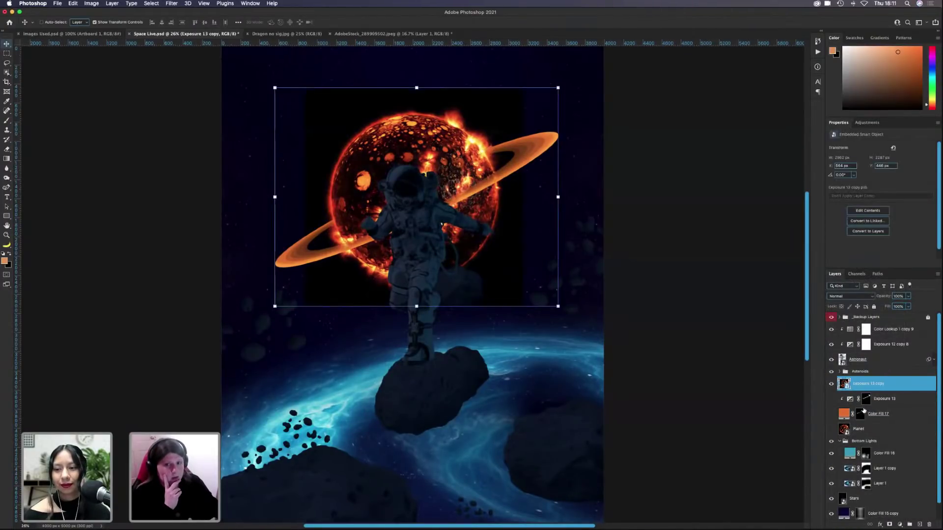
Step: Set the planet and ring smart object's blend mode to Screen and open the Field Blur filter for it
{"action": "left_click", "coordinate": [852, 297]}
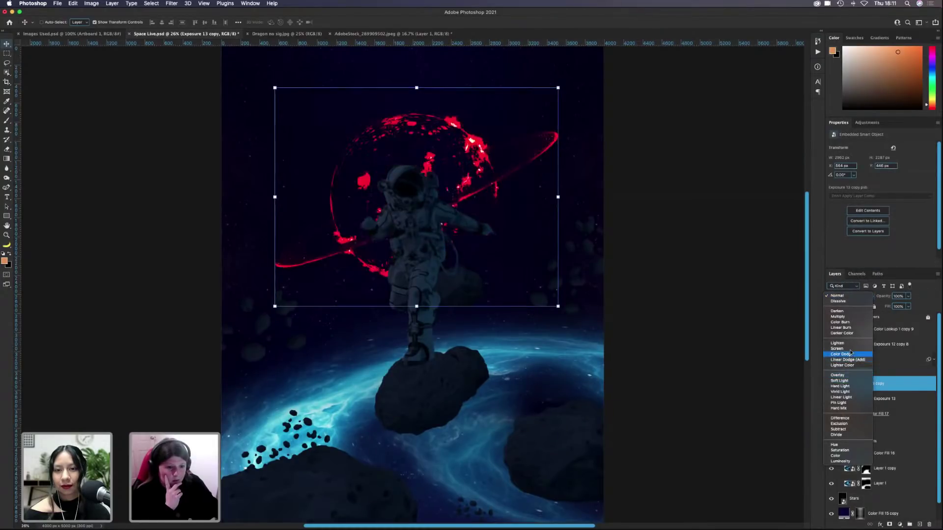
{"action": "left_click", "coordinate": [850, 350]}
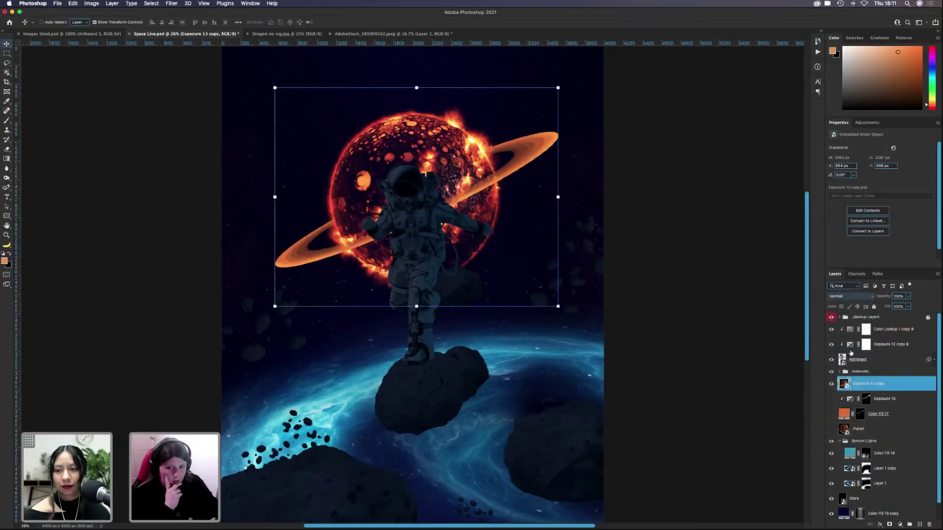
{"action": "left_click", "coordinate": [169, 3]}
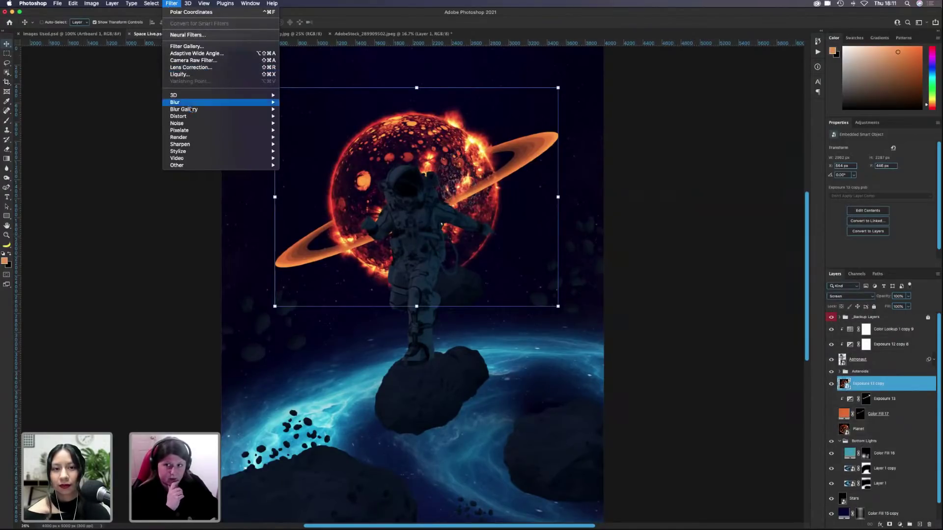
{"action": "mouse_move", "coordinate": [192, 110]}
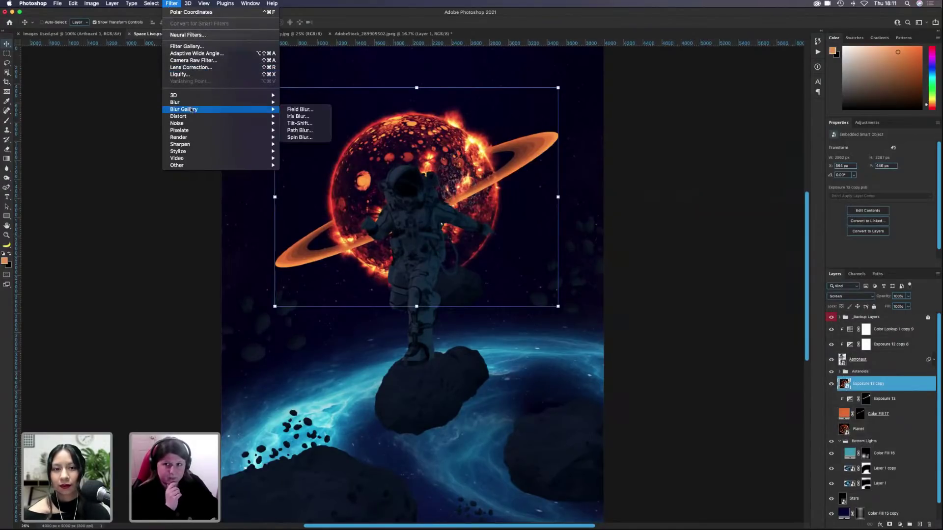
{"action": "left_click", "coordinate": [325, 110]}
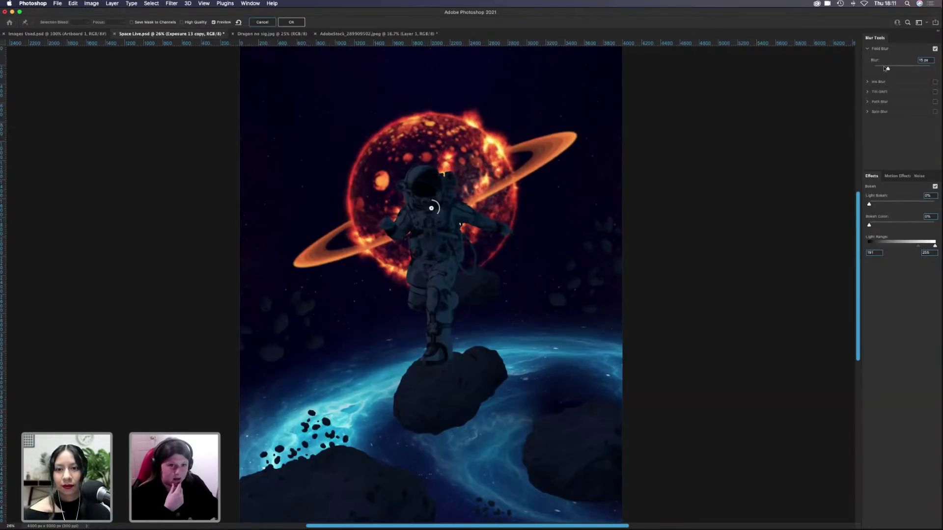
Step: Set the planet copy's Field Blur to 7 px with light bokeh at 0% and apply the blur
{"action": "left_click_drag", "start_coordinate": [886, 68], "coordinate": [885, 68]}
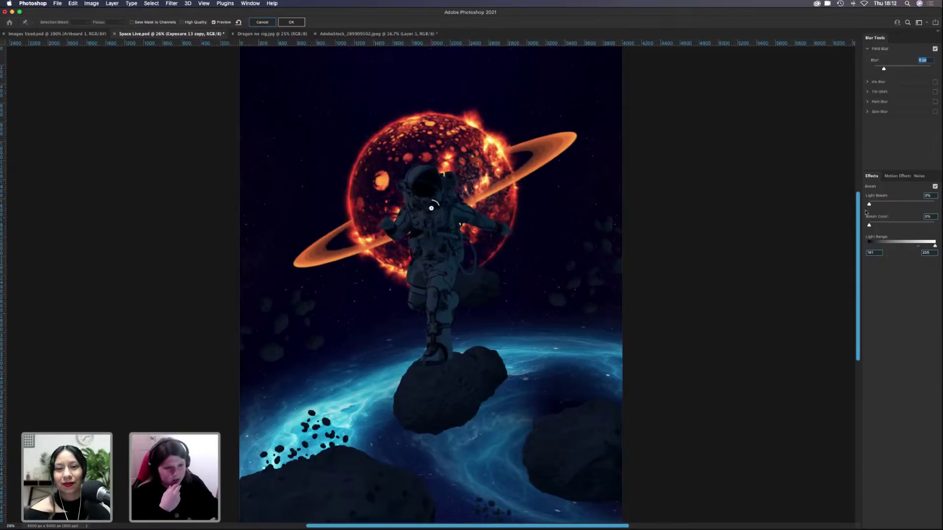
{"action": "left_click_drag", "start_coordinate": [870, 206], "coordinate": [894, 247]}
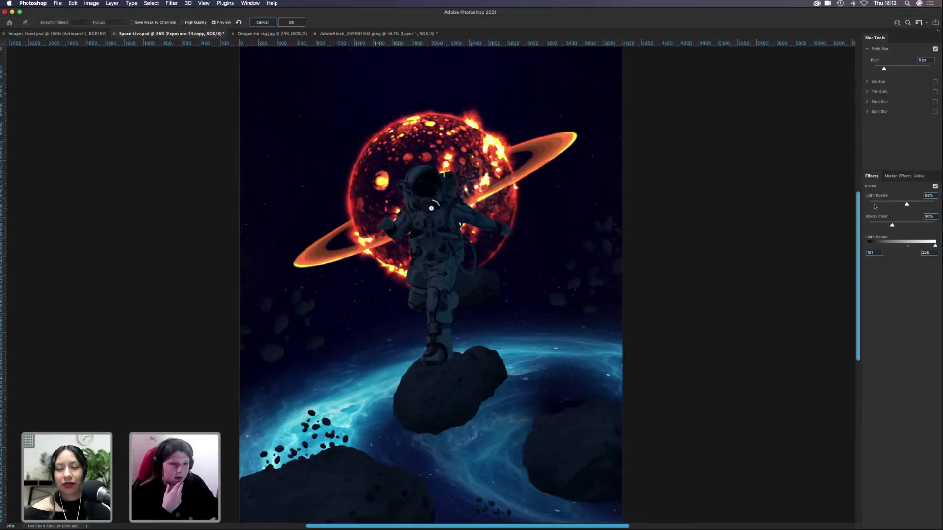
{"action": "left_click_drag", "start_coordinate": [875, 205], "coordinate": [792, 197]}
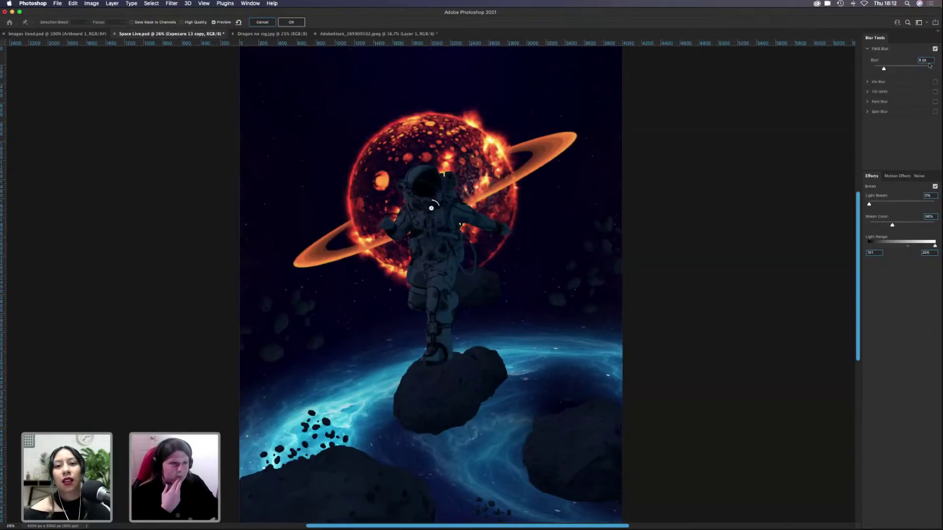
{"action": "left_click_drag", "start_coordinate": [929, 60], "coordinate": [871, 52]}
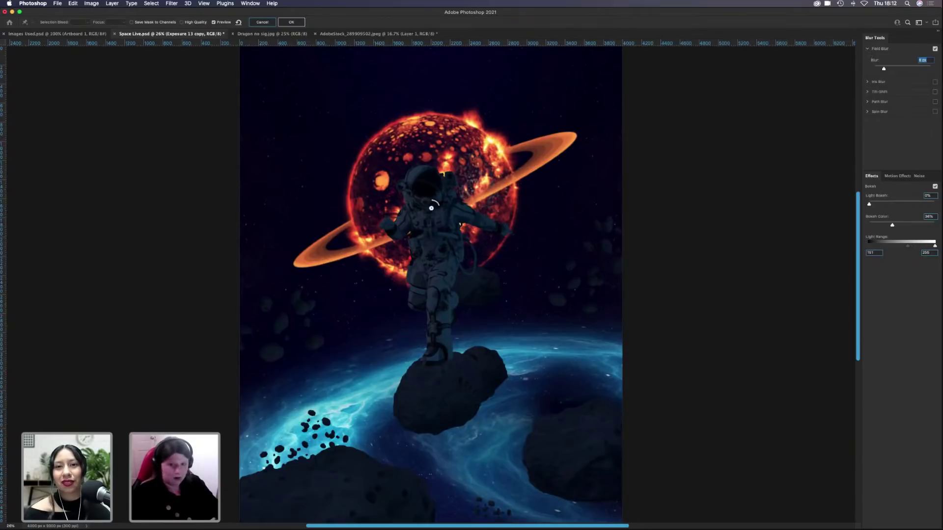
{"action": "key", "text": "Down"}
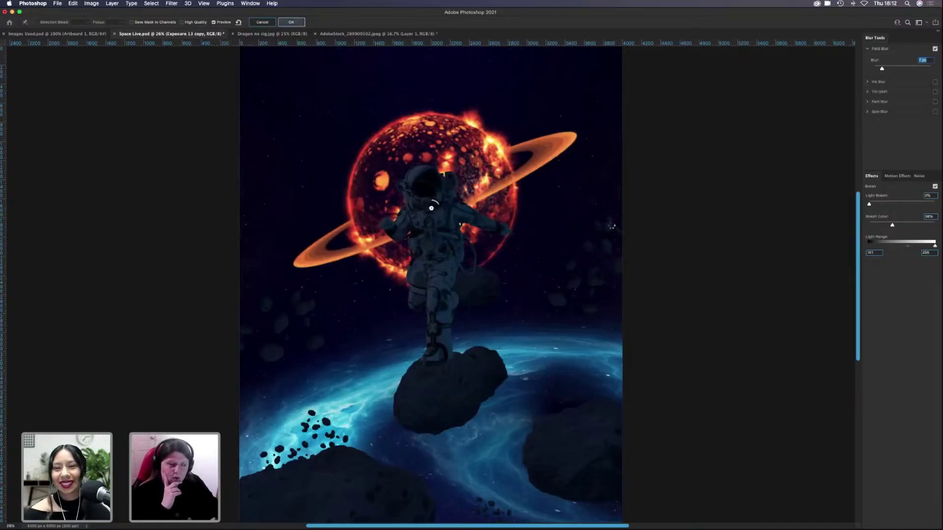
{"action": "key", "text": "Return"}
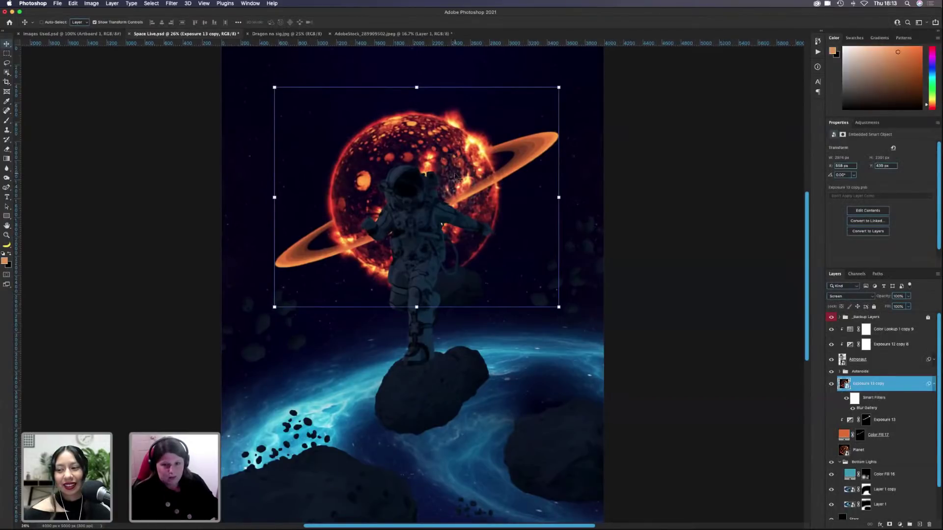
Step: Try repositioning the blurred planet copy on the canvas, undo each move, and deselect the layer
{"action": "left_click_drag", "start_coordinate": [452, 180], "coordinate": [422, 133]}
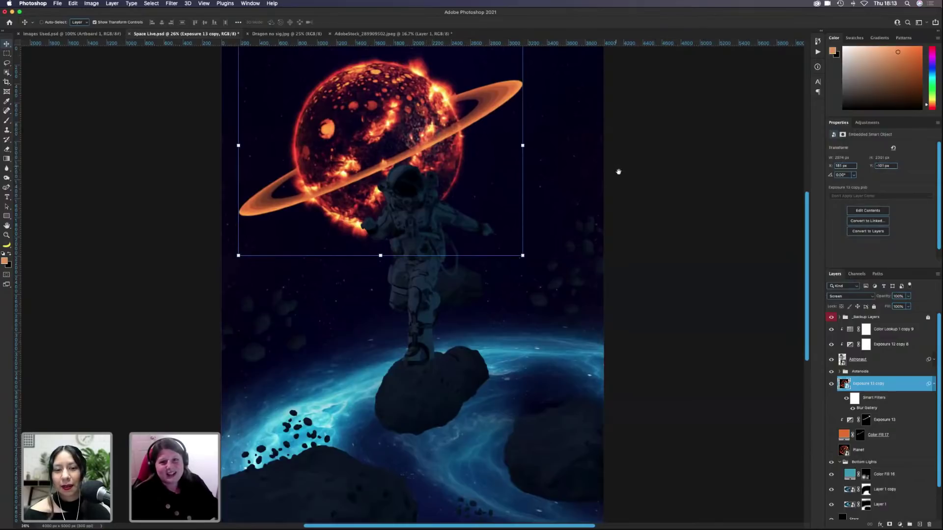
{"action": "scroll", "coordinate": [625, 172], "scroll_direction": "left", "scroll_amount": 2}
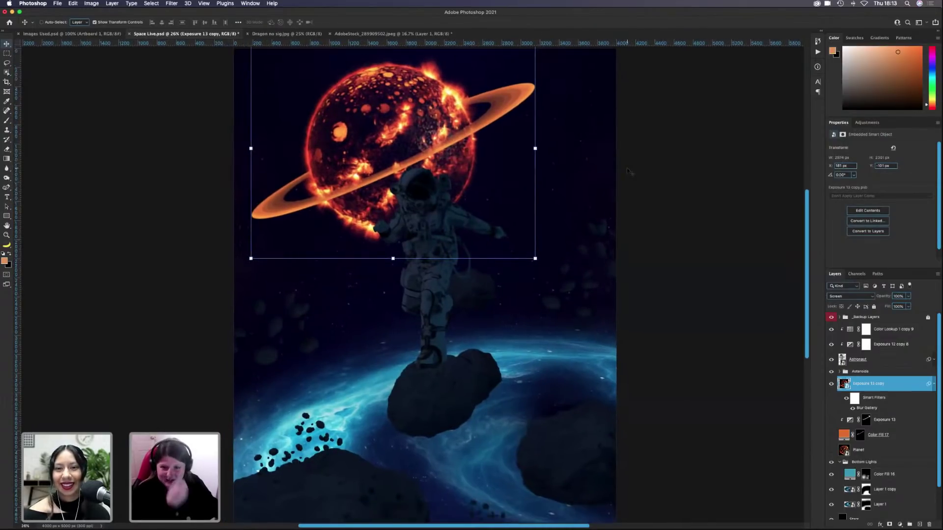
{"action": "key", "text": "super+z"}
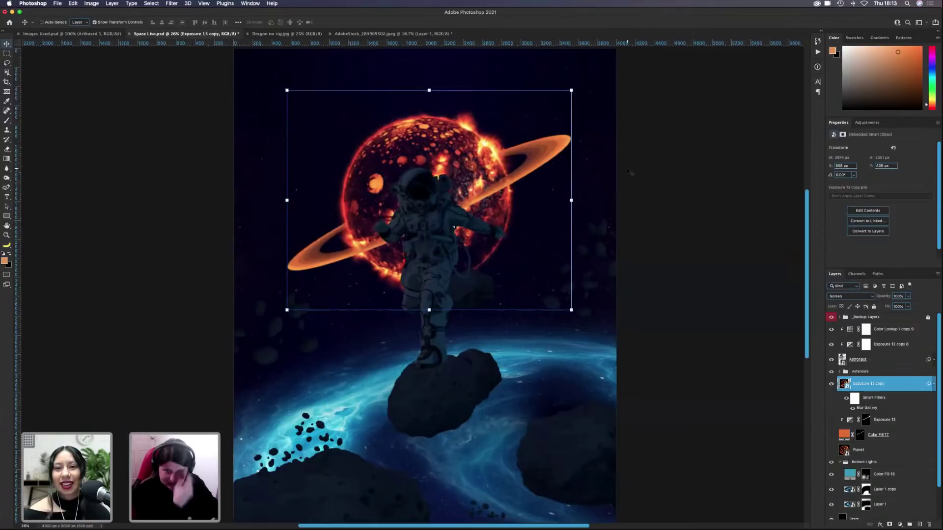
{"action": "left_click_drag", "start_coordinate": [470, 180], "coordinate": [413, 133]}
{"action": "key", "text": "super+z"}
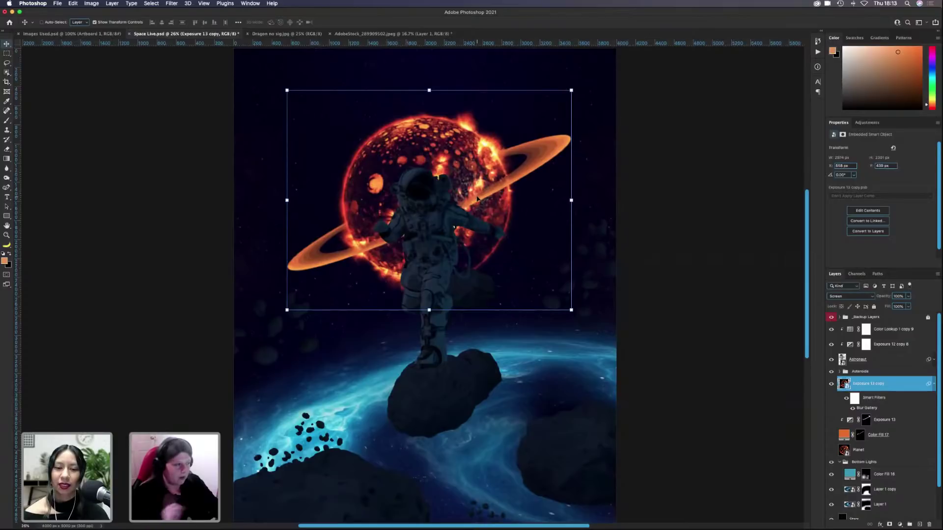
{"action": "key", "text": "super+h"}
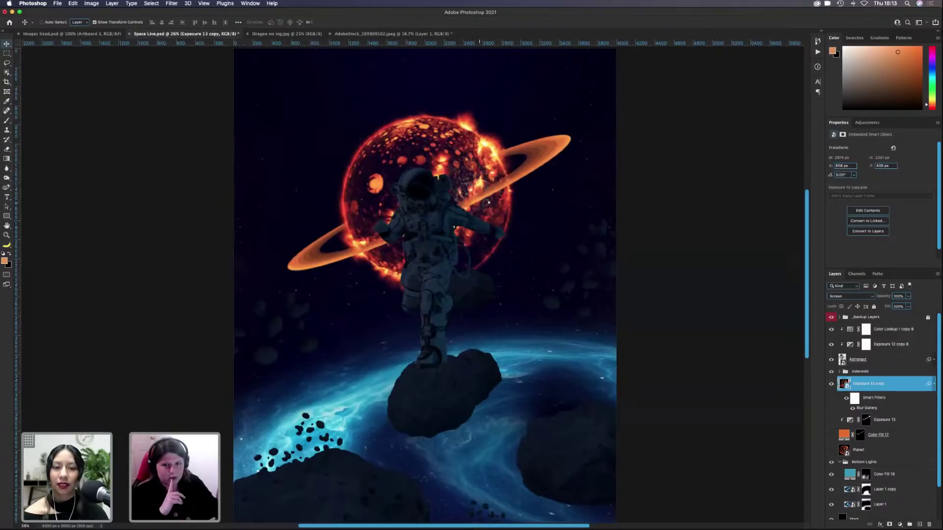
{"action": "left_click_drag", "start_coordinate": [559, 176], "coordinate": [633, 76]}
{"action": "left_click_drag", "start_coordinate": [632, 117], "coordinate": [574, 142]}
{"action": "key", "text": "super+z"}
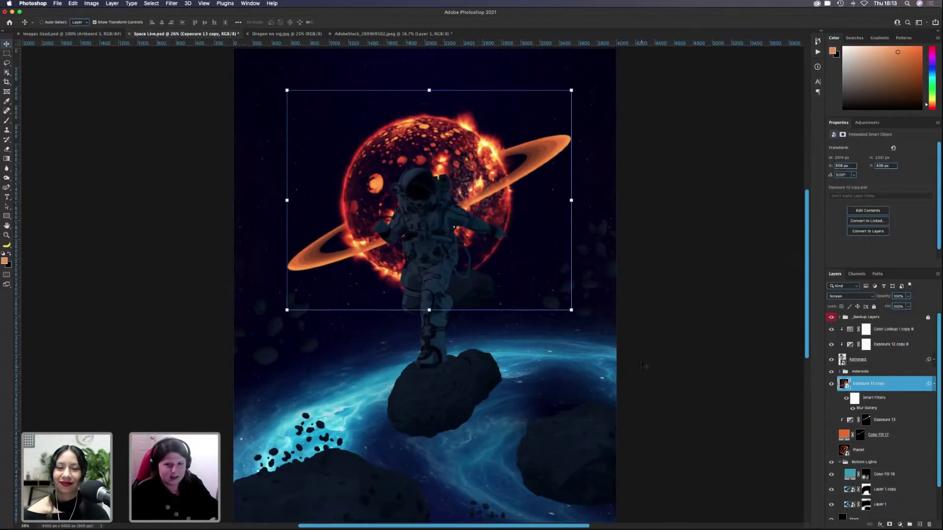
{"action": "left_click", "coordinate": [676, 404]}
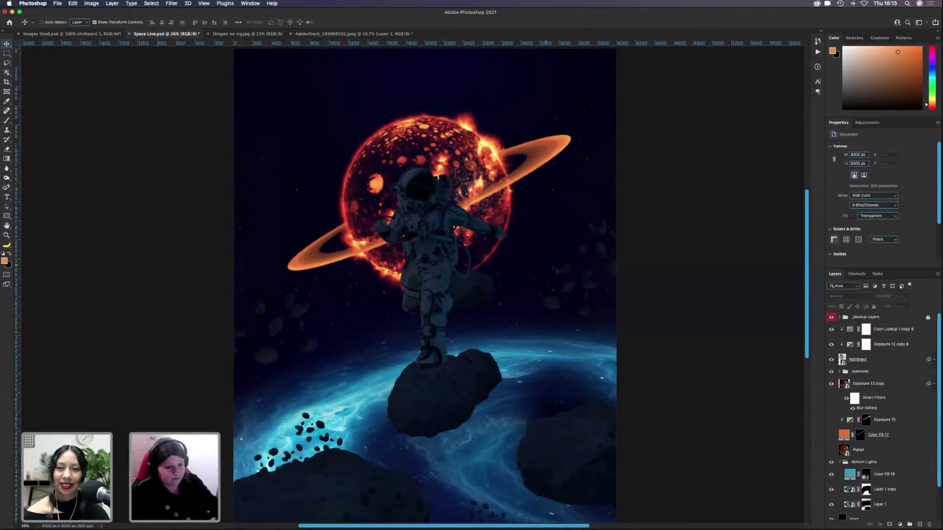
Step: Rename the blurred Exposure 13 copy layer to Planet
{"action": "left_click", "coordinate": [889, 383]}
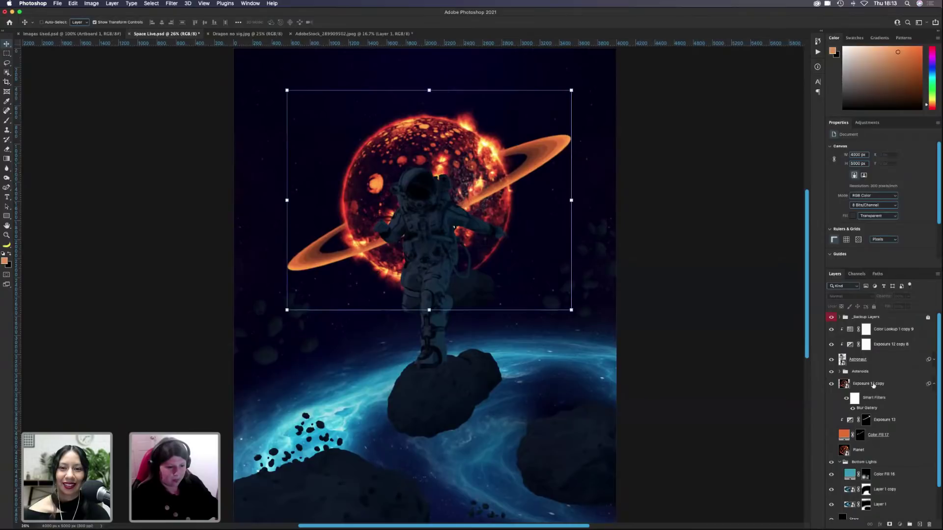
{"action": "type", "text": "Planet"}
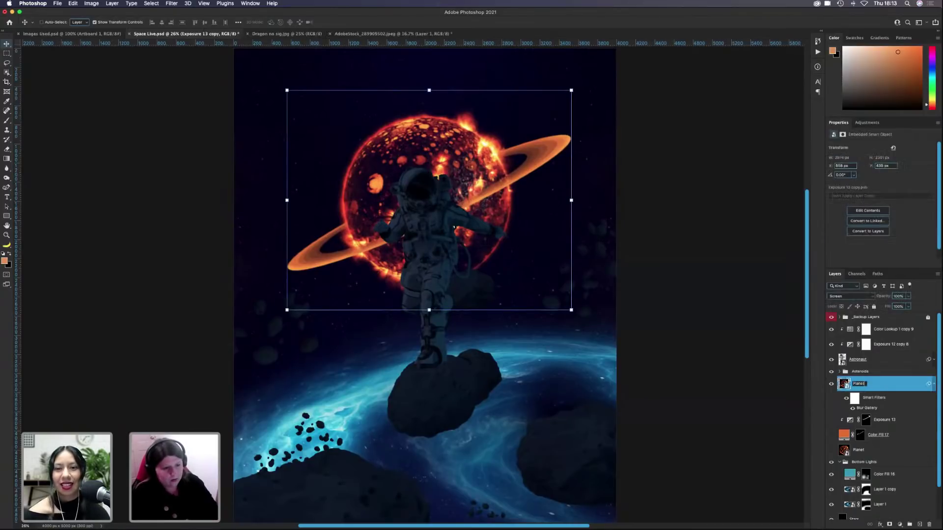
{"action": "key", "text": "Return"}
Step: Add an orange solid color fill layer above the blurred planet and invert its mask to hide the fill
{"action": "left_click", "coordinate": [900, 522]}
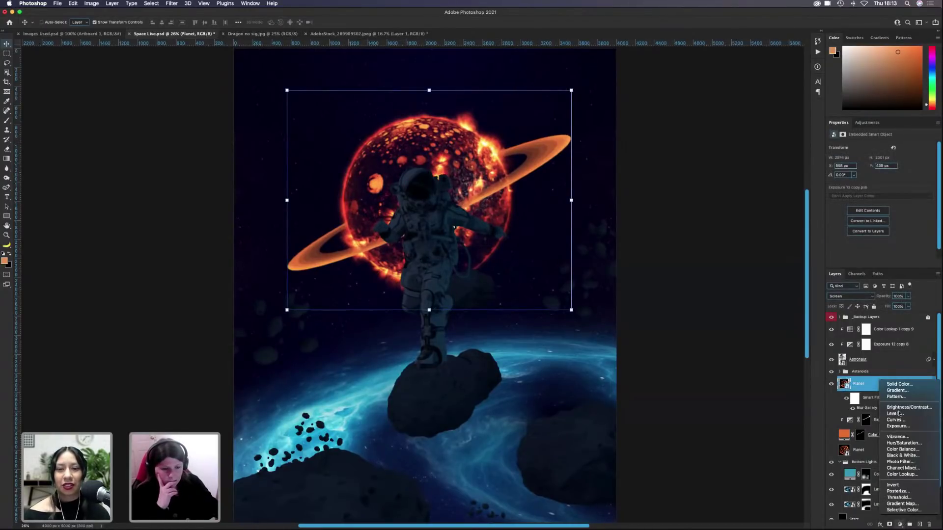
{"action": "left_click", "coordinate": [899, 409]}
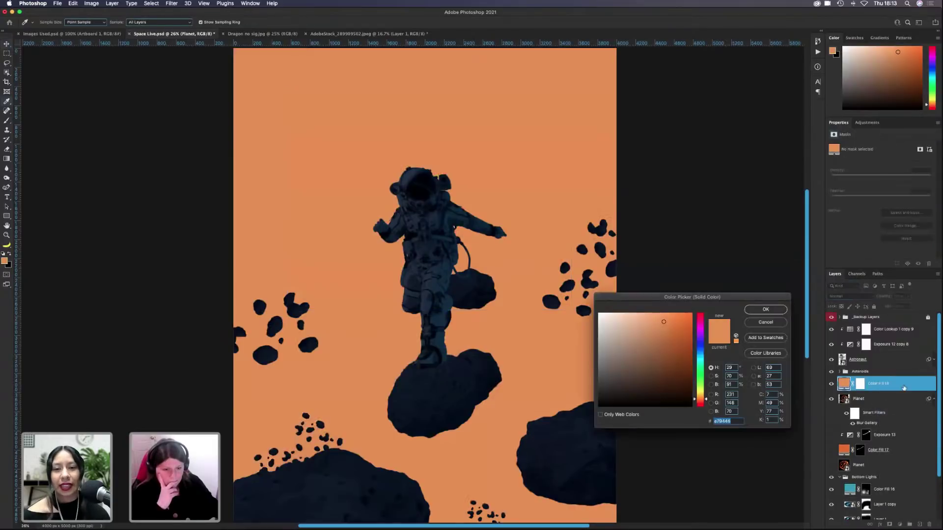
{"action": "left_click", "coordinate": [767, 309]}
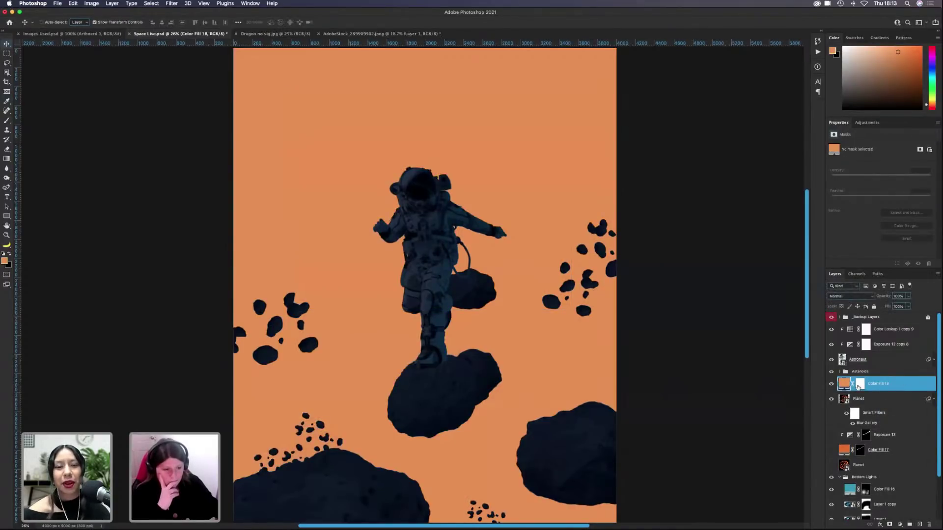
{"action": "left_click", "coordinate": [859, 385]}
{"action": "key", "text": "ctrl+i"}
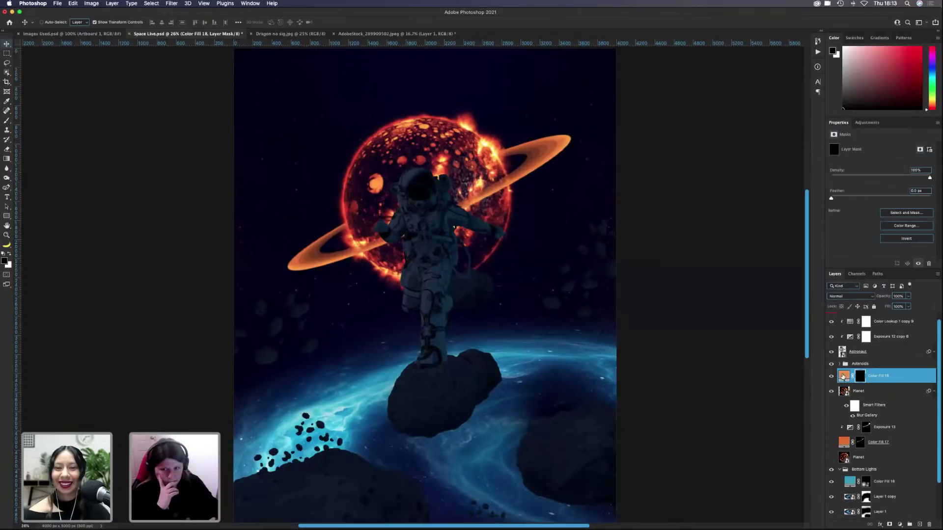
Step: Change the new fill to a bright orange sampled from the planet and set its blend mode to Linear Dodge (Add)
{"action": "double_click", "coordinate": [843, 376]}
{"action": "left_click", "coordinate": [349, 237]}
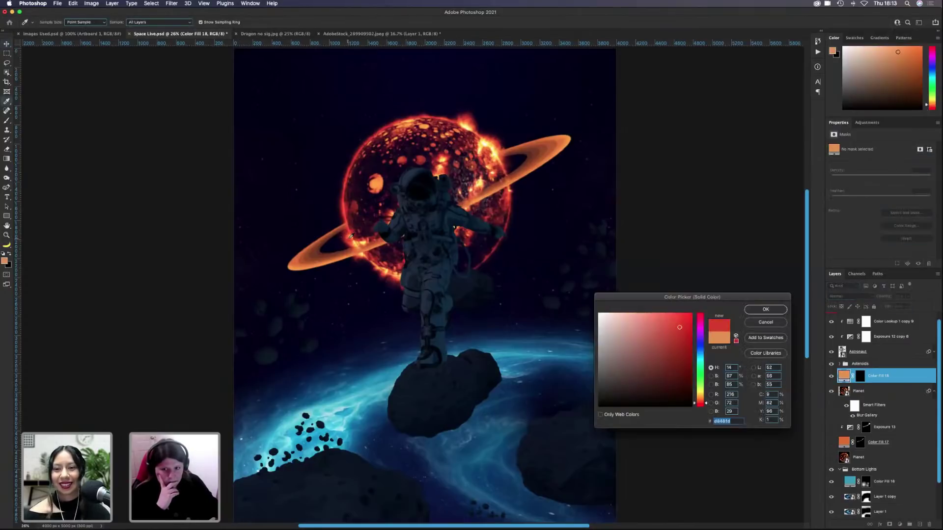
{"action": "left_click", "coordinate": [352, 235]}
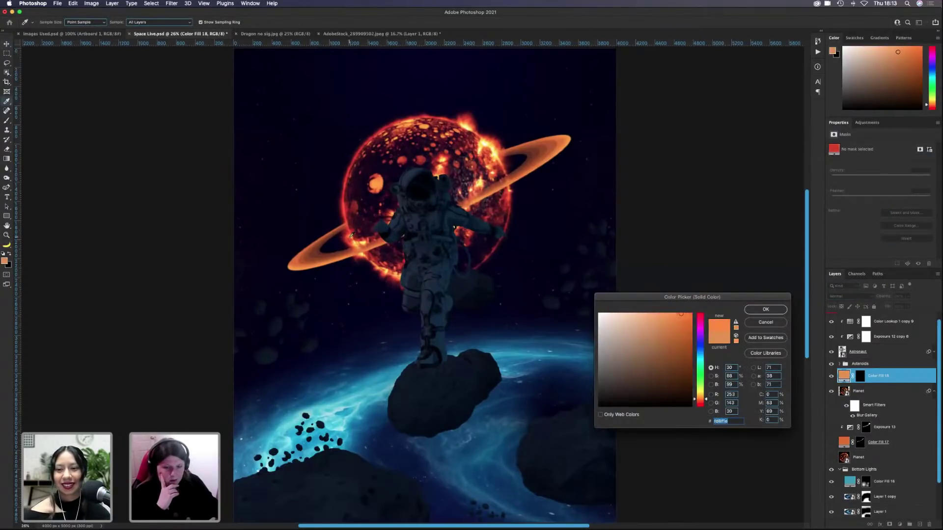
{"action": "left_click", "coordinate": [765, 309]}
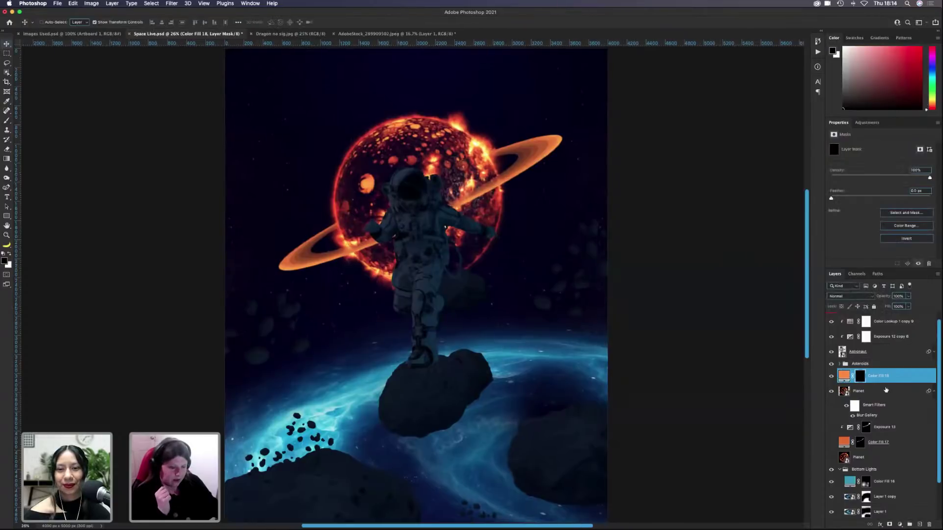
{"action": "left_click", "coordinate": [852, 297]}
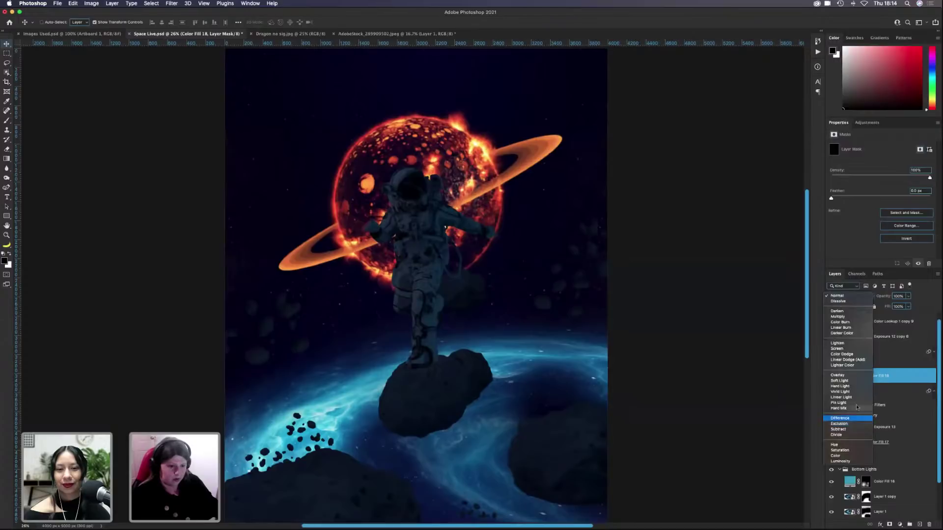
{"action": "left_click", "coordinate": [854, 360]}
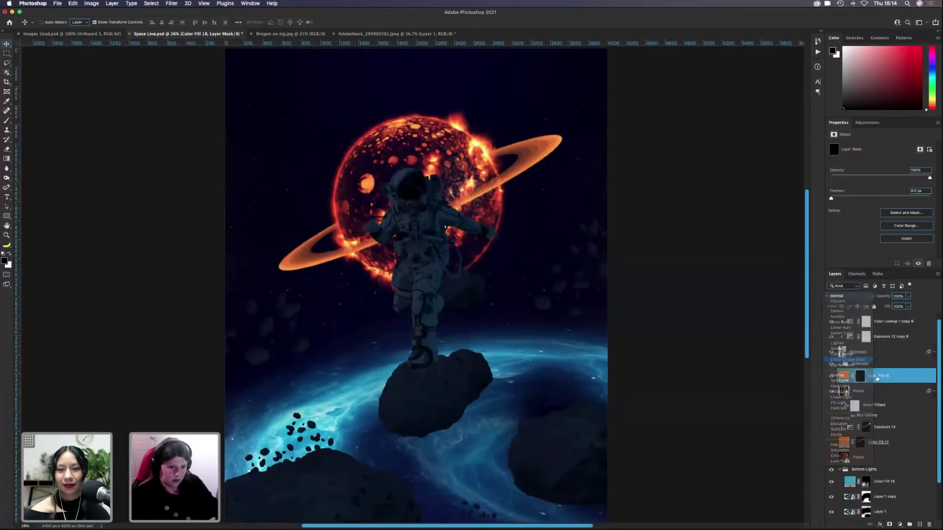
Step: Prepare a large soft brush with 0% hardness and 15% flow for painting on the fill layer's mask
{"action": "key", "text": "b"}
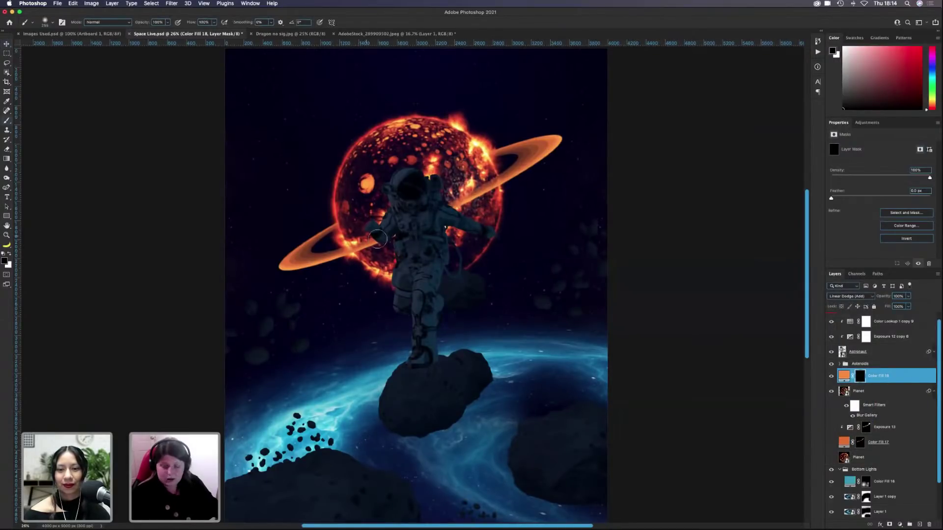
{"action": "left_click_drag", "start_coordinate": [429, 352], "coordinate": [454, 353]}
{"action": "left_click_drag", "start_coordinate": [352, 263], "coordinate": [375, 257]}
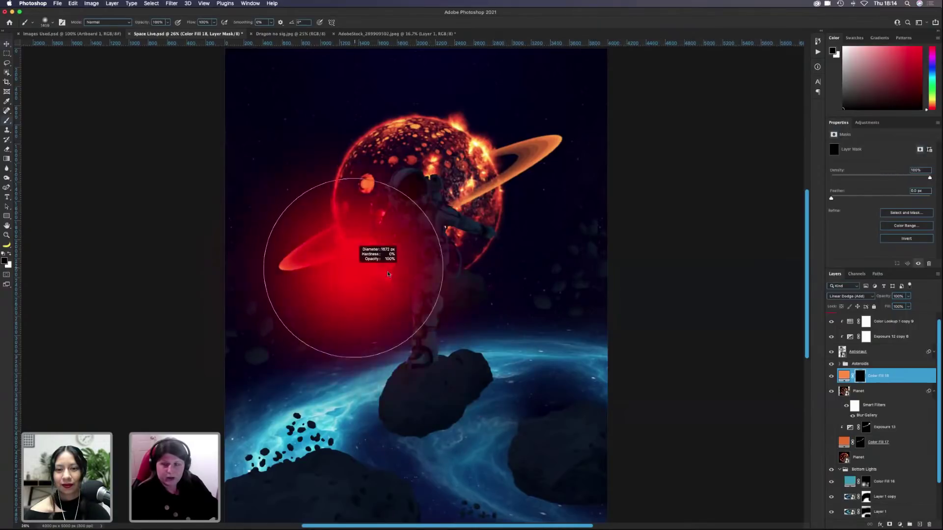
{"action": "left_click", "coordinate": [206, 23]}
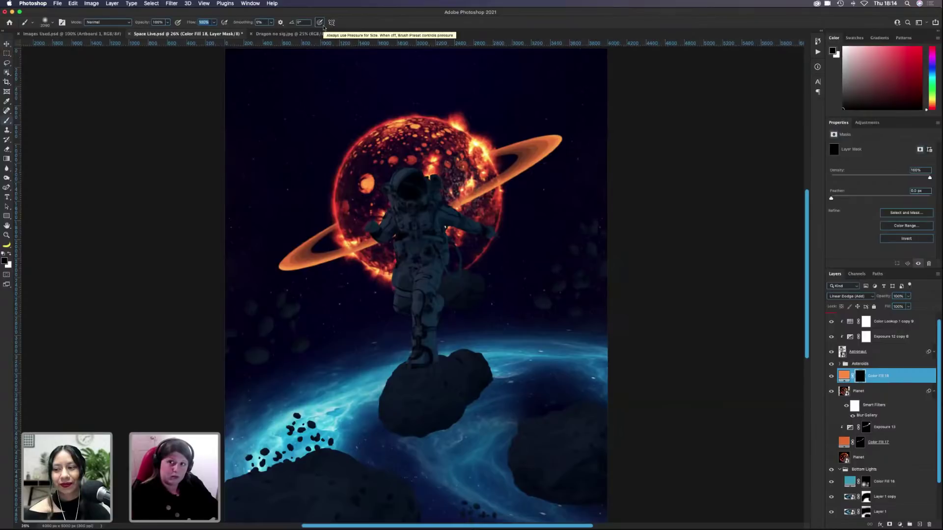
{"action": "type", "text": "15"}
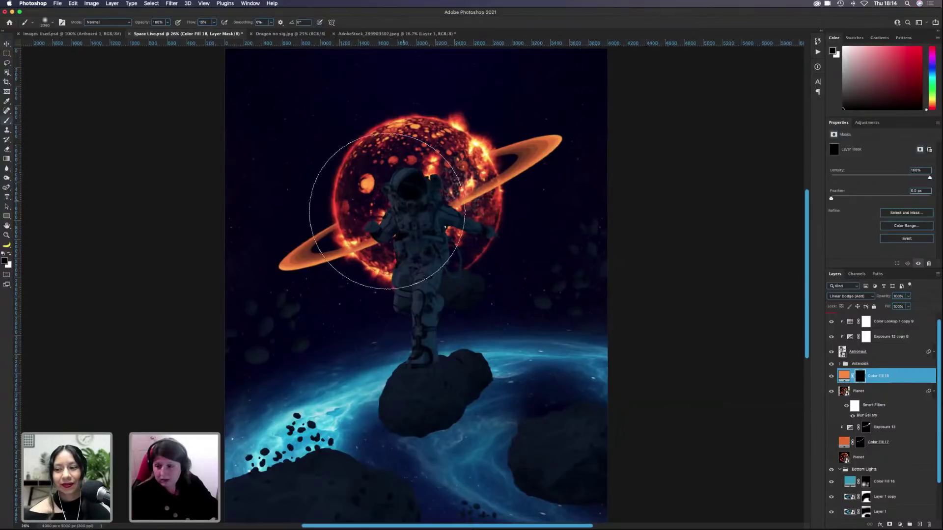
Step: Paint white on the orange fill's mask to add a soft glow along the planet's ring and behind the astronaut
{"action": "left_click_drag", "start_coordinate": [403, 212], "coordinate": [327, 251]}
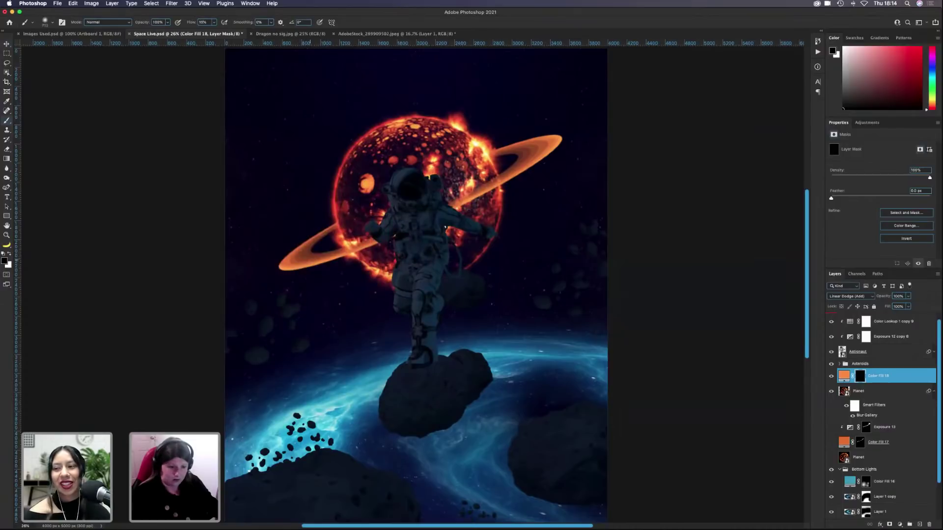
{"action": "key", "text": "x"}
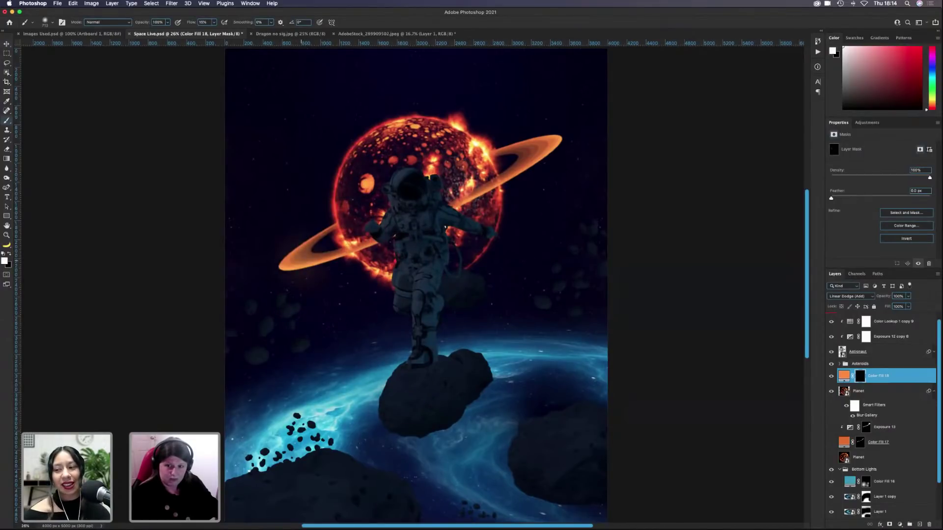
{"action": "left_click_drag", "start_coordinate": [327, 251], "coordinate": [391, 222]}
{"action": "left_click", "coordinate": [328, 251]}
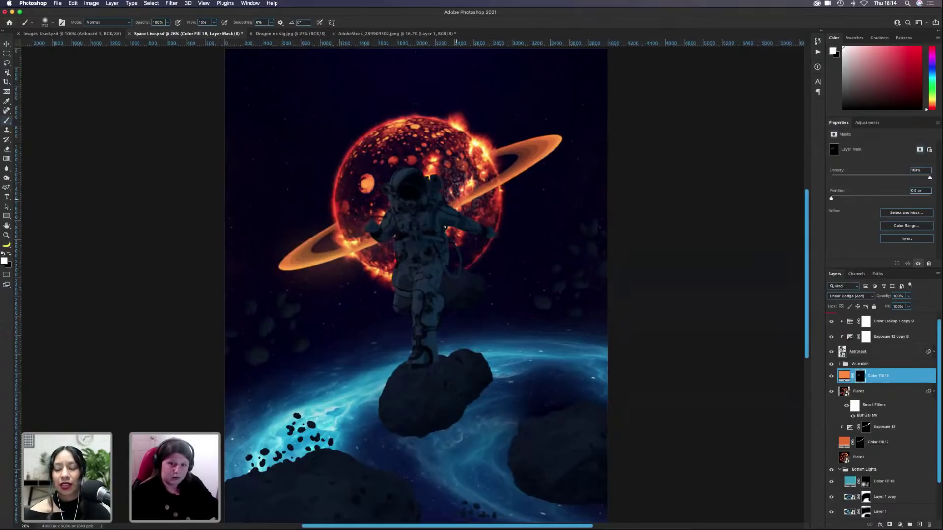
{"action": "mouse_move", "coordinate": [444, 206]}
{"action": "left_mouse_down"}
{"action": "mouse_move", "coordinate": [549, 142]}
{"action": "mouse_move", "coordinate": [442, 213]}
{"action": "mouse_move", "coordinate": [422, 213]}
{"action": "left_mouse_up"}
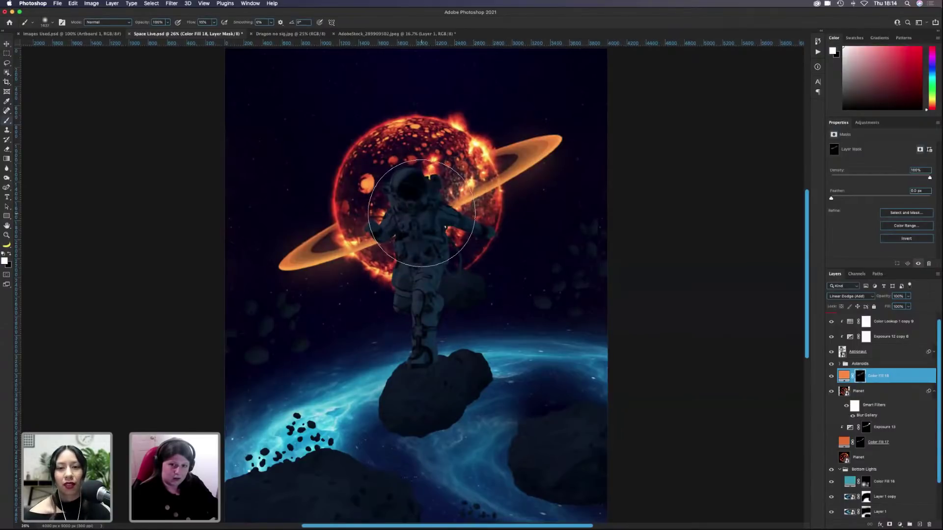
{"action": "scroll", "coordinate": [876, 318], "scroll_direction": "up", "scroll_amount": 1}
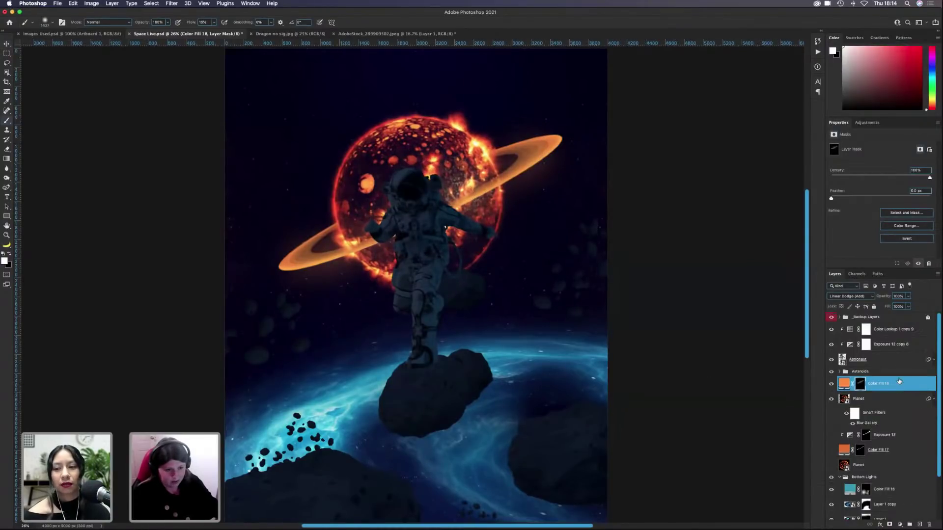
{"action": "left_click", "coordinate": [877, 317]}
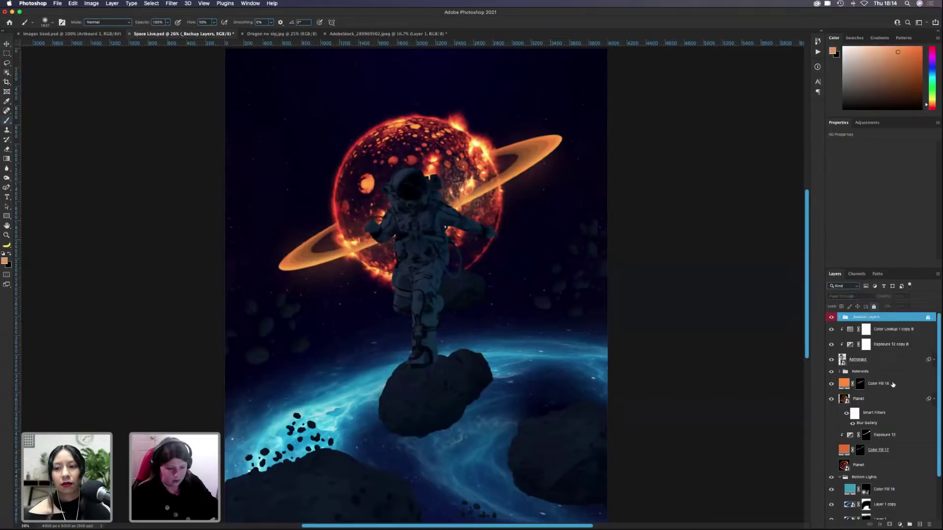
{"action": "left_click", "coordinate": [892, 385]}
{"action": "scroll", "coordinate": [879, 434], "scroll_direction": "down", "scroll_amount": 3}
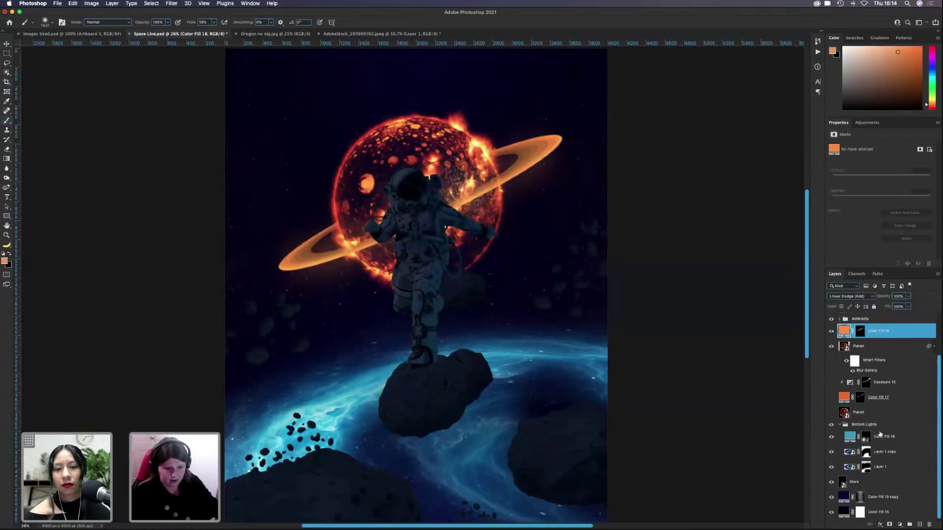
{"action": "scroll", "coordinate": [417, 270], "scroll_direction": "down", "scroll_amount": 3}
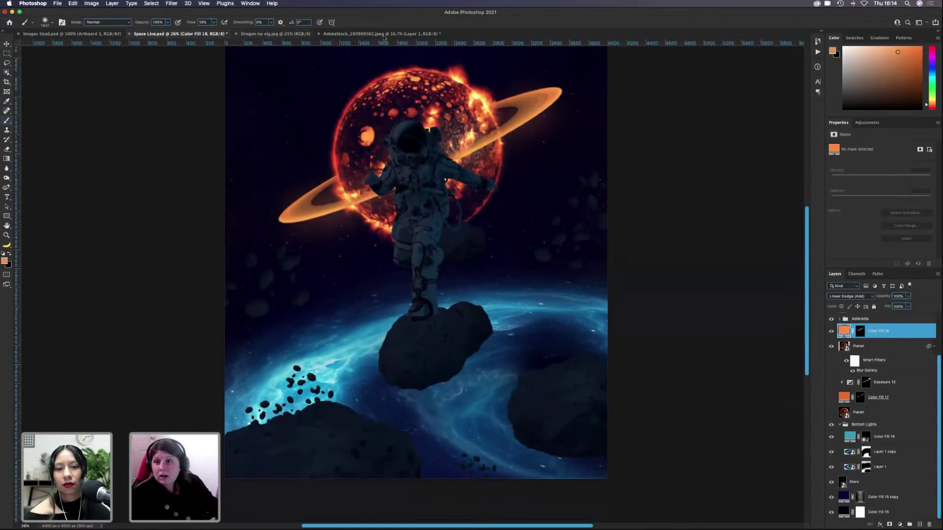
Step: Switch to the dragon image and try an Iris Blur on it with the blur raised to 68 px
{"action": "left_click", "coordinate": [384, 33]}
{"action": "left_click", "coordinate": [275, 33]}
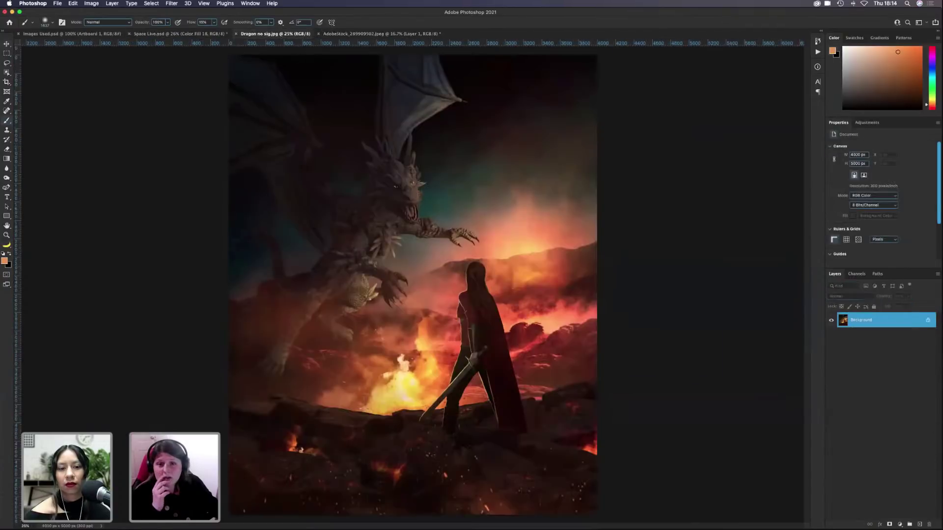
{"action": "key", "text": "shift+super+x"}
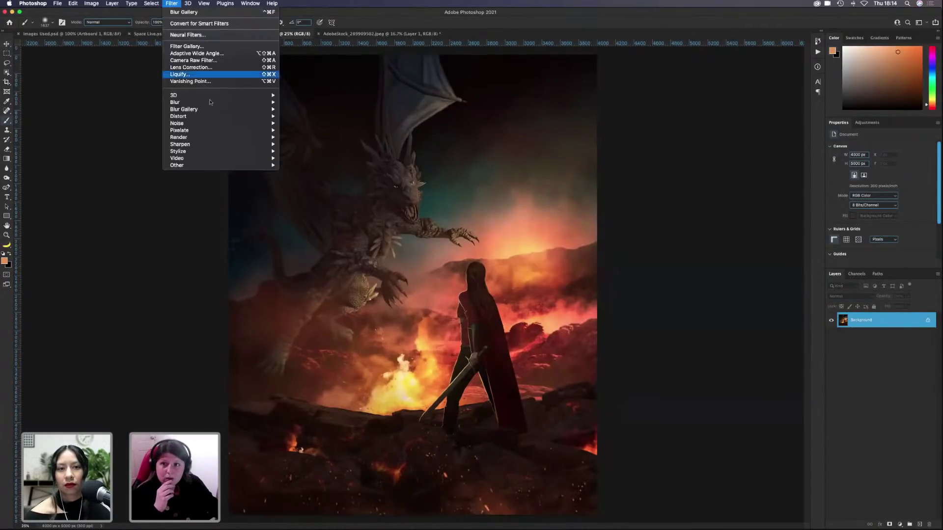
{"action": "mouse_move", "coordinate": [235, 109]}
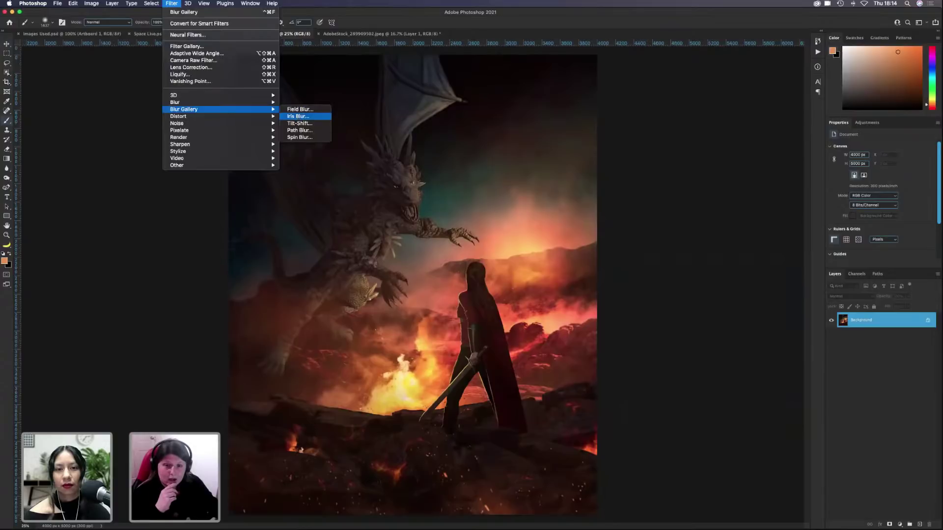
{"action": "left_click", "coordinate": [299, 117]}
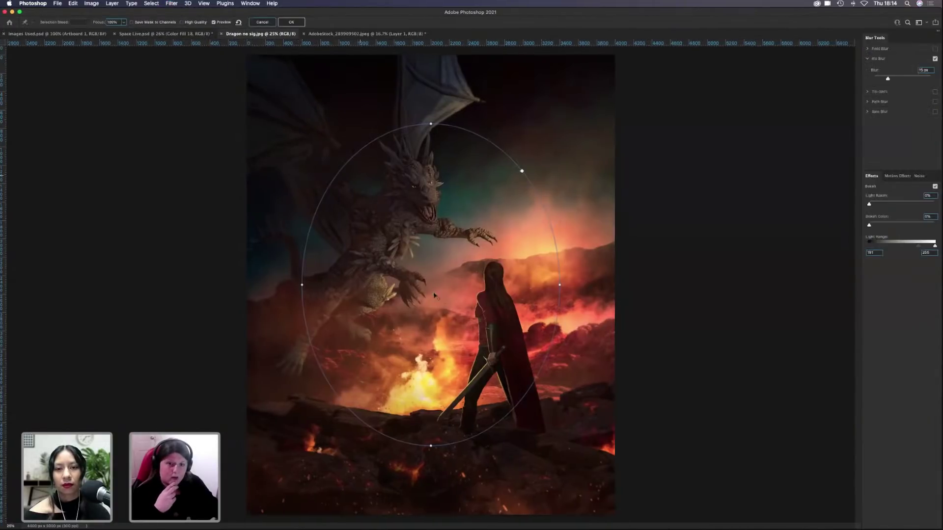
{"action": "mouse_move", "coordinate": [431, 285]}
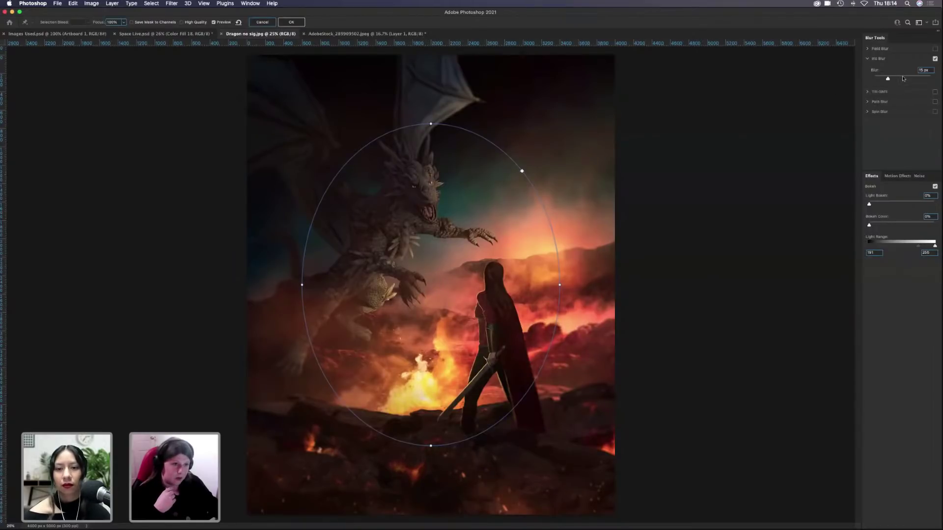
{"action": "left_click", "coordinate": [902, 79]}
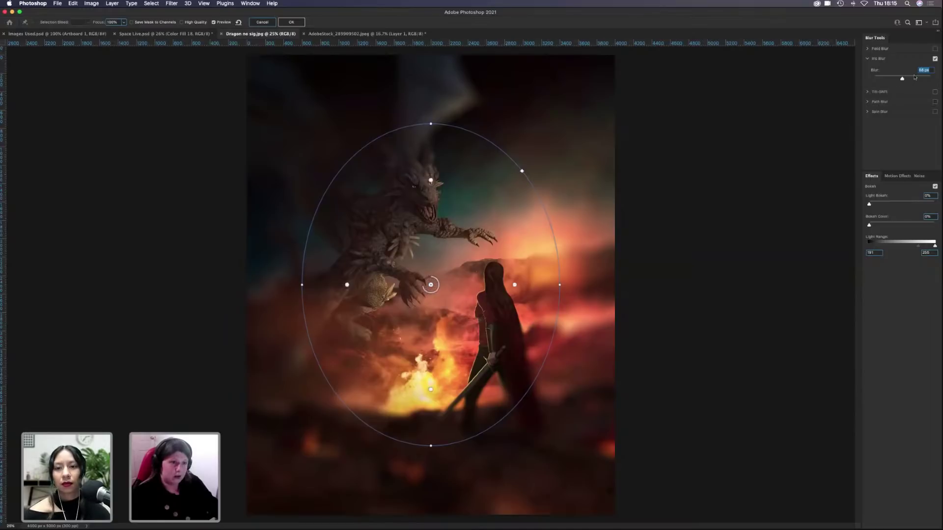
Step: Enlarge the iris ellipse and its sharp area around the dragon and warrior, try a 7 px blur, and discard the filter
{"action": "mouse_move", "coordinate": [432, 245]}
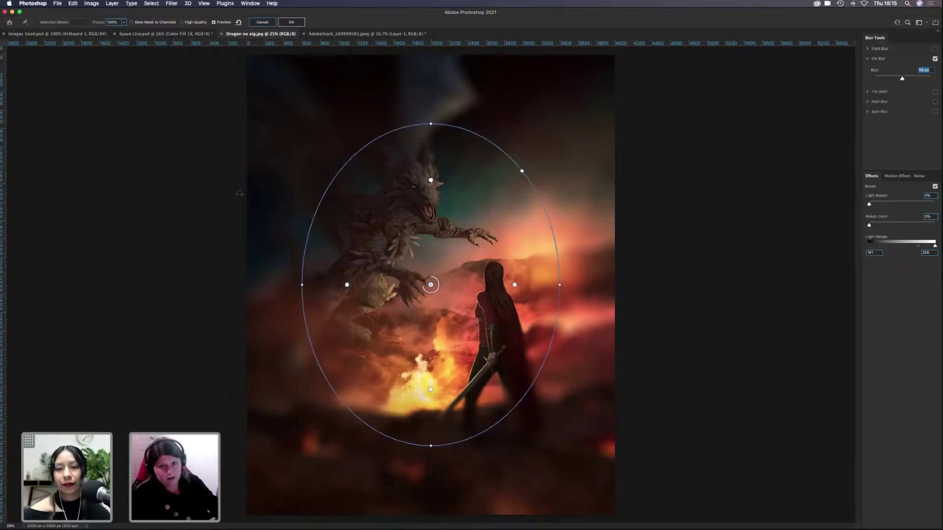
{"action": "left_click_drag", "start_coordinate": [560, 284], "coordinate": [595, 284]}
{"action": "left_click_drag", "start_coordinate": [429, 123], "coordinate": [428, 59]}
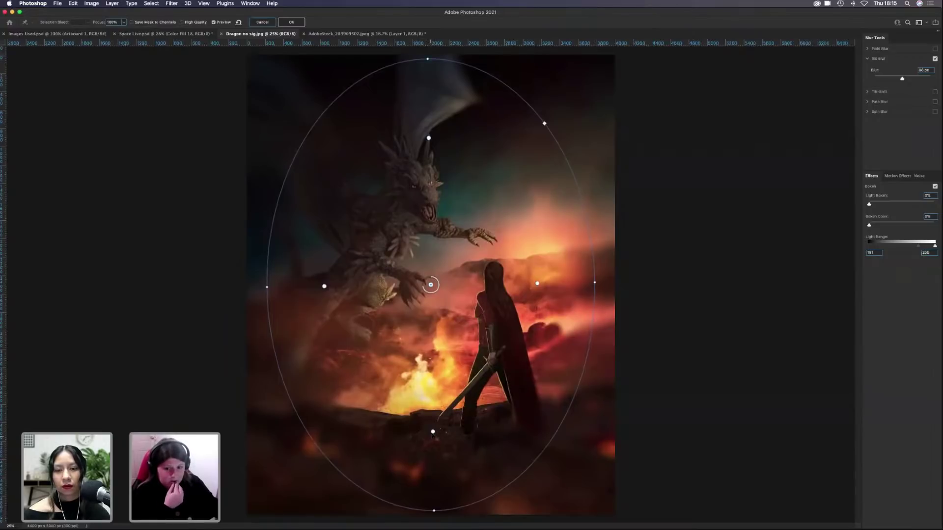
{"action": "left_click_drag", "start_coordinate": [433, 432], "coordinate": [433, 455]}
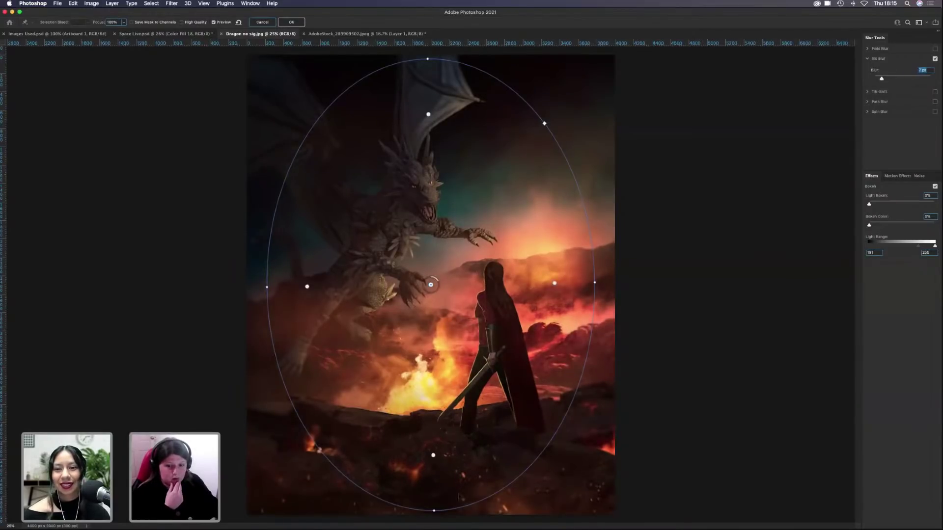
{"action": "left_click_drag", "start_coordinate": [433, 500], "coordinate": [433, 486]}
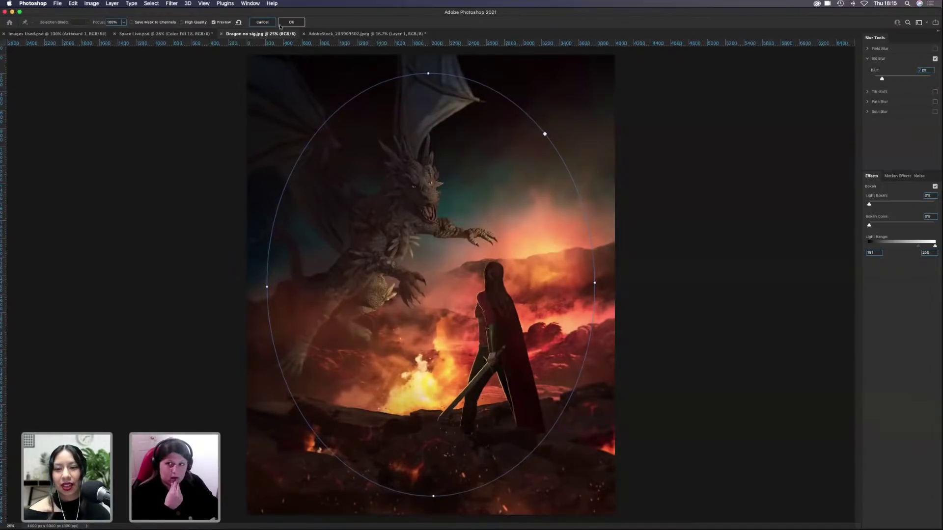
{"action": "left_click", "coordinate": [263, 22]}
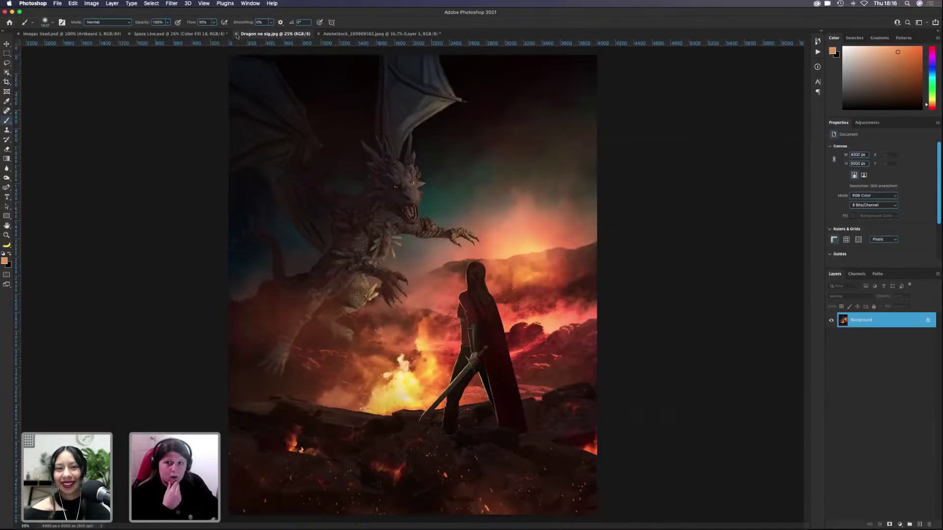
Step: Close the dragon image and return to the Space Live.psd composite
{"action": "key", "text": "super+w"}
{"action": "left_click", "coordinate": [159, 37]}
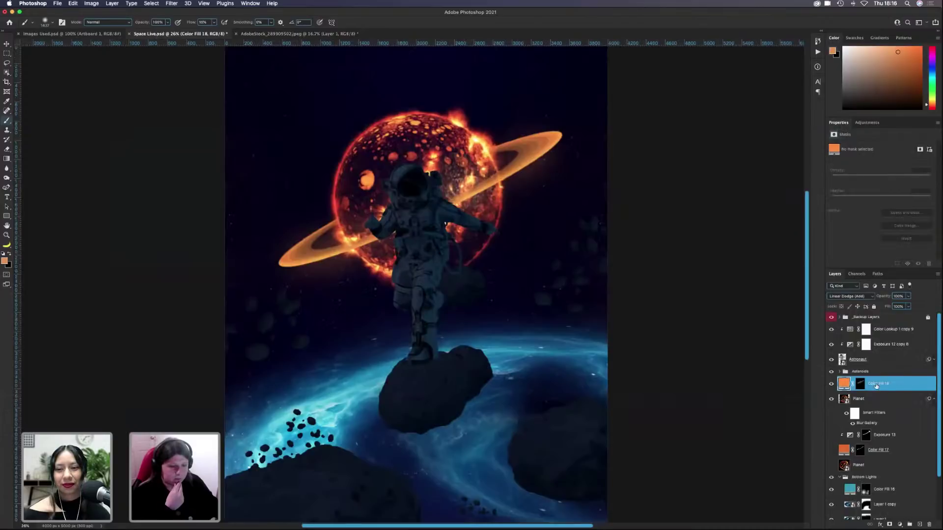
{"action": "left_click", "coordinate": [894, 372]}
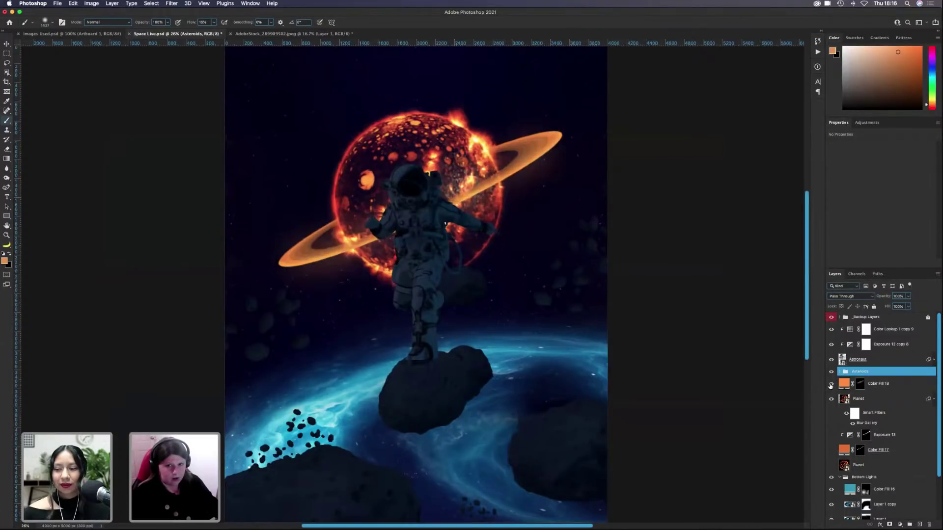
{"action": "left_click", "coordinate": [846, 385]}
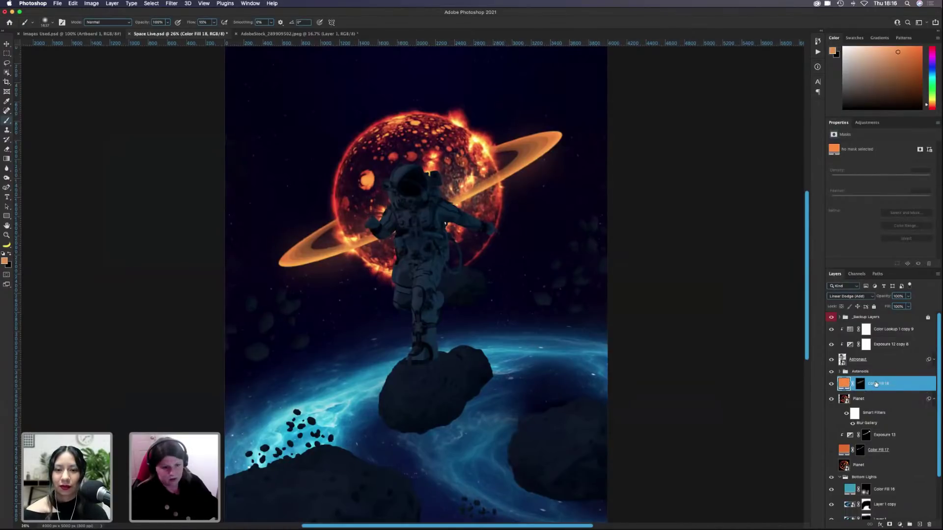
{"action": "left_click", "coordinate": [877, 360]}
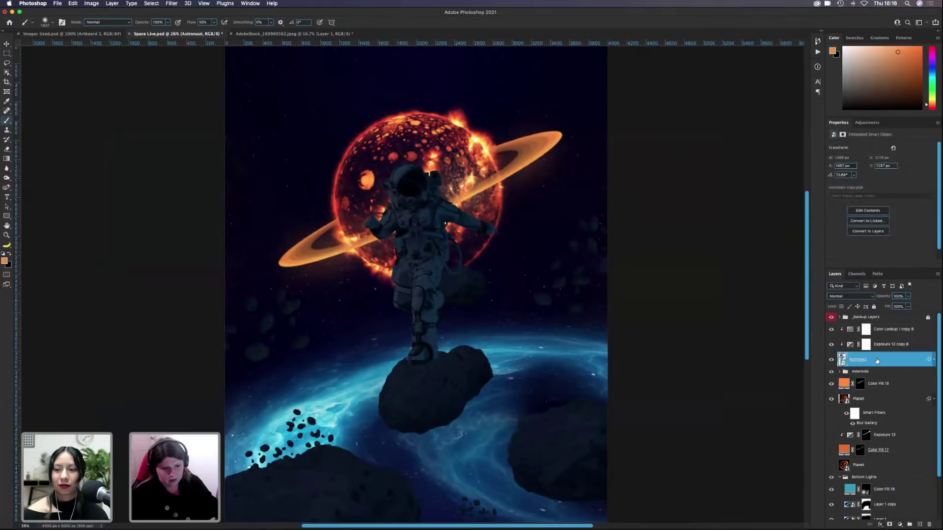
Step: Add a solid color fill layer in orange #d68329 above the astronaut's Color Lookup adjustment
{"action": "left_click", "coordinate": [887, 329]}
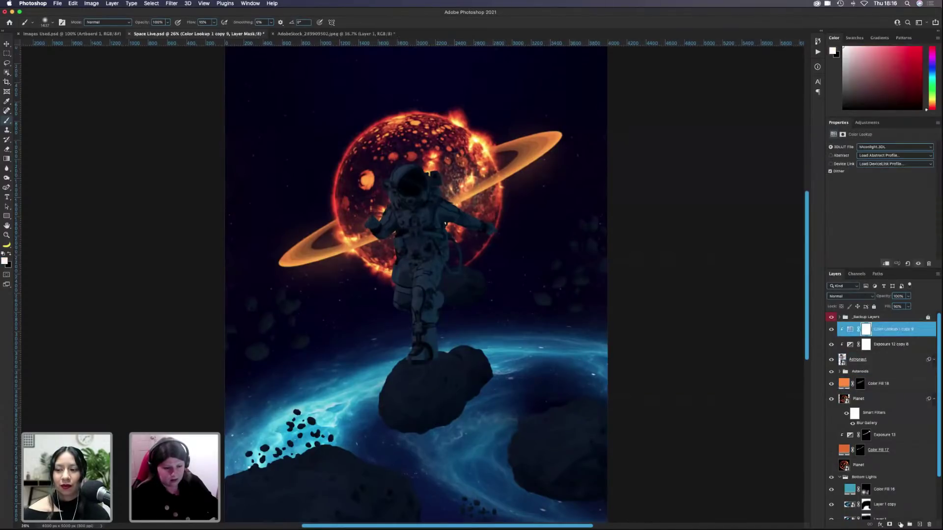
{"action": "left_click", "coordinate": [900, 523]}
{"action": "left_click", "coordinate": [898, 384]}
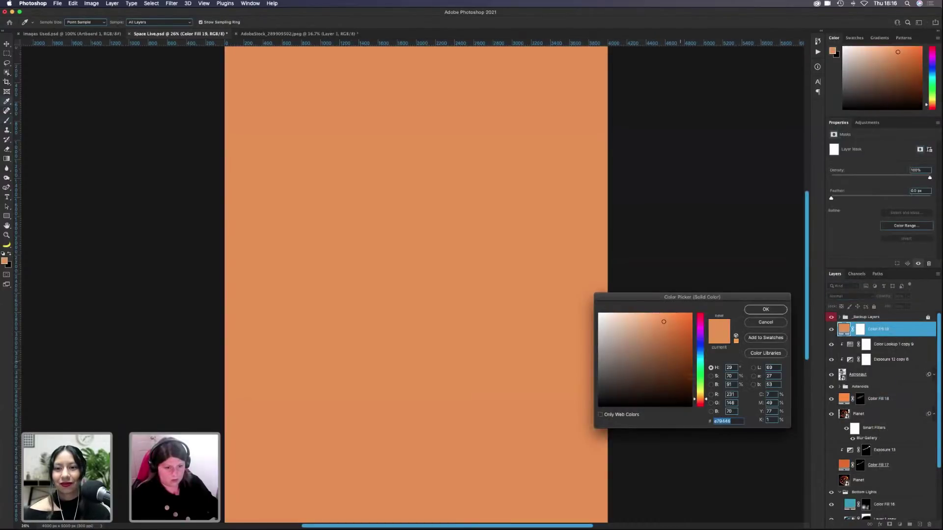
{"action": "left_click_drag", "start_coordinate": [705, 402], "coordinate": [705, 394]}
{"action": "left_click", "coordinate": [671, 325]}
{"action": "left_click_drag", "start_coordinate": [671, 324], "coordinate": [674, 328]}
{"action": "left_click", "coordinate": [706, 400]}
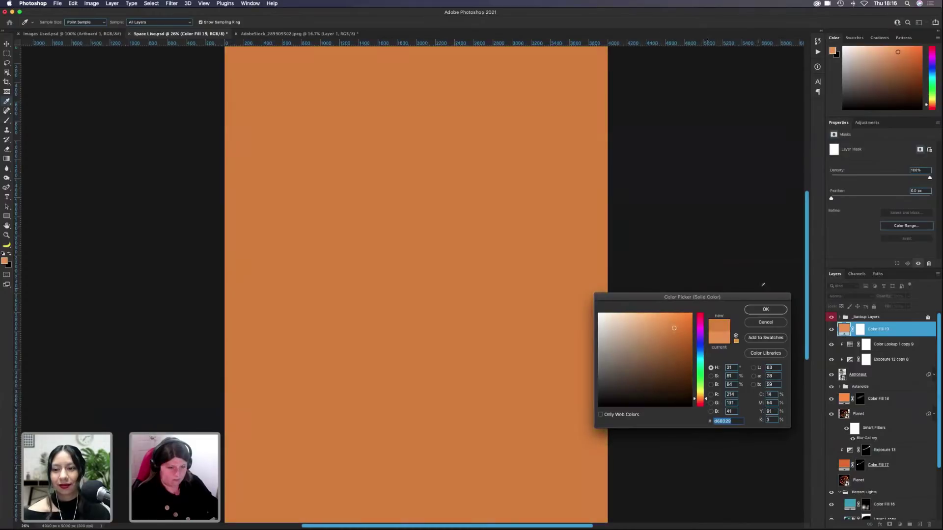
{"action": "left_click", "coordinate": [766, 310]}
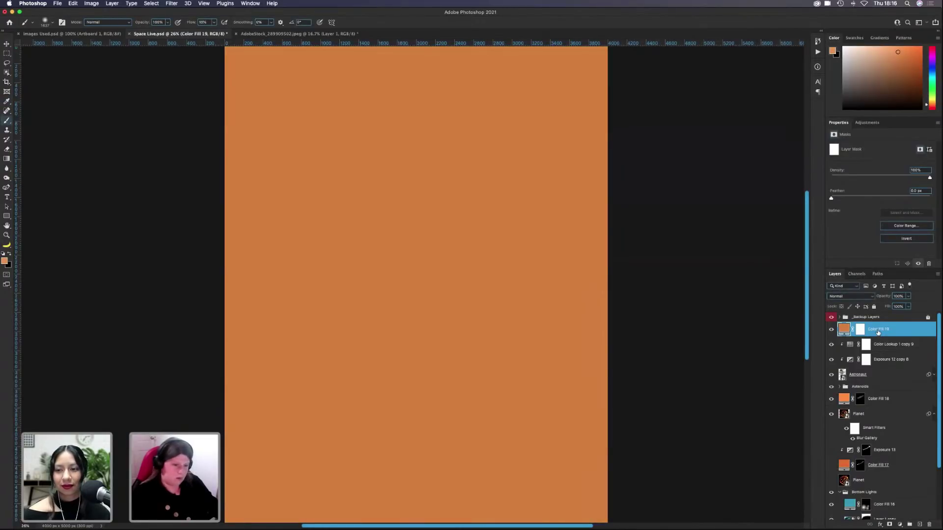
Step: Invert the new orange fill's mask to hide it and set the layer's blend mode to Linear Dodge (Add)
{"action": "left_click", "coordinate": [860, 330]}
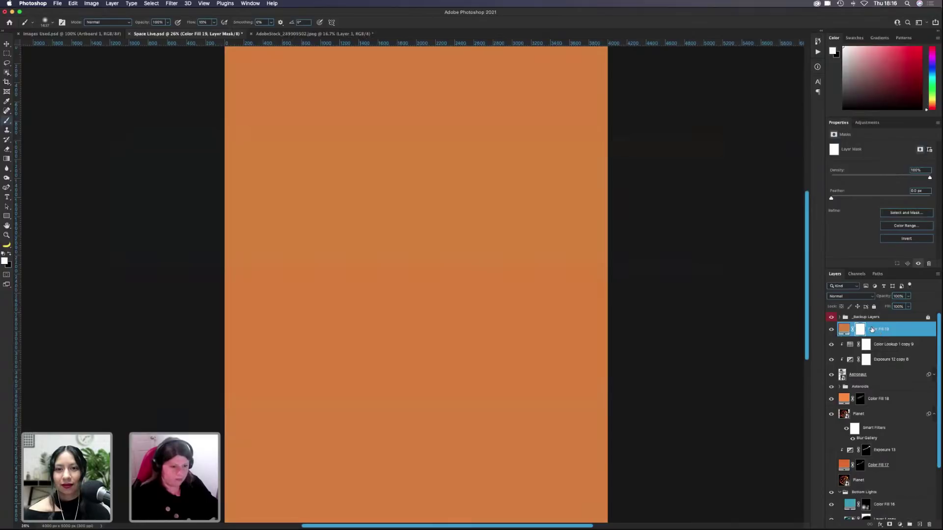
{"action": "key", "text": "ctrl+i"}
{"action": "left_click", "coordinate": [854, 296]}
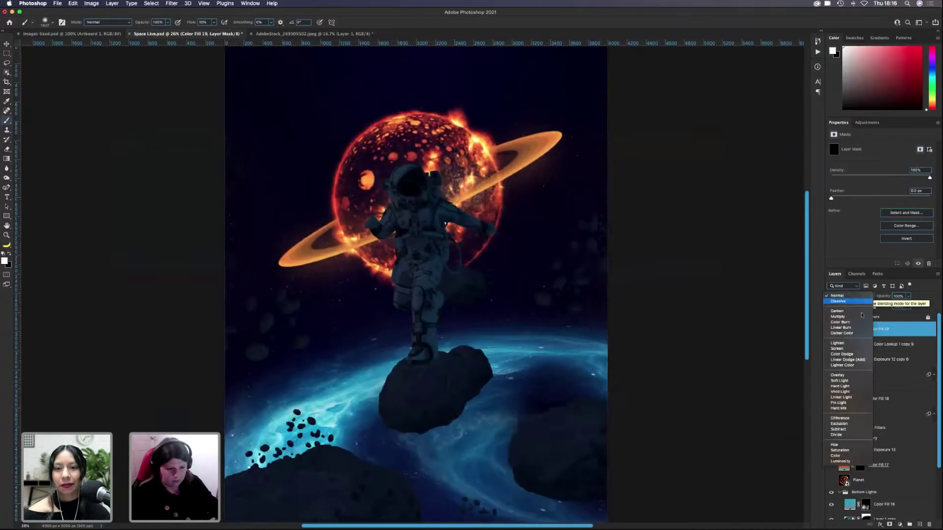
{"action": "left_click", "coordinate": [847, 360]}
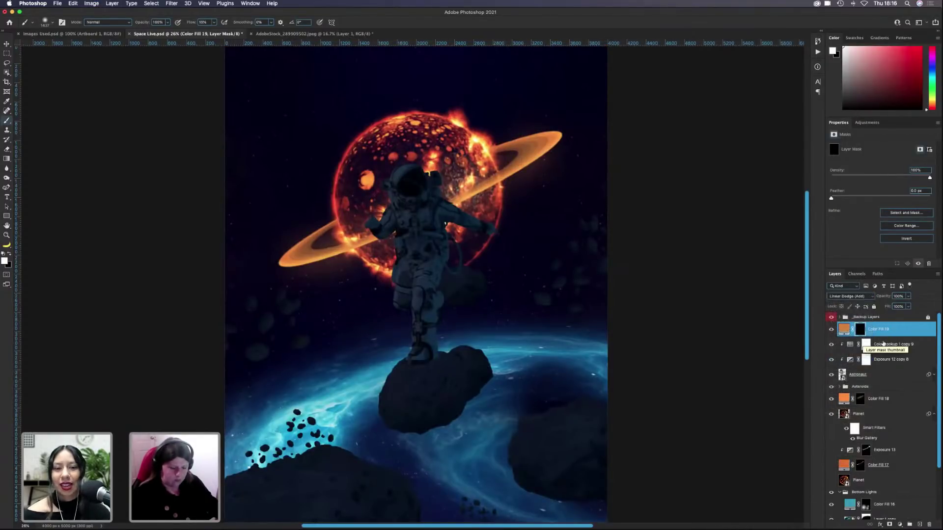
Step: Paint a soft white glow on the fill's mask over the astronaut's upper body and raise the brush flow to 20%
{"action": "mouse_move", "coordinate": [391, 201]}
{"action": "left_mouse_down"}
{"action": "mouse_move", "coordinate": [359, 201]}
{"action": "mouse_move", "coordinate": [380, 197]}
{"action": "left_mouse_up"}
{"action": "scroll", "coordinate": [369, 201], "scroll_direction": "down", "scroll_amount": 1}
{"action": "left_click", "coordinate": [373, 200]}
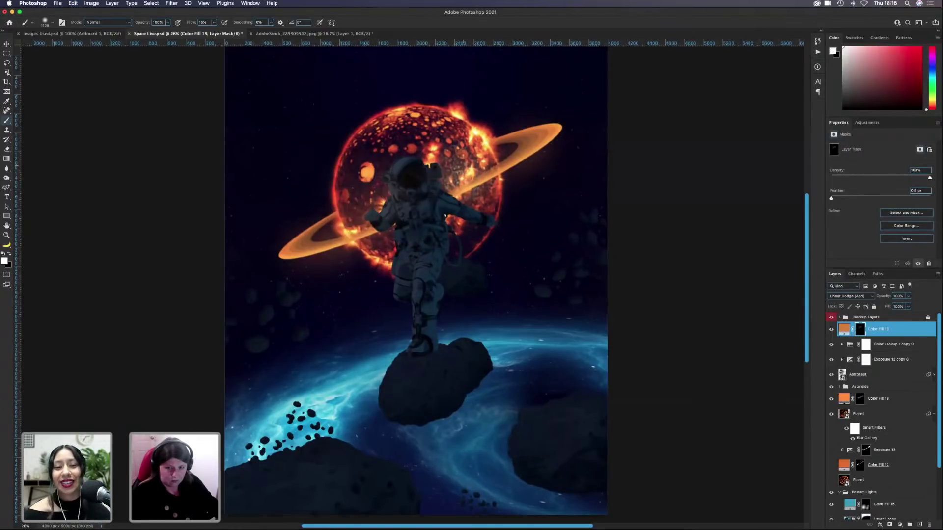
{"action": "left_click_drag", "start_coordinate": [459, 166], "coordinate": [454, 166]}
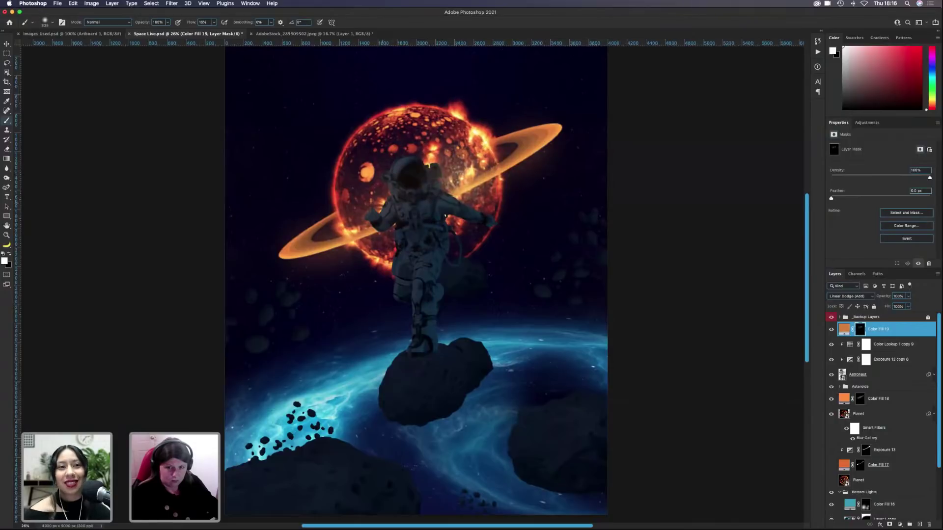
{"action": "left_click_drag", "start_coordinate": [393, 172], "coordinate": [394, 172]}
{"action": "left_click_drag", "start_coordinate": [197, 28], "coordinate": [209, 27]}
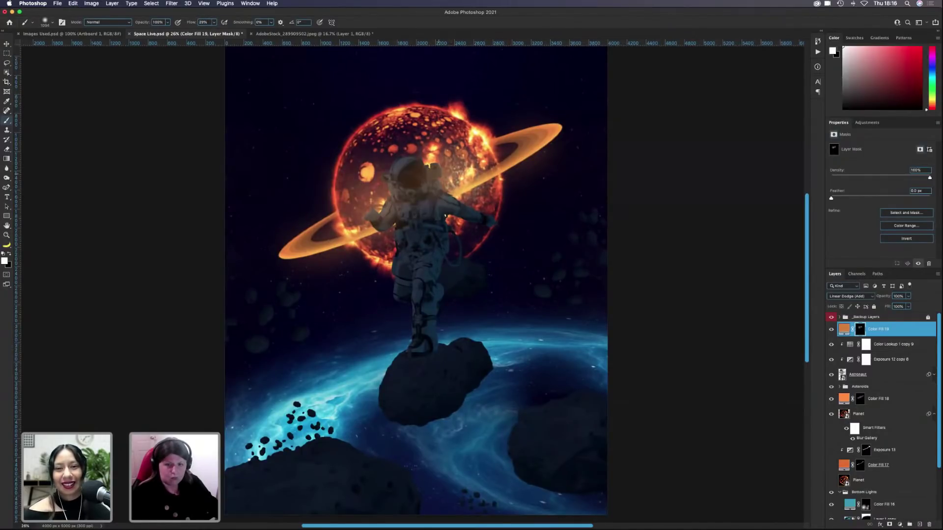
Step: Compare the composite with the astronaut's orange glow fill hidden and shown
{"action": "scroll", "coordinate": [412, 274], "scroll_direction": "left", "scroll_amount": 3}
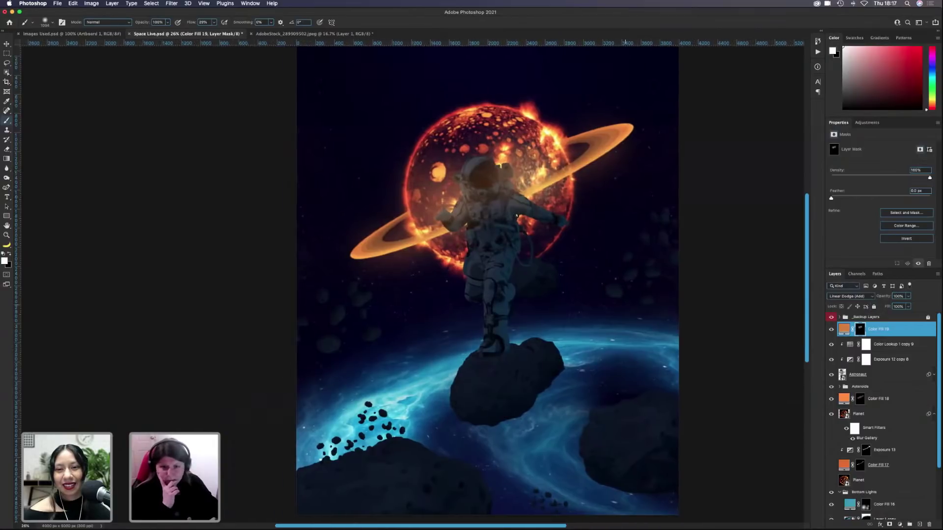
{"action": "scroll", "coordinate": [413, 275], "scroll_direction": "right", "scroll_amount": 5}
{"action": "scroll", "coordinate": [380, 275], "scroll_direction": "down", "scroll_amount": 2}
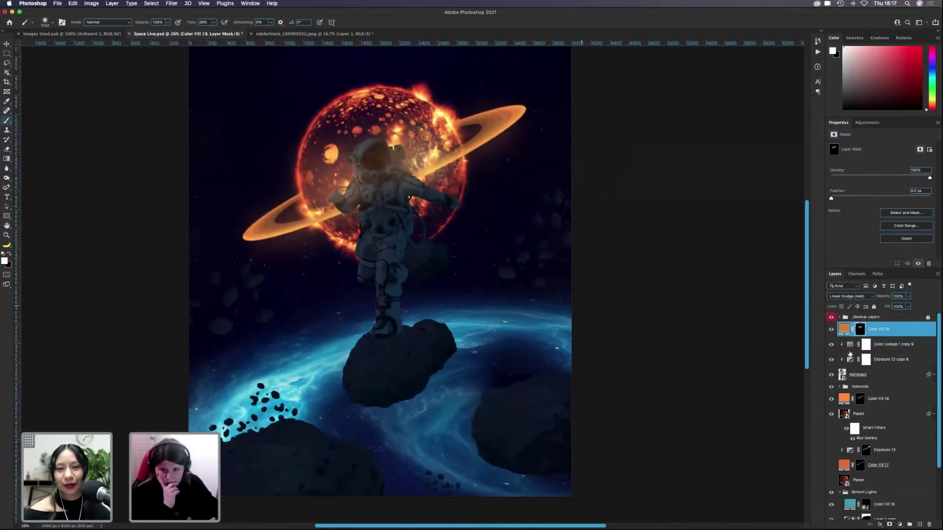
{"action": "left_click", "coordinate": [831, 330]}
{"action": "left_click", "coordinate": [831, 330]}
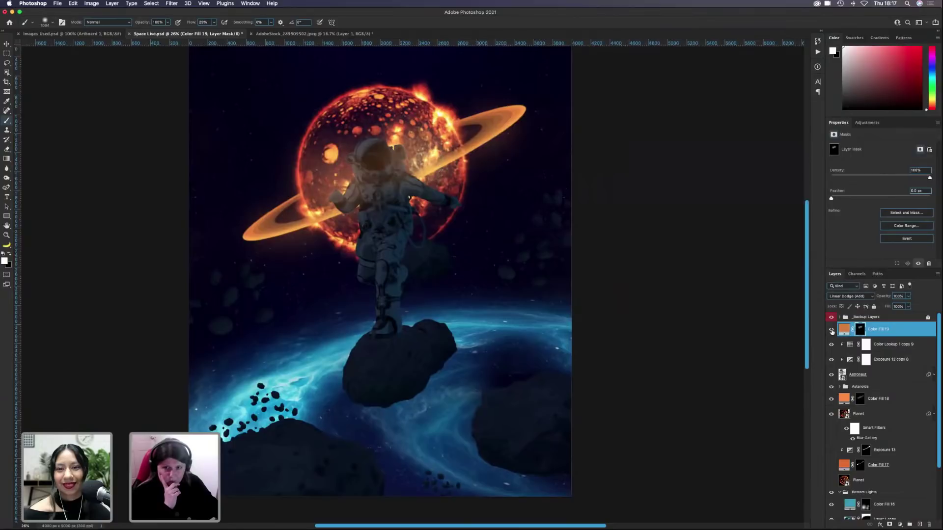
{"action": "left_click", "coordinate": [831, 329]}
{"action": "left_click", "coordinate": [831, 330]}
Step: Change the astronaut's glow fill to a darker, fully saturated orange, #9e5100, keeping its Linear Dodge (Add) blend mode, and deselect the layer
{"action": "left_click", "coordinate": [852, 298]}
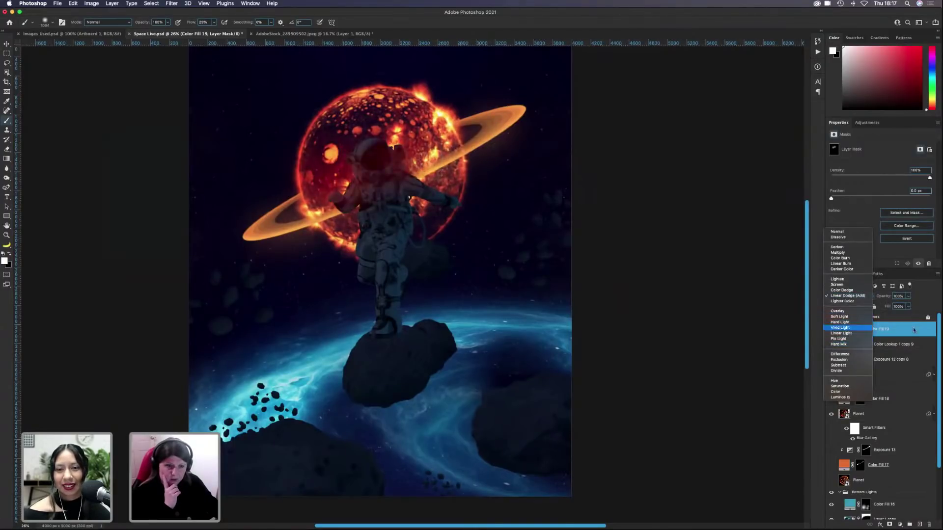
{"action": "key", "text": "Escape"}
{"action": "double_click", "coordinate": [846, 333]}
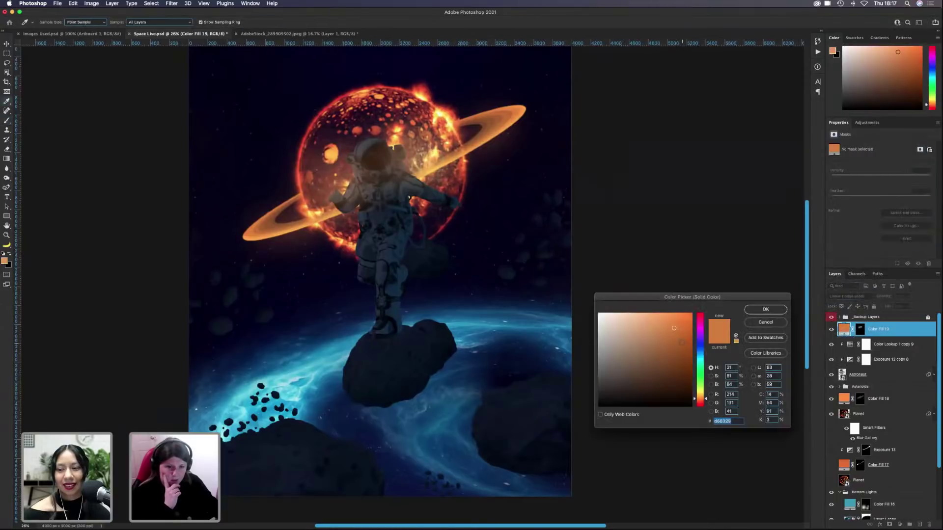
{"action": "mouse_move", "coordinate": [680, 337]}
{"action": "left_mouse_down"}
{"action": "mouse_move", "coordinate": [705, 328]}
{"action": "mouse_move", "coordinate": [710, 350]}
{"action": "left_mouse_up"}
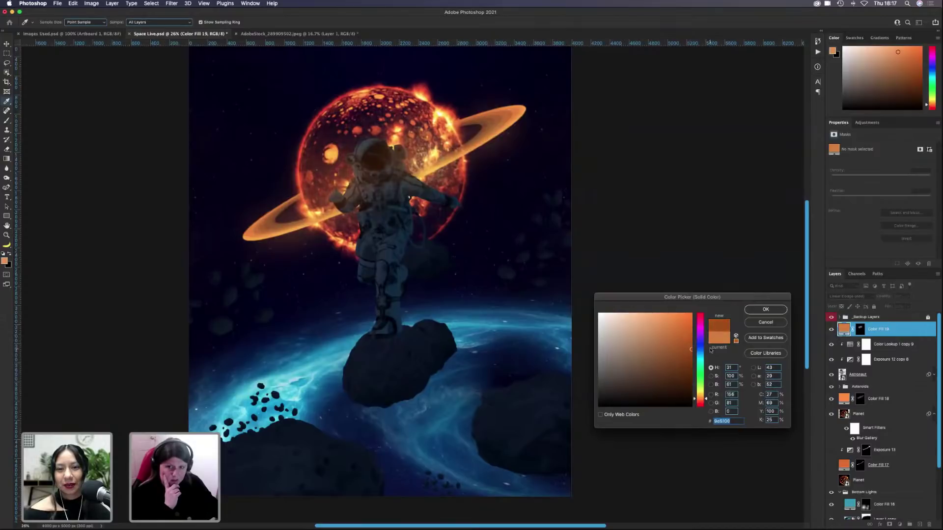
{"action": "left_click", "coordinate": [784, 309]}
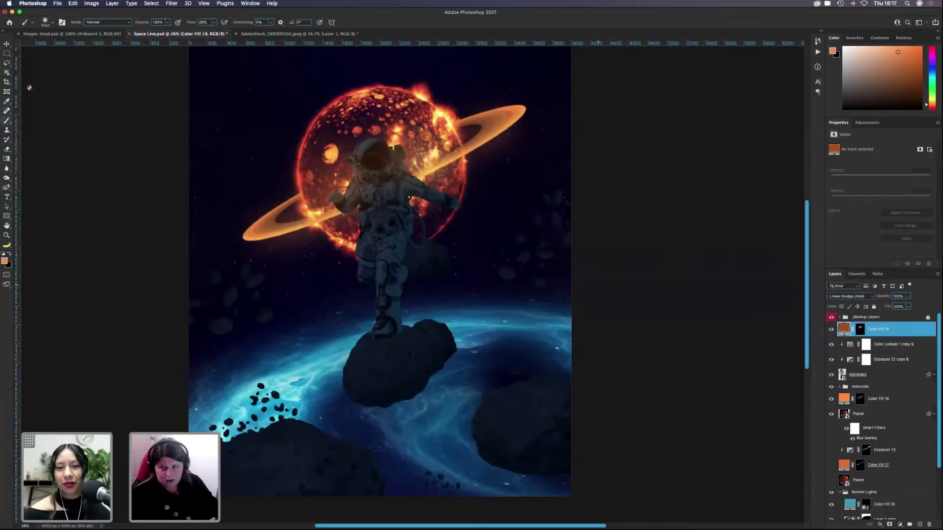
{"action": "left_click", "coordinate": [7, 44]}
{"action": "scroll", "coordinate": [610, 250], "scroll_direction": "up", "scroll_amount": 2}
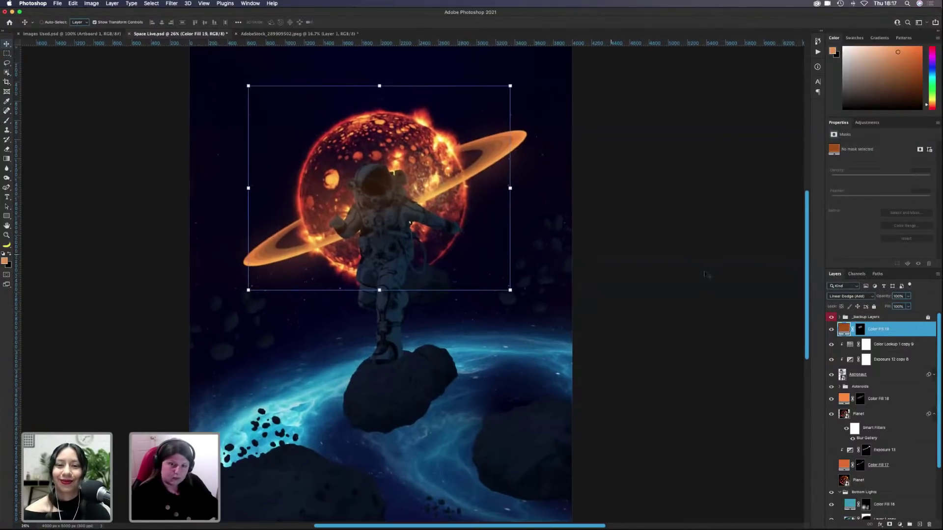
{"action": "left_click", "coordinate": [687, 321]}
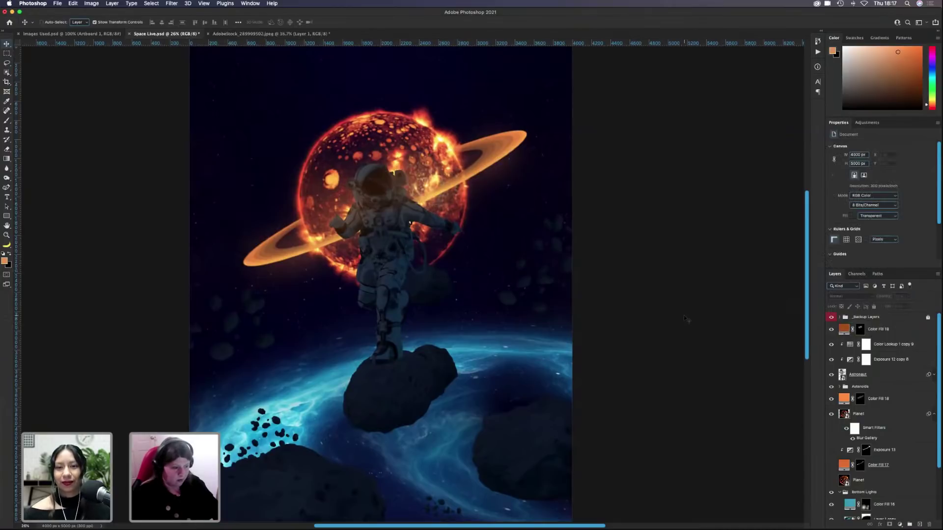
Step: Add a layer mask to the Stars layer below the Bottom Lights group
{"action": "left_click", "coordinate": [878, 398]}
{"action": "scroll", "coordinate": [418, 205], "scroll_direction": "up", "scroll_amount": 3}
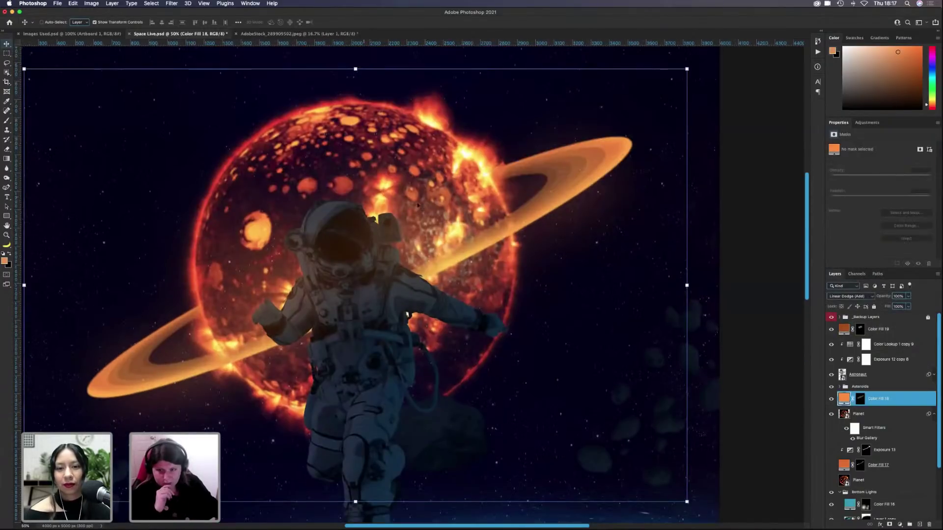
{"action": "left_click", "coordinate": [880, 416]}
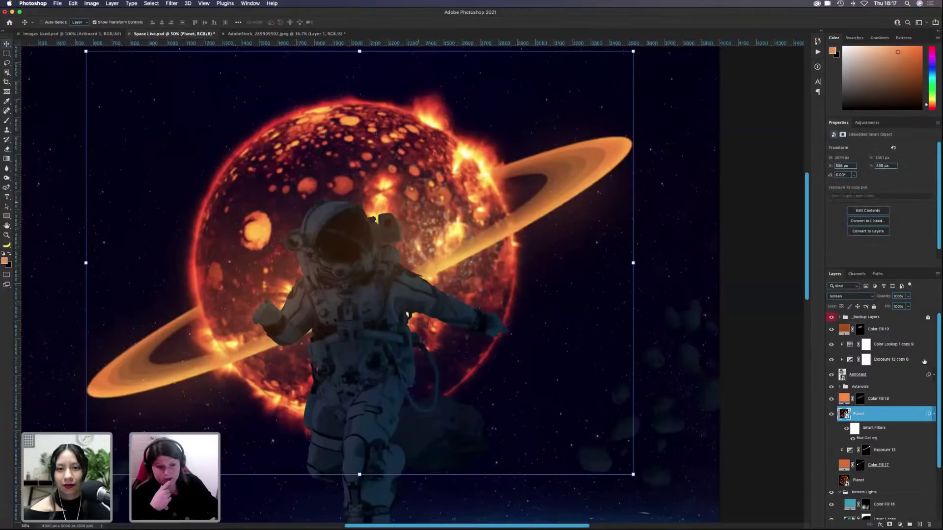
{"action": "scroll", "coordinate": [888, 391], "scroll_direction": "down", "scroll_amount": 3}
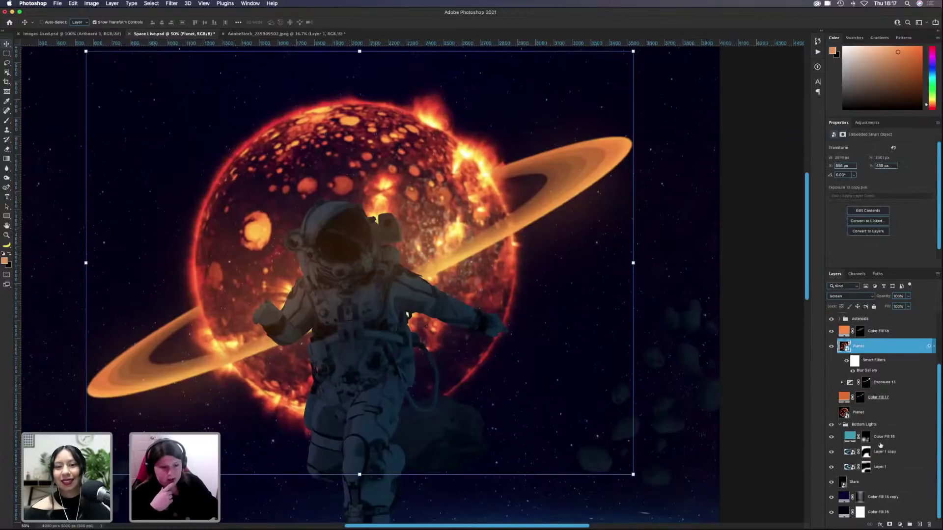
{"action": "left_click", "coordinate": [874, 483]}
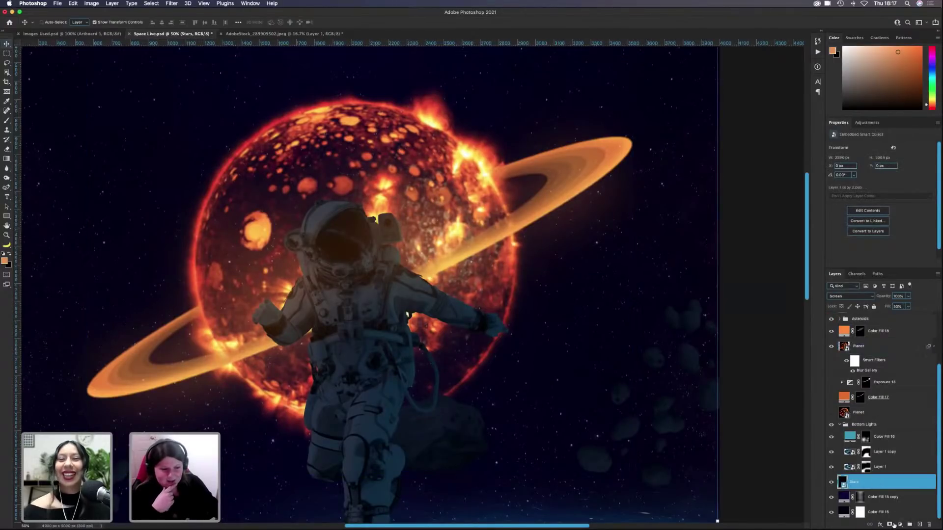
{"action": "left_click", "coordinate": [889, 524]}
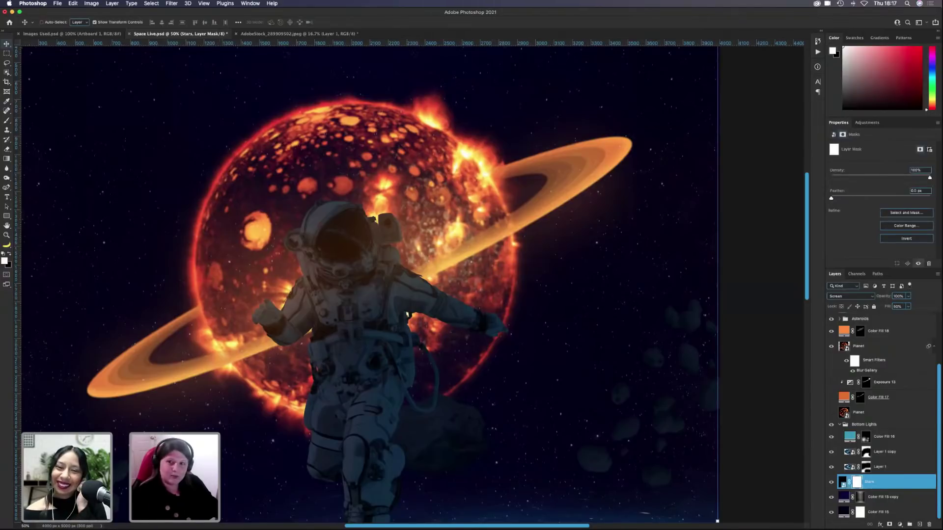
Step: Paint black on the Stars mask with a planet-sized brush at 100% flow to hide the stars behind the planet
{"action": "key", "text": "b"}
{"action": "mouse_move", "coordinate": [338, 276]}
{"action": "left_mouse_down"}
{"action": "mouse_move", "coordinate": [351, 275]}
{"action": "mouse_move", "coordinate": [312, 274]}
{"action": "mouse_move", "coordinate": [351, 261]}
{"action": "left_mouse_up"}
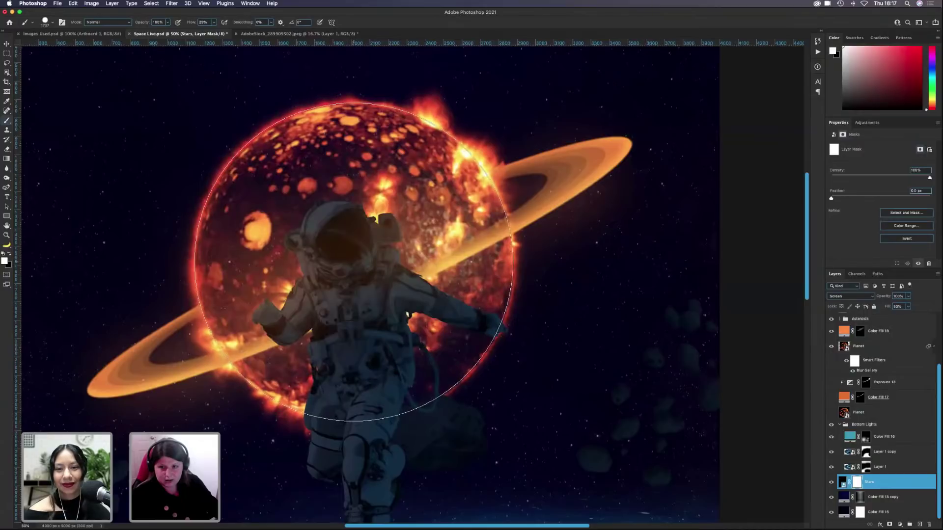
{"action": "key", "text": "x"}
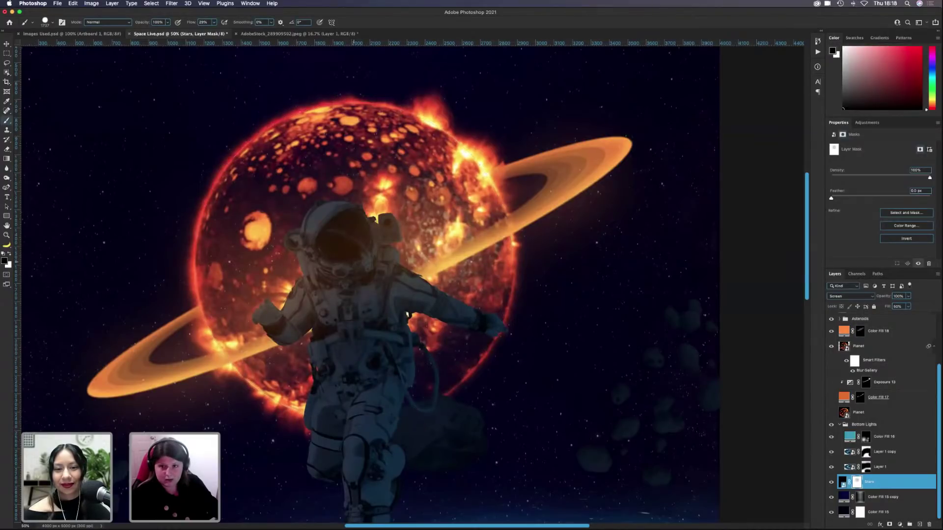
{"action": "key", "text": "x"}
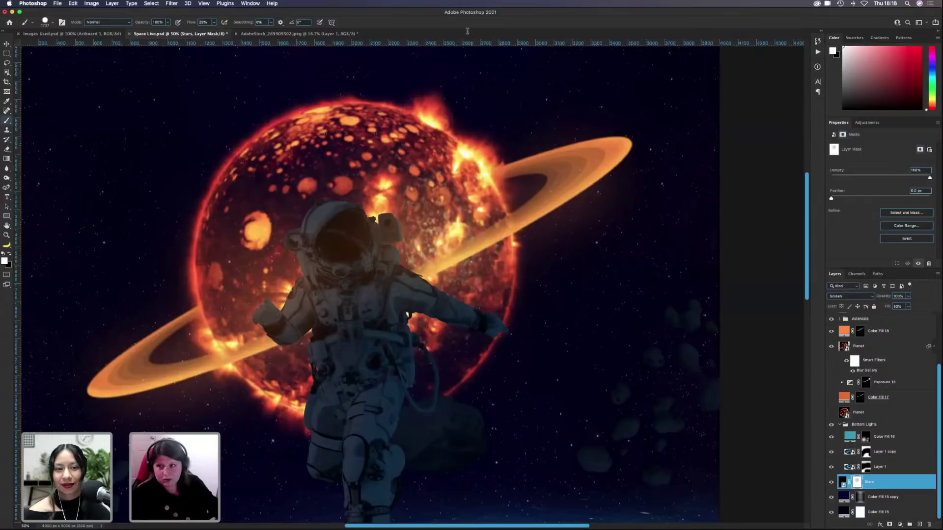
{"action": "key", "text": "shift+0"}
{"action": "key", "text": "x"}
{"action": "left_click_drag", "start_coordinate": [415, 248], "coordinate": [373, 344]}
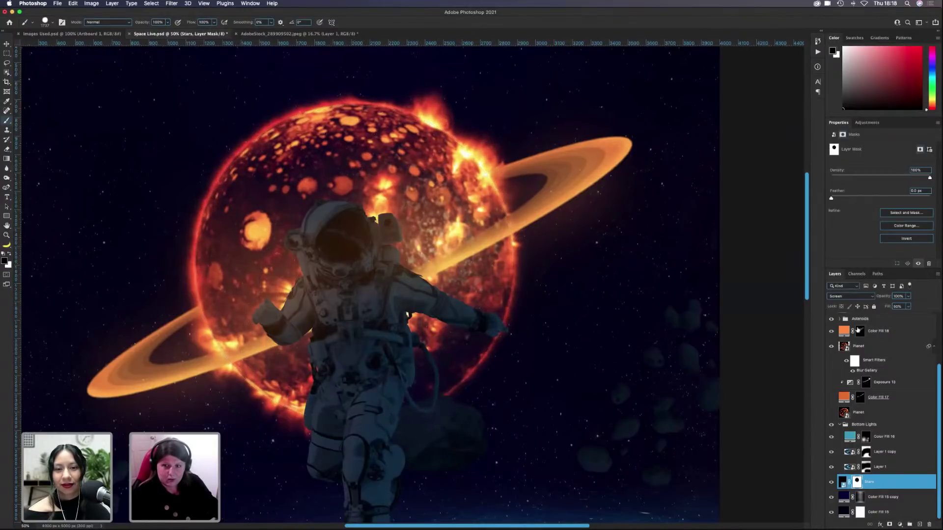
Step: Compare the planet with the Stars mask disabled and enabled, and check the whole composite with nothing selected
{"action": "left_click", "coordinate": [858, 483], "text": "shift"}
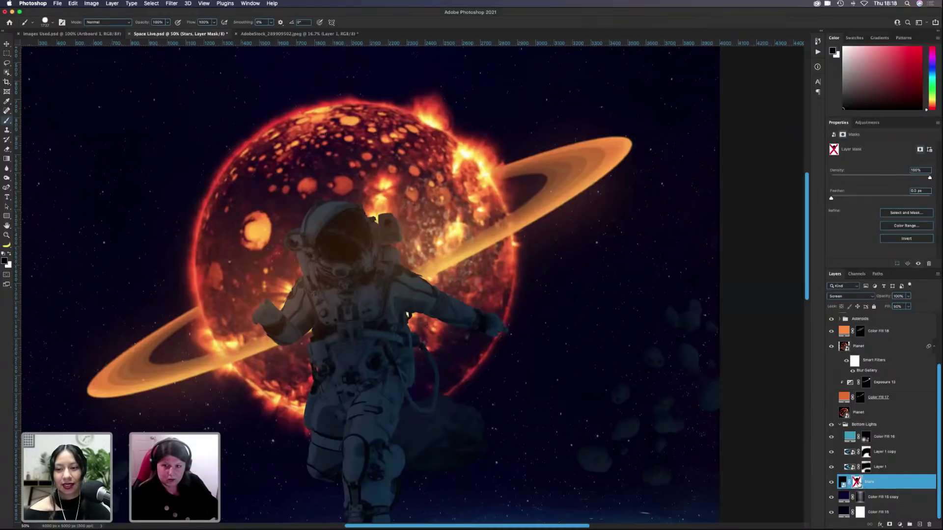
{"action": "left_click", "coordinate": [858, 483], "text": "shift"}
{"action": "key", "text": "super+minus"}
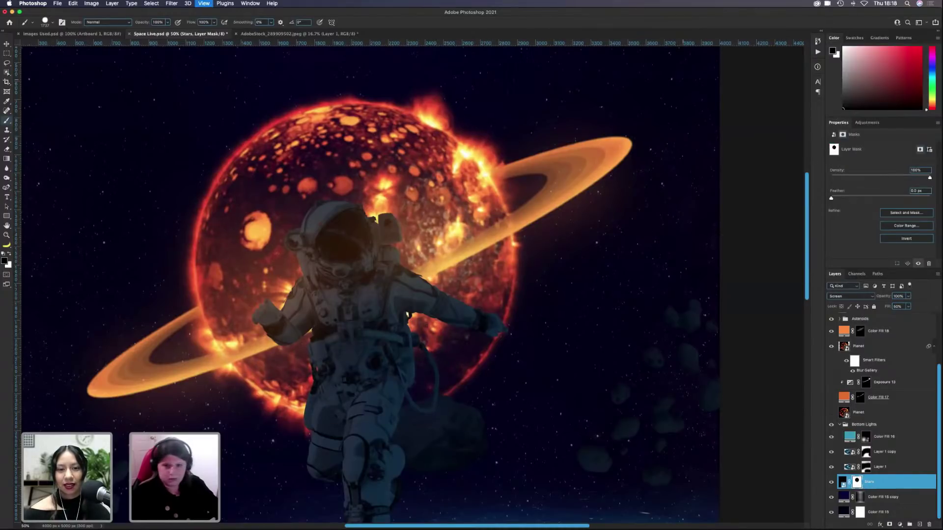
{"action": "key", "text": "super+0"}
{"action": "key", "text": "v"}
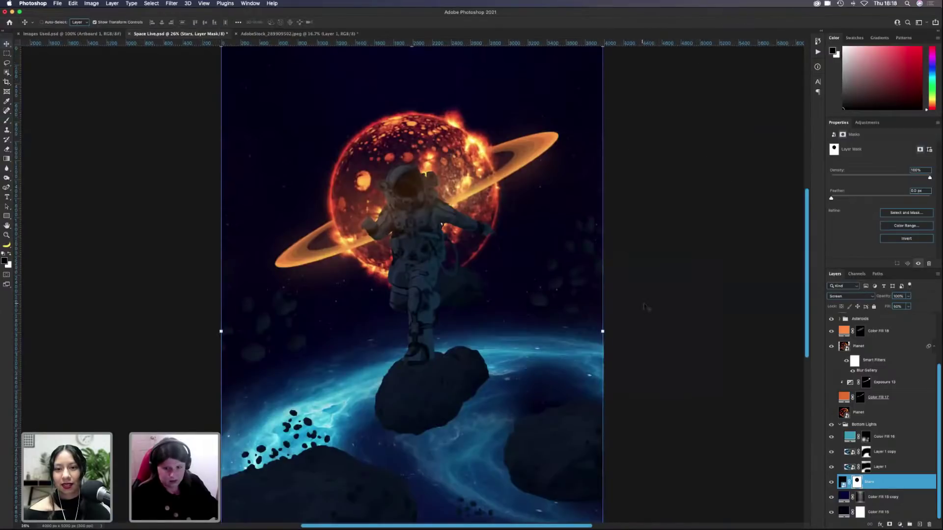
{"action": "left_click", "coordinate": [646, 308]}
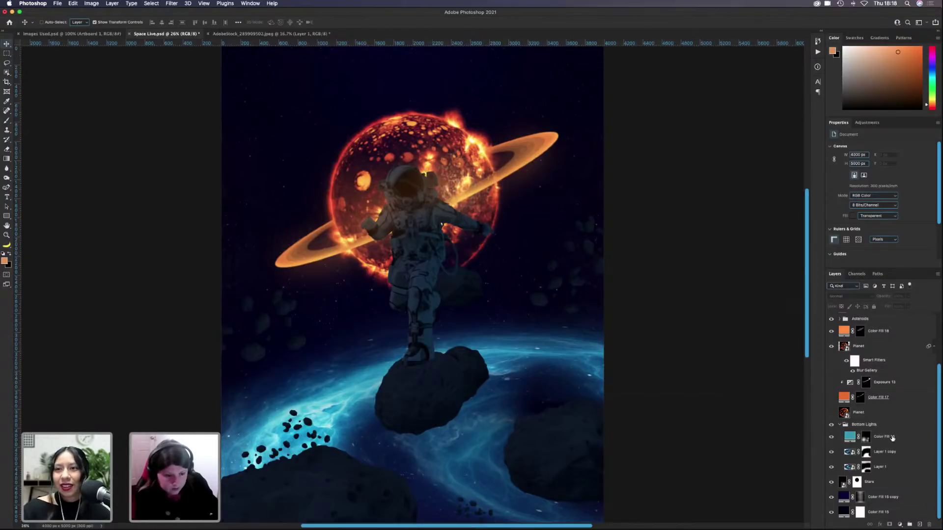
Step: Collapse the Bottom Lights group and group both planet layers with their orange fills and exposure adjustment under the name Planet
{"action": "left_click", "coordinate": [842, 425]}
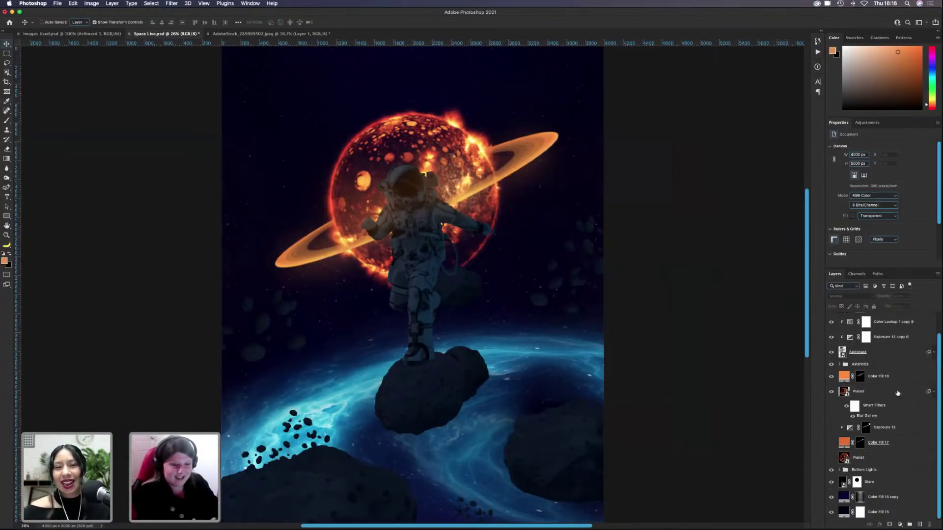
{"action": "left_click", "coordinate": [933, 391]}
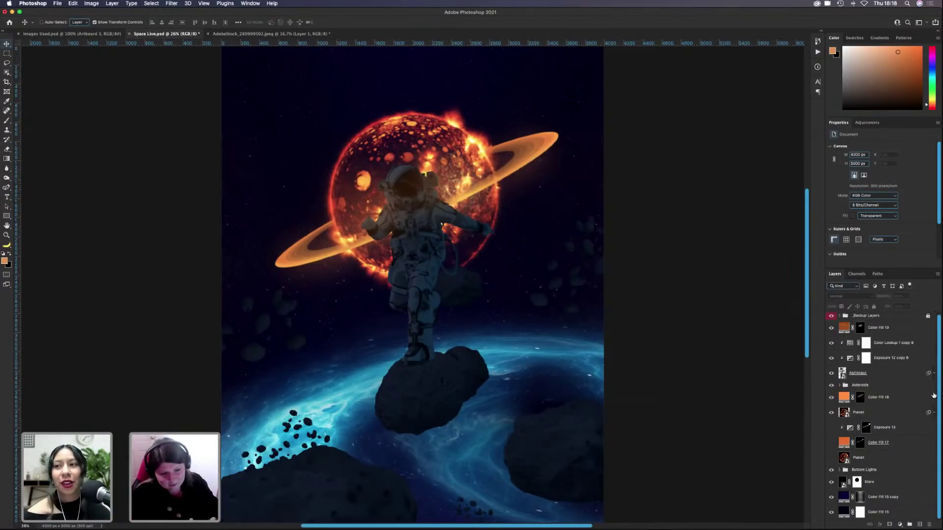
{"action": "left_click", "coordinate": [886, 398]}
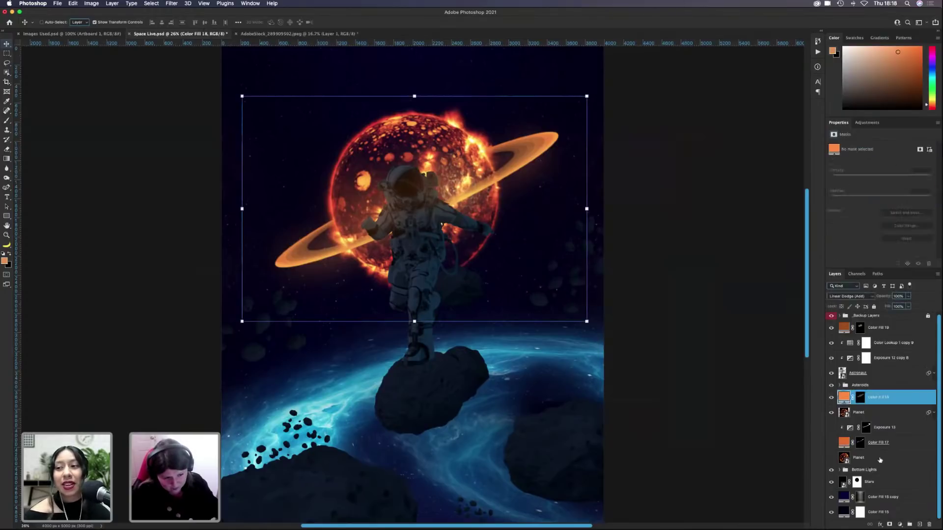
{"action": "left_click", "coordinate": [881, 459], "text": "shift"}
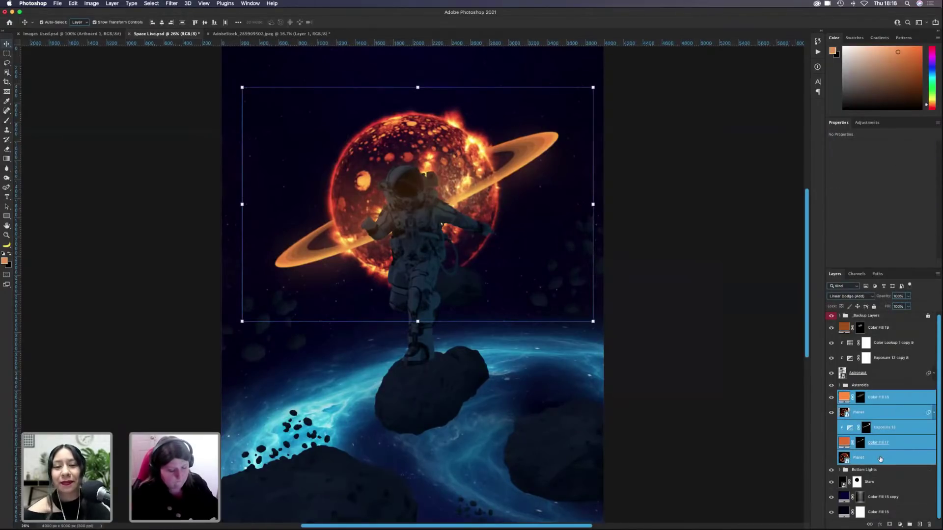
{"action": "key", "text": "super+g"}
{"action": "double_click", "coordinate": [885, 398]}
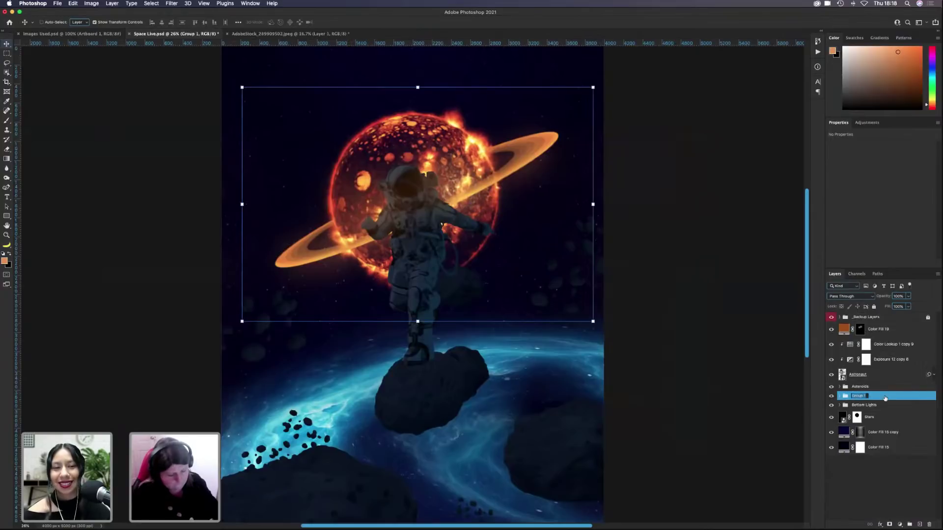
{"action": "type", "text": "Planet"}
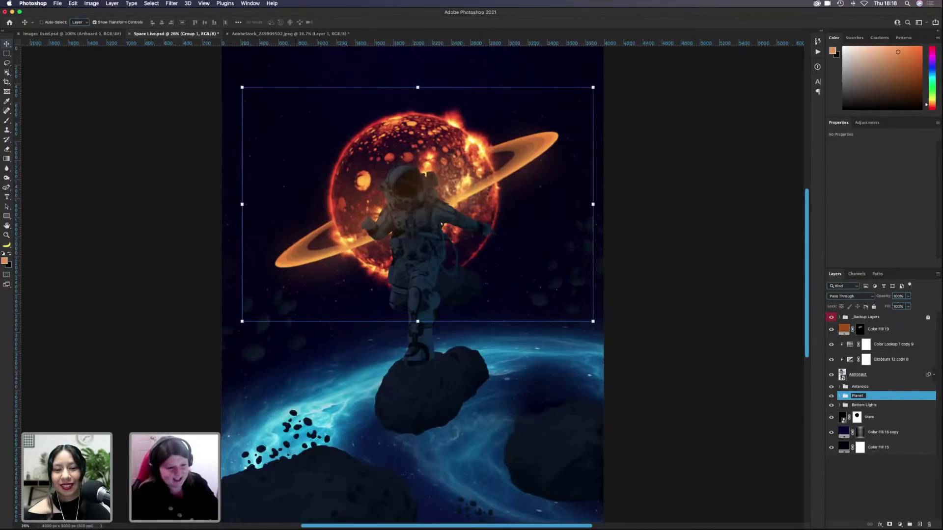
{"action": "key", "text": "Return"}
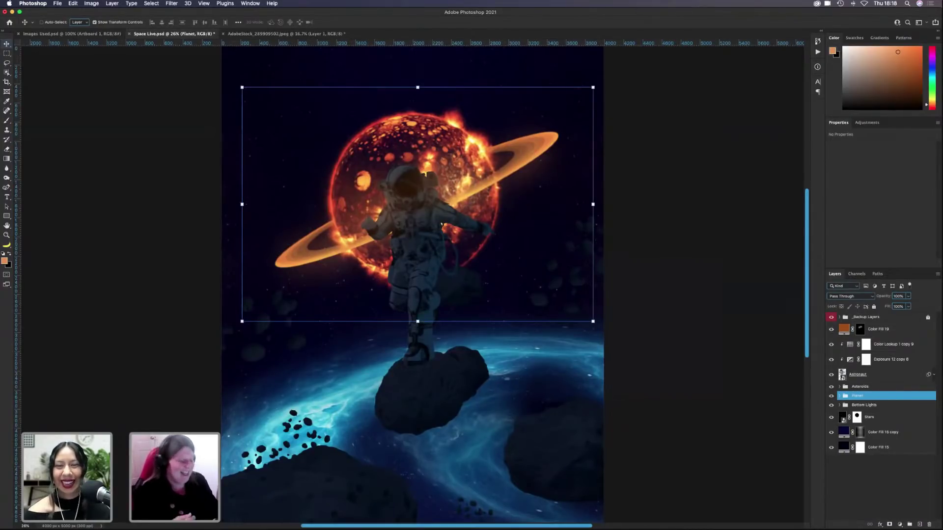
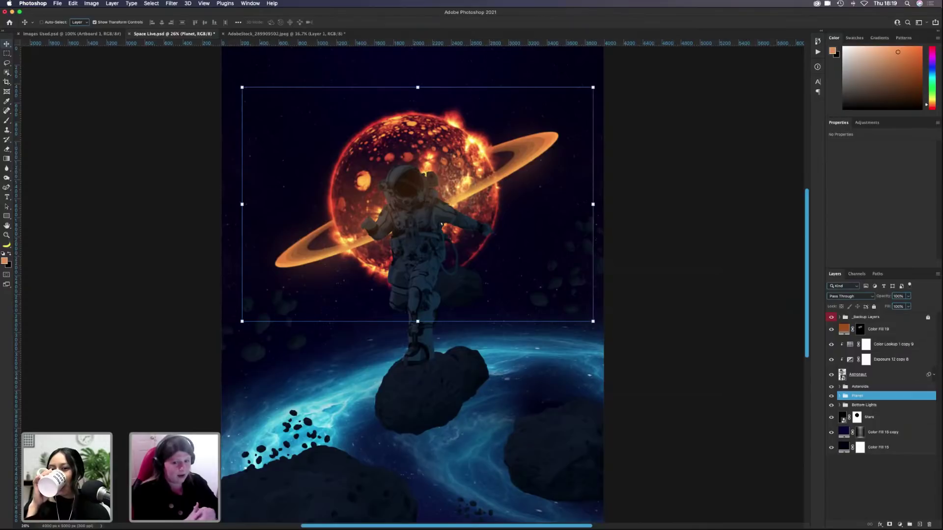
Step: Review the Astronaut, Stars and Asteroids entries in the layer stack and select the orange glow fill above the astronaut
{"action": "left_click", "coordinate": [715, 456]}
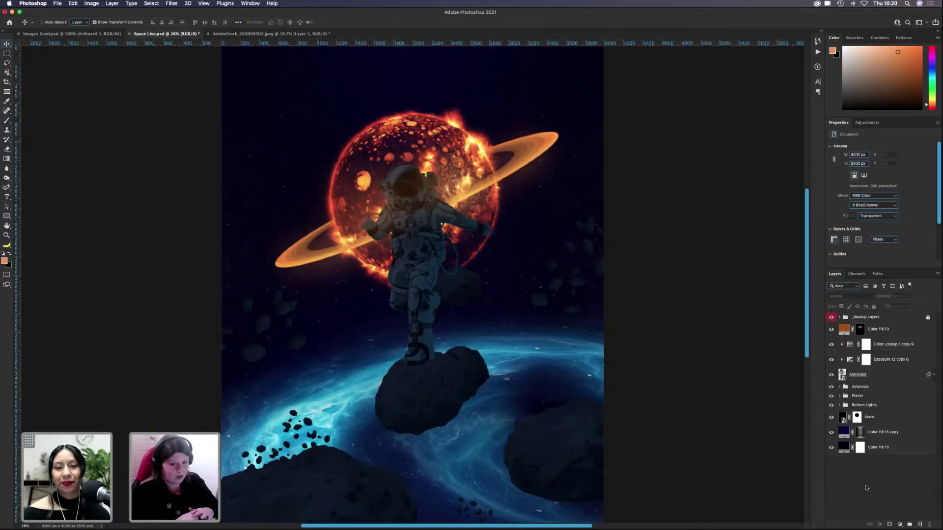
{"action": "left_click", "coordinate": [890, 376]}
{"action": "left_click", "coordinate": [892, 483]}
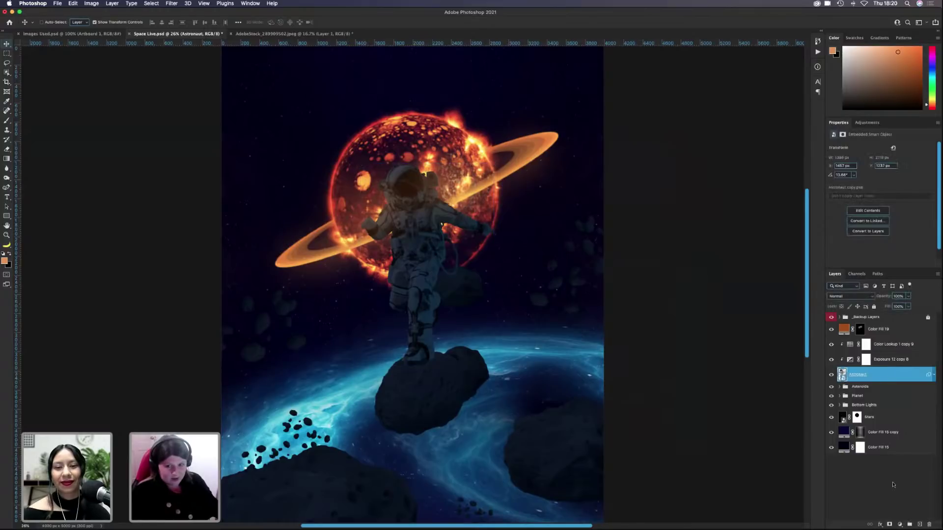
{"action": "left_click", "coordinate": [875, 388]}
{"action": "left_click", "coordinate": [894, 376]}
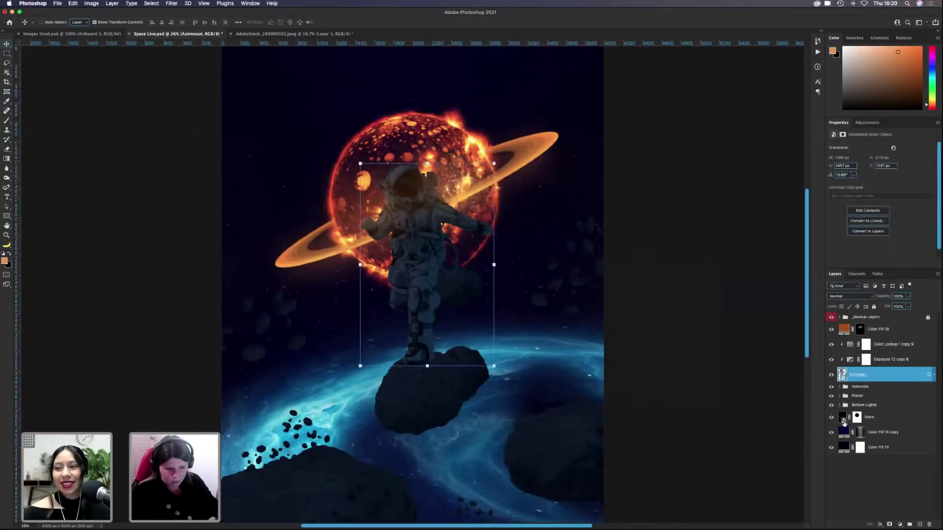
{"action": "left_click", "coordinate": [874, 417]}
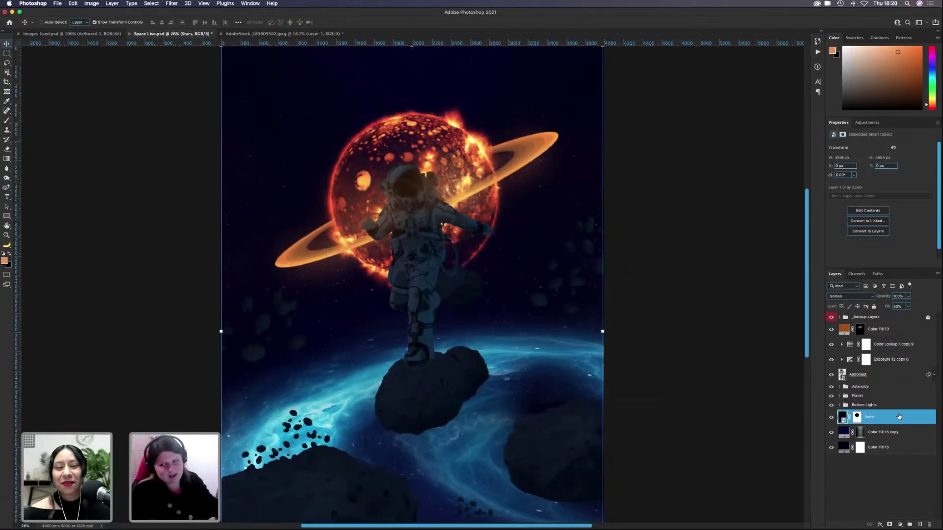
{"action": "left_click", "coordinate": [887, 381]}
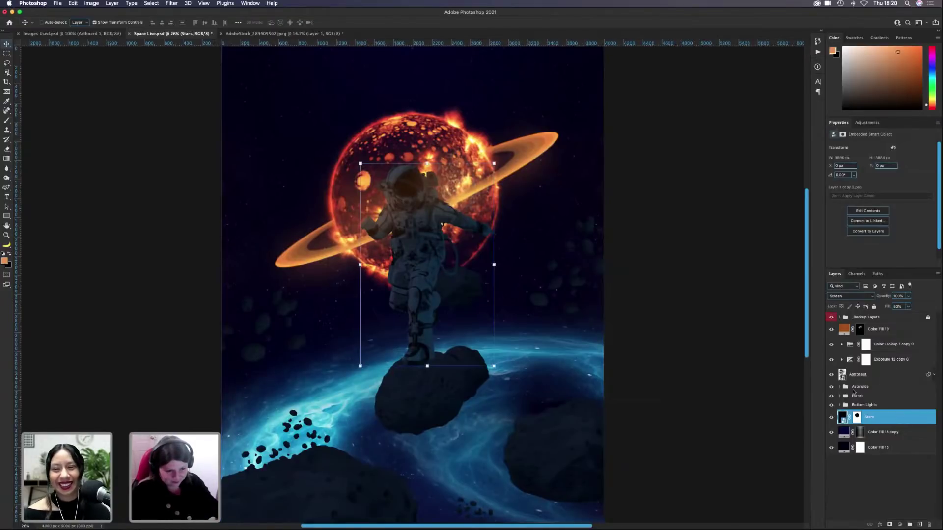
{"action": "left_click", "coordinate": [841, 388]}
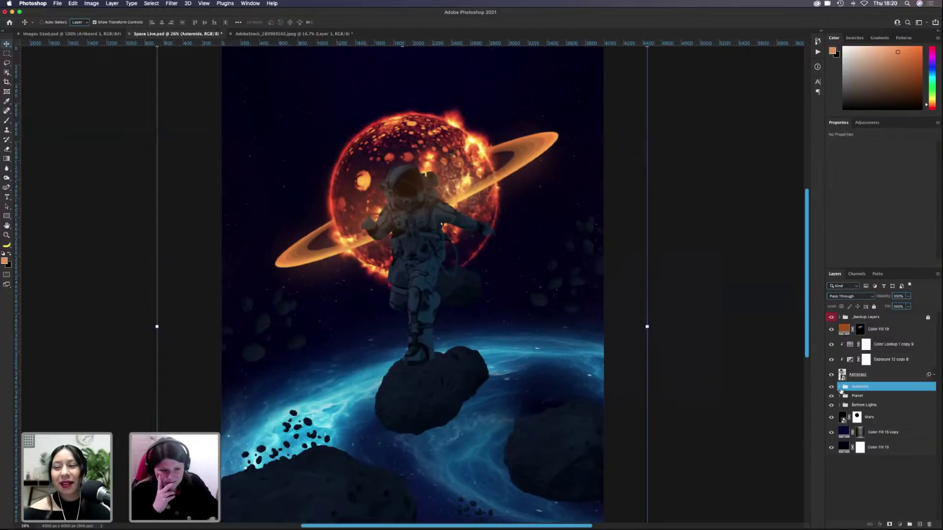
{"action": "left_click", "coordinate": [840, 387]}
{"action": "left_click", "coordinate": [841, 388]}
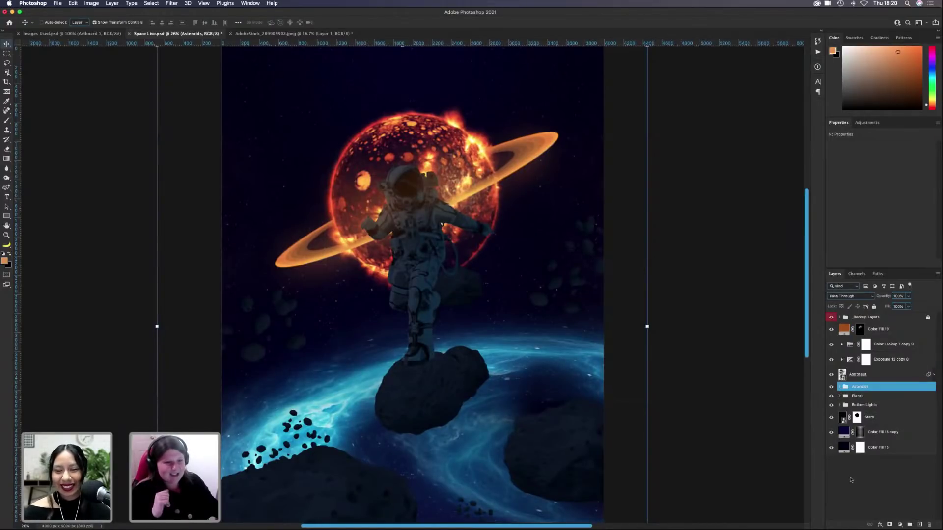
{"action": "left_click", "coordinate": [879, 329]}
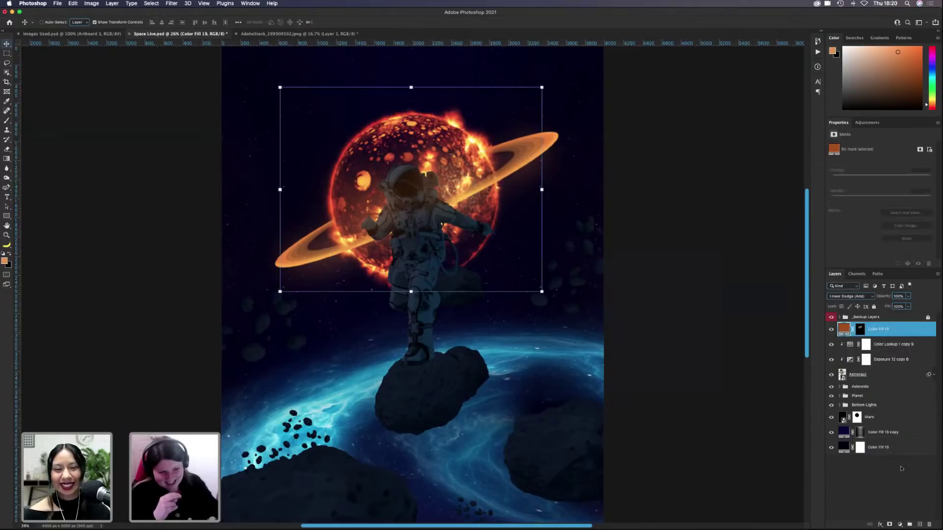
Step: Start a curved path above the planet with the Curvature Pen tool, and try converting its second point to a corner before undoing that conversion
{"action": "left_click", "coordinate": [897, 478]}
{"action": "left_click", "coordinate": [7, 188]}
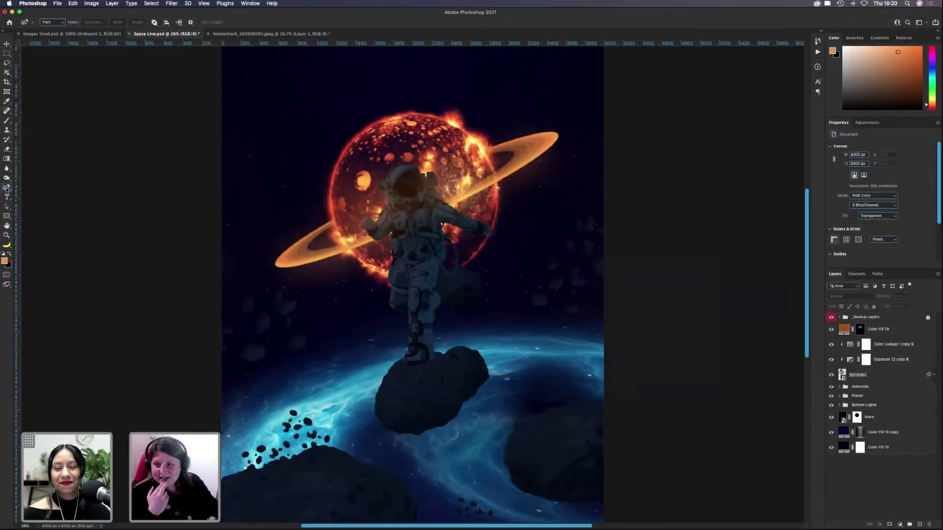
{"action": "left_click", "coordinate": [361, 88]}
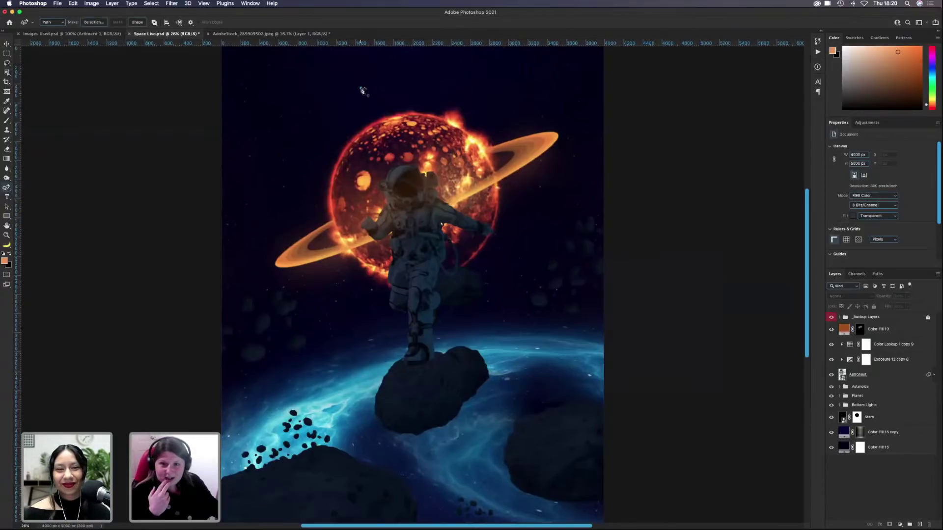
{"action": "left_click", "coordinate": [401, 78]}
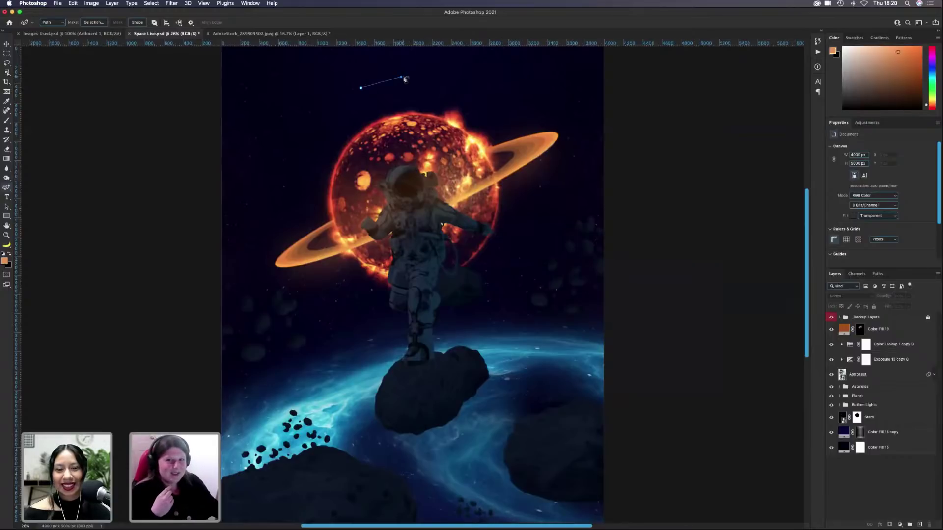
{"action": "left_click", "coordinate": [391, 105]}
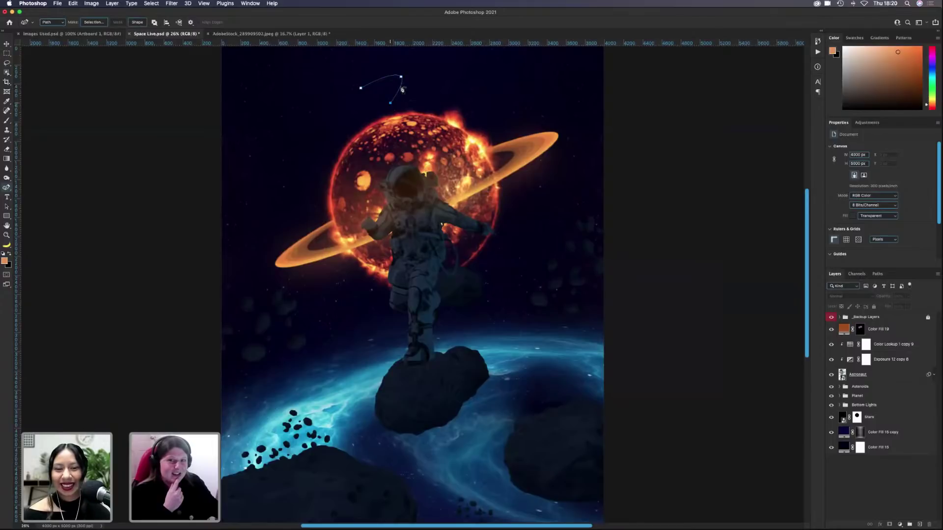
{"action": "left_click_drag", "start_coordinate": [391, 102], "coordinate": [395, 97]}
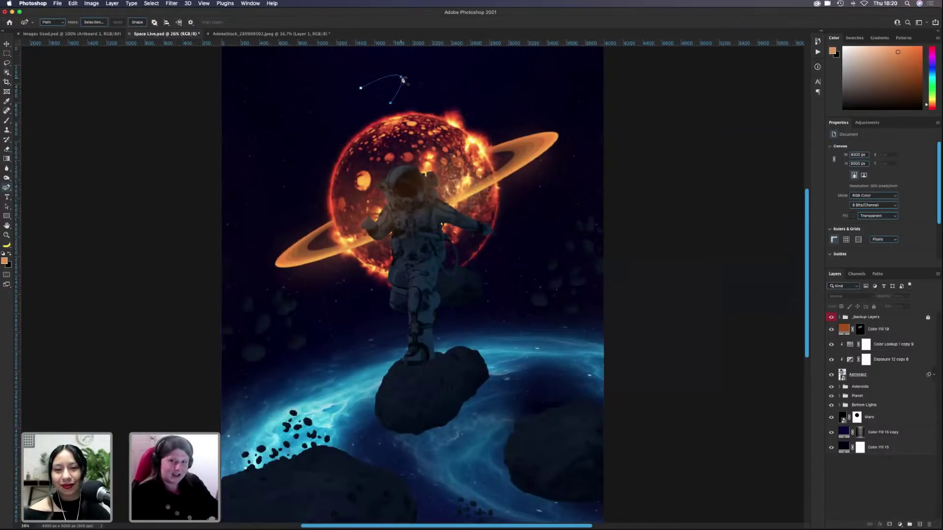
{"action": "left_click", "coordinate": [401, 77], "text": "alt"}
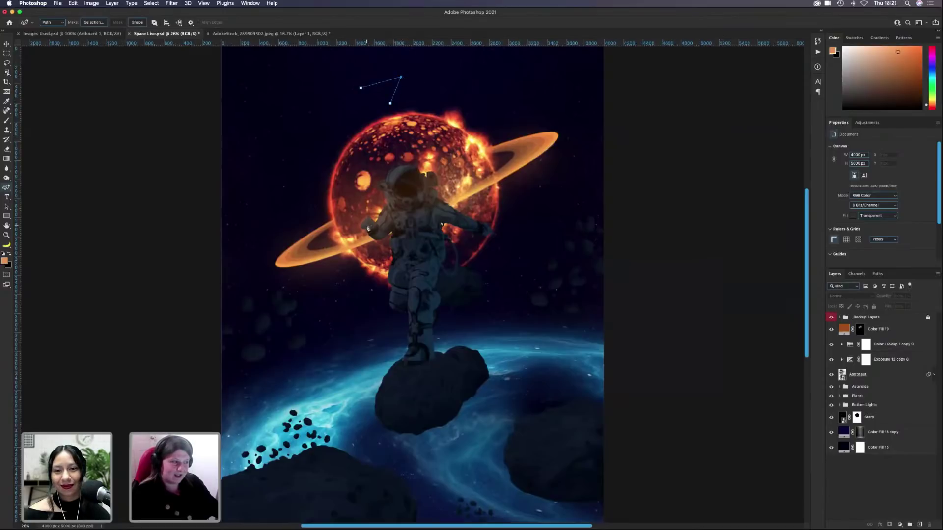
{"action": "key", "text": "super+z"}
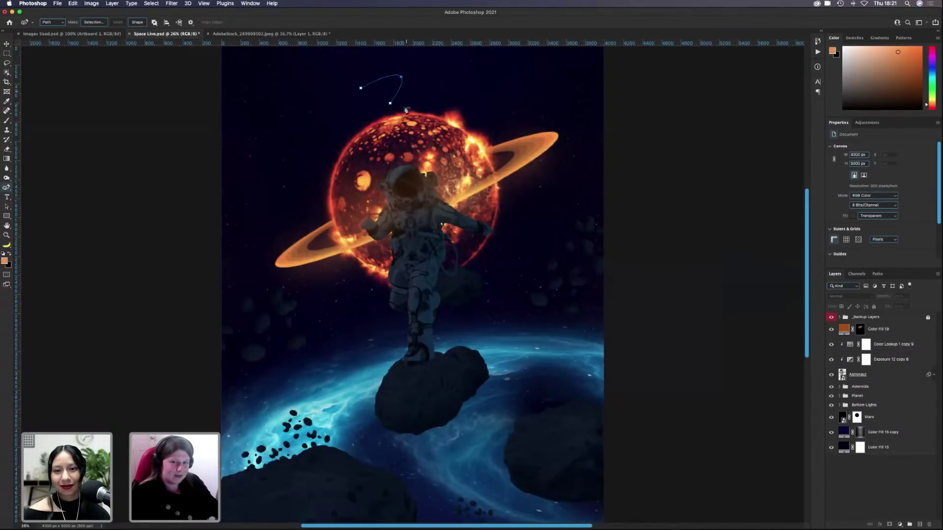
Step: Extend the curved path down beside the planet and back to its starting point, then dismiss it and return to the Move tool with nothing selected
{"action": "left_click", "coordinate": [350, 124]}
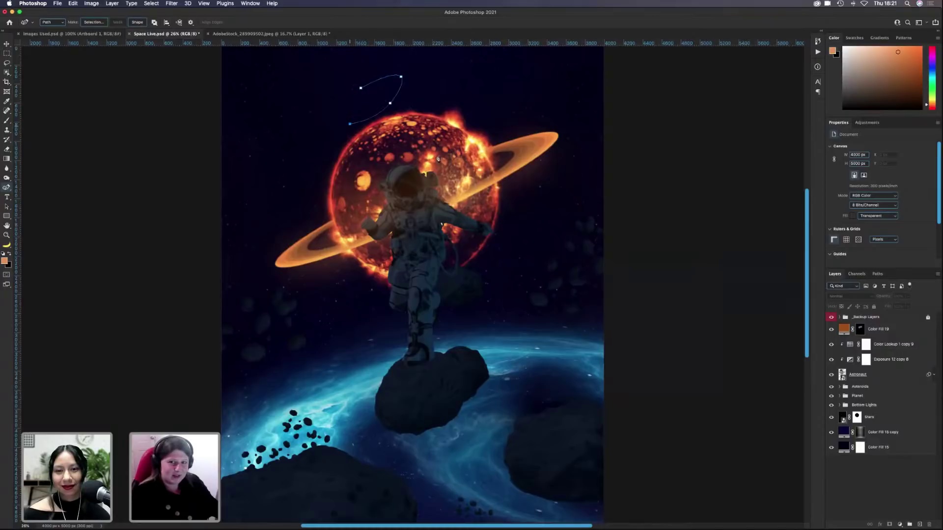
{"action": "left_click_drag", "start_coordinate": [310, 163], "coordinate": [300, 119]}
{"action": "left_click", "coordinate": [296, 92]}
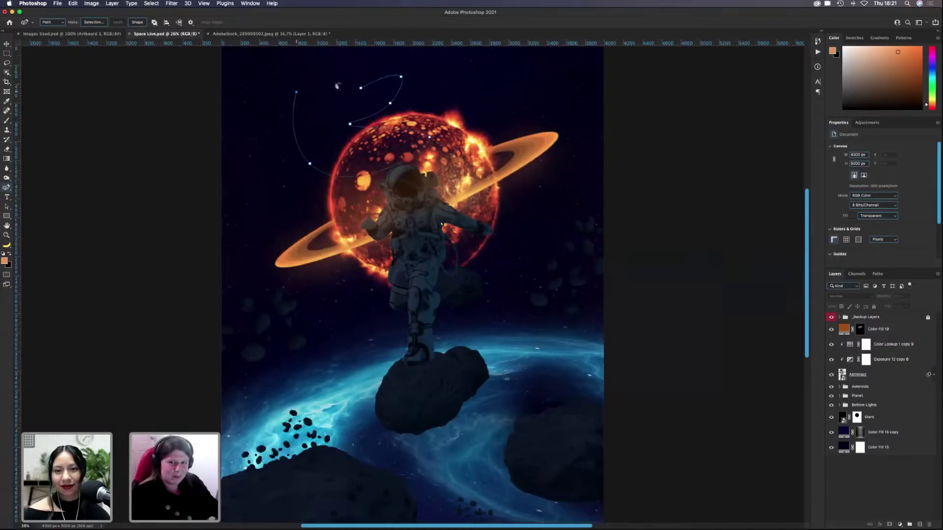
{"action": "left_click", "coordinate": [361, 87]}
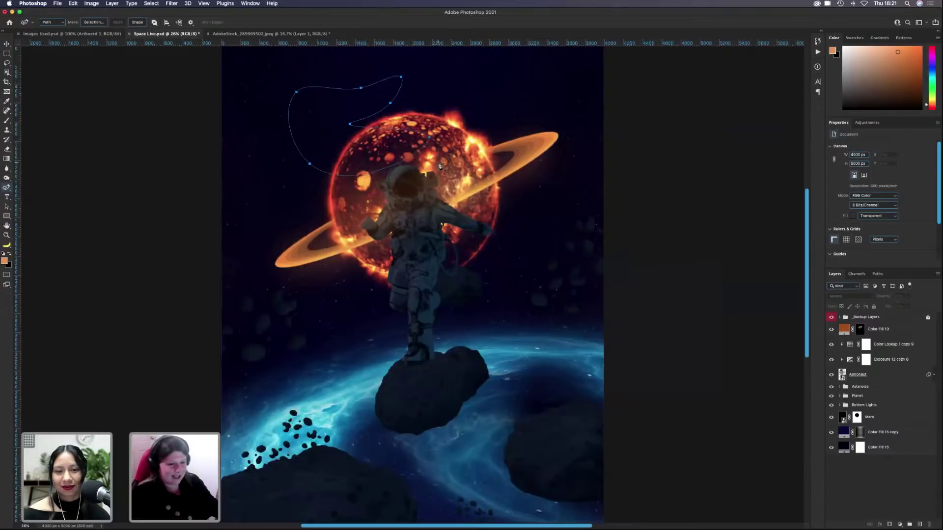
{"action": "key", "text": "Return"}
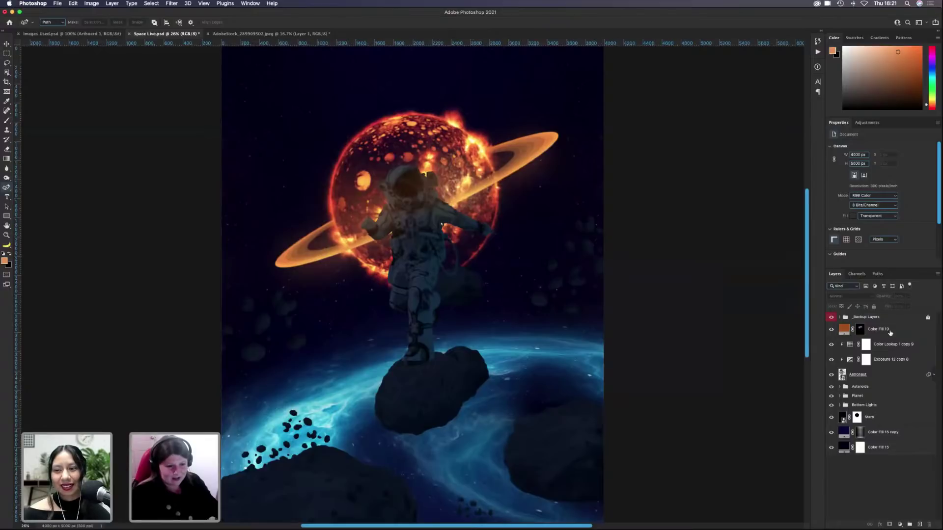
{"action": "left_click", "coordinate": [889, 333]}
{"action": "key", "text": "v"}
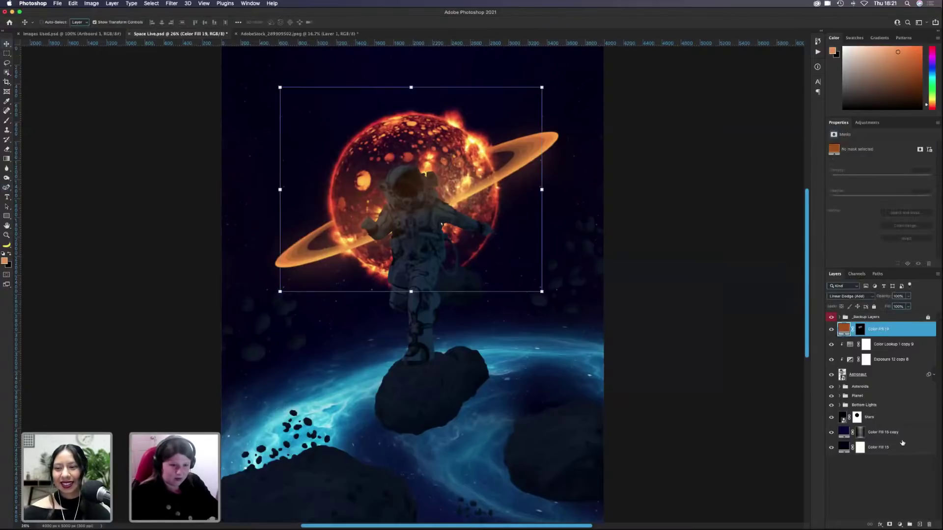
{"action": "left_click", "coordinate": [899, 493]}
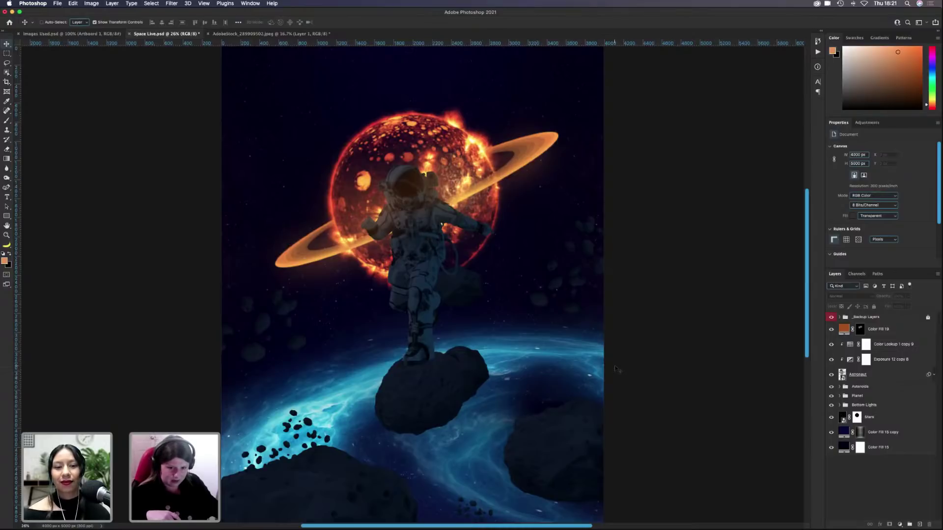
Step: Add a Hue/Saturation adjustment above the Asteroids group and clip it to the group
{"action": "left_click", "coordinate": [868, 388]}
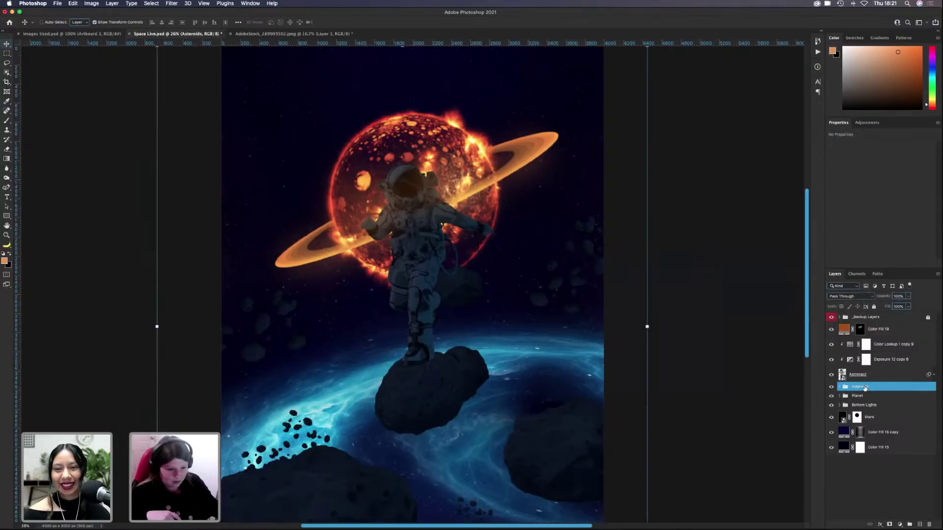
{"action": "left_click", "coordinate": [900, 524]}
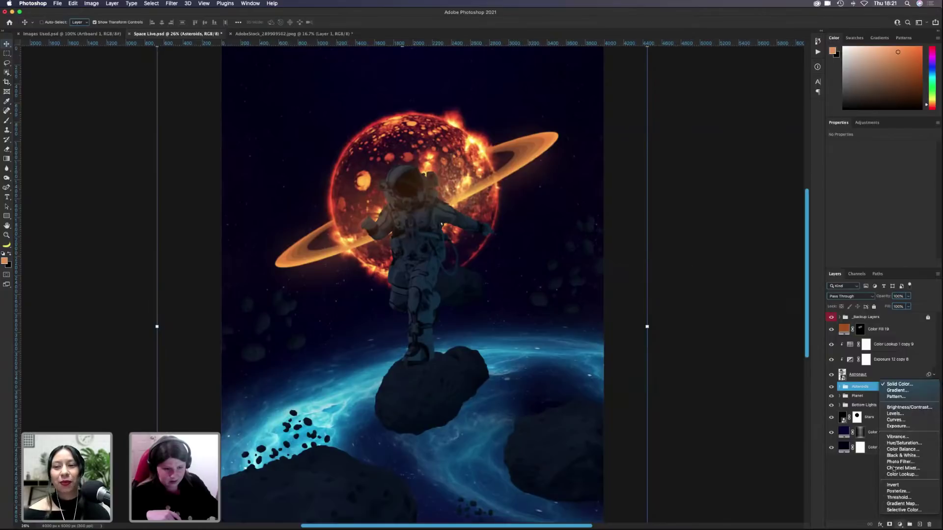
{"action": "left_click", "coordinate": [893, 443]}
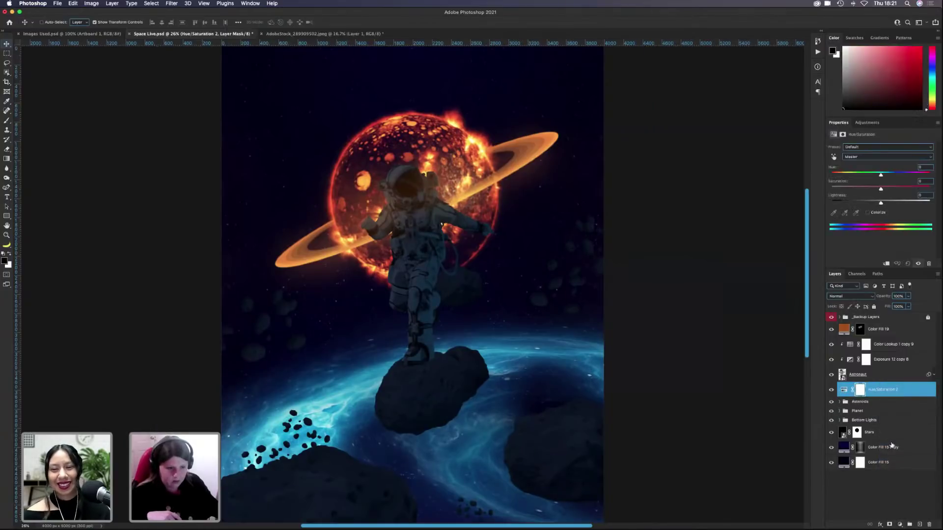
{"action": "left_click", "coordinate": [886, 264]}
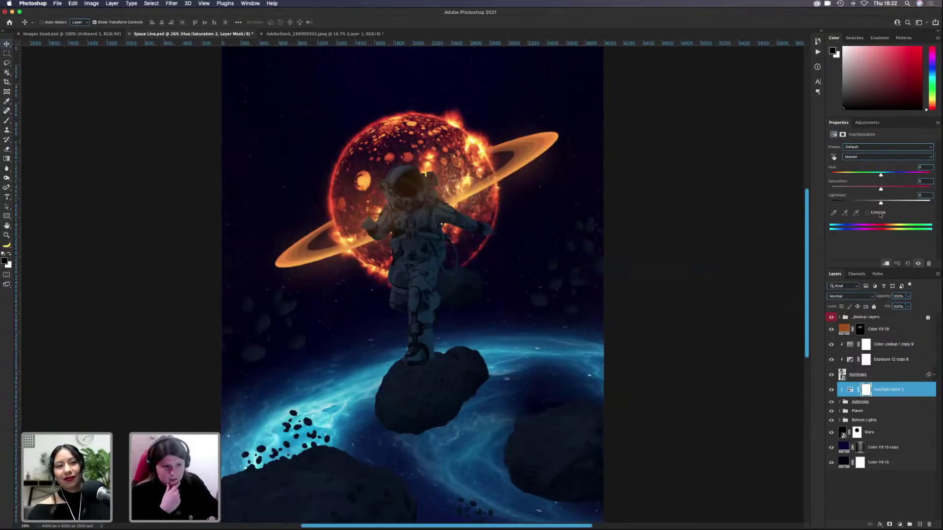
Step: Colorize the asteroids orange-yellow in the Hue/Saturation adjustment with hue 41, saturation 100 and lightness about +45
{"action": "left_click", "coordinate": [867, 212]}
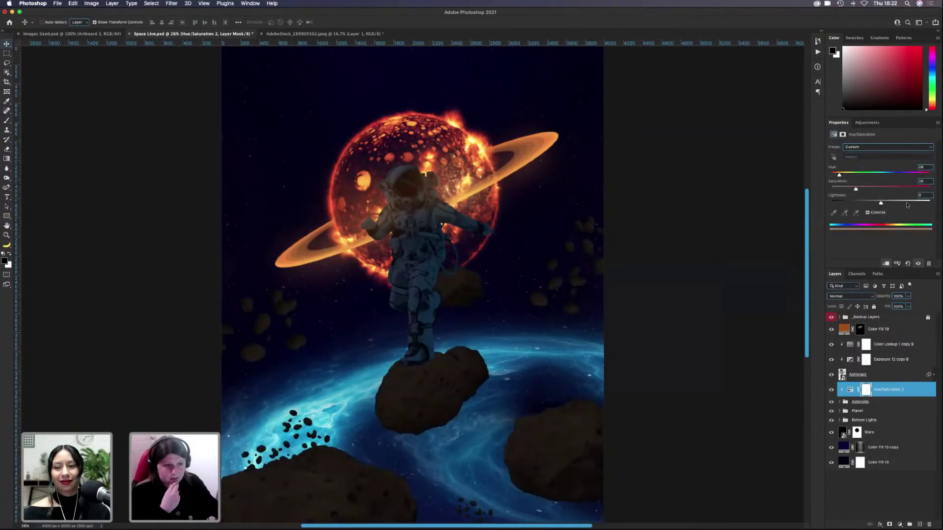
{"action": "left_click", "coordinate": [908, 203]}
{"action": "left_click_drag", "start_coordinate": [907, 203], "coordinate": [930, 190]}
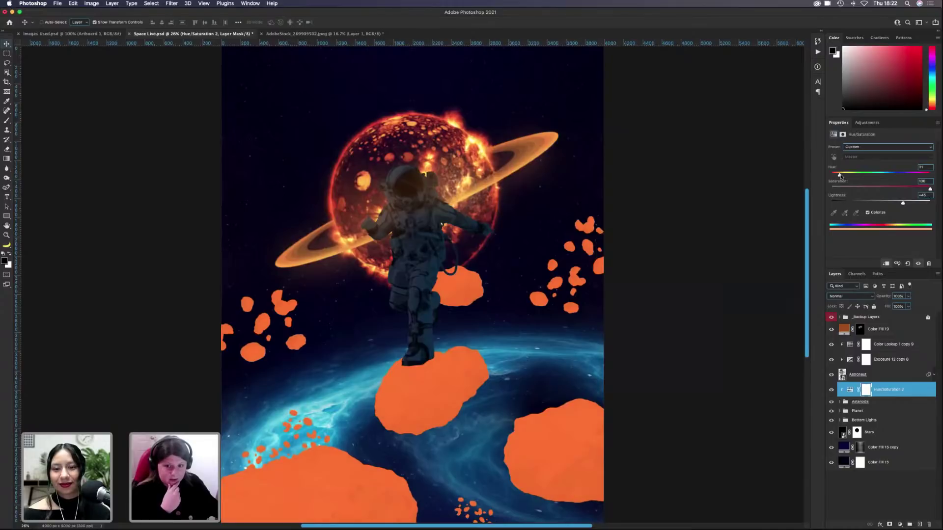
{"action": "left_click_drag", "start_coordinate": [840, 175], "coordinate": [843, 176]}
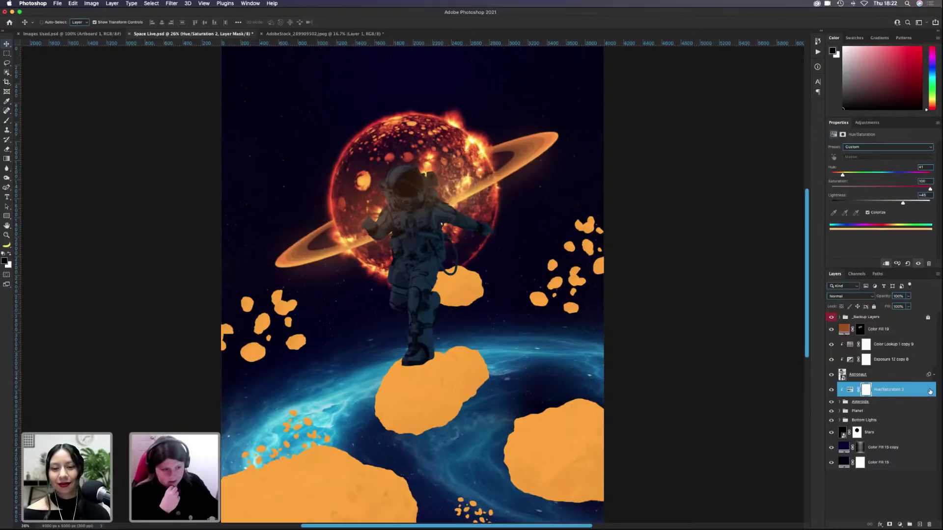
Step: Split the underlying layer's black point in the asteroid Hue/Saturation adjustment's Blend If settings to restore the rocks' shadows, comparing with preview off and on
{"action": "key", "text": "super+2"}
{"action": "double_click", "coordinate": [924, 396]}
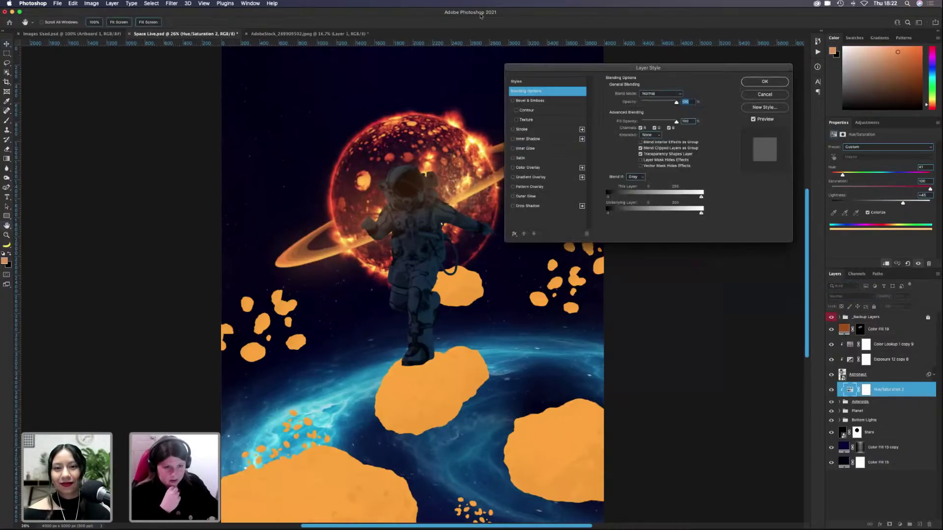
{"action": "left_click_drag", "start_coordinate": [632, 74], "coordinate": [598, 115]}
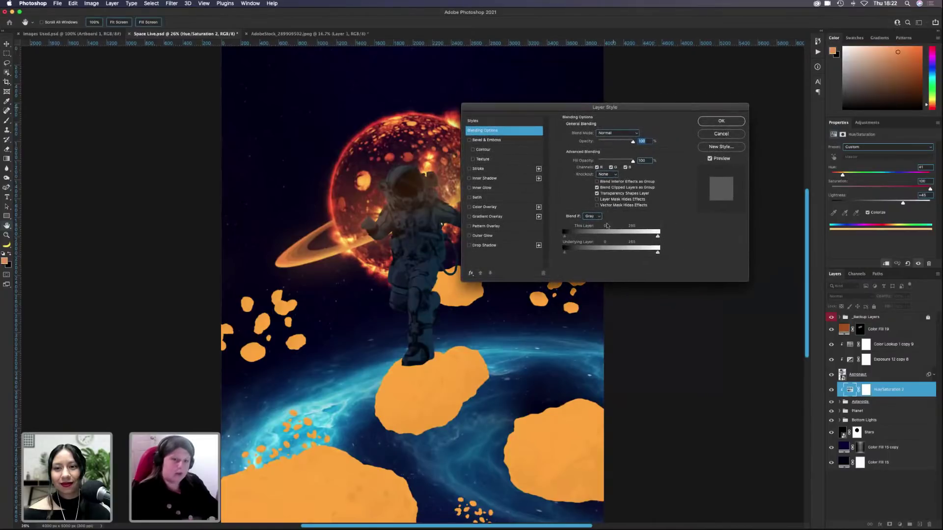
{"action": "key", "text": "alt"}
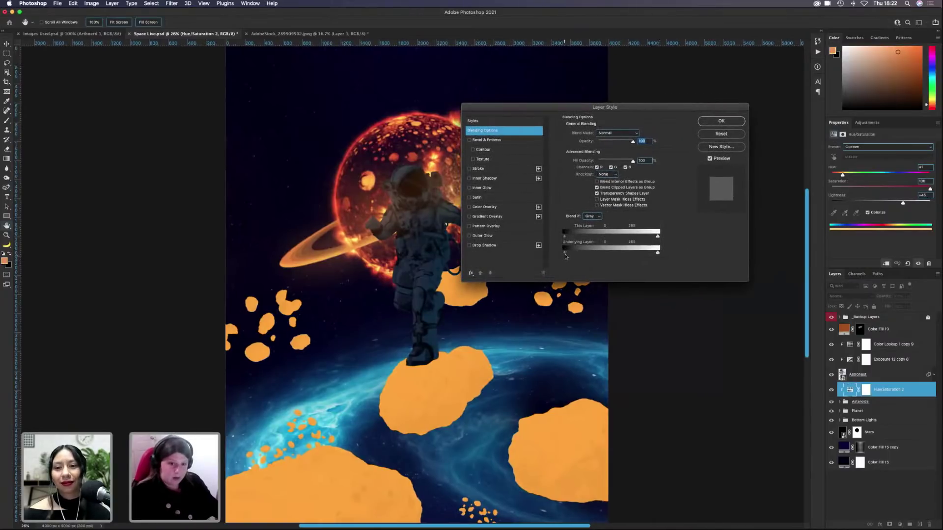
{"action": "mouse_move", "coordinate": [565, 254]}
{"action": "left_mouse_down"}
{"action": "mouse_move", "coordinate": [585, 256]}
{"action": "mouse_move", "coordinate": [574, 255]}
{"action": "left_mouse_up"}
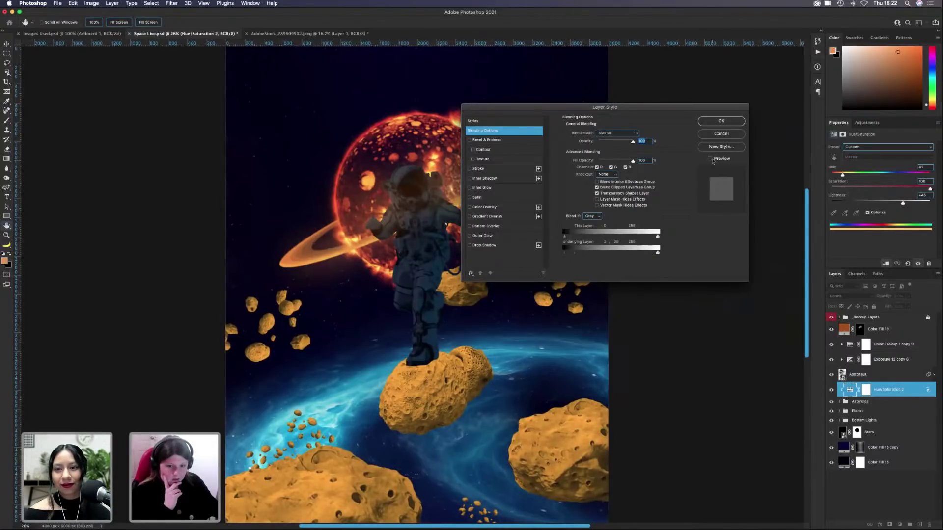
{"action": "left_click", "coordinate": [710, 159]}
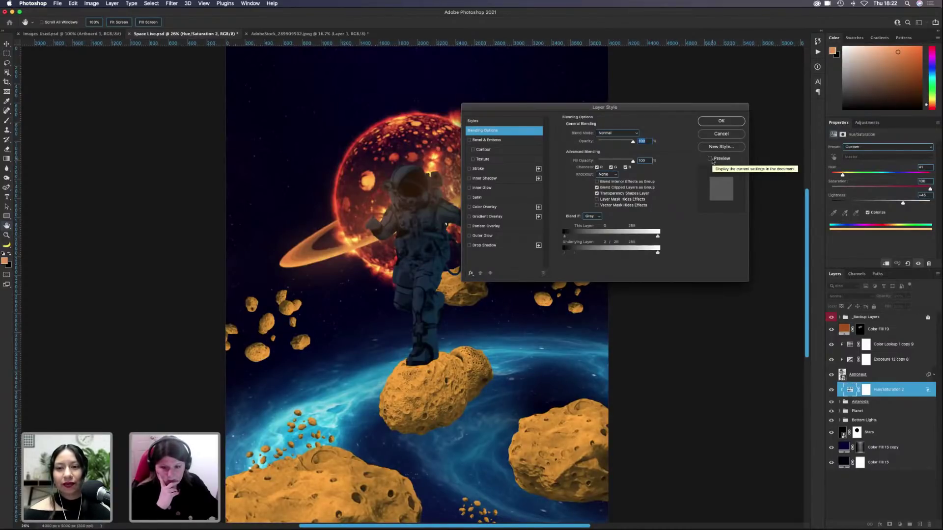
{"action": "left_click", "coordinate": [710, 159]}
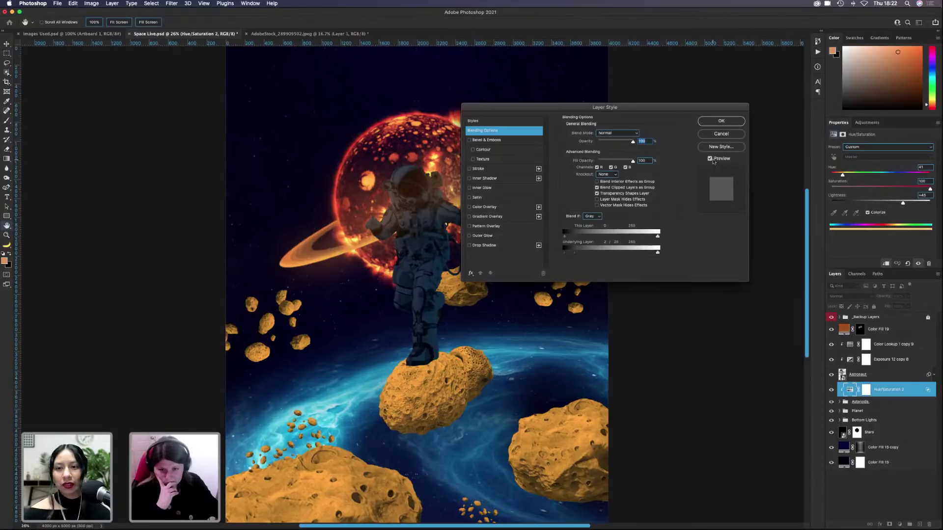
{"action": "left_click", "coordinate": [716, 120]}
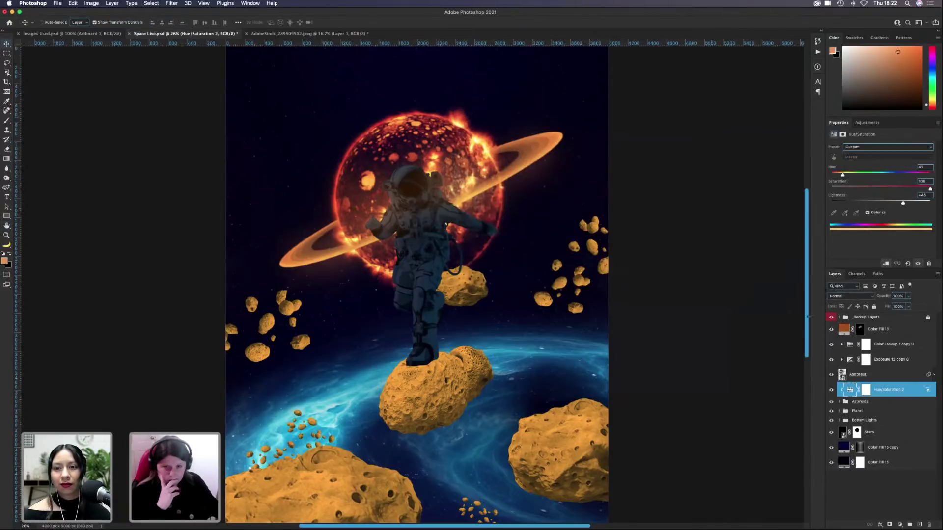
{"action": "scroll", "coordinate": [701, 292], "scroll_direction": "left", "scroll_amount": 5}
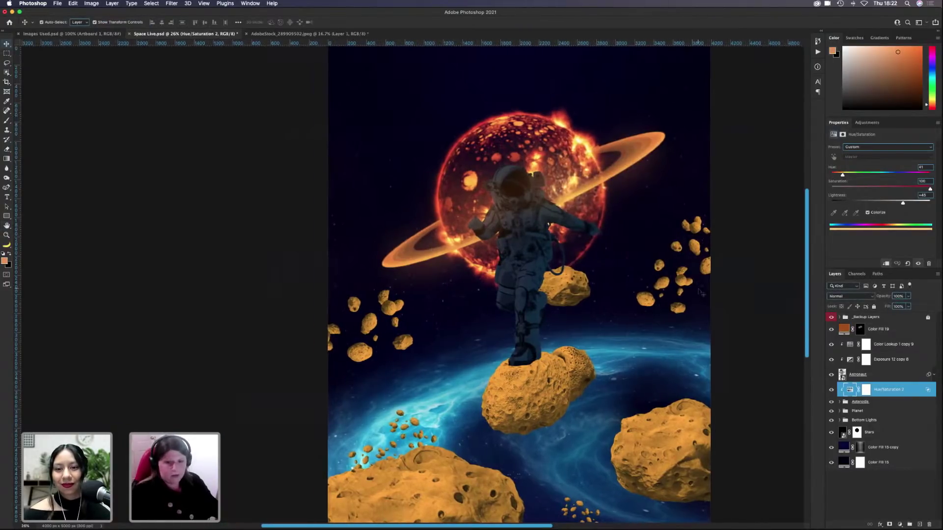
{"action": "scroll", "coordinate": [699, 293], "scroll_direction": "right", "scroll_amount": 5}
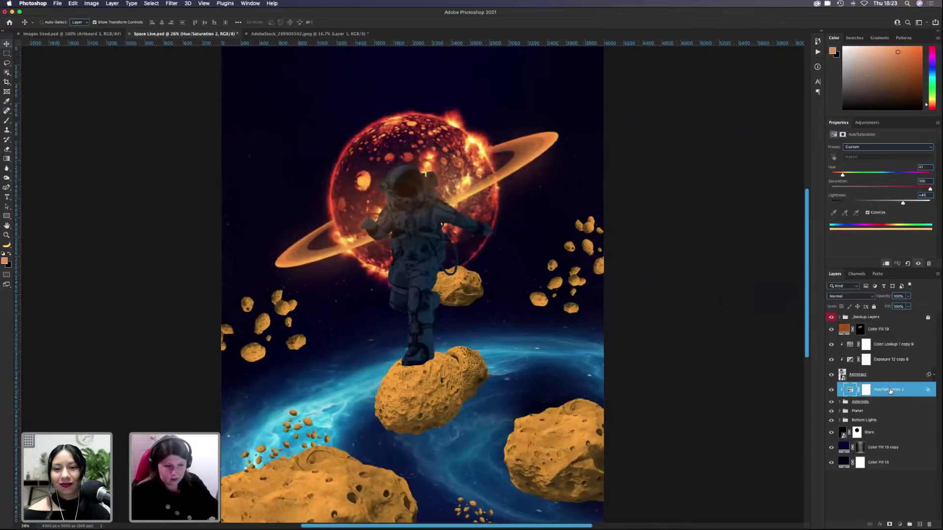
Step: Copy the Hue/Saturation adjustment above the astronaut's Color Lookup, clip it there, and widen its Blend If shadow transition for the underlying layer
{"action": "left_click_drag", "start_coordinate": [890, 390], "coordinate": [884, 351]}
{"action": "key", "text": "super+alt+g"}
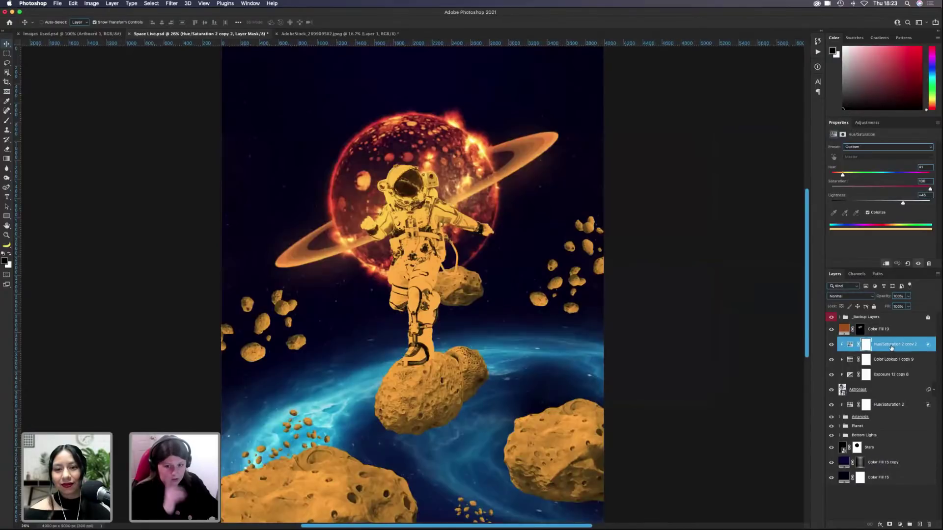
{"action": "double_click", "coordinate": [927, 347]}
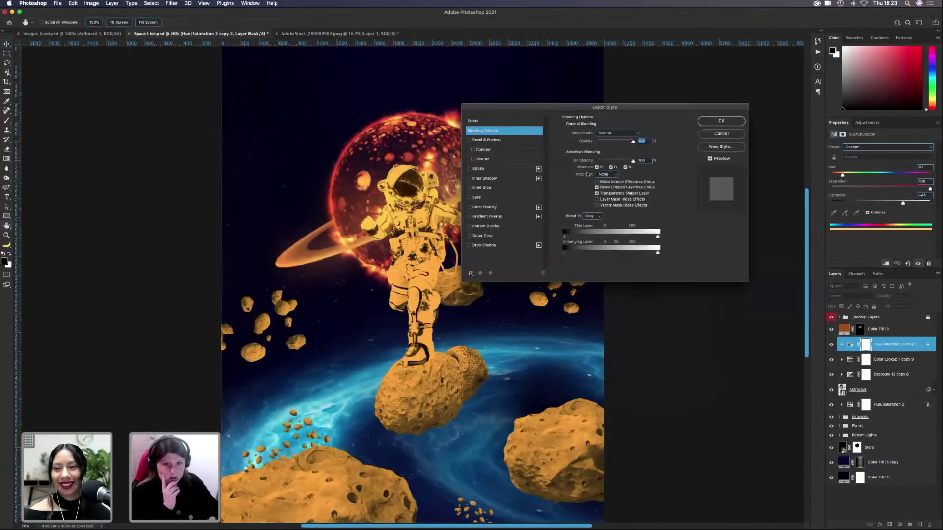
{"action": "left_click_drag", "start_coordinate": [606, 105], "coordinate": [664, 133]}
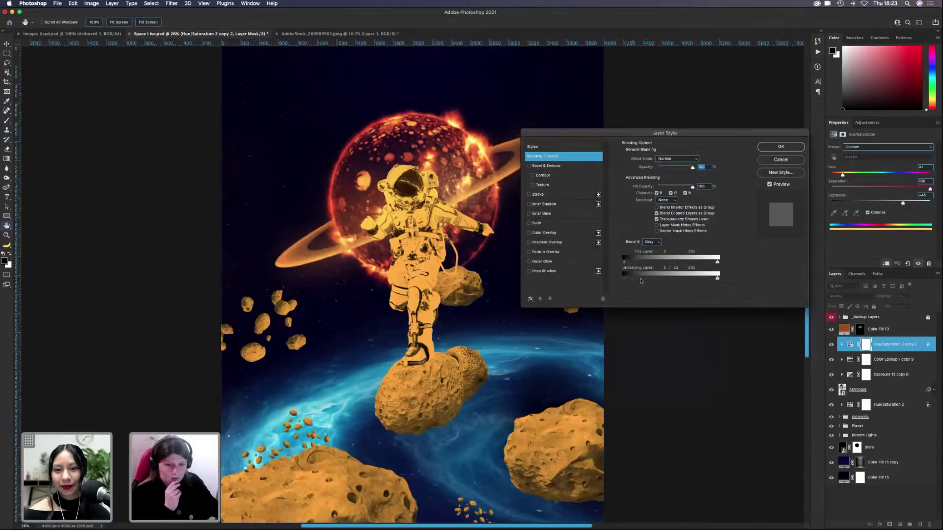
{"action": "left_click_drag", "start_coordinate": [640, 281], "coordinate": [627, 281]}
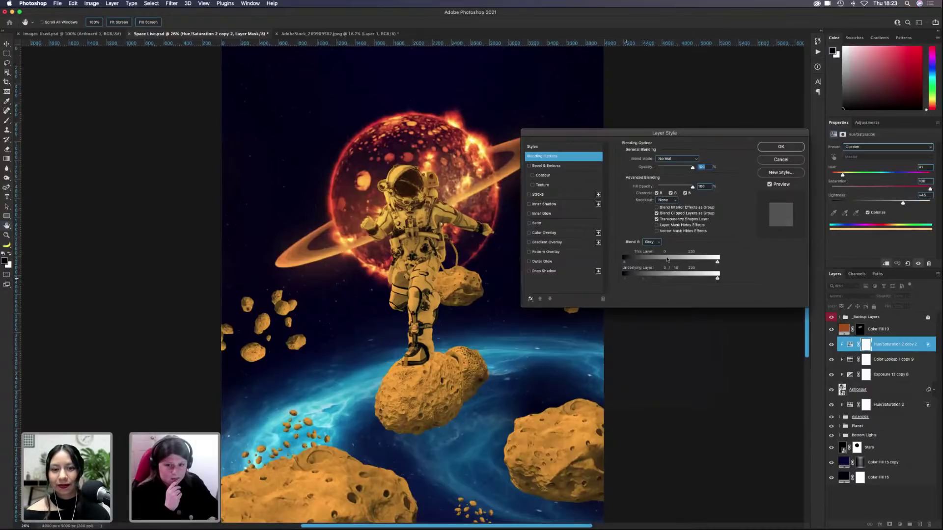
{"action": "left_click", "coordinate": [781, 146]}
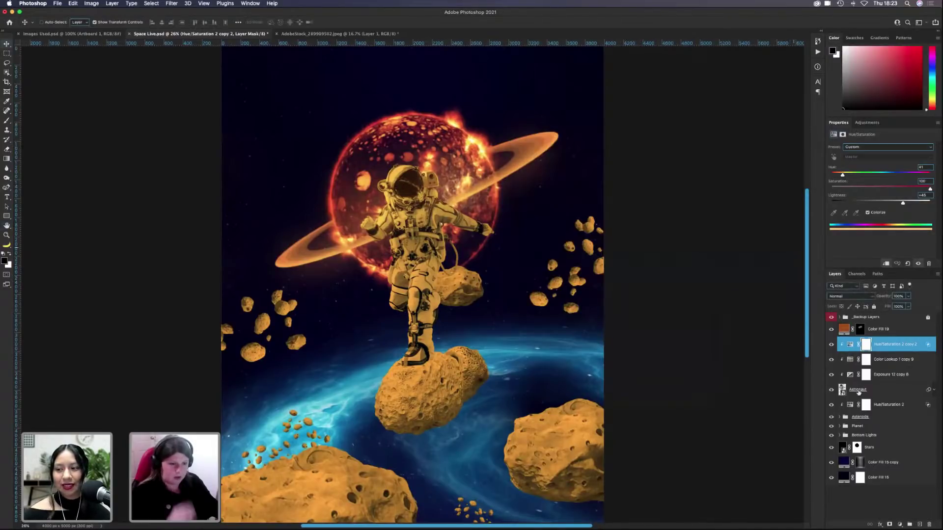
Step: Move the asteroids' Hue/Saturation adjustment into the Asteroids group and clip it above the Small bottom layer's Color Lookup
{"action": "left_click", "coordinate": [839, 417]}
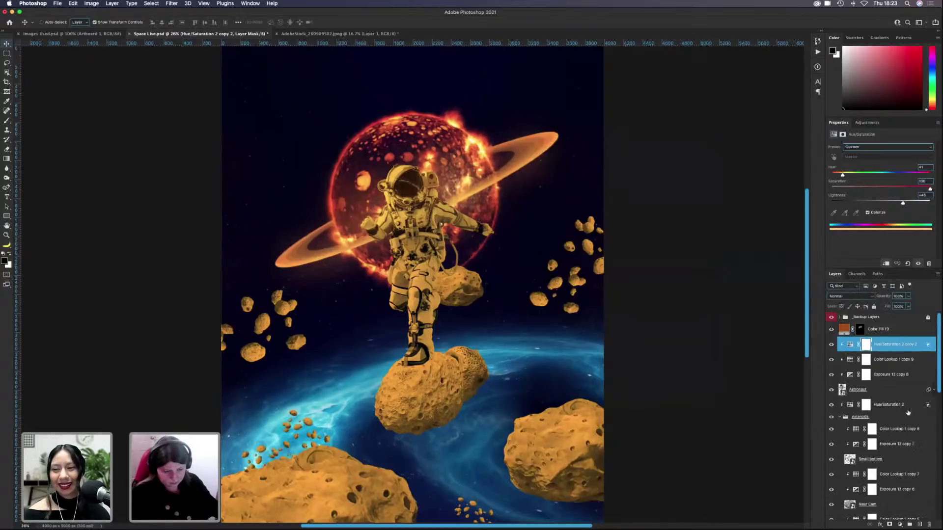
{"action": "mouse_move", "coordinate": [906, 405]}
{"action": "left_mouse_down"}
{"action": "mouse_move", "coordinate": [906, 423]}
{"action": "mouse_move", "coordinate": [894, 418]}
{"action": "left_mouse_up"}
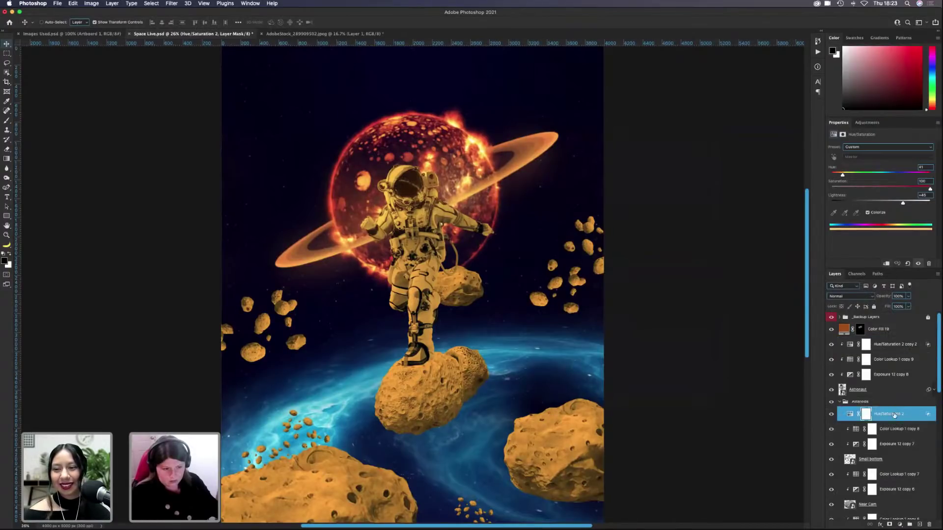
{"action": "left_click", "coordinate": [894, 422], "text": "alt"}
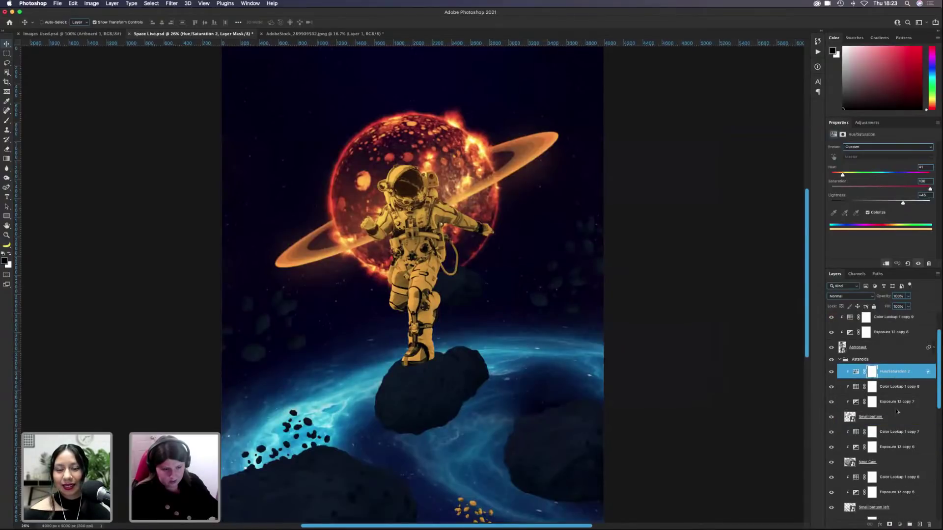
{"action": "left_click_drag", "start_coordinate": [896, 377], "coordinate": [898, 411]}
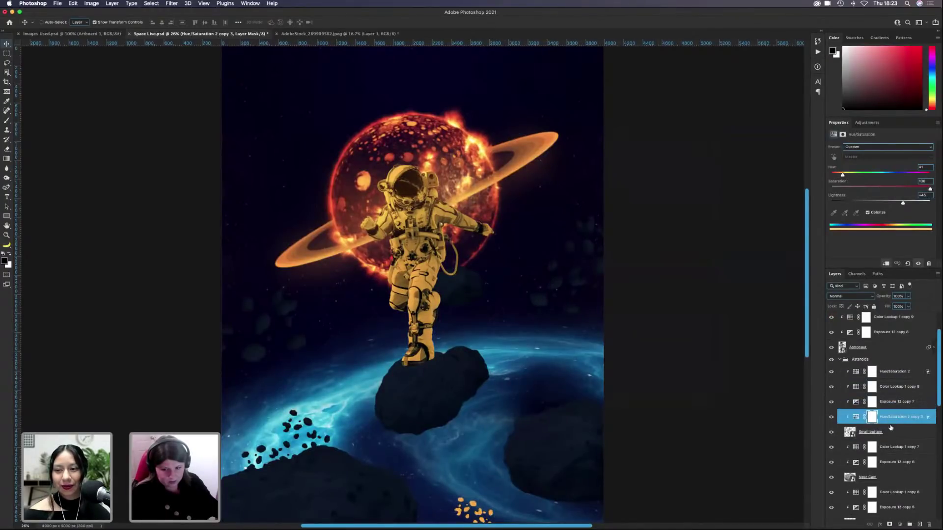
{"action": "left_click", "coordinate": [891, 425], "text": "alt"}
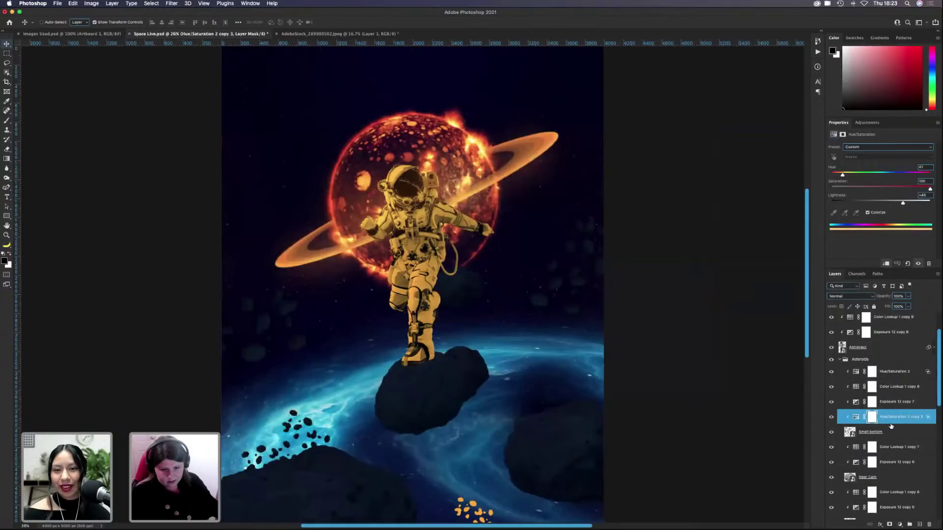
{"action": "key", "text": "super+z"}
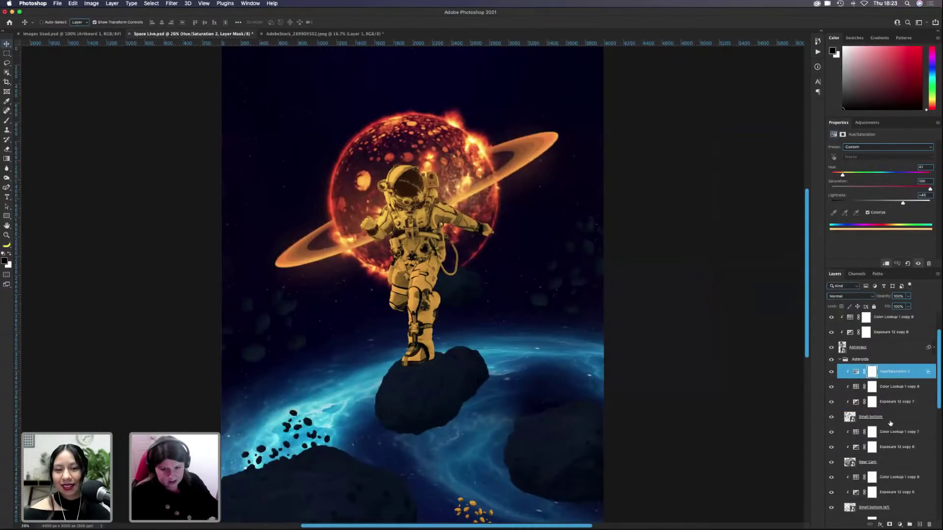
Step: Copy the Hue/Saturation adjustment above the Color Lookups of the Near Cam and Small bottom left layers, clipping each copy
{"action": "scroll", "coordinate": [493, 424], "scroll_direction": "down", "scroll_amount": 1}
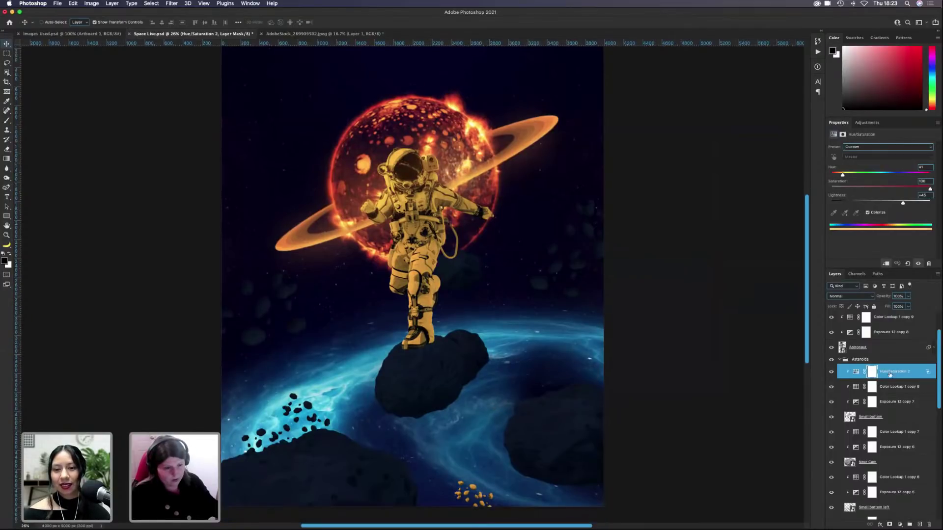
{"action": "left_click_drag", "start_coordinate": [891, 374], "coordinate": [900, 457]}
{"action": "scroll", "coordinate": [891, 430], "scroll_direction": "down", "scroll_amount": 1}
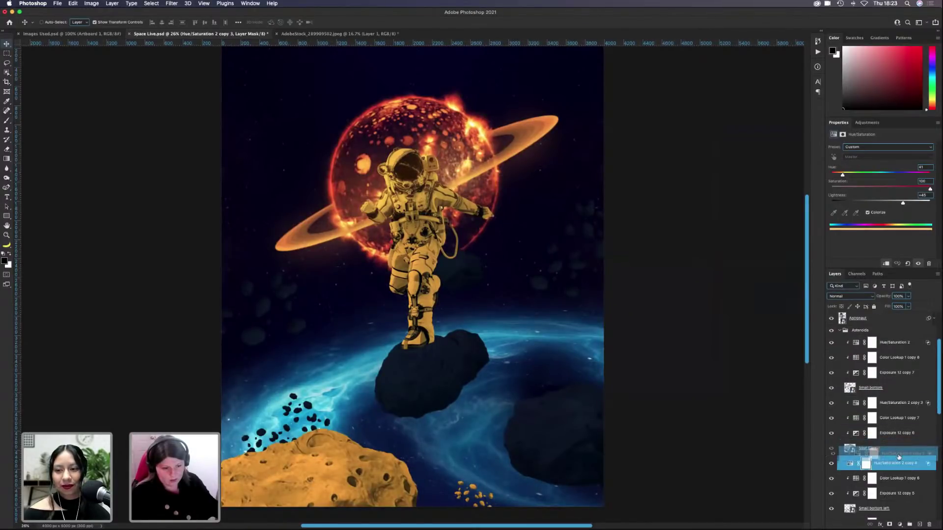
{"action": "scroll", "coordinate": [898, 456], "scroll_direction": "down", "scroll_amount": 1}
{"action": "left_click", "coordinate": [893, 448], "text": "alt"}
{"action": "scroll", "coordinate": [891, 431], "scroll_direction": "down", "scroll_amount": 4}
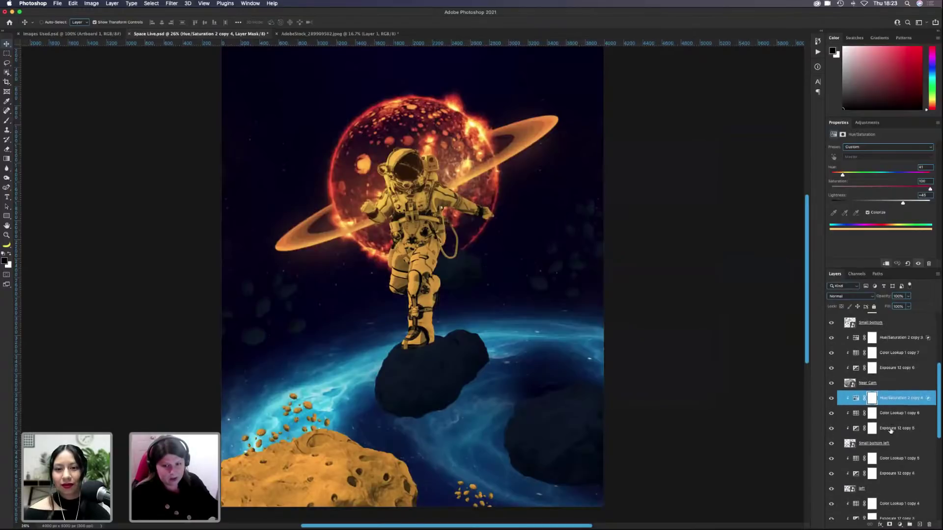
Step: Copy the Hue/Saturation adjustment above the Color Lookups of the left and right asteroid layers, clipping each copy
{"action": "left_click_drag", "start_coordinate": [899, 398], "coordinate": [894, 461]}
{"action": "left_click", "coordinate": [894, 465], "text": "alt"}
{"action": "scroll", "coordinate": [889, 437], "scroll_direction": "down", "scroll_amount": 3}
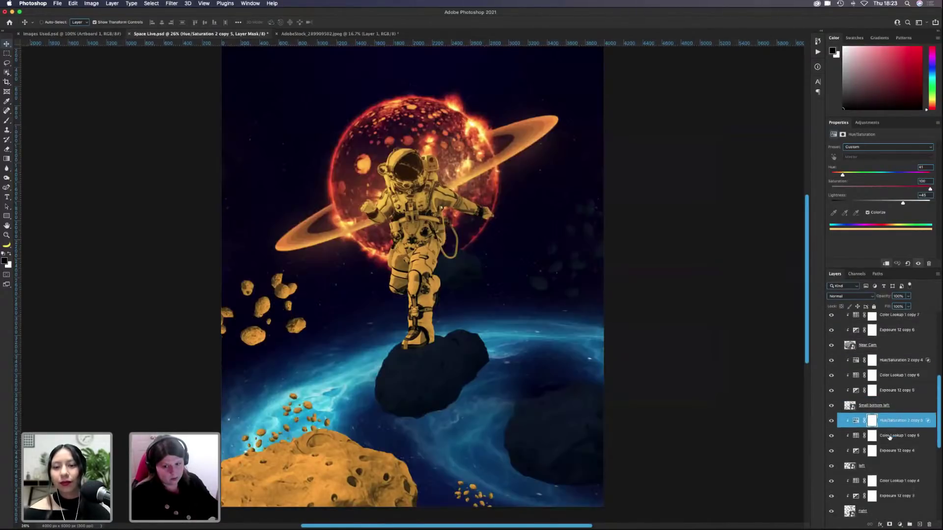
{"action": "scroll", "coordinate": [898, 401], "scroll_direction": "down", "scroll_amount": 2}
{"action": "left_click_drag", "start_coordinate": [900, 397], "coordinate": [899, 458]}
{"action": "left_click", "coordinate": [899, 457], "text": "alt"}
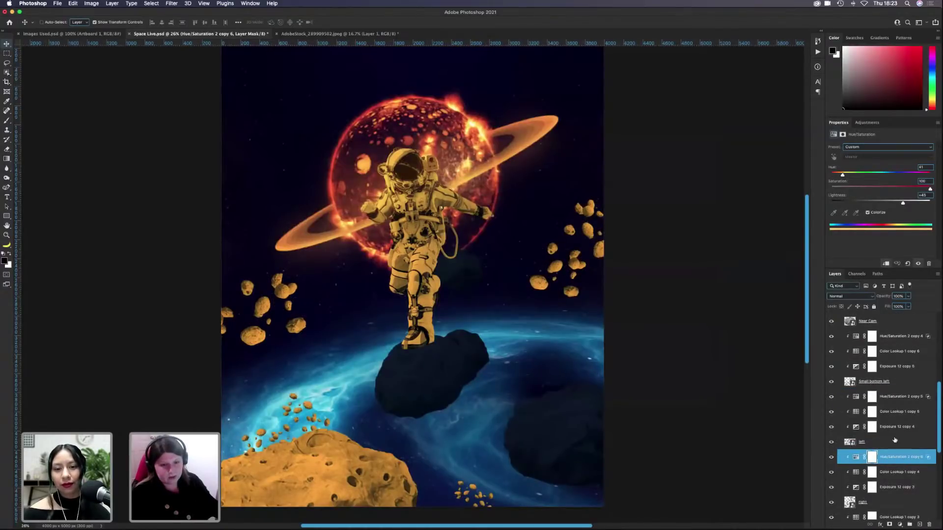
Step: Copy the Hue/Saturation adjustment above the Color Lookups of the Right big and BG Rock layers, clipping each copy
{"action": "scroll", "coordinate": [895, 440], "scroll_direction": "down", "scroll_amount": 4}
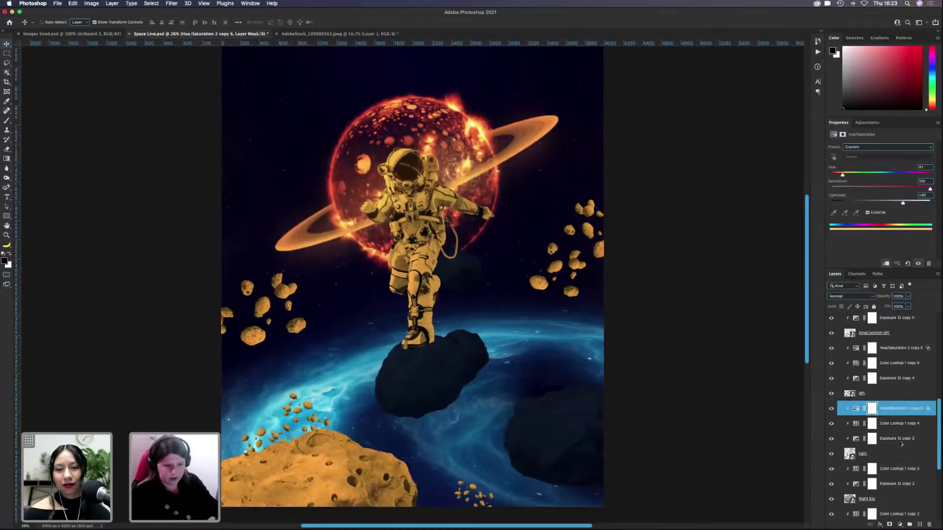
{"action": "left_click_drag", "start_coordinate": [894, 417], "coordinate": [893, 472]}
{"action": "left_click", "coordinate": [894, 475], "text": "alt"}
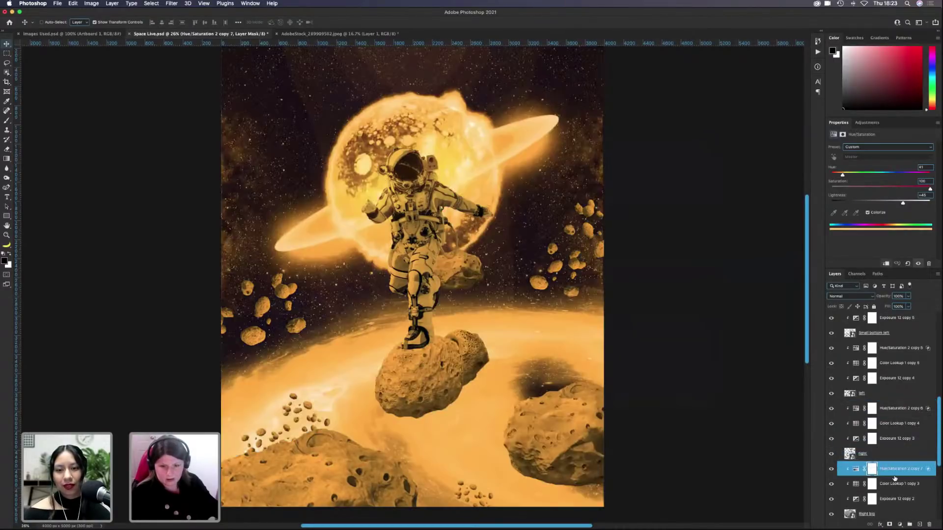
{"action": "scroll", "coordinate": [895, 393], "scroll_direction": "down", "scroll_amount": 7}
{"action": "left_click_drag", "start_coordinate": [894, 388], "coordinate": [898, 445]}
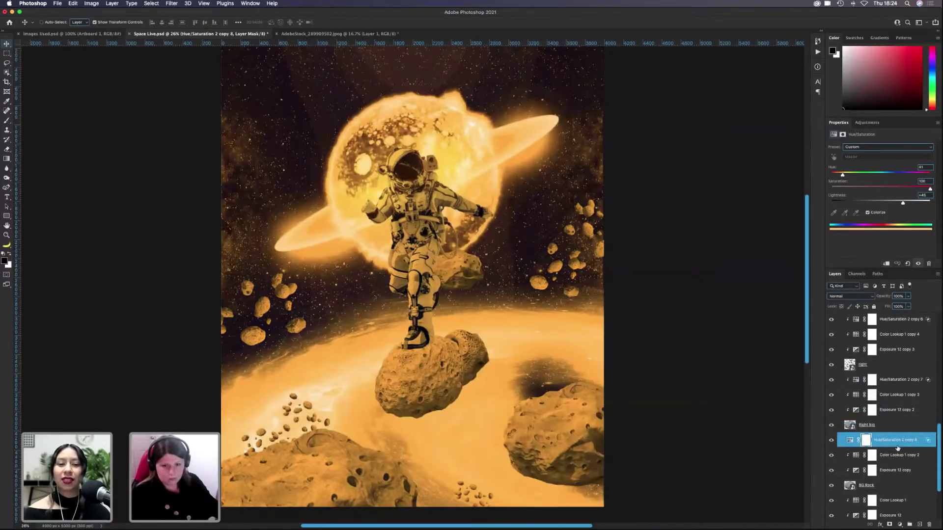
{"action": "left_click", "coordinate": [897, 446], "text": "alt"}
Step: Copy the Hue/Saturation adjustment above the Main Rock layer's Color Lookup and clip it there
{"action": "scroll", "coordinate": [898, 417], "scroll_direction": "down", "scroll_amount": 1}
{"action": "left_click_drag", "start_coordinate": [904, 390], "coordinate": [898, 447]}
{"action": "key", "text": "ctrl+z"}
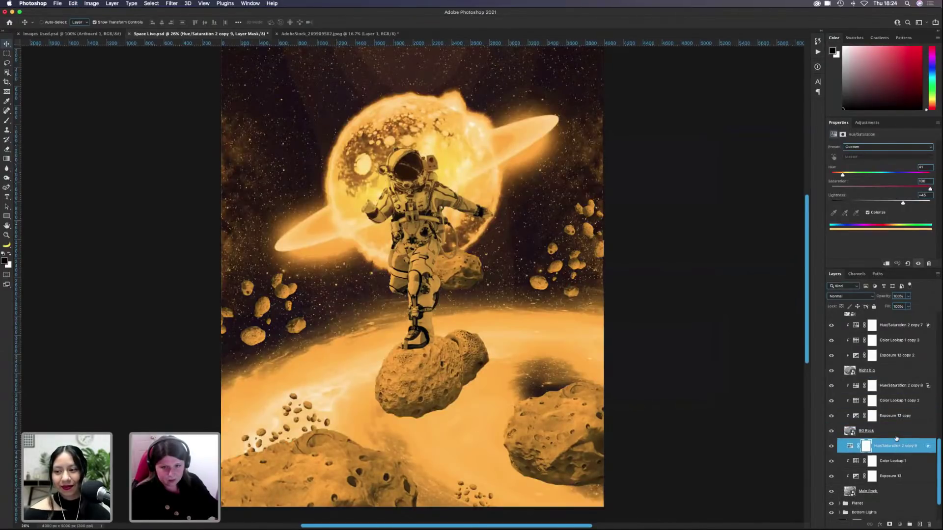
{"action": "left_click", "coordinate": [895, 454], "text": "alt"}
{"action": "scroll", "coordinate": [896, 435], "scroll_direction": "down", "scroll_amount": 1}
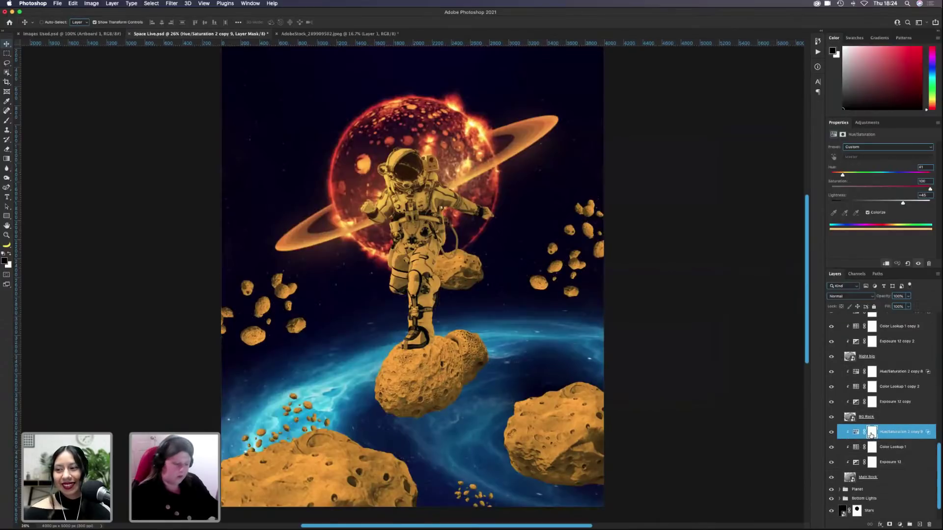
Step: Invert the Hue/Saturation masks of the Main Rock, BG Rock and Right big layers to black
{"action": "key", "text": "super+i"}
{"action": "left_click", "coordinate": [872, 371]}
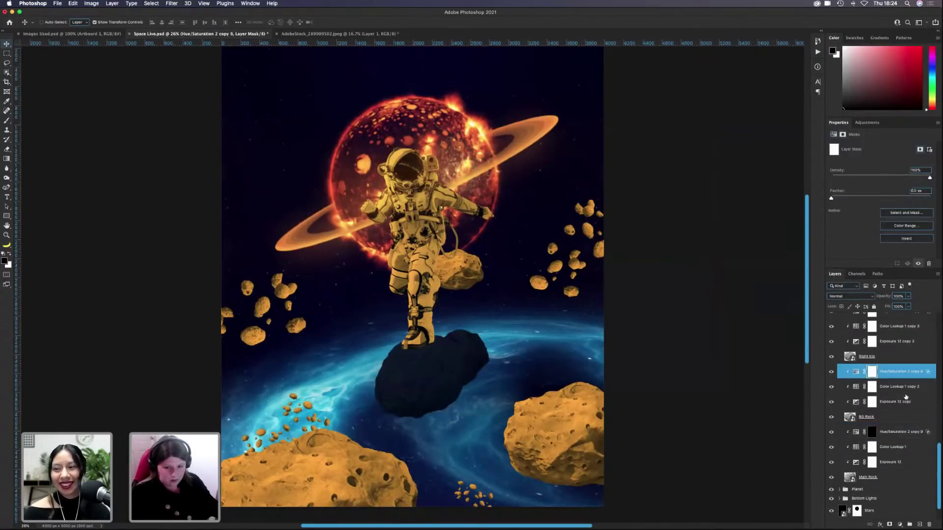
{"action": "key", "text": "super+i"}
{"action": "scroll", "coordinate": [886, 398], "scroll_direction": "up", "scroll_amount": 1}
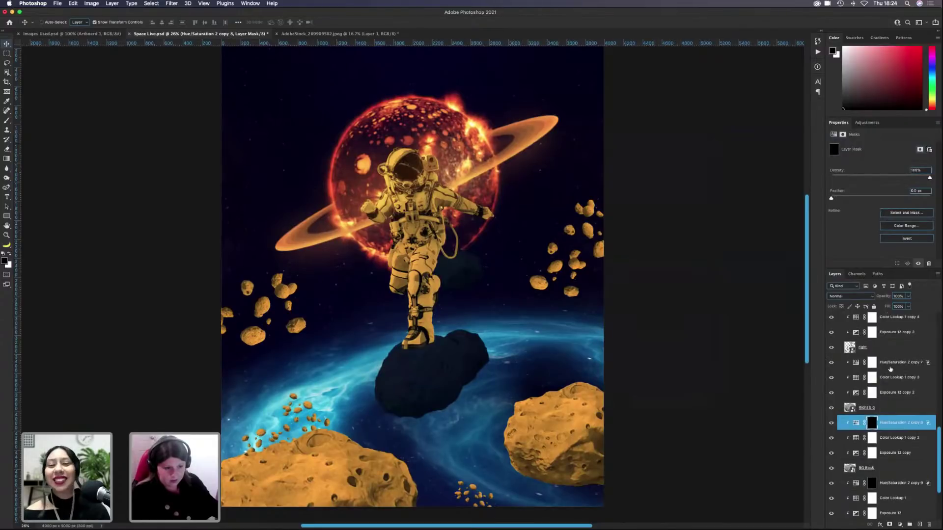
{"action": "left_click", "coordinate": [872, 362]}
{"action": "key", "text": "super+i"}
Step: Invert the Hue/Saturation masks of the right, left and Small bottom left asteroid layers to black
{"action": "scroll", "coordinate": [879, 383], "scroll_direction": "up", "scroll_amount": 2}
{"action": "left_click", "coordinate": [872, 366]}
{"action": "key", "text": "super+i"}
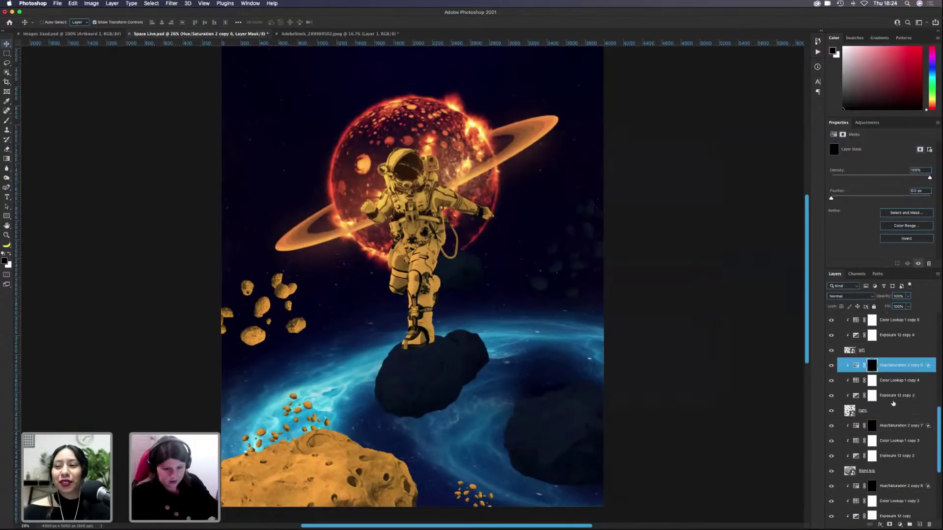
{"action": "scroll", "coordinate": [883, 393], "scroll_direction": "up", "scroll_amount": 2}
{"action": "left_click", "coordinate": [872, 376]}
{"action": "key", "text": "super+i"}
{"action": "scroll", "coordinate": [895, 401], "scroll_direction": "up", "scroll_amount": 3}
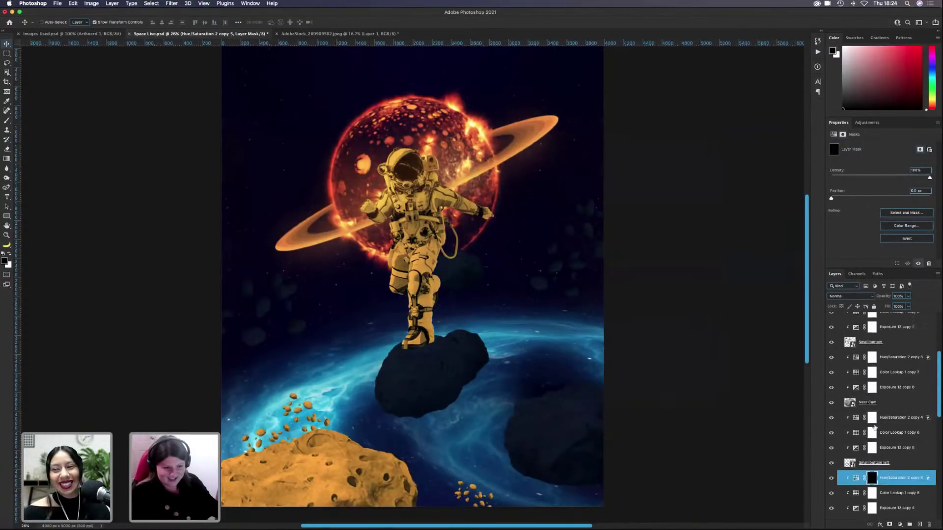
{"action": "left_click", "coordinate": [871, 417]}
{"action": "key", "text": "super+i"}
Step: Invert the Hue/Saturation masks of the Near Cam, Small bottom and Astronaut layers to black
{"action": "scroll", "coordinate": [874, 423], "scroll_direction": "up", "scroll_amount": 3}
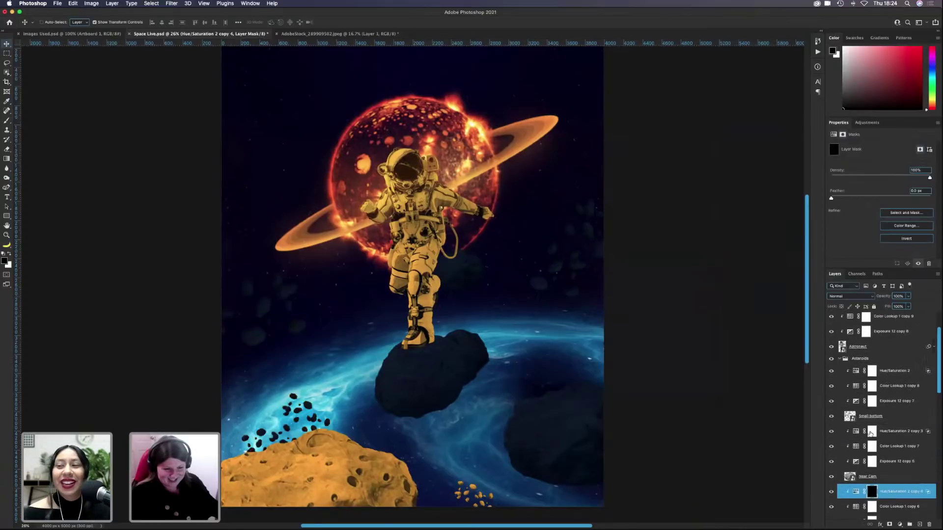
{"action": "left_click", "coordinate": [872, 431]}
{"action": "key", "text": "super+i"}
{"action": "left_click", "coordinate": [872, 373]}
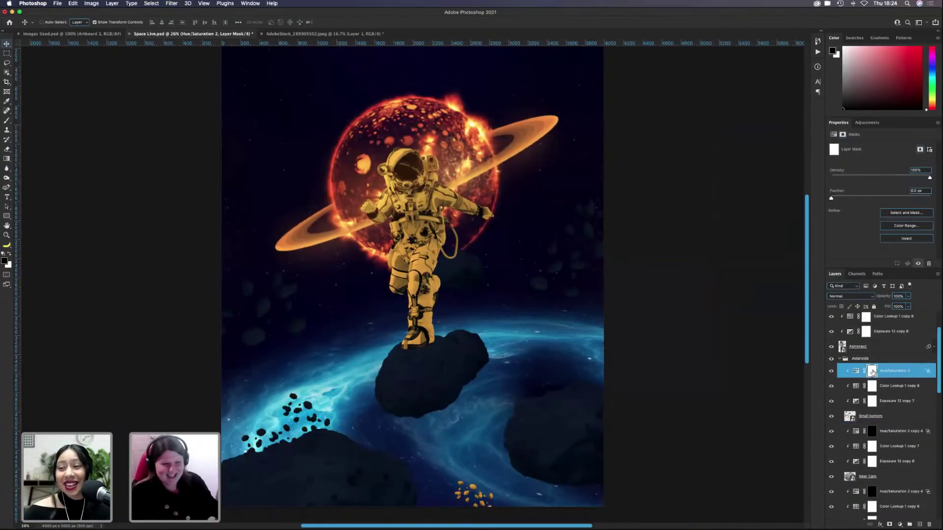
{"action": "key", "text": "super+i"}
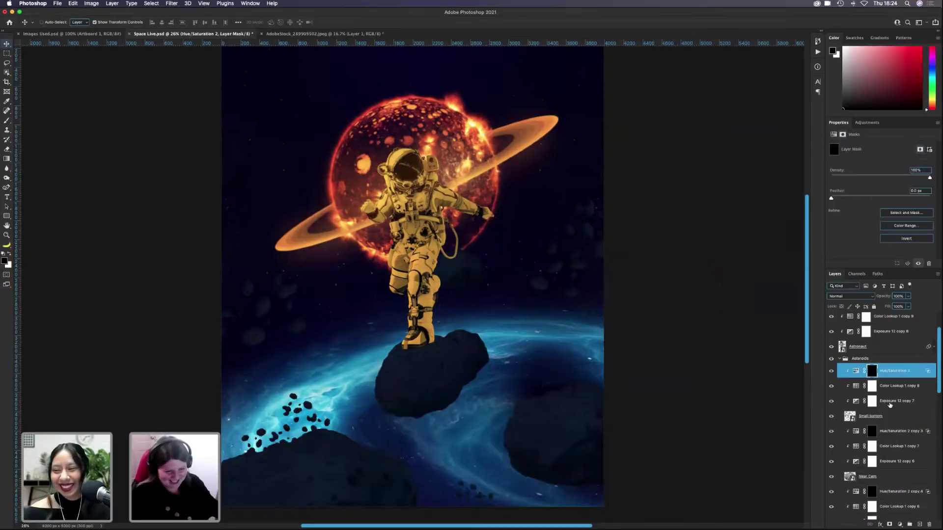
{"action": "scroll", "coordinate": [890, 405], "scroll_direction": "up", "scroll_amount": 3}
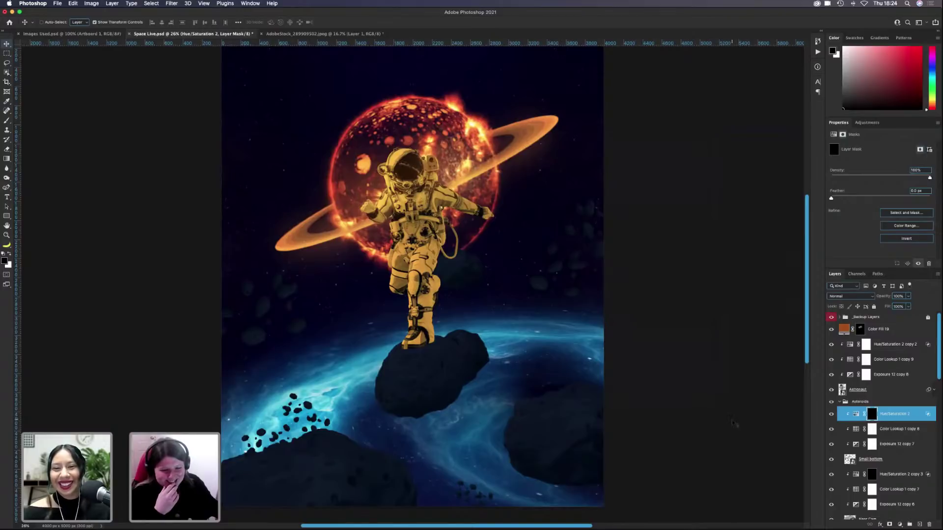
{"action": "left_click", "coordinate": [886, 346]}
{"action": "key", "text": "super+i"}
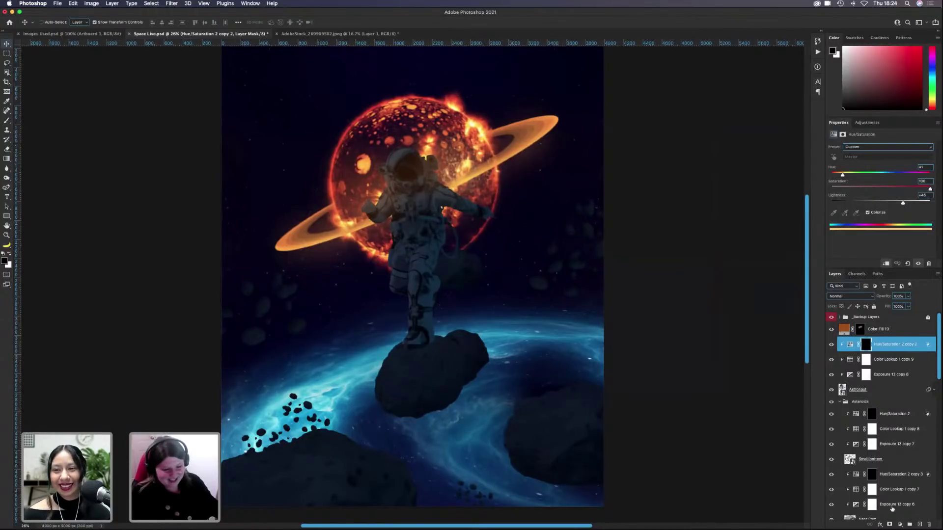
Step: Add a clipped Hue/Saturation adjustment above Small bottom's orange one and colorize it pale blue with hue about 204, saturation 100 and lightness about +83
{"action": "left_click", "coordinate": [903, 418]}
{"action": "left_click", "coordinate": [901, 524]}
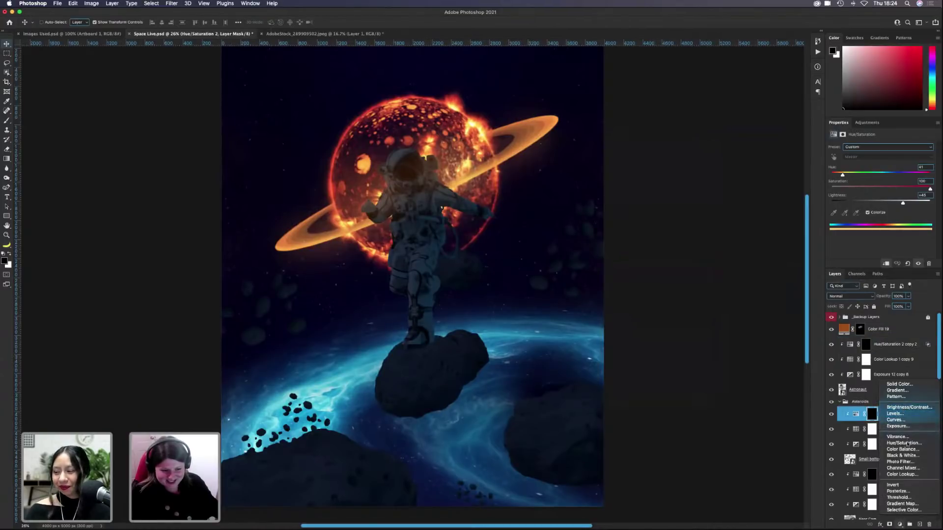
{"action": "left_click", "coordinate": [908, 444]}
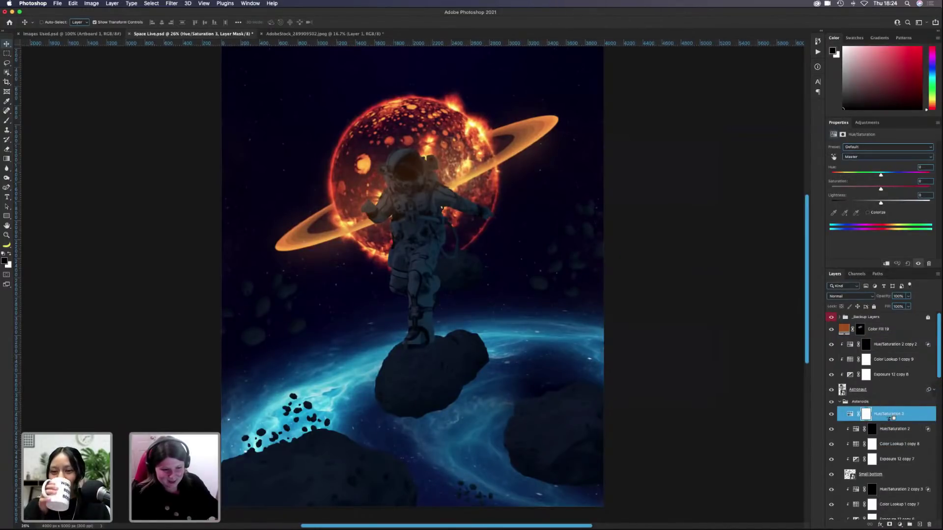
{"action": "left_click", "coordinate": [873, 215]}
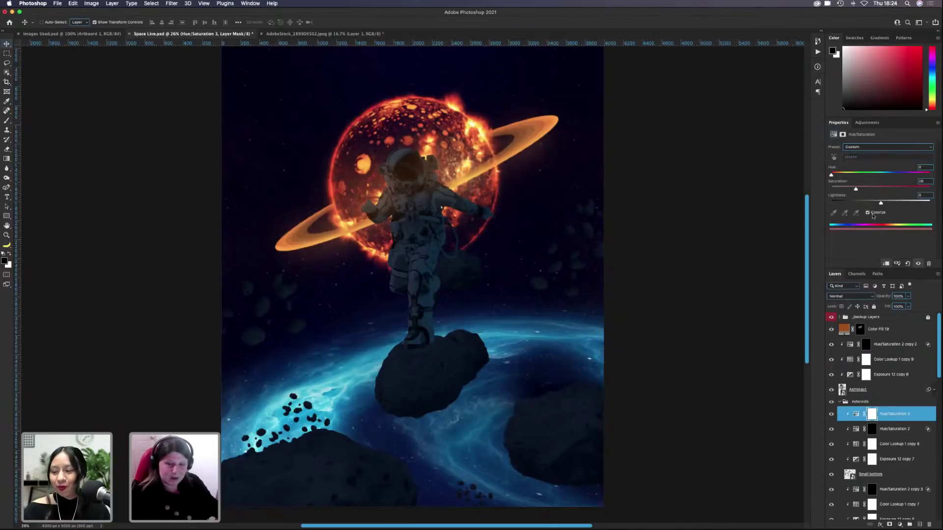
{"action": "left_click", "coordinate": [887, 177]}
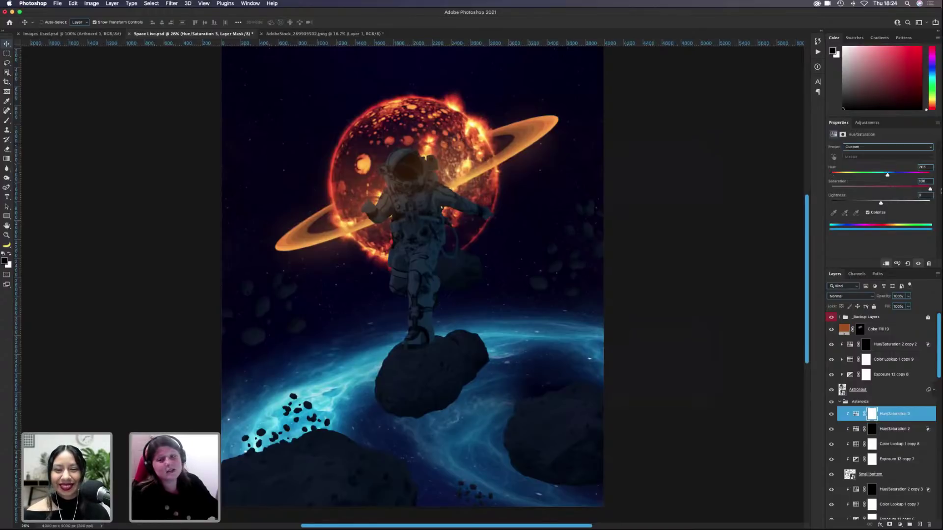
{"action": "left_click", "coordinate": [908, 201]}
{"action": "left_click_drag", "start_coordinate": [906, 204], "coordinate": [921, 203]}
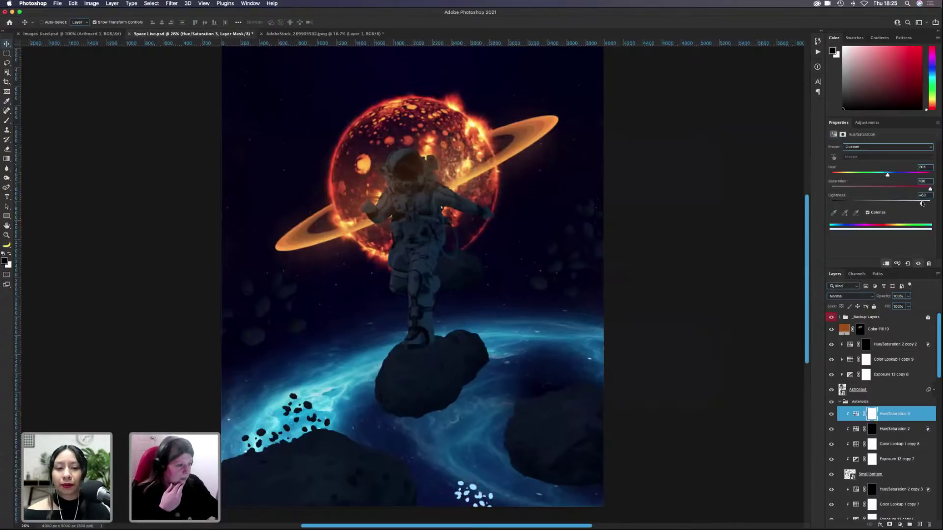
{"action": "left_click", "coordinate": [894, 346]}
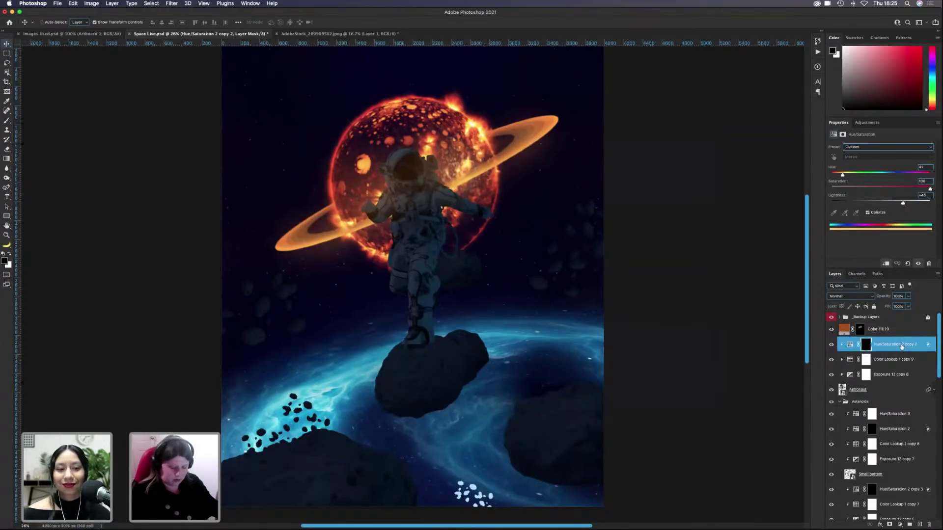
{"action": "mouse_move", "coordinate": [900, 359]}
{"action": "left_mouse_down"}
{"action": "mouse_move", "coordinate": [897, 389]}
{"action": "mouse_move", "coordinate": [895, 368]}
{"action": "left_mouse_up"}
{"action": "key", "text": "super+z"}
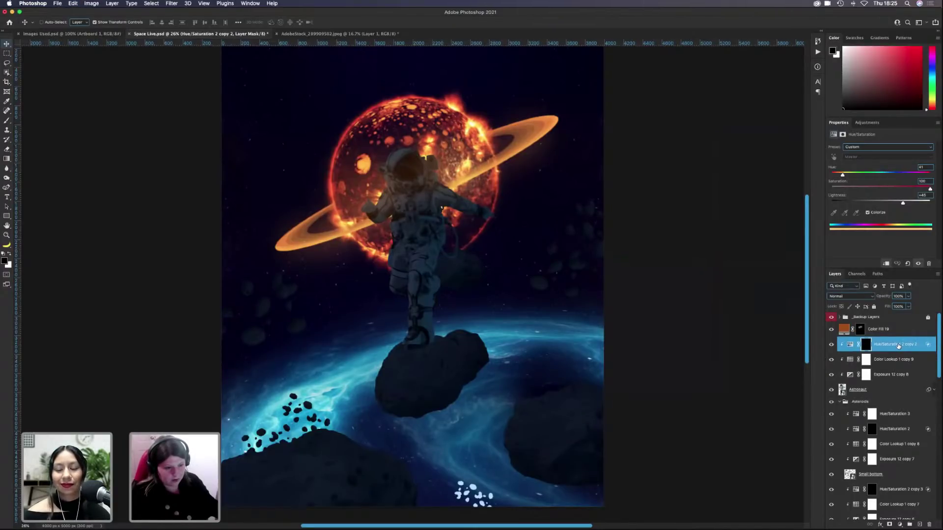
{"action": "left_click_drag", "start_coordinate": [898, 347], "coordinate": [897, 357]}
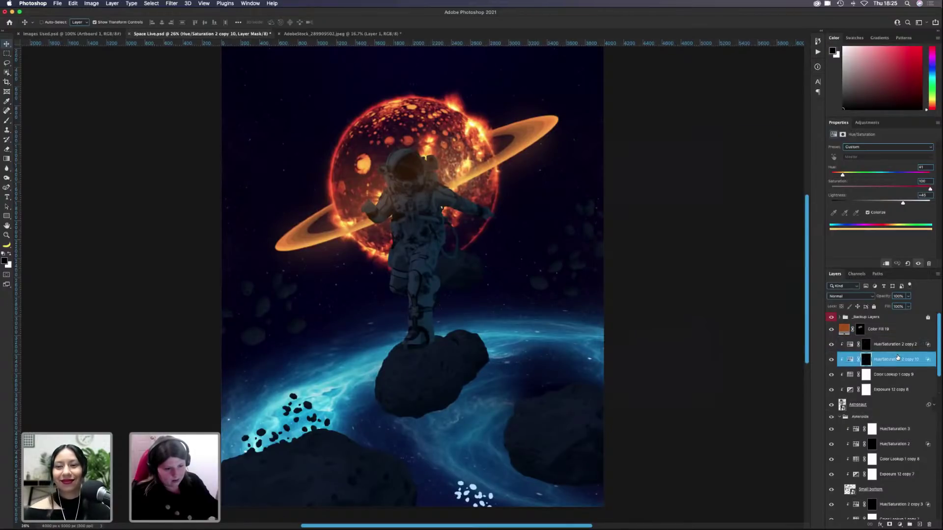
{"action": "key", "text": "super+z"}
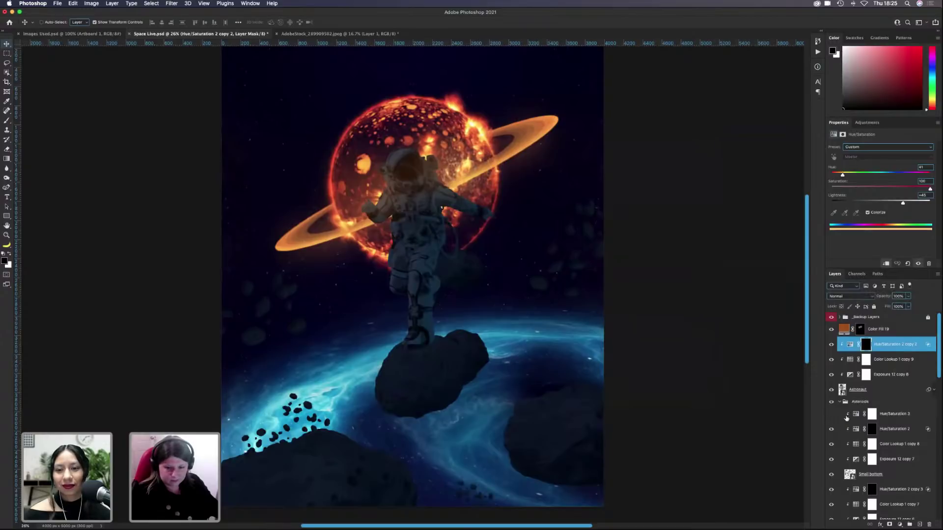
Step: Duplicate Small bottom's pale-blue Hue/Saturation above Near Cam's orange one, clip the copy, and delete the original above Small bottom
{"action": "left_click", "coordinate": [886, 417]}
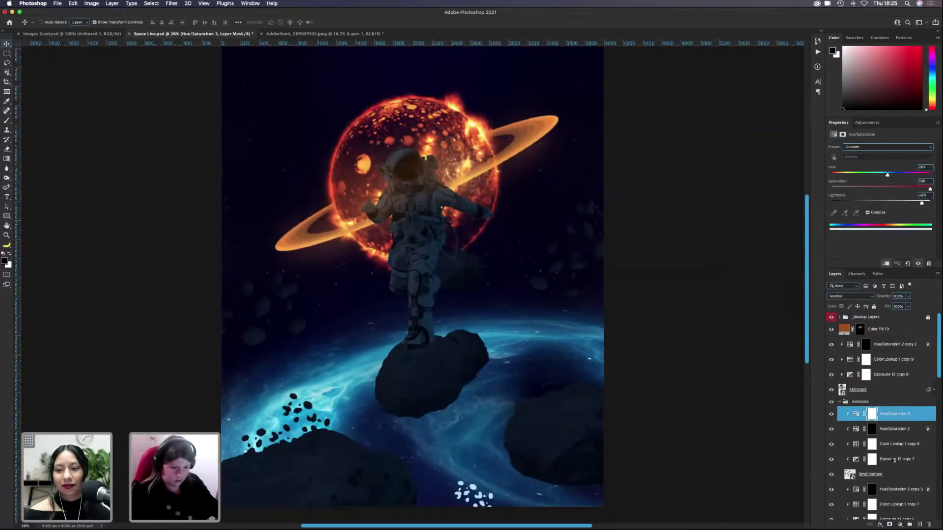
{"action": "left_click_drag", "start_coordinate": [887, 418], "coordinate": [893, 473]}
{"action": "scroll", "coordinate": [894, 471], "scroll_direction": "down", "scroll_amount": 2}
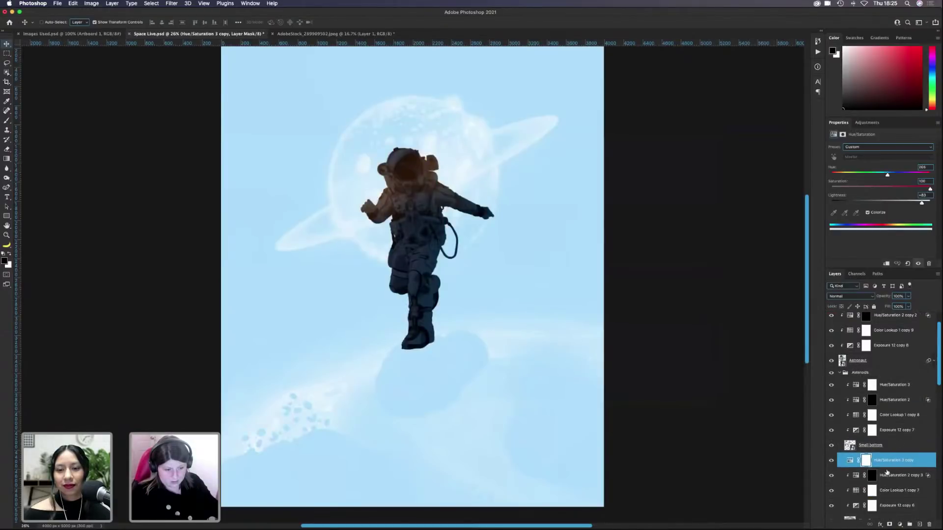
{"action": "left_click", "coordinate": [900, 450], "text": "alt"}
{"action": "scroll", "coordinate": [899, 447], "scroll_direction": "down", "scroll_amount": 2}
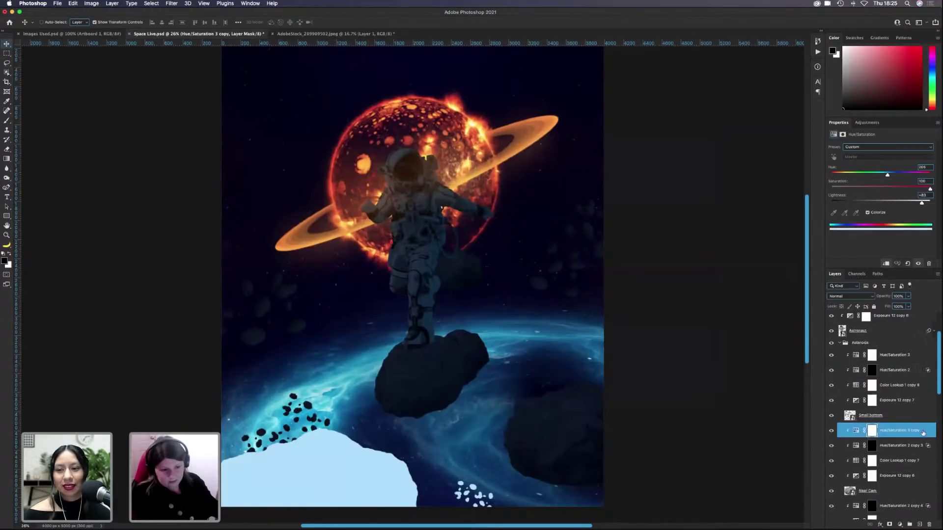
{"action": "left_click", "coordinate": [894, 352]}
{"action": "key", "text": "BackSpace"}
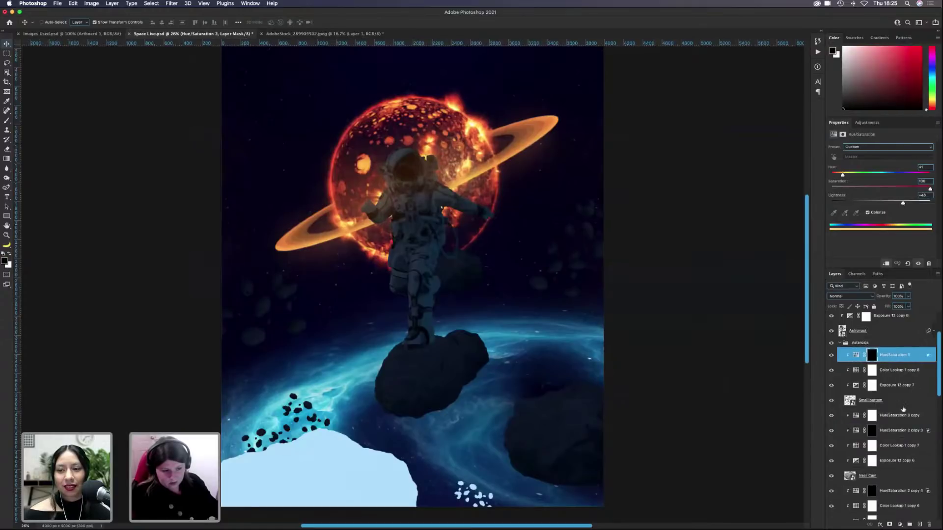
Step: Set Blend If on Near Cam's blue Hue/Saturation by splitting the Underlying Layer shadow slider to about 12 / 43
{"action": "left_click", "coordinate": [924, 416]}
{"action": "double_click", "coordinate": [924, 415]}
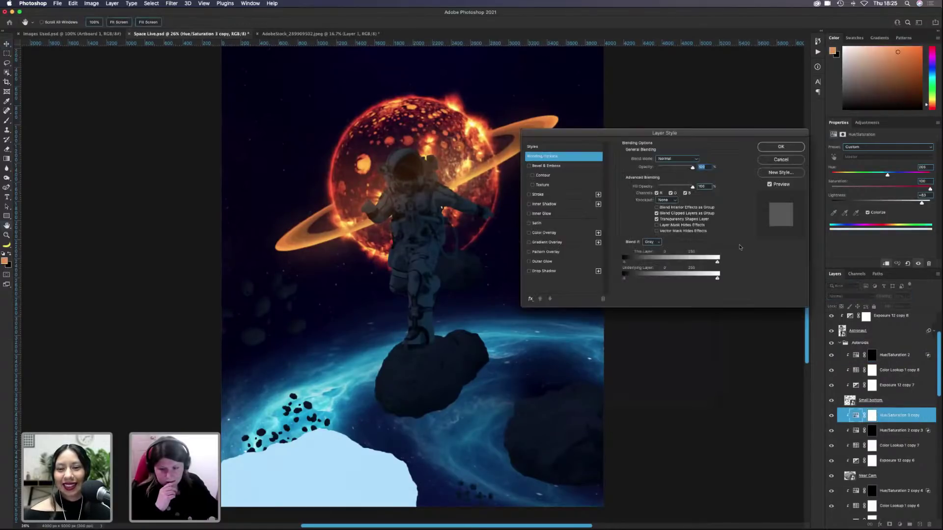
{"action": "left_click_drag", "start_coordinate": [625, 280], "coordinate": [627, 280]}
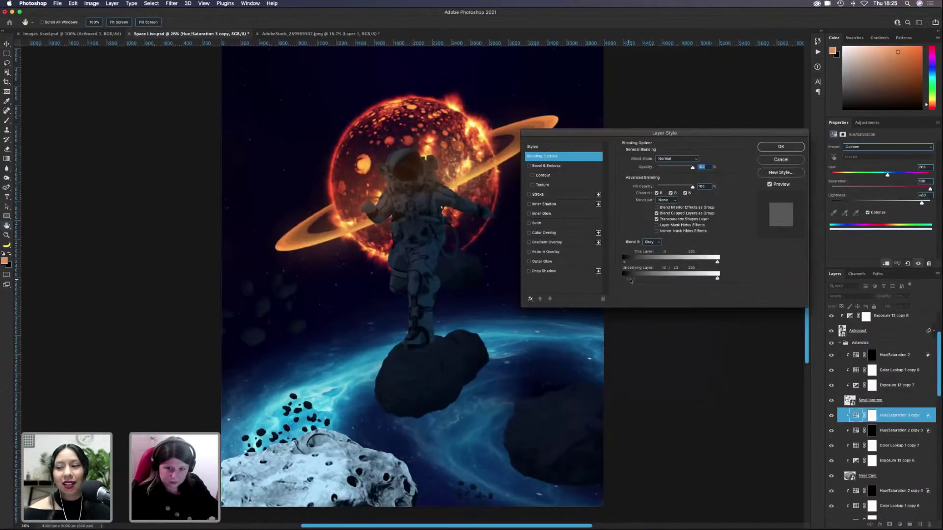
{"action": "left_click", "coordinate": [783, 147]}
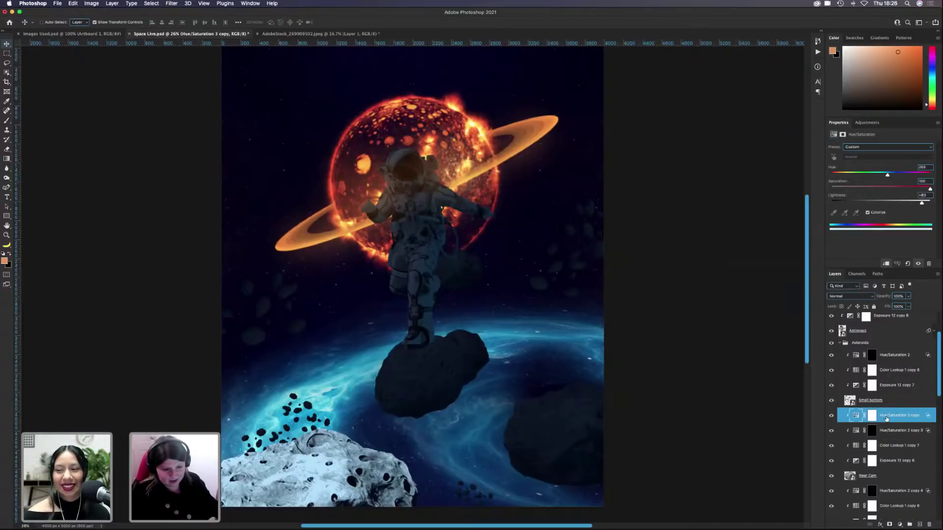
Step: Duplicate Near Cam's blue Hue/Saturation with its blending settings as clipped adjustments for the Small bottom and Small bottom left layers
{"action": "left_click_drag", "start_coordinate": [886, 417], "coordinate": [889, 354]}
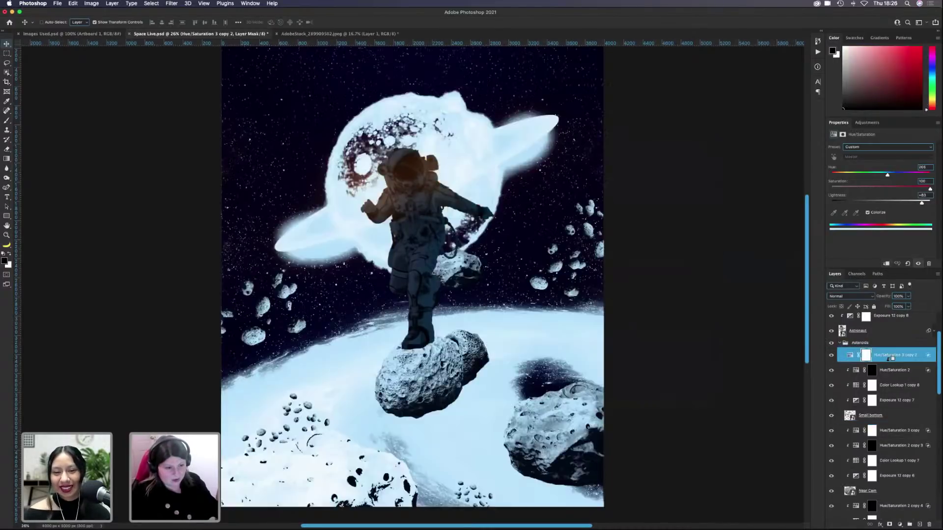
{"action": "left_click", "coordinate": [890, 362], "text": "alt"}
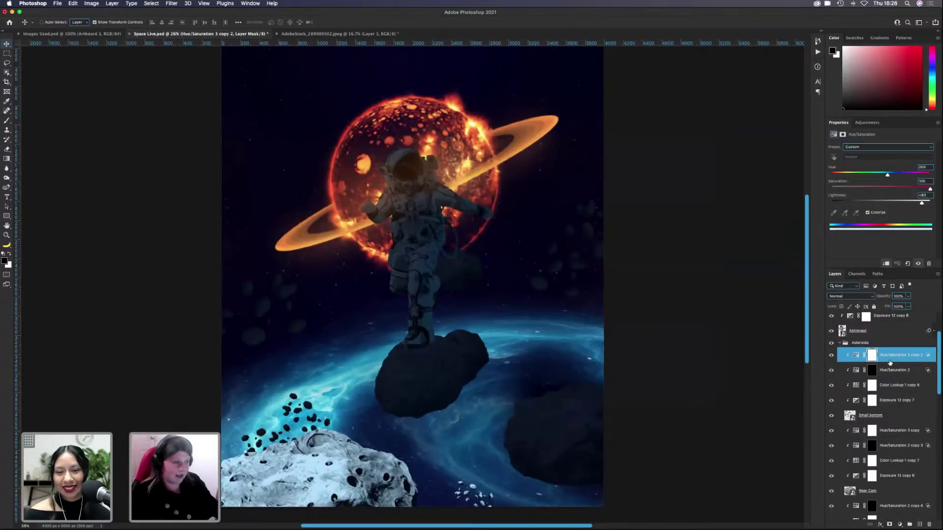
{"action": "scroll", "coordinate": [889, 361], "scroll_direction": "down", "scroll_amount": 4}
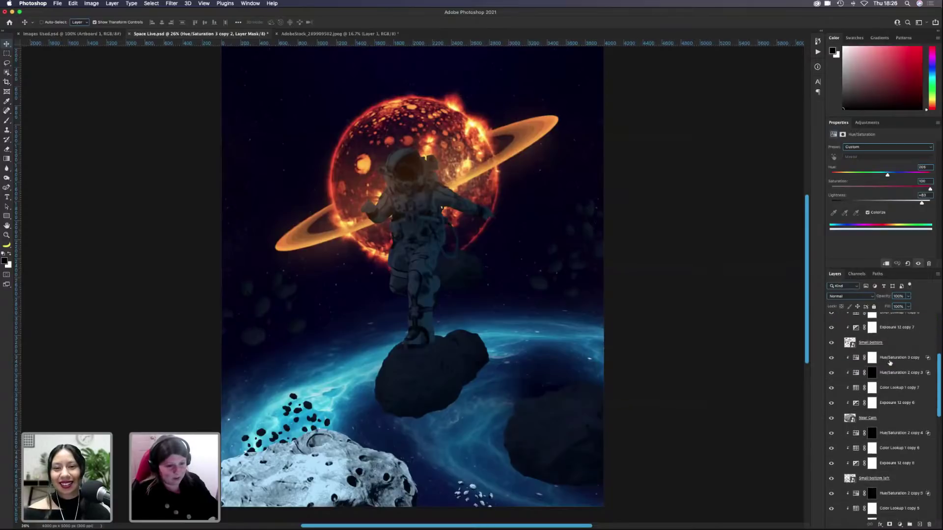
{"action": "left_click_drag", "start_coordinate": [896, 338], "coordinate": [894, 418]}
{"action": "scroll", "coordinate": [895, 418], "scroll_direction": "down", "scroll_amount": 2}
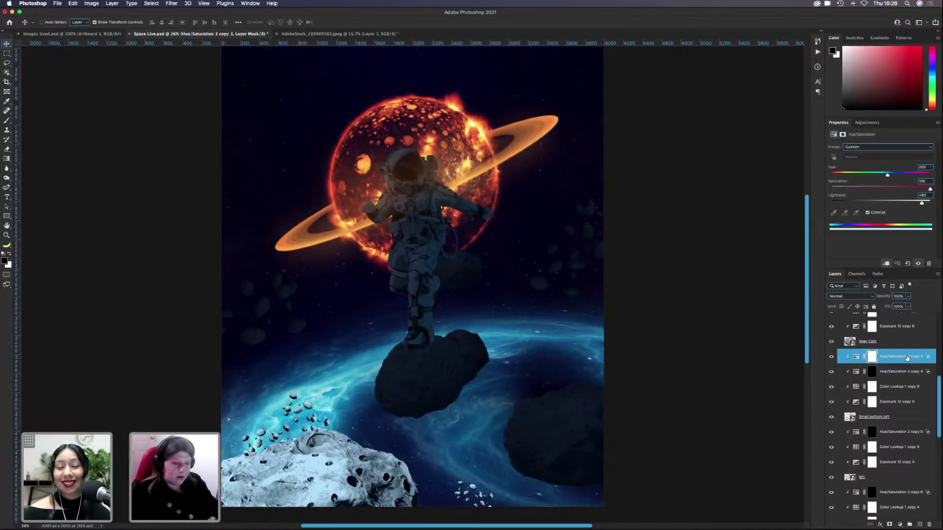
Step: Duplicate the blue Hue/Saturation as clipped adjustments above the orange ones of the left and right asteroid layers
{"action": "scroll", "coordinate": [884, 363], "scroll_direction": "down", "scroll_amount": 2}
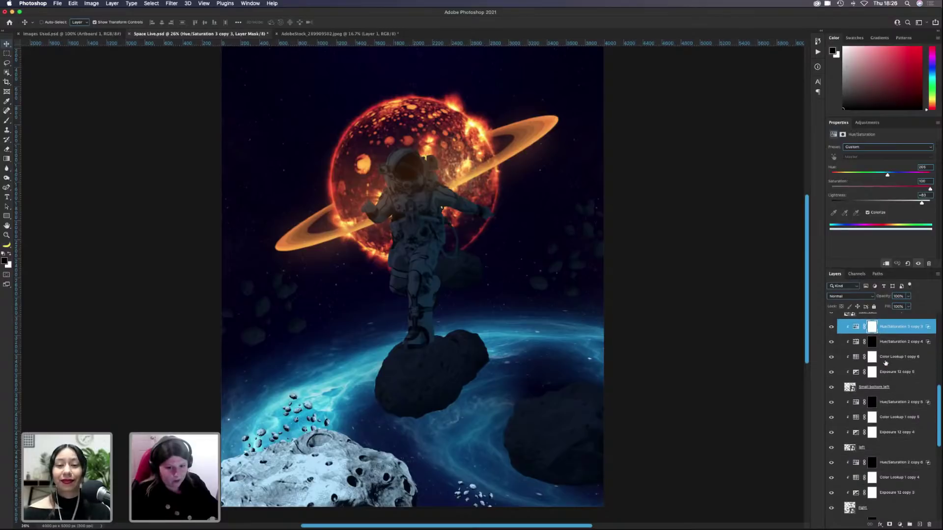
{"action": "left_click_drag", "start_coordinate": [894, 331], "coordinate": [889, 407], "text": "alt"}
{"action": "key", "text": "super+alt+g"}
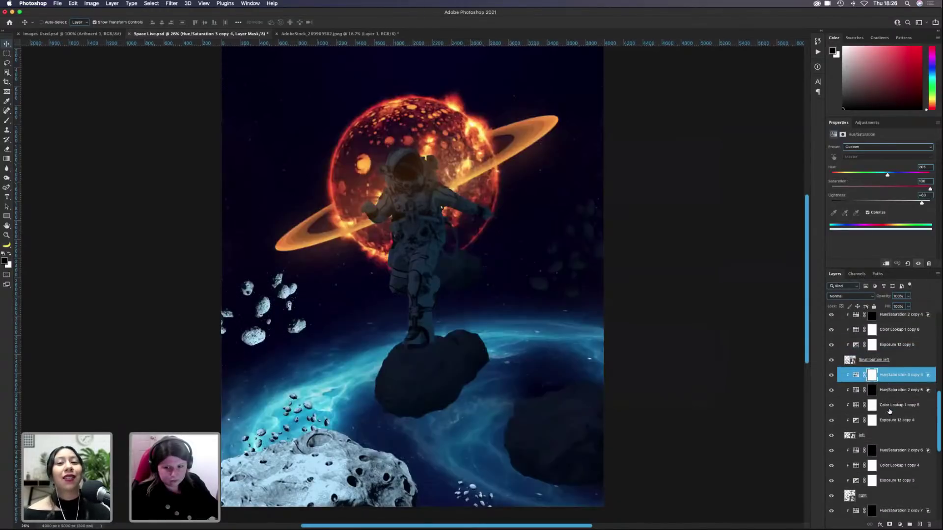
{"action": "scroll", "coordinate": [891, 393], "scroll_direction": "down", "scroll_amount": 2}
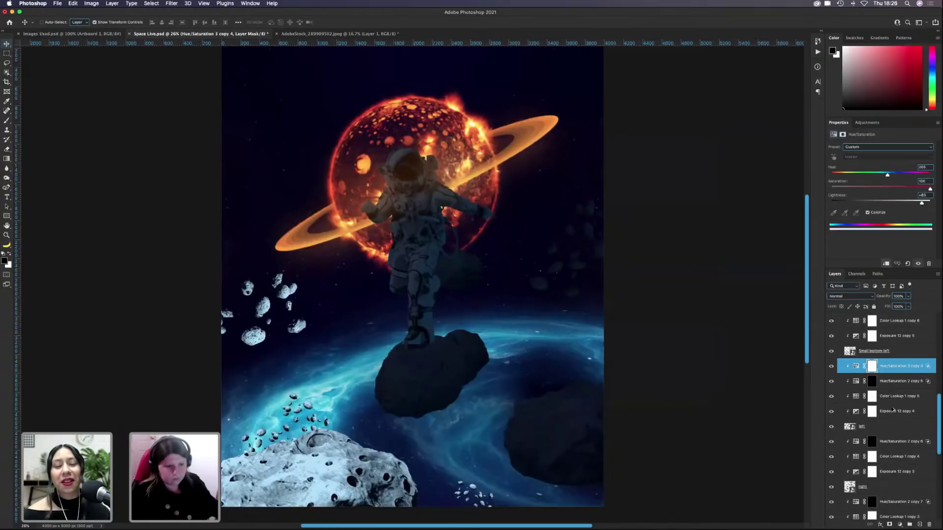
{"action": "left_click_drag", "start_coordinate": [895, 369], "coordinate": [891, 444]}
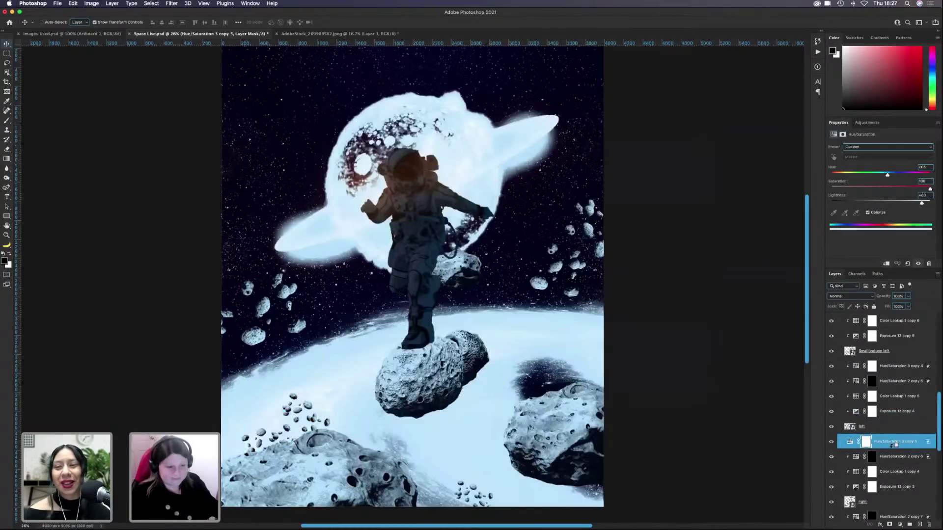
{"action": "key", "text": "super+alt+g"}
{"action": "scroll", "coordinate": [886, 416], "scroll_direction": "down", "scroll_amount": 2}
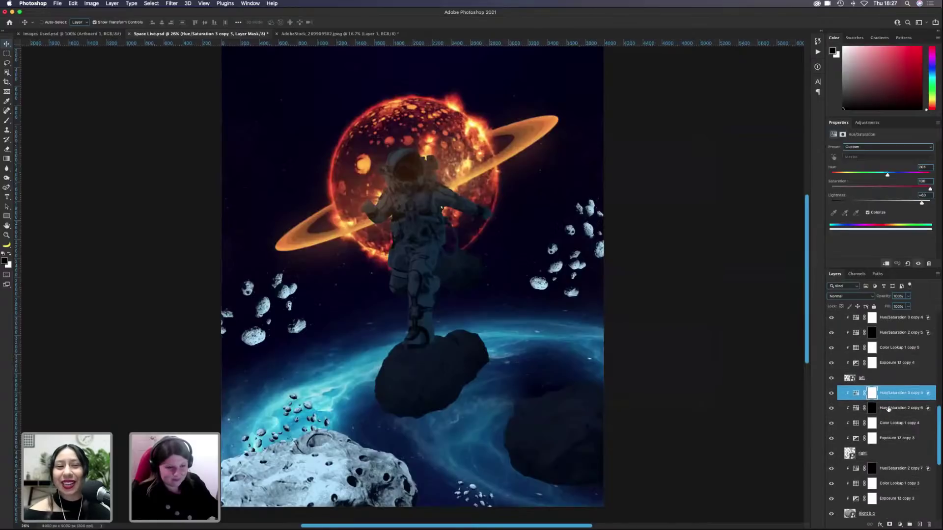
Step: Move the right asteroid layer's blue Hue/Saturation above Right big's orange one and clip it there
{"action": "double_click", "coordinate": [891, 394]}
{"action": "left_click_drag", "start_coordinate": [892, 394], "coordinate": [897, 459]}
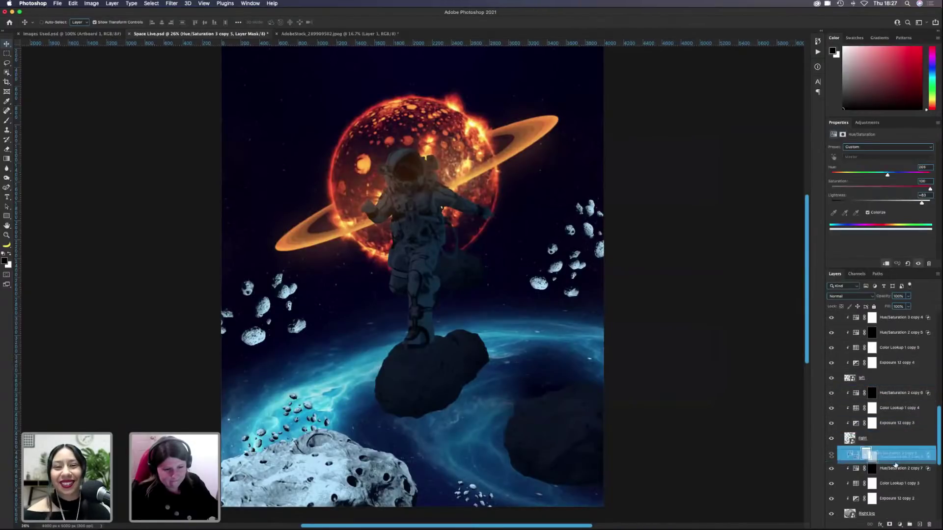
{"action": "key", "text": "super+alt+g"}
{"action": "scroll", "coordinate": [897, 442], "scroll_direction": "down", "scroll_amount": 5}
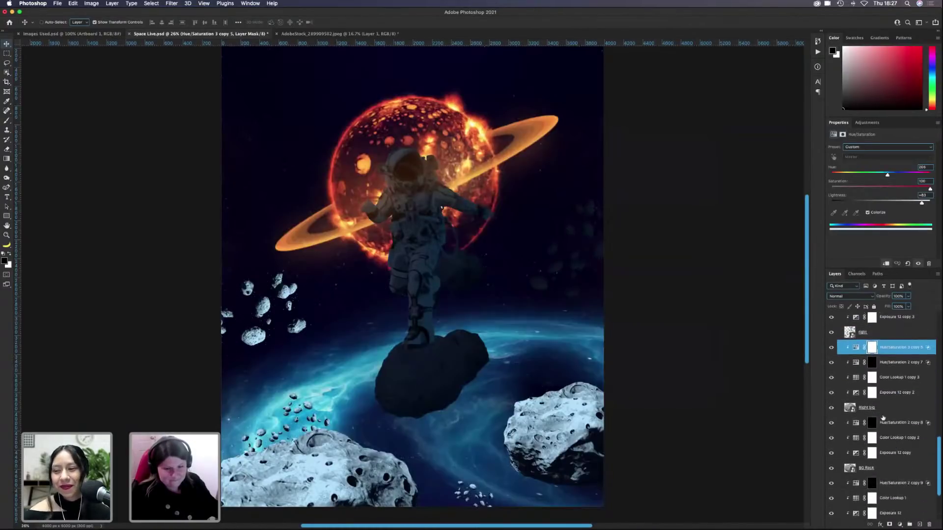
Step: Duplicate the blue Hue/Saturation as clipped adjustments above the orange ones of BG Rock and Main Rock
{"action": "left_click_drag", "start_coordinate": [895, 324], "coordinate": [898, 393]}
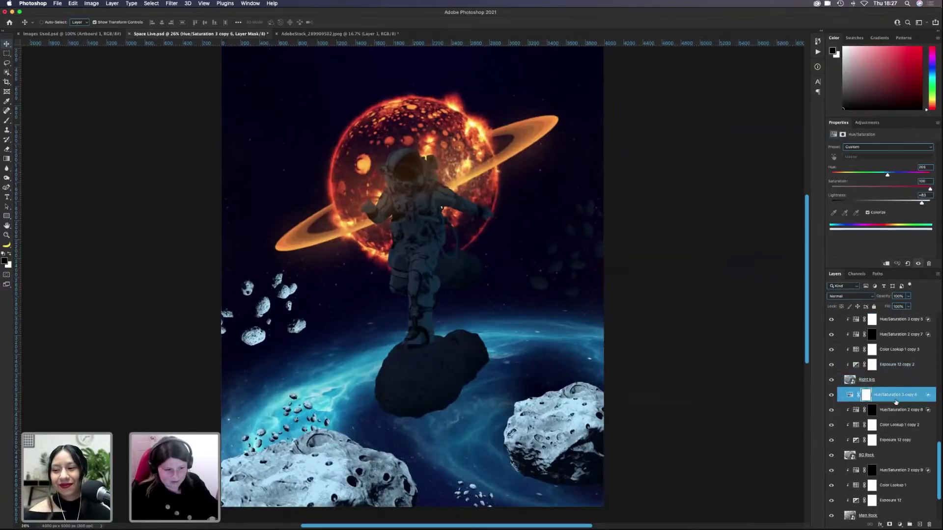
{"action": "scroll", "coordinate": [897, 400], "scroll_direction": "down", "scroll_amount": 3}
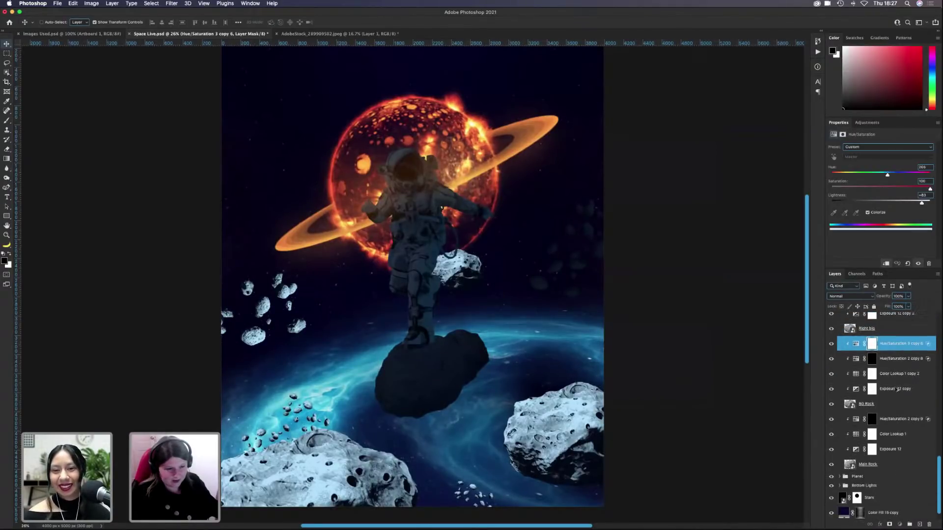
{"action": "left_click_drag", "start_coordinate": [894, 410], "coordinate": [895, 412]}
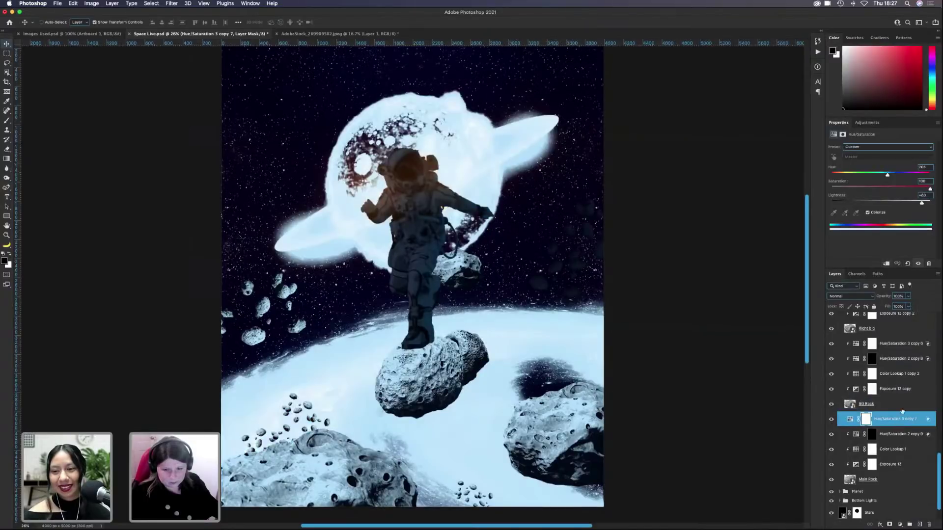
{"action": "left_click", "coordinate": [902, 407], "text": "alt"}
{"action": "scroll", "coordinate": [898, 401], "scroll_direction": "down", "scroll_amount": 2}
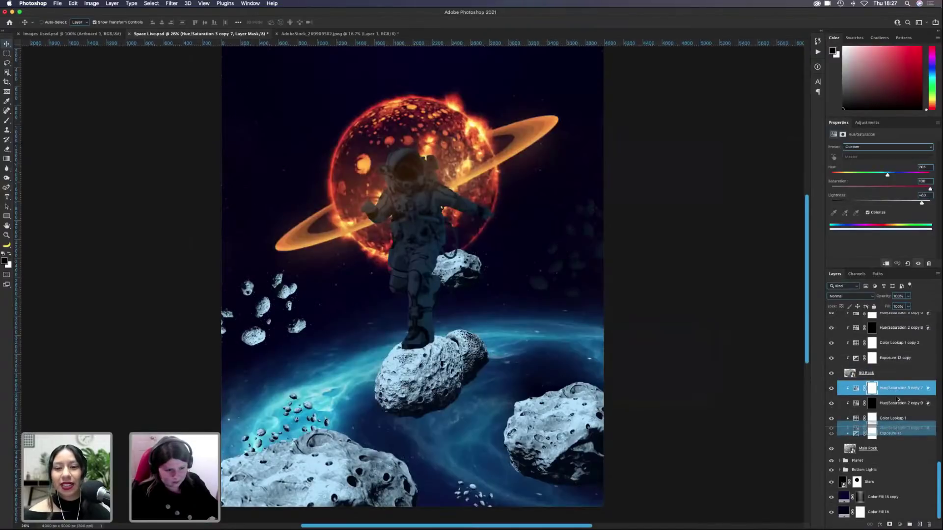
{"action": "left_click_drag", "start_coordinate": [898, 388], "coordinate": [900, 393]}
{"action": "key", "text": "super+z"}
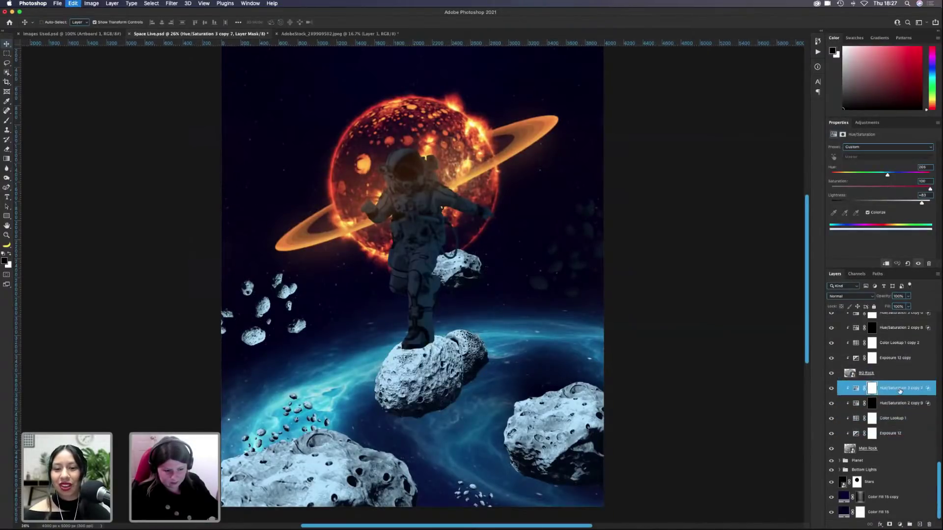
Step: Pick the small asteroid cluster on the image's right side to locate its layer and adjustments in the stack
{"action": "scroll", "coordinate": [906, 407], "scroll_direction": "up", "scroll_amount": 5}
{"action": "scroll", "coordinate": [907, 414], "scroll_direction": "up", "scroll_amount": 5}
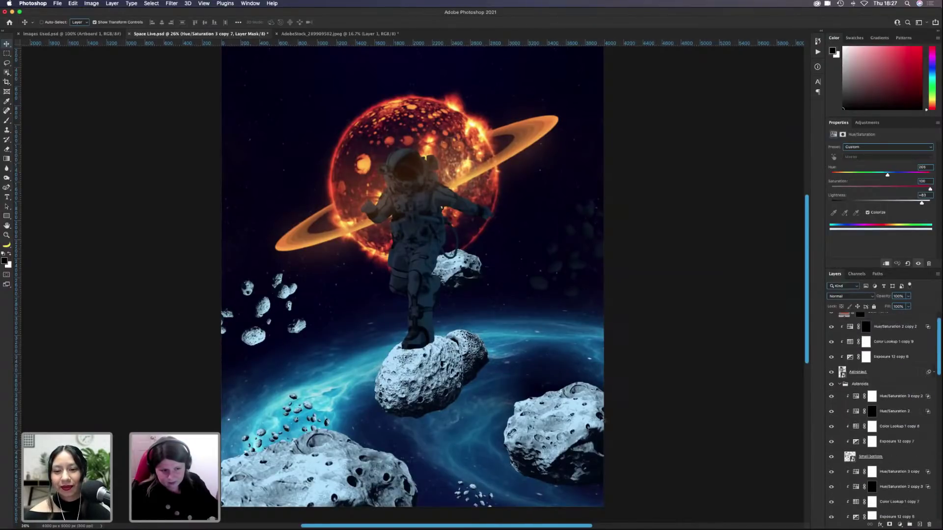
{"action": "left_click", "coordinate": [557, 423], "text": "super"}
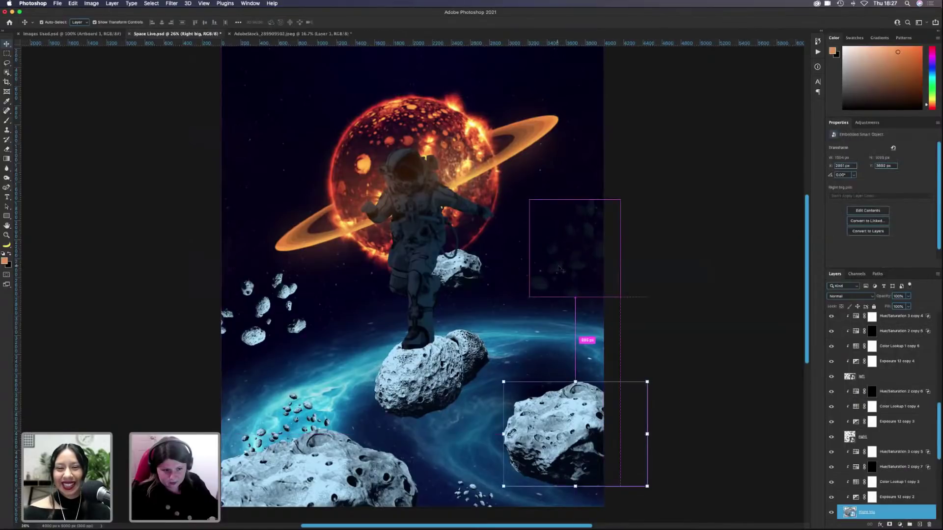
{"action": "left_click", "coordinate": [558, 269], "text": "super"}
{"action": "scroll", "coordinate": [895, 365], "scroll_direction": "up", "scroll_amount": 2}
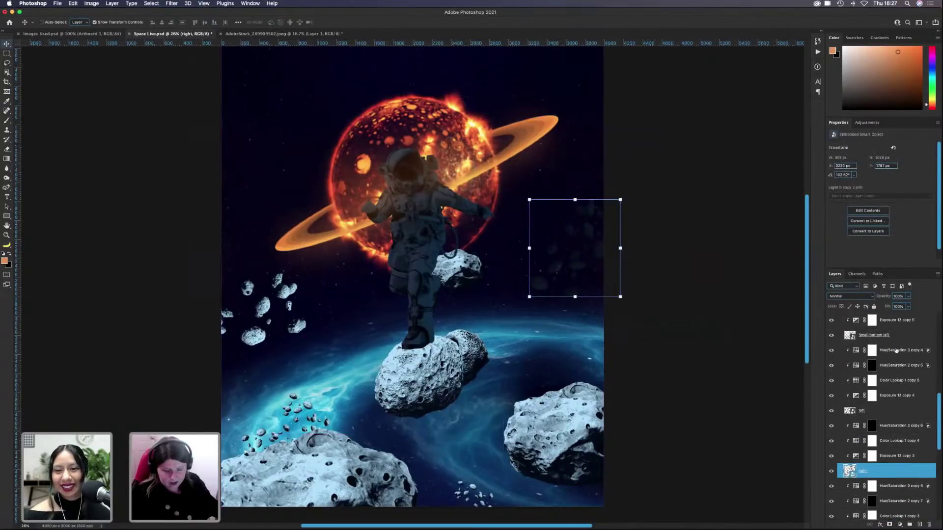
{"action": "left_click_drag", "start_coordinate": [897, 404], "coordinate": [892, 416]}
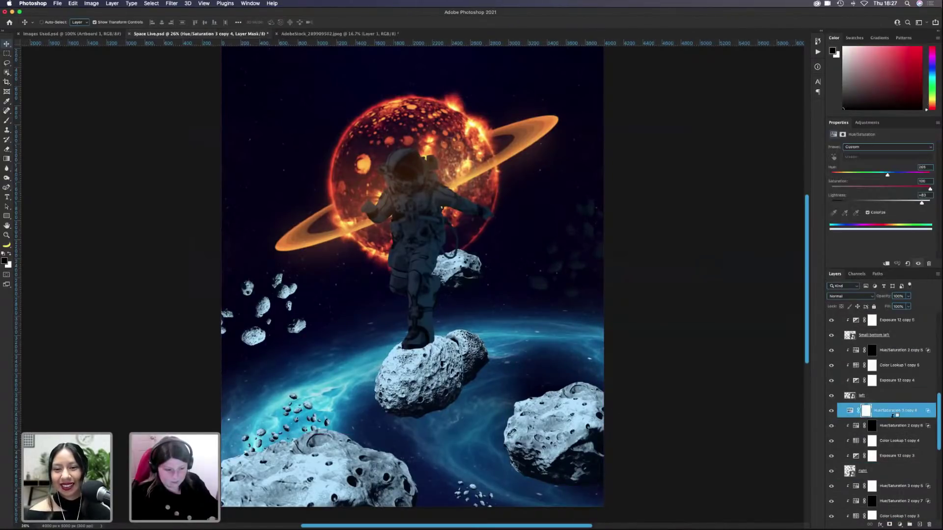
{"action": "left_click", "coordinate": [893, 419], "text": "alt"}
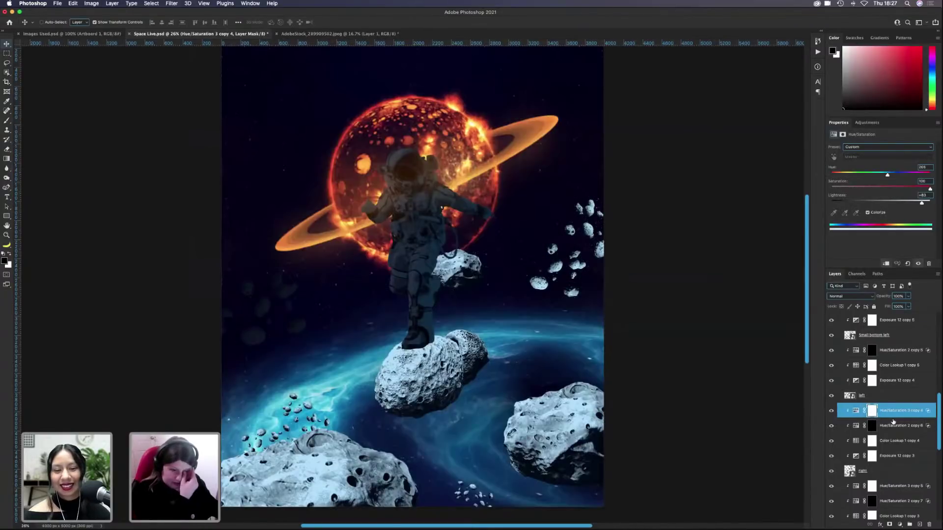
{"action": "key", "text": "super+c"}
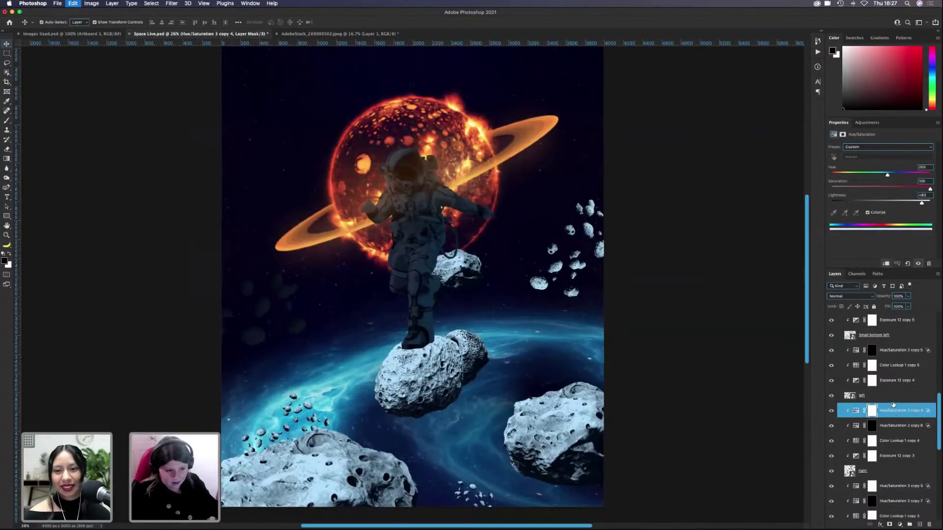
{"action": "key", "text": "super+z"}
{"action": "key", "text": "super+z"}
Step: Duplicate the left asteroid layer's blue Hue/Saturation above the right layer's orange one and clip the copy
{"action": "left_click_drag", "start_coordinate": [893, 410], "coordinate": [891, 427]}
{"action": "key", "text": "super+alt+g"}
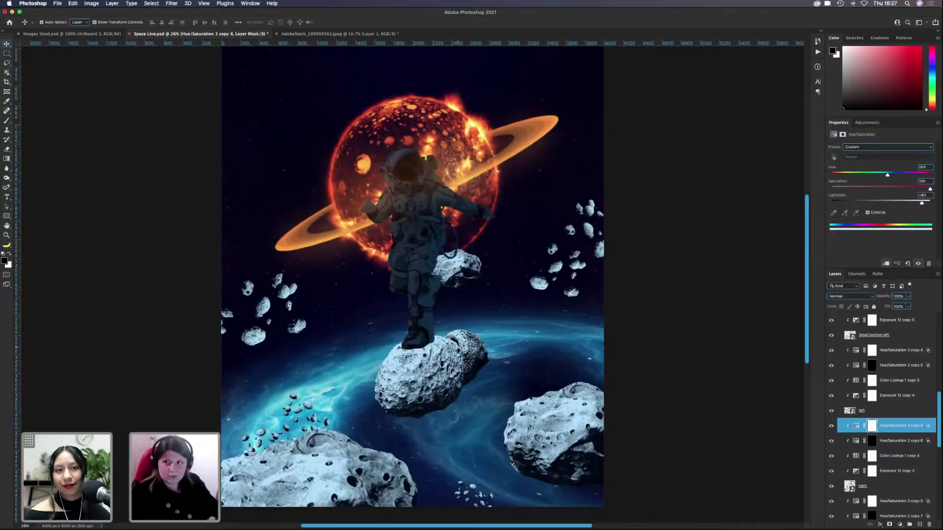
Step: Select the Main Rock layer and review the Hue/Saturation adjustments across the asteroid layers
{"action": "left_click", "coordinate": [459, 350]}
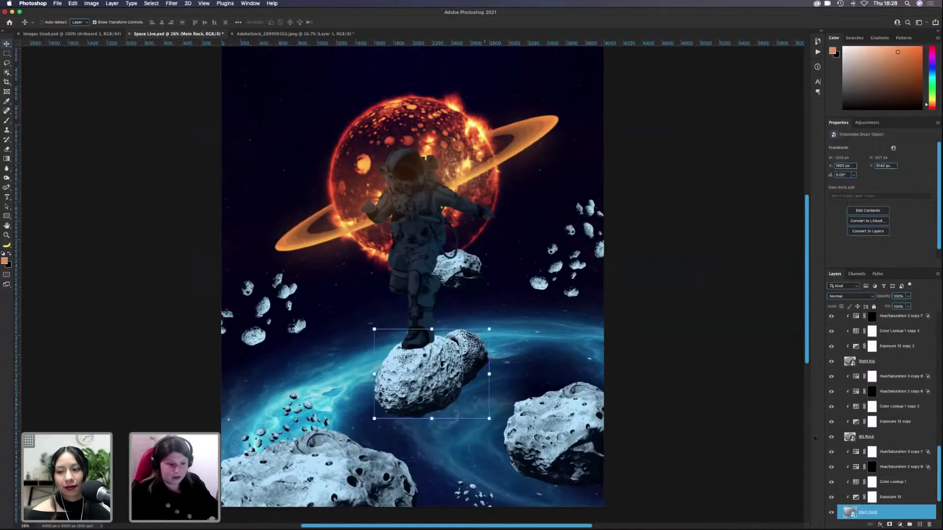
{"action": "scroll", "coordinate": [872, 450], "scroll_direction": "up", "scroll_amount": 10}
{"action": "scroll", "coordinate": [872, 450], "scroll_direction": "down", "scroll_amount": 2}
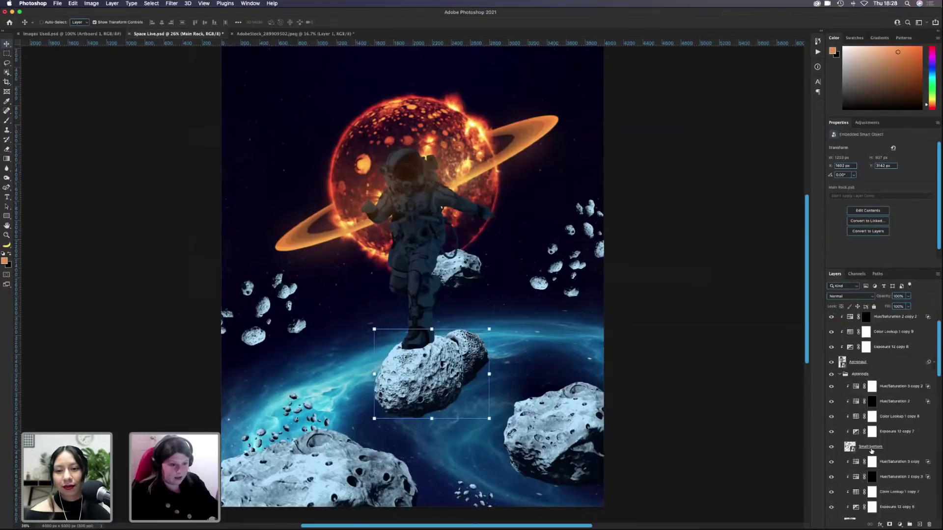
{"action": "scroll", "coordinate": [871, 451], "scroll_direction": "down", "scroll_amount": 5}
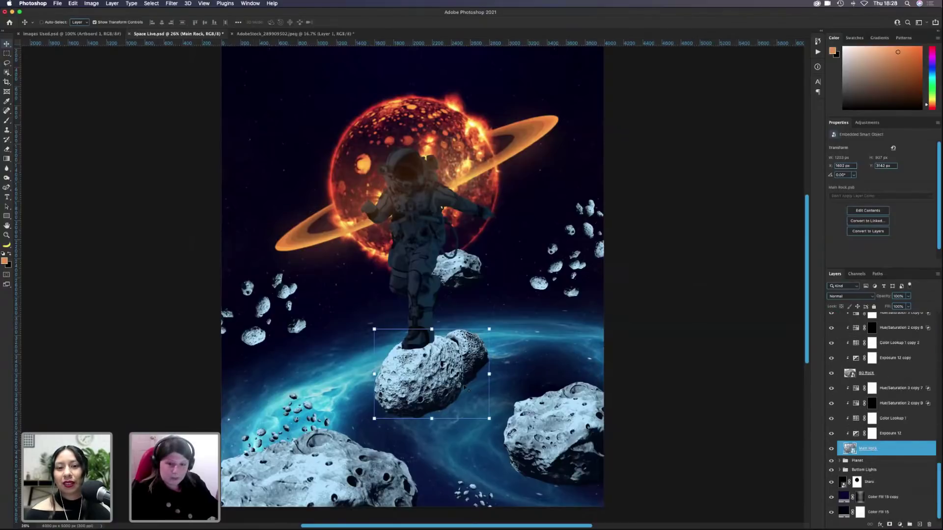
{"action": "scroll", "coordinate": [869, 408], "scroll_direction": "up", "scroll_amount": 3}
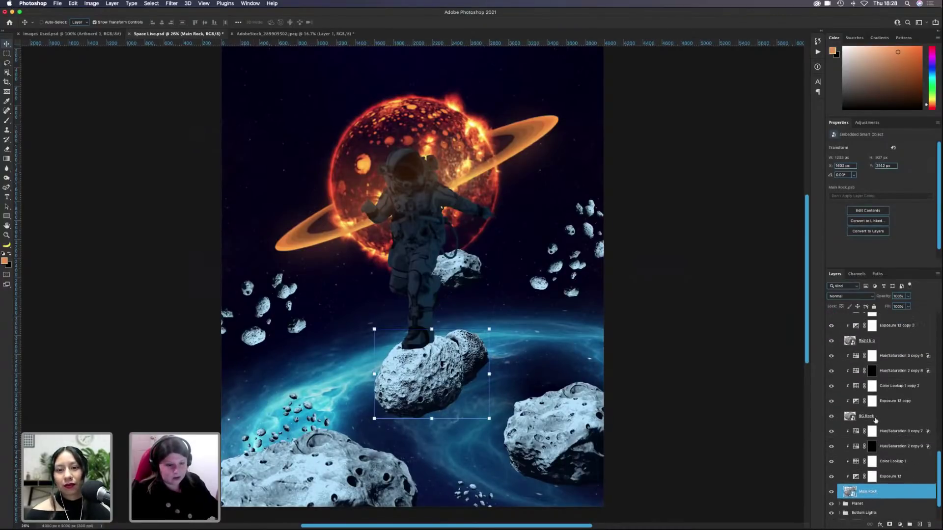
{"action": "scroll", "coordinate": [876, 420], "scroll_direction": "down", "scroll_amount": 2}
{"action": "scroll", "coordinate": [876, 420], "scroll_direction": "down", "scroll_amount": 1}
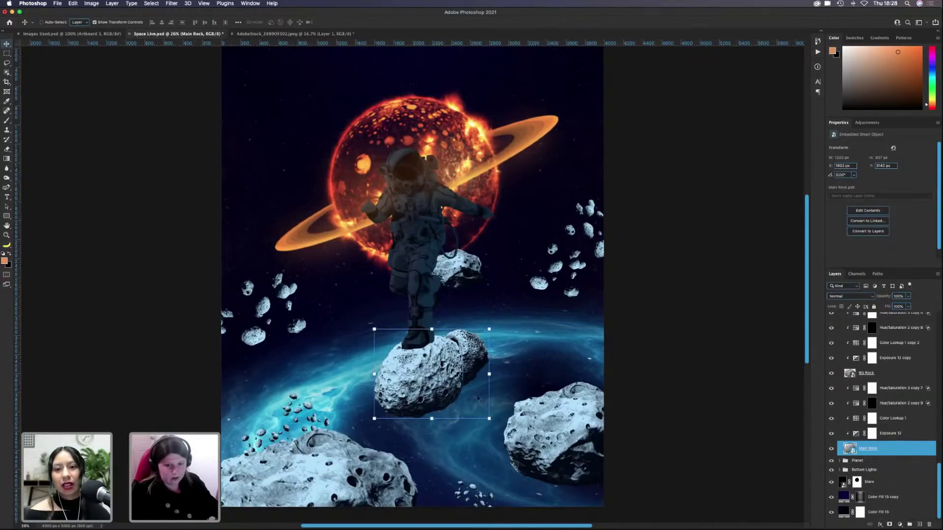
Step: Pick the large right asteroid and the small cluster above it, then review the Hue/Saturation adjustments across the asteroid layers
{"action": "left_click", "coordinate": [564, 432], "text": "ctrl"}
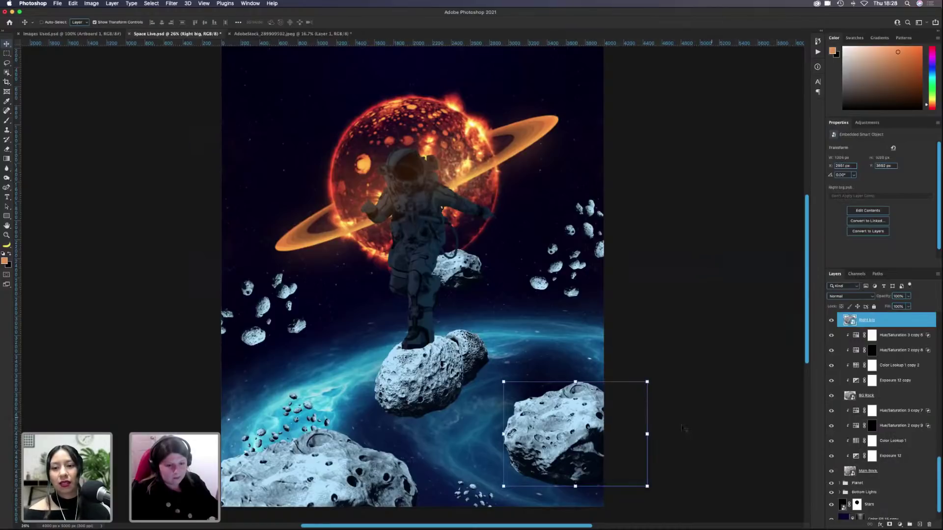
{"action": "scroll", "coordinate": [884, 388], "scroll_direction": "up", "scroll_amount": 5}
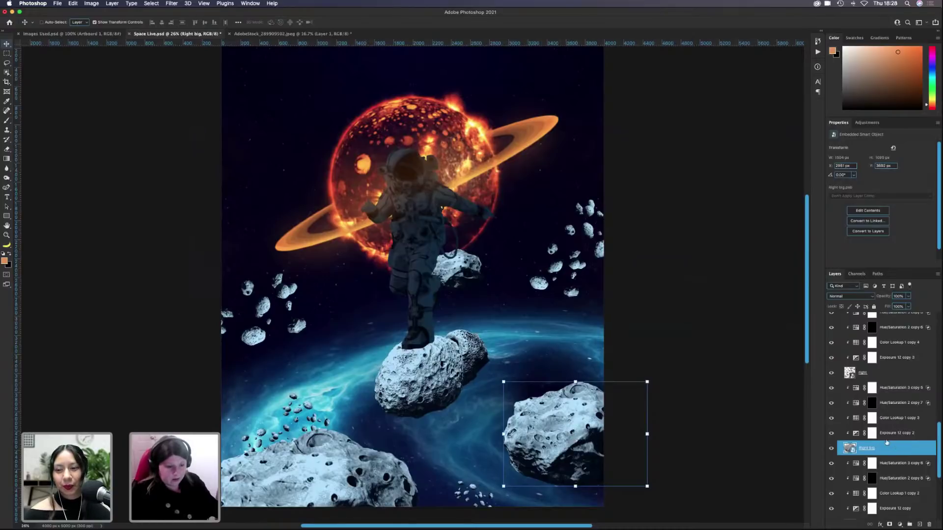
{"action": "left_click", "coordinate": [577, 265], "text": "super"}
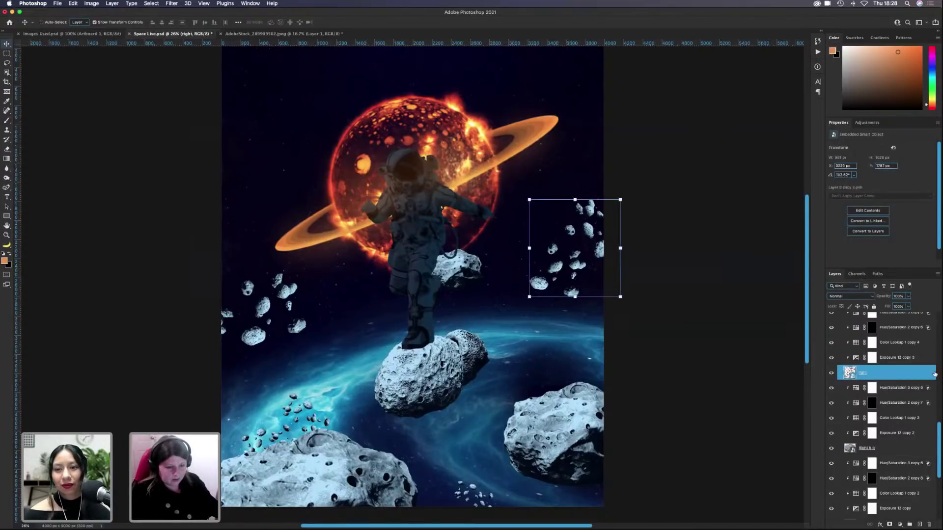
{"action": "scroll", "coordinate": [878, 366], "scroll_direction": "up", "scroll_amount": 4}
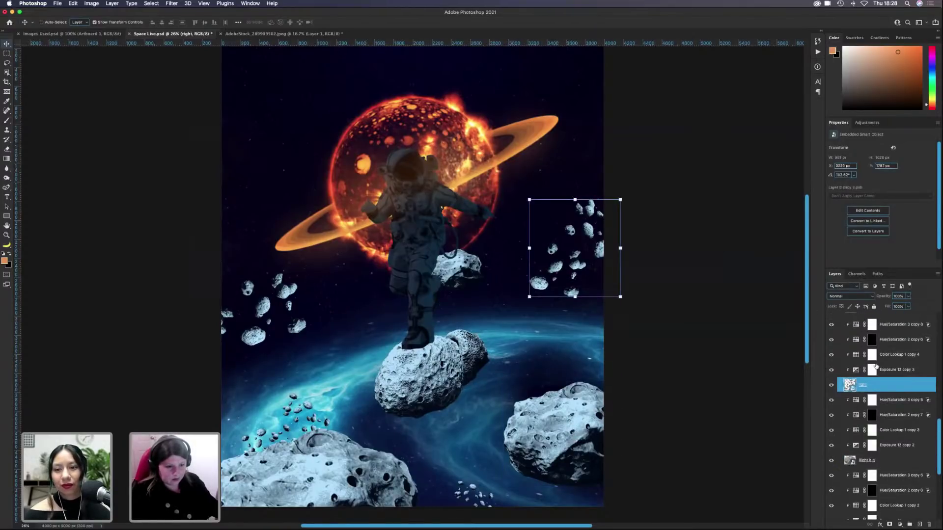
{"action": "left_click", "coordinate": [707, 396]}
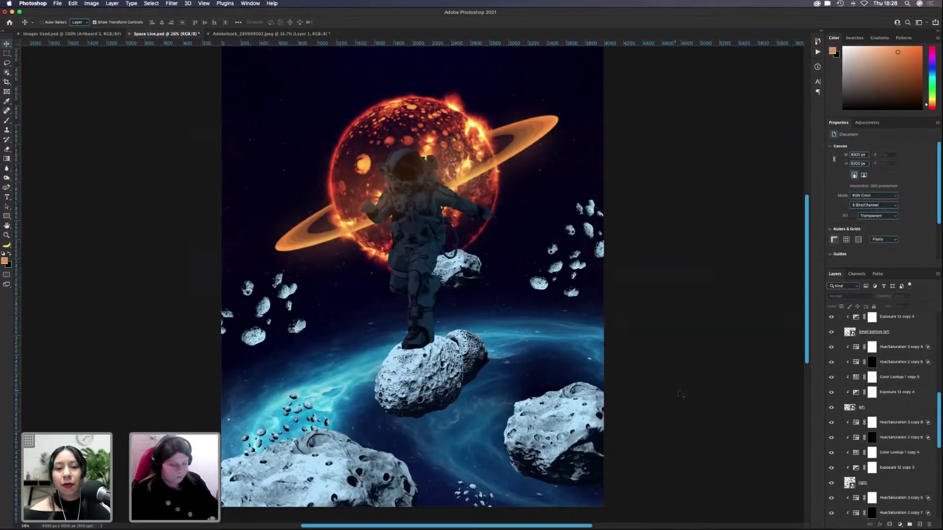
{"action": "scroll", "coordinate": [855, 394], "scroll_direction": "up", "scroll_amount": 5}
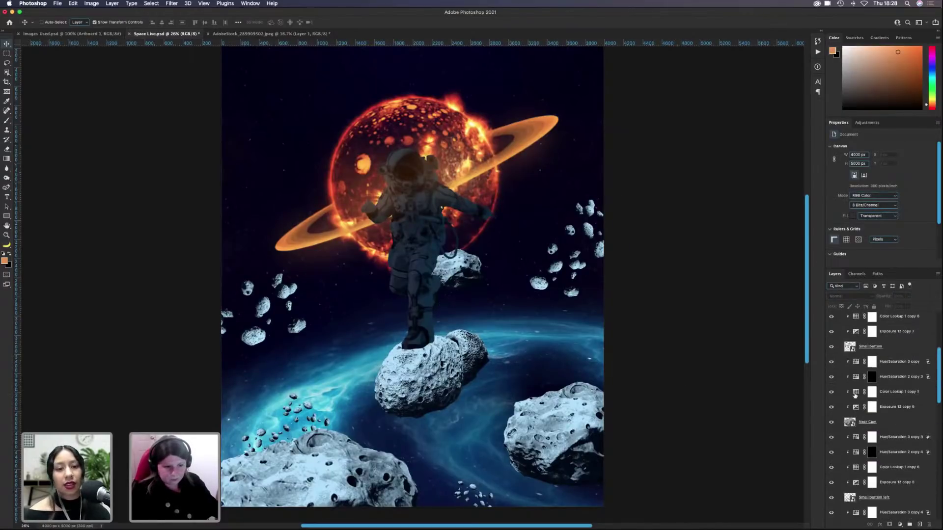
{"action": "scroll", "coordinate": [882, 418], "scroll_direction": "down", "scroll_amount": 10}
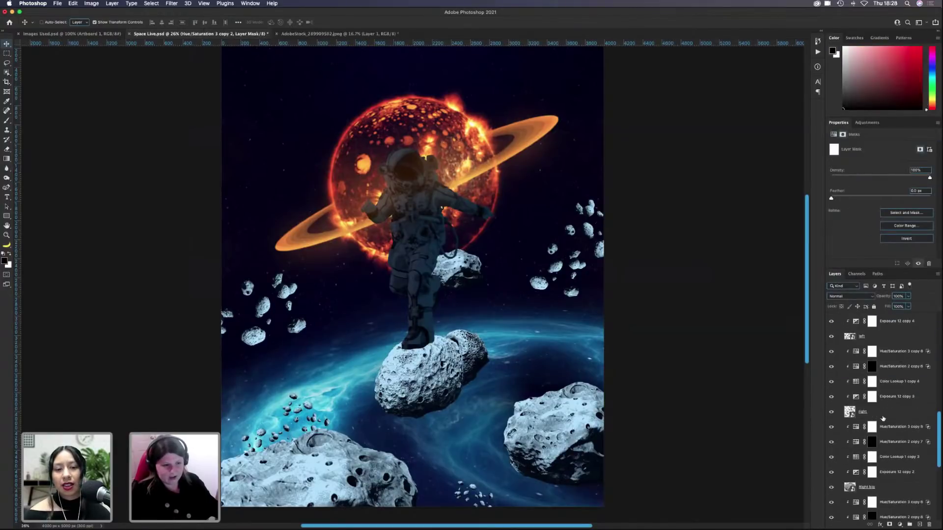
Step: Invert the blue Hue/Saturation layer masks clipped to Main Rock, BG Rock and the large right asteroid to black
{"action": "left_click", "coordinate": [873, 427]}
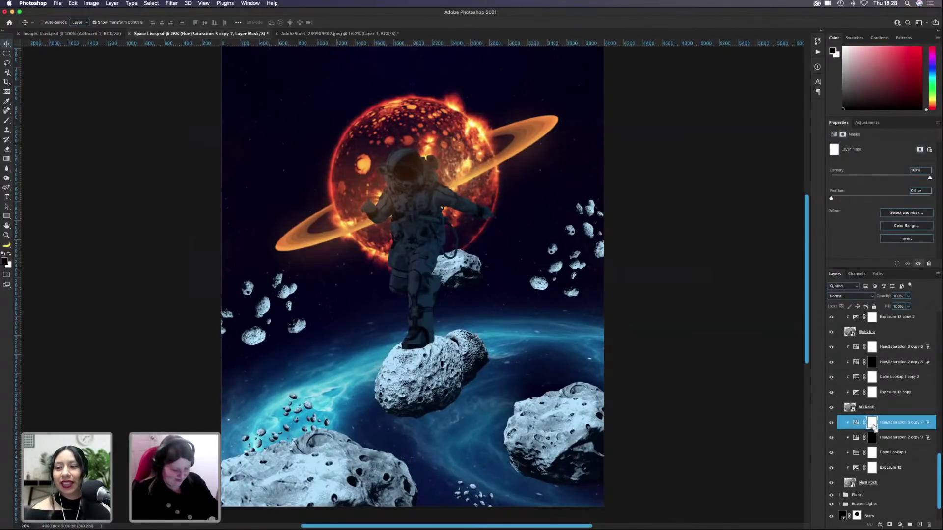
{"action": "key", "text": "super+i"}
{"action": "left_click", "coordinate": [872, 349]}
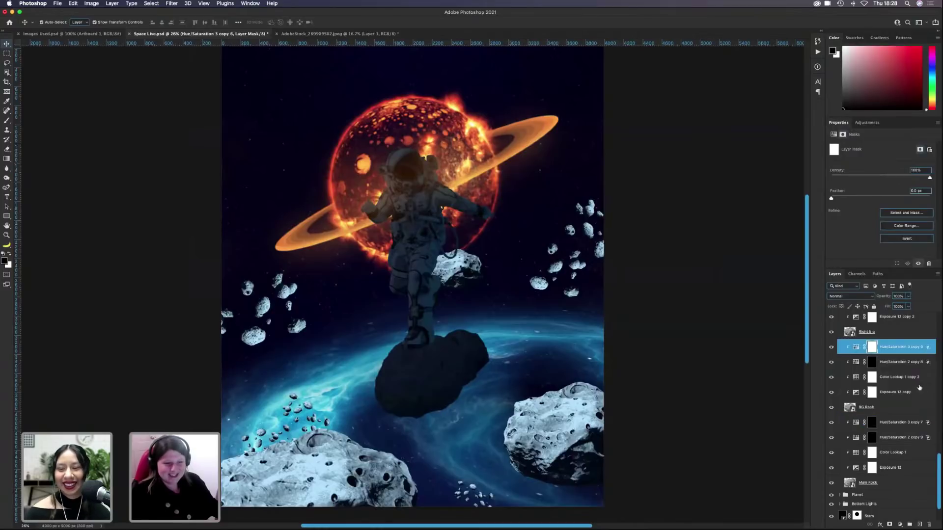
{"action": "key", "text": "super+i"}
{"action": "scroll", "coordinate": [885, 402], "scroll_direction": "up", "scroll_amount": 2}
{"action": "scroll", "coordinate": [885, 403], "scroll_direction": "up", "scroll_amount": 1}
{"action": "left_click", "coordinate": [872, 341]}
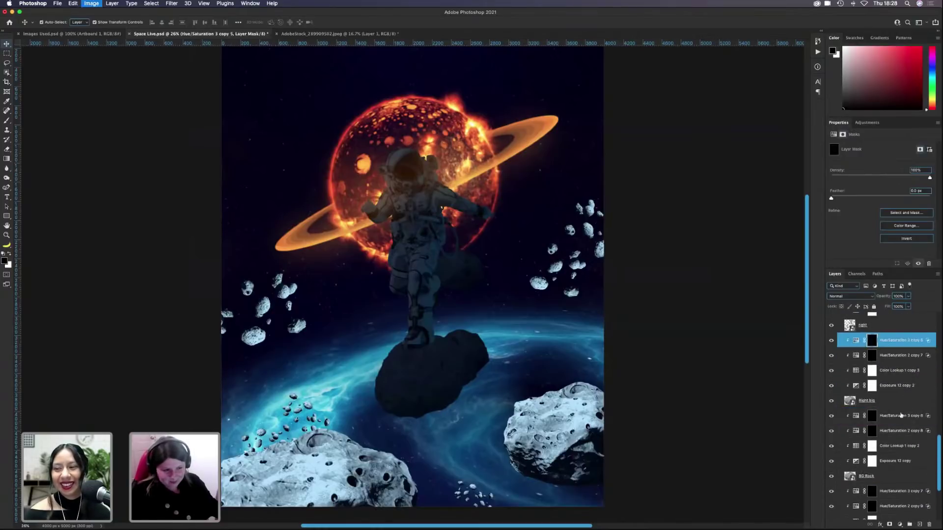
{"action": "key", "text": "super+i"}
Step: Invert the blue Hue/Saturation masks of the right and left small asteroid cluster layers to black
{"action": "scroll", "coordinate": [878, 384], "scroll_direction": "up", "scroll_amount": 10}
{"action": "left_click", "coordinate": [871, 371]}
{"action": "key", "text": "super+i"}
{"action": "scroll", "coordinate": [871, 373], "scroll_direction": "up", "scroll_amount": 5}
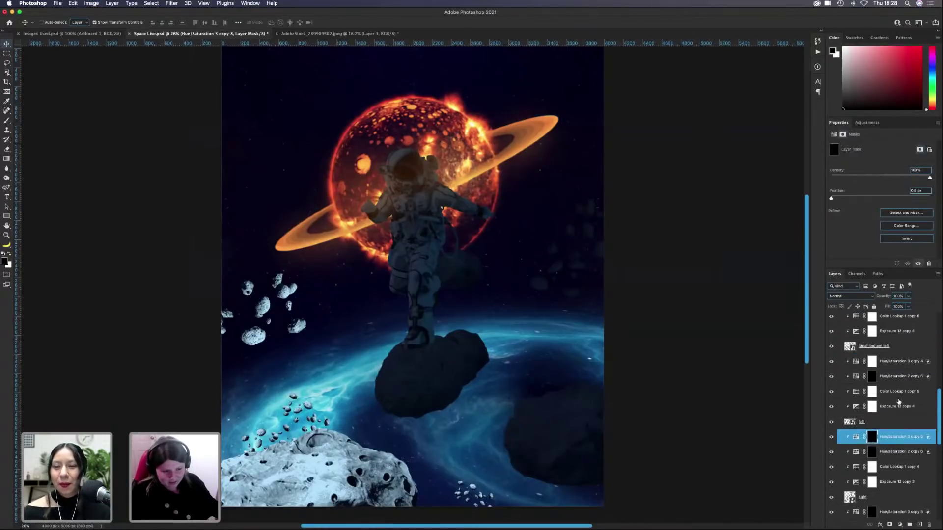
{"action": "left_click", "coordinate": [872, 372]}
{"action": "key", "text": "super+i"}
Step: Invert the blue Hue/Saturation masks of the Small bottom left, Near Cam and Small bottom layers to black
{"action": "scroll", "coordinate": [872, 413], "scroll_direction": "up", "scroll_amount": 5}
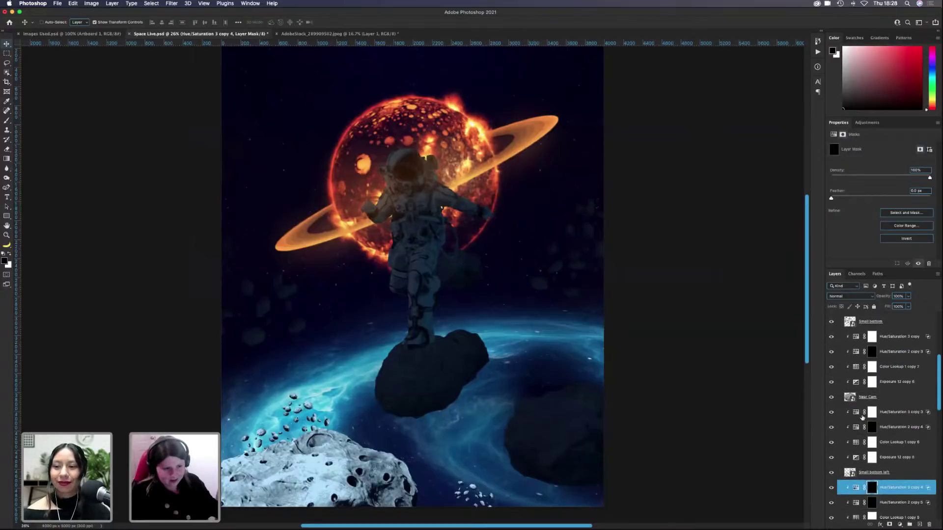
{"action": "left_click", "coordinate": [872, 413]}
{"action": "key", "text": "super+i"}
{"action": "scroll", "coordinate": [872, 414], "scroll_direction": "up", "scroll_amount": 5}
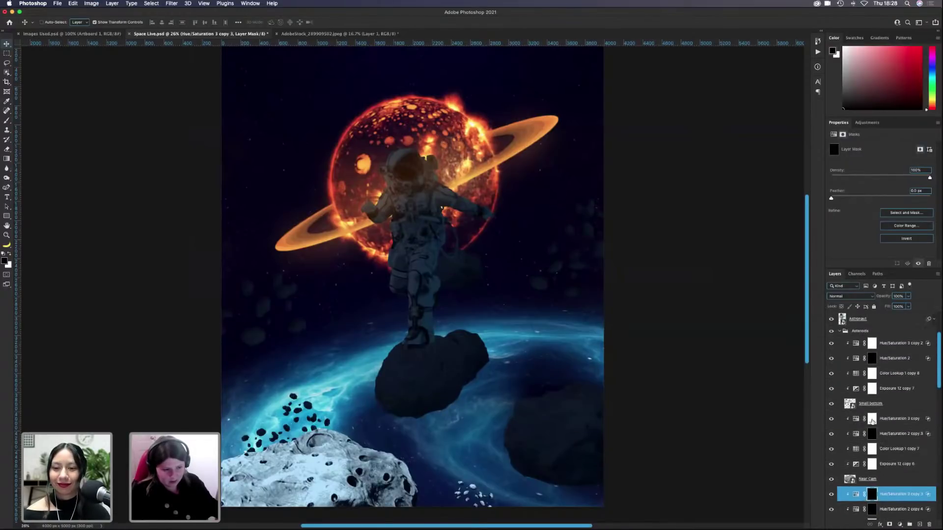
{"action": "left_click", "coordinate": [872, 418]}
{"action": "key", "text": "super+i"}
{"action": "scroll", "coordinate": [872, 404], "scroll_direction": "up", "scroll_amount": 3}
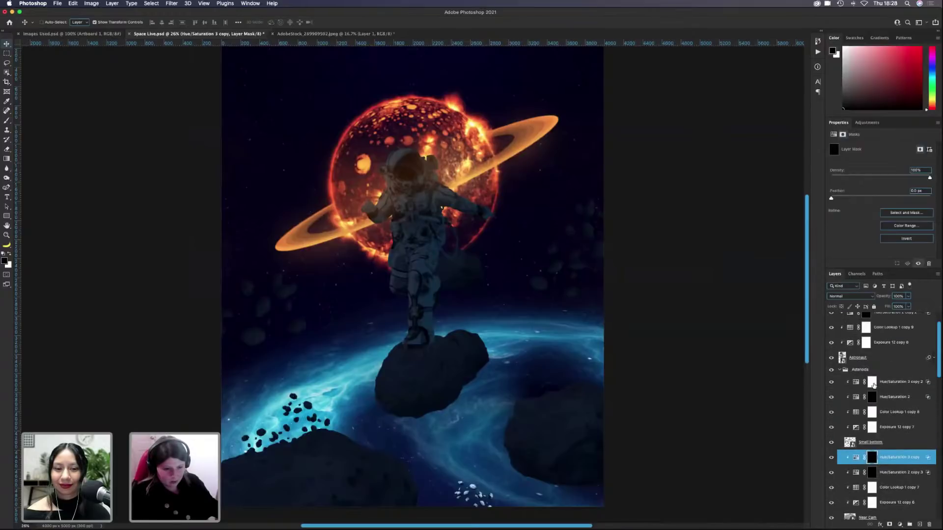
{"action": "left_click", "coordinate": [873, 385]}
{"action": "key", "text": "super+i"}
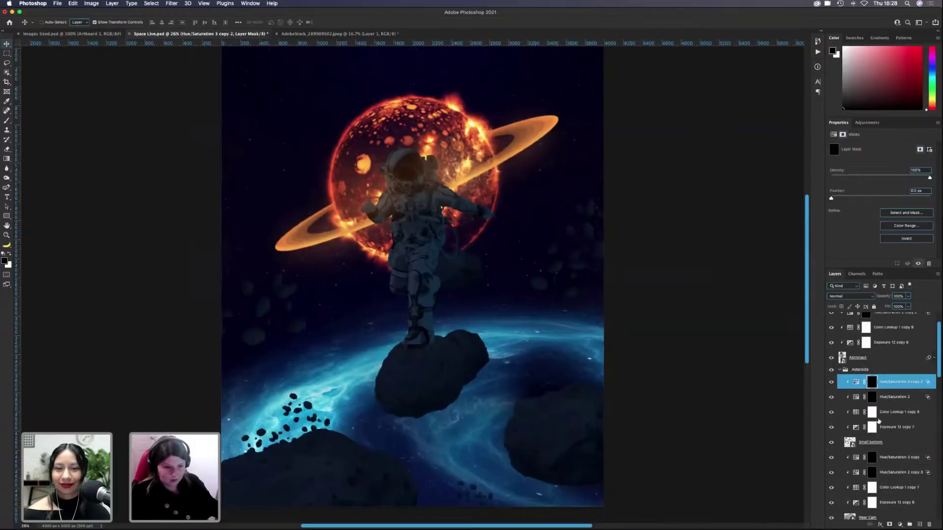
Step: Select the mask of the astronaut's Hue/Saturation adjustment and reduce the Brush tool's size over the astronaut
{"action": "scroll", "coordinate": [878, 420], "scroll_direction": "down", "scroll_amount": 5}
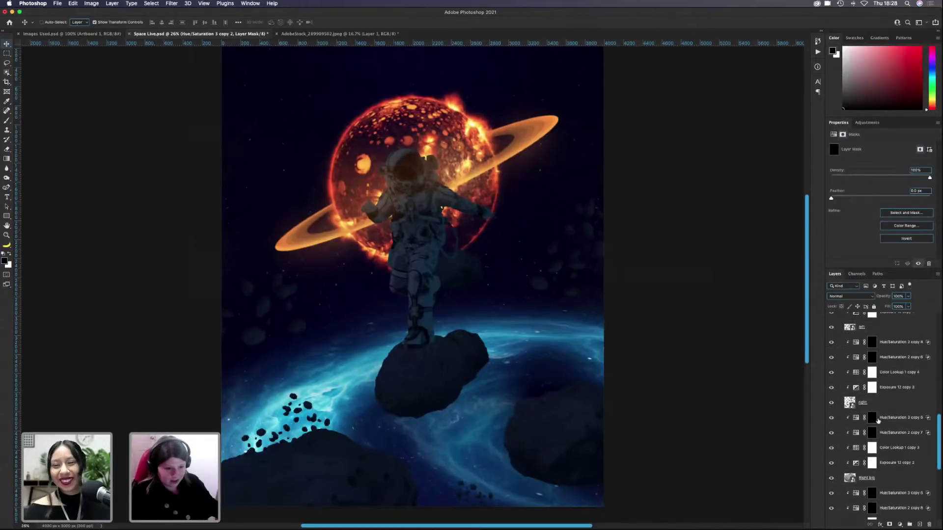
{"action": "scroll", "coordinate": [878, 421], "scroll_direction": "up", "scroll_amount": 5}
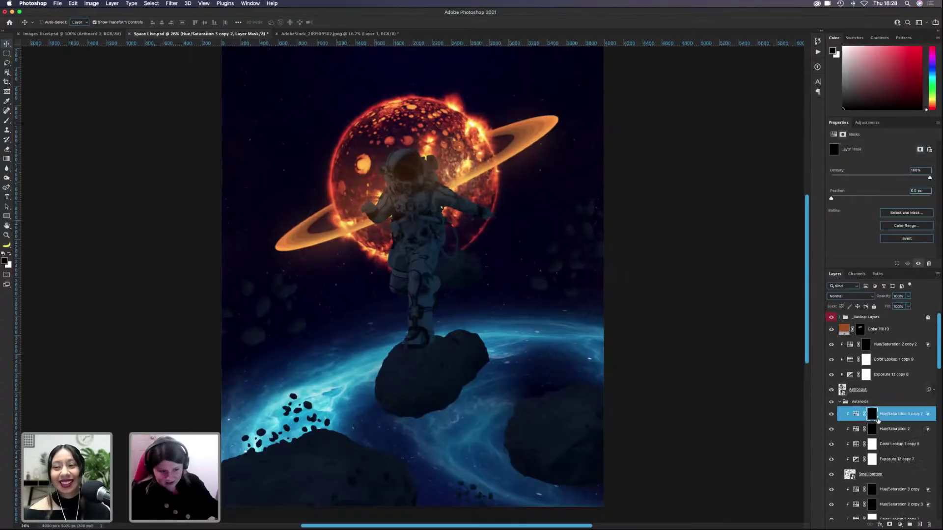
{"action": "scroll", "coordinate": [889, 428], "scroll_direction": "down", "scroll_amount": 2}
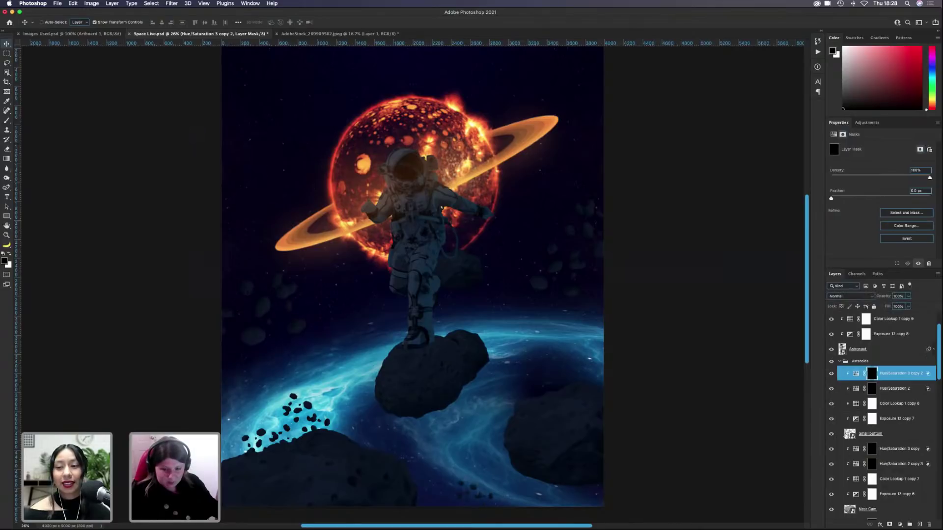
{"action": "scroll", "coordinate": [869, 441], "scroll_direction": "up", "scroll_amount": 2}
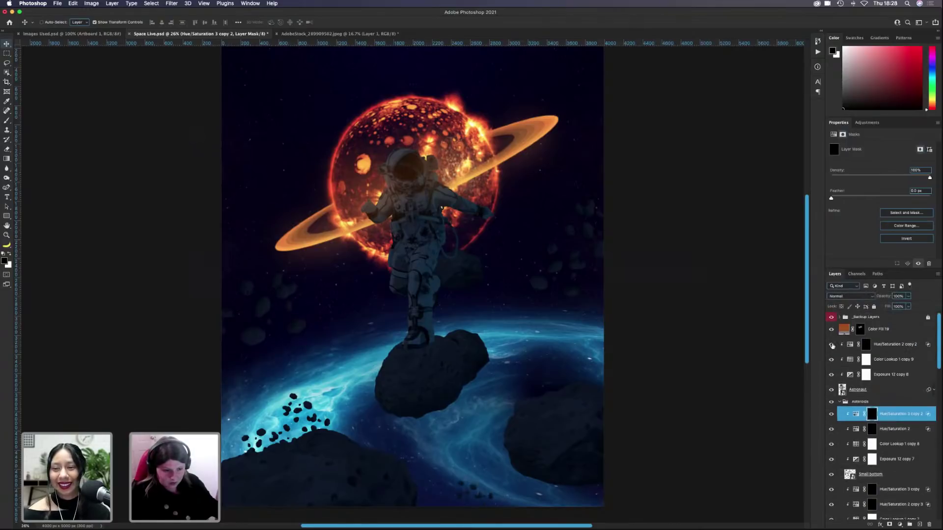
{"action": "left_click", "coordinate": [886, 350]}
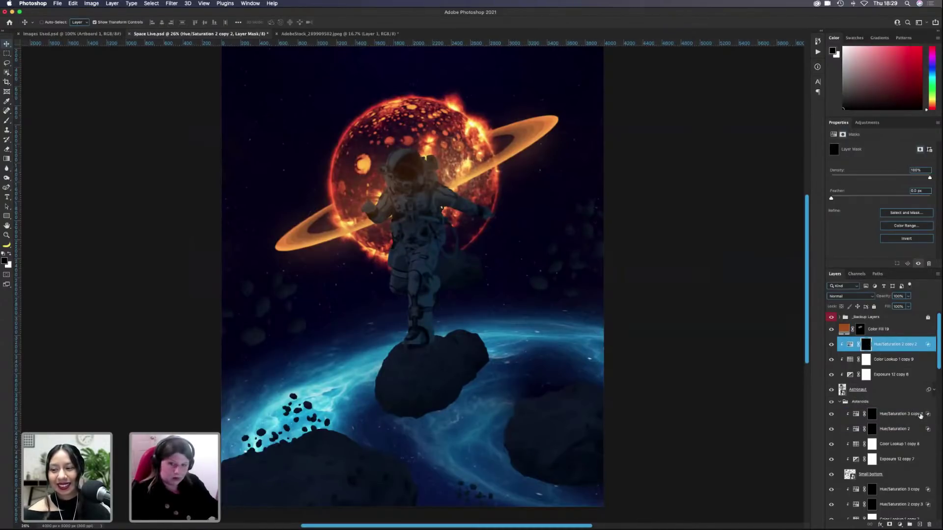
{"action": "key", "text": "b"}
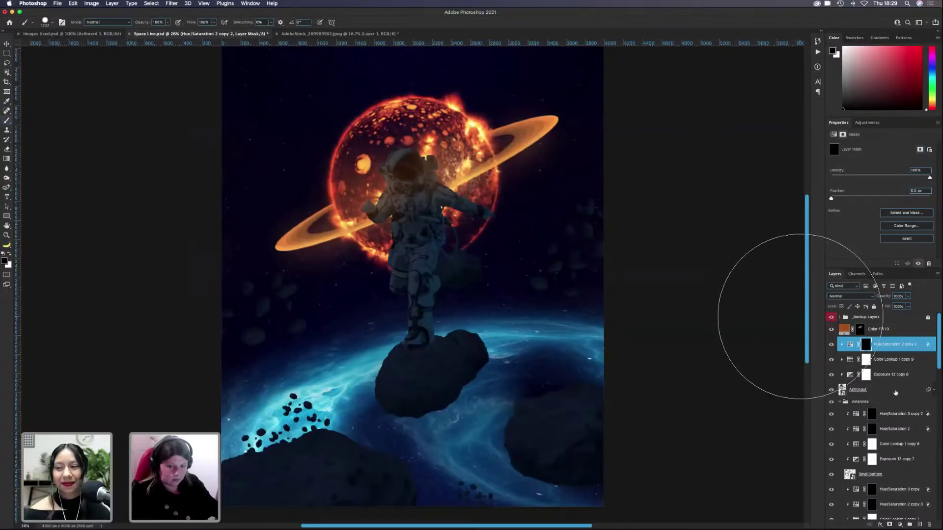
{"action": "scroll", "coordinate": [882, 420], "scroll_direction": "down", "scroll_amount": 1}
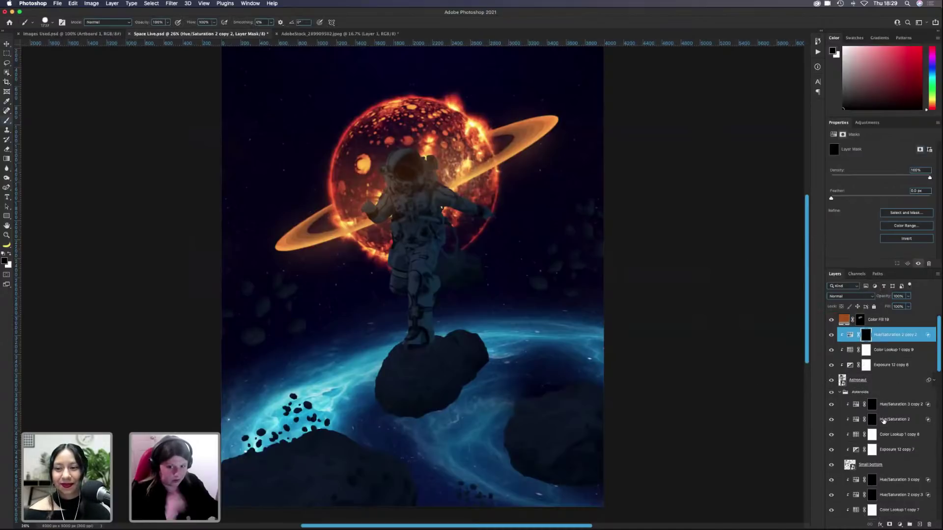
{"action": "scroll", "coordinate": [891, 425], "scroll_direction": "up", "scroll_amount": 1}
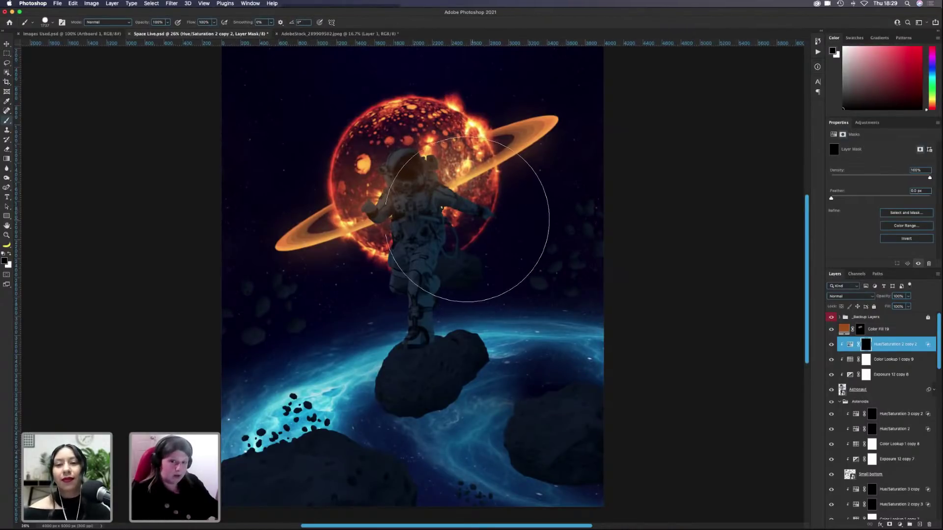
{"action": "left_click", "coordinate": [456, 218], "text": "ctrl+alt"}
{"action": "left_click_drag", "start_coordinate": [456, 219], "coordinate": [434, 219]}
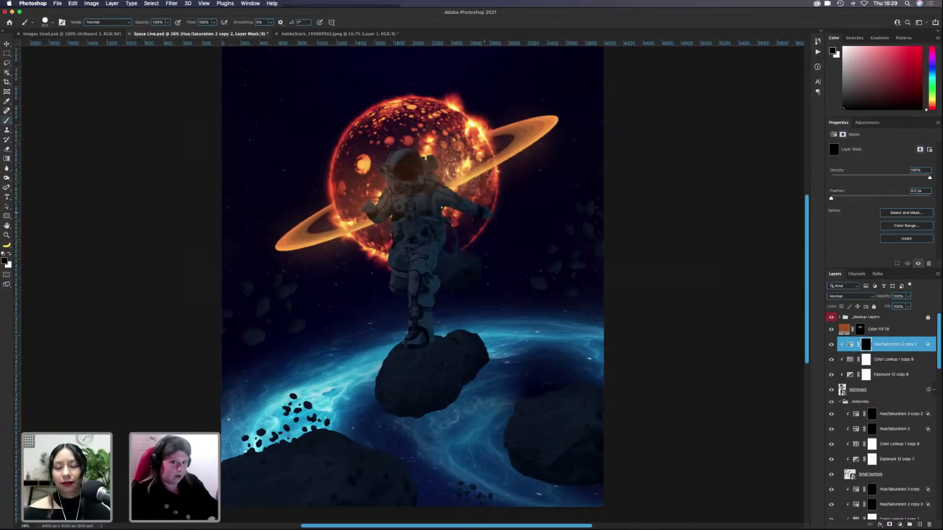
{"action": "left_click_drag", "start_coordinate": [464, 156], "coordinate": [454, 157]}
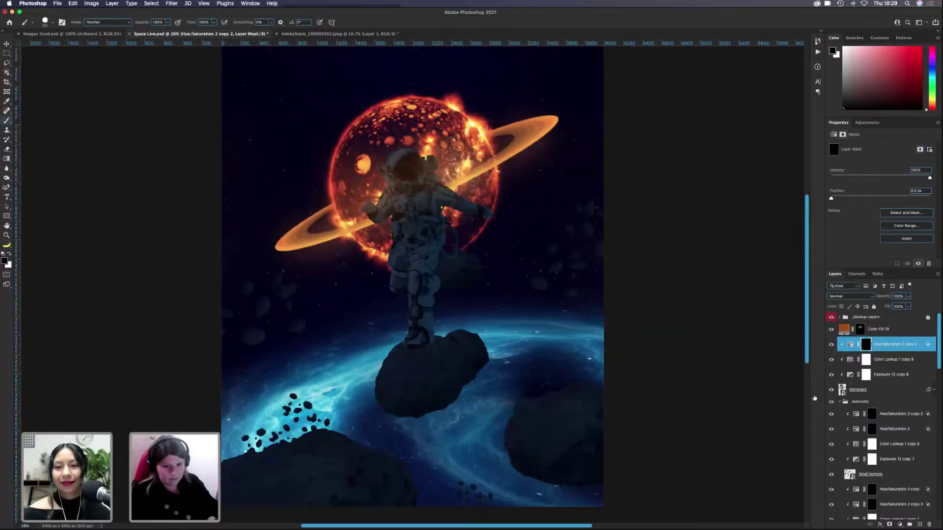
Step: Select the Astronaut layer and examine where the boot meets the main rock
{"action": "key", "text": "alt+bracketleft"}
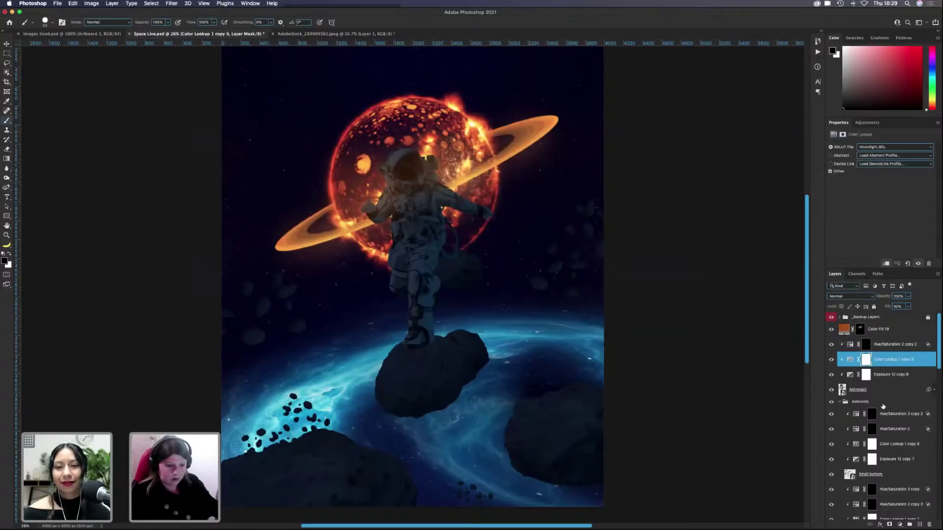
{"action": "left_click", "coordinate": [896, 478]}
{"action": "key", "text": "v"}
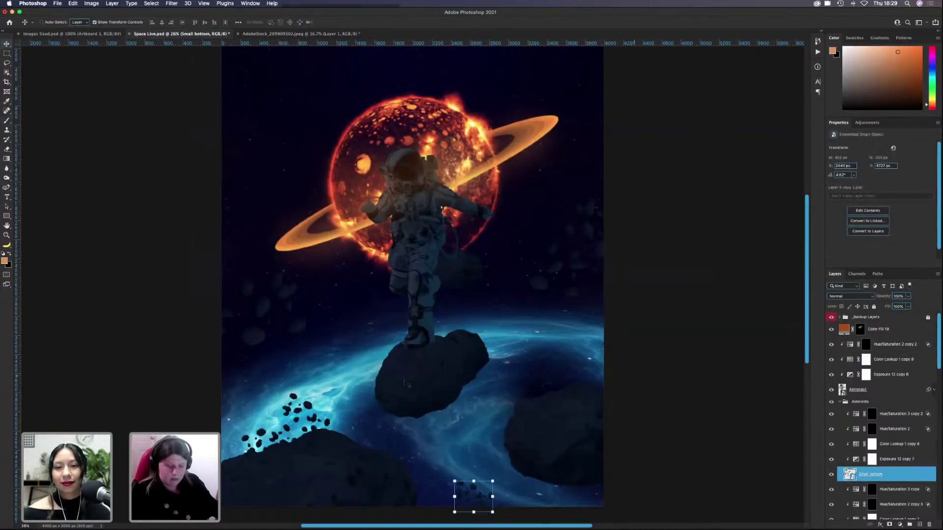
{"action": "left_click", "coordinate": [404, 384]}
{"action": "left_click", "coordinate": [425, 295]}
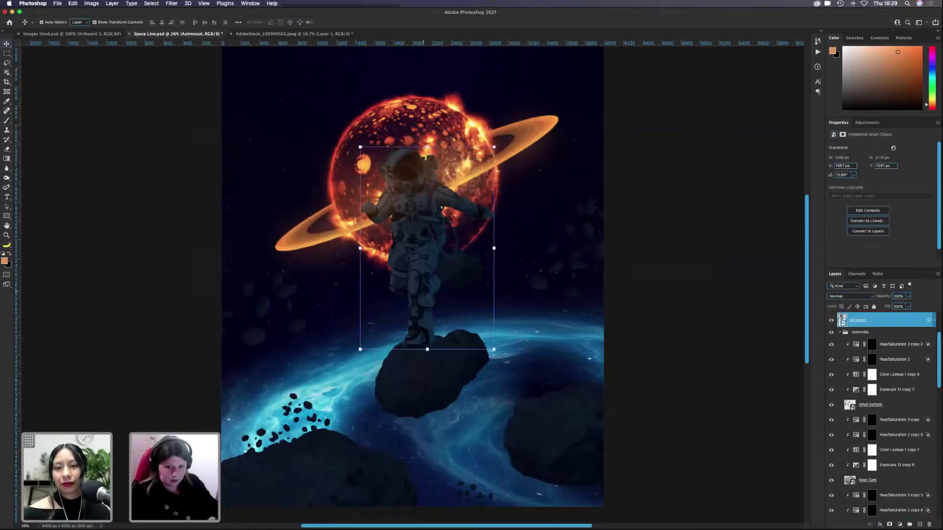
{"action": "key", "text": "super+plus"}
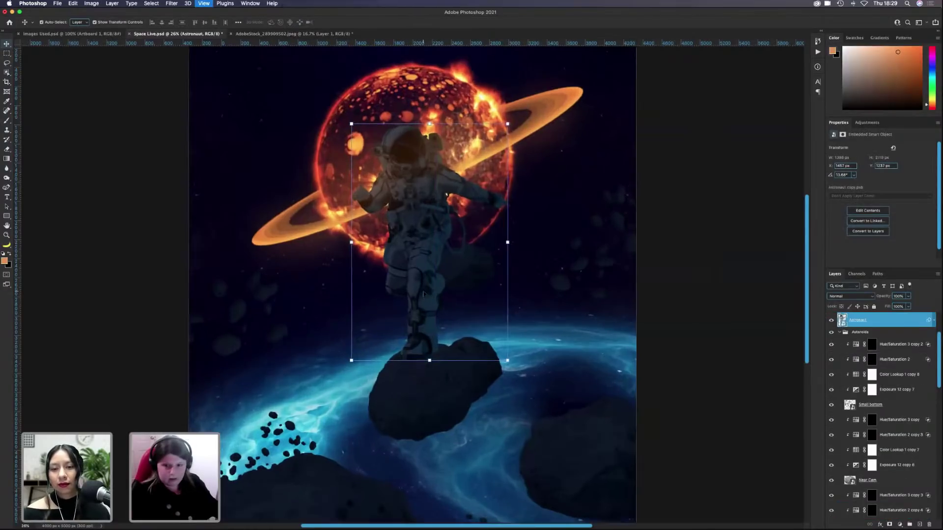
{"action": "key", "text": "super+plus"}
{"action": "key", "text": "super+plus"}
{"action": "key", "text": "super+plus"}
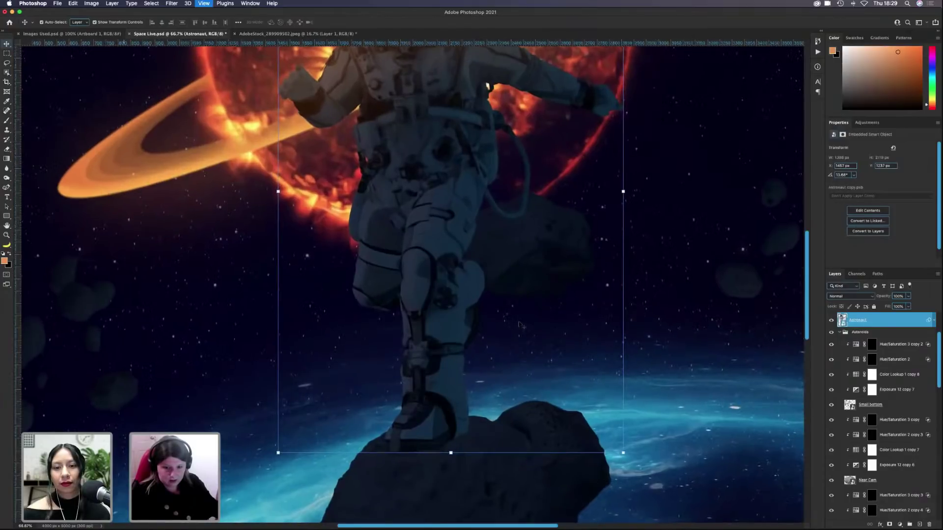
{"action": "scroll", "coordinate": [517, 323], "scroll_direction": "down", "scroll_amount": 2}
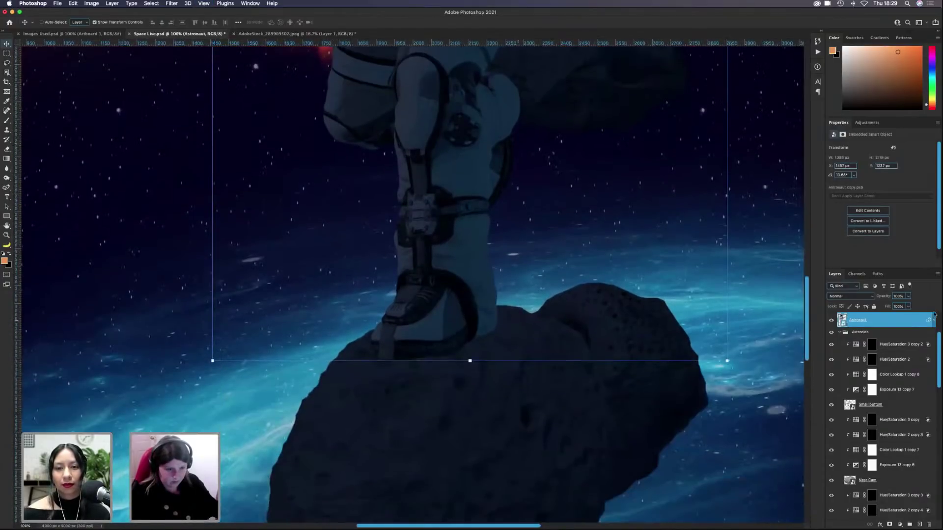
Step: Add an Exposure adjustment layer and place it unclipped between the Astronaut layer and the Asteroids group
{"action": "left_click", "coordinate": [893, 333]}
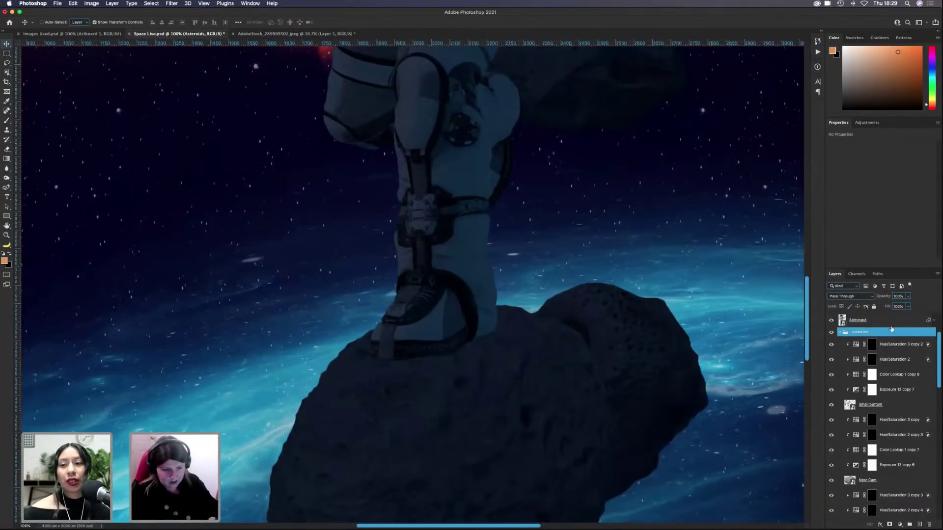
{"action": "left_click", "coordinate": [891, 321]}
{"action": "scroll", "coordinate": [891, 343], "scroll_direction": "up", "scroll_amount": 2}
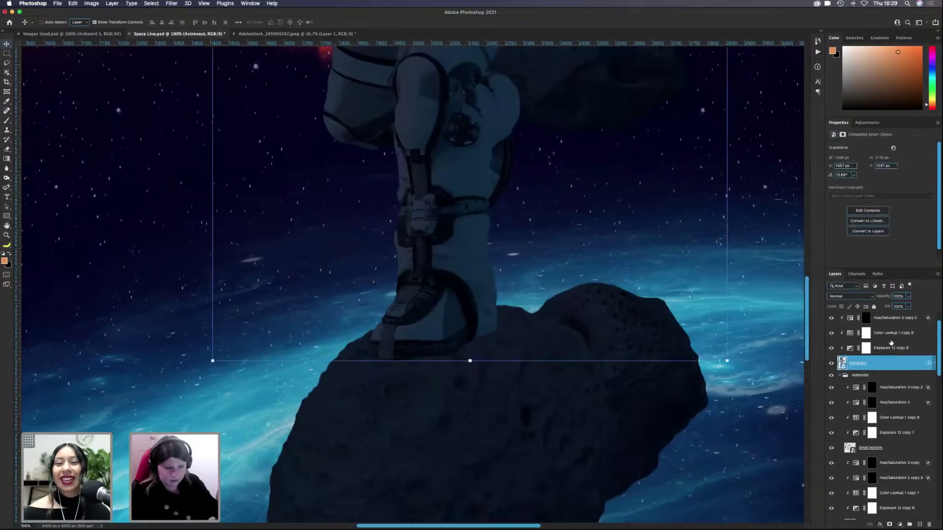
{"action": "scroll", "coordinate": [891, 343], "scroll_direction": "up", "scroll_amount": 2}
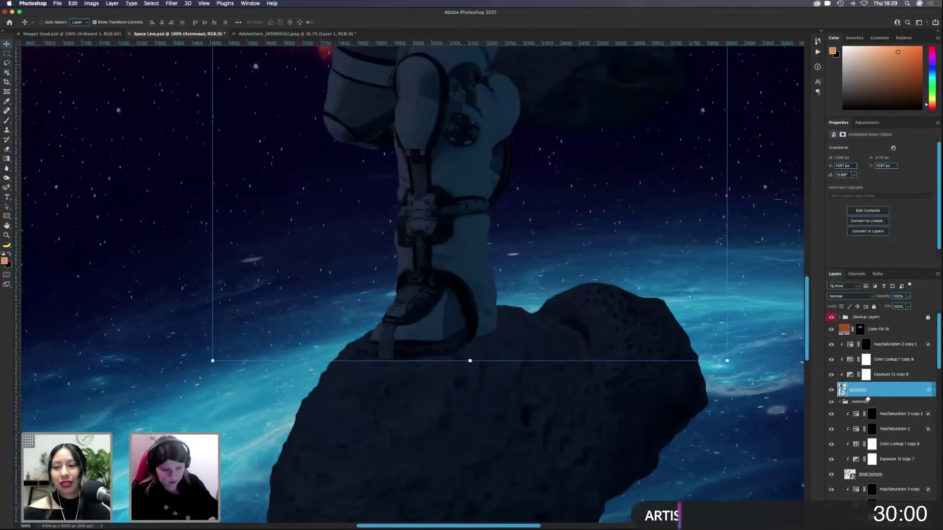
{"action": "left_click", "coordinate": [881, 513]}
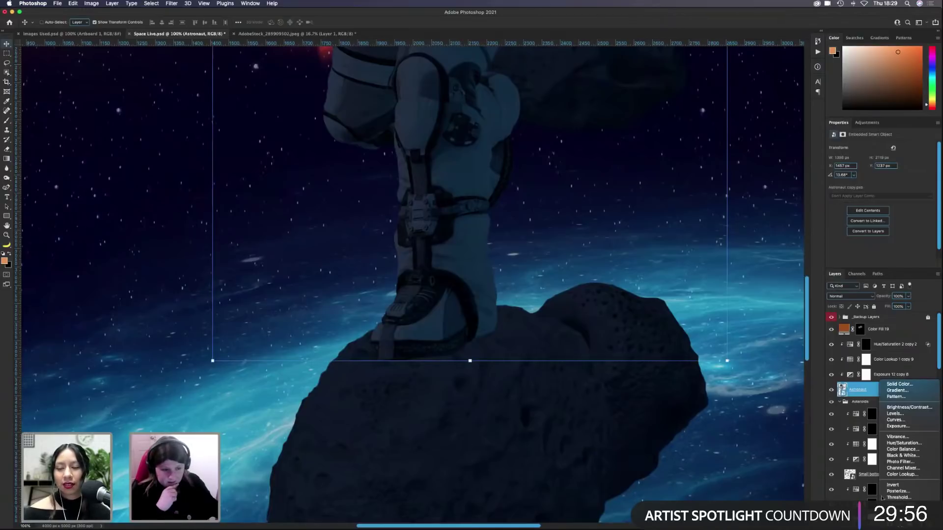
{"action": "key", "text": "Escape"}
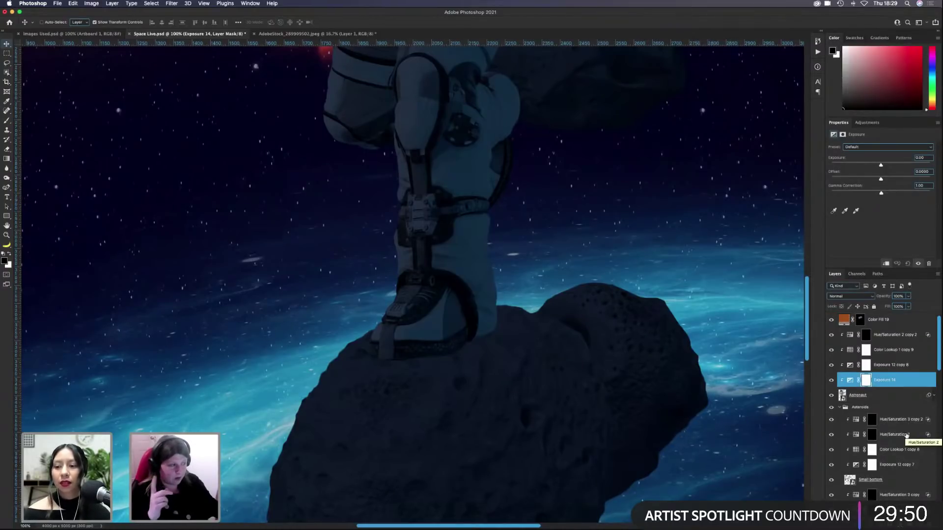
{"action": "left_click_drag", "start_coordinate": [883, 382], "coordinate": [891, 402]}
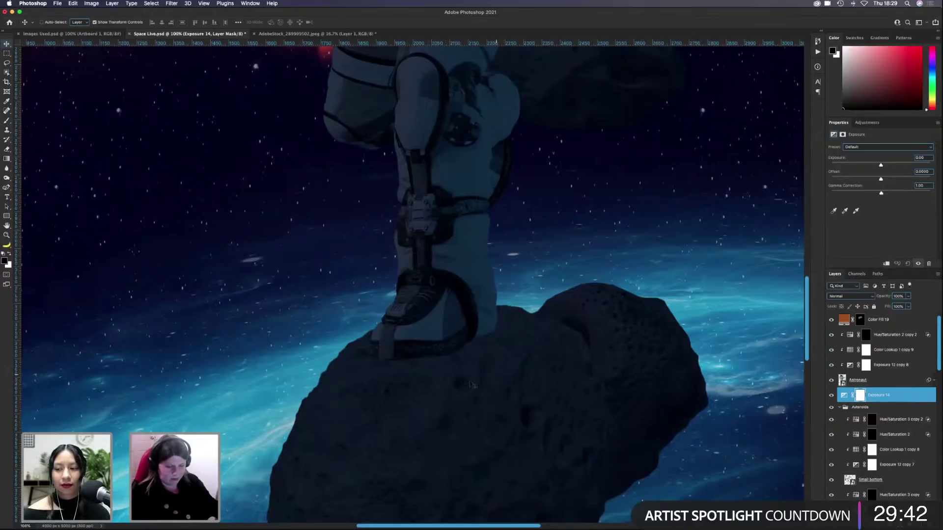
Step: Set the new adjustment's exposure to -1.21 and invert its layer mask to black
{"action": "scroll", "coordinate": [880, 403], "scroll_direction": "down", "scroll_amount": 1}
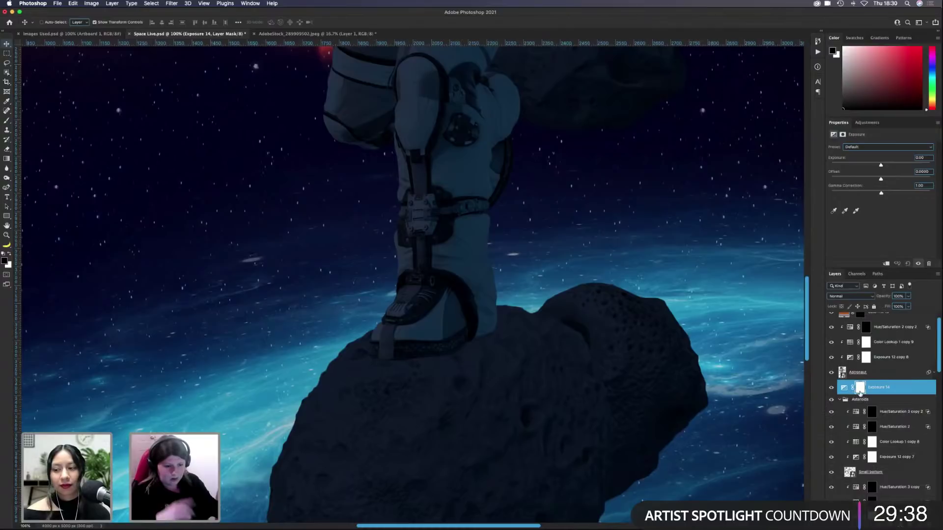
{"action": "scroll", "coordinate": [895, 401], "scroll_direction": "down", "scroll_amount": 1}
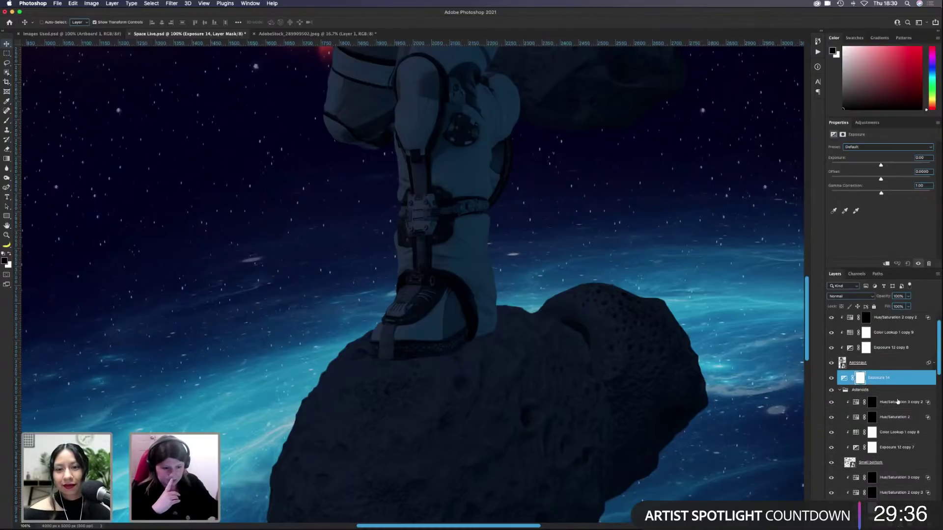
{"action": "left_click_drag", "start_coordinate": [880, 165], "coordinate": [871, 165]}
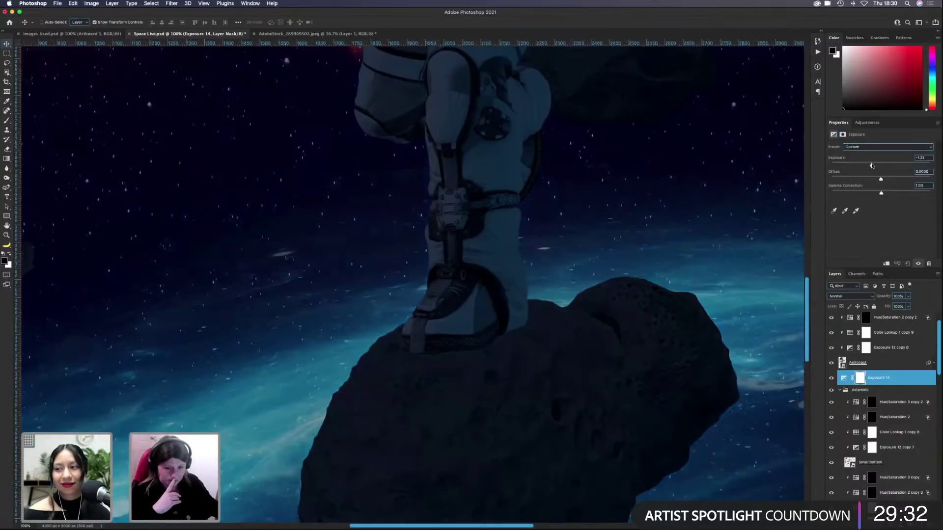
{"action": "left_click", "coordinate": [860, 378]}
{"action": "key", "text": "super+i"}
Step: Flatten the Brush tip into a wide horizontal ellipse, soften its hardness and make white the foreground colour
{"action": "key", "text": "b"}
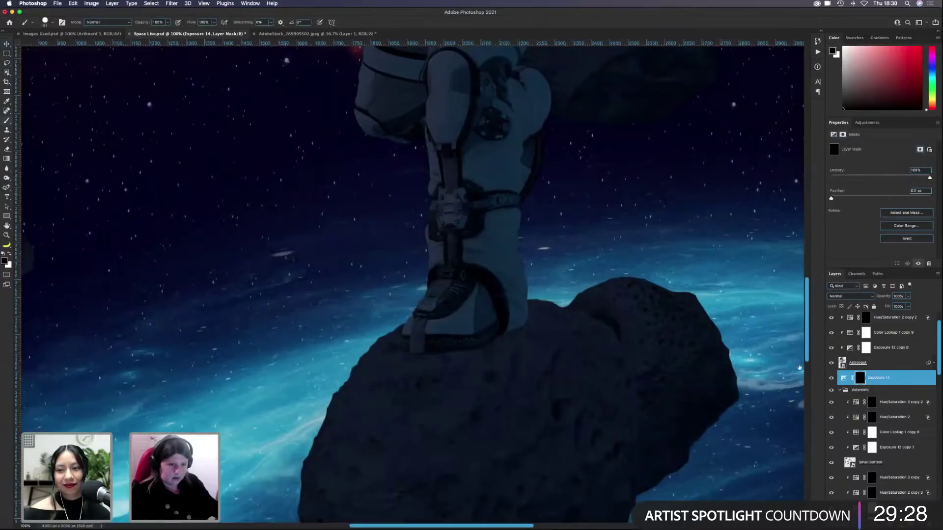
{"action": "right_click", "coordinate": [465, 321]}
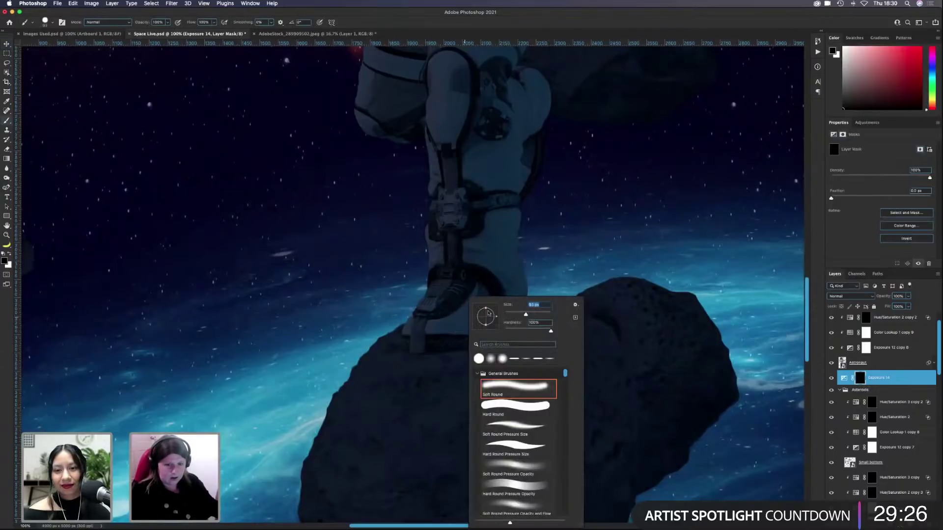
{"action": "mouse_move", "coordinate": [485, 308]}
{"action": "left_mouse_down"}
{"action": "mouse_move", "coordinate": [486, 317]}
{"action": "mouse_move", "coordinate": [535, 315]}
{"action": "left_mouse_up"}
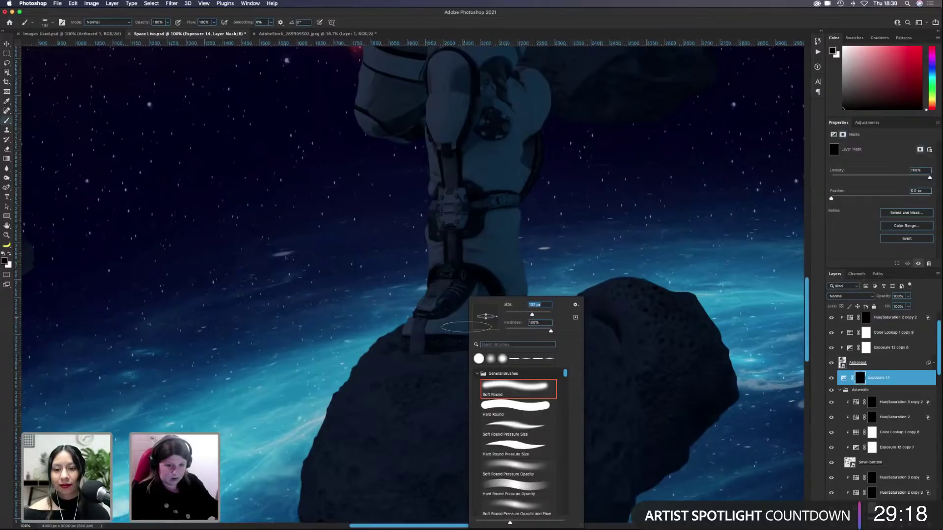
{"action": "left_click", "coordinate": [436, 329]}
{"action": "mouse_move", "coordinate": [454, 330]}
{"action": "left_mouse_down"}
{"action": "mouse_move", "coordinate": [431, 455]}
{"action": "mouse_move", "coordinate": [413, 455]}
{"action": "left_mouse_up"}
{"action": "key", "text": "x"}
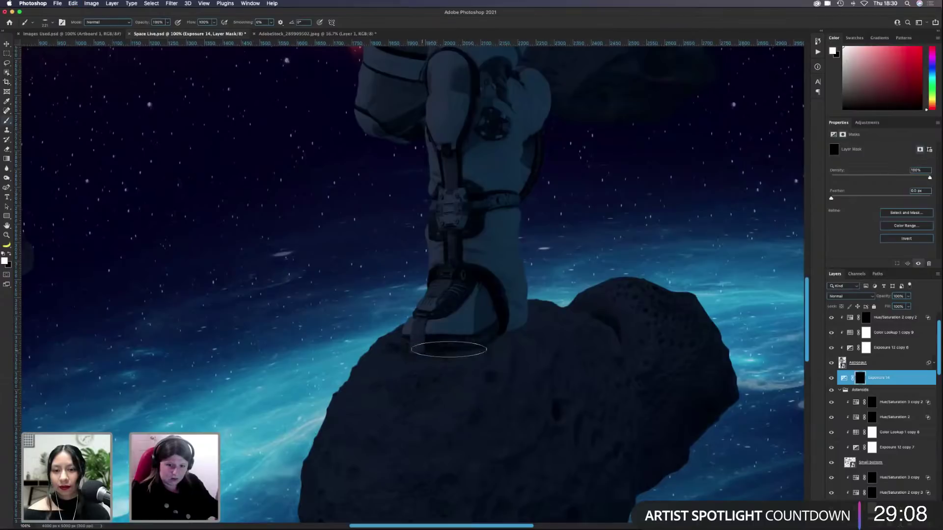
{"action": "left_click_drag", "start_coordinate": [448, 349], "coordinate": [447, 368]}
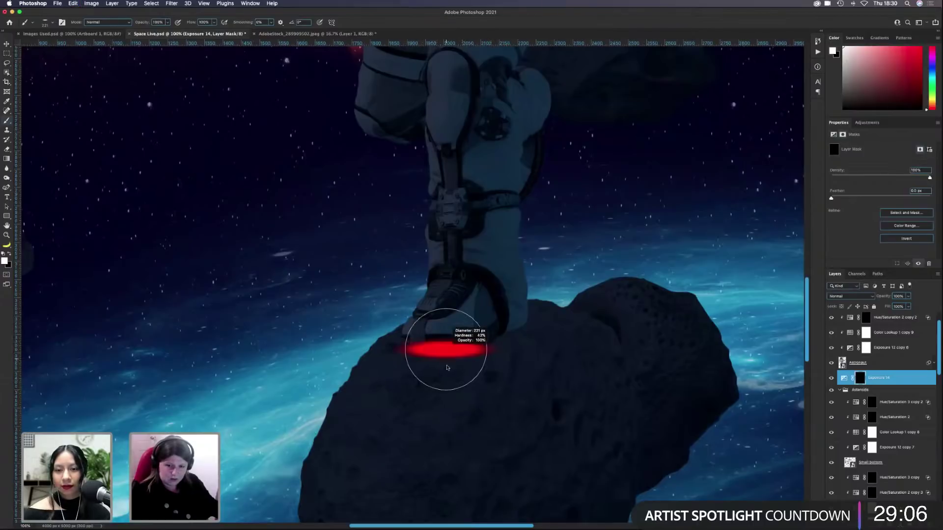
Step: Set the brush flow to 50% and paint a contact shadow beneath the astronaut's boot on the Exposure mask
{"action": "left_click", "coordinate": [203, 22]}
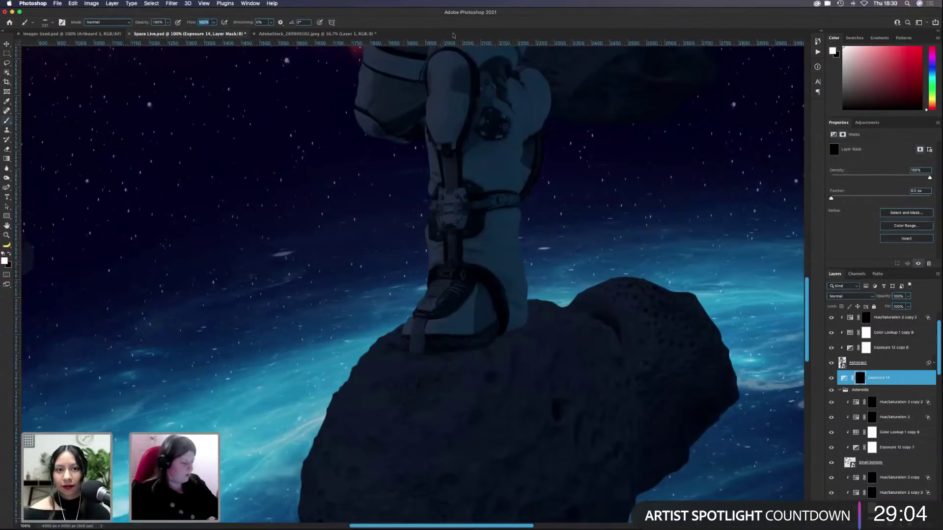
{"action": "type", "text": "50"}
{"action": "key", "text": "Return"}
{"action": "left_click_drag", "start_coordinate": [455, 337], "coordinate": [420, 347]}
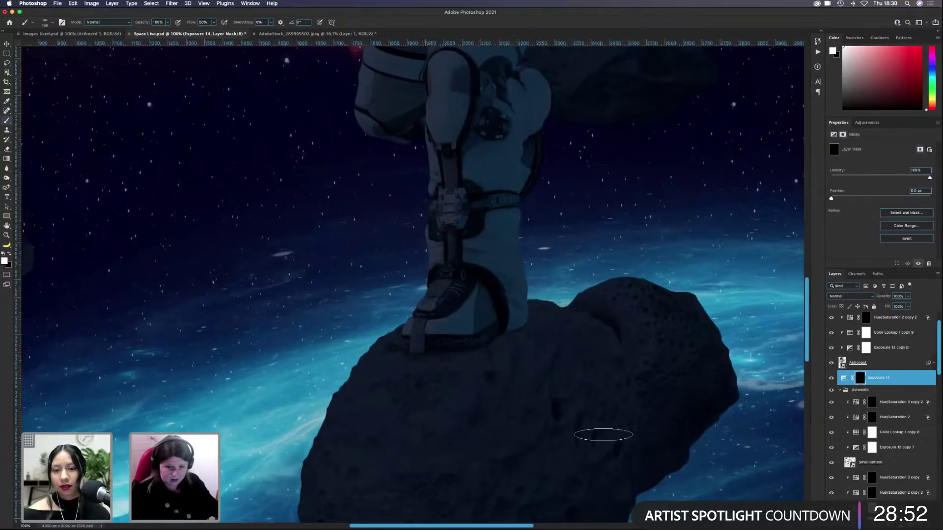
{"action": "key", "text": "x"}
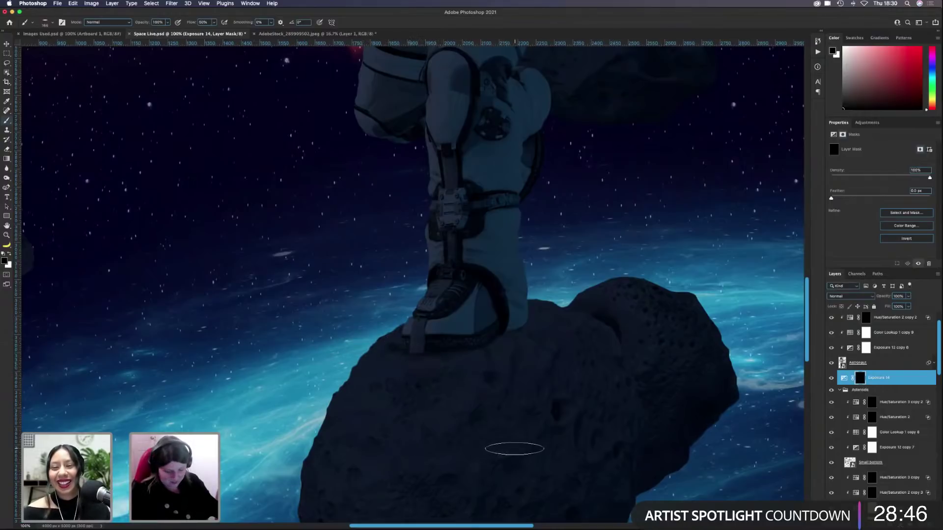
Step: Fit the whole composition in view, collapse the Asteroids group and deselect all layers
{"action": "key", "text": "v"}
{"action": "key", "text": "super+0"}
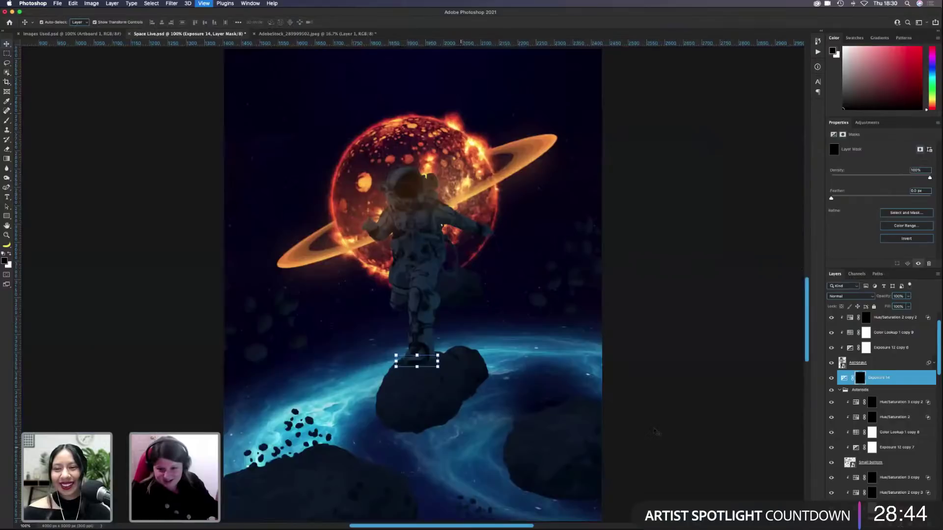
{"action": "key", "text": "alt+super+a"}
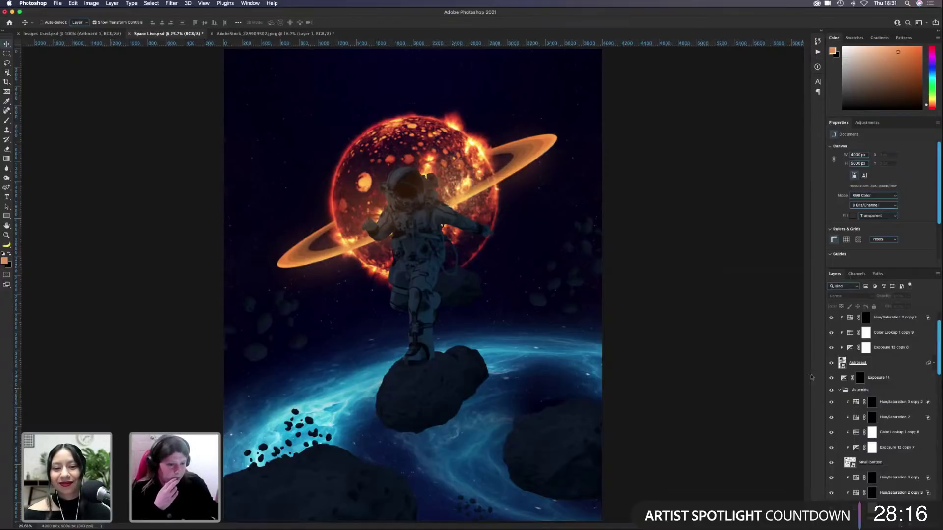
{"action": "left_click", "coordinate": [840, 390]}
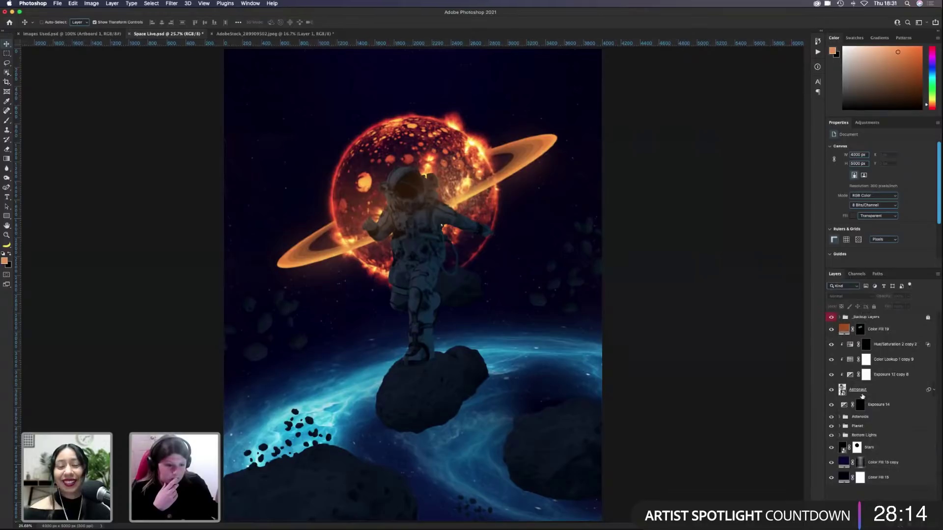
{"action": "left_click", "coordinate": [883, 415]}
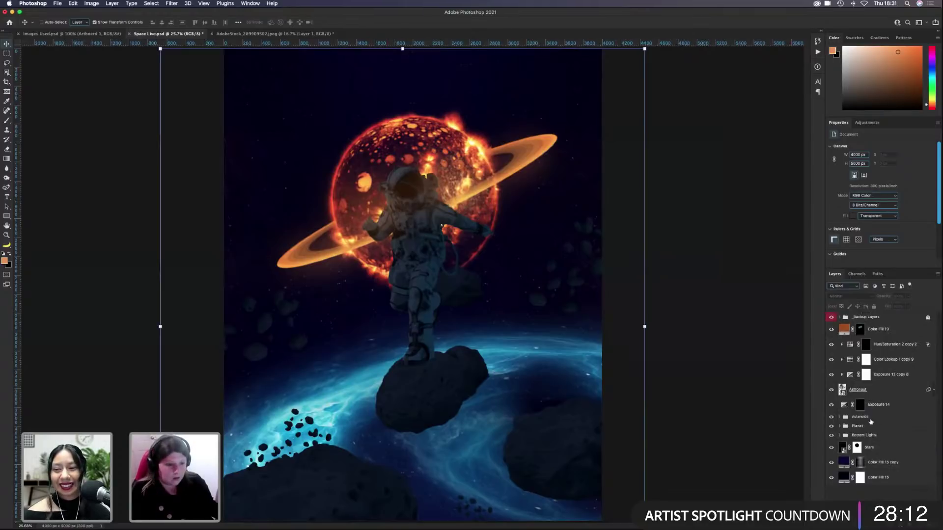
{"action": "left_click", "coordinate": [871, 408]}
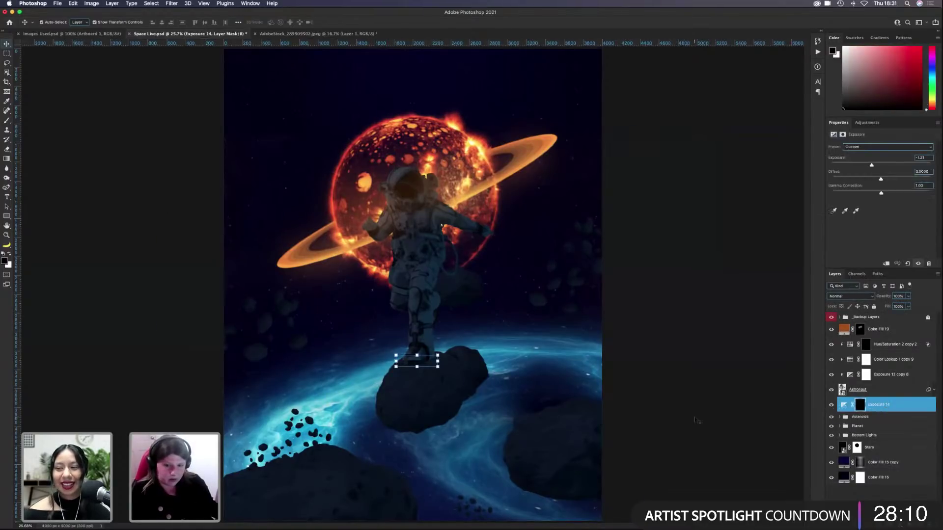
{"action": "key", "text": "super+alt+a"}
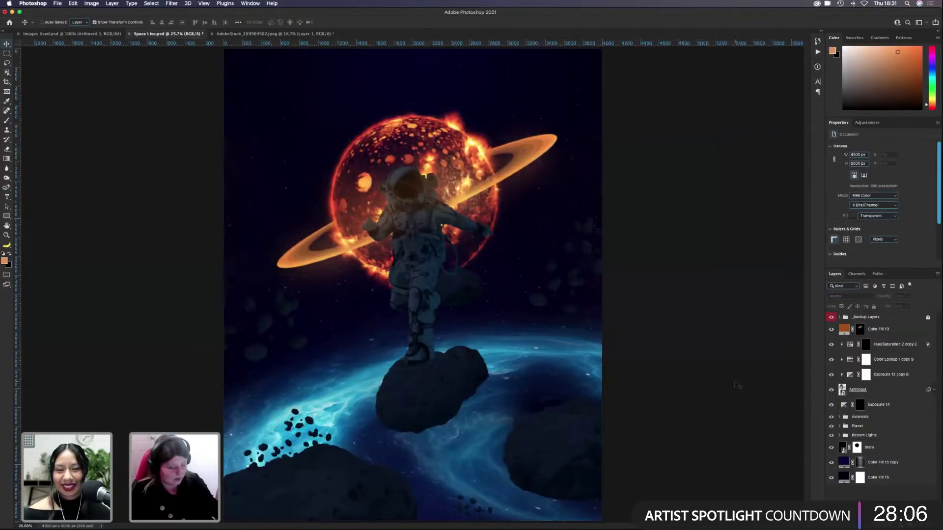
Step: Expand the Asteroids group and toggle the visibility of the Main Rock's blue Hue/Saturation adjustment to compare its effect
{"action": "left_click", "coordinate": [839, 417]}
{"action": "scroll", "coordinate": [894, 419], "scroll_direction": "down", "scroll_amount": 3}
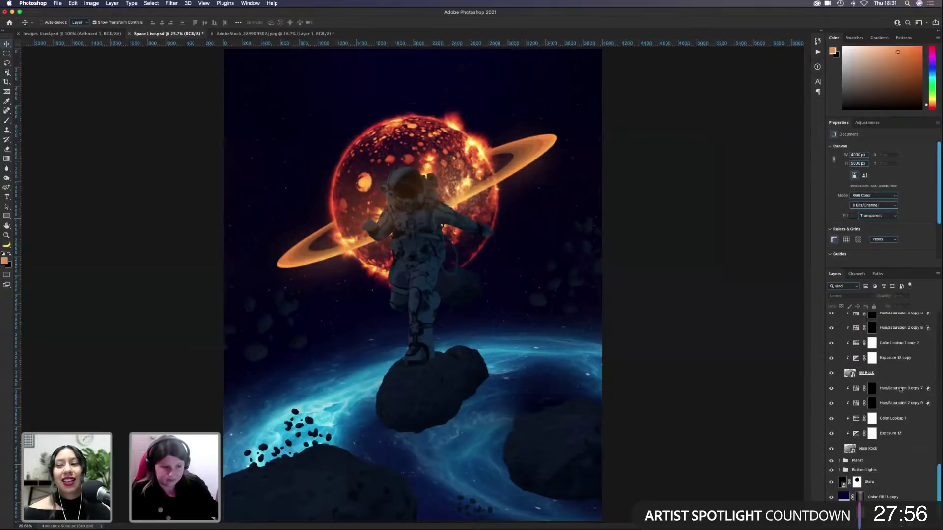
{"action": "left_click", "coordinate": [900, 389]}
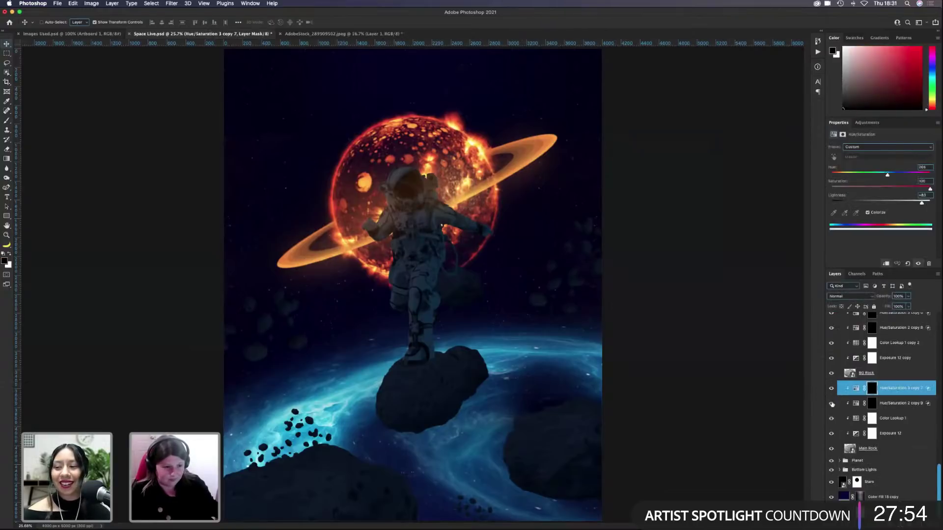
{"action": "left_click", "coordinate": [831, 389]}
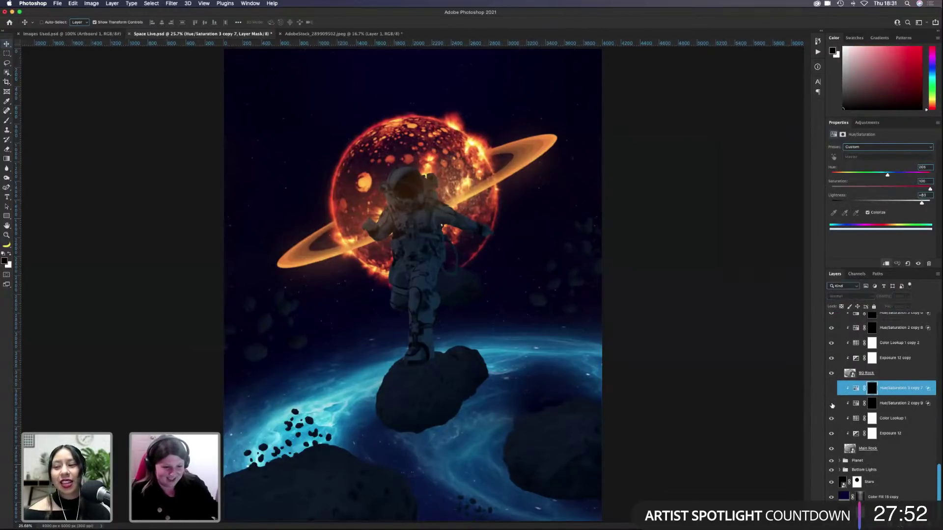
{"action": "left_click", "coordinate": [831, 389]}
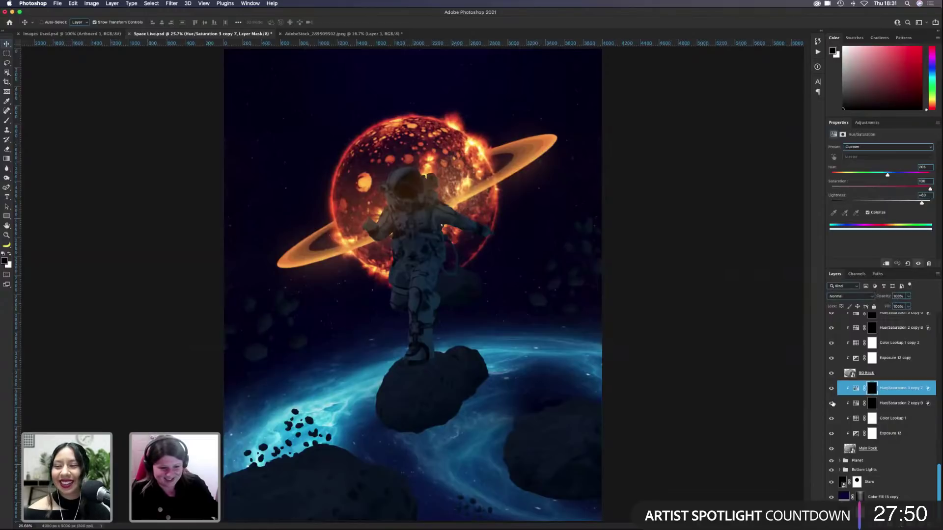
{"action": "left_click", "coordinate": [831, 389]}
{"action": "left_click", "coordinate": [831, 388]}
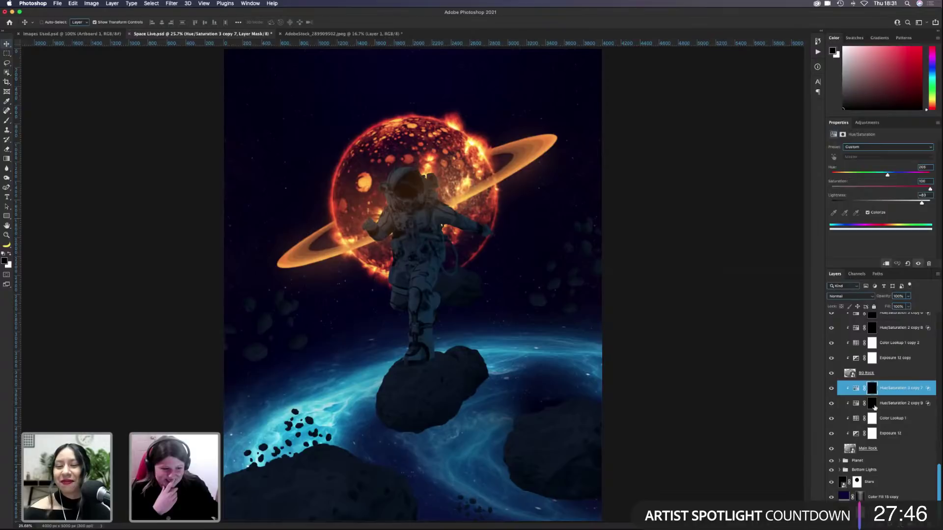
Step: Paint white with a large round brush on the Main Rock's orange Hue/Saturation mask to light its upper part
{"action": "left_click", "coordinate": [873, 405]}
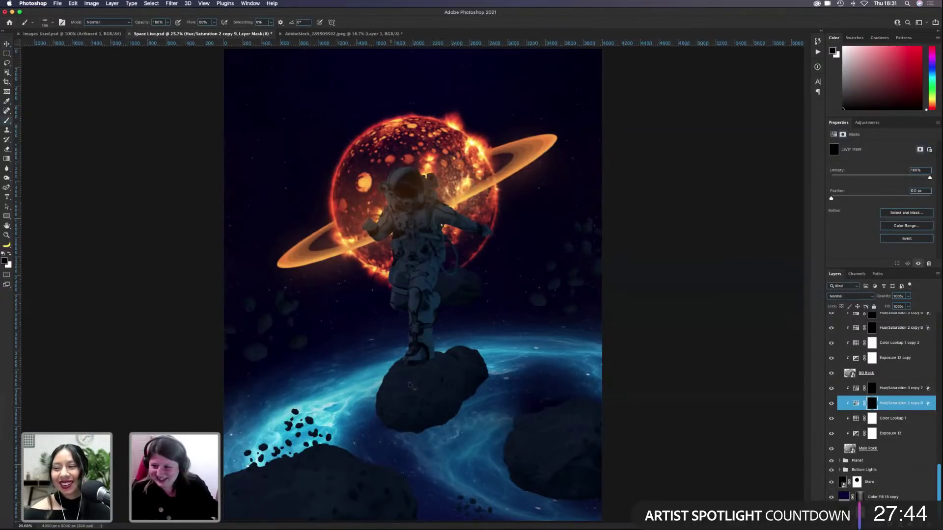
{"action": "right_click", "coordinate": [412, 386]}
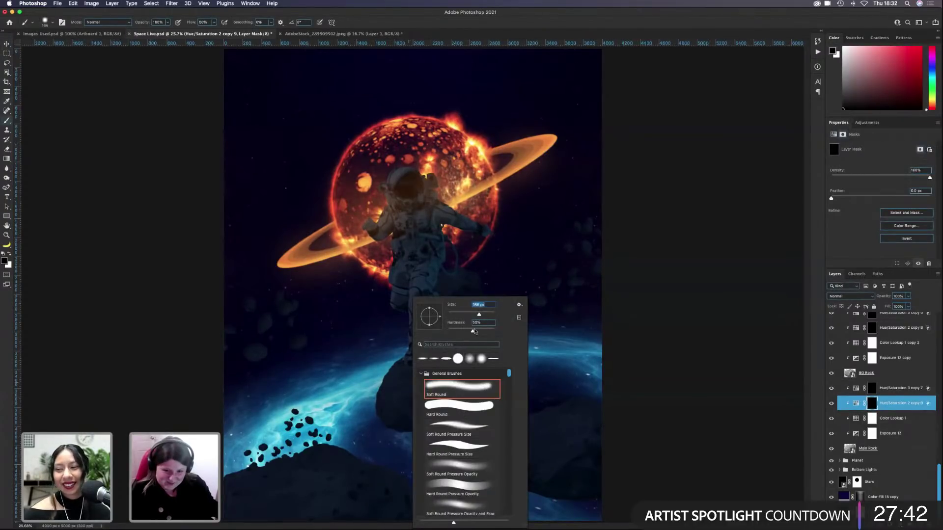
{"action": "key", "text": "Return"}
{"action": "key", "text": "x"}
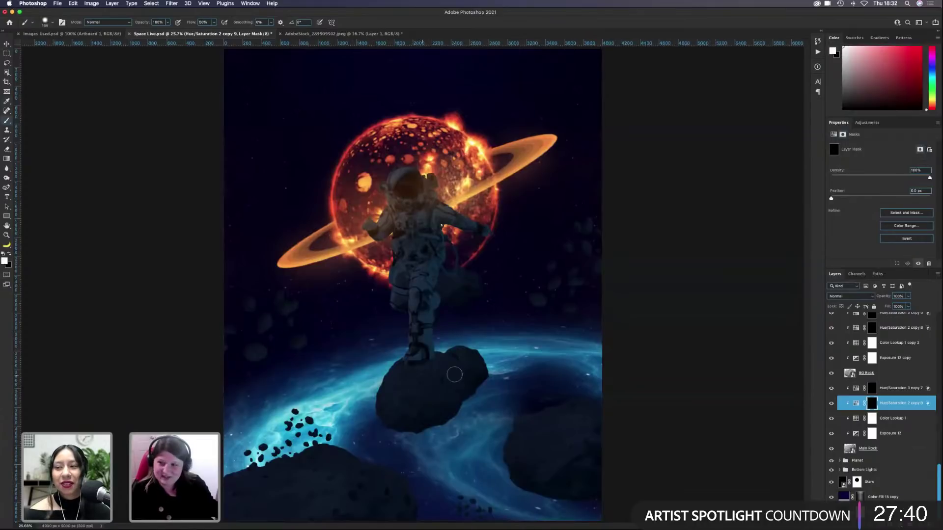
{"action": "mouse_move", "coordinate": [456, 374]}
{"action": "left_mouse_down"}
{"action": "mouse_move", "coordinate": [413, 387]}
{"action": "mouse_move", "coordinate": [444, 400]}
{"action": "left_mouse_up"}
{"action": "key", "text": "super+z"}
{"action": "mouse_move", "coordinate": [400, 333]}
{"action": "left_mouse_down"}
{"action": "mouse_move", "coordinate": [427, 334]}
{"action": "mouse_move", "coordinate": [418, 331]}
{"action": "left_mouse_up"}
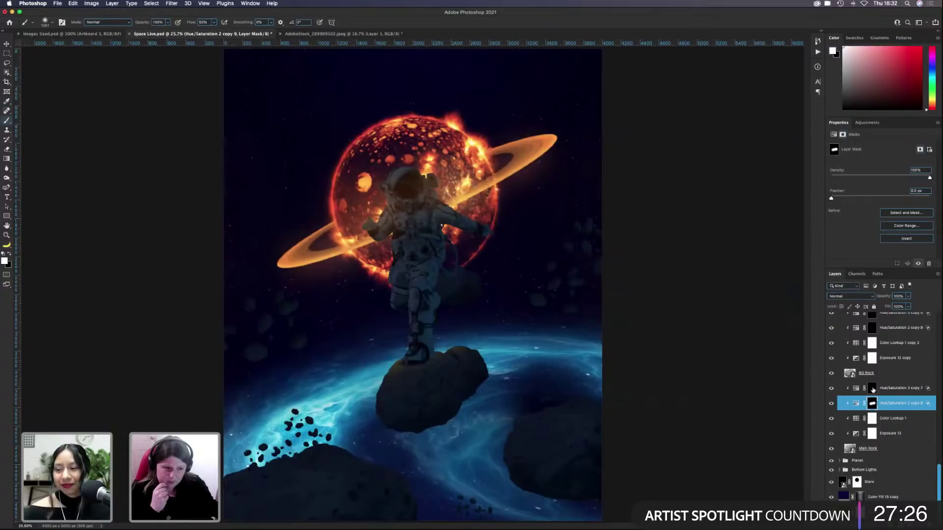
Step: Paint white with a smaller brush on the Main Rock's blue Hue/Saturation mask to light the rock's lower-right edge
{"action": "left_click", "coordinate": [872, 389]}
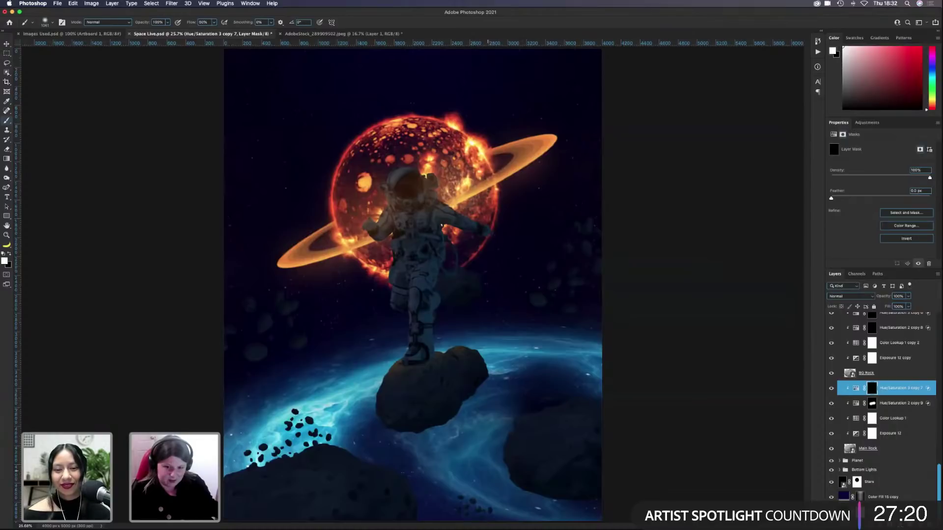
{"action": "key", "text": "bracketleft"}
{"action": "key", "text": "bracketleft"}
{"action": "key", "text": "bracketleft"}
{"action": "key", "text": "bracketleft"}
{"action": "key", "text": "bracketleft"}
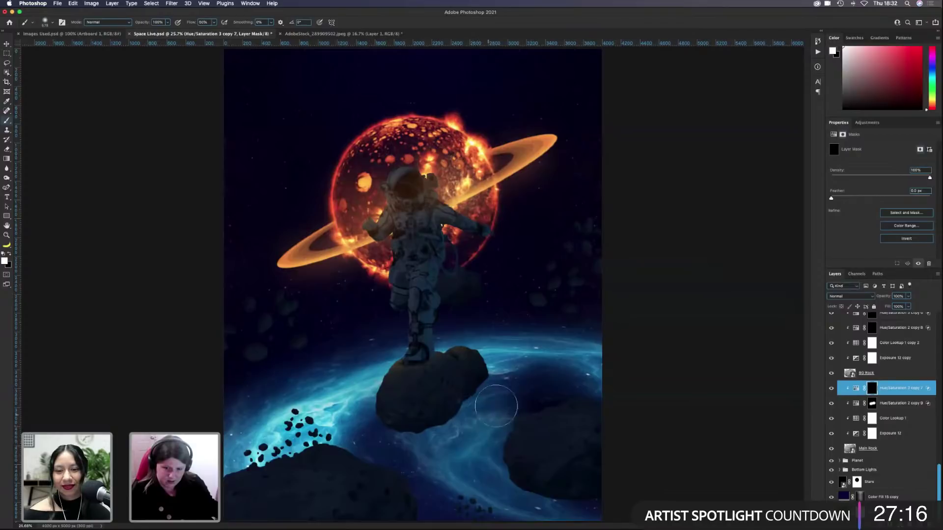
{"action": "left_click_drag", "start_coordinate": [470, 437], "coordinate": [394, 449]}
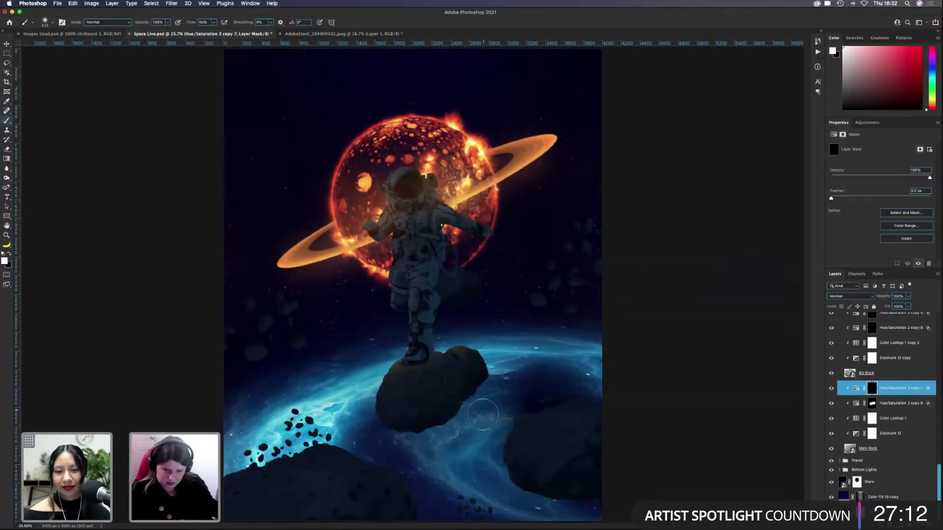
Step: Select the Main Rock's Exposure adjustment and compare the rock with the original asteroid photos in Images Used.psd
{"action": "key", "text": "super+equal"}
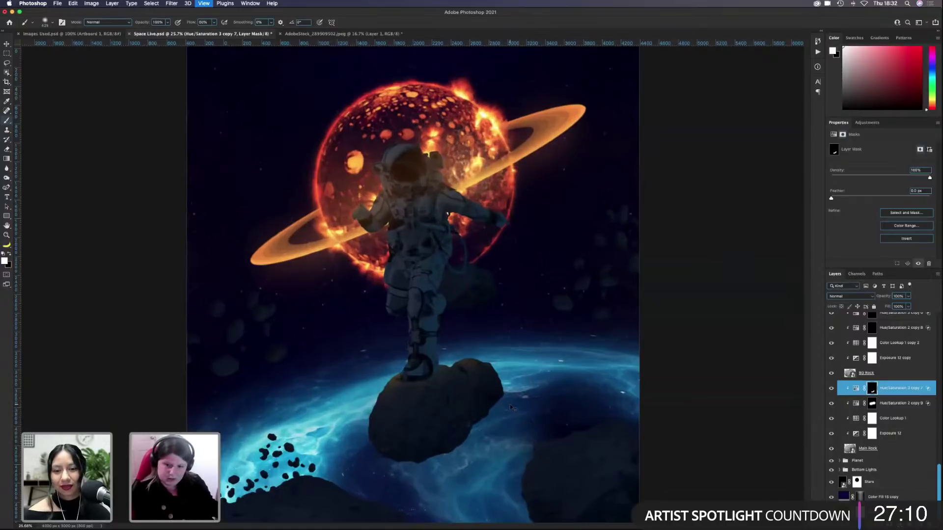
{"action": "key", "text": "super+equal"}
{"action": "key", "text": "super+equal"}
{"action": "key", "text": "super+equal"}
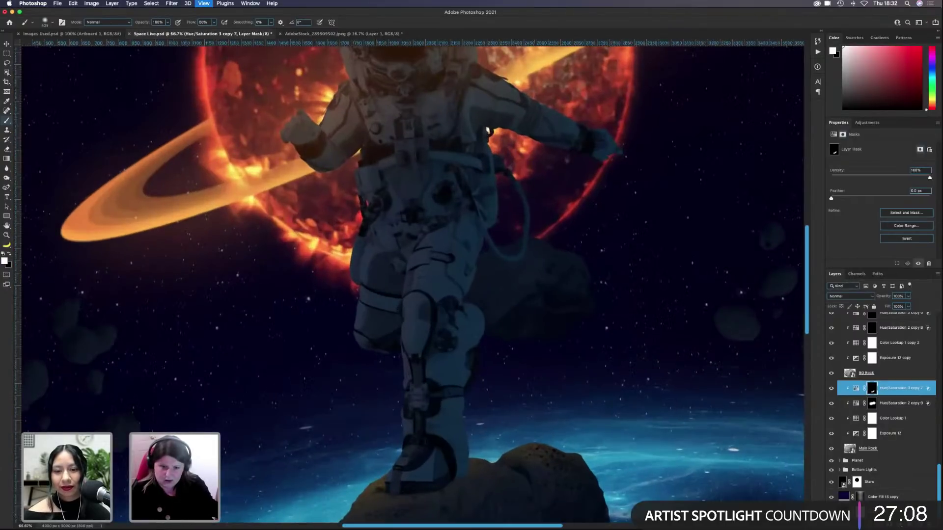
{"action": "scroll", "coordinate": [488, 130], "scroll_direction": "down", "scroll_amount": 15}
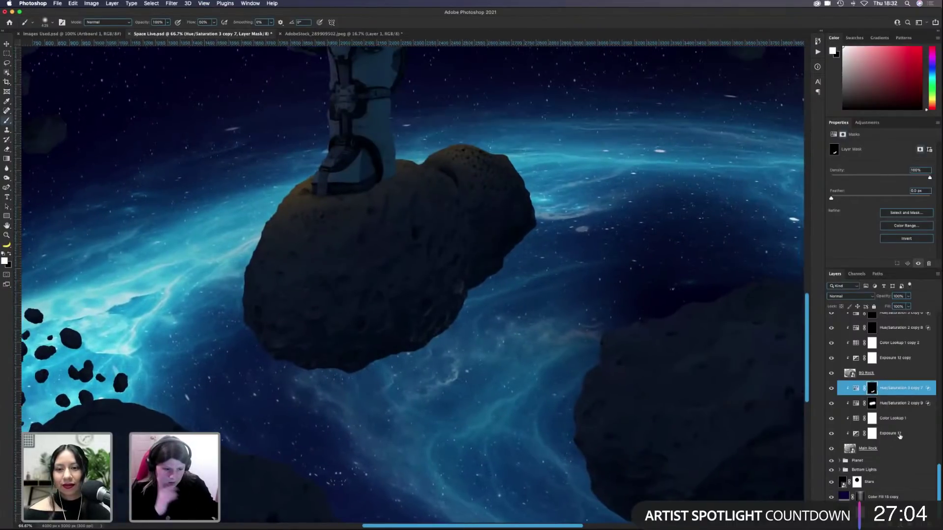
{"action": "left_click", "coordinate": [893, 448]}
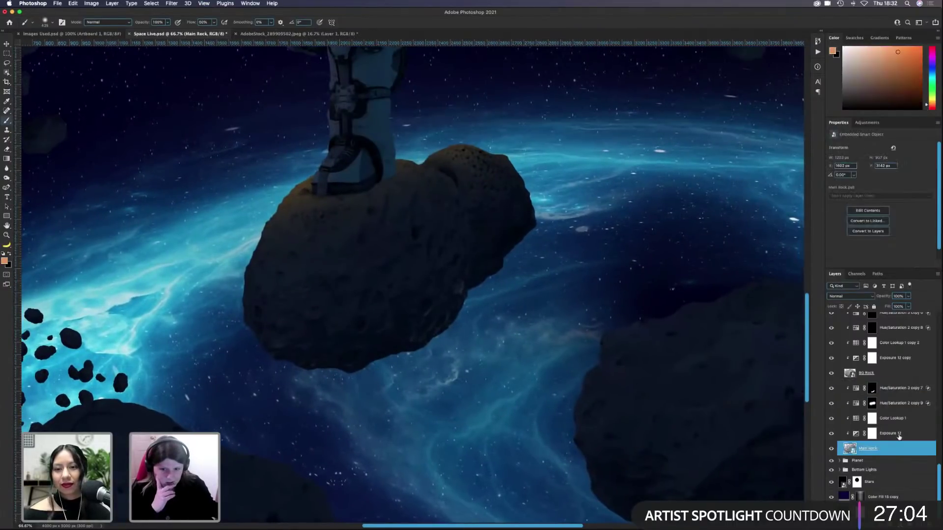
{"action": "left_click", "coordinate": [898, 435]}
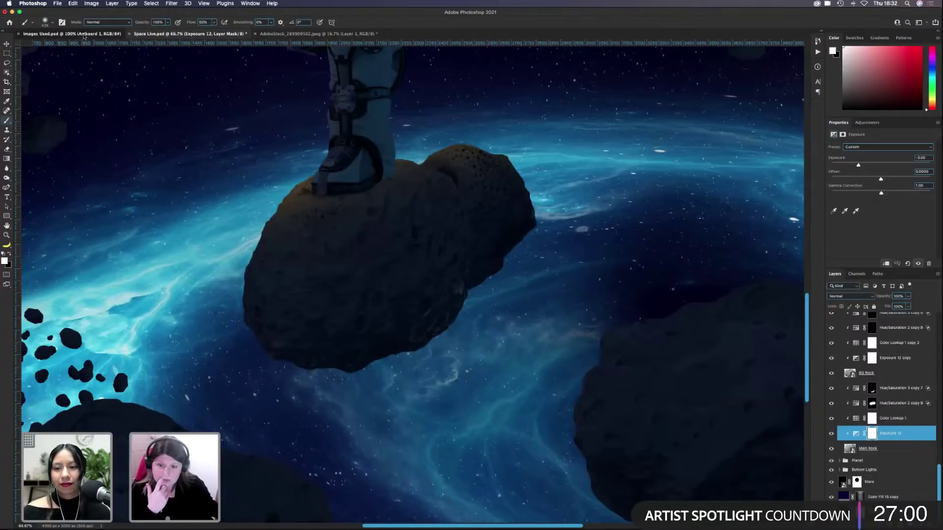
{"action": "left_click", "coordinate": [84, 34]}
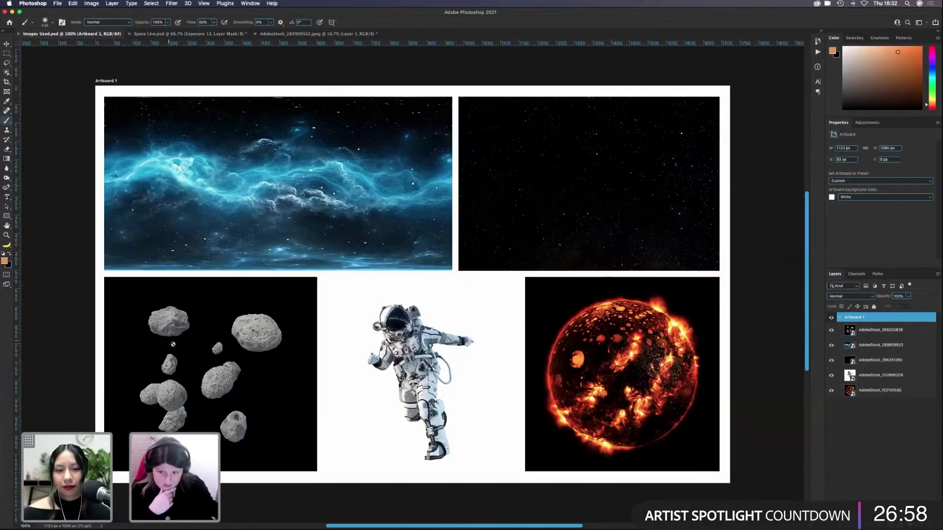
{"action": "left_click", "coordinate": [195, 34]}
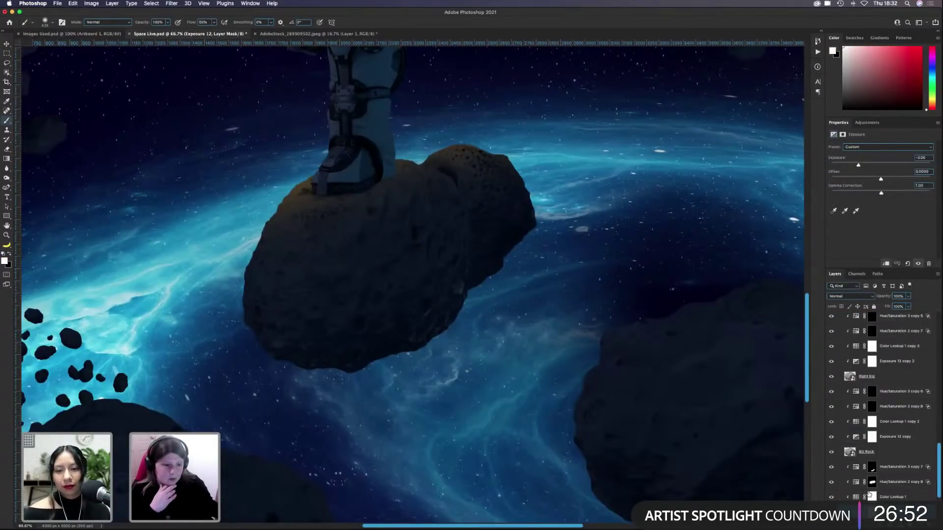
Step: Set the Main Rock's Exposure adjustment to a gamma correction of 1.18 and an exposure of -3.40
{"action": "scroll", "coordinate": [868, 495], "scroll_direction": "down", "scroll_amount": 4}
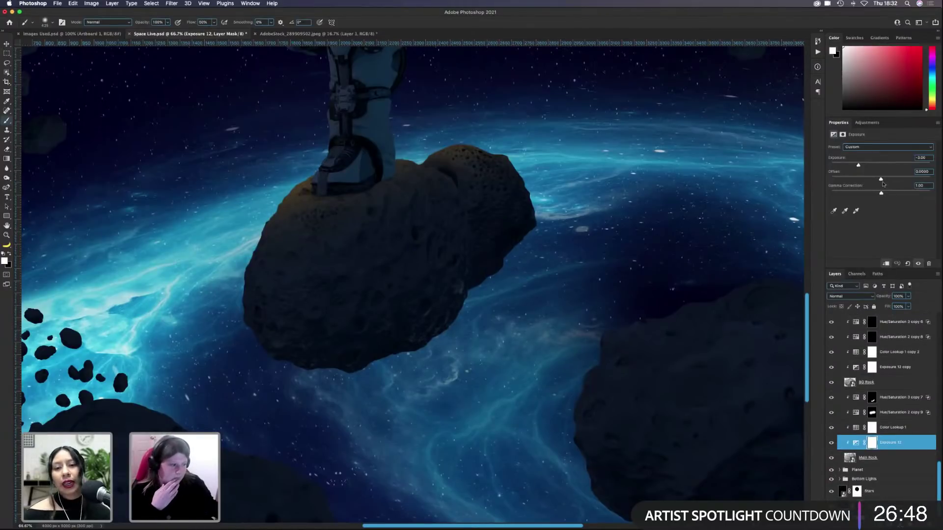
{"action": "left_click", "coordinate": [874, 193]}
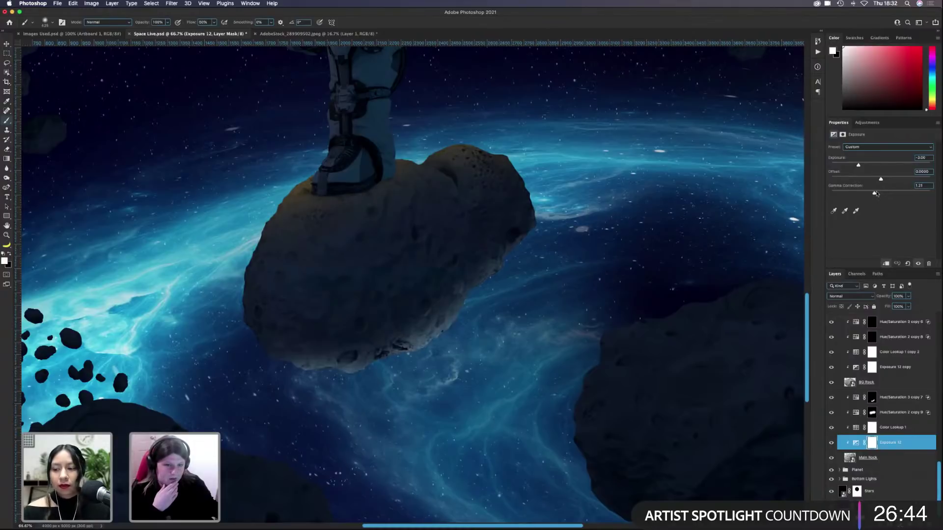
{"action": "left_click_drag", "start_coordinate": [876, 194], "coordinate": [876, 194]}
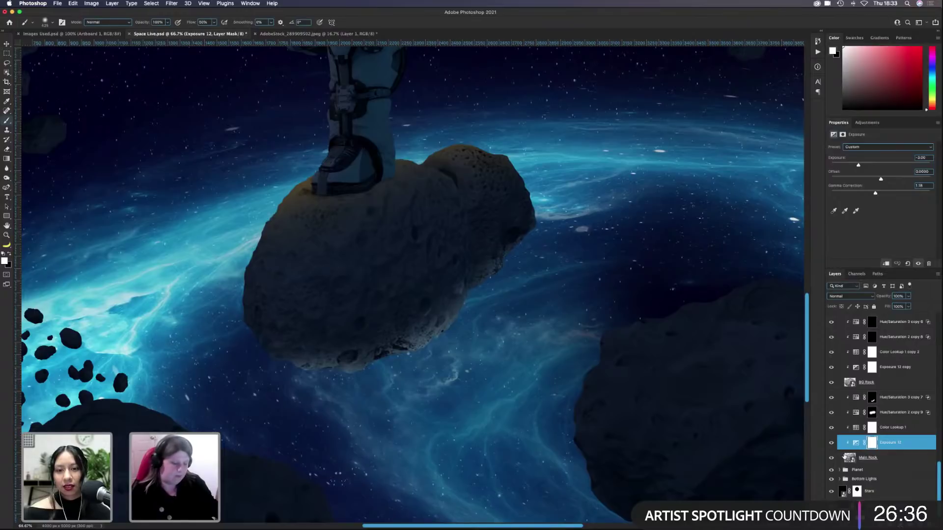
{"action": "key", "text": "super+h"}
{"action": "key", "text": "super+0"}
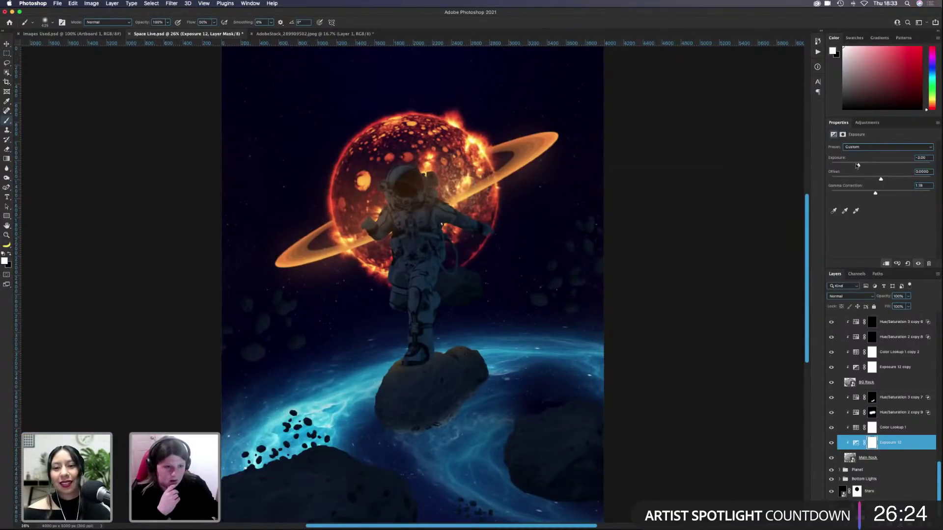
{"action": "left_click_drag", "start_coordinate": [856, 165], "coordinate": [855, 166]}
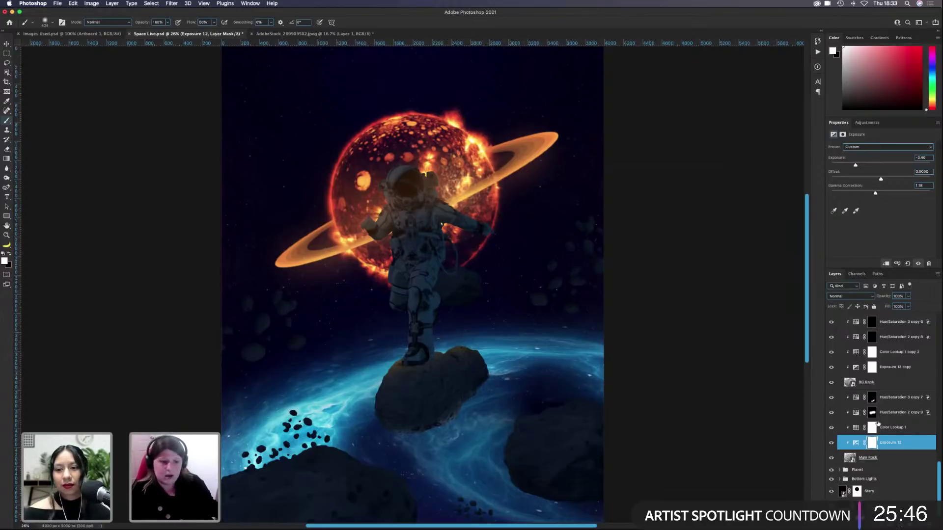
Step: Try painting more light with a larger brush on the Main Rock's blue Hue/Saturation mask
{"action": "left_click", "coordinate": [888, 397]}
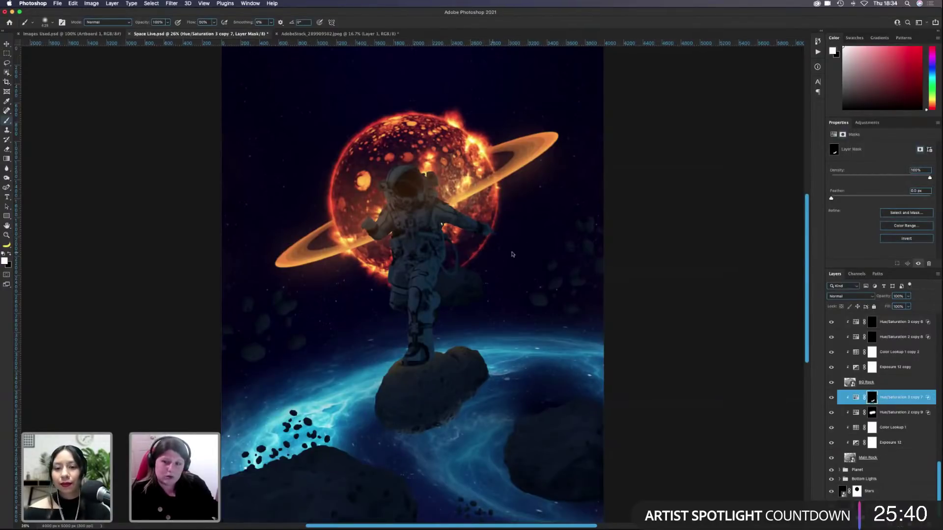
{"action": "left_click_drag", "start_coordinate": [493, 253], "coordinate": [524, 251]}
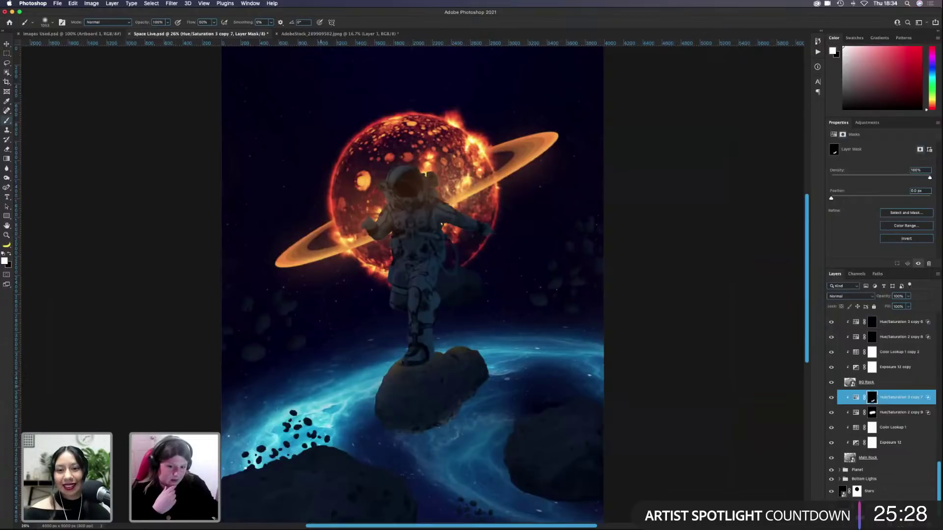
{"action": "key", "text": "z"}
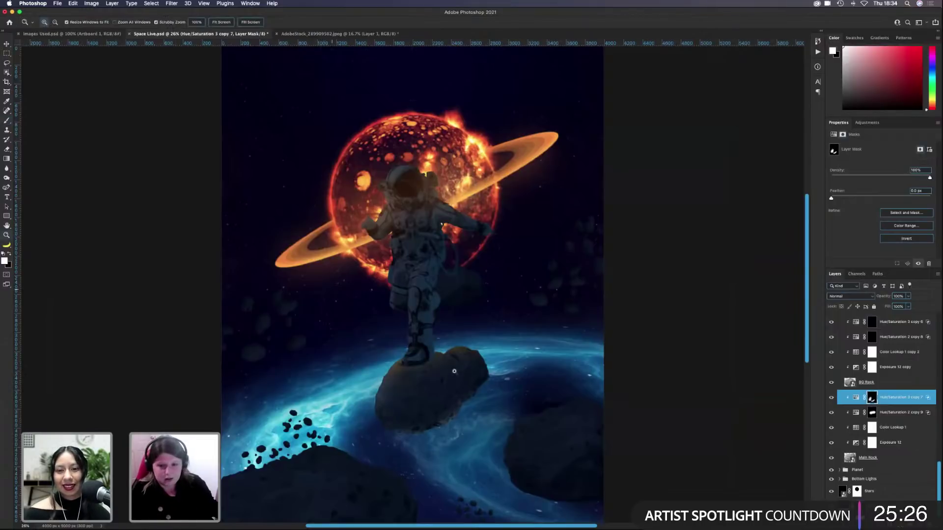
{"action": "key", "text": "v"}
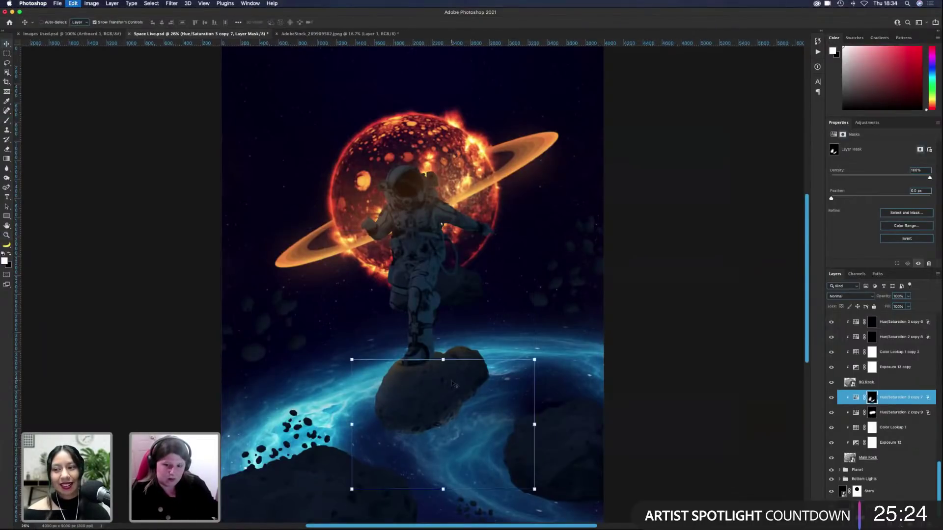
Step: Paint white on the BG Rock's orange Hue/Saturation mask to warm the top of the rock behind the astronaut
{"action": "scroll", "coordinate": [895, 409], "scroll_direction": "up", "scroll_amount": 2}
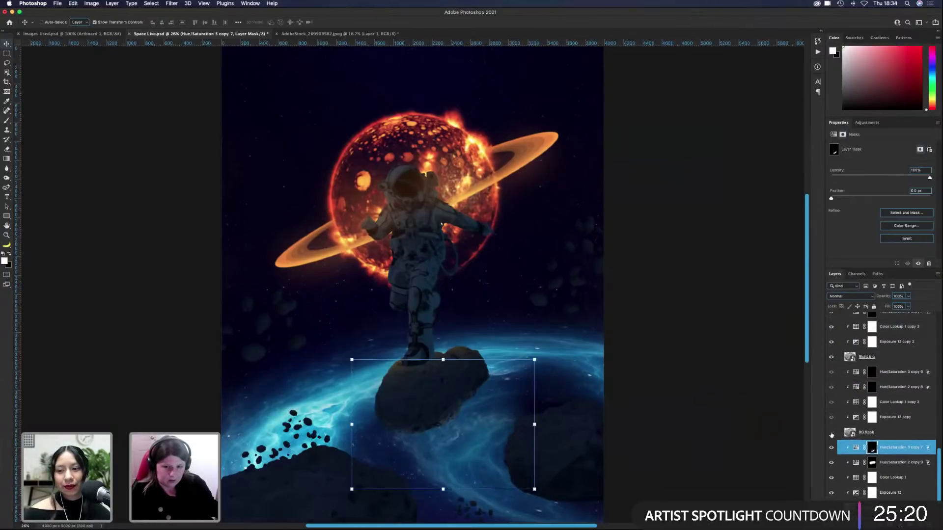
{"action": "left_click", "coordinate": [898, 371]}
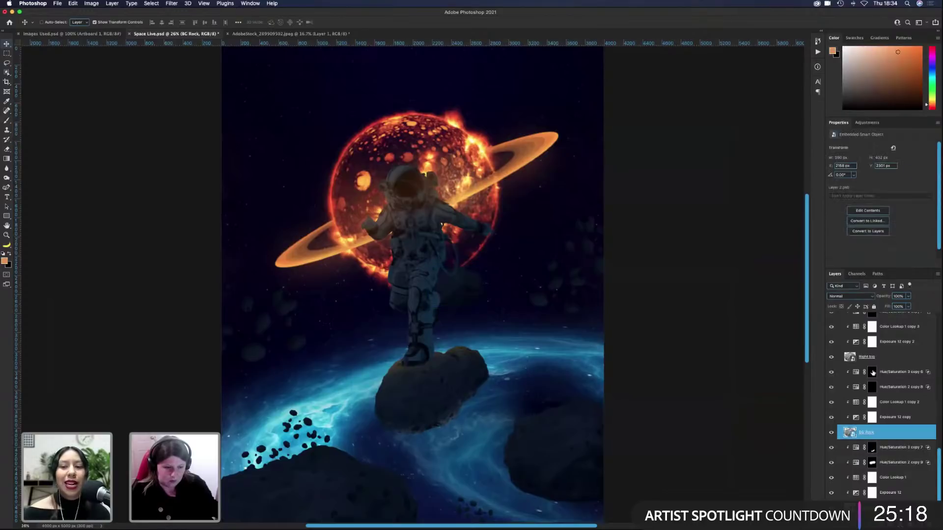
{"action": "key", "text": "b"}
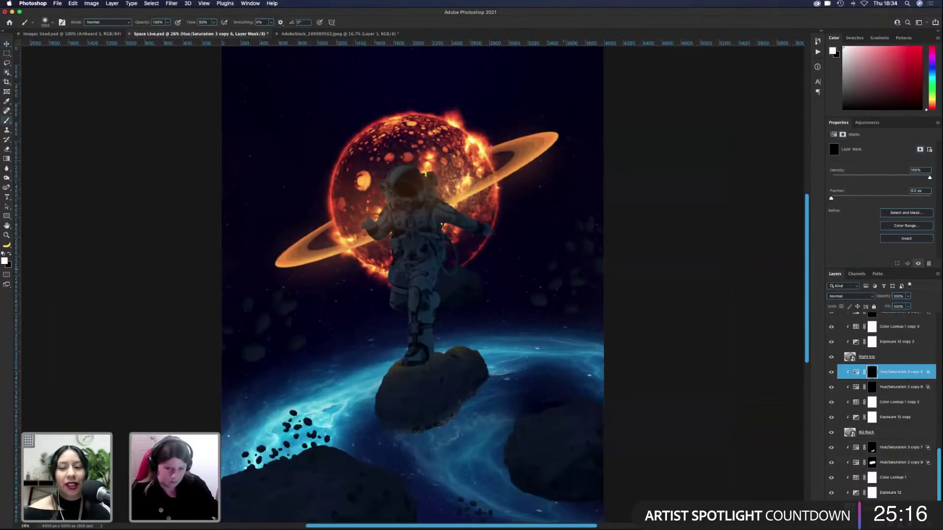
{"action": "left_click_drag", "start_coordinate": [439, 215], "coordinate": [404, 219]}
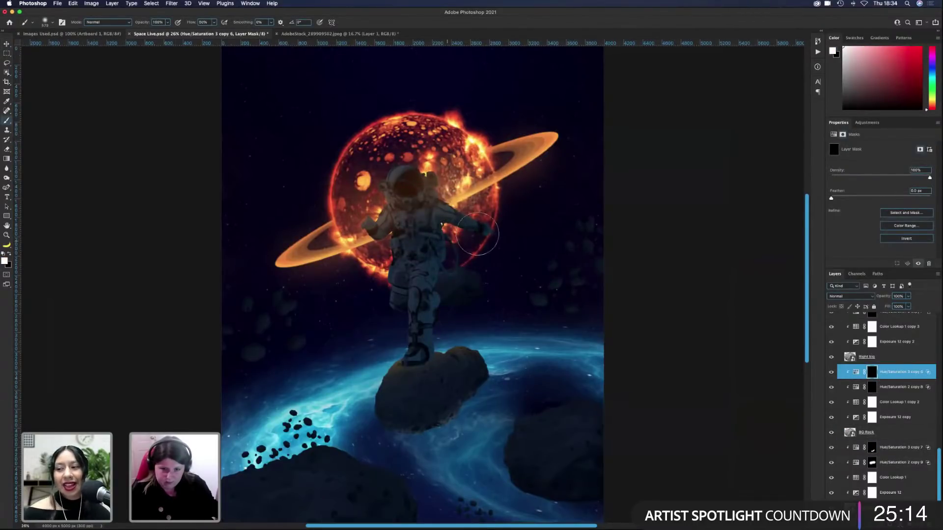
{"action": "left_click", "coordinate": [873, 390]}
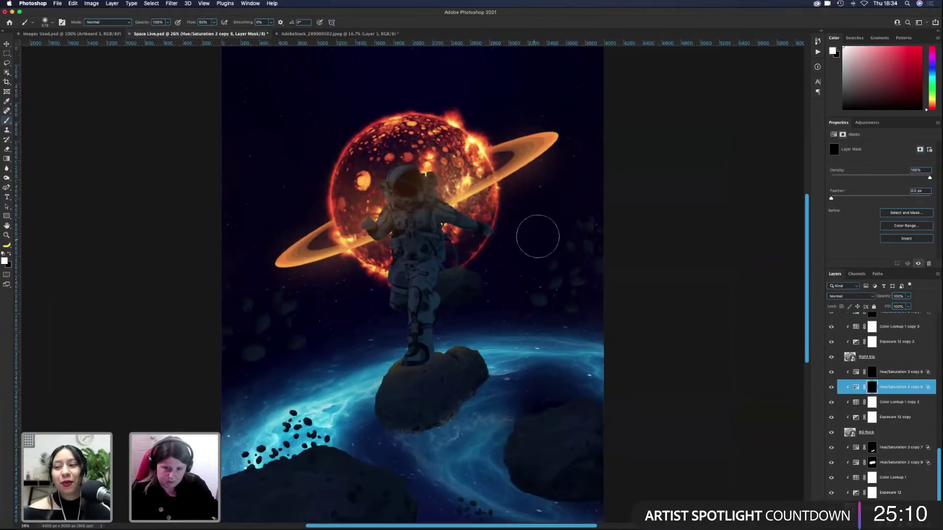
{"action": "mouse_move", "coordinate": [405, 245]}
{"action": "left_mouse_down"}
{"action": "mouse_move", "coordinate": [449, 232]}
{"action": "mouse_move", "coordinate": [563, 239]}
{"action": "left_mouse_up"}
{"action": "key", "text": "cmd+z"}
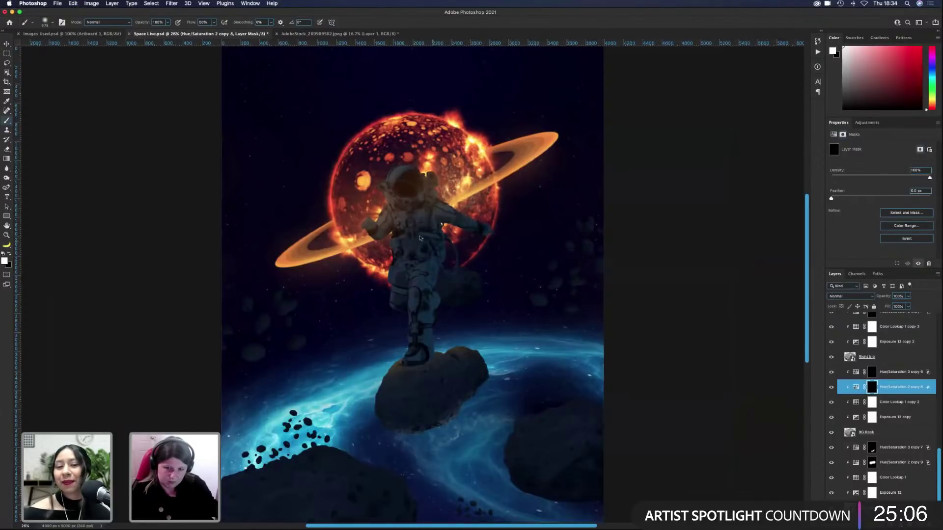
{"action": "left_click_drag", "start_coordinate": [425, 238], "coordinate": [442, 238]}
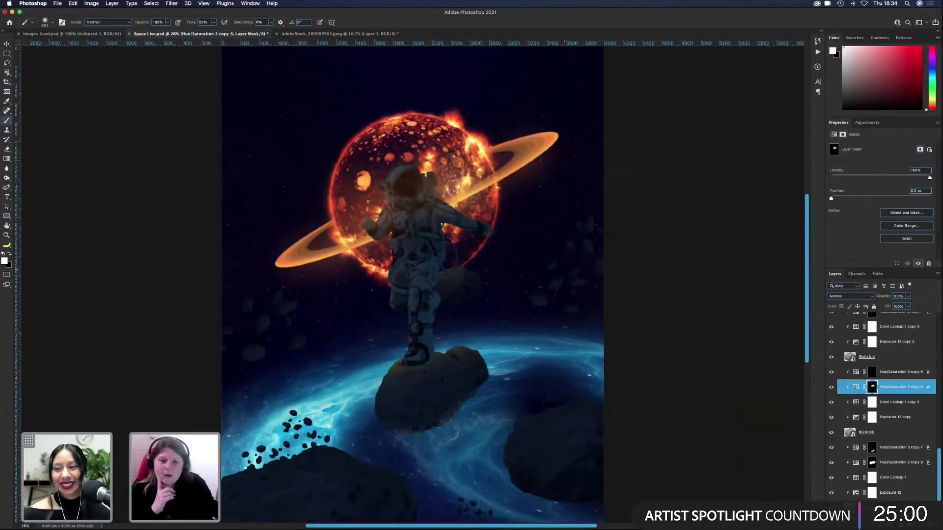
Step: Check the BG Rock's blue Hue/Saturation adjustment and paint white on its mask with a small brush to light the rock's underside
{"action": "left_click", "coordinate": [871, 372]}
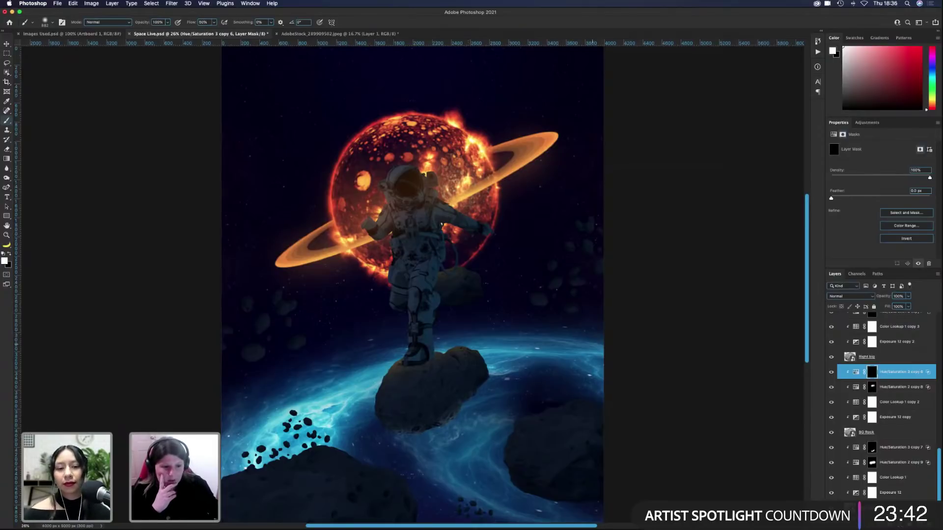
{"action": "left_click", "coordinate": [831, 372]}
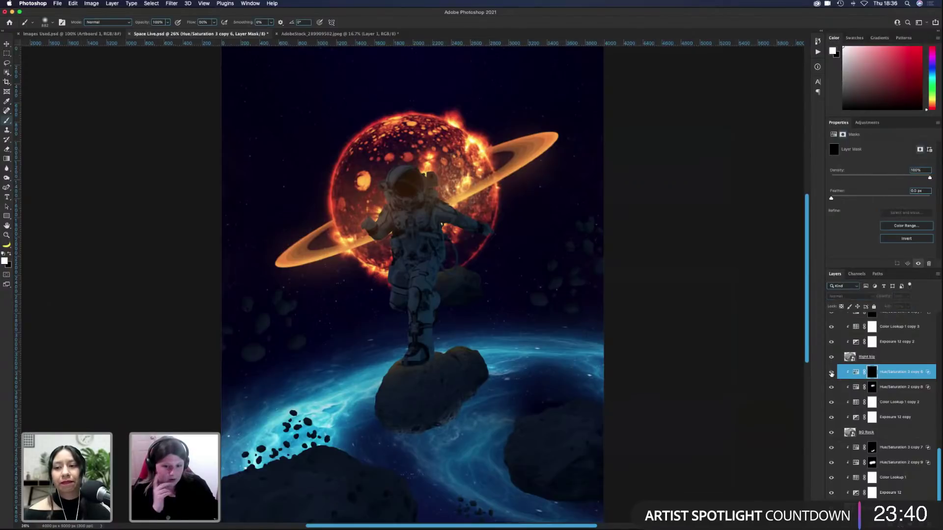
{"action": "left_click", "coordinate": [831, 373]}
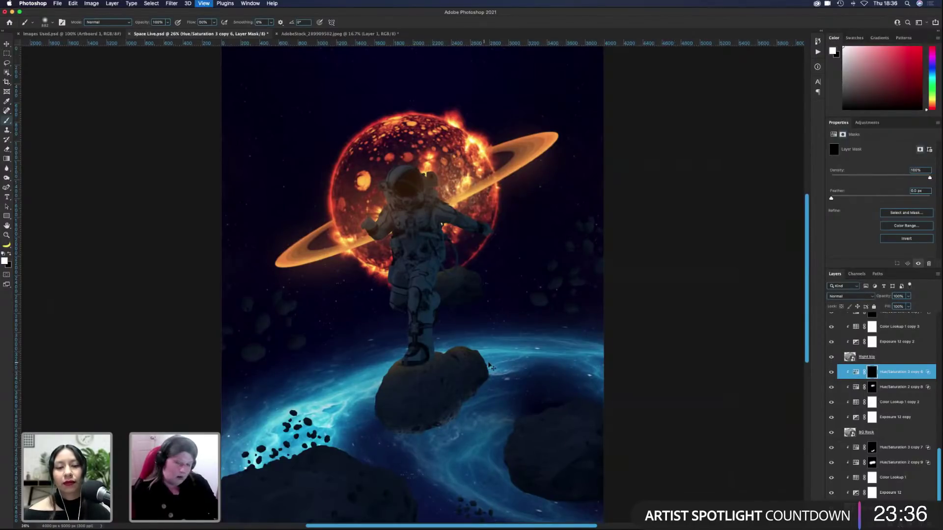
{"action": "key", "text": "super+equal"}
{"action": "key", "text": "super+equal"}
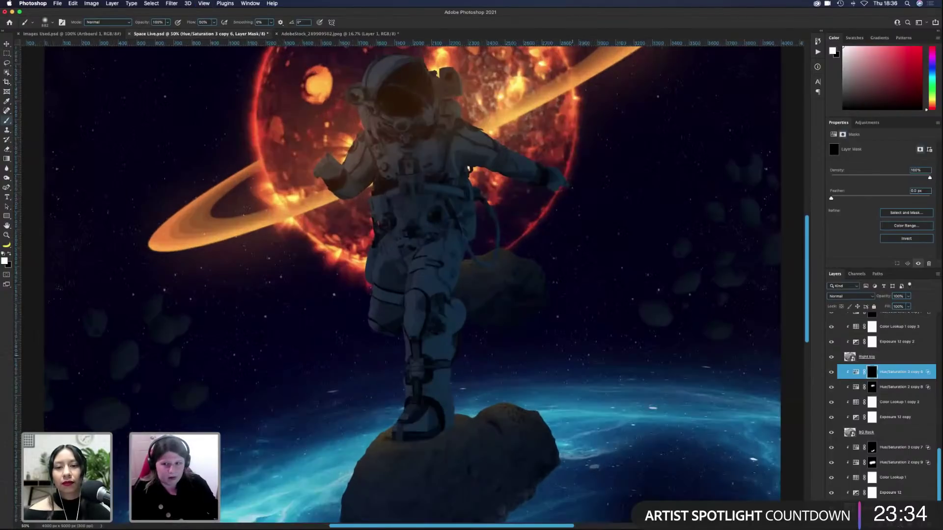
{"action": "scroll", "coordinate": [453, 273], "scroll_direction": "down", "scroll_amount": 3}
{"action": "left_click_drag", "start_coordinate": [448, 305], "coordinate": [432, 305]}
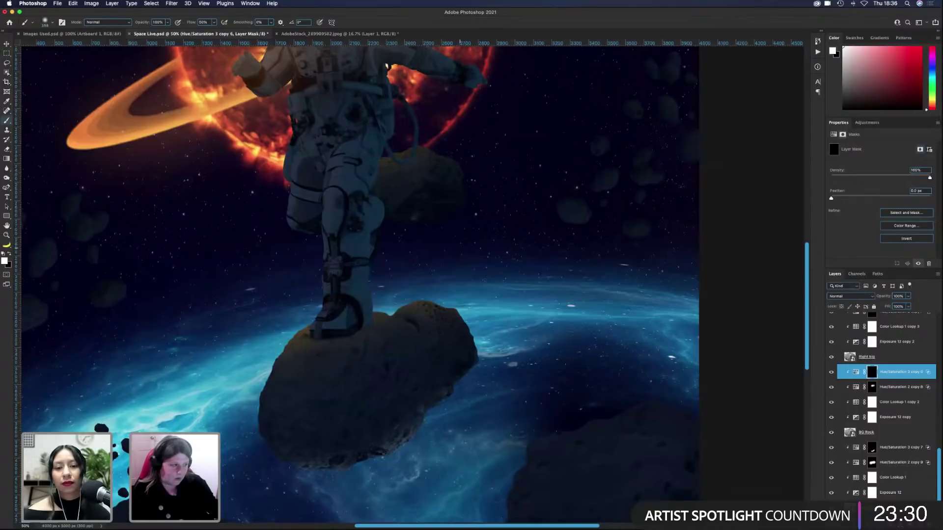
{"action": "left_click_drag", "start_coordinate": [460, 305], "coordinate": [472, 305]}
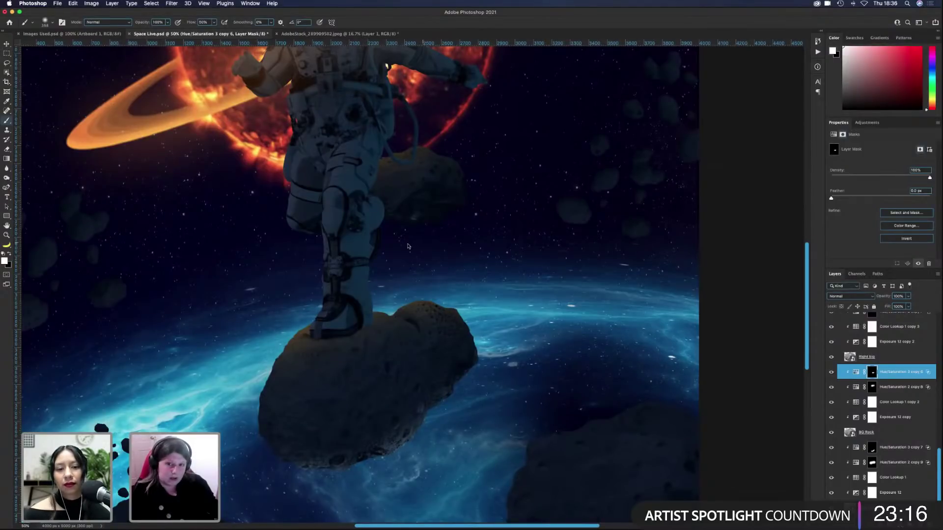
Step: Swap to black and paint on the BG Rock's blue Hue/Saturation mask to trim excess light from the rock's middle
{"action": "left_click_drag", "start_coordinate": [415, 244], "coordinate": [395, 244]}
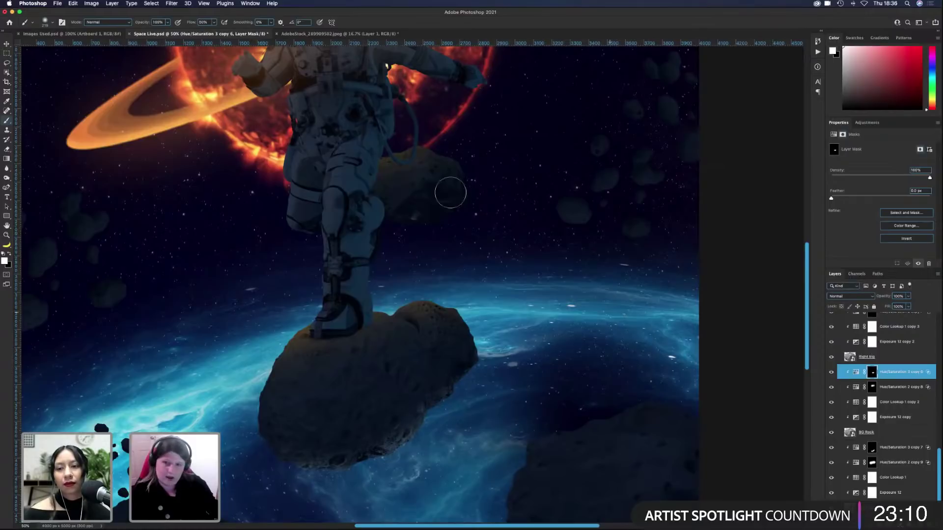
{"action": "key", "text": "x"}
{"action": "mouse_move", "coordinate": [425, 188]}
{"action": "left_mouse_down"}
{"action": "mouse_move", "coordinate": [415, 190]}
{"action": "mouse_move", "coordinate": [421, 204]}
{"action": "left_mouse_up"}
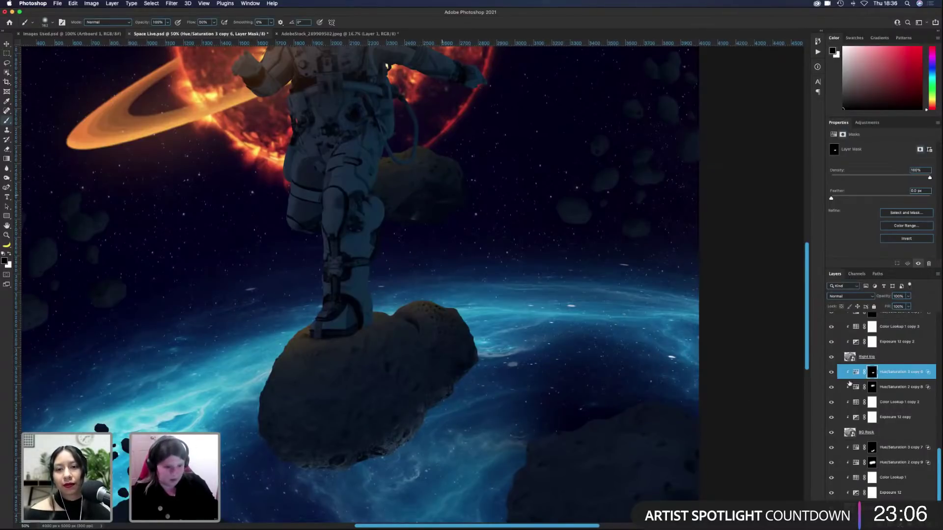
Step: Set the BG Rock's Exposure adjustment to an exposure of -3.10 and a gamma correction of 1.14
{"action": "left_click", "coordinate": [894, 417]}
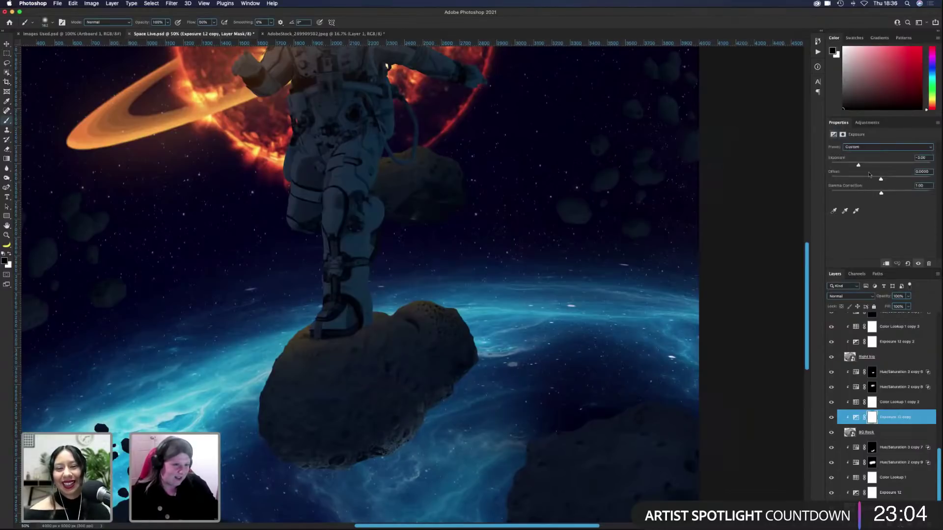
{"action": "left_click_drag", "start_coordinate": [879, 193], "coordinate": [858, 166]}
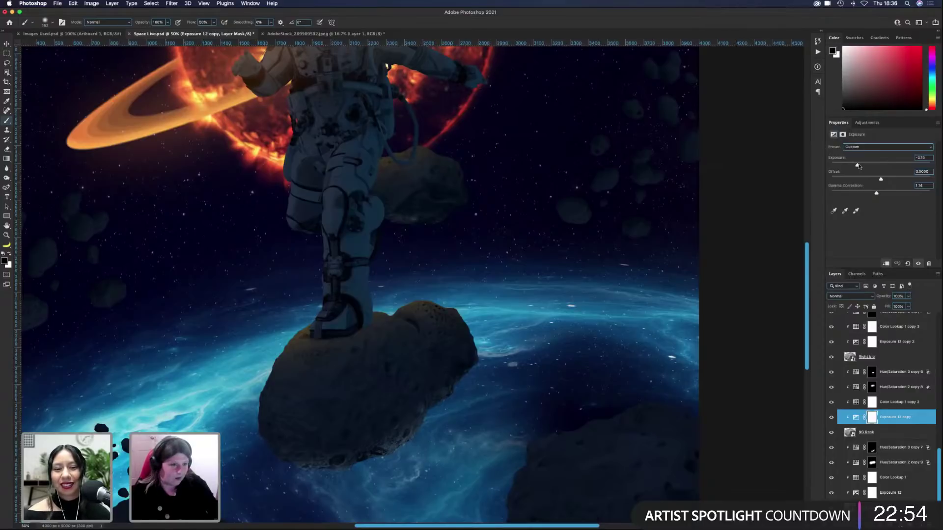
Step: Paint black on the BG Rock's blue Hue/Saturation mask to soften the light on the rock behind the astronaut
{"action": "left_click", "coordinate": [836, 372]}
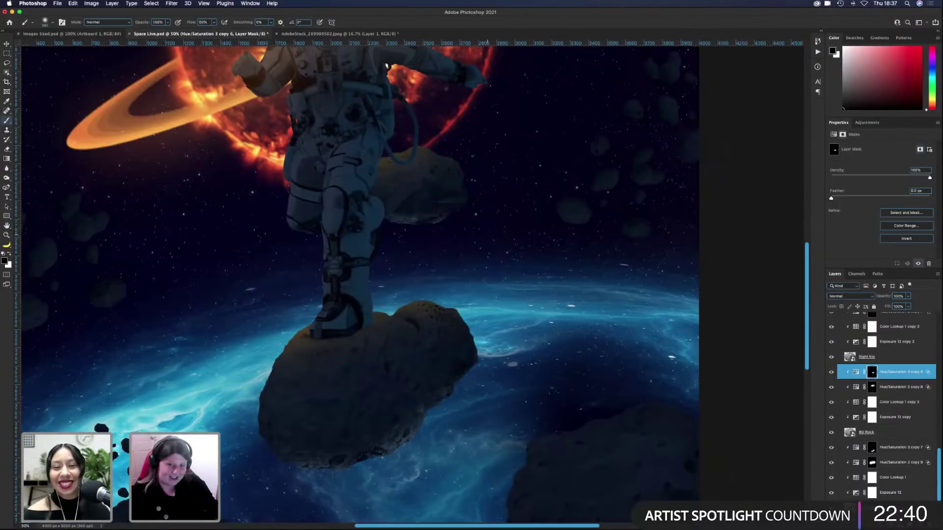
{"action": "key", "text": "x"}
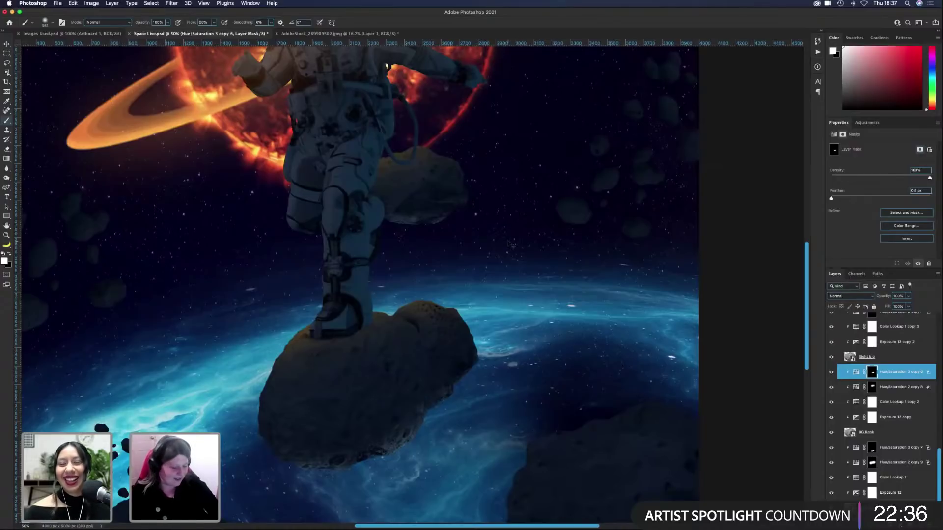
{"action": "key", "text": "super+0"}
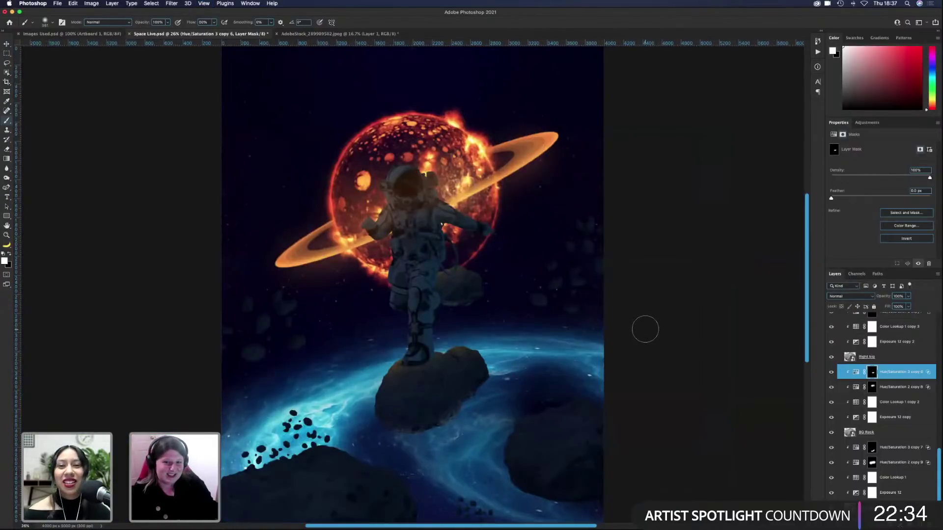
{"action": "key", "text": "x"}
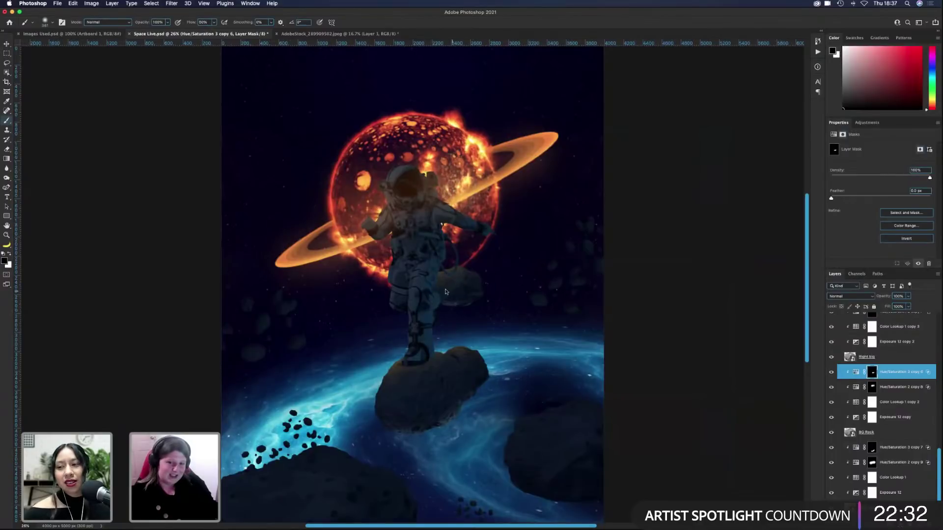
{"action": "left_click_drag", "start_coordinate": [446, 291], "coordinate": [442, 289]}
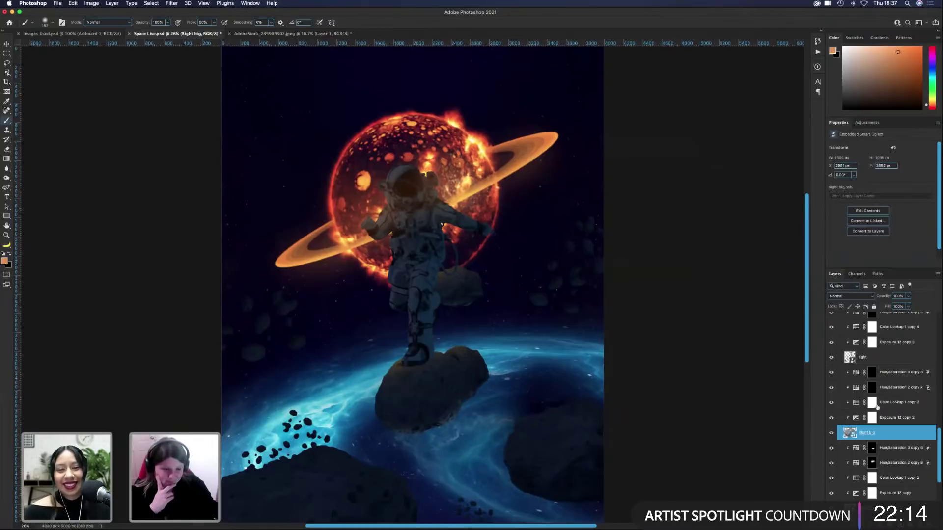
Step: Paint white with a large soft brush on the Right big rock's orange Hue/Saturation mask to warm its upper edge
{"action": "left_click", "coordinate": [871, 387]}
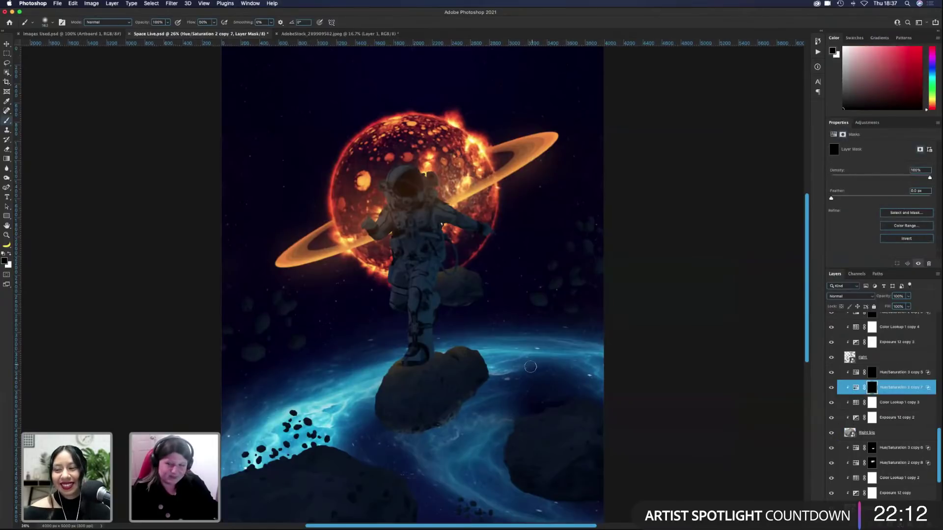
{"action": "left_click_drag", "start_coordinate": [530, 367], "coordinate": [589, 361]}
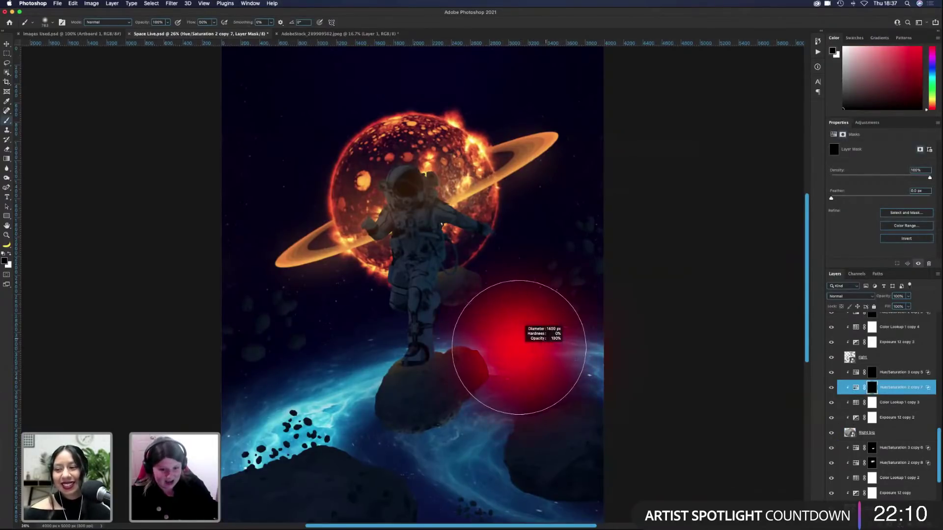
{"action": "left_click_drag", "start_coordinate": [519, 348], "coordinate": [520, 346]}
{"action": "key", "text": "x"}
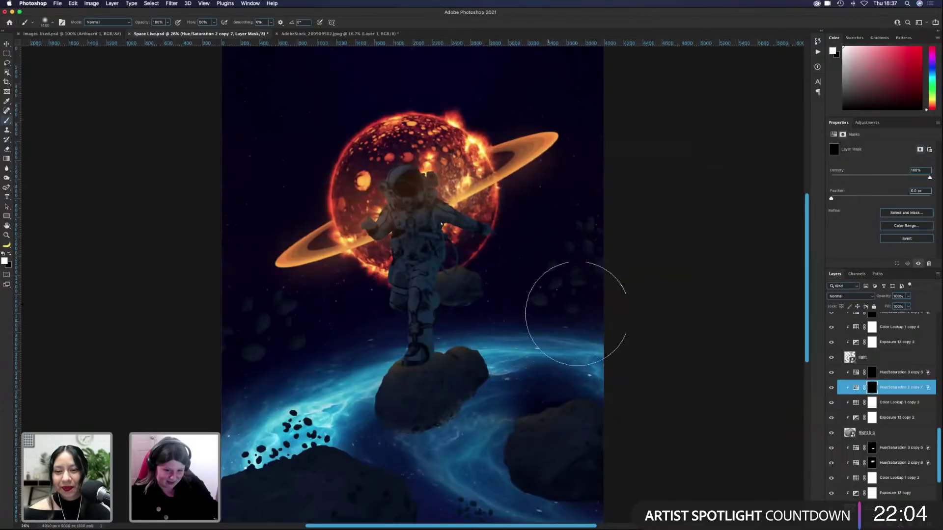
{"action": "left_click_drag", "start_coordinate": [606, 316], "coordinate": [495, 338]}
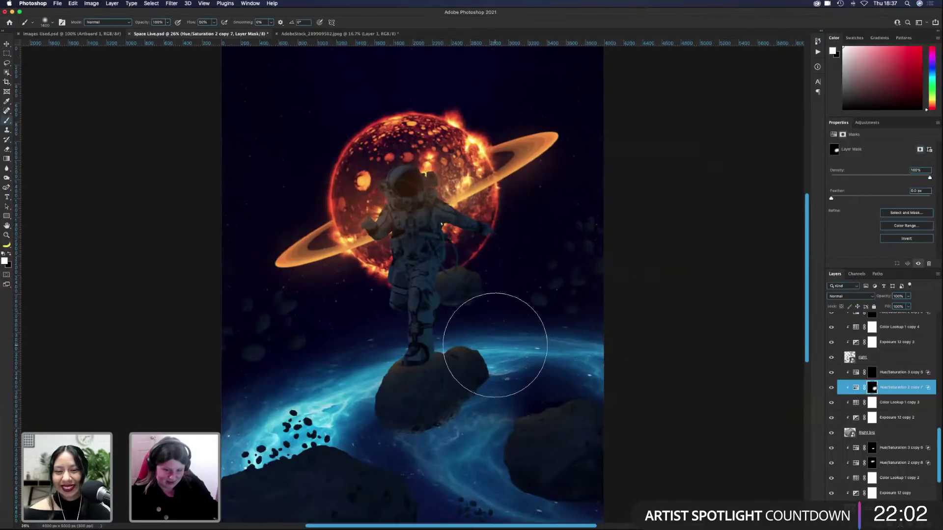
Step: Paint white with a smaller brush on the Right big rock's blue Hue/Saturation mask to light its underside
{"action": "left_click", "coordinate": [875, 372]}
{"action": "key", "text": "super+0"}
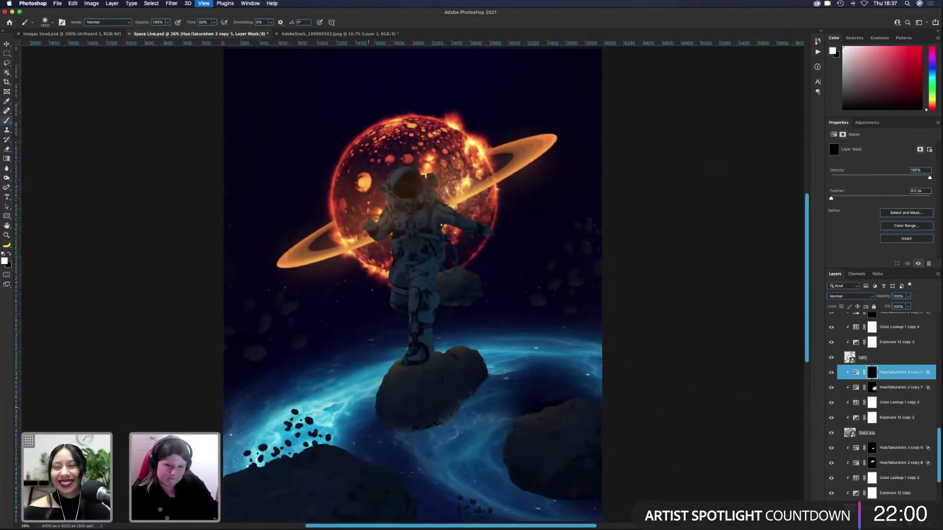
{"action": "key", "text": "super+minus"}
{"action": "key", "text": "super+minus"}
{"action": "right_click", "coordinate": [442, 438]}
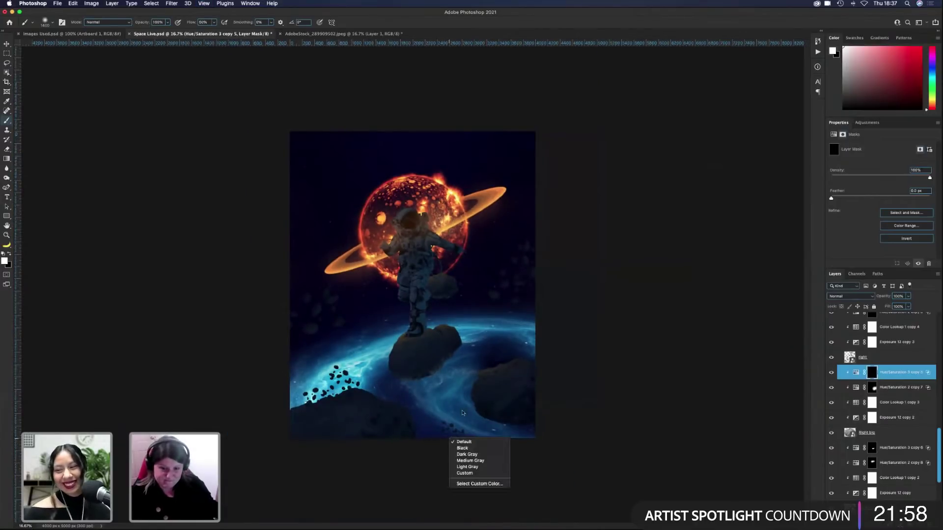
{"action": "left_click", "coordinate": [461, 412]}
{"action": "left_click_drag", "start_coordinate": [457, 407], "coordinate": [442, 407]}
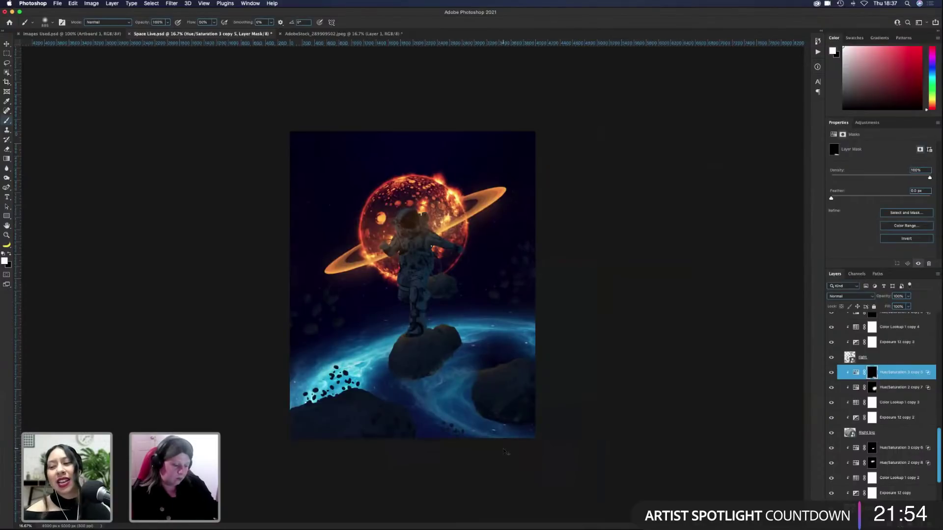
Step: Set the Right big rock's Exposure adjustment to an exposure of -3.20 and a gamma correction of 1.11
{"action": "key", "text": "super+equal"}
{"action": "key", "text": "super+equal"}
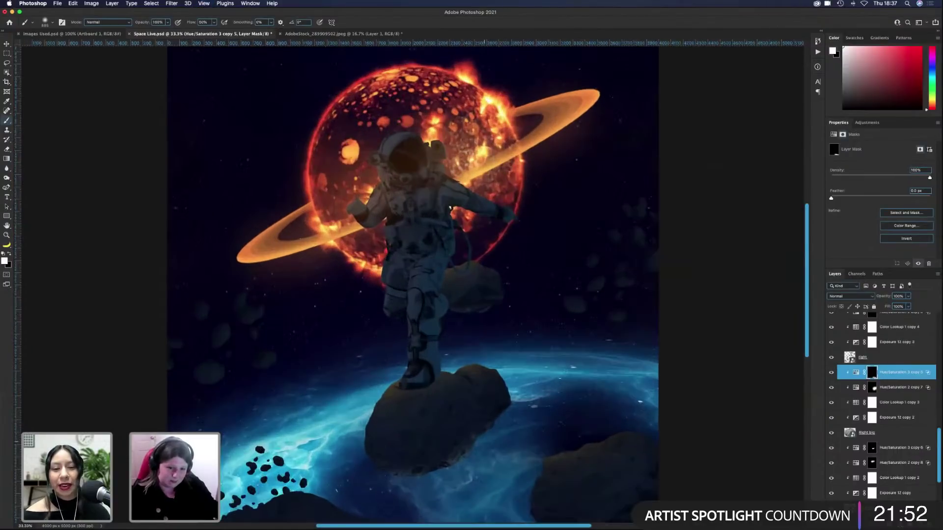
{"action": "scroll", "coordinate": [412, 285], "scroll_direction": "down", "scroll_amount": 8}
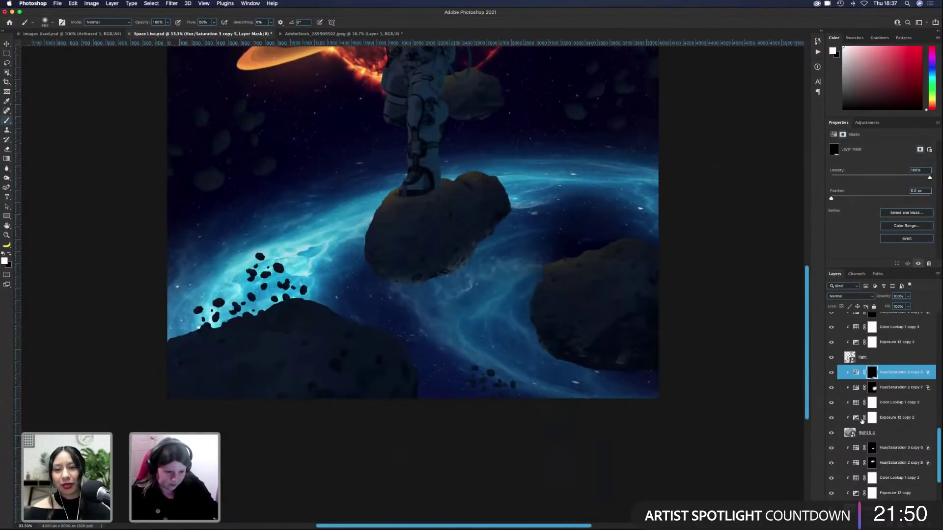
{"action": "left_click", "coordinate": [863, 422]}
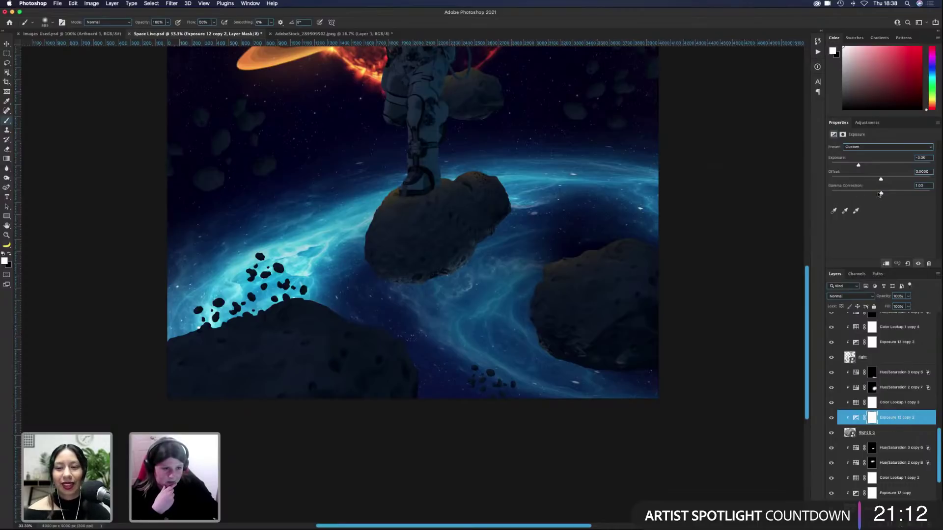
{"action": "left_click_drag", "start_coordinate": [880, 193], "coordinate": [877, 193]}
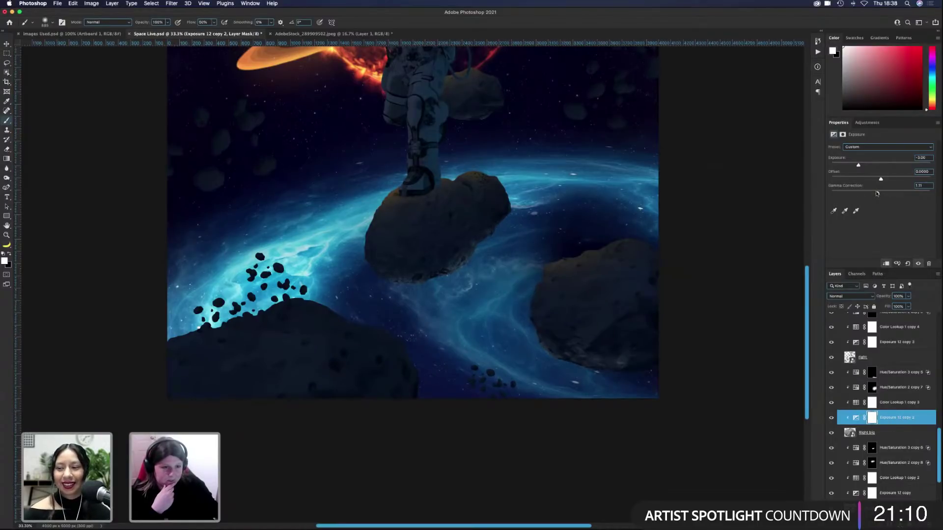
{"action": "left_click_drag", "start_coordinate": [858, 165], "coordinate": [857, 167]}
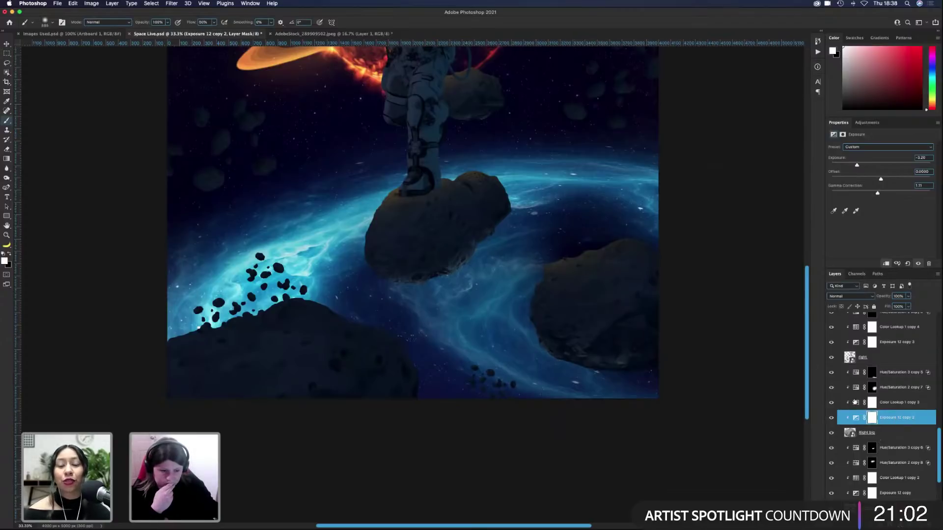
Step: Find the Near Cam rock's adjustments and paint white with a very large soft brush on its orange Hue/Saturation mask to warm its top
{"action": "key", "text": "super+2"}
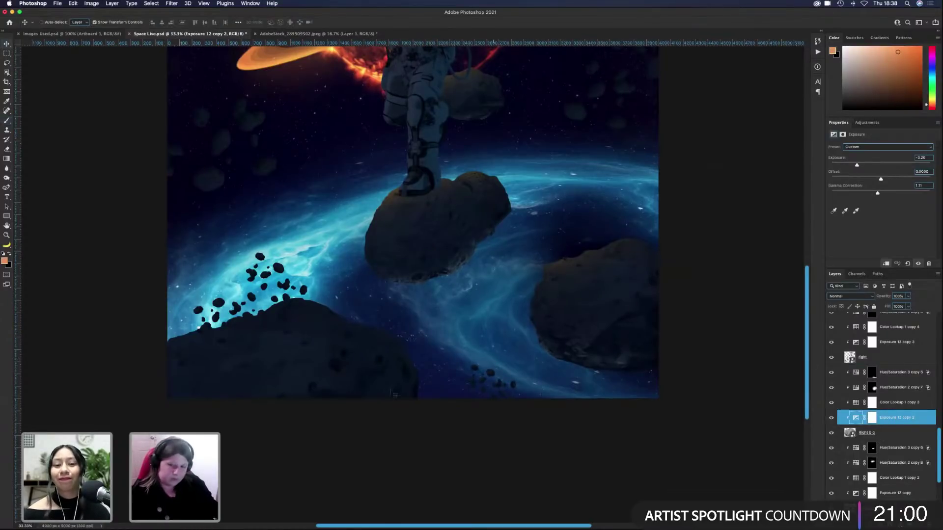
{"action": "key", "text": "v"}
{"action": "left_click", "coordinate": [314, 374]}
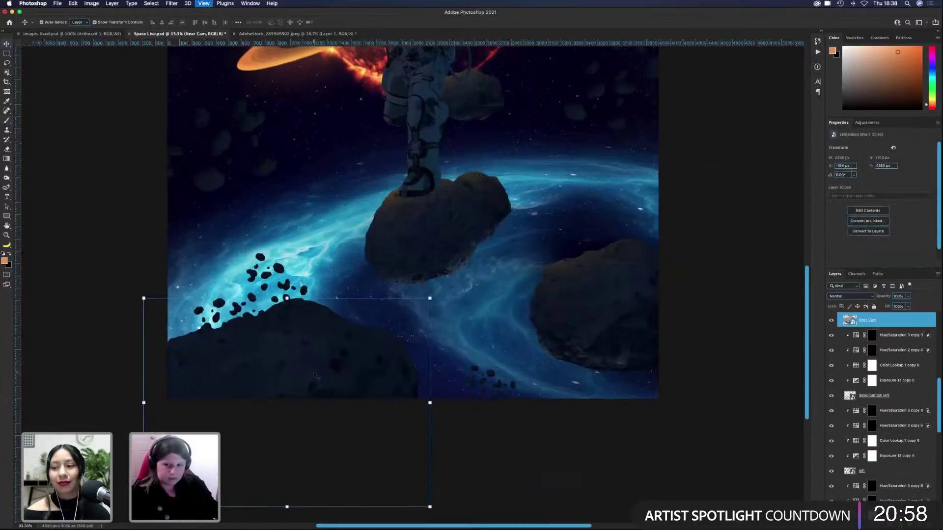
{"action": "scroll", "coordinate": [769, 328], "scroll_direction": "down", "scroll_amount": 3}
{"action": "scroll", "coordinate": [844, 327], "scroll_direction": "up", "scroll_amount": 5}
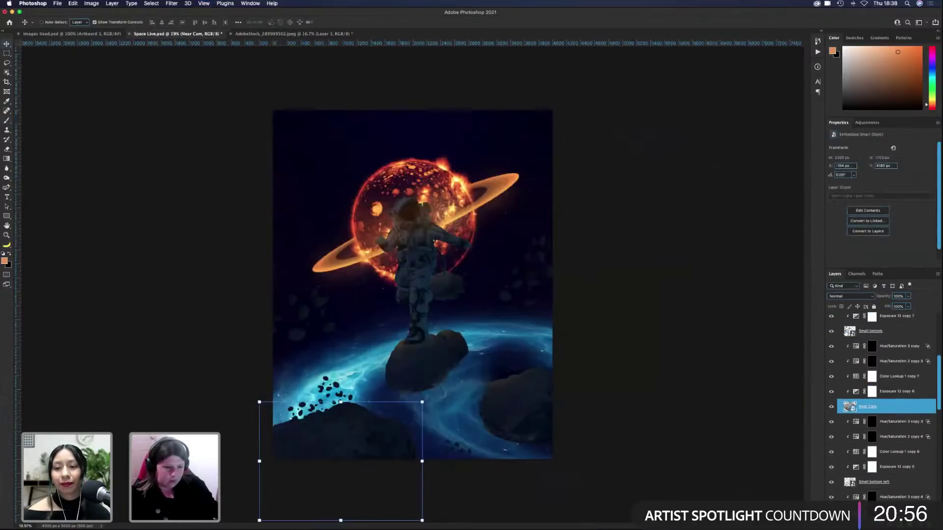
{"action": "left_click", "coordinate": [872, 347]}
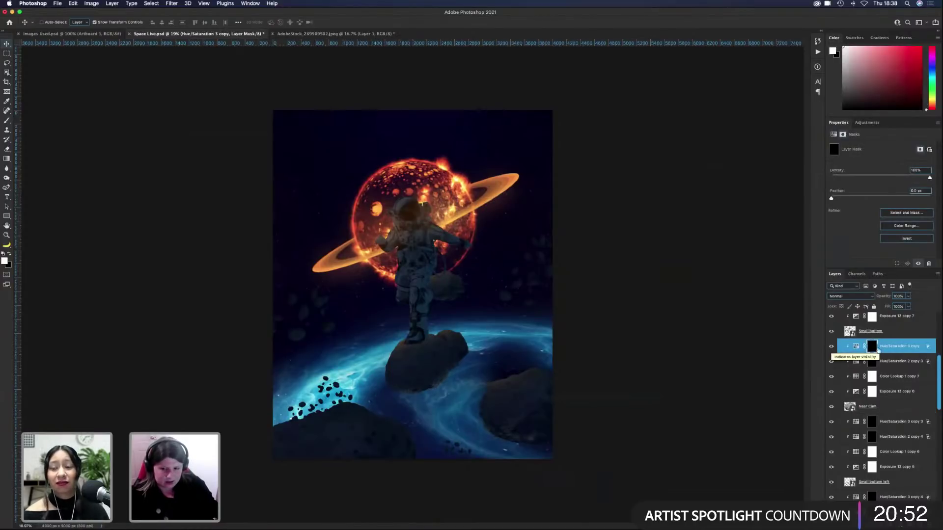
{"action": "key", "text": "b"}
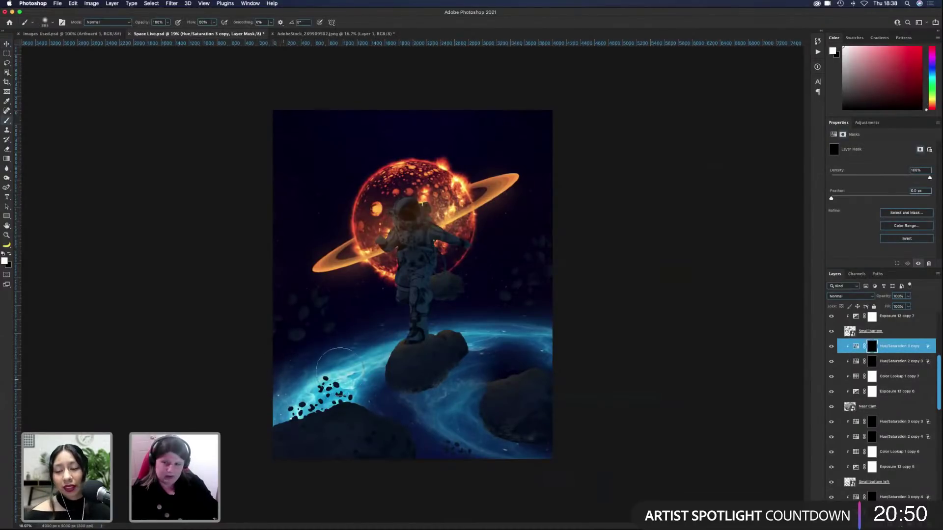
{"action": "mouse_move", "coordinate": [332, 354]}
{"action": "left_mouse_down"}
{"action": "mouse_move", "coordinate": [366, 353]}
{"action": "mouse_move", "coordinate": [343, 354]}
{"action": "left_mouse_up"}
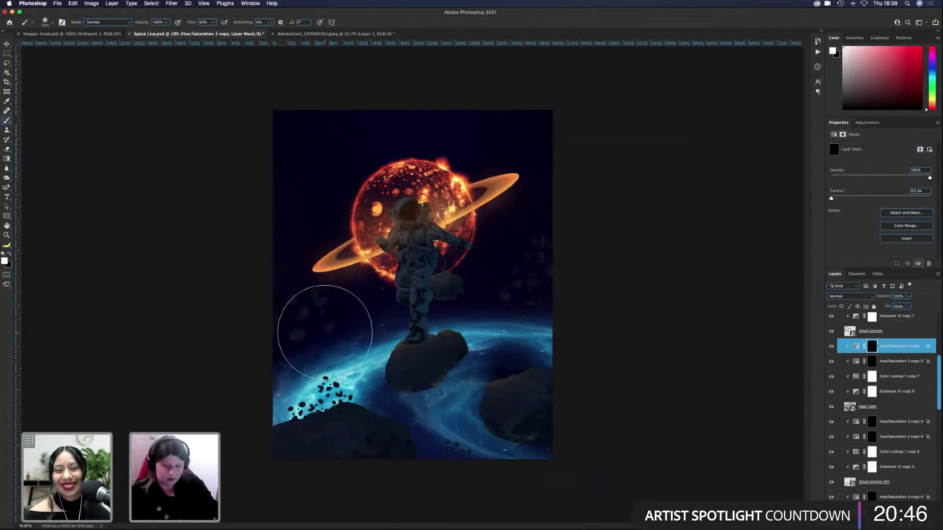
{"action": "left_click", "coordinate": [873, 365]}
{"action": "mouse_move", "coordinate": [358, 284]}
{"action": "left_mouse_down"}
{"action": "mouse_move", "coordinate": [467, 318]}
{"action": "mouse_move", "coordinate": [484, 361]}
{"action": "left_mouse_up"}
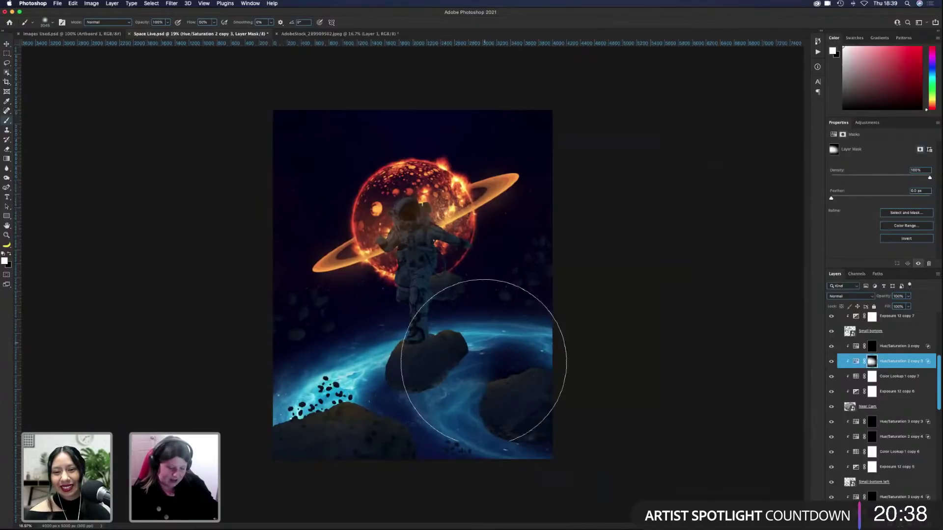
Step: Swap to black at 30% brush opacity and paint on the Near Cam rock's orange Hue/Saturation mask to reduce the glow on its lower part
{"action": "key", "text": "x"}
{"action": "key", "text": "3"}
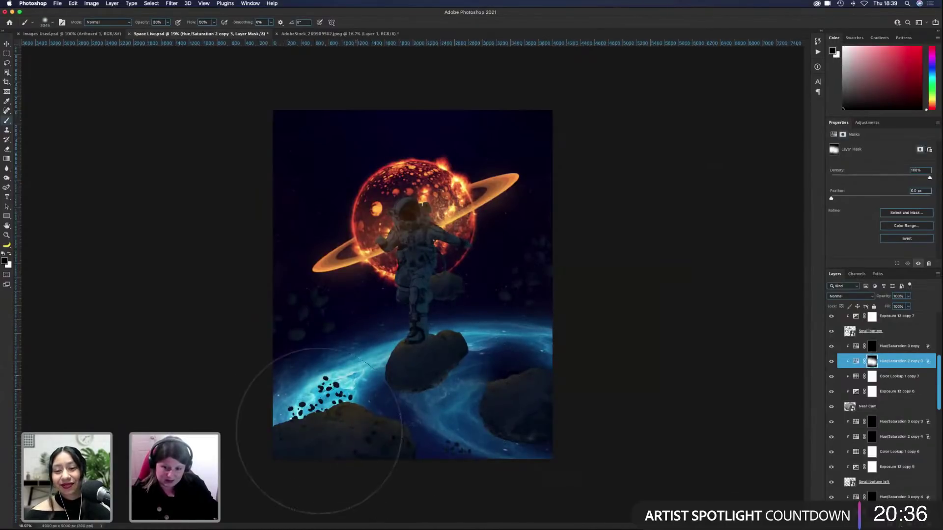
{"action": "mouse_move", "coordinate": [319, 431]}
{"action": "left_mouse_down"}
{"action": "mouse_move", "coordinate": [356, 426]}
{"action": "mouse_move", "coordinate": [377, 403]}
{"action": "mouse_move", "coordinate": [319, 420]}
{"action": "mouse_move", "coordinate": [400, 404]}
{"action": "mouse_move", "coordinate": [415, 390]}
{"action": "mouse_move", "coordinate": [441, 412]}
{"action": "left_mouse_up"}
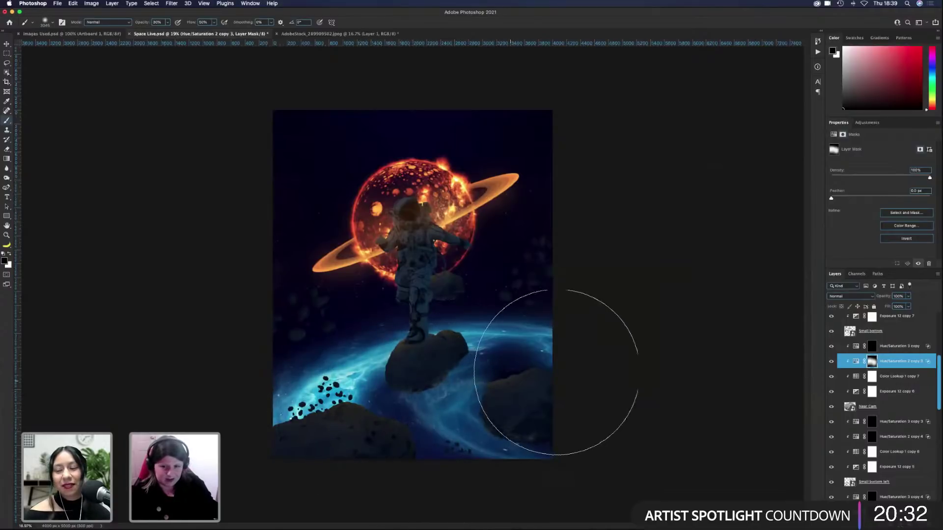
{"action": "left_click_drag", "start_coordinate": [406, 452], "coordinate": [378, 452]}
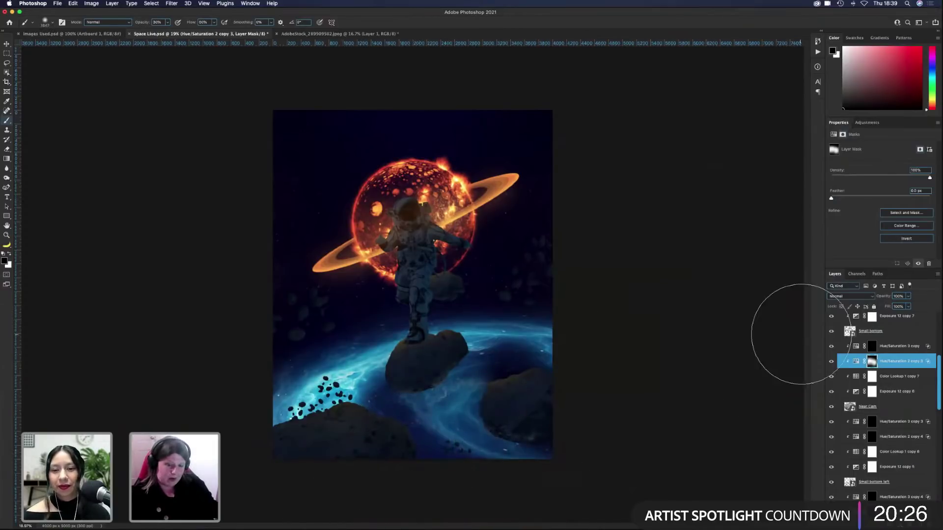
Step: Darken the Near Cam rock by setting its Exposure adjustment to -3.84
{"action": "left_click", "coordinate": [909, 395]}
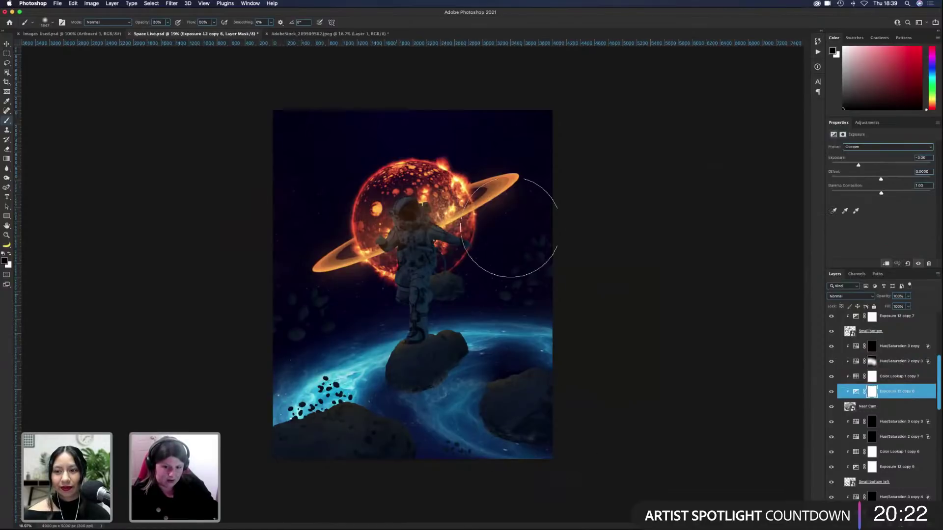
{"action": "left_click_drag", "start_coordinate": [856, 166], "coordinate": [855, 166]}
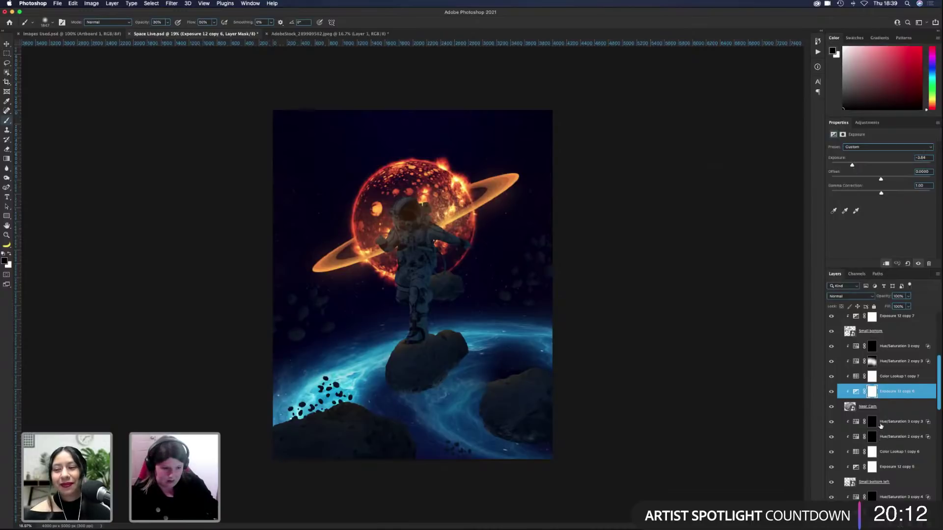
Step: Check the Small bottom asteroids' Exposure adjustment by switching its visibility off and on
{"action": "scroll", "coordinate": [885, 443], "scroll_direction": "up", "scroll_amount": 3}
{"action": "scroll", "coordinate": [886, 443], "scroll_direction": "up", "scroll_amount": 1}
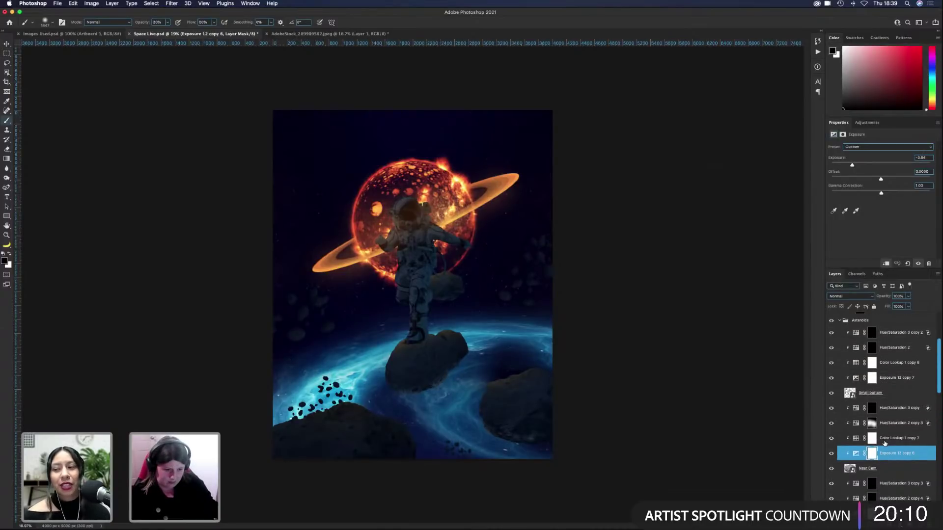
{"action": "left_click", "coordinate": [893, 378]}
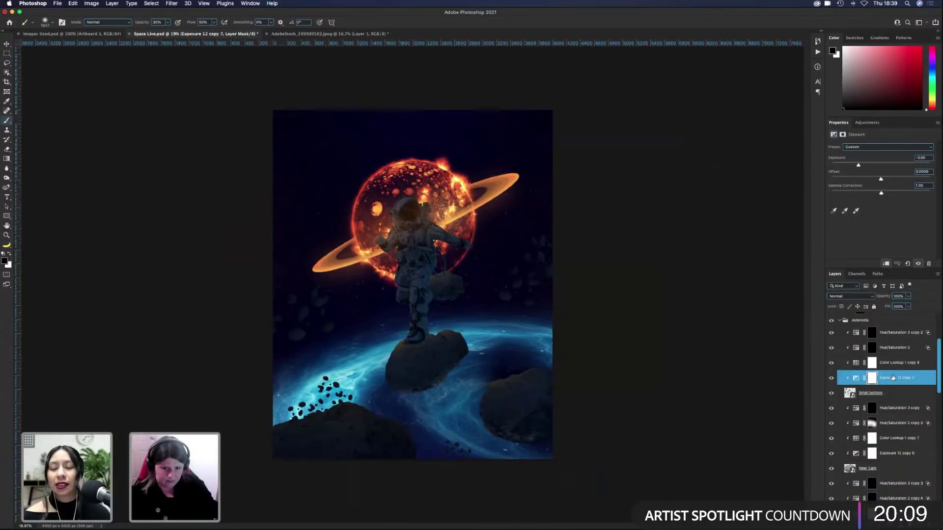
{"action": "left_click", "coordinate": [830, 379]}
{"action": "left_click", "coordinate": [831, 379]}
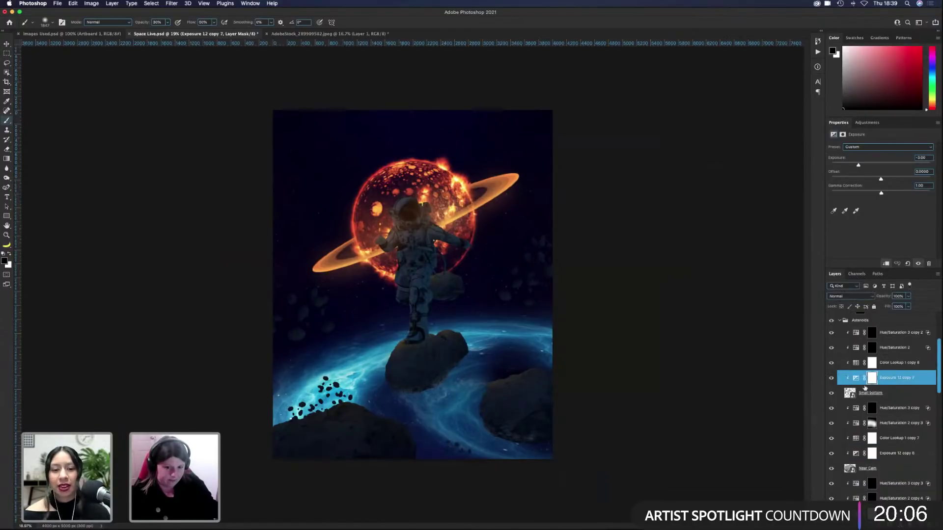
{"action": "scroll", "coordinate": [864, 388], "scroll_direction": "up", "scroll_amount": 3}
{"action": "scroll", "coordinate": [882, 400], "scroll_direction": "down", "scroll_amount": 3}
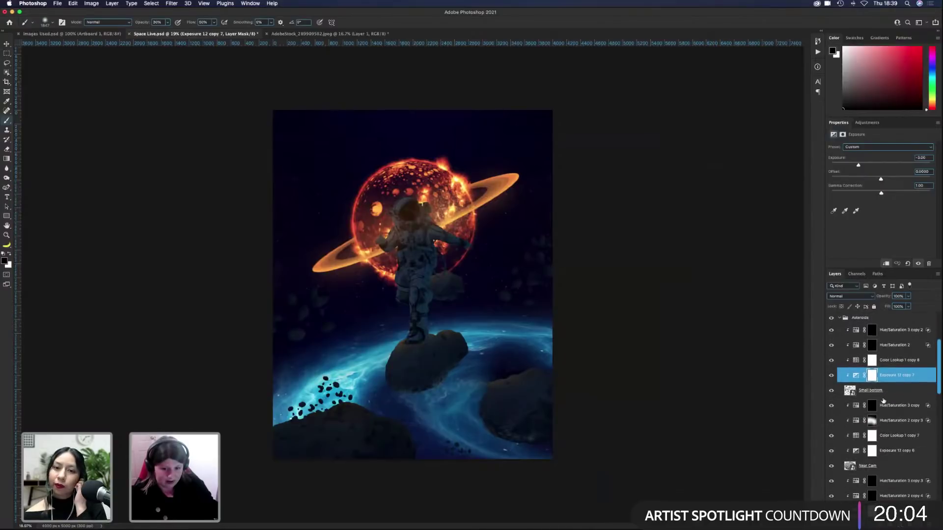
Step: Check the Near Cam rock's Color Lookup adjustment by switching its visibility off and on
{"action": "scroll", "coordinate": [883, 408], "scroll_direction": "down", "scroll_amount": 1}
{"action": "left_click", "coordinate": [832, 426]}
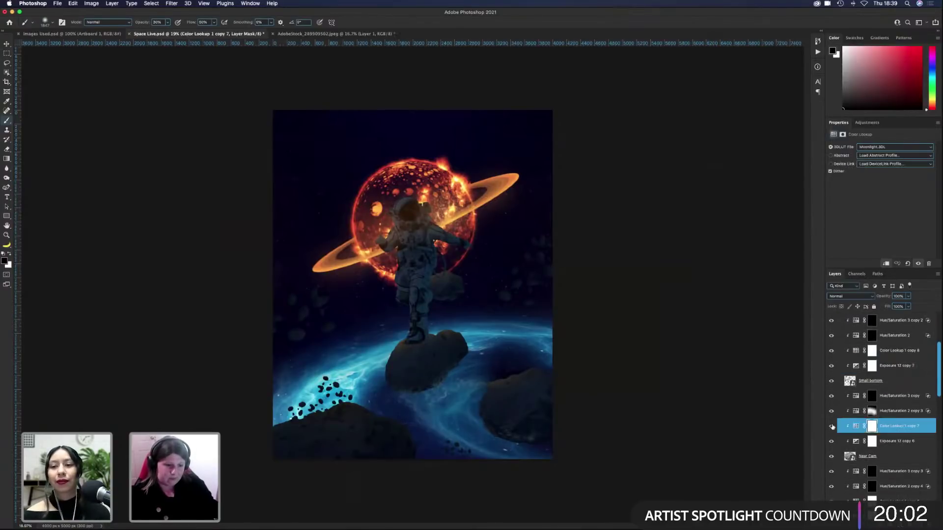
{"action": "left_click", "coordinate": [831, 426]}
{"action": "left_click", "coordinate": [833, 427]}
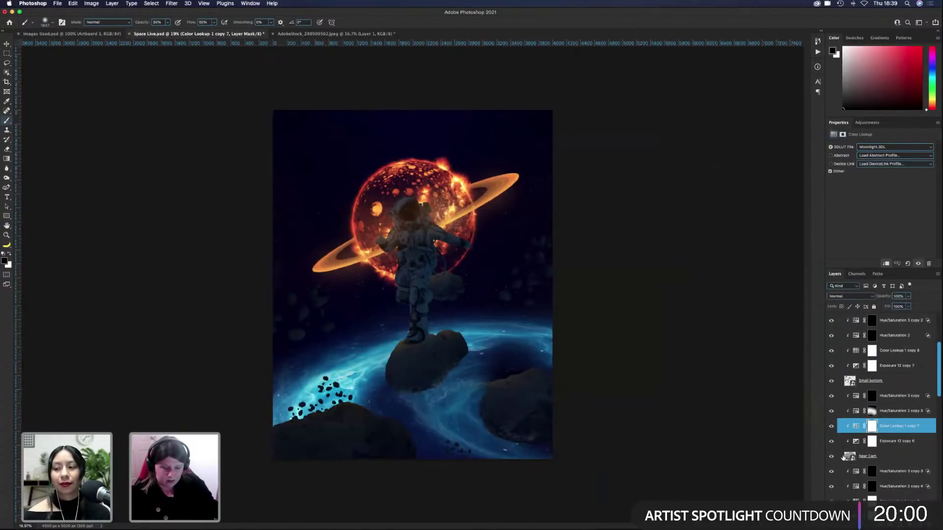
{"action": "scroll", "coordinate": [843, 457], "scroll_direction": "down", "scroll_amount": 3}
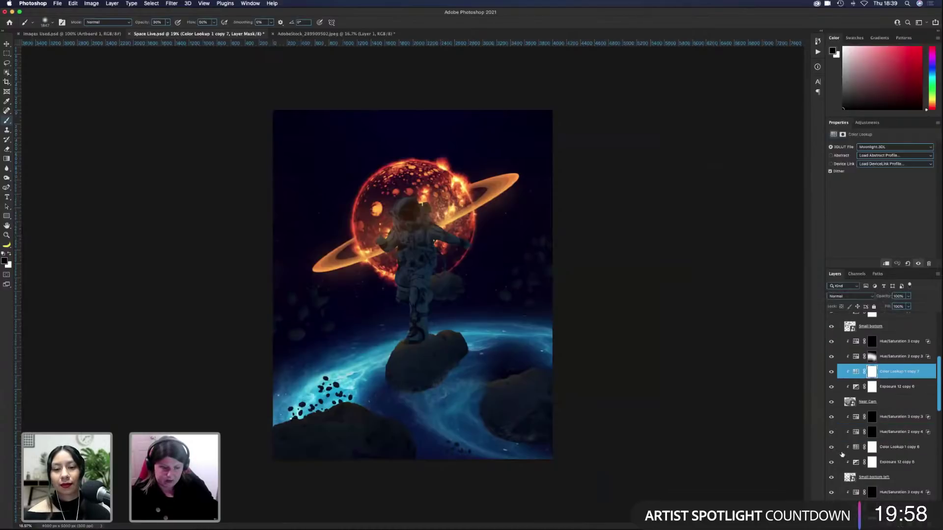
{"action": "scroll", "coordinate": [842, 454], "scroll_direction": "up", "scroll_amount": 3}
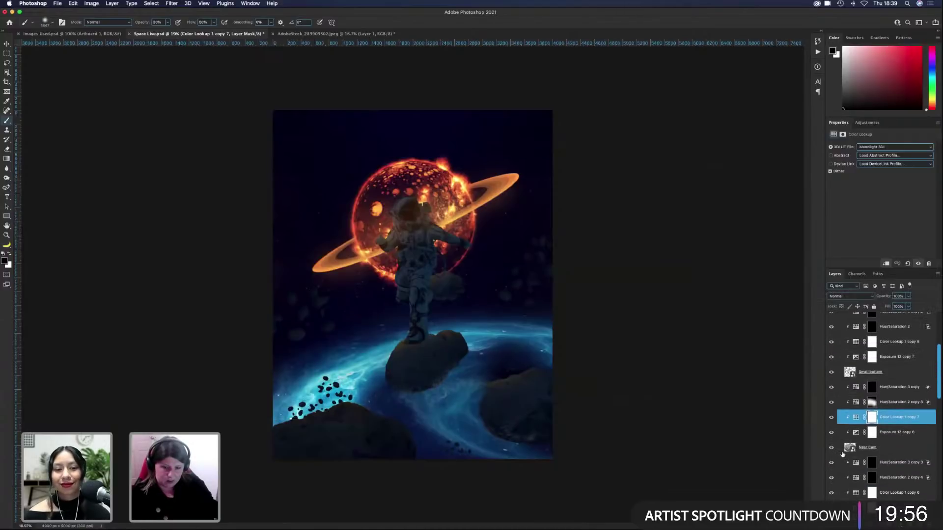
Step: Add a Hue/Saturation adjustment above the top Color Fill layer and set its saturation to -100 to compare the composite's tones in grayscale
{"action": "key", "text": "v"}
{"action": "left_click", "coordinate": [508, 413], "text": "super"}
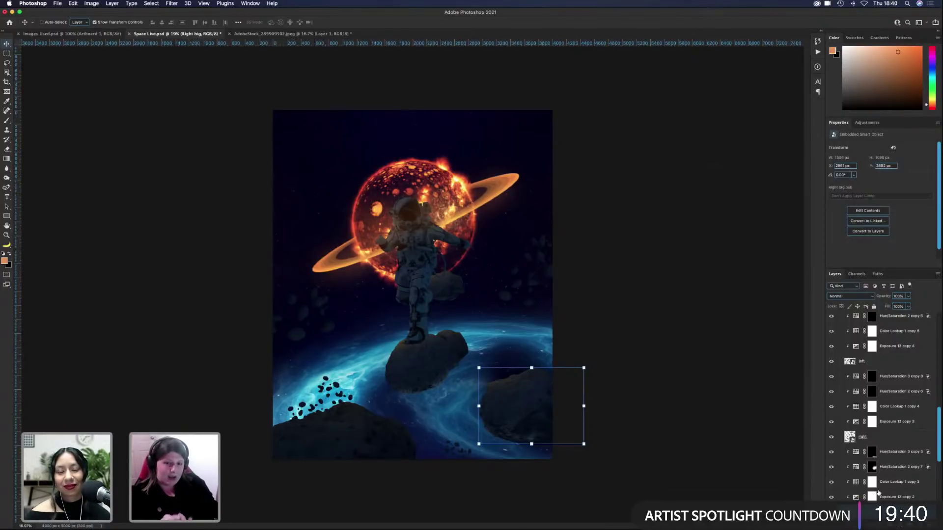
{"action": "scroll", "coordinate": [886, 373], "scroll_direction": "up", "scroll_amount": 10}
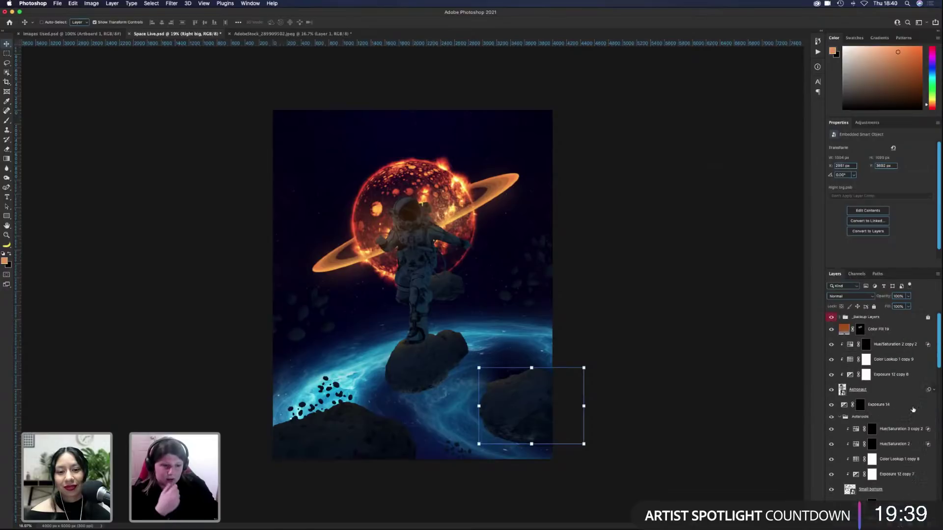
{"action": "left_click", "coordinate": [888, 337]}
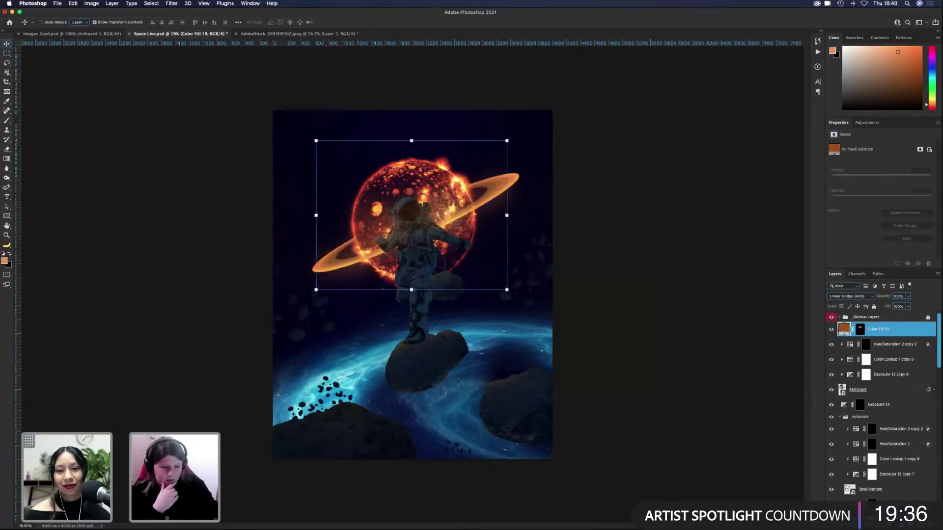
{"action": "left_click", "coordinate": [887, 510]}
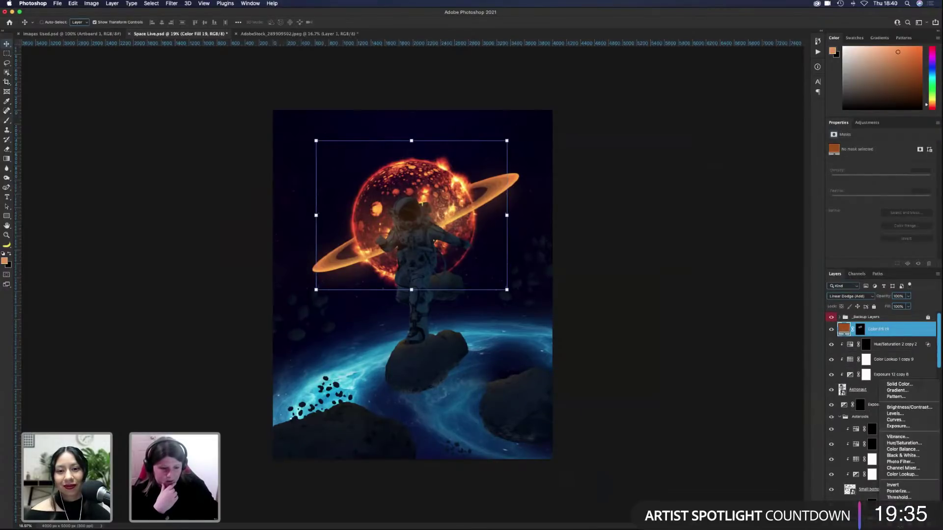
{"action": "left_click", "coordinate": [904, 443]}
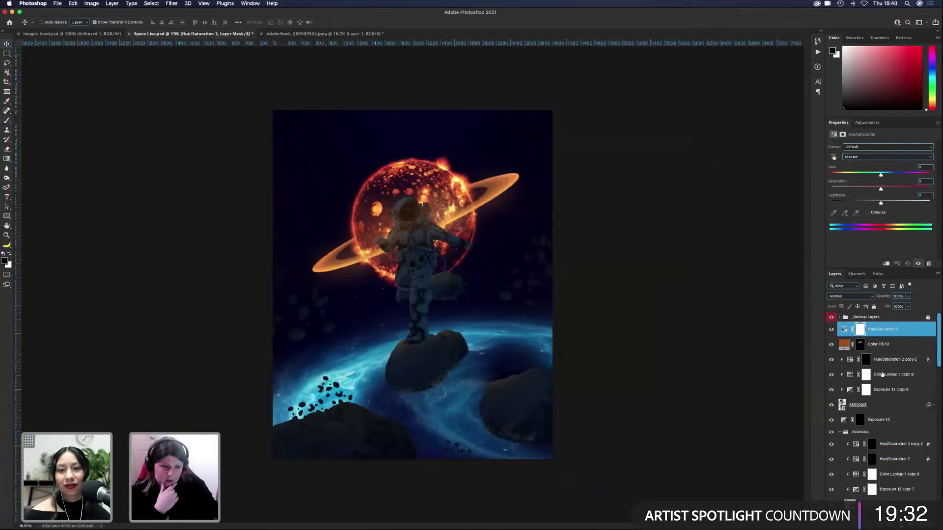
{"action": "left_click_drag", "start_coordinate": [864, 188], "coordinate": [713, 192]}
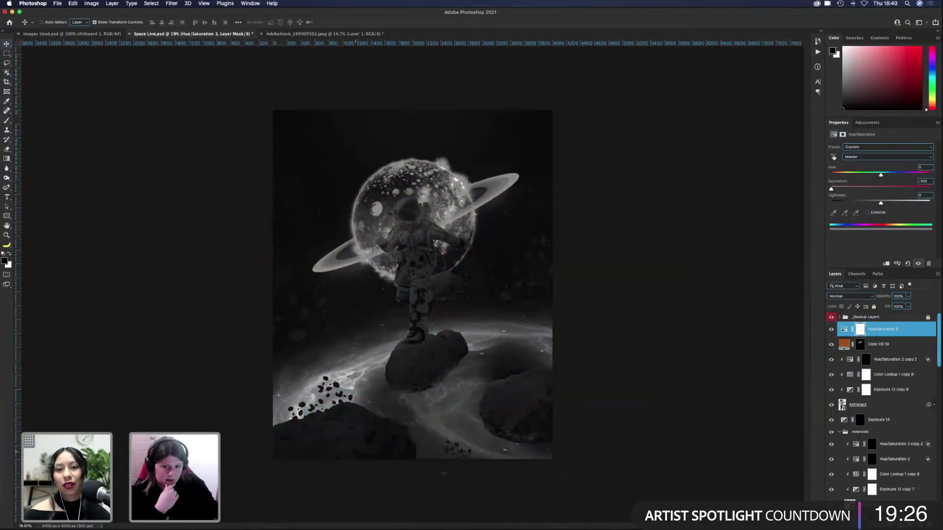
{"action": "key", "text": "super+plus"}
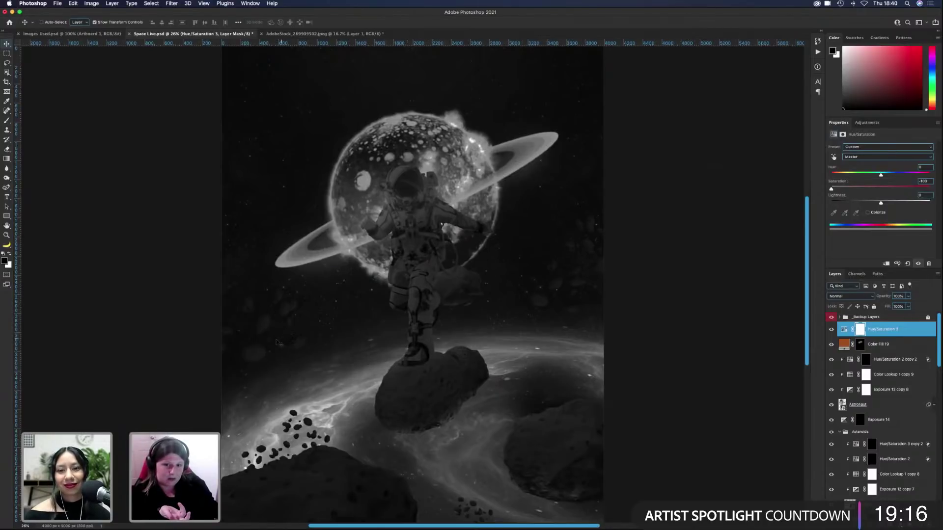
Step: Hide and delete the temporary desaturating Hue/Saturation adjustment
{"action": "left_click", "coordinate": [831, 332]}
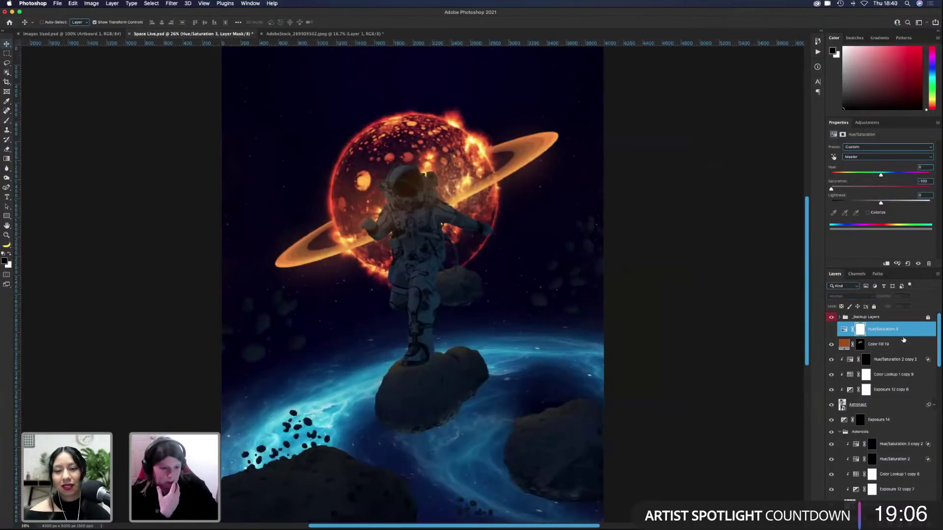
{"action": "key", "text": "BackSpace"}
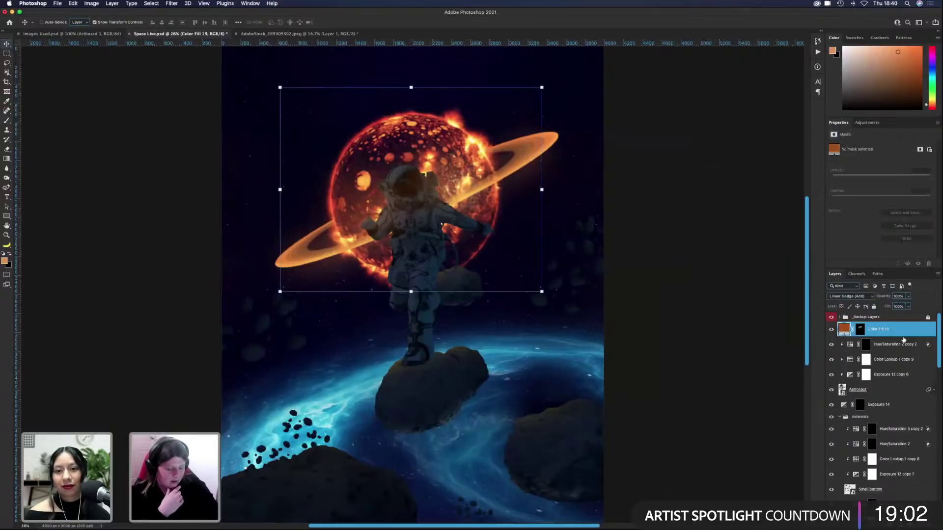
{"action": "key", "text": "super+minus"}
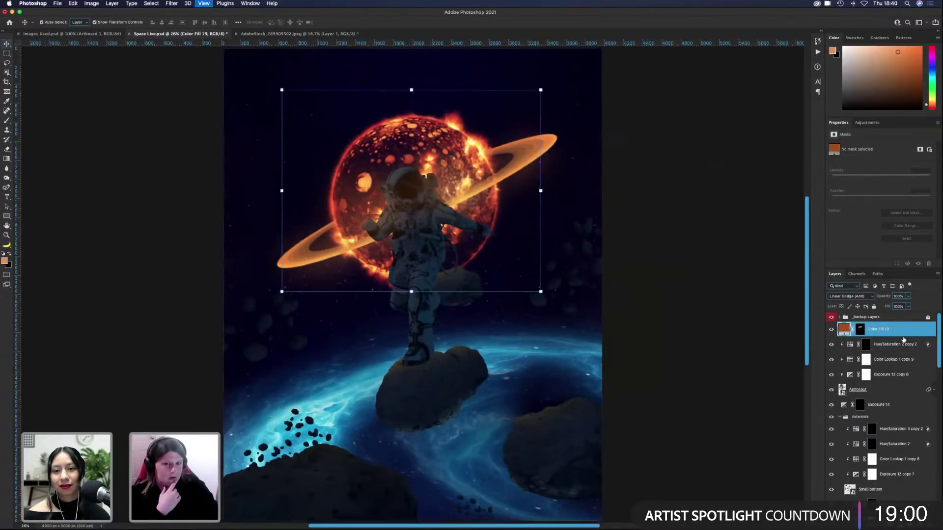
{"action": "key", "text": "super+minus"}
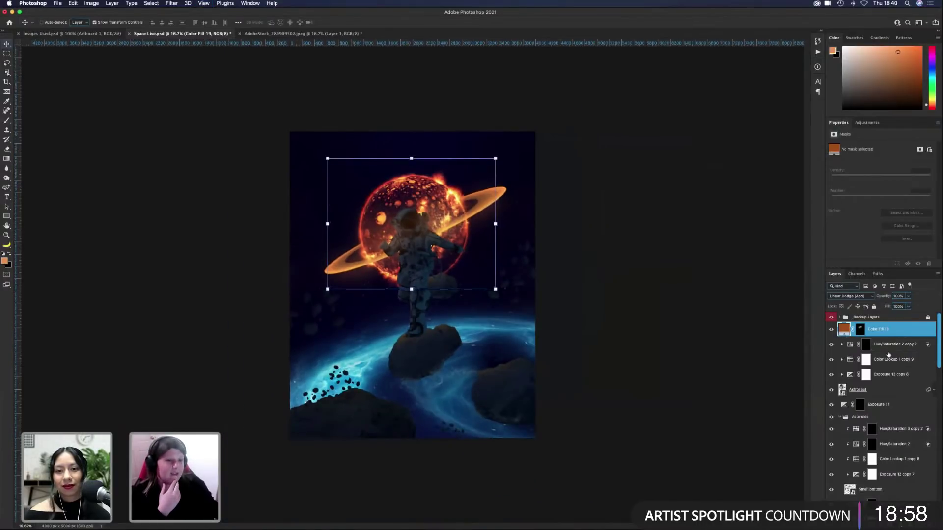
Step: Brighten the Small bottom left asteroids by setting their Exposure adjustment to -0.62
{"action": "scroll", "coordinate": [863, 419], "scroll_direction": "down", "scroll_amount": 10}
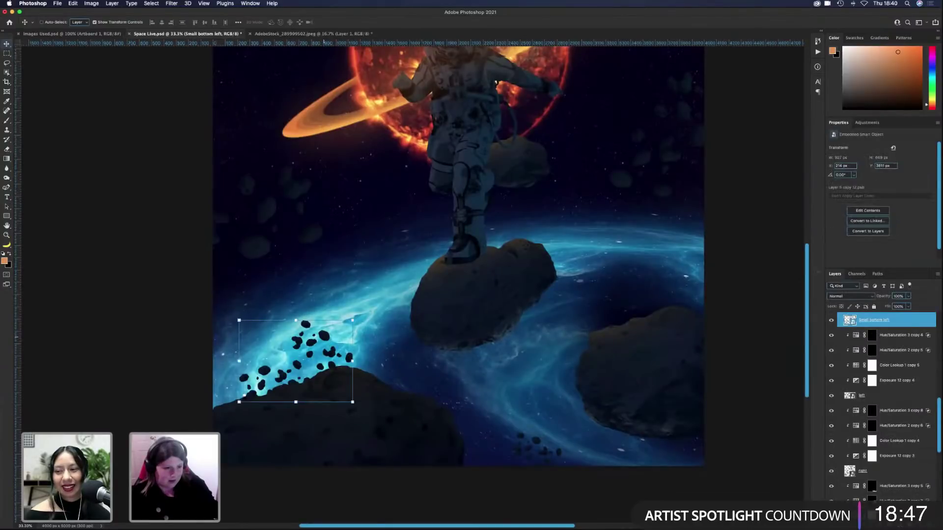
{"action": "scroll", "coordinate": [869, 419], "scroll_direction": "up", "scroll_amount": 5}
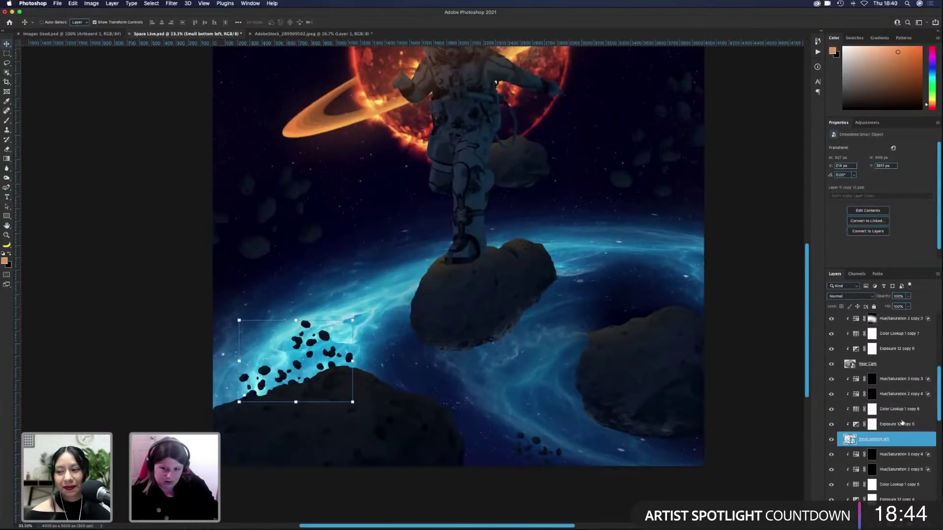
{"action": "left_click", "coordinate": [902, 422]}
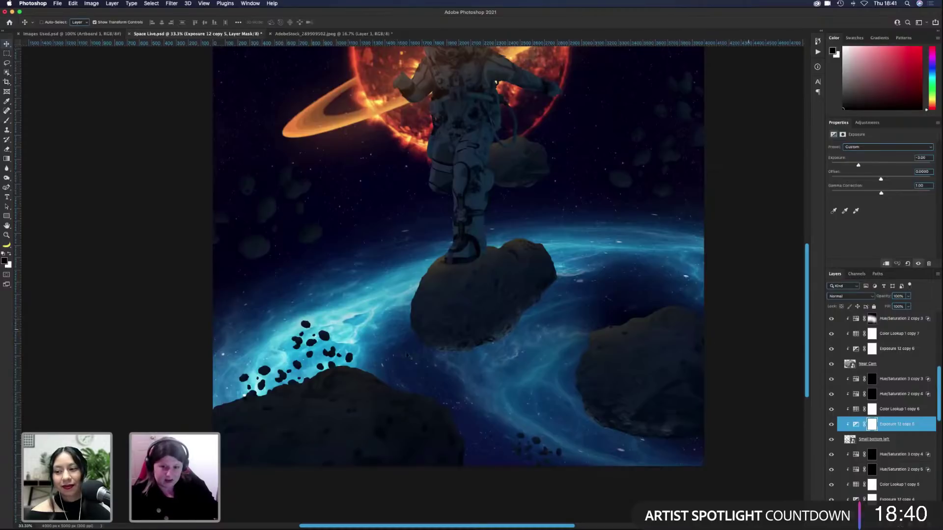
{"action": "scroll", "coordinate": [563, 290], "scroll_direction": "right", "scroll_amount": 2}
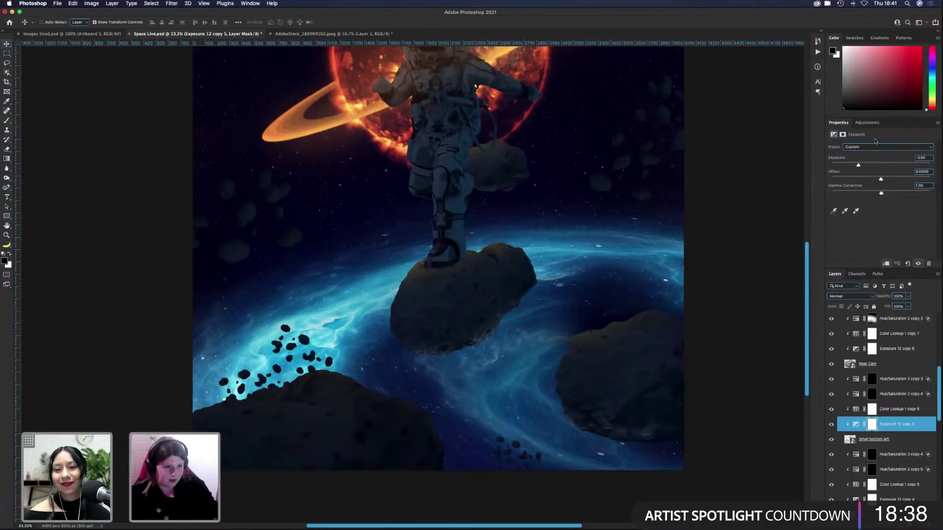
{"action": "left_click_drag", "start_coordinate": [866, 166], "coordinate": [868, 166]}
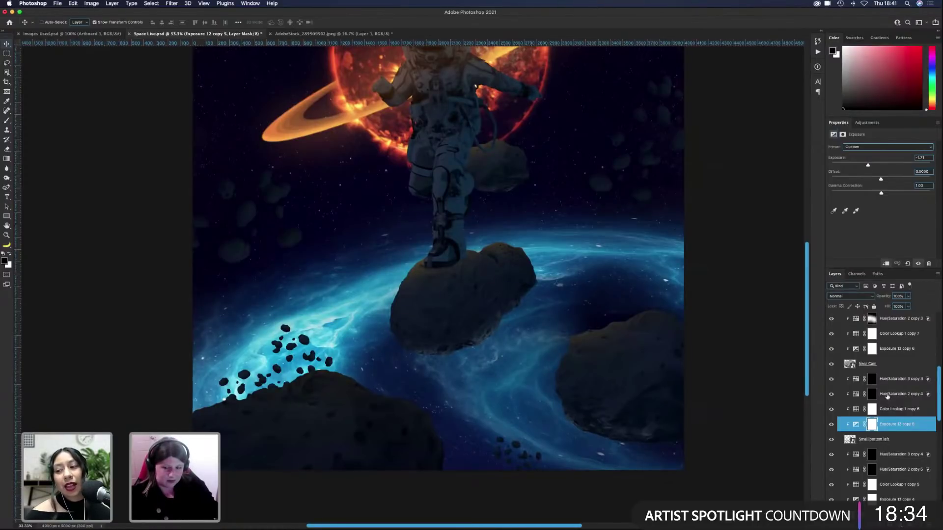
{"action": "left_click", "coordinate": [876, 166]}
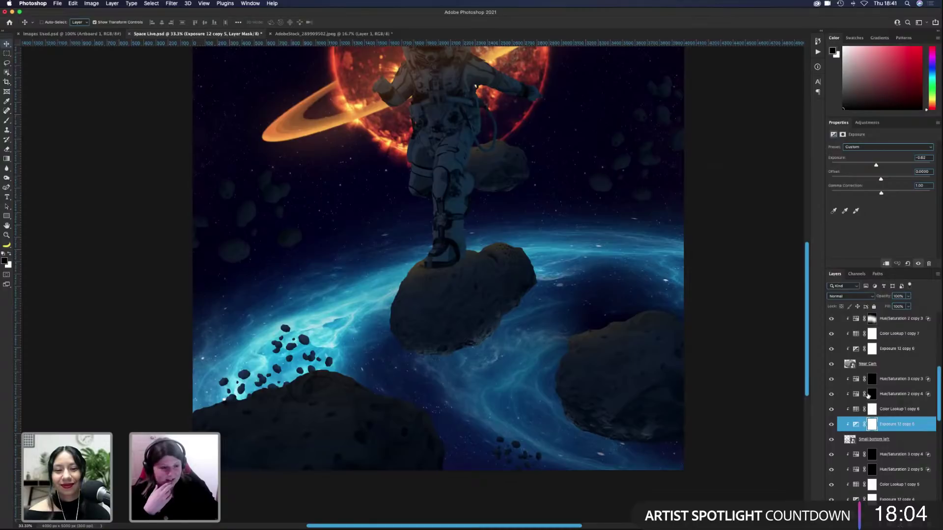
Step: Paint white with a large soft brush on the Small bottom left asteroids' blue Hue/Saturation mask, covering the whole cluster
{"action": "left_click", "coordinate": [867, 395]}
{"action": "left_click", "coordinate": [892, 385]}
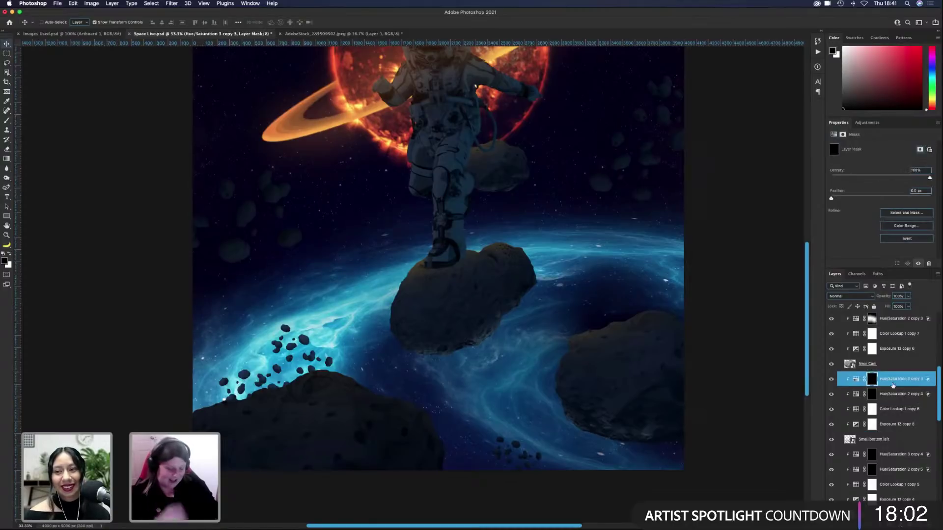
{"action": "key", "text": "b"}
{"action": "key", "text": "x"}
{"action": "left_click_drag", "start_coordinate": [249, 390], "coordinate": [309, 344]}
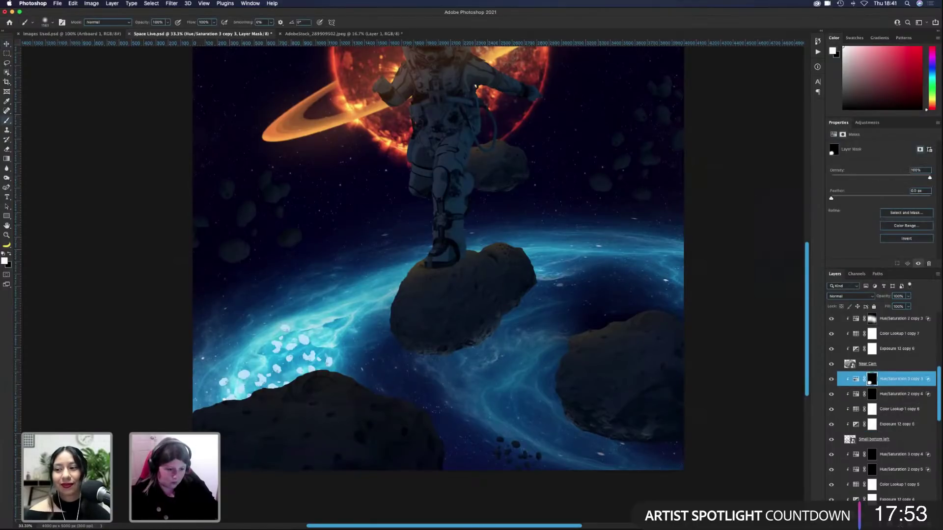
Step: Reduce the fill of the Small bottom left asteroids' blue Hue/Saturation adjustment to a single-digit percentage
{"action": "mouse_move", "coordinate": [885, 310]}
{"action": "left_mouse_down"}
{"action": "mouse_move", "coordinate": [877, 308]}
{"action": "mouse_move", "coordinate": [886, 310]}
{"action": "left_mouse_up"}
{"action": "left_click", "coordinate": [894, 306]}
{"action": "type", "text": "0"}
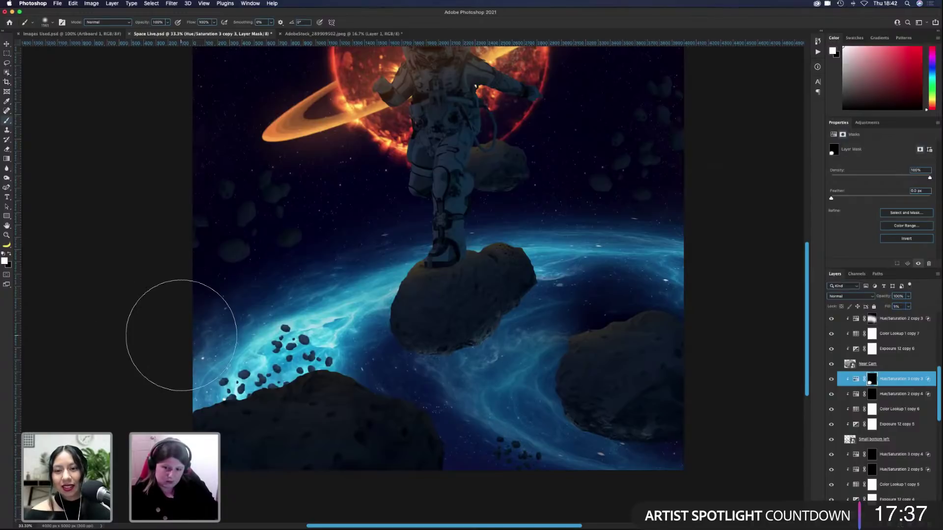
{"action": "scroll", "coordinate": [179, 332], "scroll_direction": "up", "scroll_amount": 3}
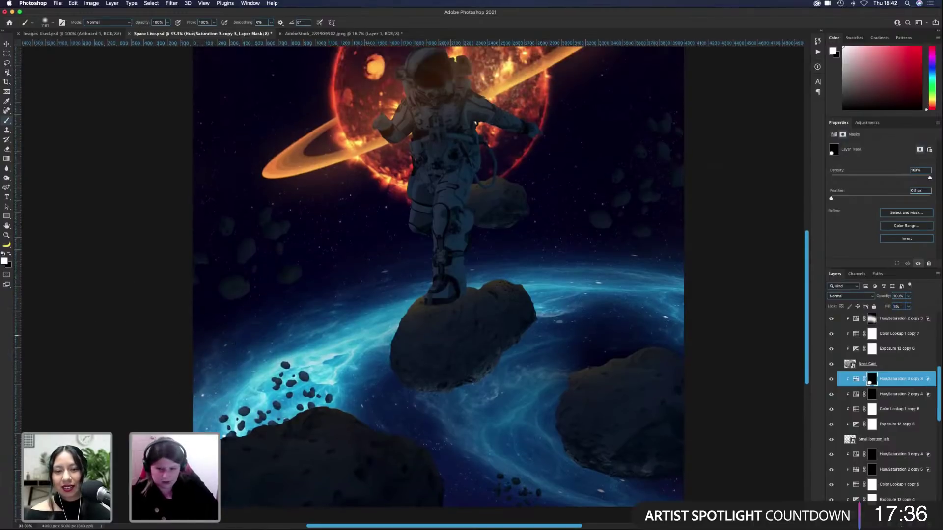
{"action": "scroll", "coordinate": [436, 285], "scroll_direction": "down", "scroll_amount": 2}
Step: Select the Small bottom left asteroids' blue Hue/Saturation adjustment and locate the Small bottom asteroids' layer stack for it
{"action": "key", "text": "v"}
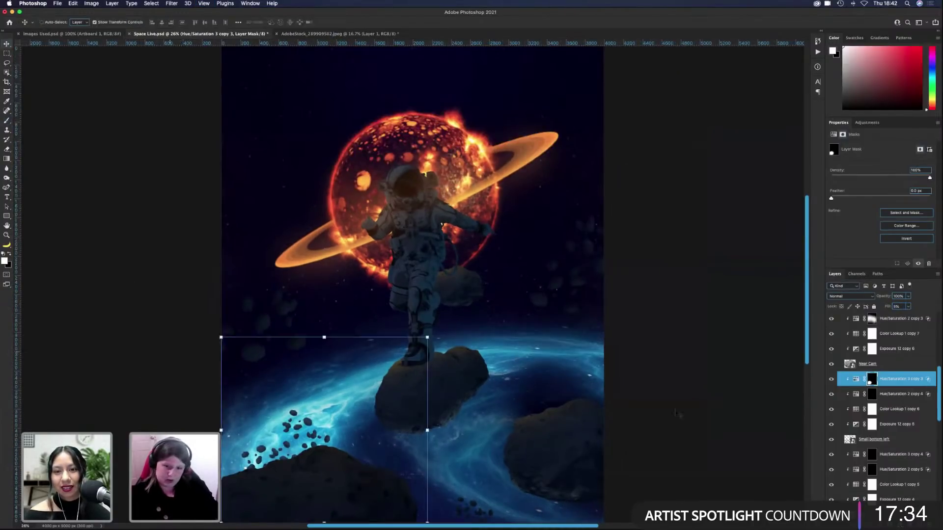
{"action": "left_click", "coordinate": [676, 414], "text": "super"}
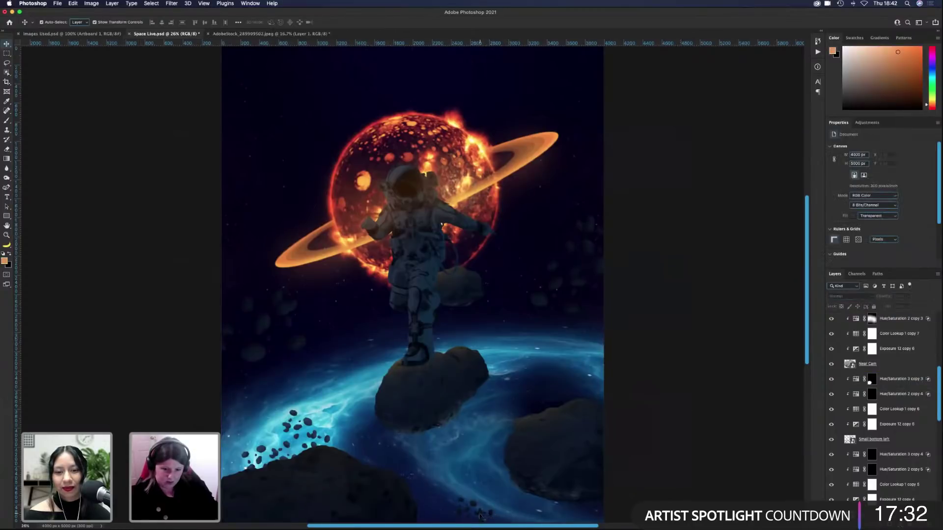
{"action": "left_click", "coordinate": [881, 380]}
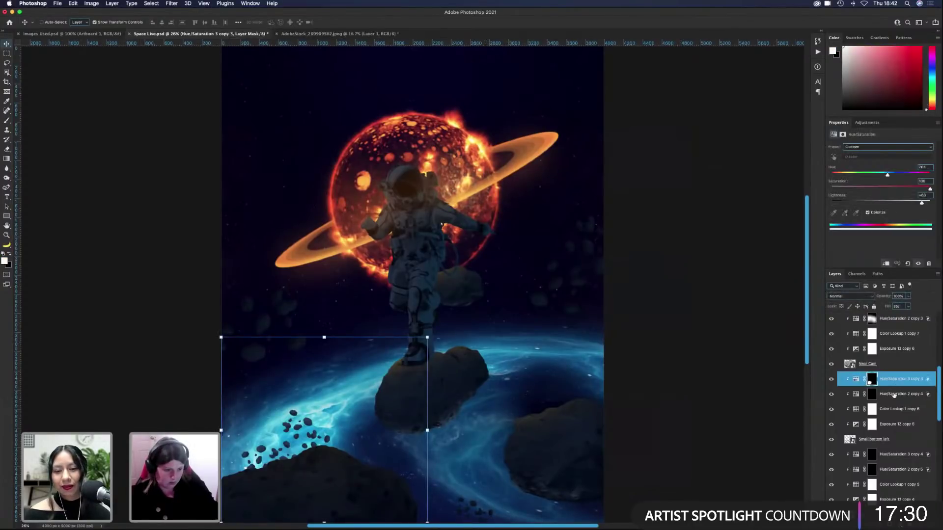
{"action": "scroll", "coordinate": [888, 393], "scroll_direction": "down", "scroll_amount": 3}
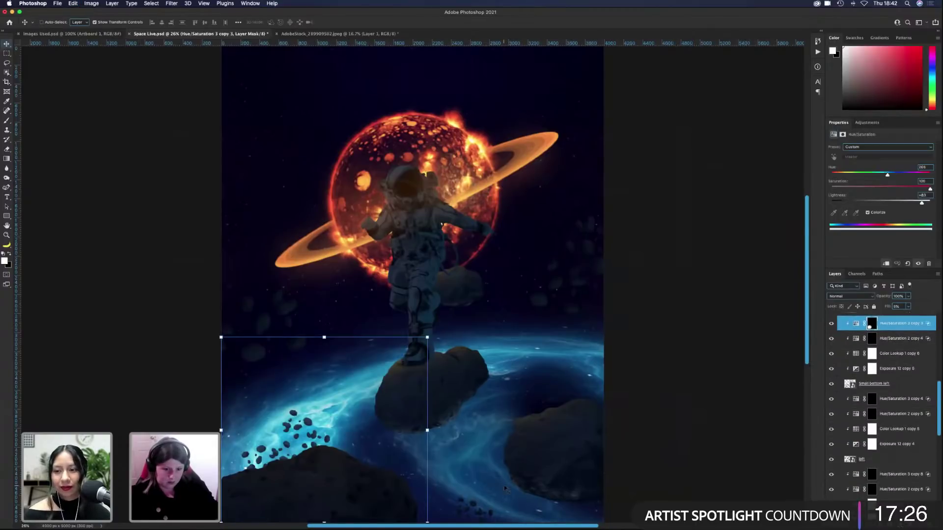
{"action": "left_click", "coordinate": [479, 514], "text": "super"}
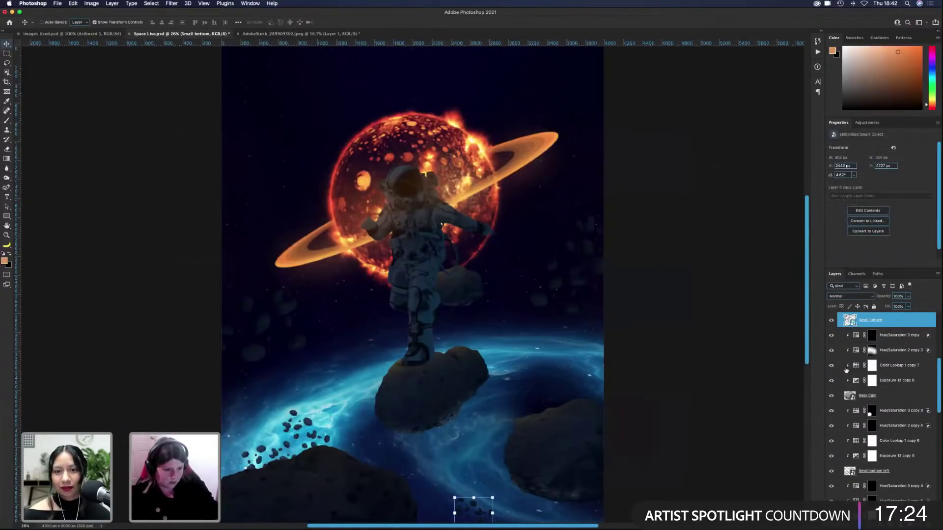
{"action": "scroll", "coordinate": [864, 388], "scroll_direction": "up", "scroll_amount": 6}
Step: Place the low-fill blue Hue/Saturation adjustment at the top of the Small bottom asteroids' clipped adjustments and make its mask fully white
{"action": "key", "text": "super+z"}
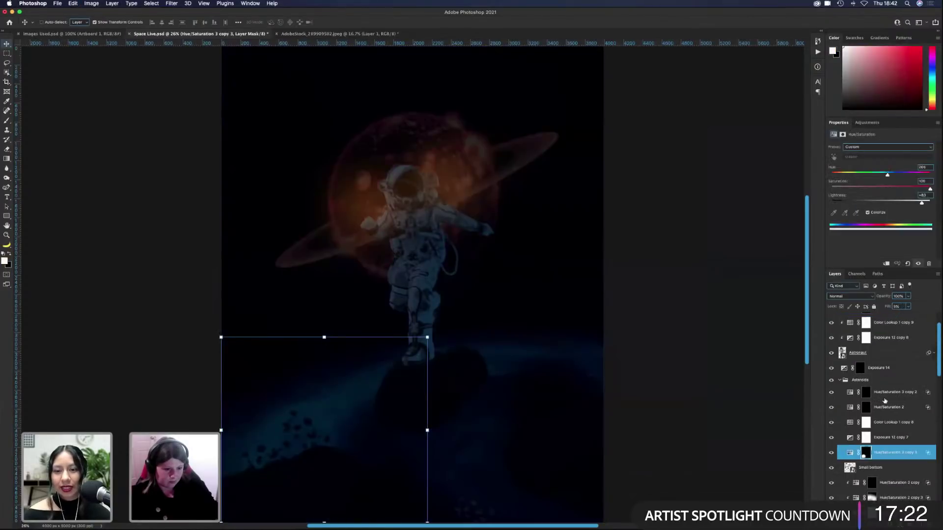
{"action": "key", "text": "super+shift+z"}
{"action": "left_click", "coordinate": [894, 392]}
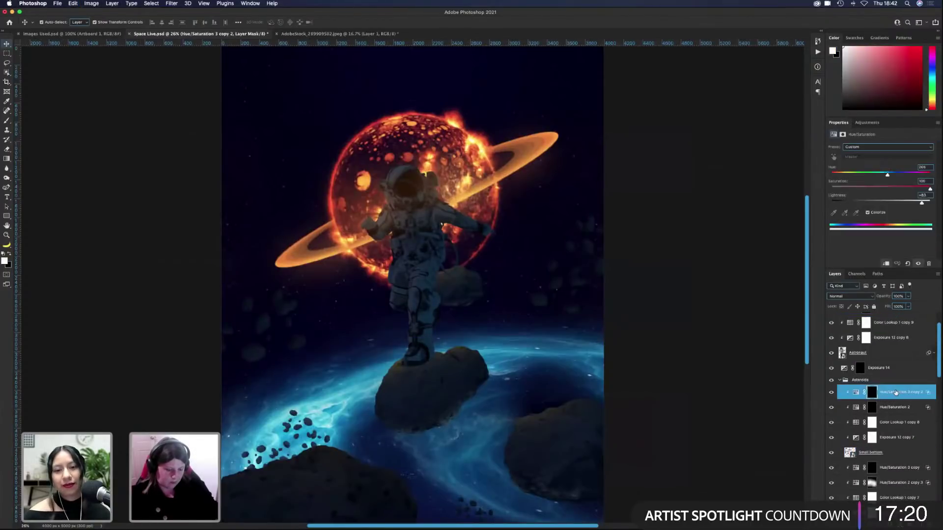
{"action": "key", "text": "super+j"}
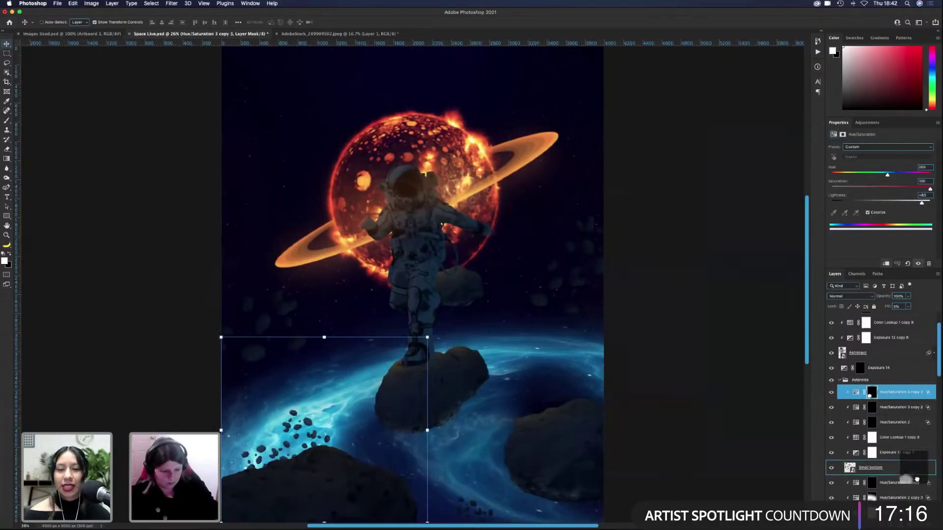
{"action": "left_click", "coordinate": [872, 393]}
{"action": "key", "text": "super+i"}
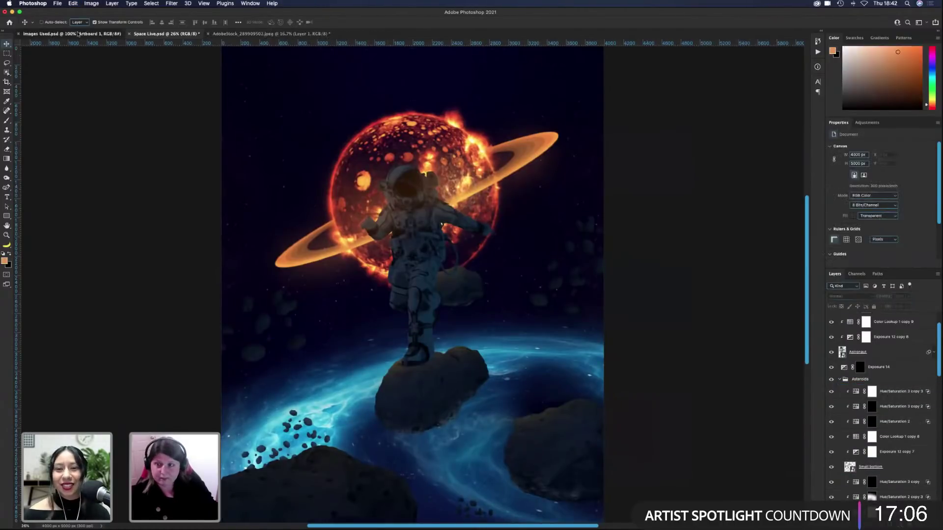
Step: Switch to the Images Used.psd document to view the source images
{"action": "left_click", "coordinate": [78, 34]}
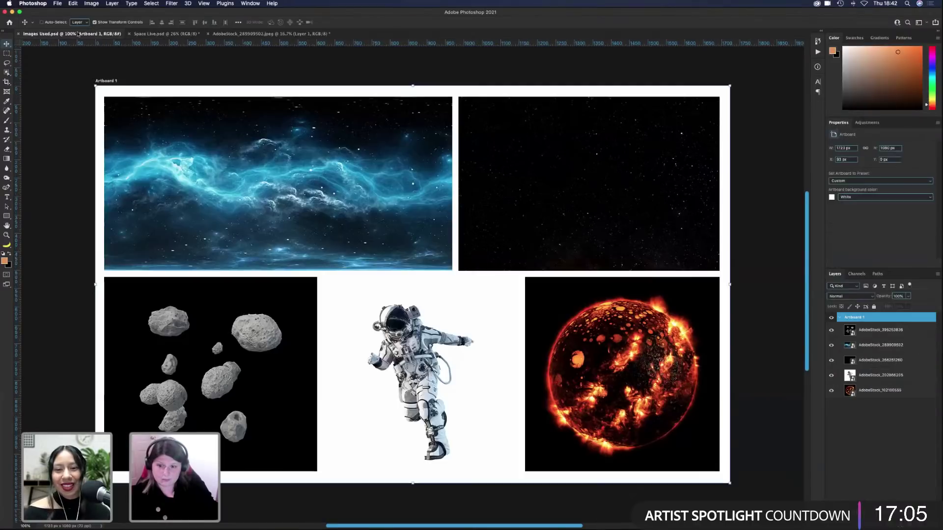
Step: Compare the Space Live.psd composite with the source images in Images Used.psd, ending on the composite
{"action": "left_click", "coordinate": [158, 35]}
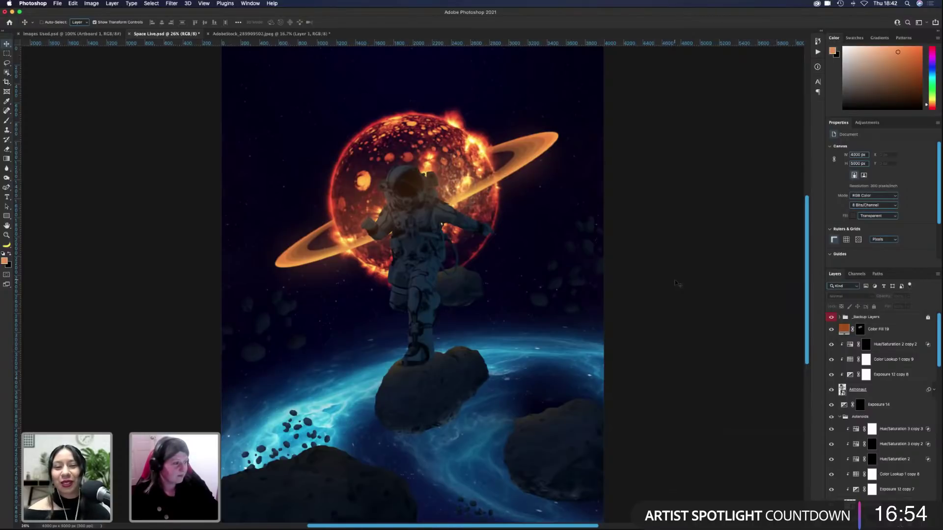
{"action": "left_click", "coordinate": [71, 35]}
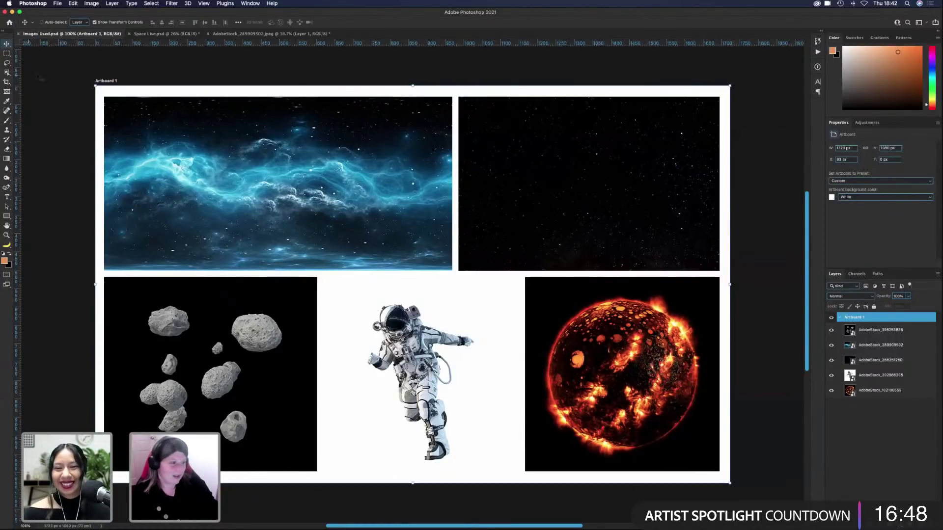
{"action": "left_click", "coordinate": [150, 34]}
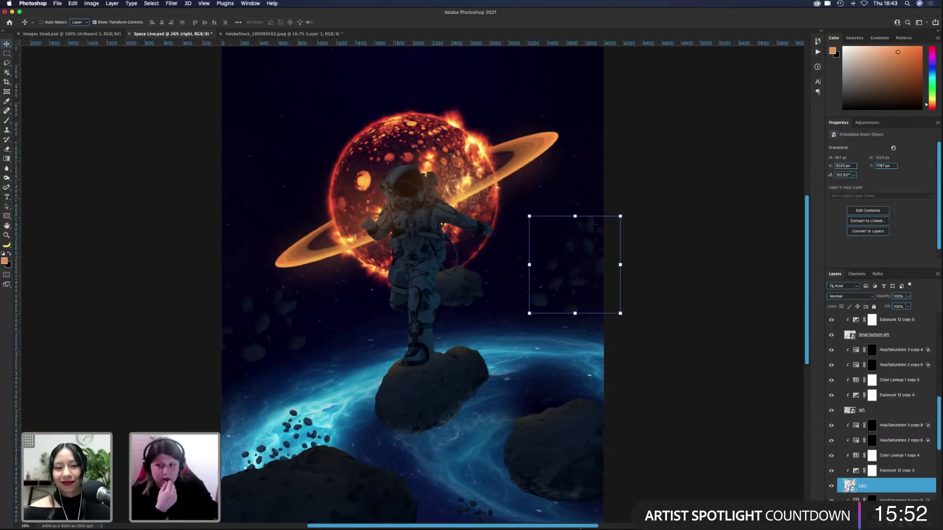
Step: Pick the asteroid cluster near the canvas's right edge to identify its layer, and clear the selection
{"action": "left_click", "coordinate": [670, 406]}
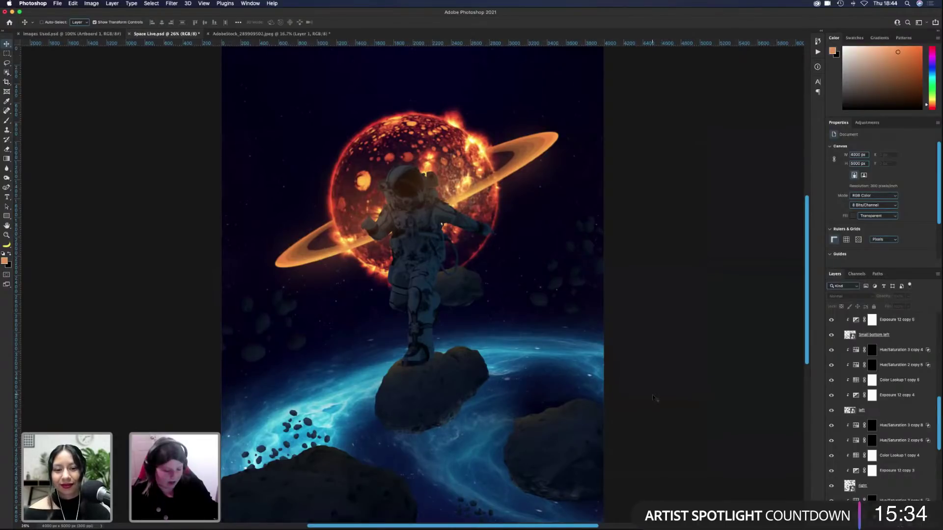
{"action": "left_click", "coordinate": [545, 304]}
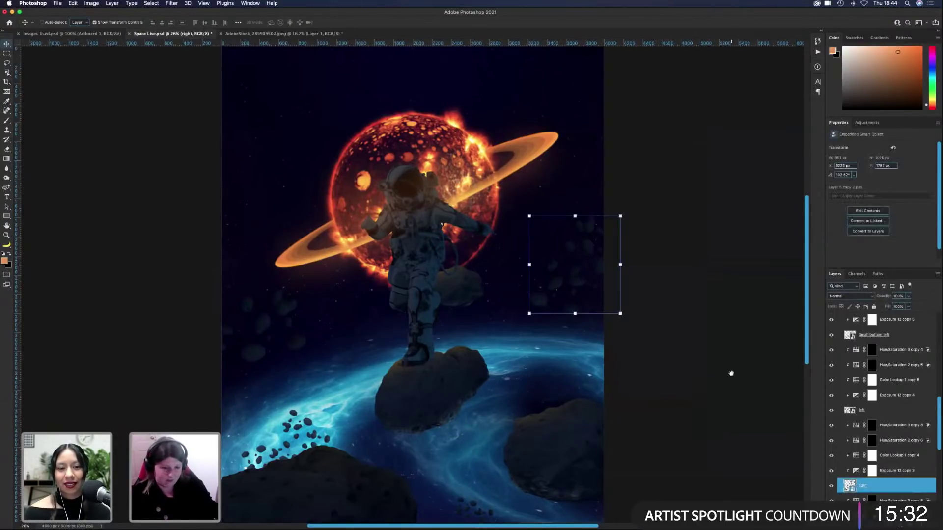
{"action": "scroll", "coordinate": [730, 372], "scroll_direction": "right", "scroll_amount": 2}
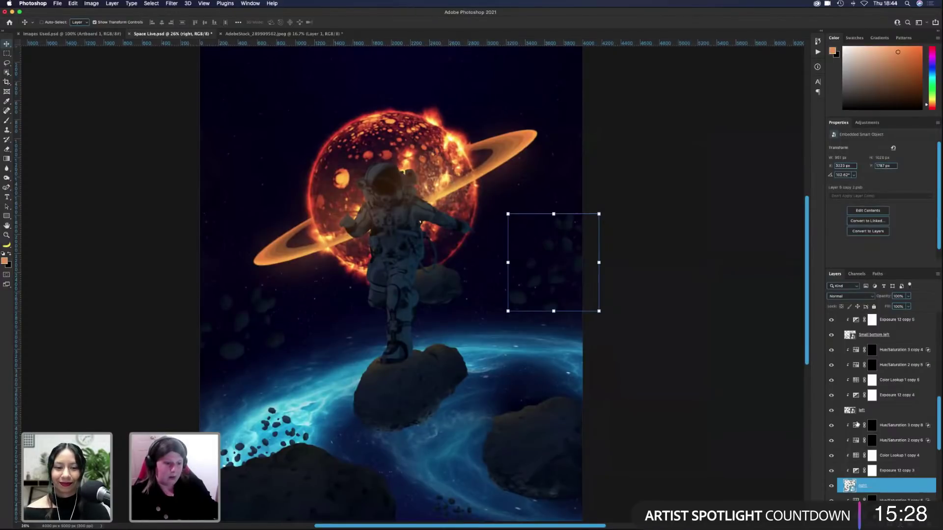
{"action": "left_click", "coordinate": [670, 404]}
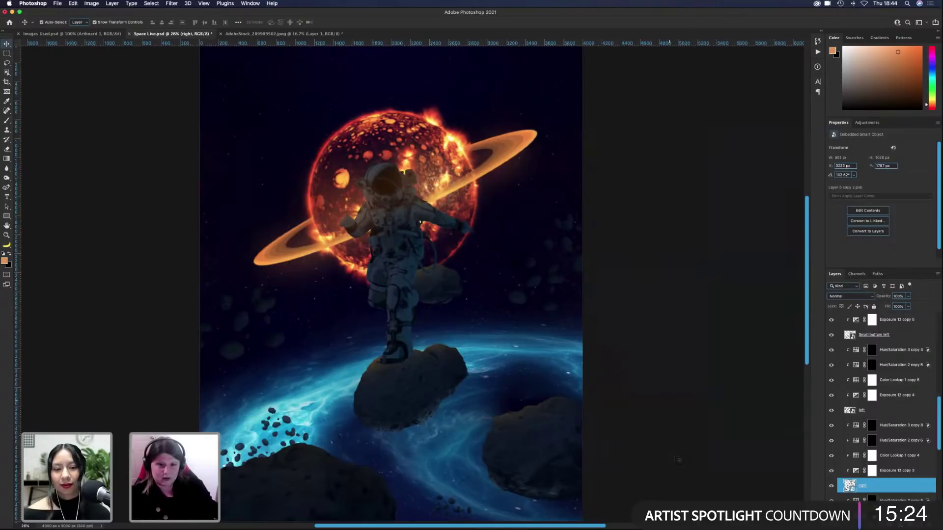
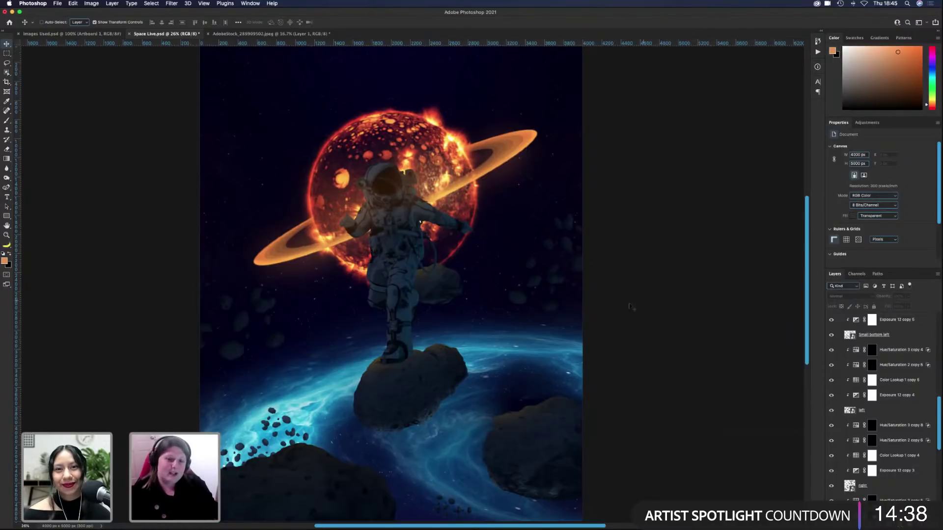
Step: Select the mask of the "right" asteroids' orange Hue/Saturation adjustment and activate the Brush tool
{"action": "left_click", "coordinate": [905, 354]}
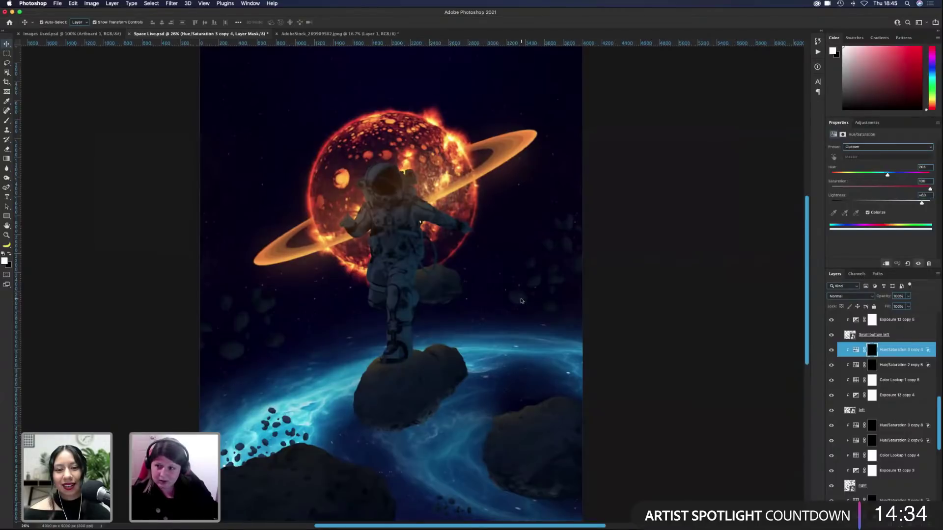
{"action": "left_click", "coordinate": [522, 301]}
{"action": "left_click", "coordinate": [893, 426]}
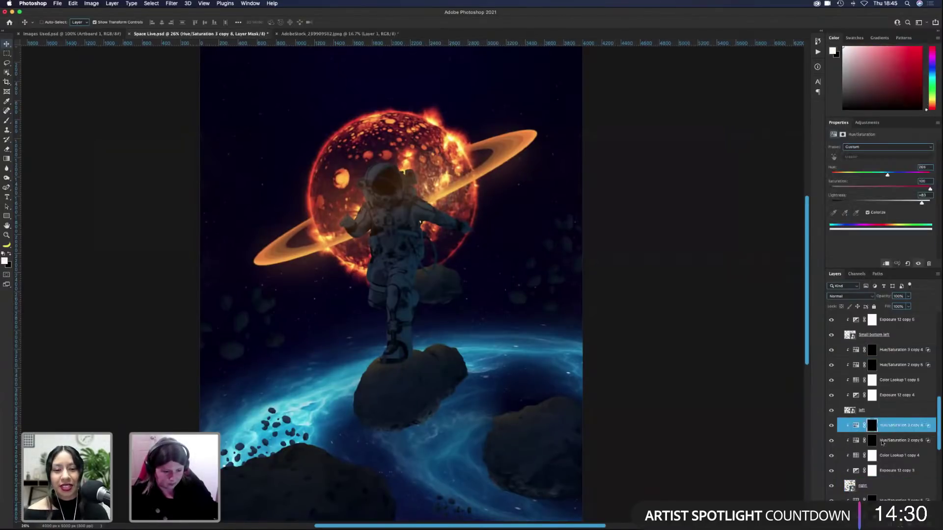
{"action": "left_click", "coordinate": [881, 441]}
{"action": "key", "text": "b"}
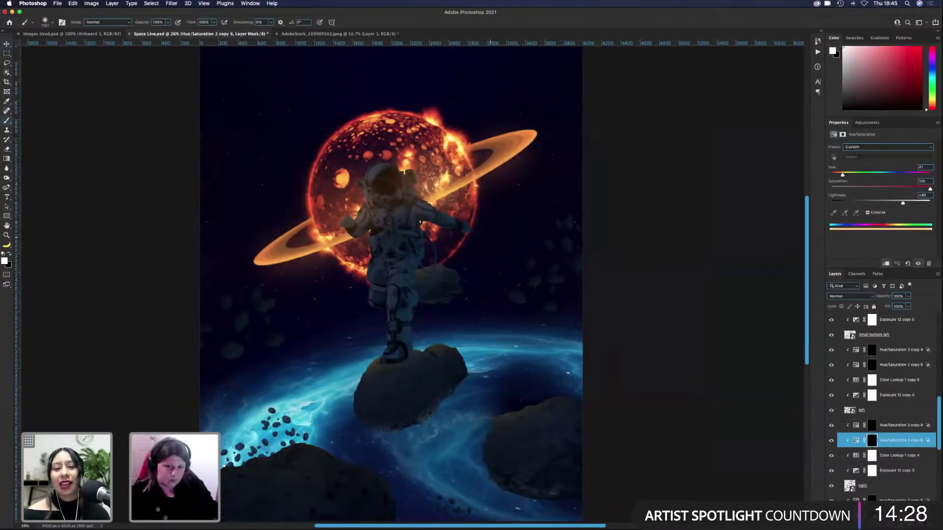
Step: Paint orange light with a smaller white brush on the planet-facing edges of the right cluster's two upper-left rocks
{"action": "left_click_drag", "start_coordinate": [501, 210], "coordinate": [484, 212]}
{"action": "key", "text": "super+plus"}
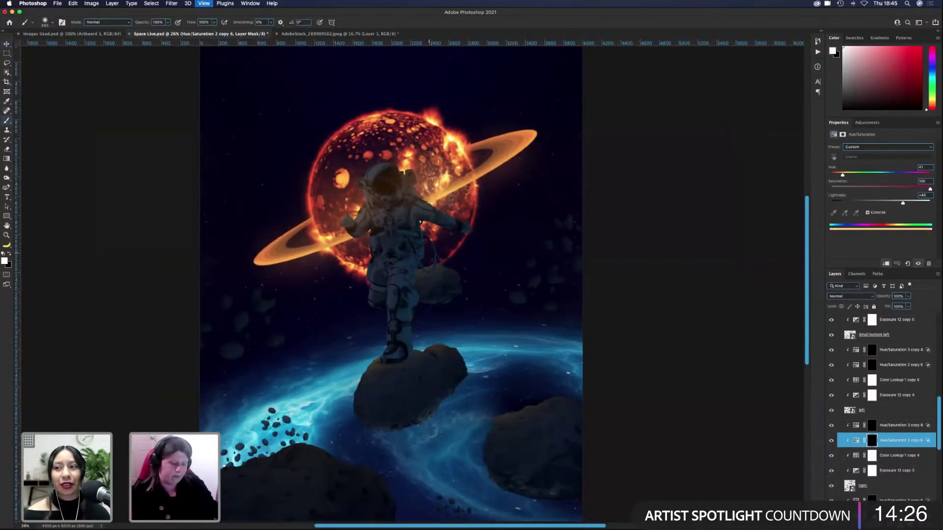
{"action": "key", "text": "super+plus"}
{"action": "key", "text": "super+plus"}
{"action": "key", "text": "super+plus"}
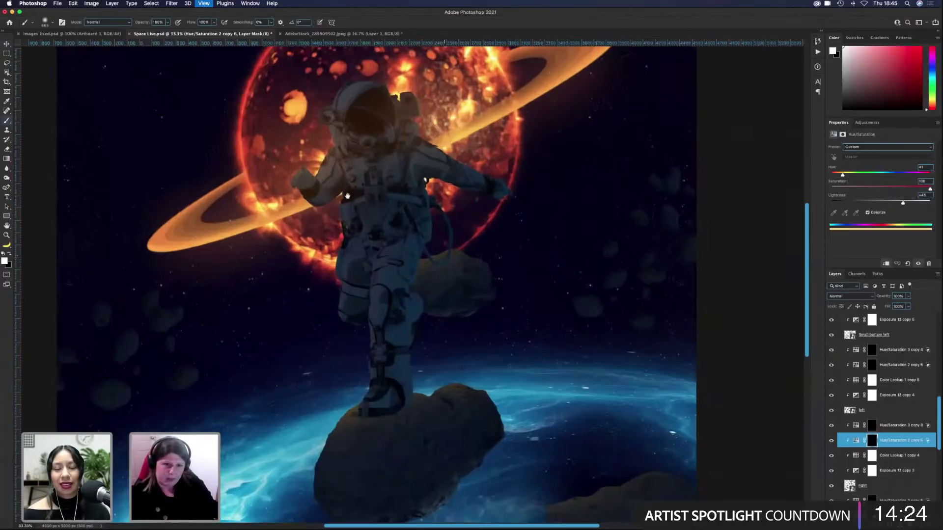
{"action": "scroll", "coordinate": [334, 189], "scroll_direction": "right", "scroll_amount": 10}
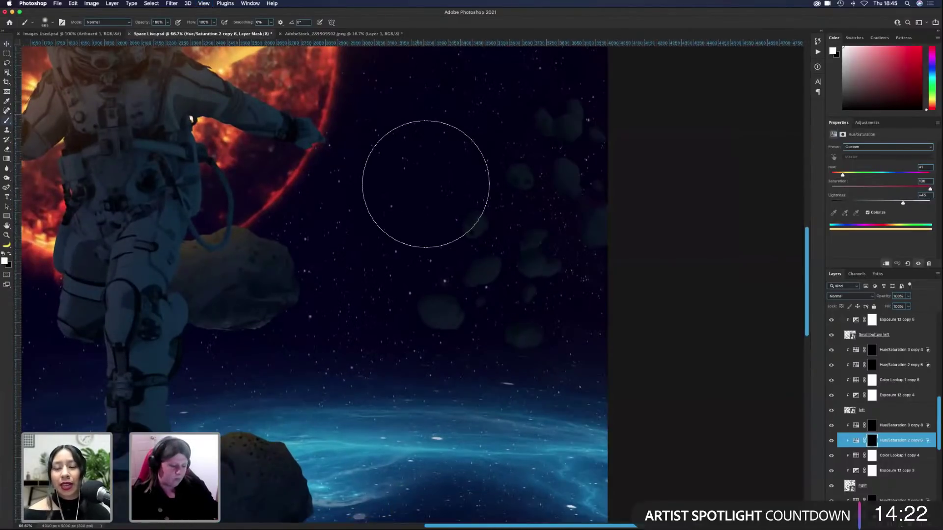
{"action": "key", "text": "super+plus"}
{"action": "left_click_drag", "start_coordinate": [324, 153], "coordinate": [299, 152]}
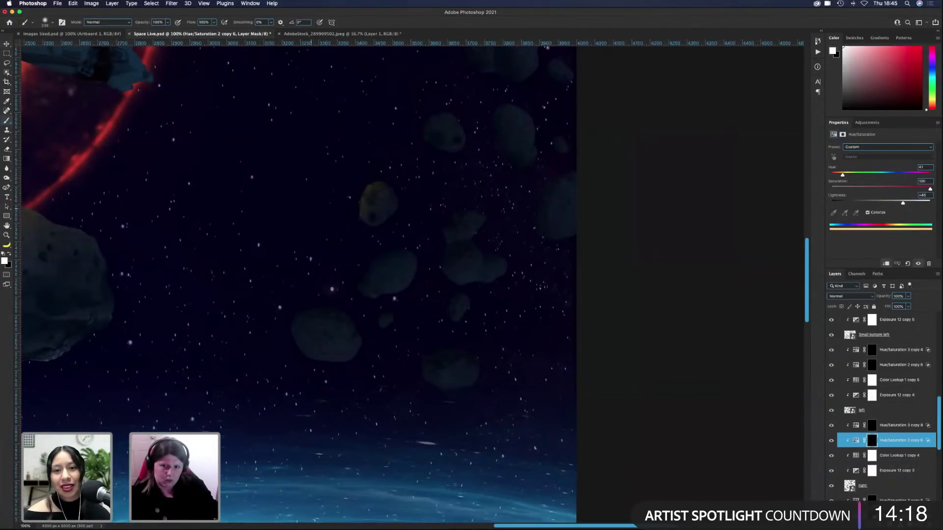
{"action": "left_click_drag", "start_coordinate": [302, 253], "coordinate": [290, 254]}
{"action": "mouse_move", "coordinate": [381, 260]}
{"action": "left_mouse_down"}
{"action": "mouse_move", "coordinate": [403, 309]}
{"action": "mouse_move", "coordinate": [386, 307]}
{"action": "mouse_move", "coordinate": [396, 312]}
{"action": "mouse_move", "coordinate": [422, 296]}
{"action": "mouse_move", "coordinate": [433, 304]}
{"action": "mouse_move", "coordinate": [437, 287]}
{"action": "mouse_move", "coordinate": [435, 303]}
{"action": "mouse_move", "coordinate": [402, 290]}
{"action": "mouse_move", "coordinate": [403, 281]}
{"action": "mouse_move", "coordinate": [406, 332]}
{"action": "left_mouse_up"}
{"action": "key", "text": "x"}
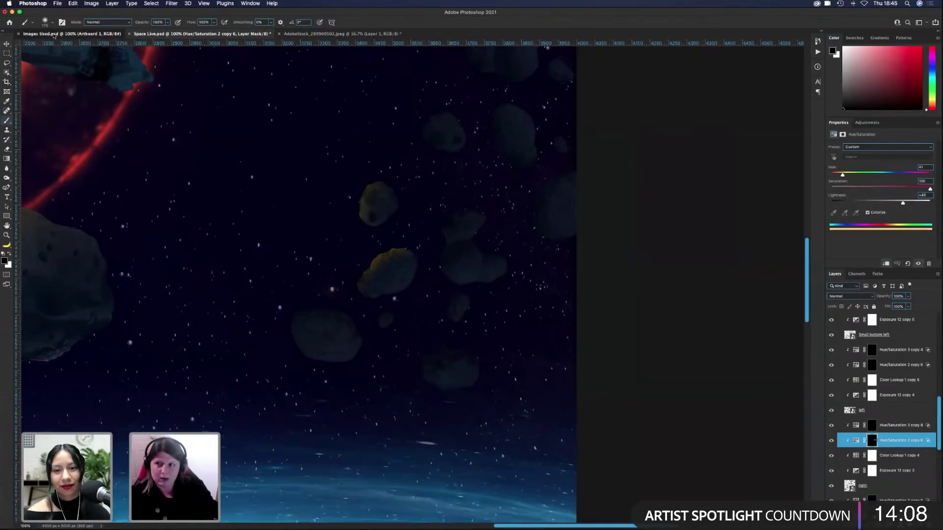
Step: Check the source images and paint orange light along the upper-left edge of the right cluster's large lower-left rock
{"action": "left_click", "coordinate": [72, 34]}
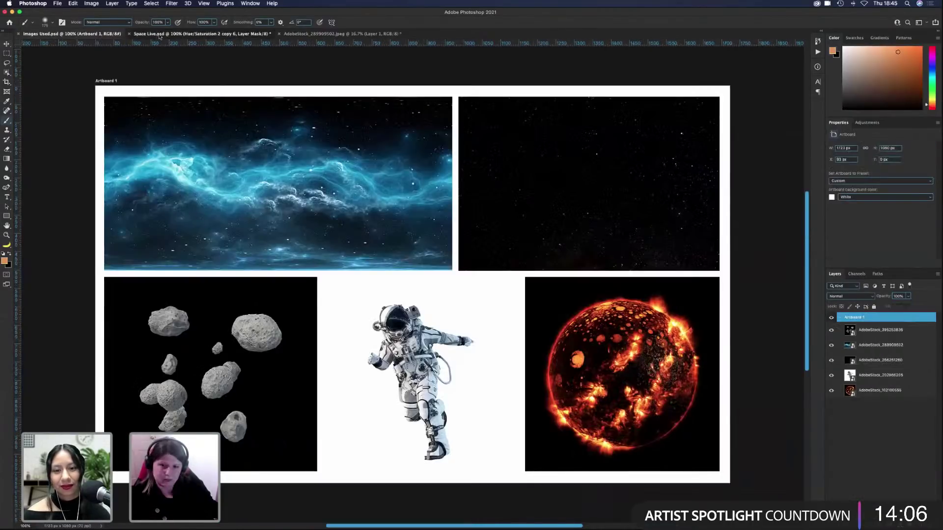
{"action": "key", "text": "ctrl+Tab"}
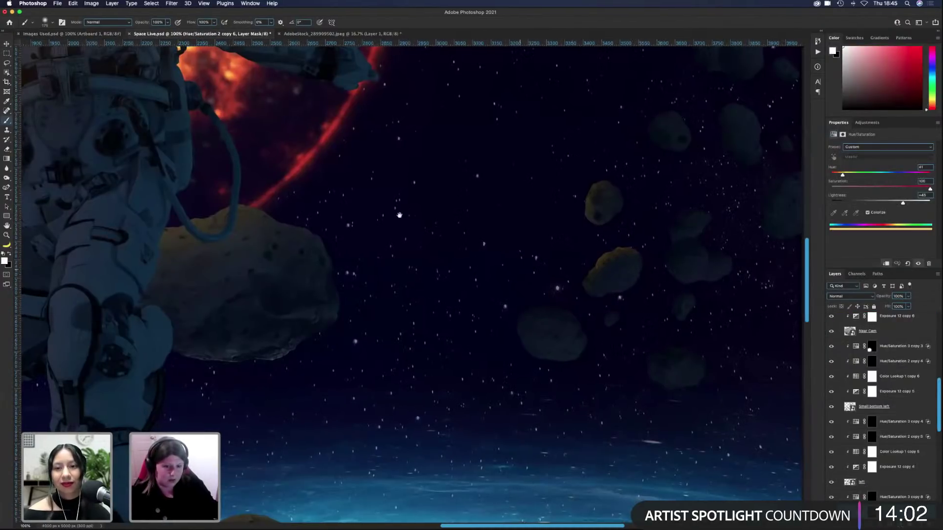
{"action": "scroll", "coordinate": [400, 212], "scroll_direction": "right", "scroll_amount": 5}
{"action": "scroll", "coordinate": [400, 212], "scroll_direction": "down", "scroll_amount": 2}
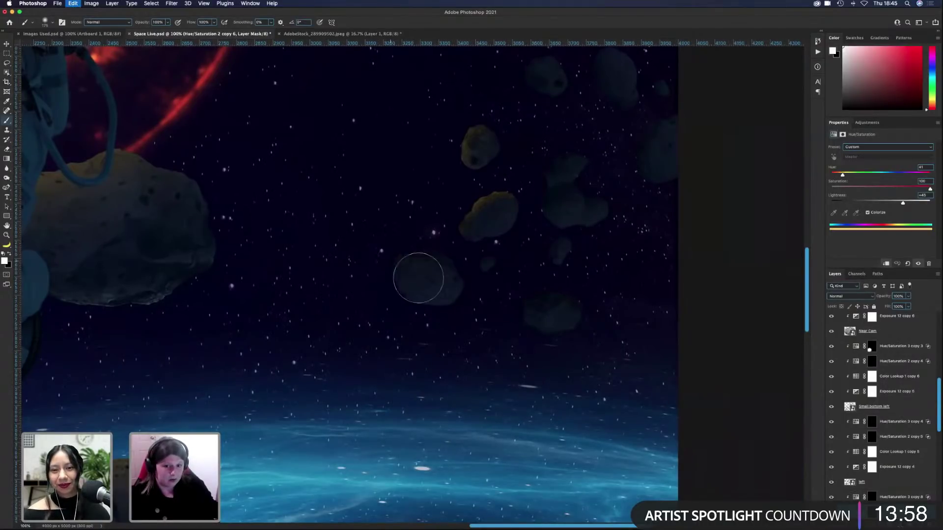
{"action": "mouse_move", "coordinate": [419, 274]}
{"action": "left_mouse_down"}
{"action": "mouse_move", "coordinate": [432, 277]}
{"action": "mouse_move", "coordinate": [408, 275]}
{"action": "mouse_move", "coordinate": [446, 295]}
{"action": "mouse_move", "coordinate": [437, 301]}
{"action": "mouse_move", "coordinate": [415, 288]}
{"action": "mouse_move", "coordinate": [432, 278]}
{"action": "mouse_move", "coordinate": [442, 287]}
{"action": "left_mouse_up"}
{"action": "key", "text": "x"}
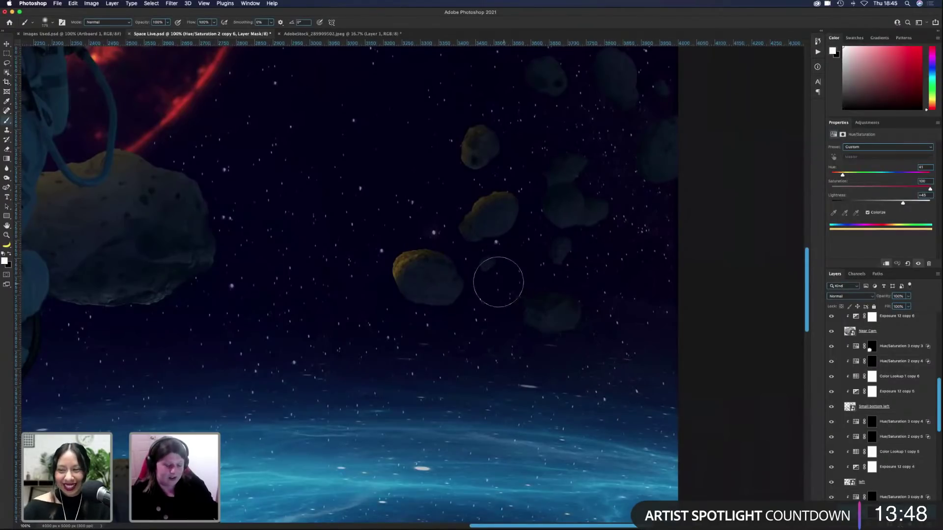
Step: Paint orange light onto the tiny rock and the small rock beside it in the lower part of the right cluster
{"action": "key", "text": "x"}
{"action": "left_click_drag", "start_coordinate": [486, 263], "coordinate": [494, 262]}
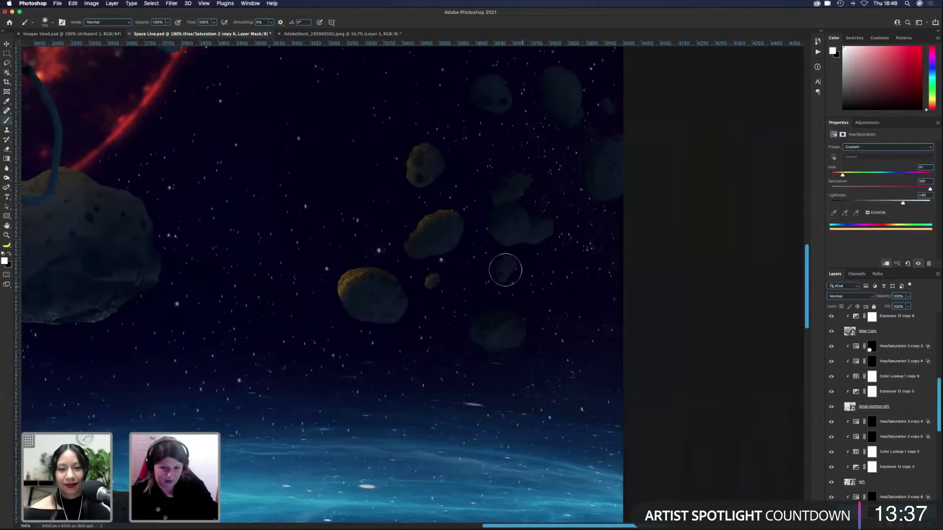
{"action": "left_click_drag", "start_coordinate": [502, 267], "coordinate": [566, 301]}
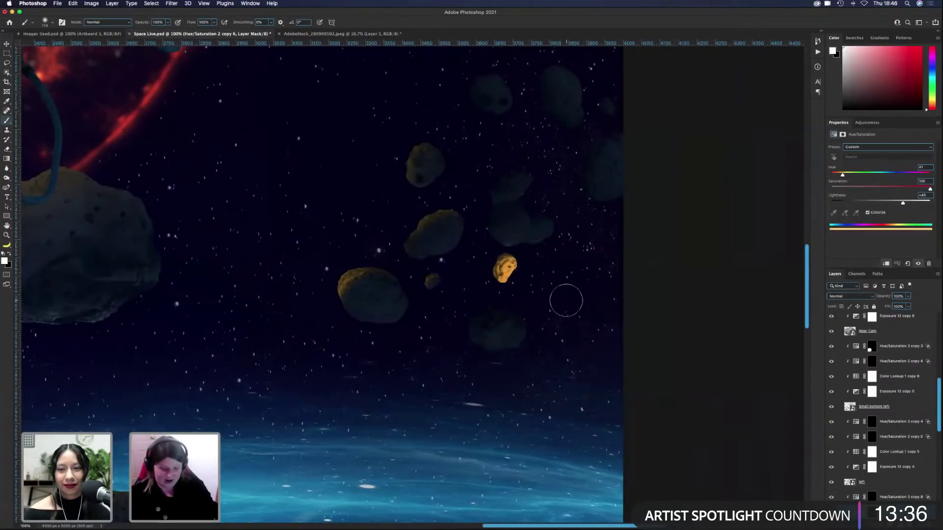
Step: Trim the orange light from the lower-right side of the bright small rock with a resized black brush
{"action": "key", "text": "x"}
{"action": "key", "text": "bracketleft"}
{"action": "key", "text": "bracketleft"}
{"action": "key", "text": "bracketleft"}
{"action": "key", "text": "bracketleft"}
{"action": "key", "text": "bracketleft"}
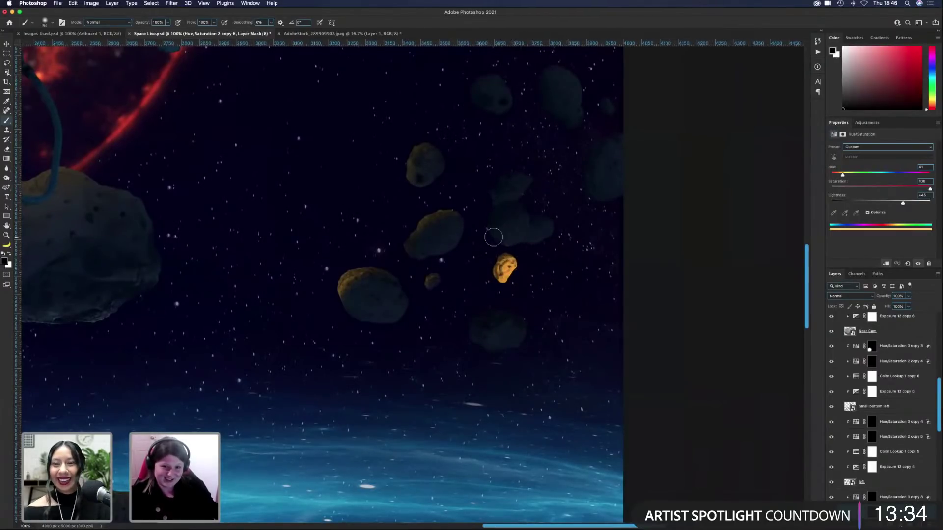
{"action": "key", "text": "bracketright"}
{"action": "key", "text": "bracketright"}
{"action": "key", "text": "bracketright"}
{"action": "key", "text": "bracketright"}
{"action": "key", "text": "bracketright"}
{"action": "key", "text": "bracketright"}
{"action": "key", "text": "bracketright"}
{"action": "key", "text": "bracketright"}
{"action": "key", "text": "bracketright"}
{"action": "key", "text": "bracketright"}
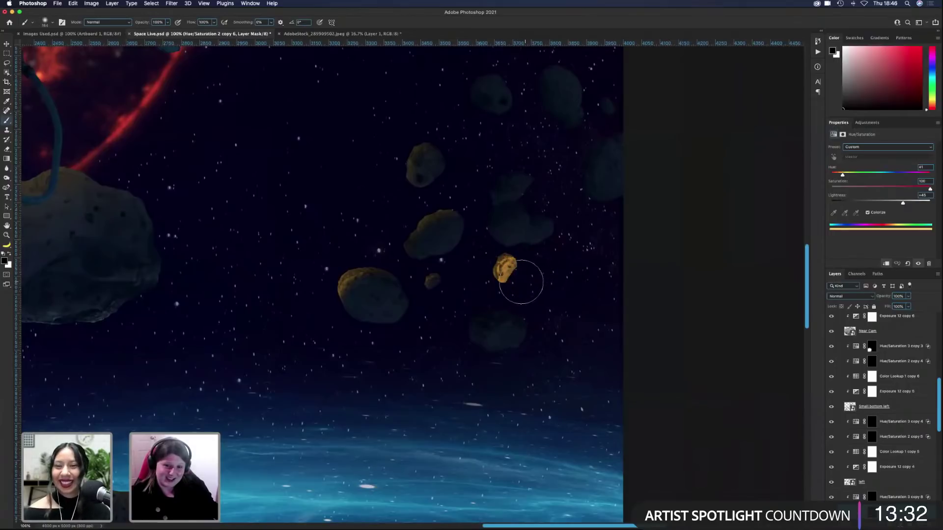
Step: Trim the orange light on the small asteroid and mask in an orange upper-left rim on the asteroid just below it
{"action": "mouse_move", "coordinate": [521, 282]}
{"action": "left_mouse_down"}
{"action": "mouse_move", "coordinate": [517, 273]}
{"action": "mouse_move", "coordinate": [524, 281]}
{"action": "left_mouse_up"}
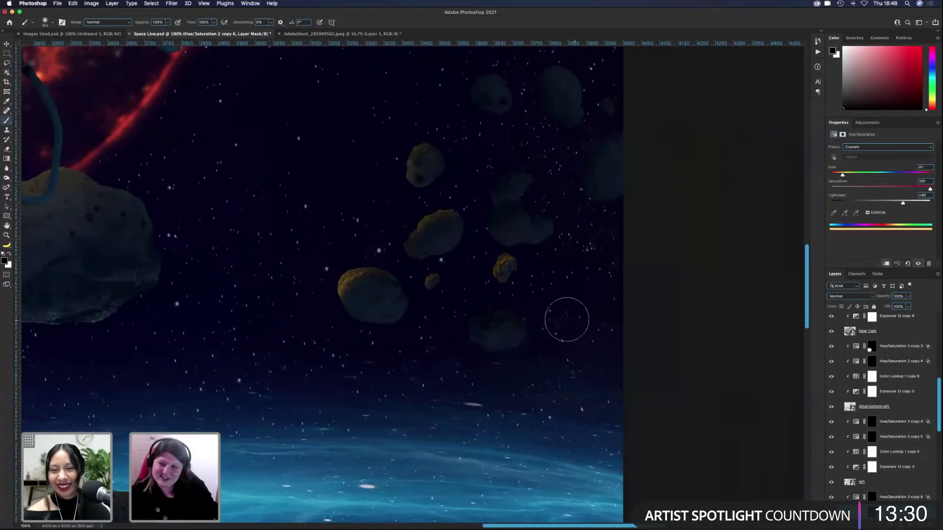
{"action": "key", "text": "x"}
{"action": "mouse_move", "coordinate": [523, 330]}
{"action": "left_mouse_down"}
{"action": "mouse_move", "coordinate": [505, 363]}
{"action": "mouse_move", "coordinate": [544, 375]}
{"action": "mouse_move", "coordinate": [491, 352]}
{"action": "mouse_move", "coordinate": [553, 375]}
{"action": "mouse_move", "coordinate": [510, 358]}
{"action": "mouse_move", "coordinate": [495, 369]}
{"action": "mouse_move", "coordinate": [547, 385]}
{"action": "mouse_move", "coordinate": [500, 367]}
{"action": "mouse_move", "coordinate": [511, 347]}
{"action": "left_mouse_up"}
{"action": "key", "text": "x"}
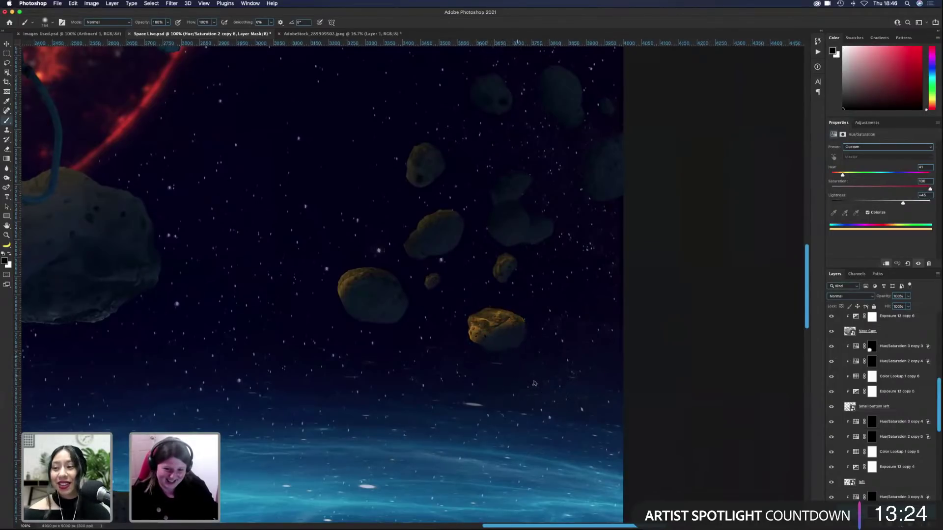
{"action": "left_click_drag", "start_coordinate": [523, 379], "coordinate": [560, 379]}
{"action": "left_click_drag", "start_coordinate": [508, 318], "coordinate": [476, 329]}
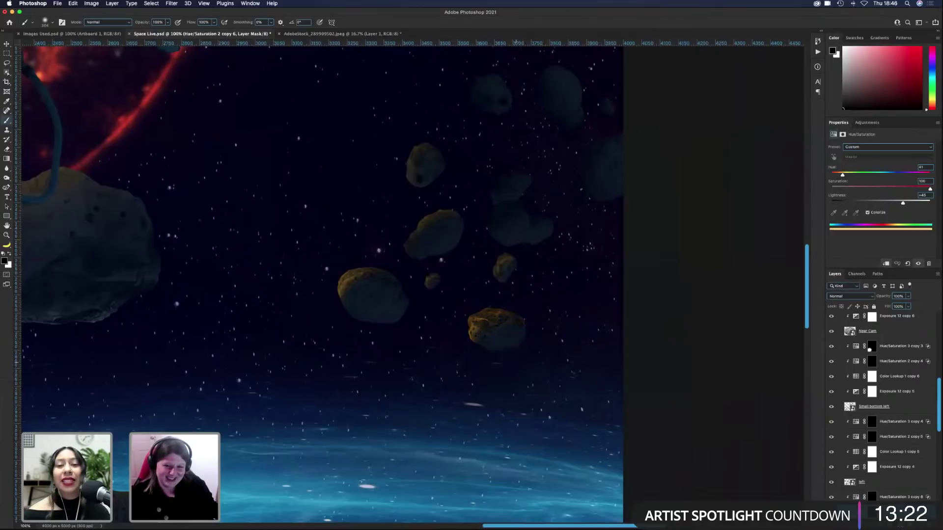
Step: Mask in orange light on the upper and middle rocks of the overlapping asteroid cluster, then trim it to their upper-left edges
{"action": "scroll", "coordinate": [507, 247], "scroll_direction": "up", "scroll_amount": 5}
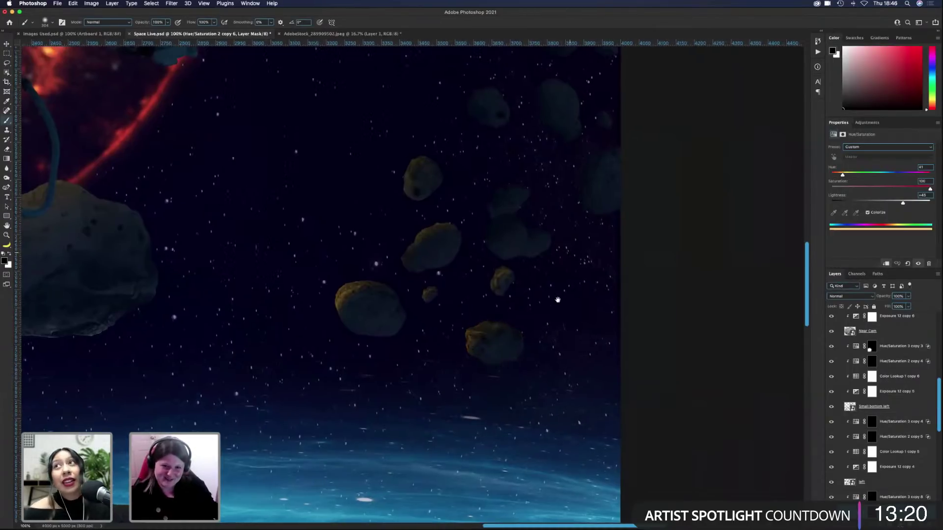
{"action": "left_click_drag", "start_coordinate": [541, 239], "coordinate": [490, 240]}
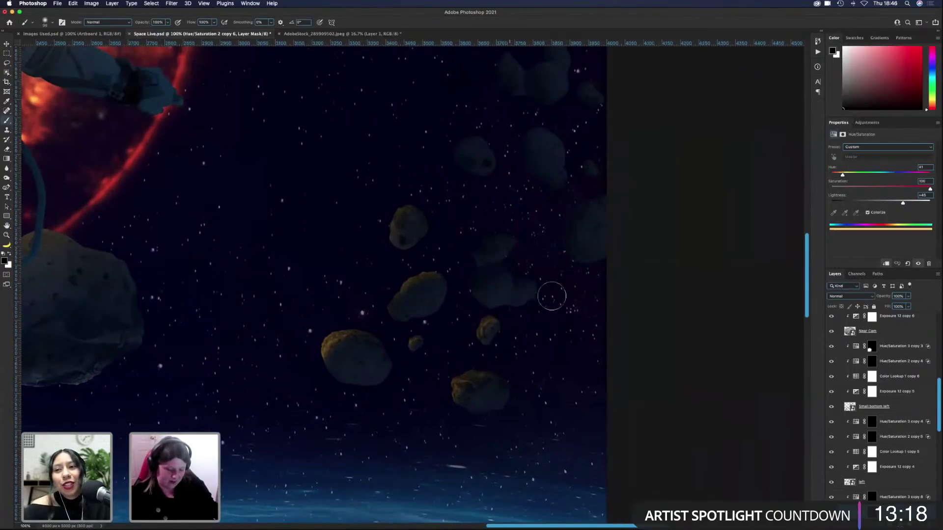
{"action": "key", "text": "x"}
{"action": "left_click_drag", "start_coordinate": [487, 277], "coordinate": [491, 292]}
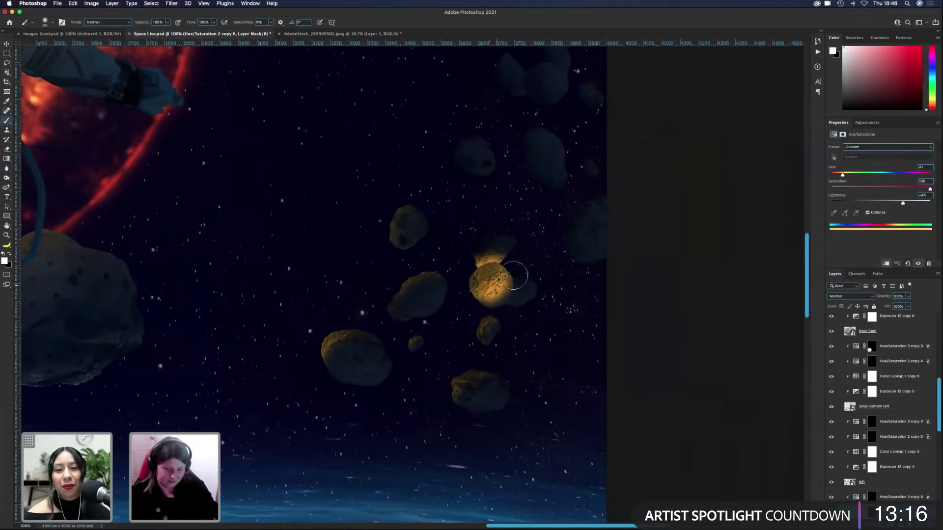
{"action": "key", "text": "x"}
{"action": "left_click_drag", "start_coordinate": [509, 225], "coordinate": [509, 225]}
{"action": "mouse_move", "coordinate": [501, 259]}
{"action": "left_mouse_down"}
{"action": "mouse_move", "coordinate": [465, 252]}
{"action": "mouse_move", "coordinate": [503, 251]}
{"action": "mouse_move", "coordinate": [474, 255]}
{"action": "mouse_move", "coordinate": [518, 261]}
{"action": "mouse_move", "coordinate": [483, 246]}
{"action": "left_mouse_up"}
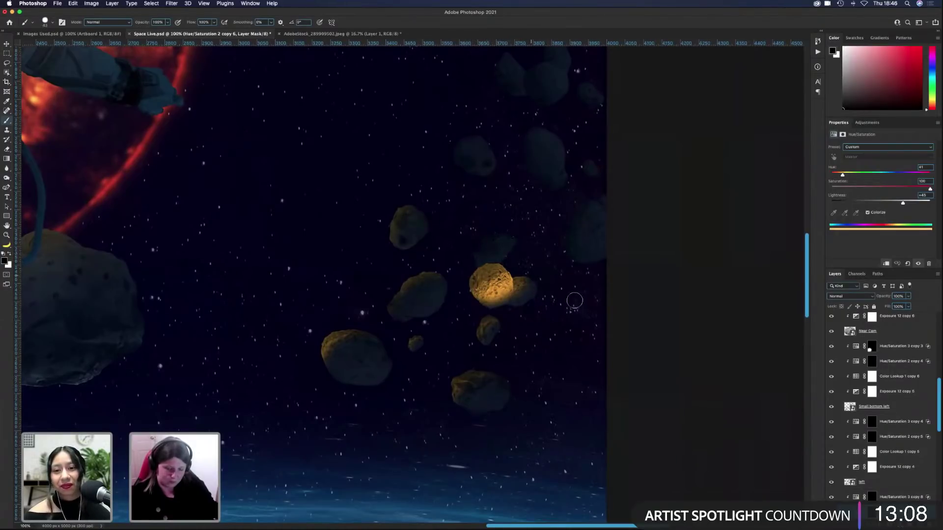
{"action": "key", "text": "x"}
{"action": "mouse_move", "coordinate": [535, 292]}
{"action": "left_mouse_down"}
{"action": "mouse_move", "coordinate": [528, 288]}
{"action": "mouse_move", "coordinate": [543, 305]}
{"action": "mouse_move", "coordinate": [496, 275]}
{"action": "left_mouse_up"}
{"action": "key", "text": "x"}
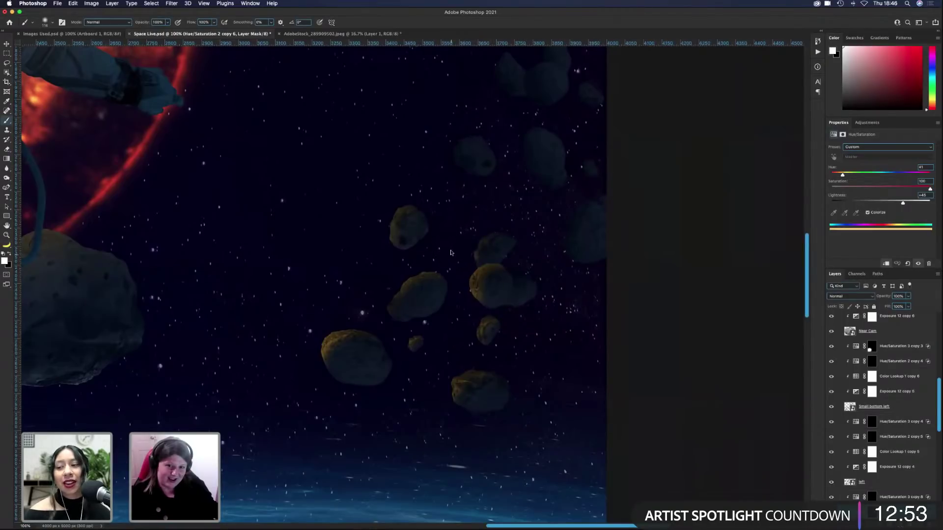
{"action": "mouse_move", "coordinate": [450, 252]}
{"action": "left_mouse_down"}
{"action": "mouse_move", "coordinate": [442, 250]}
{"action": "mouse_move", "coordinate": [461, 260]}
{"action": "left_mouse_up"}
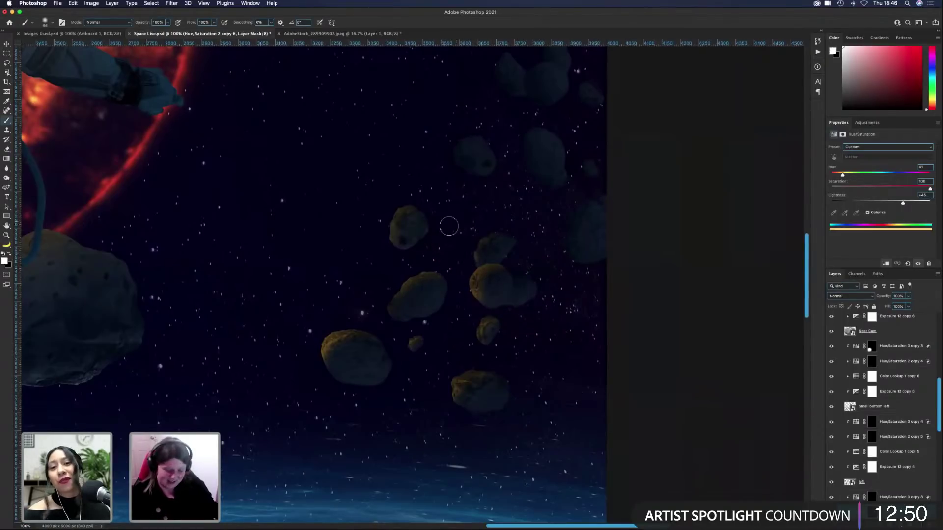
Step: Reveal the orange light on the small rock attached to the cluster's right side and trim it to a thin upper rim
{"action": "key", "text": "x"}
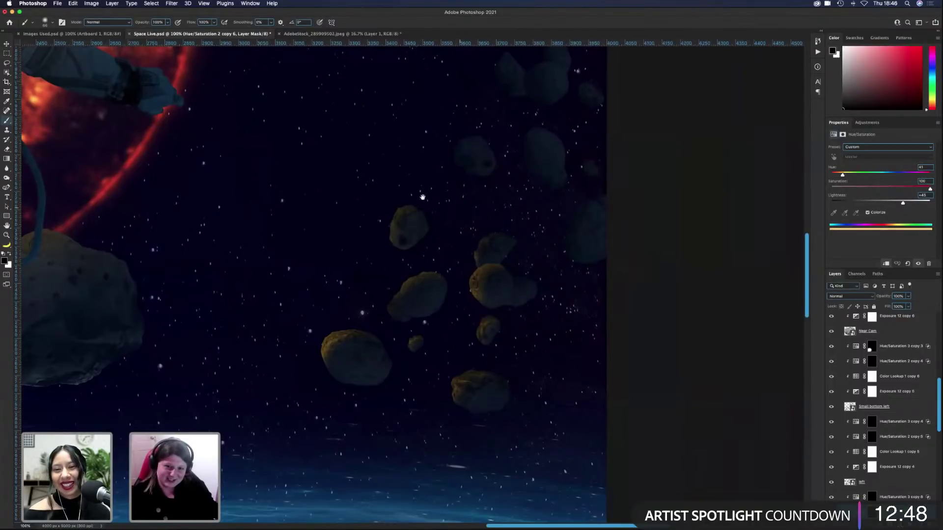
{"action": "scroll", "coordinate": [432, 196], "scroll_direction": "right", "scroll_amount": 5}
{"action": "scroll", "coordinate": [440, 199], "scroll_direction": "right", "scroll_amount": 3}
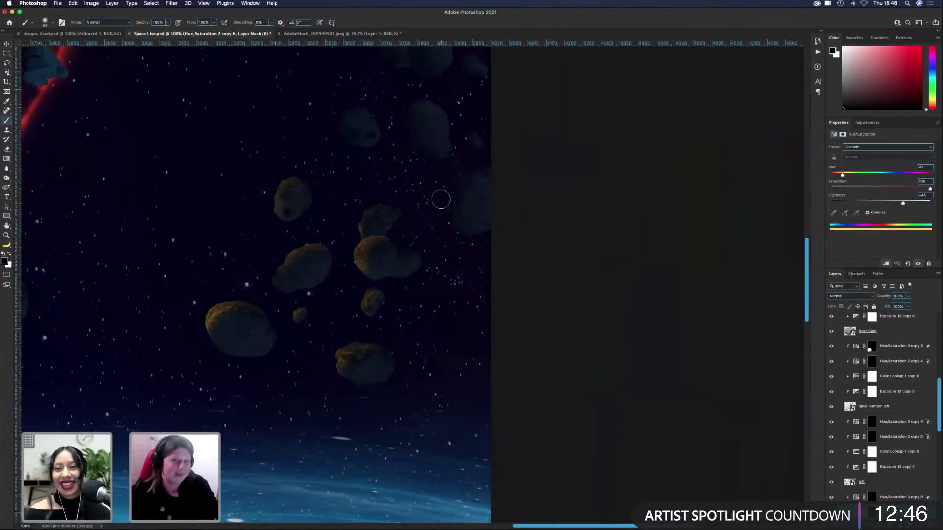
{"action": "key", "text": "x"}
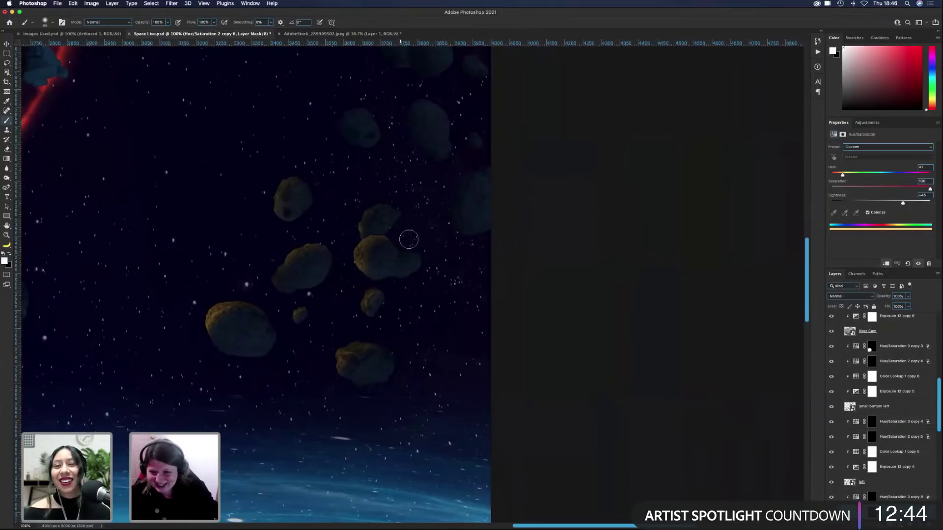
{"action": "key", "text": "x"}
{"action": "left_click_drag", "start_coordinate": [400, 253], "coordinate": [396, 254]}
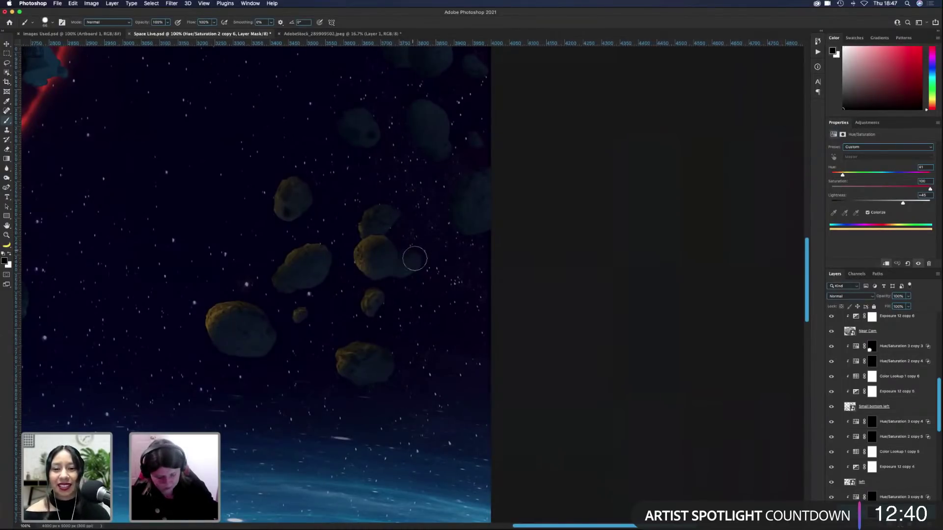
{"action": "key", "text": "x"}
{"action": "left_click_drag", "start_coordinate": [412, 259], "coordinate": [410, 256]}
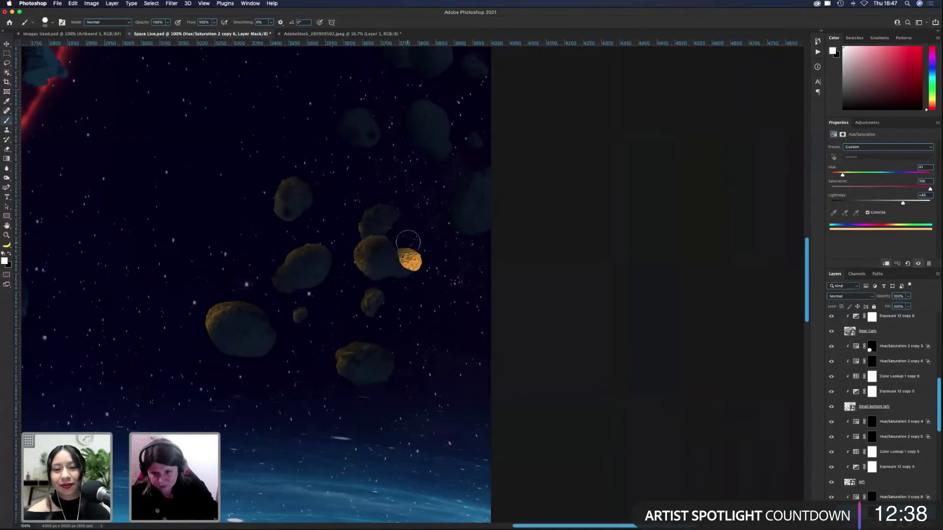
{"action": "key", "text": "x"}
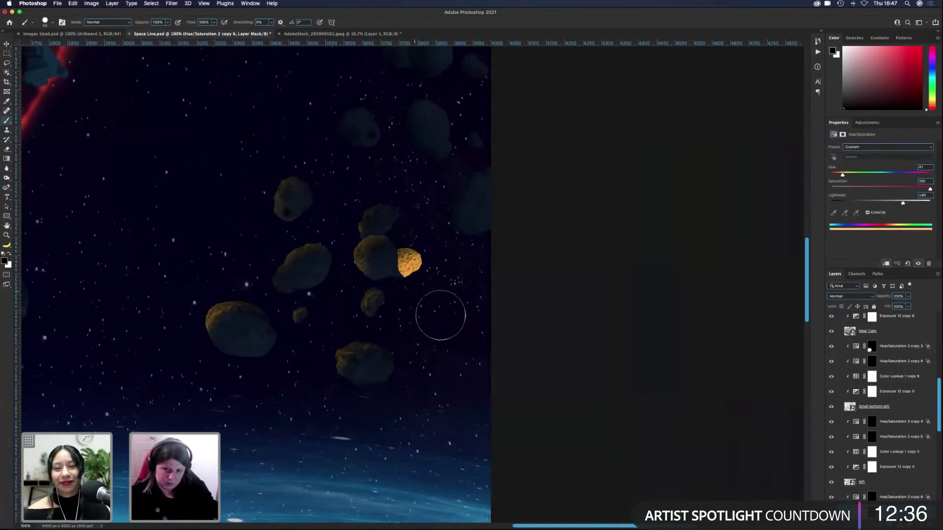
{"action": "mouse_move", "coordinate": [437, 311]}
{"action": "left_mouse_down"}
{"action": "mouse_move", "coordinate": [456, 311]}
{"action": "mouse_move", "coordinate": [416, 307]}
{"action": "mouse_move", "coordinate": [409, 272]}
{"action": "left_mouse_up"}
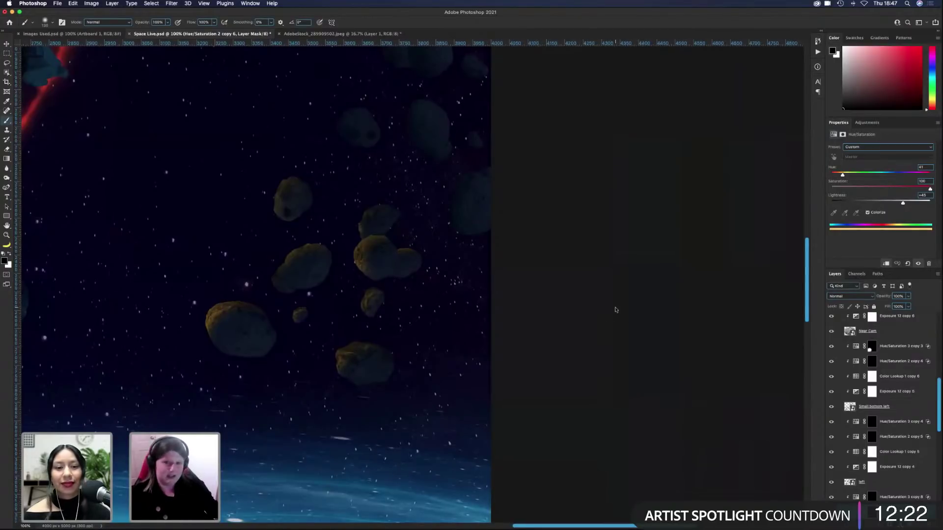
Step: Save Space Live.psd and close the Final OMG.jpg image
{"action": "key", "text": "super+s"}
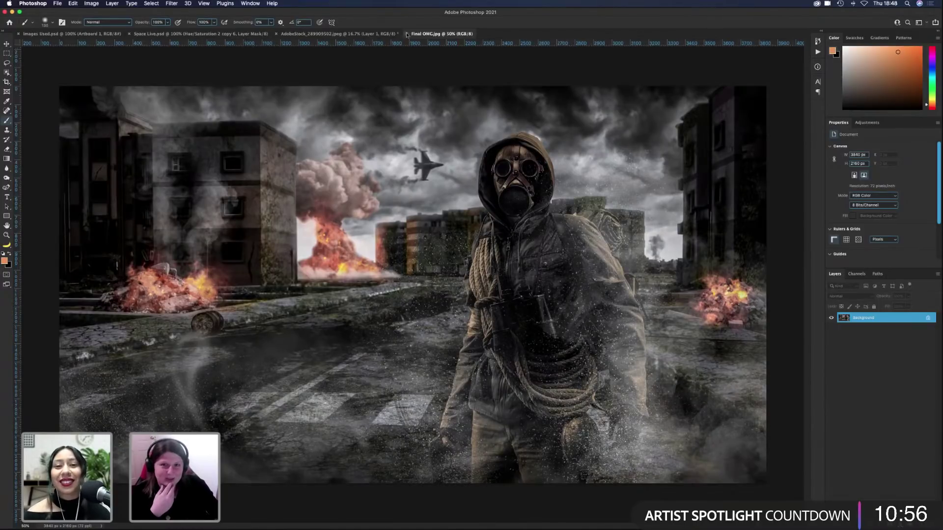
{"action": "key", "text": "super+w"}
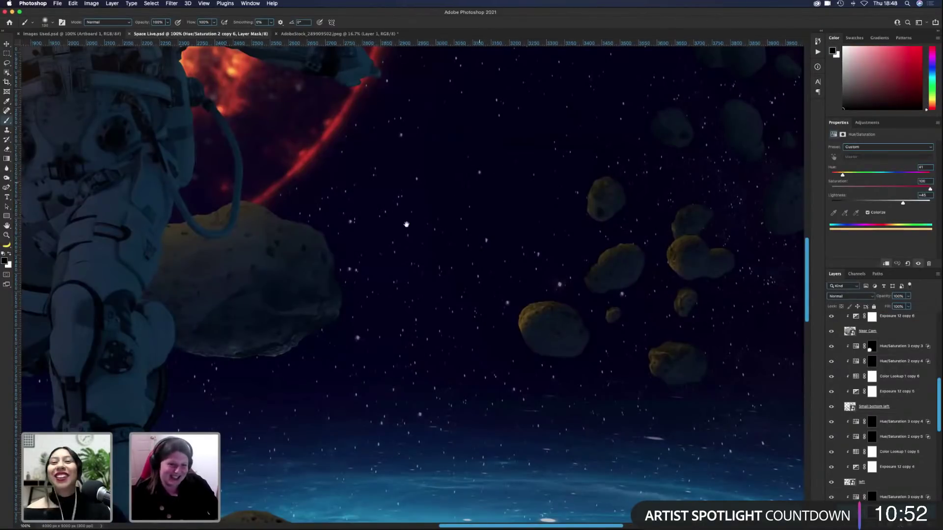
Step: Mask in orange light on the cratered asteroid above the cluster and fade it back to a subtle left-side rim
{"action": "scroll", "coordinate": [379, 231], "scroll_direction": "right", "scroll_amount": 5}
{"action": "scroll", "coordinate": [380, 230], "scroll_direction": "right", "scroll_amount": 5}
{"action": "scroll", "coordinate": [475, 269], "scroll_direction": "up", "scroll_amount": 3}
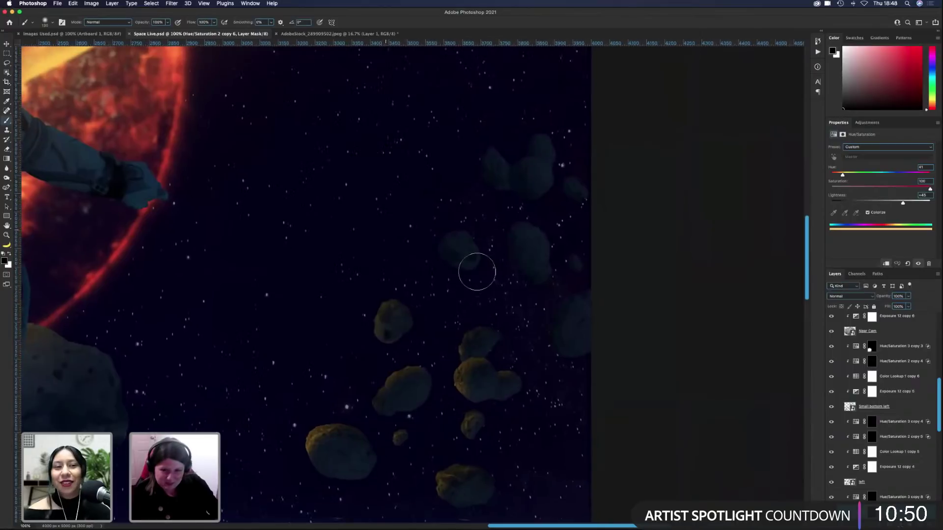
{"action": "scroll", "coordinate": [449, 151], "scroll_direction": "down", "scroll_amount": 3}
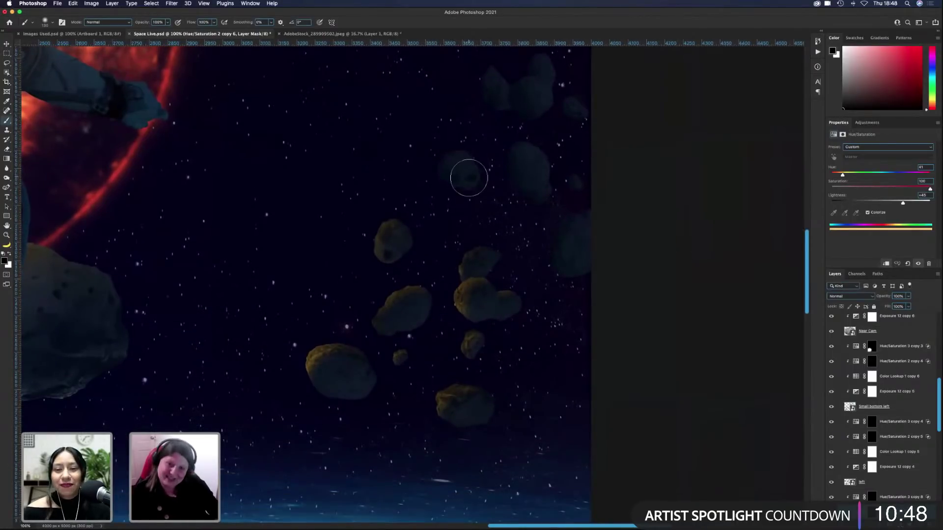
{"action": "key", "text": "x"}
{"action": "left_click_drag", "start_coordinate": [467, 174], "coordinate": [436, 154]}
{"action": "key", "text": "x"}
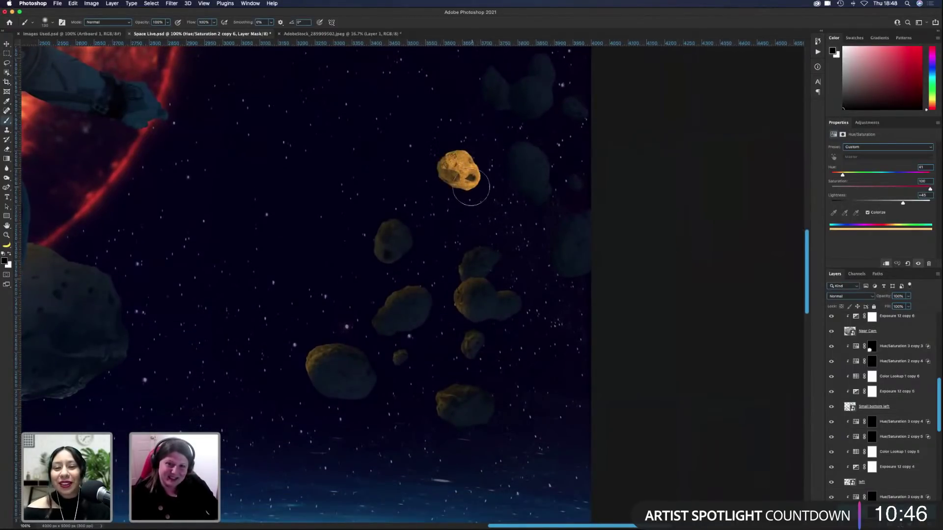
{"action": "left_click_drag", "start_coordinate": [473, 185], "coordinate": [452, 140]}
{"action": "mouse_move", "coordinate": [463, 175]}
{"action": "left_mouse_down"}
{"action": "mouse_move", "coordinate": [464, 152]}
{"action": "mouse_move", "coordinate": [426, 121]}
{"action": "left_mouse_up"}
Step: Reveal the orange light on the asteroid cut off by the right canvas edge, then mask it back to its left rim
{"action": "key", "text": "x"}
{"action": "mouse_move", "coordinate": [483, 184]}
{"action": "left_mouse_down"}
{"action": "mouse_move", "coordinate": [494, 211]}
{"action": "mouse_move", "coordinate": [478, 226]}
{"action": "mouse_move", "coordinate": [490, 143]}
{"action": "left_mouse_up"}
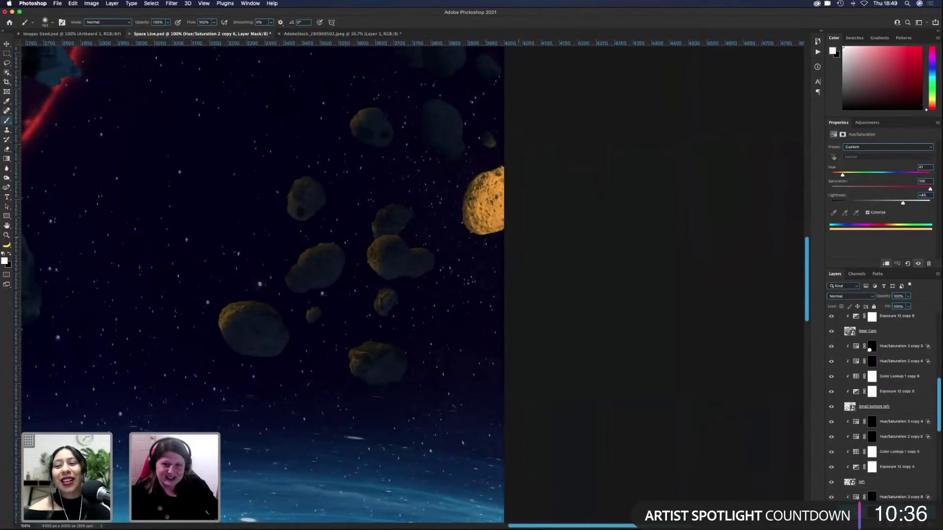
{"action": "key", "text": "x"}
{"action": "mouse_move", "coordinate": [486, 182]}
{"action": "left_mouse_down"}
{"action": "mouse_move", "coordinate": [474, 226]}
{"action": "mouse_move", "coordinate": [495, 169]}
{"action": "left_mouse_up"}
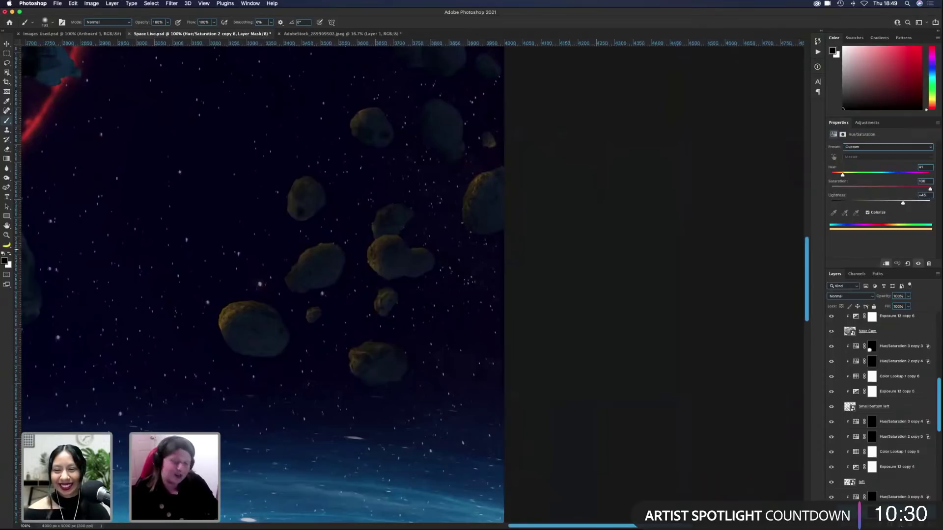
{"action": "key", "text": "x"}
{"action": "mouse_move", "coordinate": [484, 131]}
{"action": "left_mouse_down"}
{"action": "mouse_move", "coordinate": [489, 142]}
{"action": "mouse_move", "coordinate": [505, 137]}
{"action": "left_mouse_up"}
{"action": "key", "text": "x"}
{"action": "key", "text": "x"}
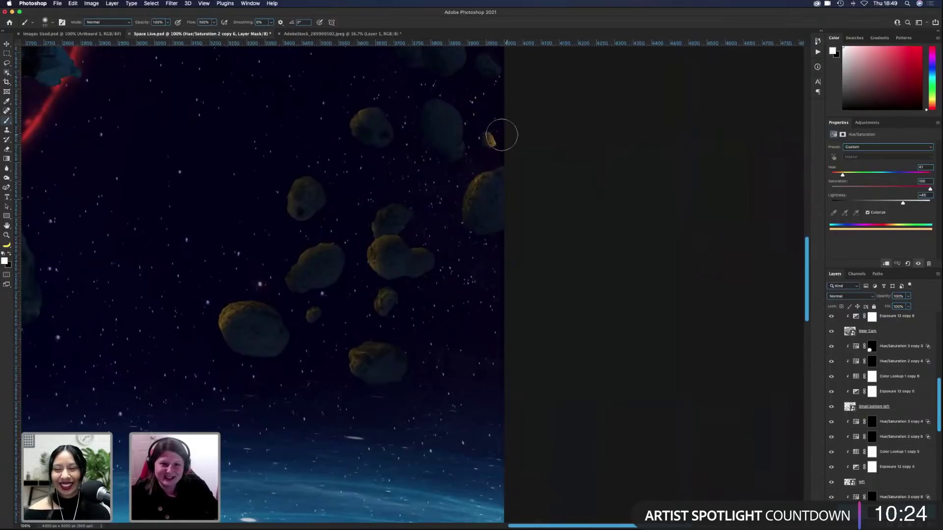
{"action": "key", "text": "super+z"}
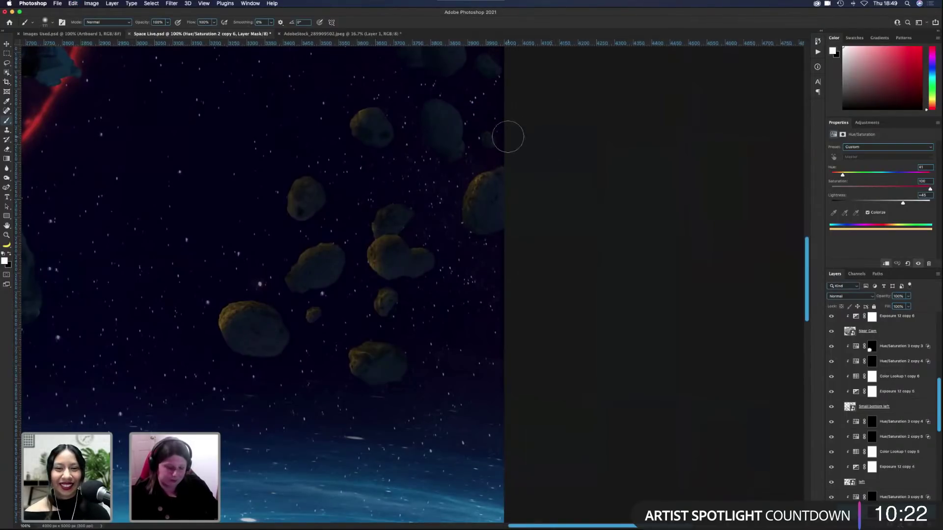
Step: Mask in a small orange highlight on the tiny asteroid above the one at the right canvas edge
{"action": "left_click_drag", "start_coordinate": [480, 139], "coordinate": [501, 139]}
{"action": "key", "text": "x"}
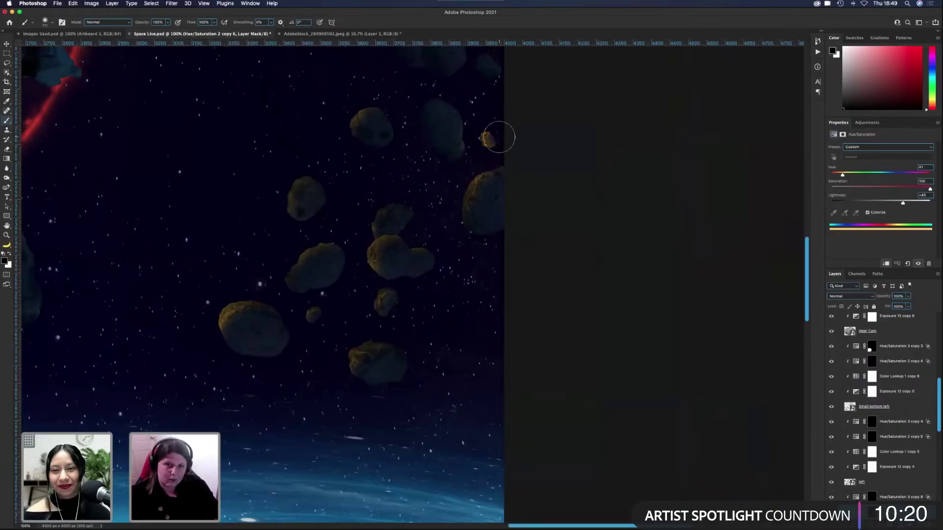
{"action": "left_click_drag", "start_coordinate": [486, 215], "coordinate": [521, 246]}
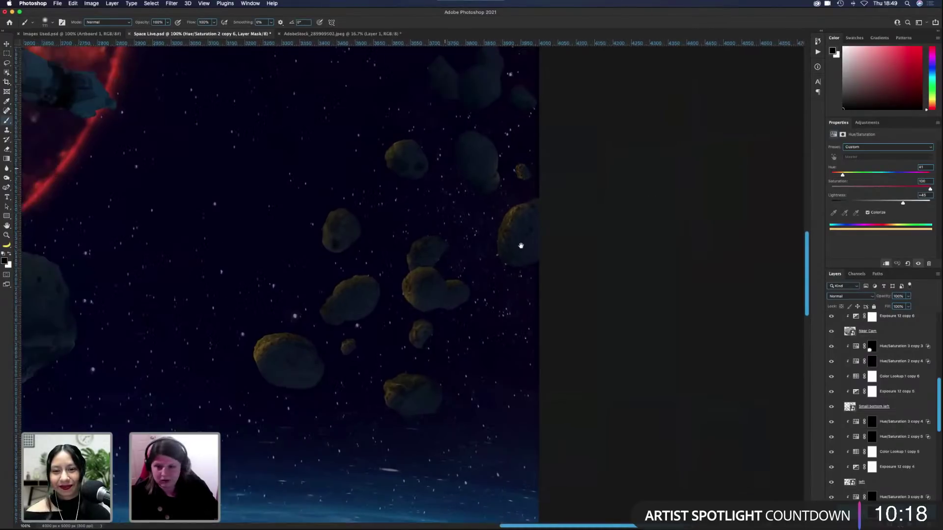
Step: Shrink the brush, reveal orange light on the tall asteroid beside the cratered one, and mask it back to its upper-left edge
{"action": "scroll", "coordinate": [521, 245], "scroll_direction": "left", "scroll_amount": 5}
{"action": "scroll", "coordinate": [521, 245], "scroll_direction": "up", "scroll_amount": 3}
{"action": "scroll", "coordinate": [499, 194], "scroll_direction": "right", "scroll_amount": 1}
{"action": "key", "text": "x"}
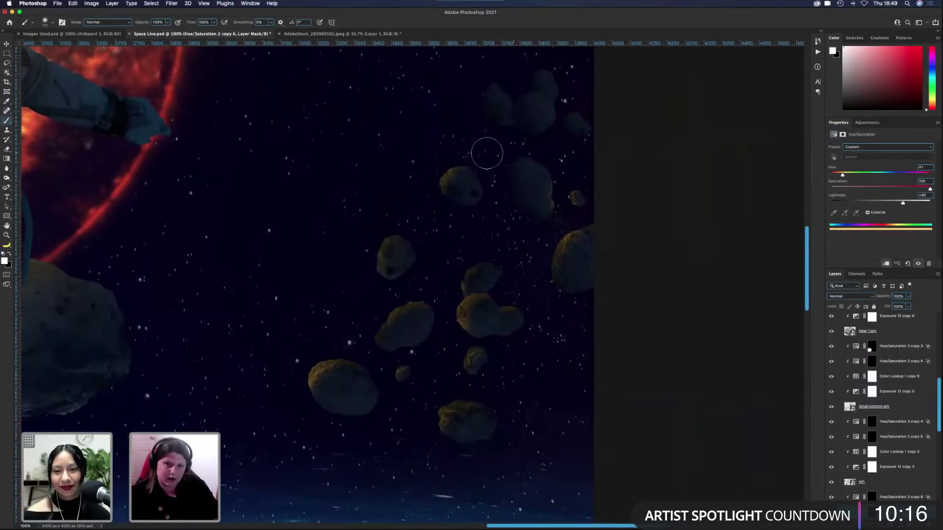
{"action": "key", "text": "["}
{"action": "key", "text": "["}
{"action": "key", "text": "["}
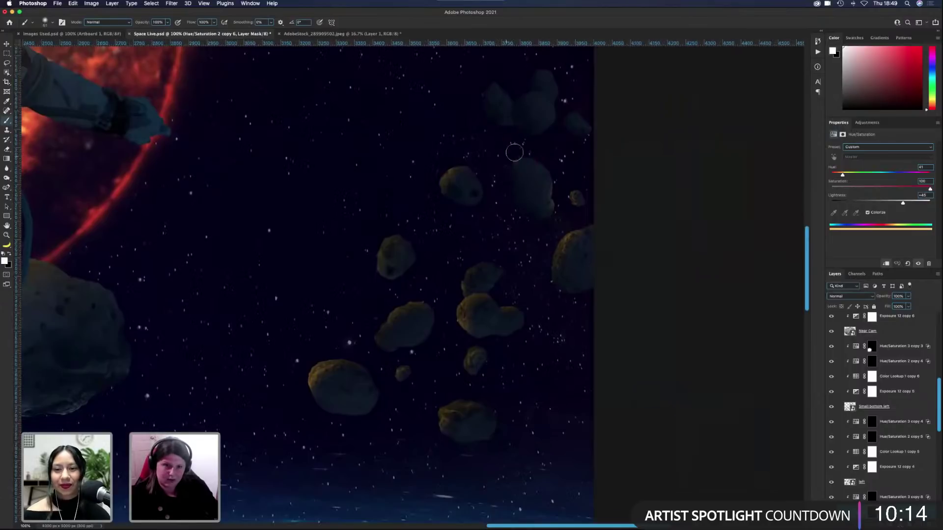
{"action": "mouse_move", "coordinate": [514, 153]}
{"action": "left_mouse_down"}
{"action": "mouse_move", "coordinate": [498, 174]}
{"action": "mouse_move", "coordinate": [509, 221]}
{"action": "mouse_move", "coordinate": [521, 222]}
{"action": "mouse_move", "coordinate": [509, 171]}
{"action": "mouse_move", "coordinate": [521, 164]}
{"action": "mouse_move", "coordinate": [531, 215]}
{"action": "mouse_move", "coordinate": [515, 153]}
{"action": "mouse_move", "coordinate": [528, 208]}
{"action": "mouse_move", "coordinate": [559, 256]}
{"action": "left_mouse_up"}
{"action": "key", "text": "x"}
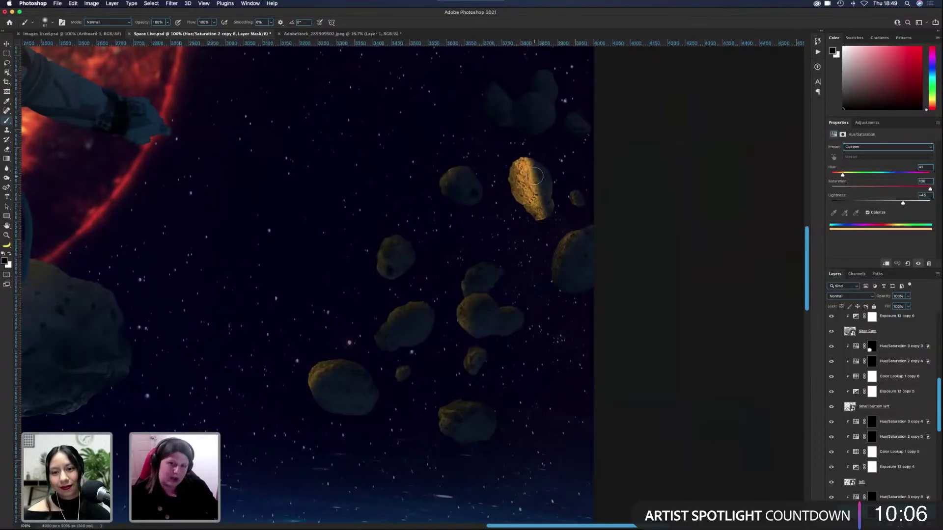
{"action": "mouse_move", "coordinate": [537, 175]}
{"action": "left_mouse_down"}
{"action": "mouse_move", "coordinate": [538, 184]}
{"action": "mouse_move", "coordinate": [525, 169]}
{"action": "mouse_move", "coordinate": [544, 213]}
{"action": "mouse_move", "coordinate": [530, 221]}
{"action": "left_mouse_up"}
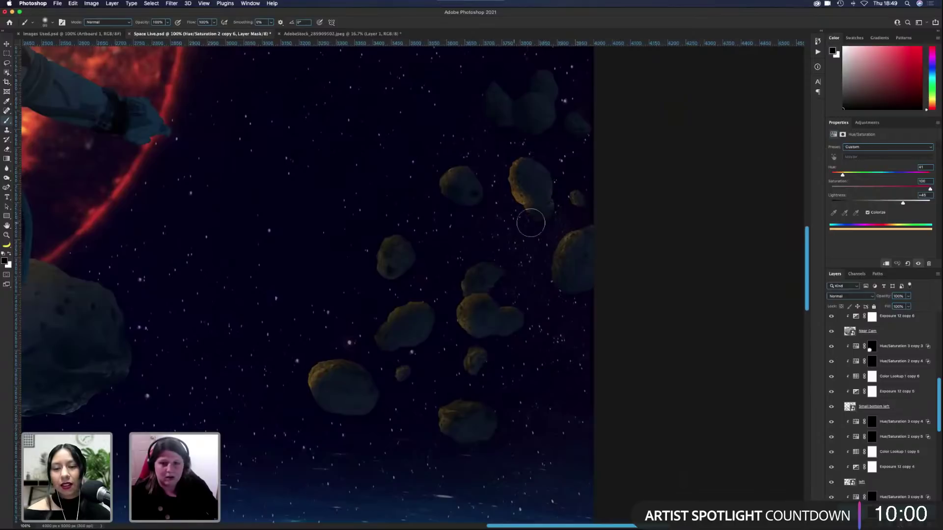
Step: Examine the asteroid lighting across the whole composition and up close near the right canvas edge
{"action": "key", "text": "super+0"}
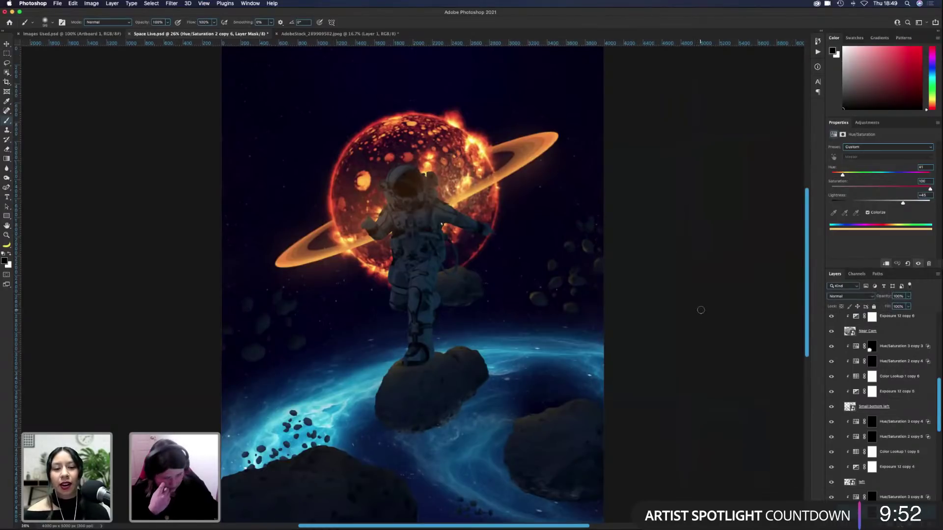
{"action": "key", "text": "super+equal"}
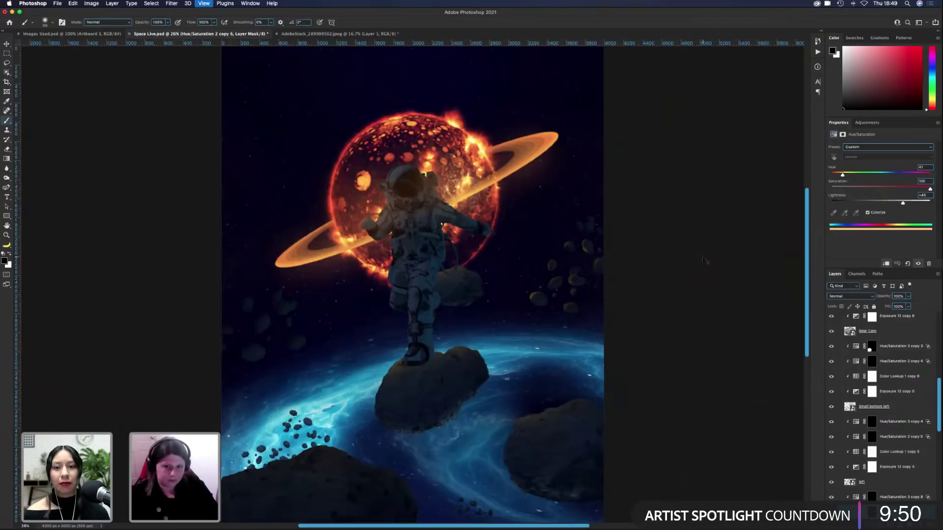
{"action": "key", "text": "super+equal"}
{"action": "key", "text": "super+equal"}
{"action": "key", "text": "super+equal"}
{"action": "key", "text": "super+equal"}
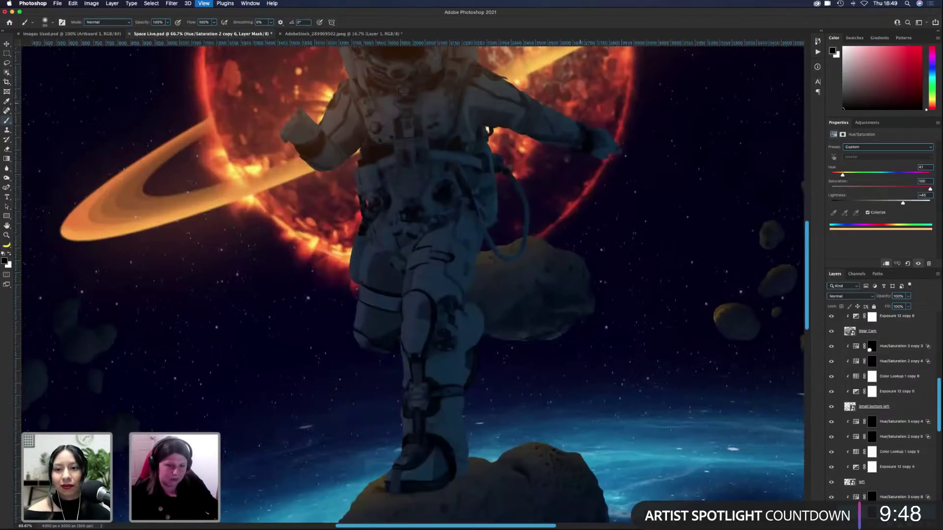
{"action": "scroll", "coordinate": [413, 280], "scroll_direction": "right", "scroll_amount": 15}
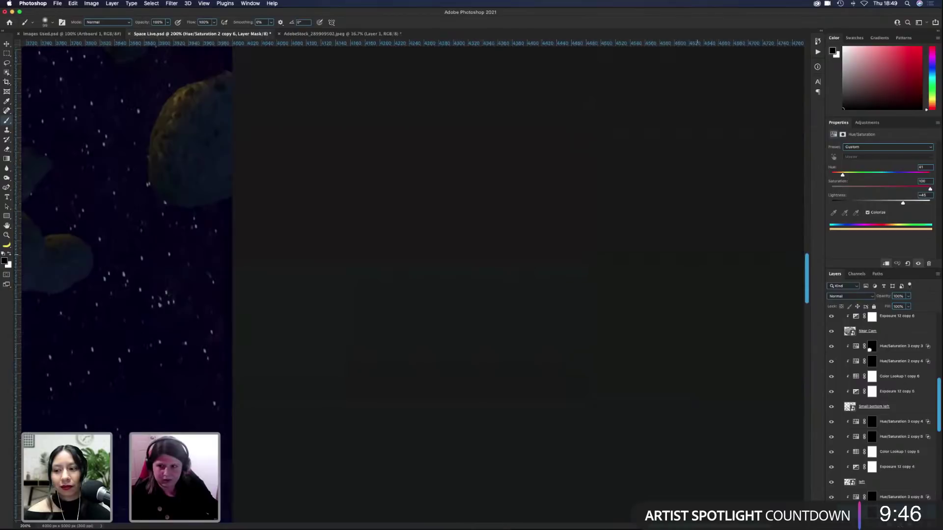
Step: Try a green hue on the Hue/Saturation adjustment lighting the asteroids, and return the hue to 41
{"action": "scroll", "coordinate": [412, 285], "scroll_direction": "left", "scroll_amount": 2}
{"action": "scroll", "coordinate": [413, 285], "scroll_direction": "up", "scroll_amount": 2}
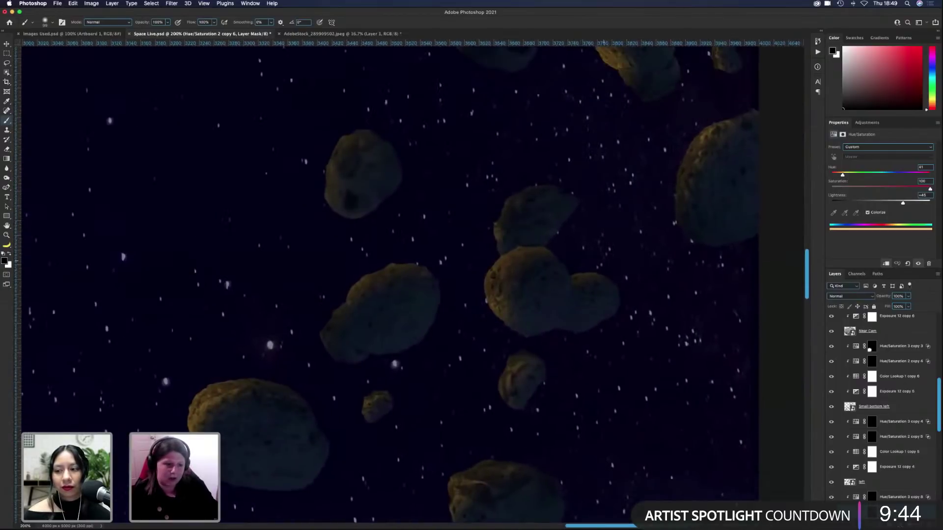
{"action": "scroll", "coordinate": [388, 284], "scroll_direction": "up", "scroll_amount": 5}
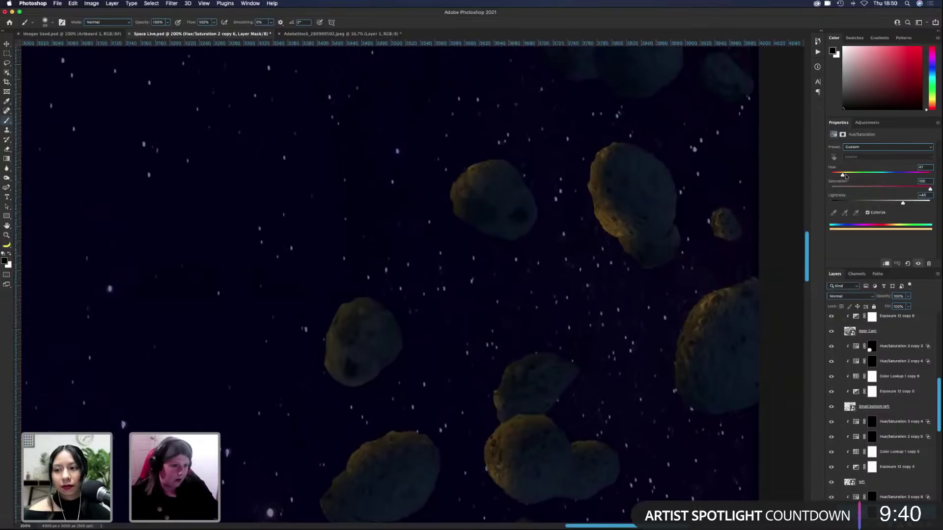
{"action": "left_click_drag", "start_coordinate": [845, 175], "coordinate": [858, 176]}
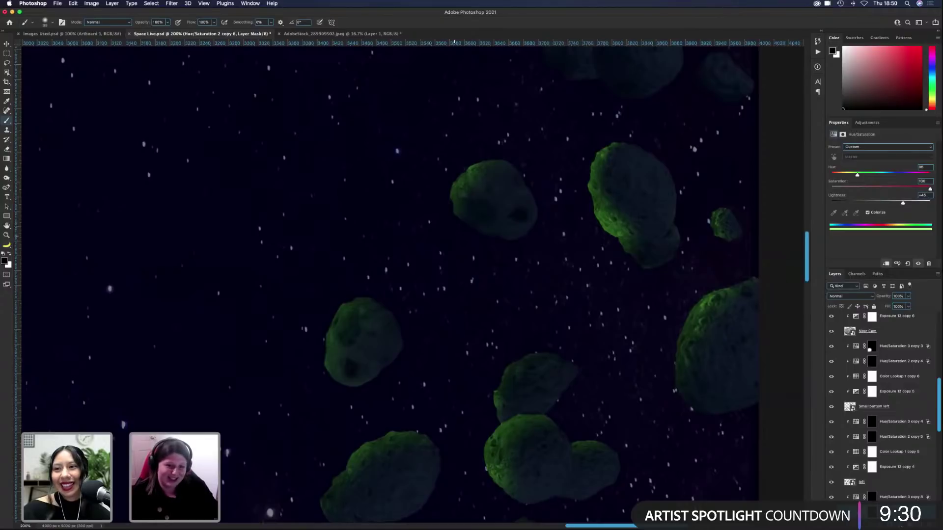
{"action": "left_click_drag", "start_coordinate": [856, 174], "coordinate": [842, 174]}
Step: Mask in orange light along the left edge of the half-hidden asteroid in the uppermost cluster
{"action": "left_click_drag", "start_coordinate": [551, 406], "coordinate": [548, 411]}
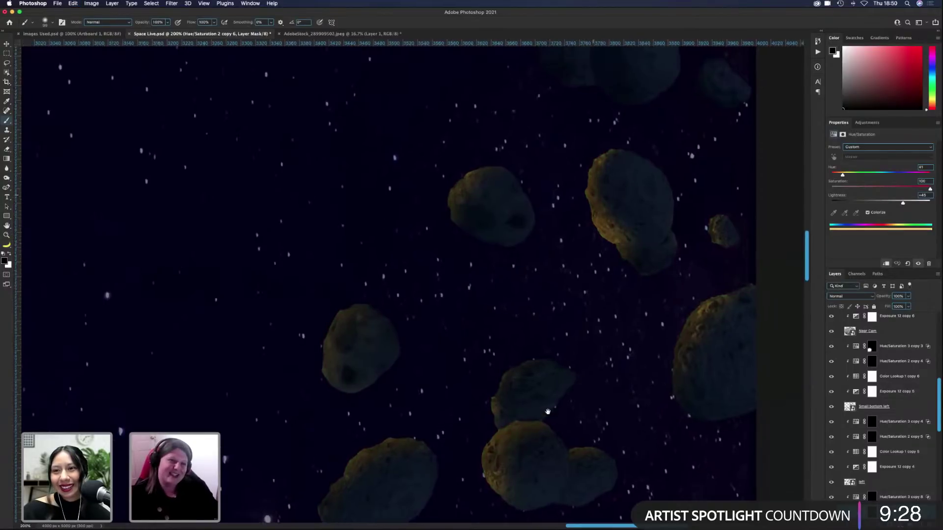
{"action": "scroll", "coordinate": [548, 412], "scroll_direction": "up", "scroll_amount": 5}
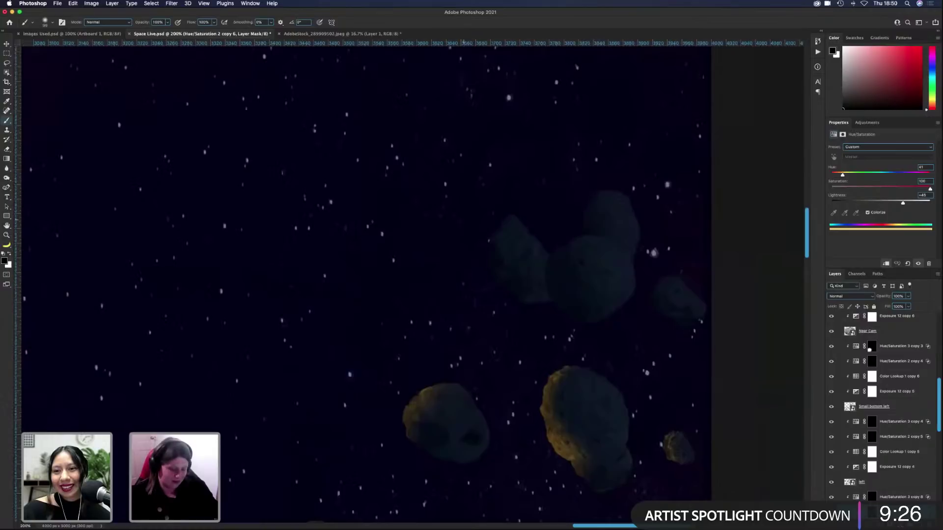
{"action": "key", "text": "x"}
{"action": "left_click_drag", "start_coordinate": [508, 220], "coordinate": [491, 256]}
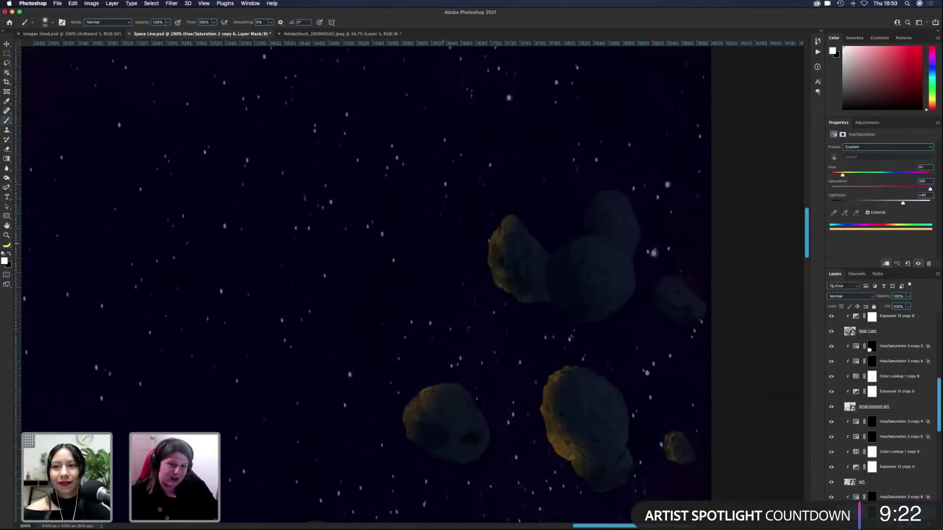
{"action": "key", "text": "x"}
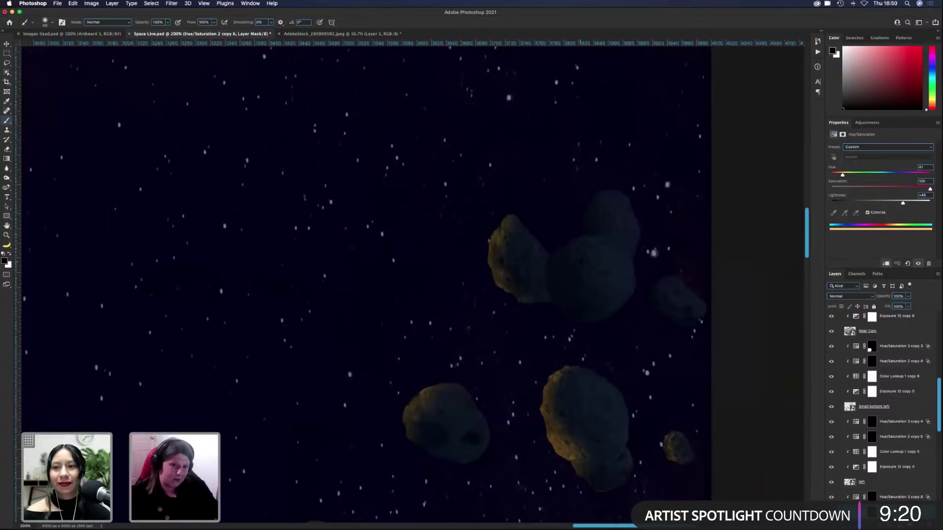
Step: Reveal orange light over the round front asteroid of the uppermost cluster, filling in its upper-right side
{"action": "mouse_move", "coordinate": [580, 249]}
{"action": "left_mouse_down"}
{"action": "mouse_move", "coordinate": [578, 272]}
{"action": "mouse_move", "coordinate": [560, 265]}
{"action": "mouse_move", "coordinate": [572, 289]}
{"action": "mouse_move", "coordinate": [559, 287]}
{"action": "mouse_move", "coordinate": [589, 307]}
{"action": "mouse_move", "coordinate": [621, 278]}
{"action": "left_mouse_up"}
{"action": "key", "text": "x"}
{"action": "key", "text": "x"}
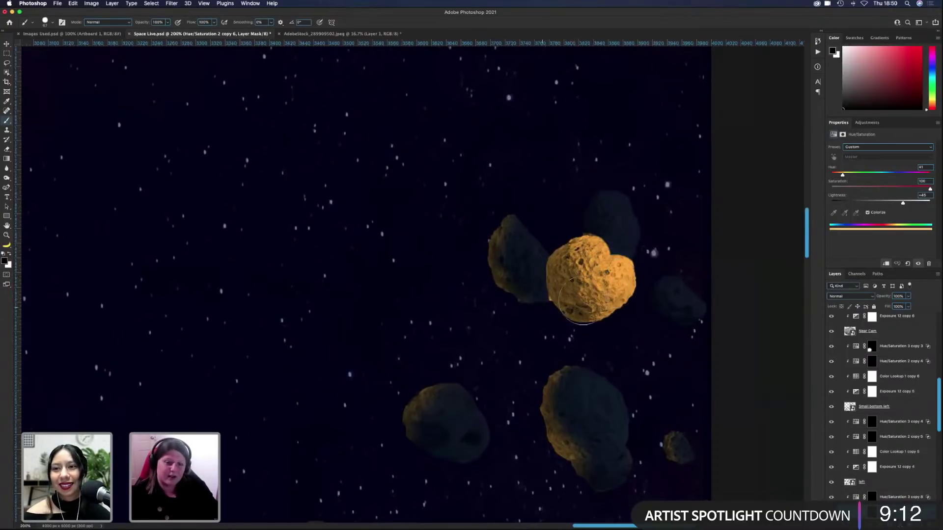
{"action": "left_click_drag", "start_coordinate": [536, 299], "coordinate": [528, 298]}
{"action": "mouse_move", "coordinate": [546, 330]}
{"action": "left_mouse_down"}
{"action": "mouse_move", "coordinate": [537, 331]}
{"action": "mouse_move", "coordinate": [546, 330]}
{"action": "left_mouse_up"}
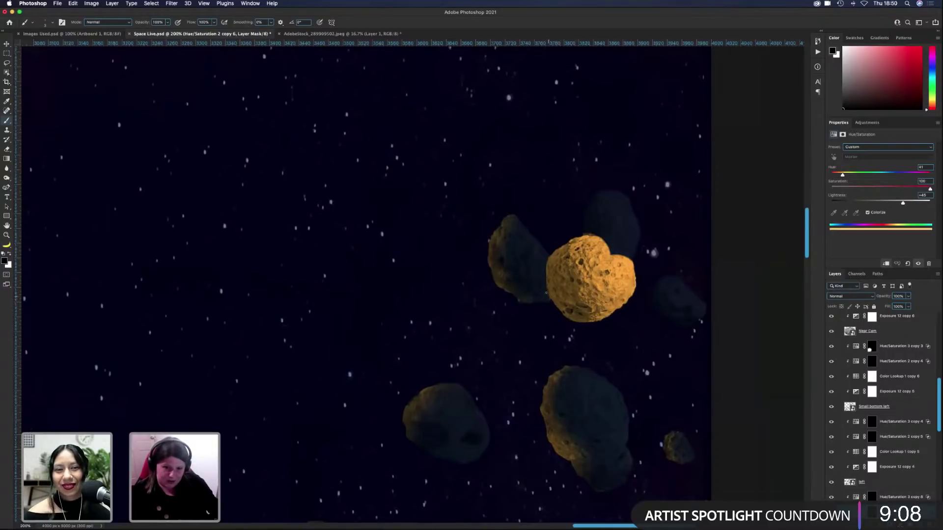
{"action": "key", "text": "x"}
{"action": "left_click_drag", "start_coordinate": [646, 263], "coordinate": [649, 263]}
{"action": "left_click_drag", "start_coordinate": [643, 303], "coordinate": [645, 303]}
{"action": "left_click_drag", "start_coordinate": [631, 253], "coordinate": [624, 235]}
Step: Mask the orange light on the round front asteroid back to its left rim with a larger brush
{"action": "key", "text": "x"}
{"action": "mouse_move", "coordinate": [653, 275]}
{"action": "left_mouse_down"}
{"action": "mouse_move", "coordinate": [626, 265]}
{"action": "mouse_move", "coordinate": [619, 285]}
{"action": "mouse_move", "coordinate": [607, 255]}
{"action": "mouse_move", "coordinate": [609, 292]}
{"action": "mouse_move", "coordinate": [604, 246]}
{"action": "mouse_move", "coordinate": [599, 314]}
{"action": "left_mouse_up"}
{"action": "left_click_drag", "start_coordinate": [625, 278], "coordinate": [640, 277]}
{"action": "left_click_drag", "start_coordinate": [587, 260], "coordinate": [584, 294]}
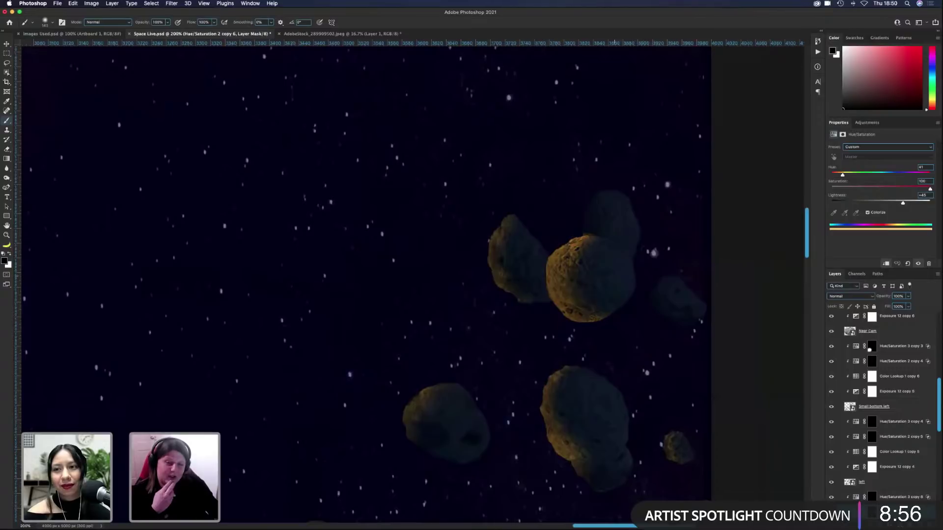
{"action": "mouse_move", "coordinate": [579, 238]}
{"action": "left_mouse_down"}
{"action": "mouse_move", "coordinate": [564, 287]}
{"action": "mouse_move", "coordinate": [589, 236]}
{"action": "left_mouse_up"}
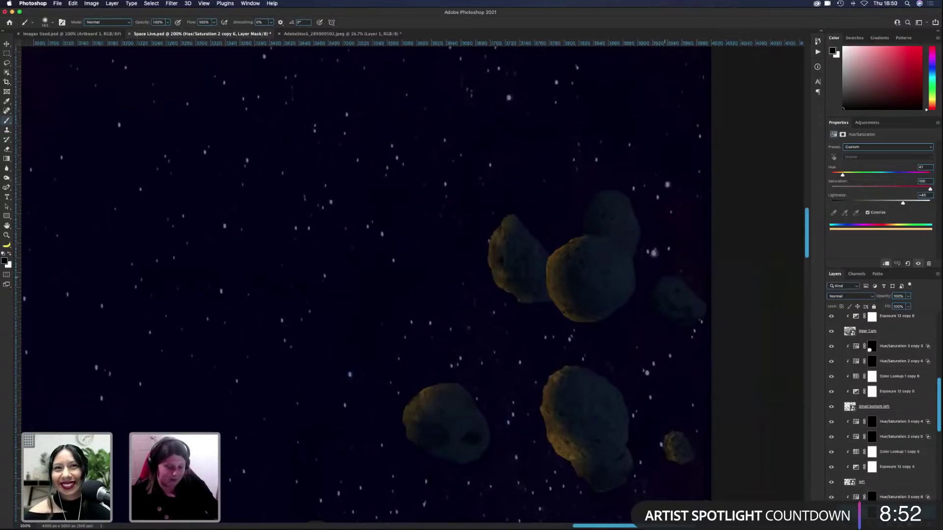
Step: Shrink the brush, reveal orange light on the asteroid behind the round one, and mask it back to its upper-left edge
{"action": "key", "text": "x"}
{"action": "mouse_move", "coordinate": [641, 175]}
{"action": "left_mouse_down"}
{"action": "mouse_move", "coordinate": [601, 177]}
{"action": "mouse_move", "coordinate": [596, 145]}
{"action": "left_mouse_up"}
{"action": "key", "text": "x"}
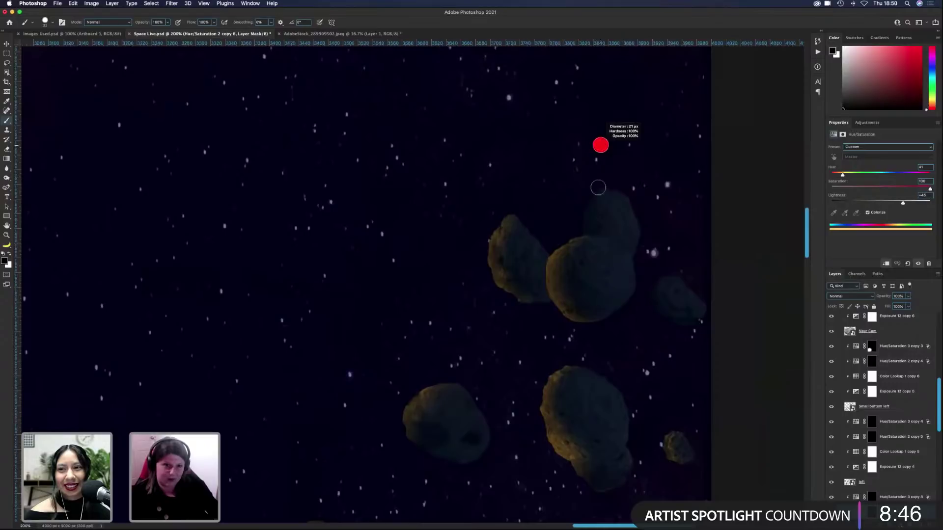
{"action": "key", "text": "x"}
{"action": "mouse_move", "coordinate": [605, 192]}
{"action": "left_mouse_down"}
{"action": "mouse_move", "coordinate": [581, 217]}
{"action": "mouse_move", "coordinate": [586, 227]}
{"action": "mouse_move", "coordinate": [606, 237]}
{"action": "mouse_move", "coordinate": [603, 197]}
{"action": "mouse_move", "coordinate": [631, 233]}
{"action": "left_mouse_up"}
{"action": "key", "text": "x"}
{"action": "mouse_move", "coordinate": [663, 279]}
{"action": "left_mouse_down"}
{"action": "mouse_move", "coordinate": [674, 278]}
{"action": "mouse_move", "coordinate": [659, 293]}
{"action": "left_mouse_up"}
{"action": "mouse_move", "coordinate": [617, 237]}
{"action": "left_mouse_down"}
{"action": "mouse_move", "coordinate": [601, 196]}
{"action": "mouse_move", "coordinate": [586, 211]}
{"action": "left_mouse_up"}
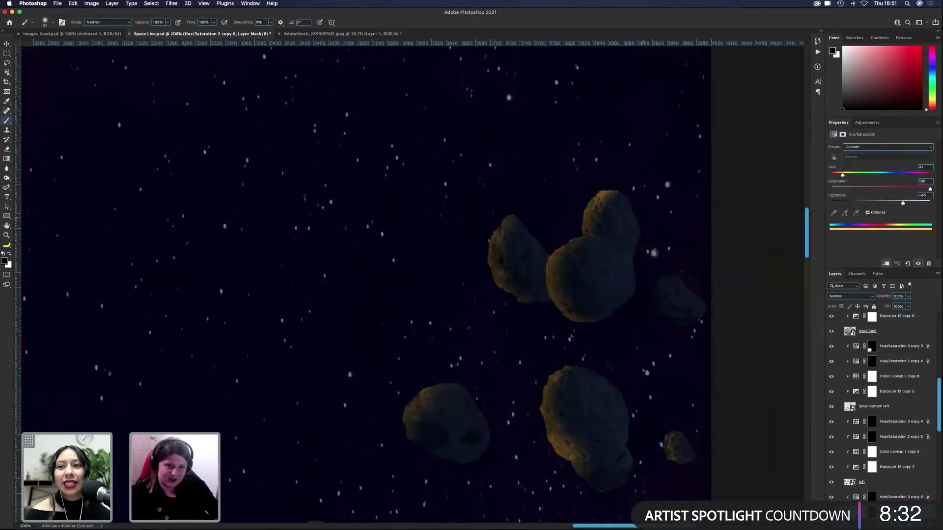
Step: Reveal orange light on the small asteroid between the uppermost cluster and the right canvas edge, and mask it back to its left rim
{"action": "scroll", "coordinate": [413, 284], "scroll_direction": "down", "scroll_amount": 5}
{"action": "scroll", "coordinate": [413, 285], "scroll_direction": "right", "scroll_amount": 4}
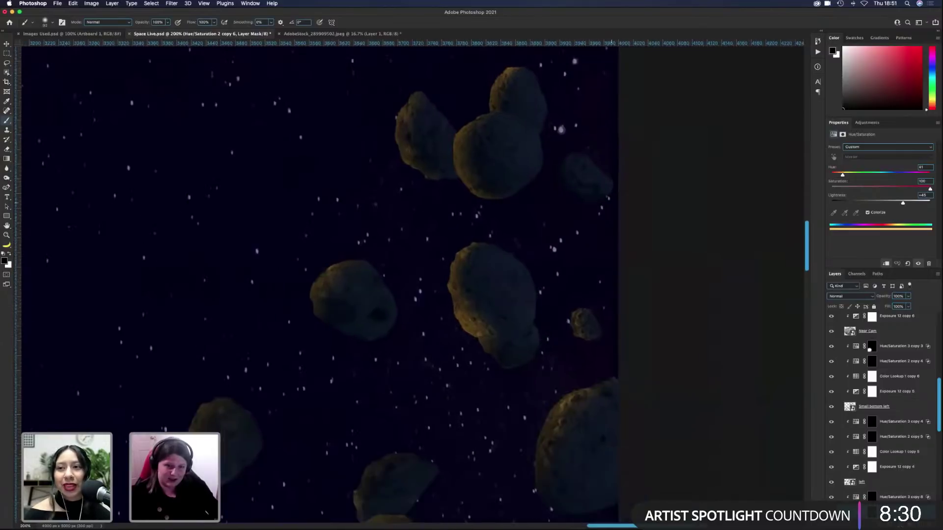
{"action": "key", "text": "x"}
{"action": "mouse_move", "coordinate": [601, 164]}
{"action": "left_mouse_down"}
{"action": "mouse_move", "coordinate": [572, 186]}
{"action": "mouse_move", "coordinate": [565, 165]}
{"action": "mouse_move", "coordinate": [506, 158]}
{"action": "left_mouse_up"}
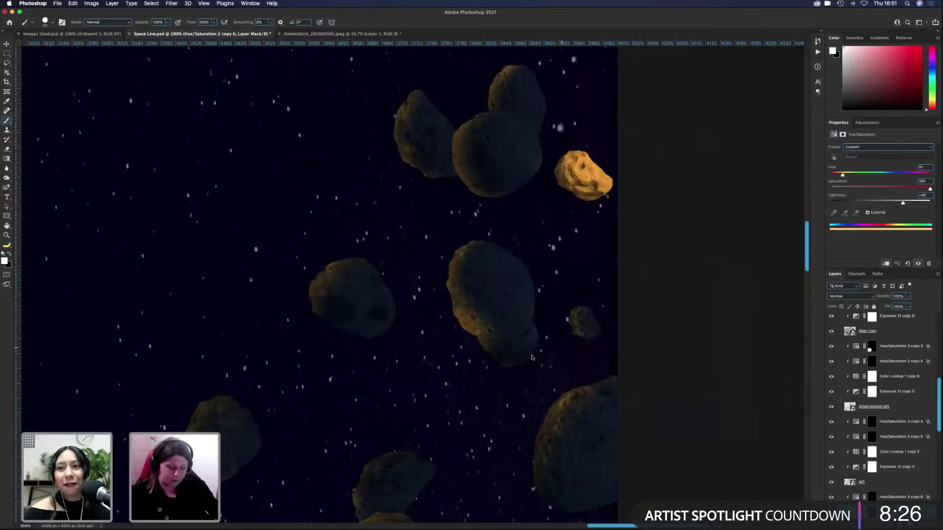
{"action": "key", "text": "x"}
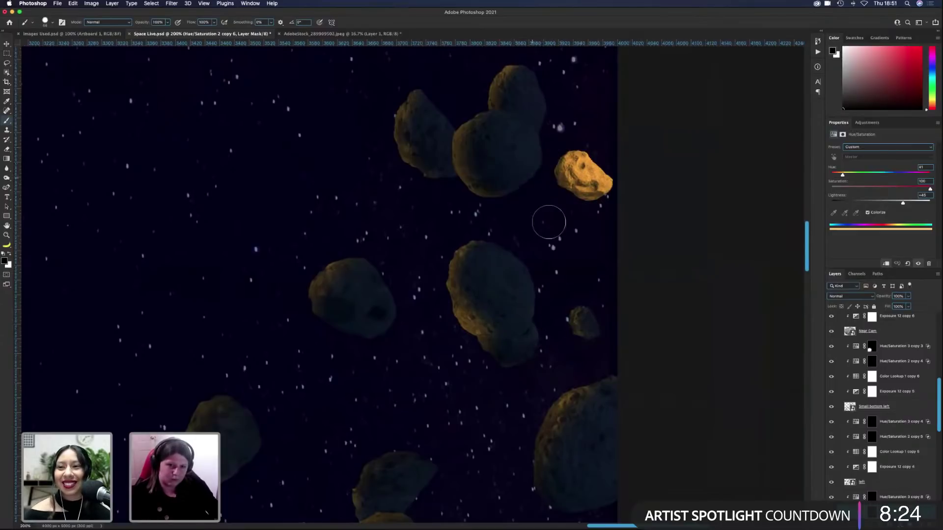
{"action": "left_click_drag", "start_coordinate": [560, 227], "coordinate": [594, 284]}
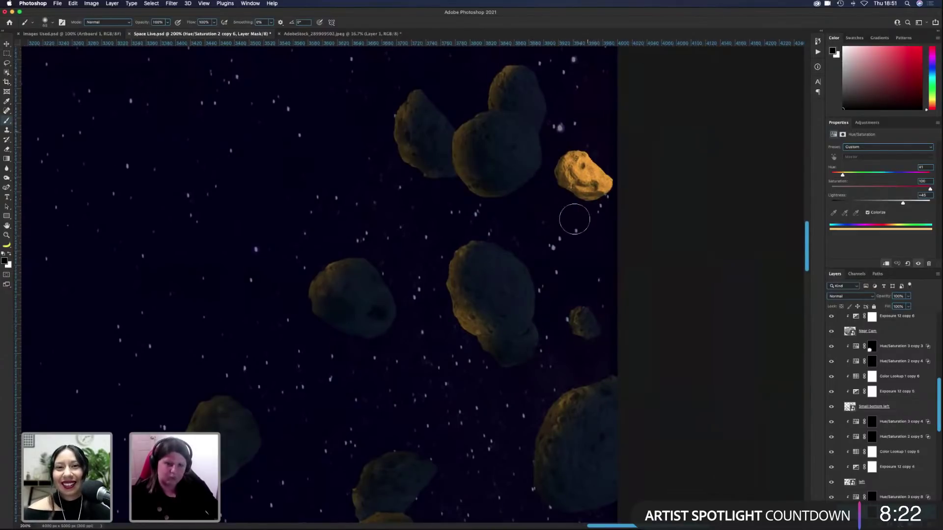
{"action": "scroll", "coordinate": [581, 212], "scroll_direction": "left", "scroll_amount": 2}
{"action": "key", "text": "x"}
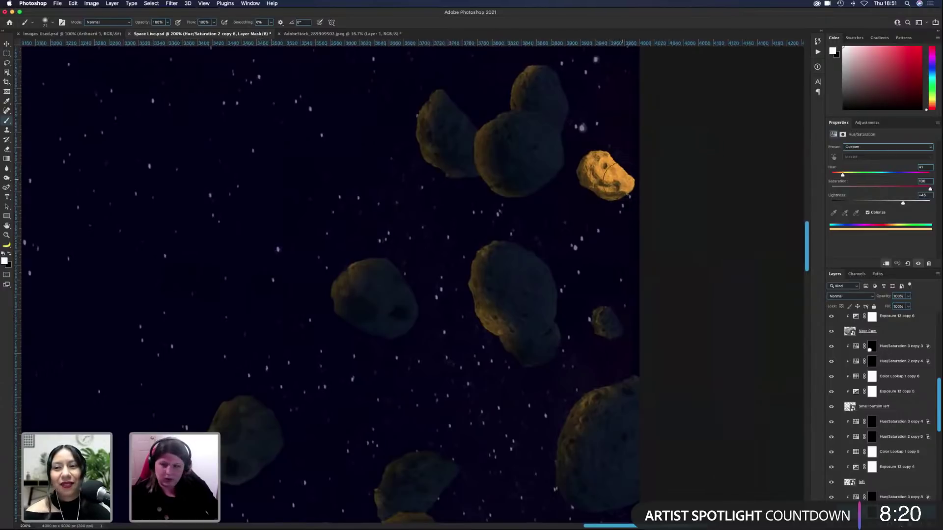
{"action": "key", "text": "x"}
{"action": "mouse_move", "coordinate": [609, 174]}
{"action": "left_mouse_down"}
{"action": "mouse_move", "coordinate": [616, 186]}
{"action": "mouse_move", "coordinate": [603, 155]}
{"action": "mouse_move", "coordinate": [593, 167]}
{"action": "mouse_move", "coordinate": [602, 186]}
{"action": "mouse_move", "coordinate": [619, 173]}
{"action": "left_mouse_up"}
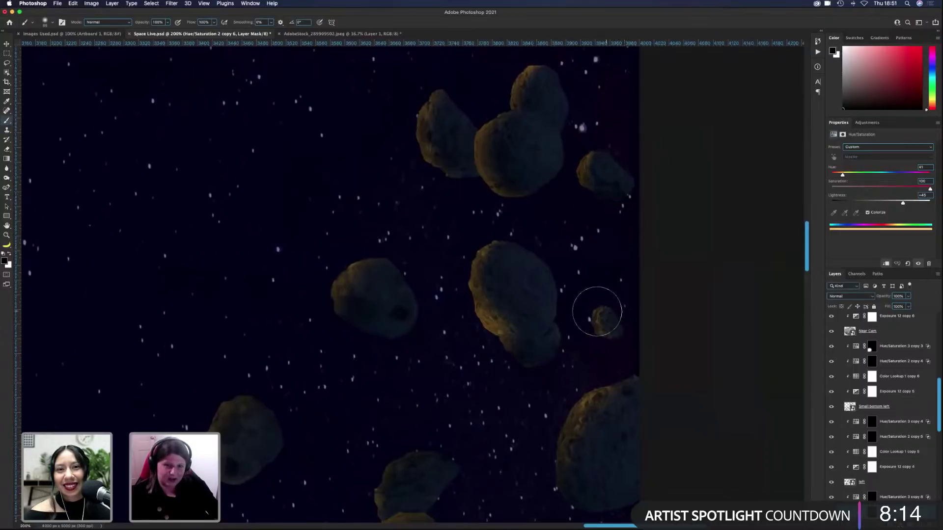
Step: Examine the asteroid lighting across the whole composition and the unlit asteroids to the left of the astronaut's legs
{"action": "scroll", "coordinate": [596, 311], "scroll_direction": "down", "scroll_amount": 3}
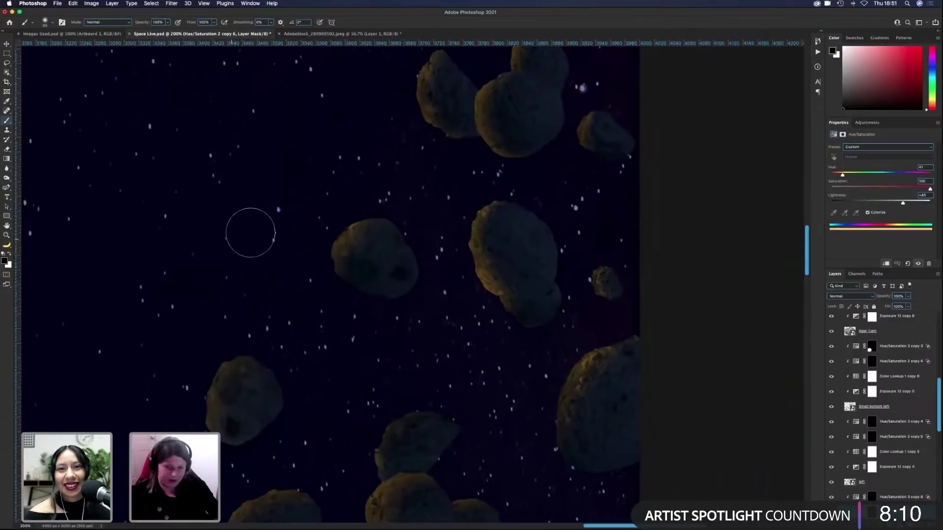
{"action": "key", "text": "super+minus"}
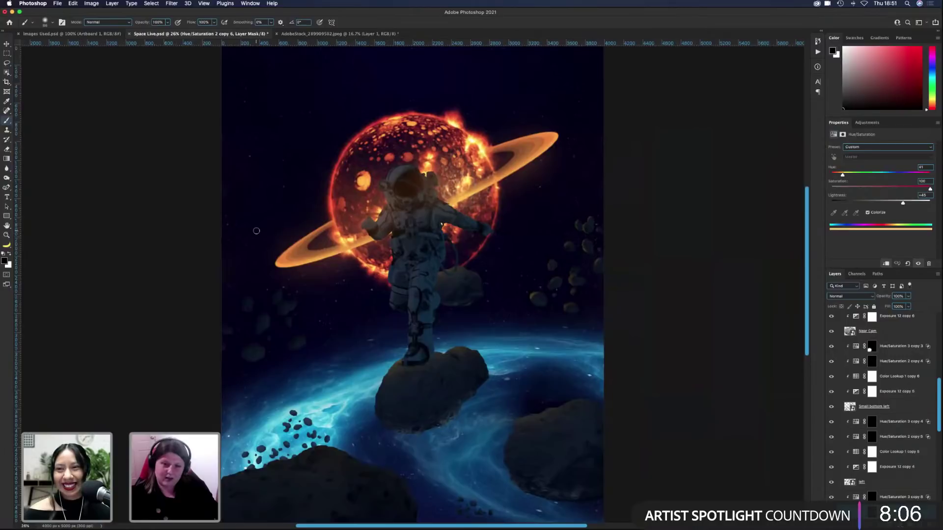
{"action": "key", "text": "super+plus"}
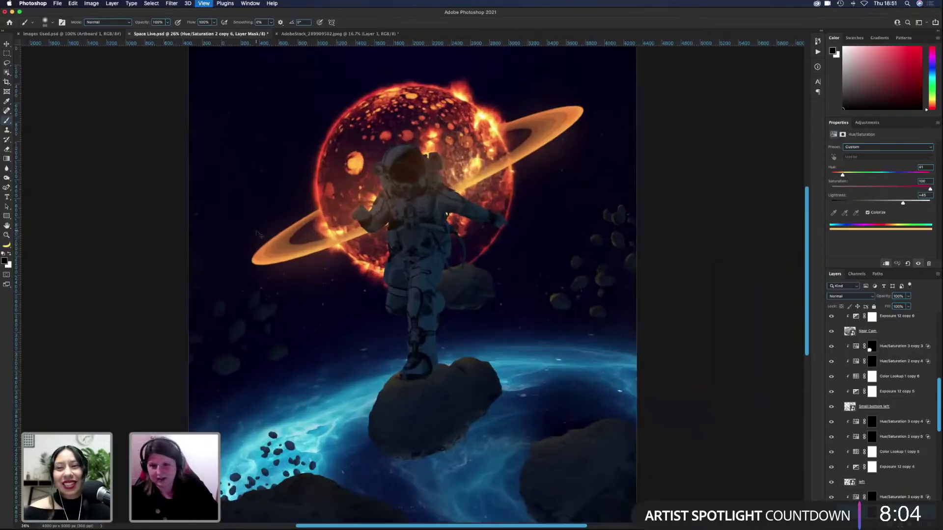
{"action": "key", "text": "super+plus"}
{"action": "key", "text": "super+plus"}
{"action": "key", "text": "super+plus"}
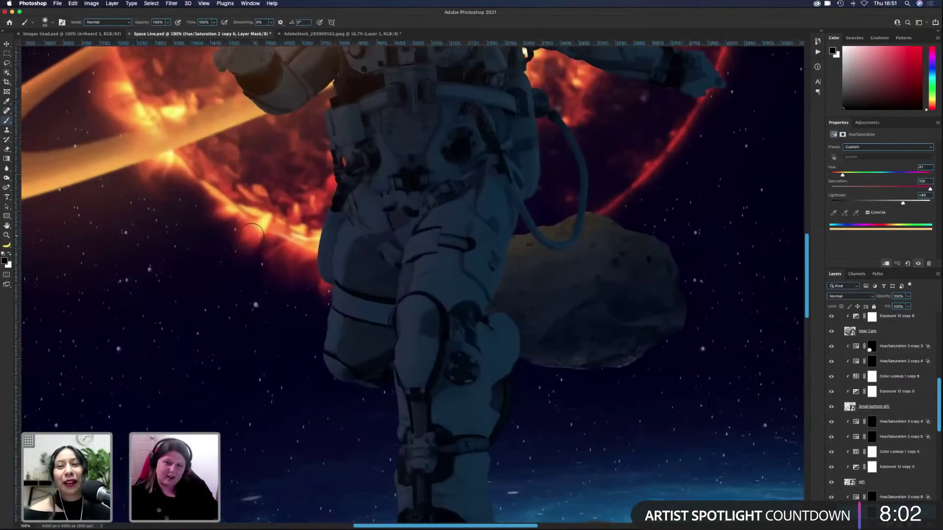
{"action": "scroll", "coordinate": [251, 237], "scroll_direction": "down", "scroll_amount": 5}
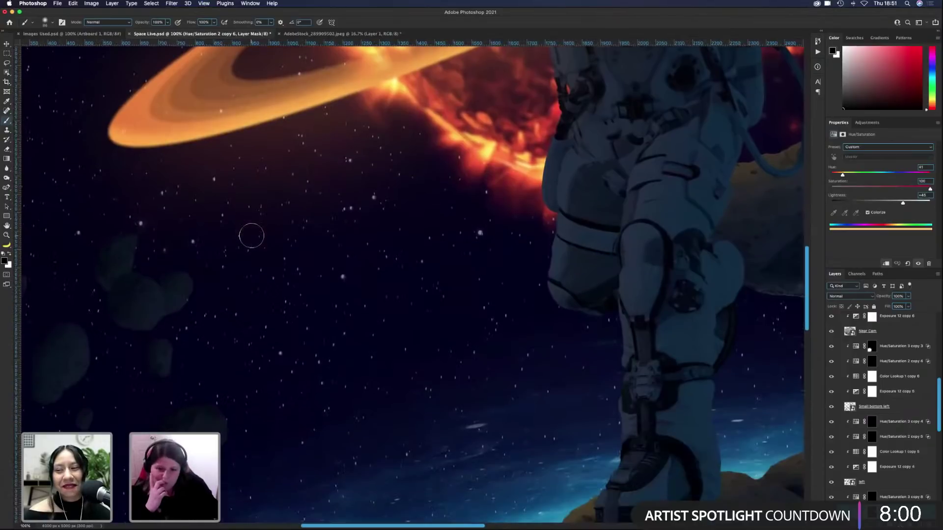
{"action": "scroll", "coordinate": [252, 236], "scroll_direction": "down", "scroll_amount": 3}
{"action": "scroll", "coordinate": [252, 236], "scroll_direction": "left", "scroll_amount": 1}
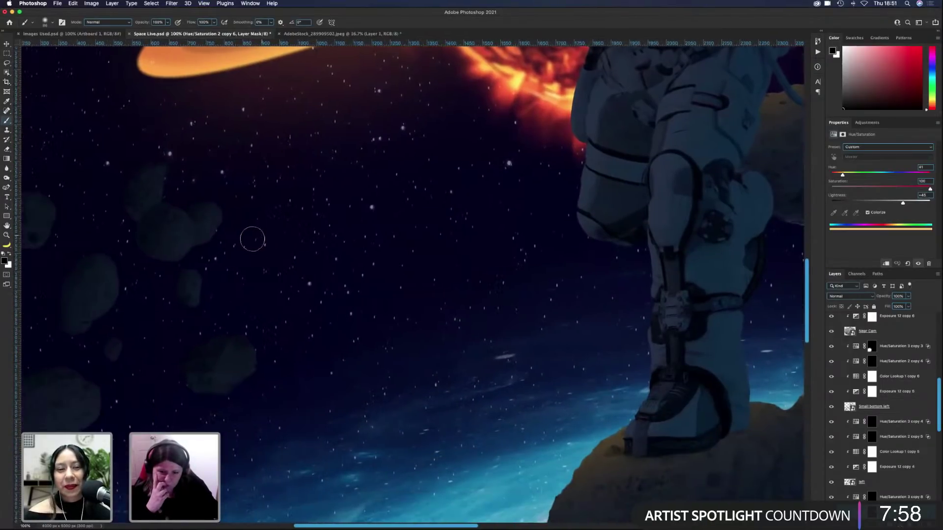
Step: Switch to Safari, browse the artwork posts on the artist's Instagram profile, and minimize the window
{"action": "mouse_move", "coordinate": [410, 518]}
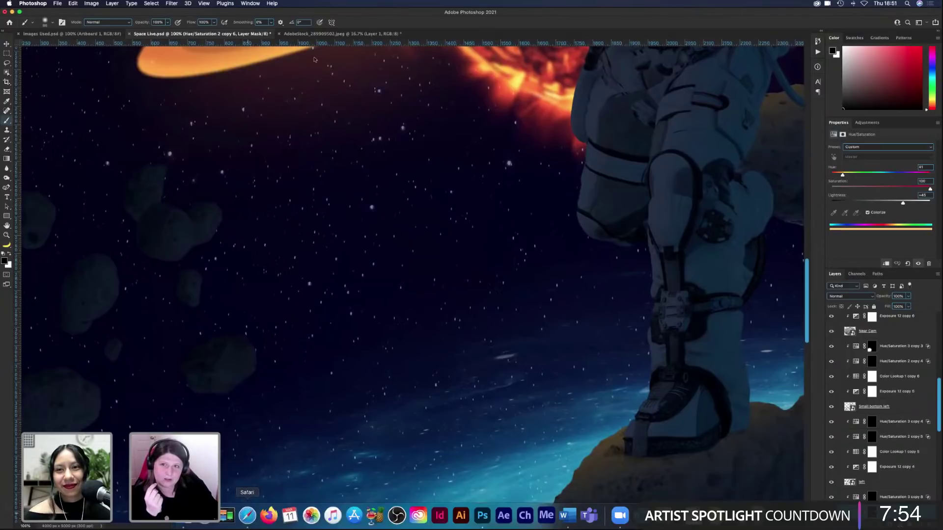
{"action": "key", "text": "super+Tab"}
{"action": "key", "text": "super+1"}
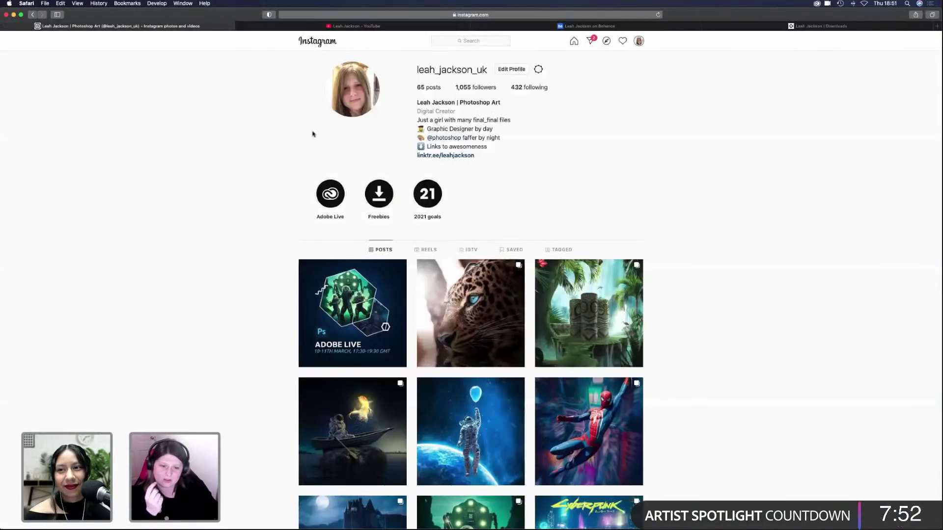
{"action": "scroll", "coordinate": [312, 134], "scroll_direction": "down", "scroll_amount": 5}
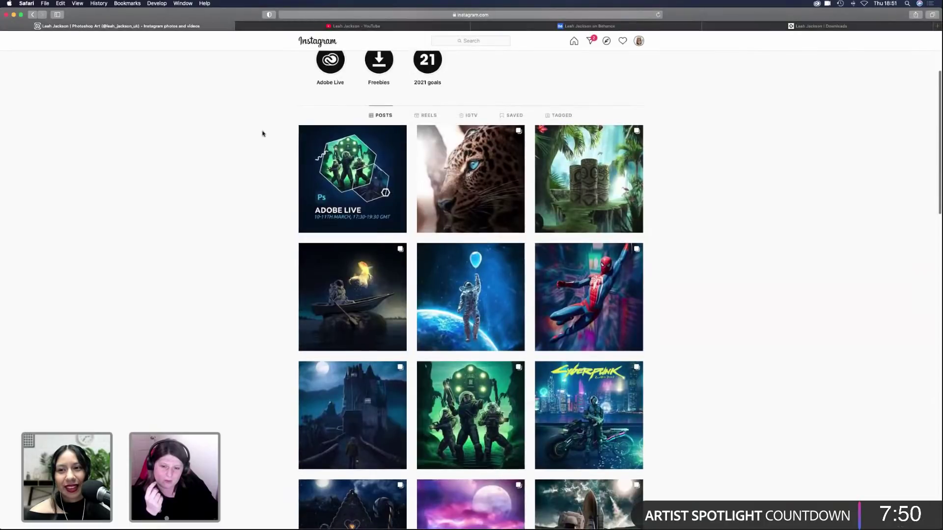
{"action": "scroll", "coordinate": [263, 133], "scroll_direction": "down", "scroll_amount": 2}
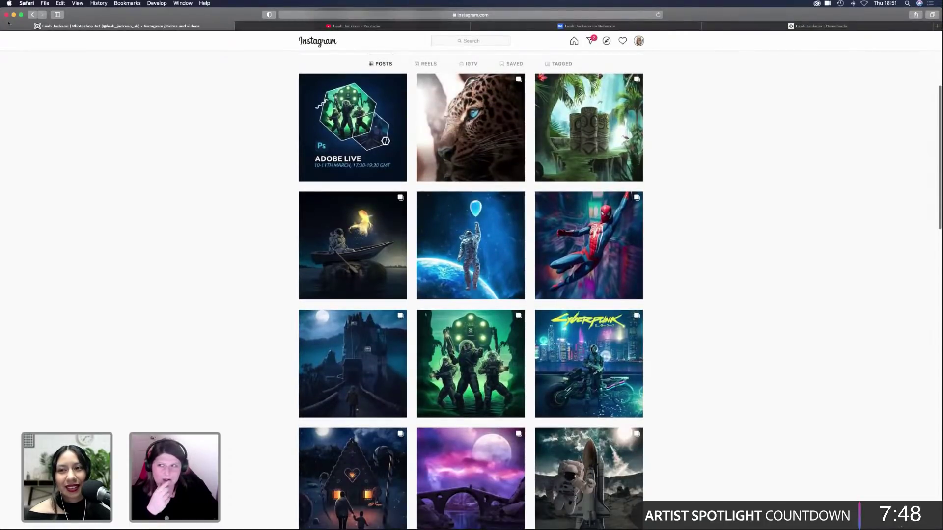
{"action": "key", "text": "super+m"}
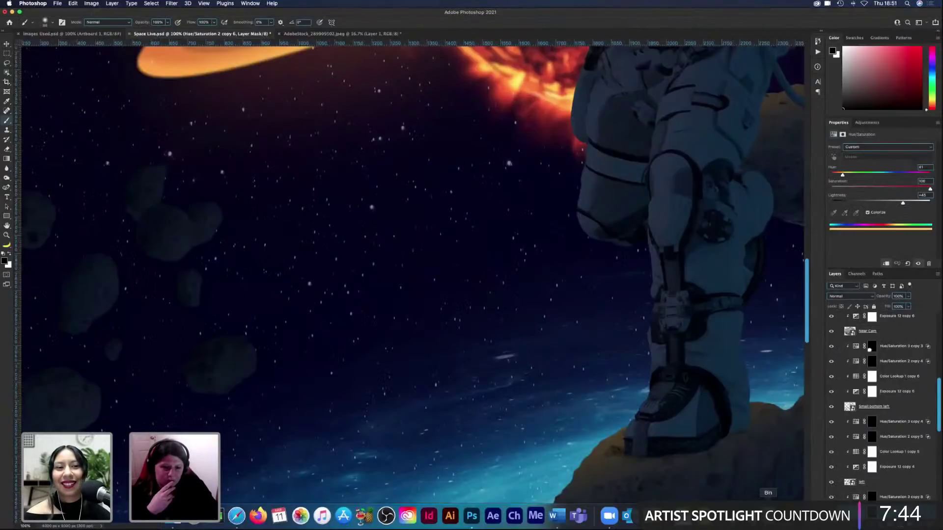
Step: Restore the minimized Safari window and view the moonlit castle post on the Instagram profile
{"action": "left_click", "coordinate": [744, 514]}
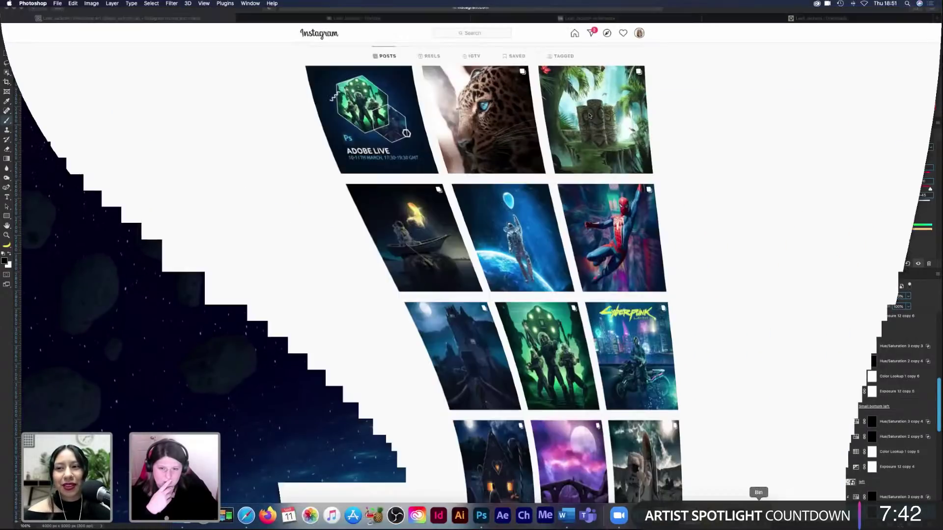
{"action": "scroll", "coordinate": [343, 292], "scroll_direction": "down", "scroll_amount": 1}
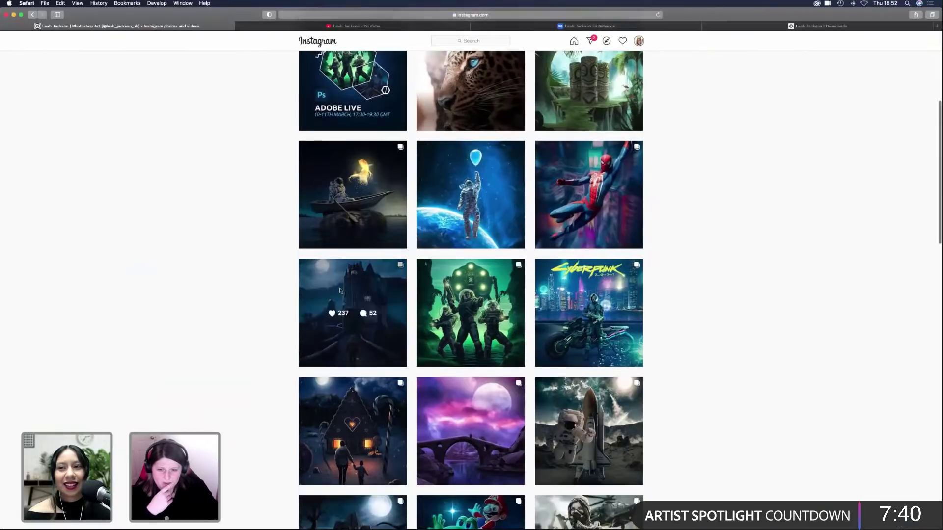
{"action": "left_click", "coordinate": [344, 291]}
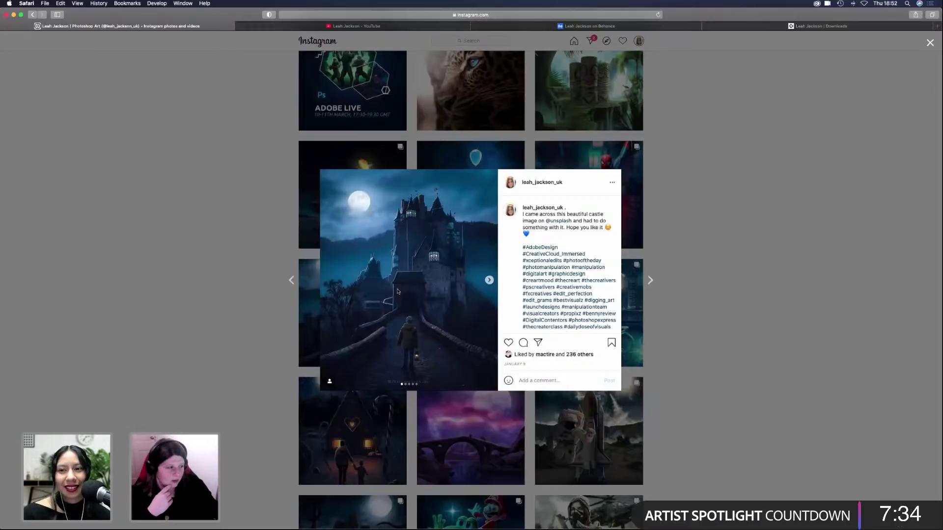
{"action": "left_click", "coordinate": [718, 328]}
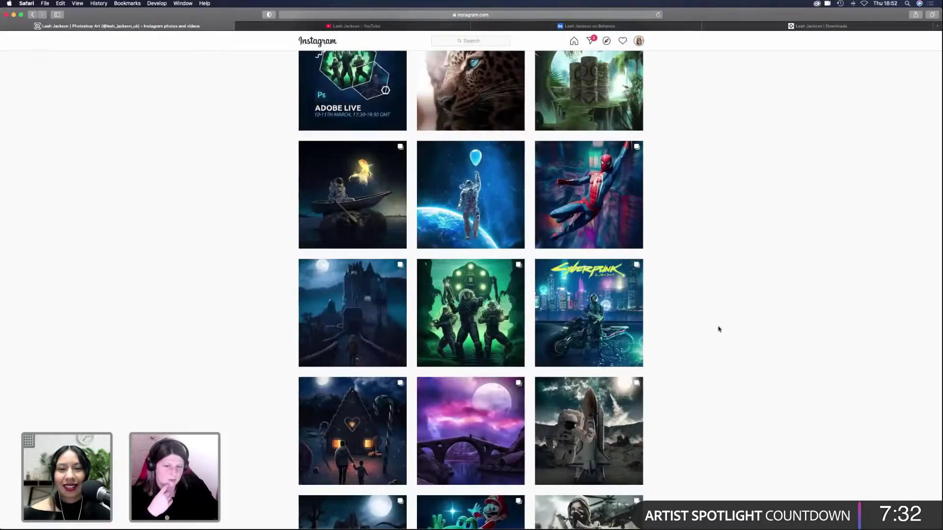
{"action": "left_click", "coordinate": [348, 290]}
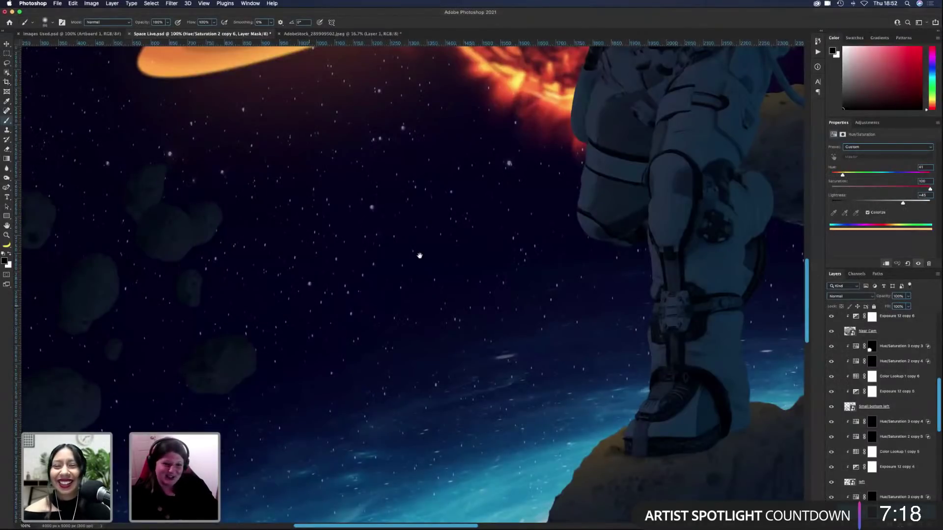
Step: Select the layer mask of the Hue/Saturation 2 copy 5 adjustment clipped to the asteroid layer named left, and ready the Brush tool
{"action": "scroll", "coordinate": [419, 255], "scroll_direction": "left", "scroll_amount": 5}
{"action": "scroll", "coordinate": [419, 255], "scroll_direction": "down", "scroll_amount": 2}
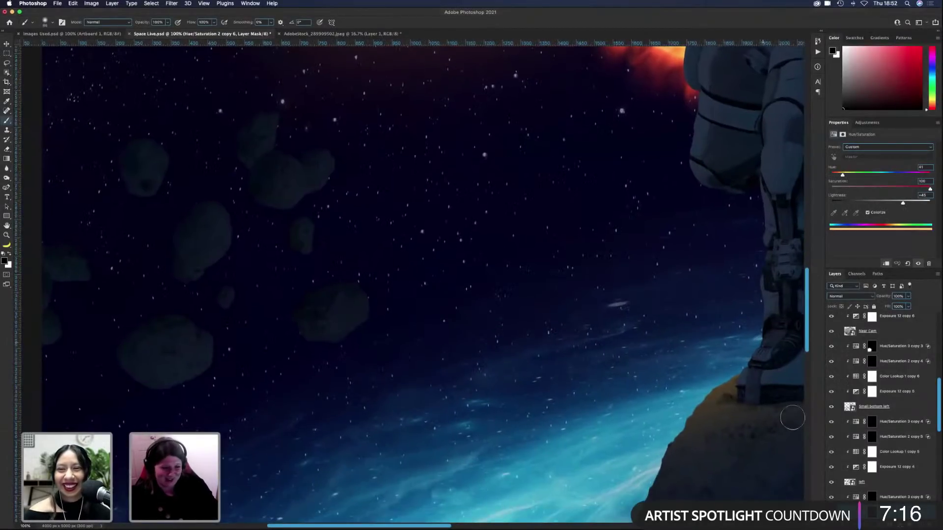
{"action": "key", "text": "v"}
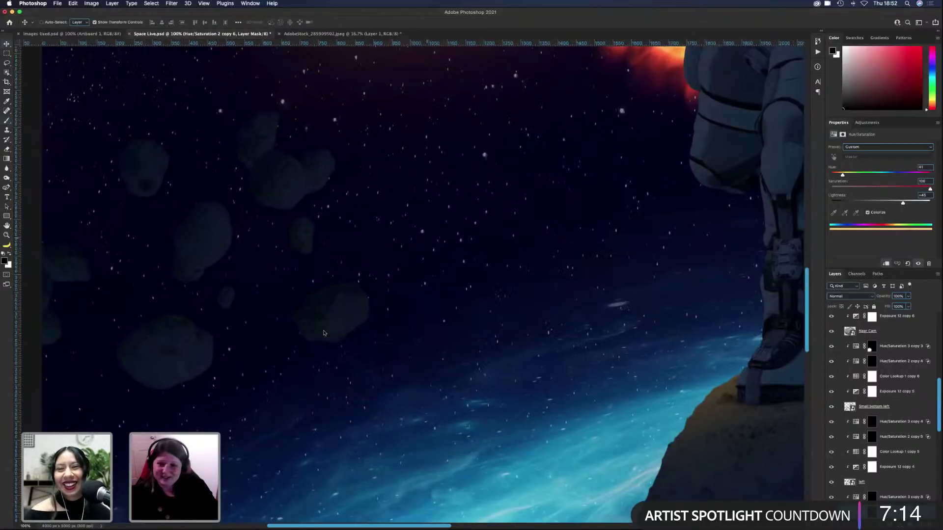
{"action": "key", "text": "b"}
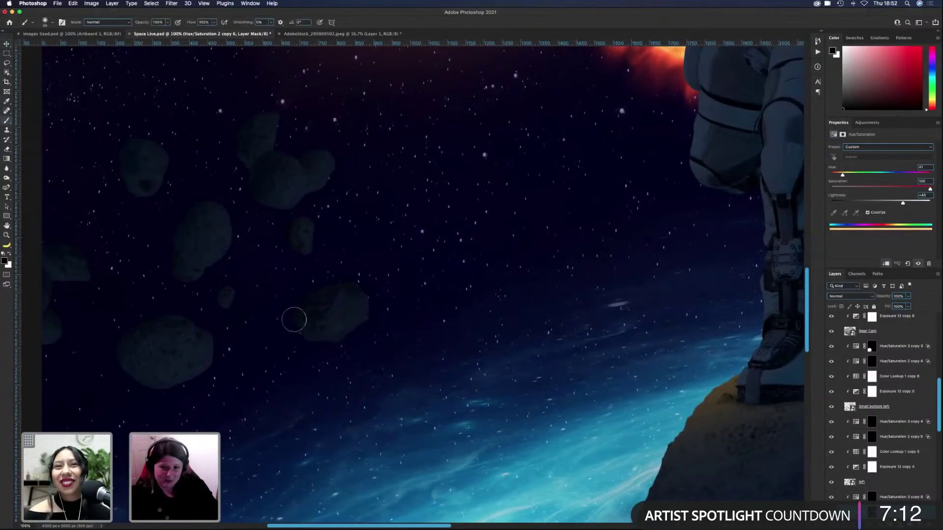
{"action": "key", "text": "v"}
{"action": "left_click", "coordinate": [304, 322]}
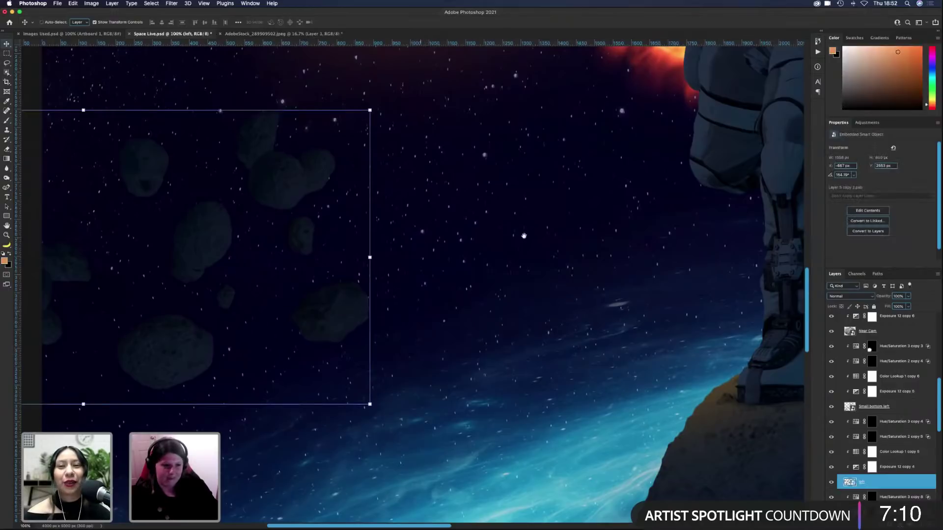
{"action": "scroll", "coordinate": [524, 236], "scroll_direction": "left", "scroll_amount": 5}
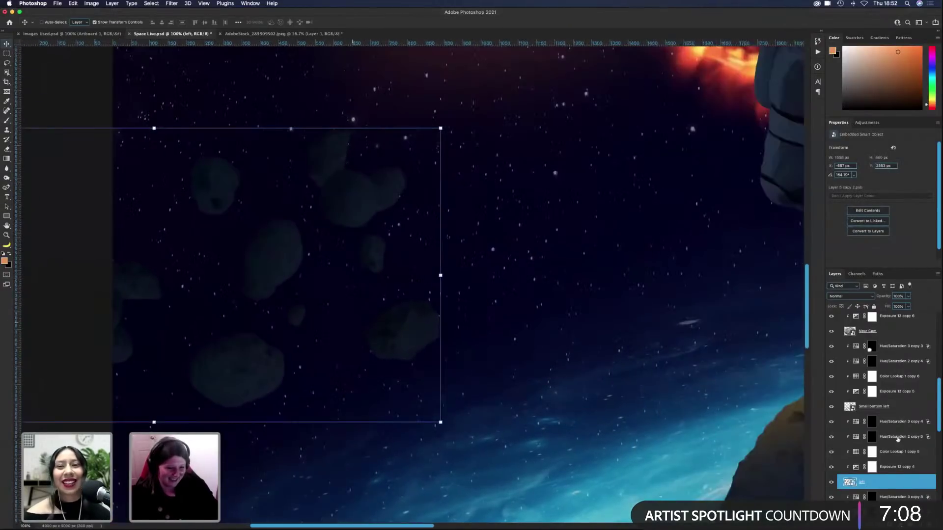
{"action": "left_click", "coordinate": [871, 437]}
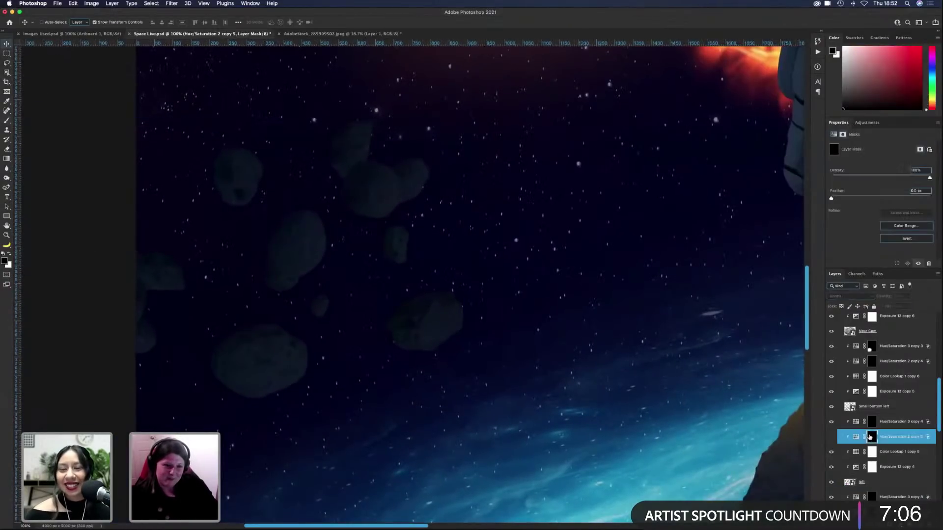
{"action": "key", "text": "b"}
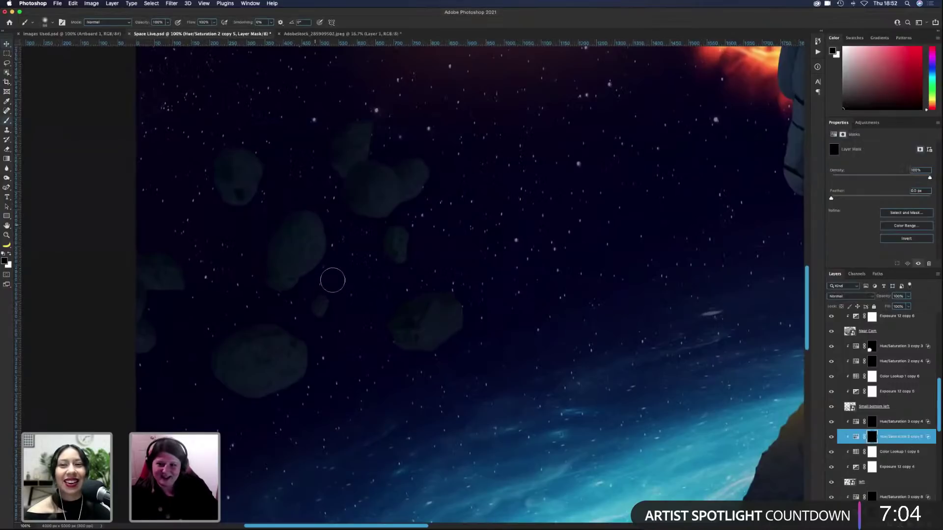
Step: Reveal orange light on the tall asteroid in the middle of the left group and mask it back to its right and lower rim
{"action": "key", "text": "x"}
{"action": "left_click_drag", "start_coordinate": [324, 279], "coordinate": [319, 245]}
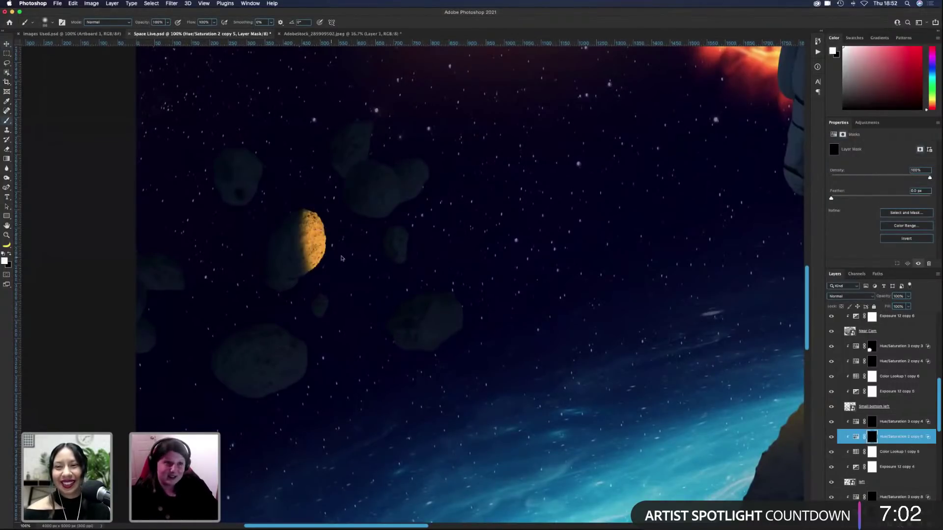
{"action": "key", "text": "x"}
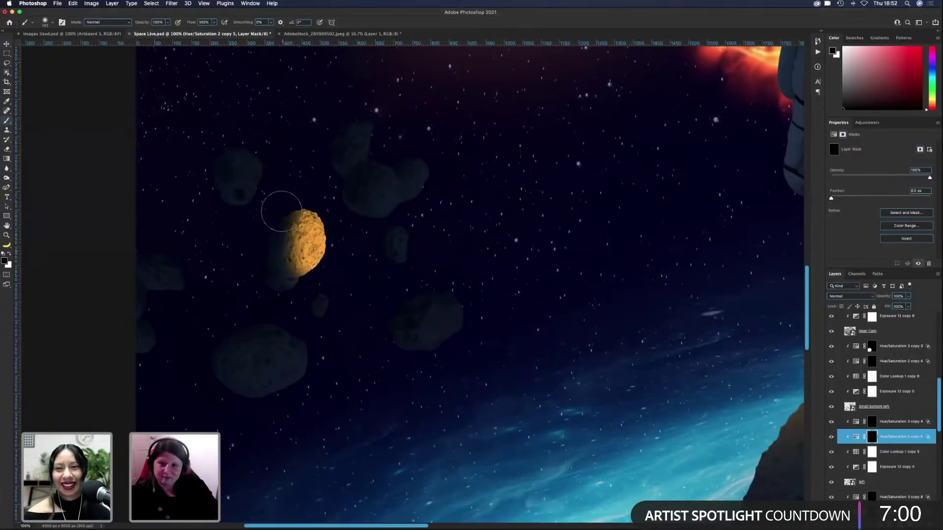
{"action": "mouse_move", "coordinate": [280, 206]}
{"action": "left_mouse_down"}
{"action": "mouse_move", "coordinate": [279, 278]}
{"action": "mouse_move", "coordinate": [283, 219]}
{"action": "mouse_move", "coordinate": [289, 276]}
{"action": "mouse_move", "coordinate": [284, 207]}
{"action": "left_mouse_up"}
{"action": "key", "text": "bracketright"}
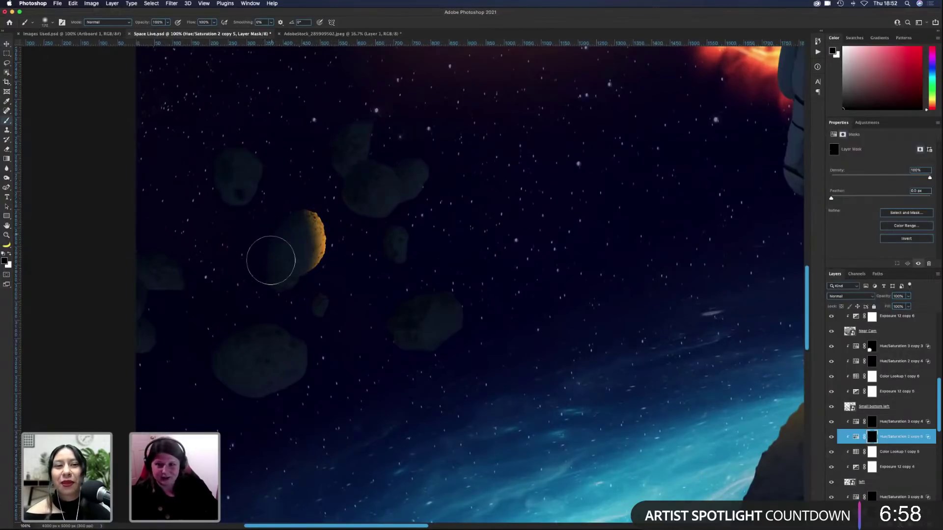
{"action": "key", "text": "x"}
{"action": "mouse_move", "coordinate": [269, 252]}
{"action": "left_mouse_down"}
{"action": "mouse_move", "coordinate": [304, 218]}
{"action": "mouse_move", "coordinate": [309, 241]}
{"action": "mouse_move", "coordinate": [265, 283]}
{"action": "mouse_move", "coordinate": [283, 225]}
{"action": "mouse_move", "coordinate": [270, 248]}
{"action": "mouse_move", "coordinate": [286, 241]}
{"action": "mouse_move", "coordinate": [268, 235]}
{"action": "mouse_move", "coordinate": [269, 264]}
{"action": "mouse_move", "coordinate": [283, 228]}
{"action": "mouse_move", "coordinate": [249, 281]}
{"action": "left_mouse_up"}
{"action": "key", "text": "x"}
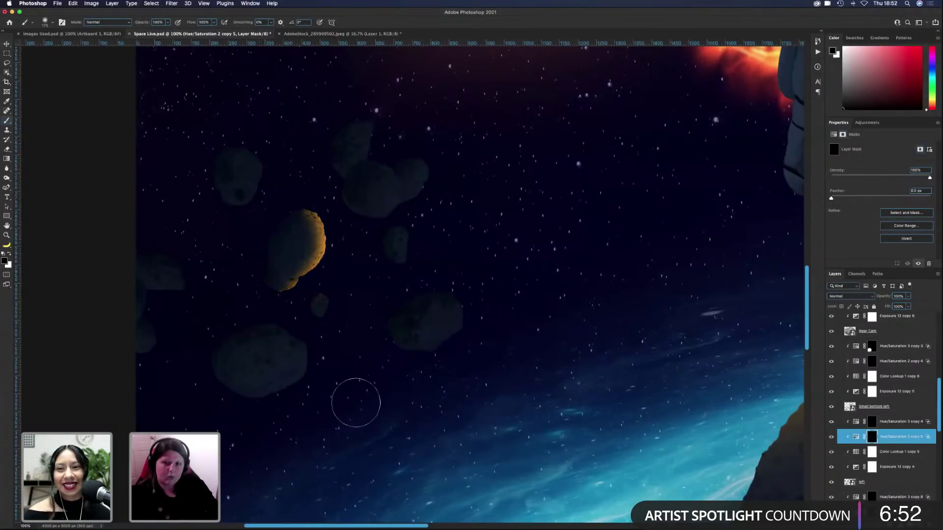
Step: Paint orange light onto the tiny asteroid, the small narrow asteroid and the rightmost asteroid of the left group
{"action": "key", "text": "x"}
{"action": "left_click_drag", "start_coordinate": [357, 278], "coordinate": [338, 283]}
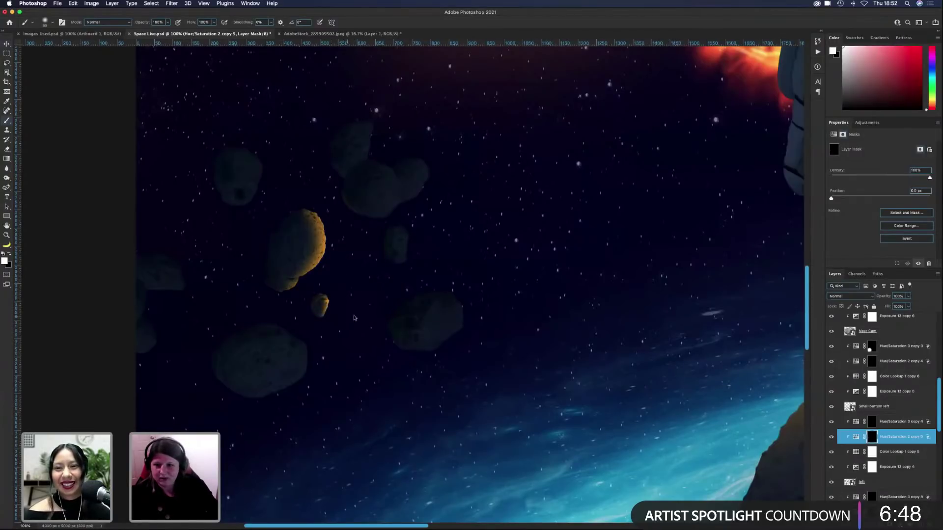
{"action": "left_click_drag", "start_coordinate": [348, 318], "coordinate": [358, 288]}
{"action": "left_click_drag", "start_coordinate": [427, 231], "coordinate": [445, 231]}
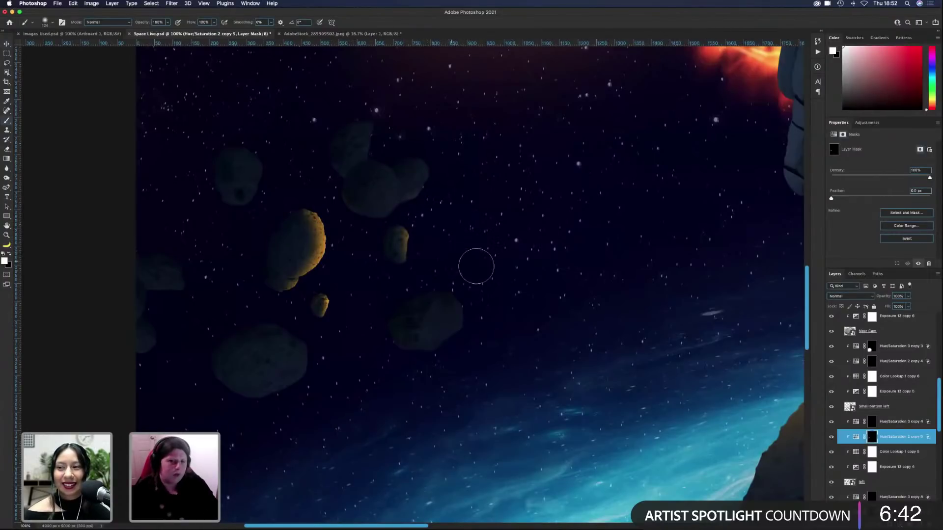
{"action": "left_click_drag", "start_coordinate": [486, 267], "coordinate": [545, 267]}
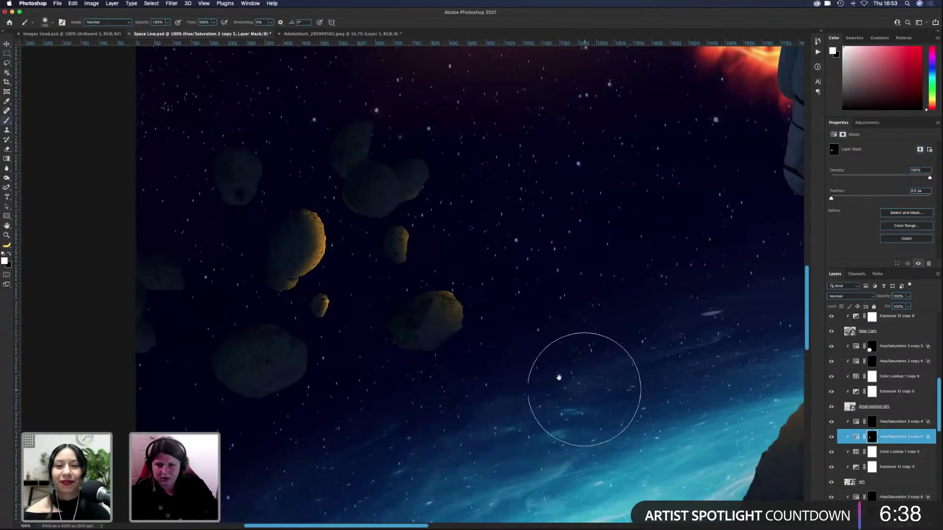
Step: Soften the inner edges of the orange light on the left group's asteroids by painting black on the mask
{"action": "scroll", "coordinate": [568, 404], "scroll_direction": "down", "scroll_amount": 3}
{"action": "scroll", "coordinate": [568, 404], "scroll_direction": "left", "scroll_amount": 2}
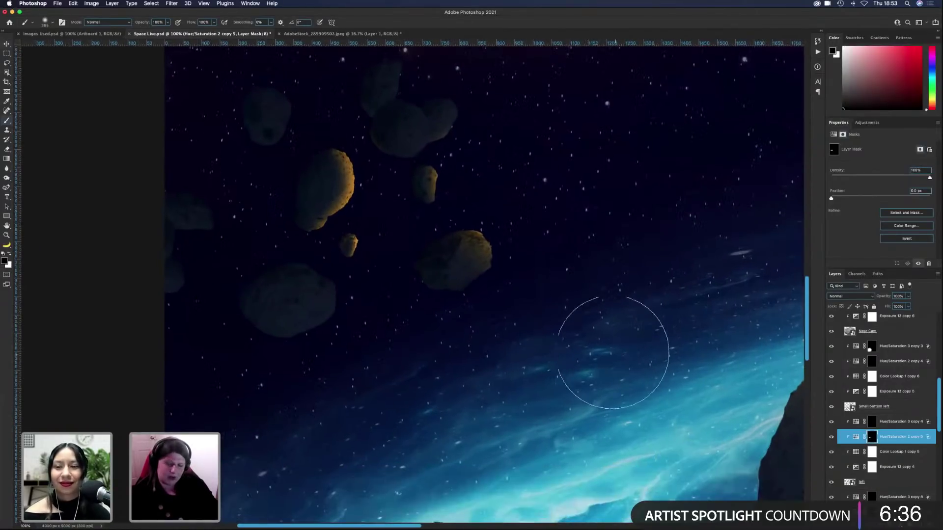
{"action": "key", "text": "x"}
{"action": "left_click_drag", "start_coordinate": [287, 188], "coordinate": [229, 193]}
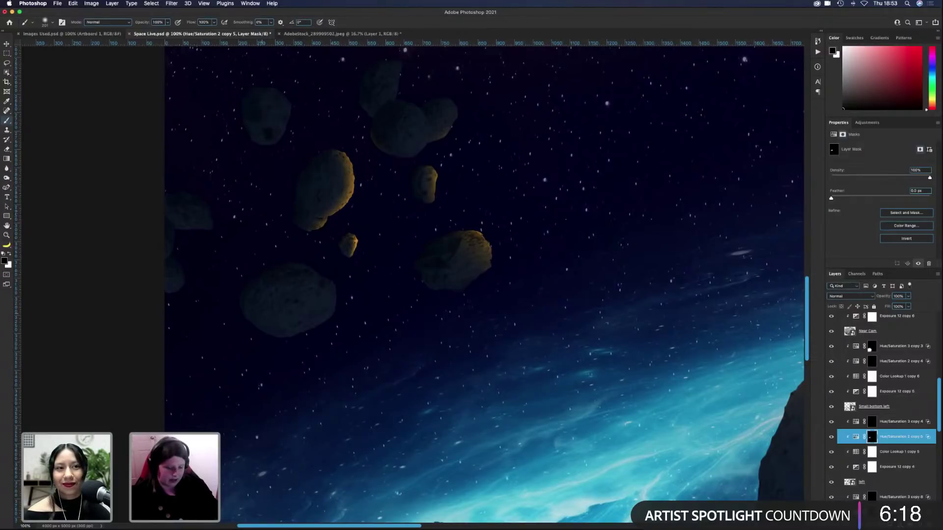
{"action": "key", "text": "x"}
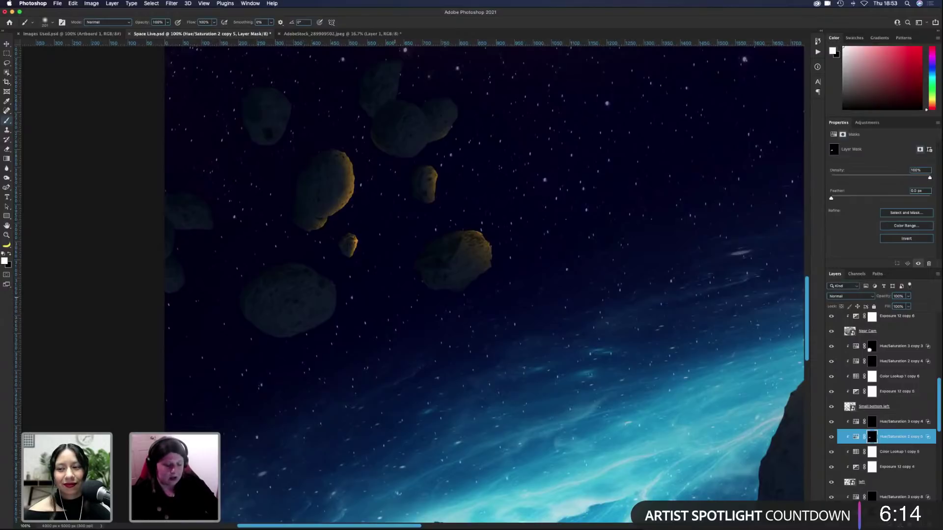
Step: Check the lighting across the whole composition and reveal orange light along the right rim of the left group's upper-left asteroid
{"action": "scroll", "coordinate": [395, 298], "scroll_direction": "down", "scroll_amount": 5}
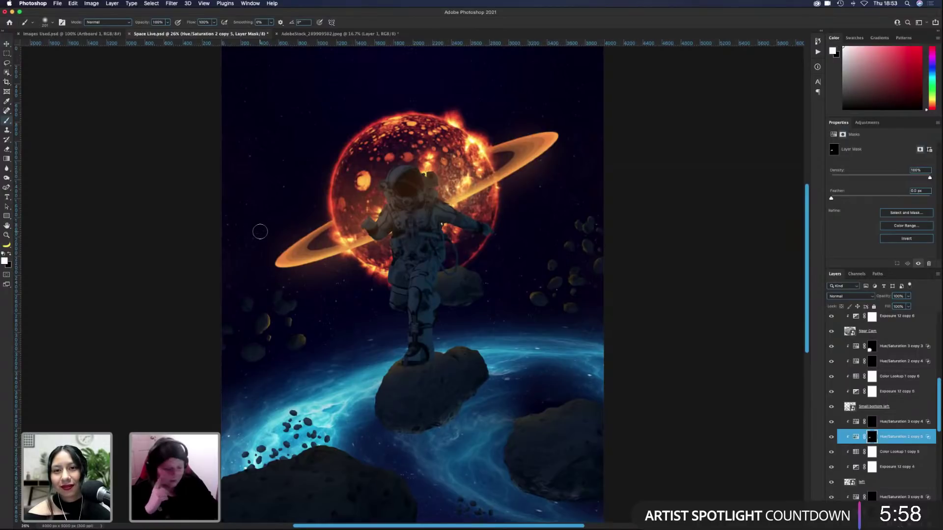
{"action": "key", "text": "super+plus"}
{"action": "key", "text": "super+plus"}
{"action": "key", "text": "super+plus"}
{"action": "key", "text": "super+plus"}
{"action": "key", "text": "super+plus"}
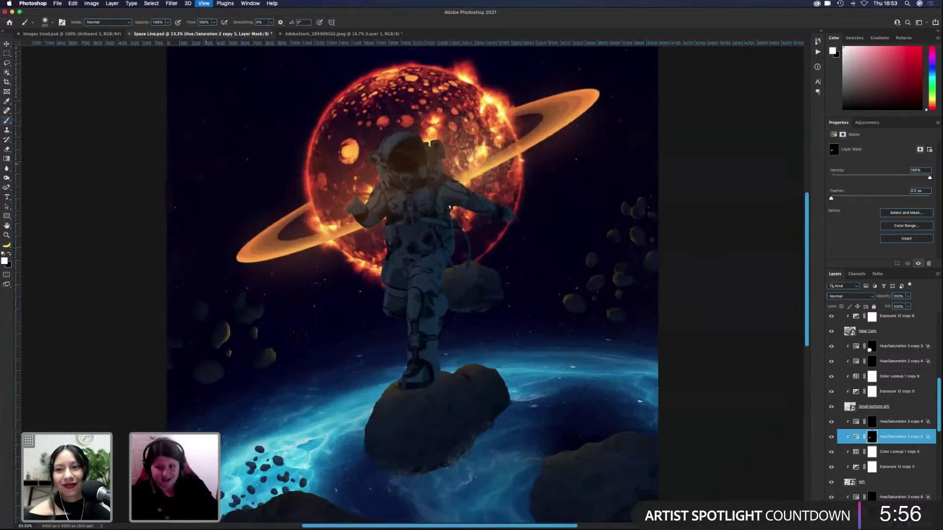
{"action": "scroll", "coordinate": [241, 243], "scroll_direction": "left", "scroll_amount": 10}
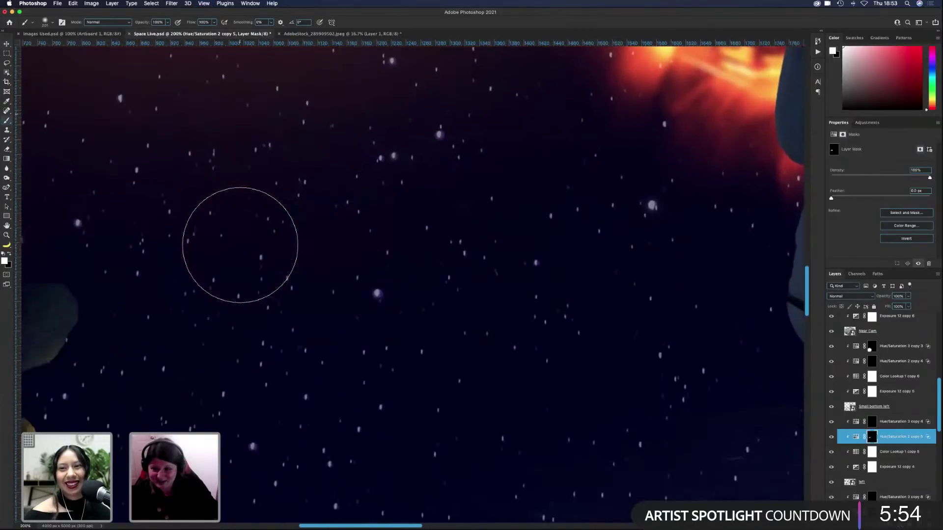
{"action": "scroll", "coordinate": [294, 304], "scroll_direction": "left", "scroll_amount": 10}
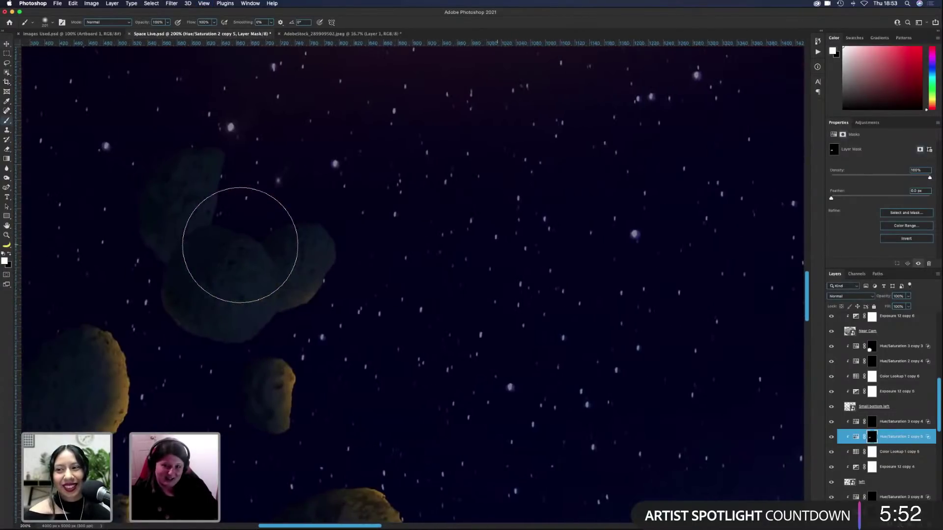
{"action": "left_click_drag", "start_coordinate": [307, 148], "coordinate": [234, 169]}
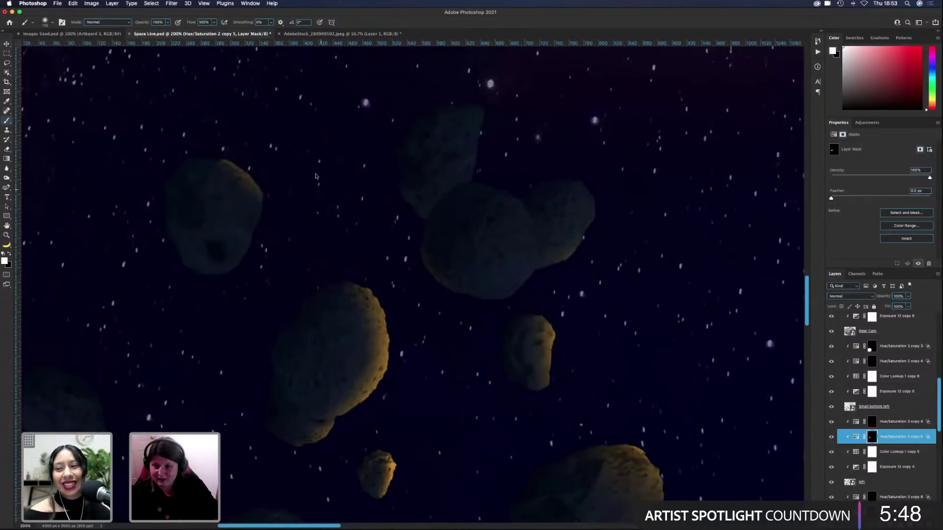
{"action": "mouse_move", "coordinate": [316, 176]}
{"action": "left_mouse_down"}
{"action": "mouse_move", "coordinate": [300, 192]}
{"action": "mouse_move", "coordinate": [322, 204]}
{"action": "mouse_move", "coordinate": [253, 190]}
{"action": "mouse_move", "coordinate": [239, 138]}
{"action": "mouse_move", "coordinate": [235, 204]}
{"action": "left_mouse_up"}
{"action": "scroll", "coordinate": [328, 200], "scroll_direction": "left", "scroll_amount": 5}
{"action": "key", "text": "x"}
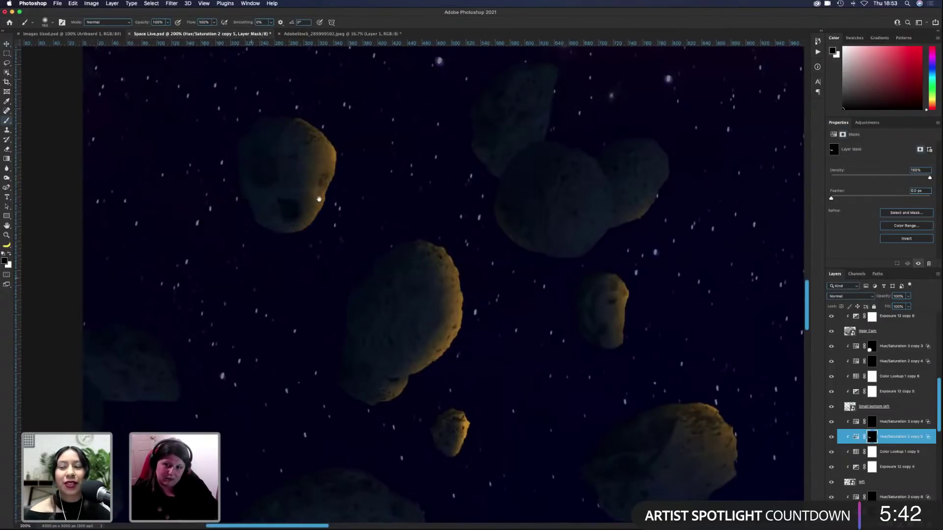
Step: Paint soft orange light along the right edge of the flat-bottomed asteroid beside the left canvas edge
{"action": "left_click_drag", "start_coordinate": [320, 199], "coordinate": [388, 121]}
{"action": "key", "text": "x"}
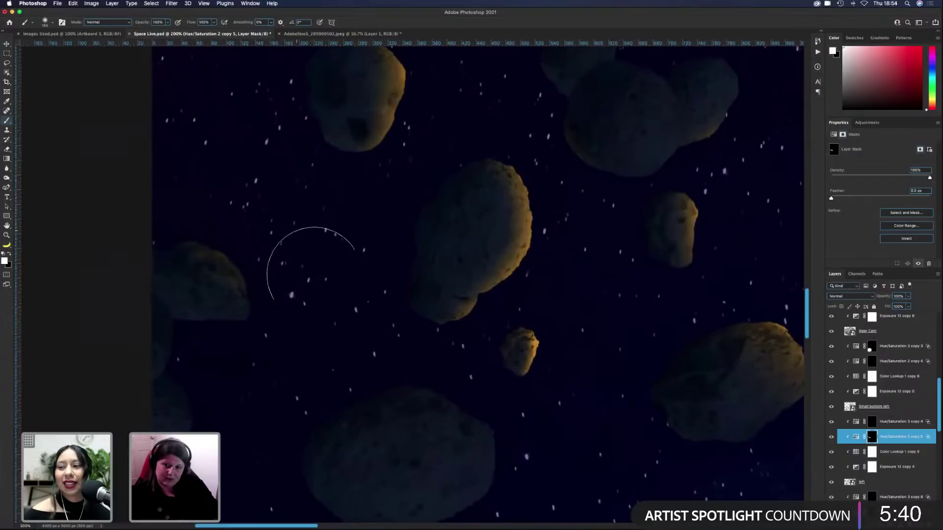
{"action": "left_click_drag", "start_coordinate": [314, 272], "coordinate": [319, 282]}
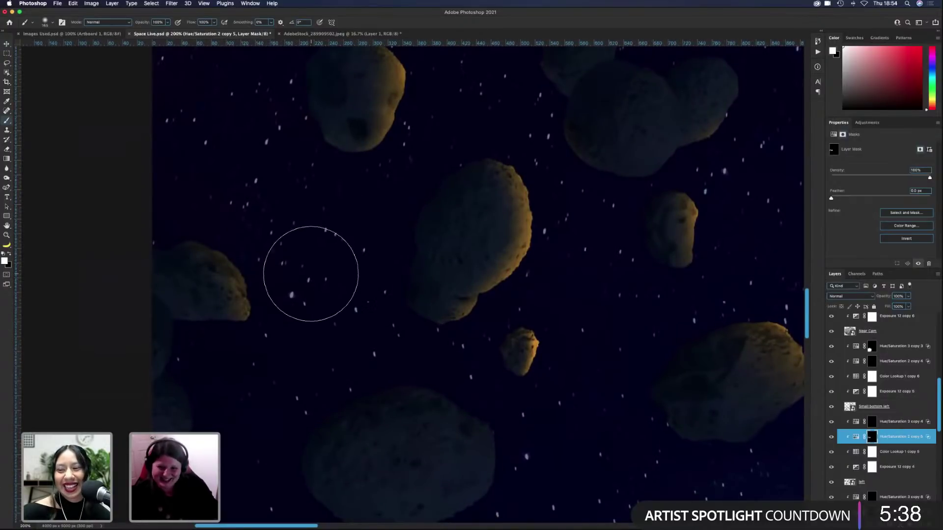
{"action": "mouse_move", "coordinate": [260, 295]}
{"action": "left_mouse_down"}
{"action": "mouse_move", "coordinate": [294, 295]}
{"action": "mouse_move", "coordinate": [229, 299]}
{"action": "left_mouse_up"}
Step: Reveal orange light on the cut-off asteroid just below the flat-bottomed one and mask it back to its right rim
{"action": "mouse_move", "coordinate": [147, 310]}
{"action": "left_mouse_down"}
{"action": "mouse_move", "coordinate": [132, 364]}
{"action": "mouse_move", "coordinate": [145, 359]}
{"action": "mouse_move", "coordinate": [140, 311]}
{"action": "left_mouse_up"}
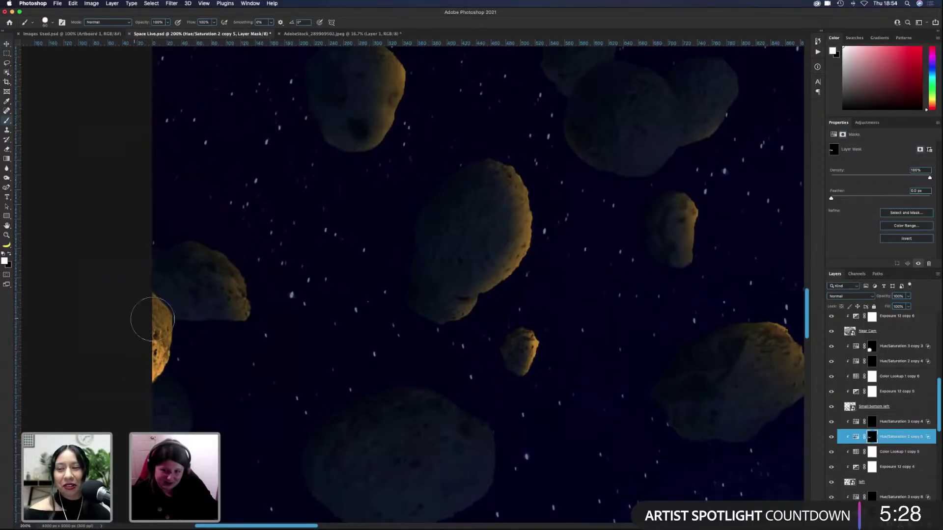
{"action": "key", "text": "x"}
{"action": "left_click_drag", "start_coordinate": [285, 334], "coordinate": [291, 230]}
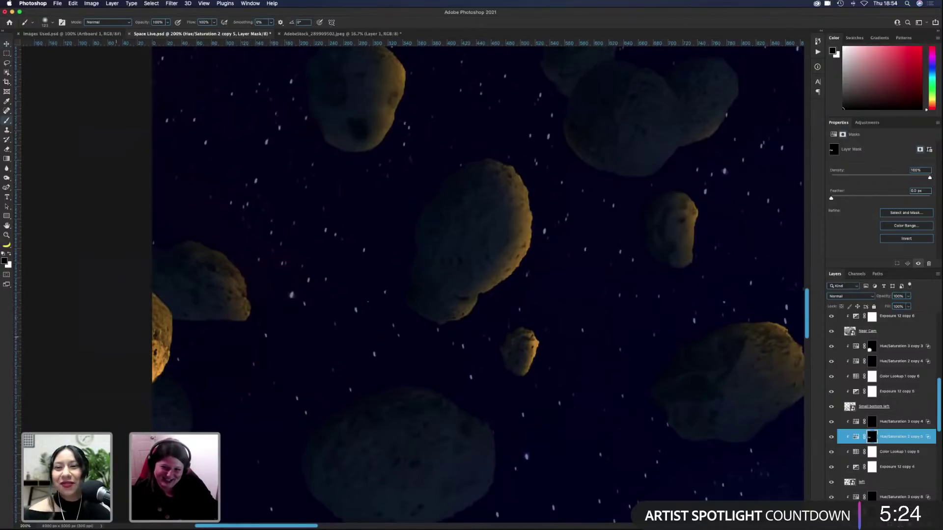
{"action": "mouse_move", "coordinate": [117, 338]}
{"action": "left_mouse_down"}
{"action": "mouse_move", "coordinate": [119, 359]}
{"action": "mouse_move", "coordinate": [117, 336]}
{"action": "left_mouse_up"}
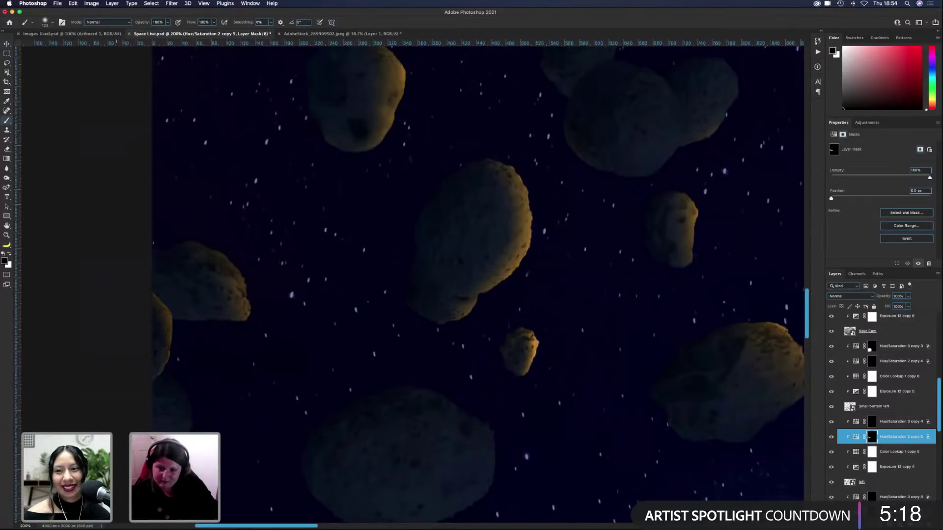
Step: Reveal orange light on the lowest asteroid at the left canvas edge and mask it back to a thin right rim
{"action": "left_click_drag", "start_coordinate": [309, 383], "coordinate": [363, 284]}
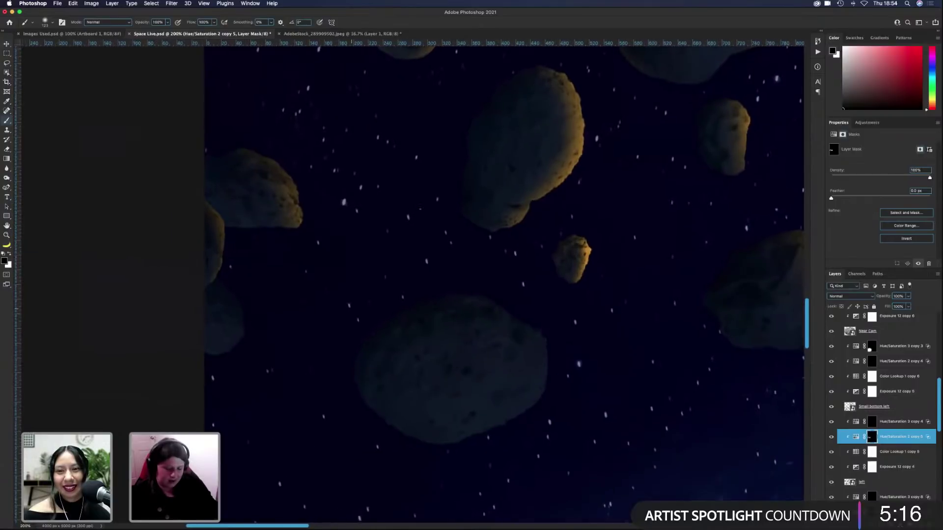
{"action": "key", "text": "x"}
{"action": "mouse_move", "coordinate": [279, 323]}
{"action": "left_mouse_down"}
{"action": "mouse_move", "coordinate": [282, 307]}
{"action": "mouse_move", "coordinate": [317, 325]}
{"action": "mouse_move", "coordinate": [301, 343]}
{"action": "mouse_move", "coordinate": [303, 362]}
{"action": "mouse_move", "coordinate": [275, 350]}
{"action": "left_mouse_up"}
{"action": "mouse_move", "coordinate": [231, 301]}
{"action": "left_mouse_down"}
{"action": "mouse_move", "coordinate": [251, 295]}
{"action": "mouse_move", "coordinate": [234, 280]}
{"action": "mouse_move", "coordinate": [216, 295]}
{"action": "mouse_move", "coordinate": [242, 291]}
{"action": "mouse_move", "coordinate": [235, 334]}
{"action": "mouse_move", "coordinate": [231, 319]}
{"action": "mouse_move", "coordinate": [224, 338]}
{"action": "left_mouse_up"}
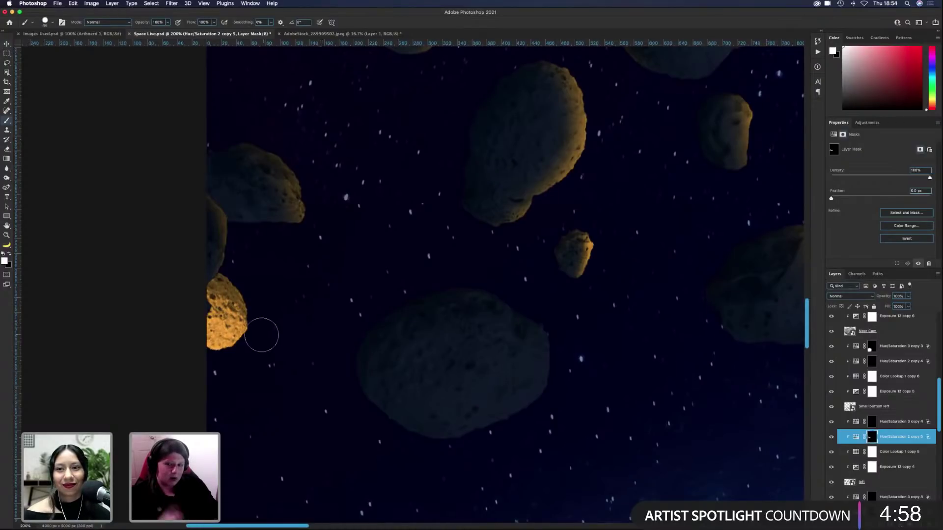
{"action": "mouse_move", "coordinate": [306, 312]}
{"action": "left_mouse_down"}
{"action": "mouse_move", "coordinate": [306, 341]}
{"action": "mouse_move", "coordinate": [303, 327]}
{"action": "left_mouse_up"}
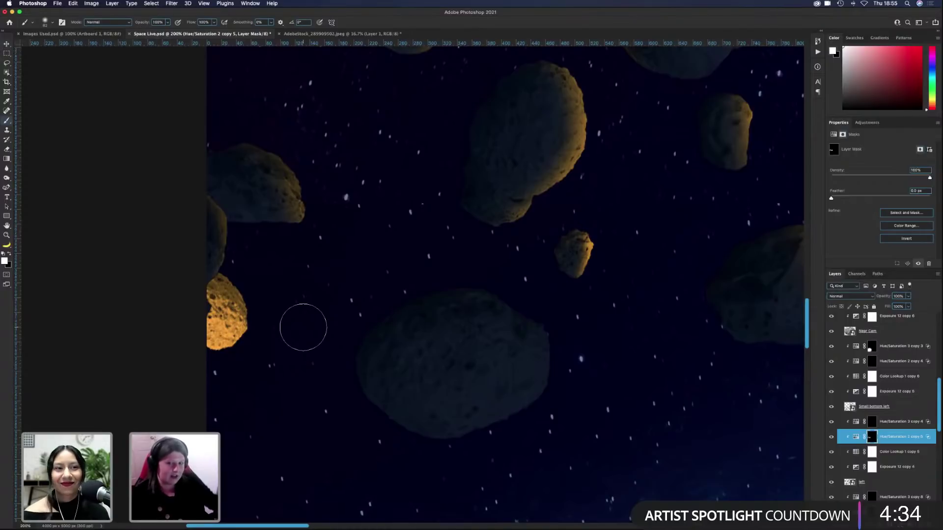
{"action": "left_click_drag", "start_coordinate": [277, 338], "coordinate": [289, 338]}
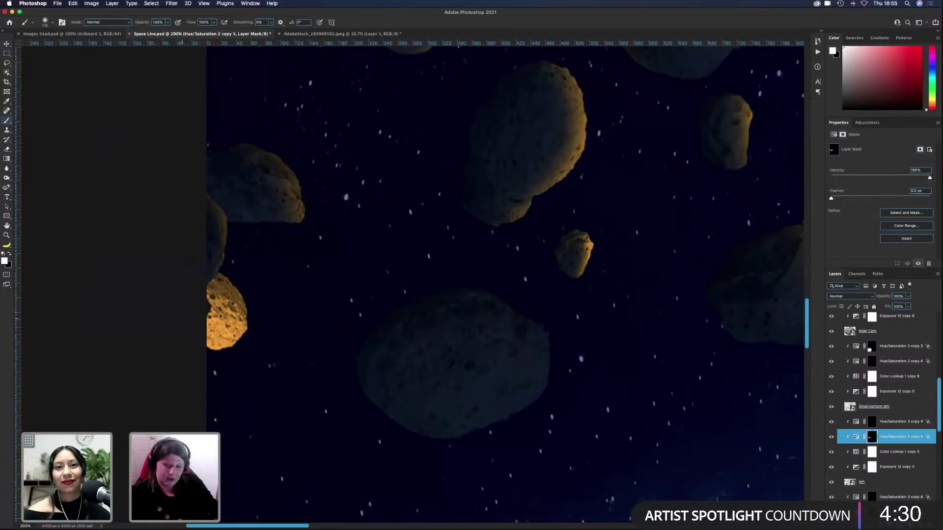
{"action": "key", "text": "x"}
{"action": "mouse_move", "coordinate": [218, 299]}
{"action": "left_mouse_down"}
{"action": "mouse_move", "coordinate": [223, 333]}
{"action": "mouse_move", "coordinate": [230, 304]}
{"action": "mouse_move", "coordinate": [236, 334]}
{"action": "mouse_move", "coordinate": [187, 308]}
{"action": "left_mouse_up"}
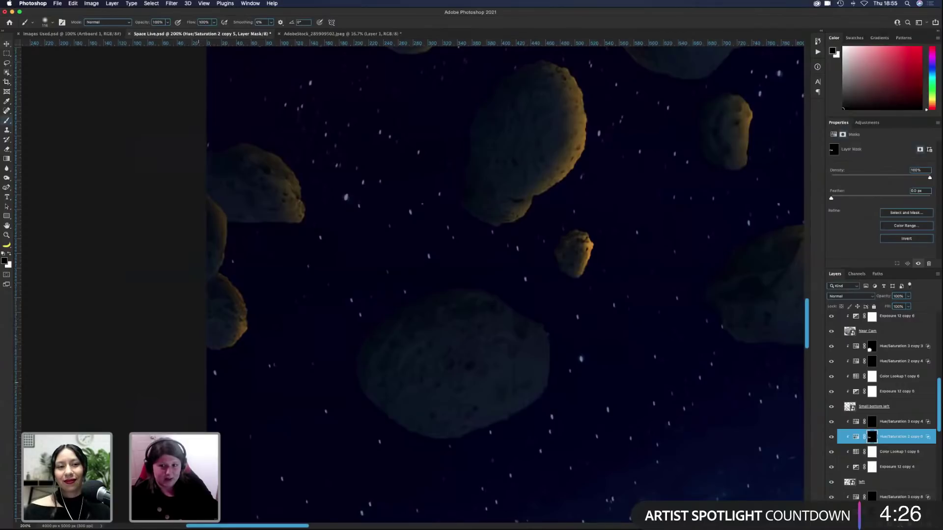
Step: Reveal orange light along the upper-right rim of the large bottom asteroid in the left group, keeping its lower body dark
{"action": "mouse_move", "coordinate": [348, 377]}
{"action": "left_mouse_down"}
{"action": "mouse_move", "coordinate": [240, 299]}
{"action": "mouse_move", "coordinate": [417, 246]}
{"action": "mouse_move", "coordinate": [393, 344]}
{"action": "mouse_move", "coordinate": [417, 309]}
{"action": "left_mouse_up"}
{"action": "key", "text": "x"}
{"action": "key", "text": "x"}
{"action": "mouse_move", "coordinate": [312, 316]}
{"action": "left_mouse_down"}
{"action": "mouse_move", "coordinate": [324, 316]}
{"action": "mouse_move", "coordinate": [291, 316]}
{"action": "mouse_move", "coordinate": [294, 295]}
{"action": "mouse_move", "coordinate": [337, 308]}
{"action": "mouse_move", "coordinate": [322, 316]}
{"action": "mouse_move", "coordinate": [353, 309]}
{"action": "mouse_move", "coordinate": [368, 348]}
{"action": "mouse_move", "coordinate": [398, 338]}
{"action": "mouse_move", "coordinate": [373, 316]}
{"action": "mouse_move", "coordinate": [337, 305]}
{"action": "left_mouse_up"}
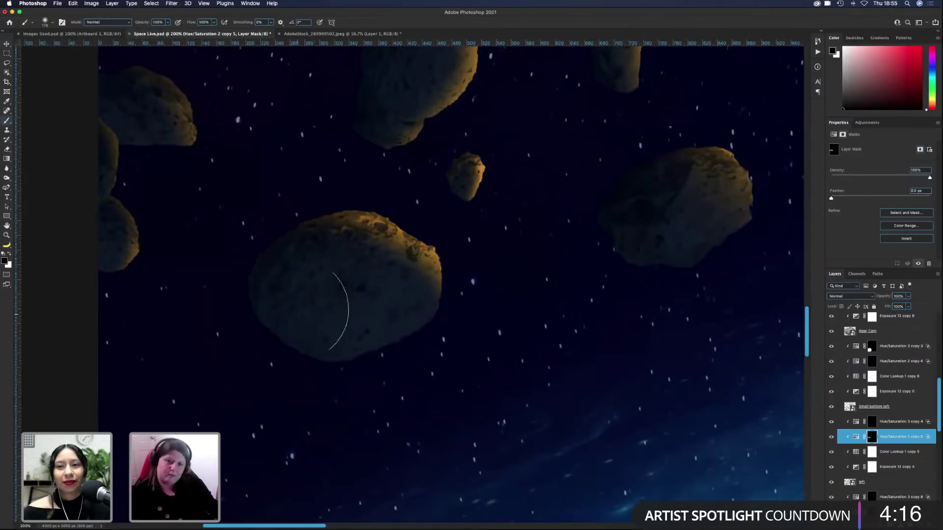
{"action": "key", "text": "super+0"}
{"action": "key", "text": "super+minus"}
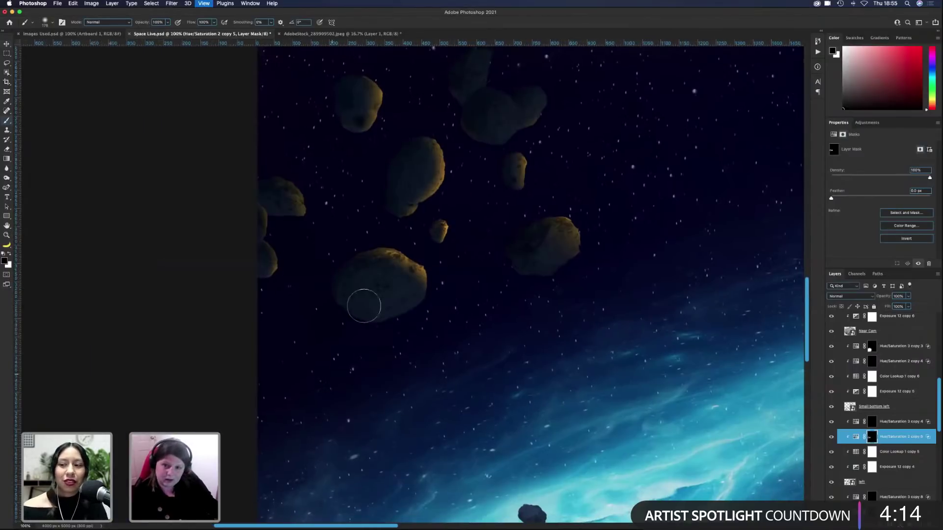
Step: Reveal orange light on the topmost asteroid of the overlapping cluster in the left group and mask it back to its upper-right tip
{"action": "key", "text": "super+minus"}
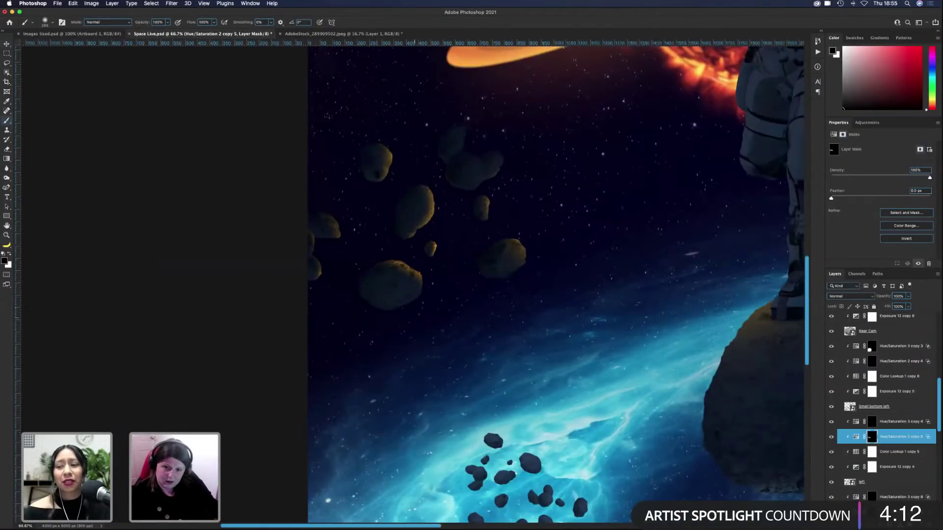
{"action": "left_click_drag", "start_coordinate": [487, 175], "coordinate": [442, 261]}
{"action": "key", "text": "super+plus"}
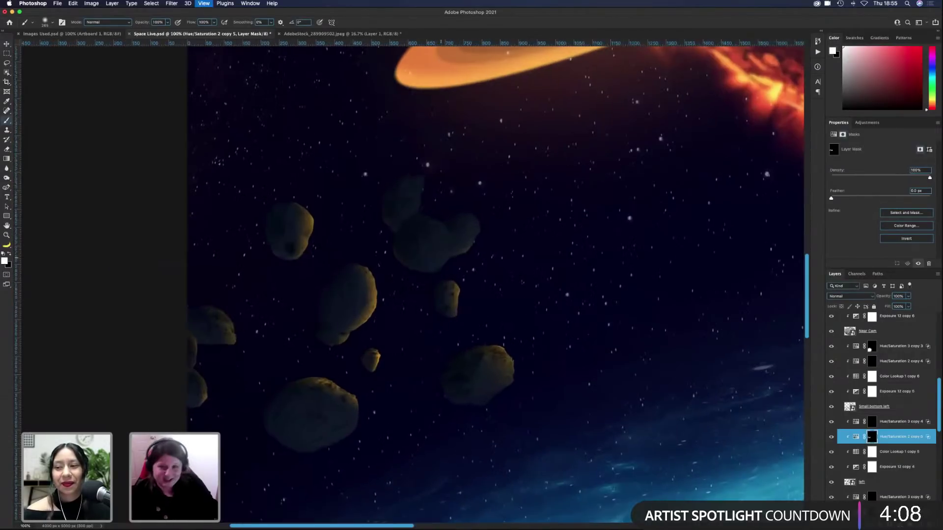
{"action": "left_click", "coordinate": [426, 180], "text": "ctrl+alt"}
{"action": "mouse_move", "coordinate": [426, 181]}
{"action": "left_mouse_down"}
{"action": "mouse_move", "coordinate": [437, 164]}
{"action": "mouse_move", "coordinate": [402, 202]}
{"action": "mouse_move", "coordinate": [405, 216]}
{"action": "mouse_move", "coordinate": [432, 227]}
{"action": "mouse_move", "coordinate": [403, 206]}
{"action": "mouse_move", "coordinate": [403, 186]}
{"action": "mouse_move", "coordinate": [417, 189]}
{"action": "left_mouse_up"}
{"action": "key", "text": "x"}
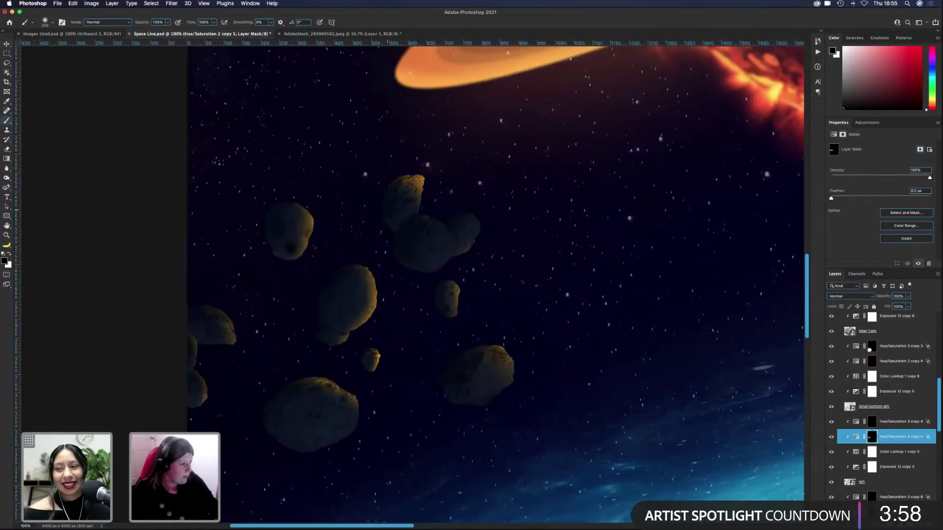
{"action": "left_click_drag", "start_coordinate": [385, 210], "coordinate": [394, 210]}
{"action": "left_click", "coordinate": [414, 187]}
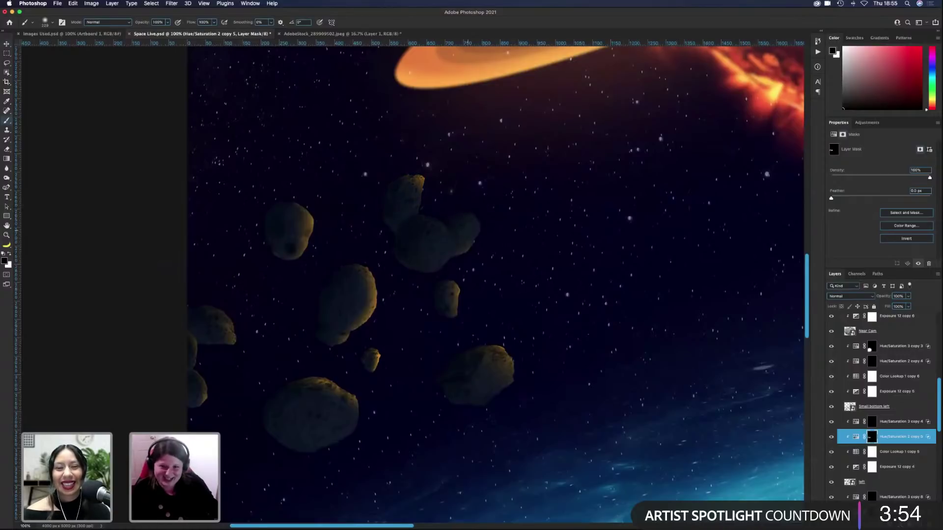
{"action": "key", "text": "x"}
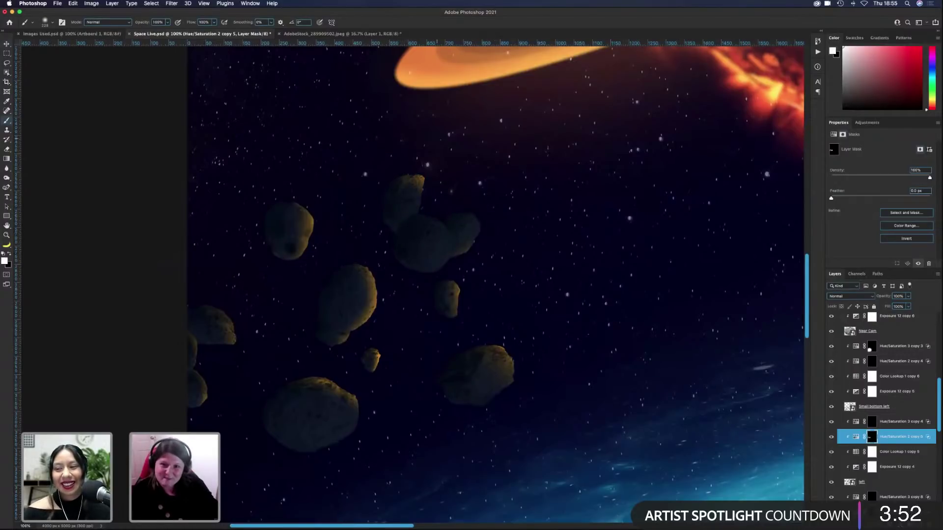
{"action": "left_click_drag", "start_coordinate": [471, 226], "coordinate": [440, 230]}
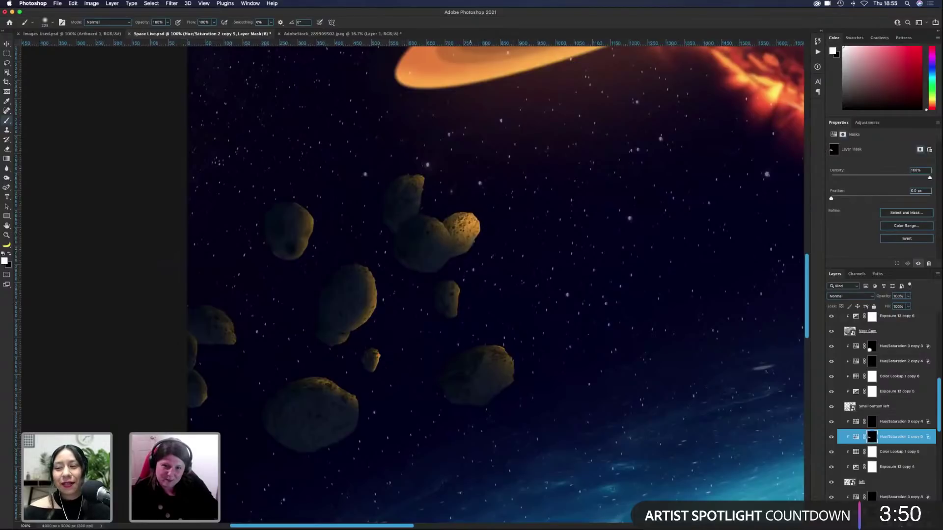
{"action": "key", "text": "super+z"}
{"action": "key", "text": "super+z"}
{"action": "key", "text": "super+z"}
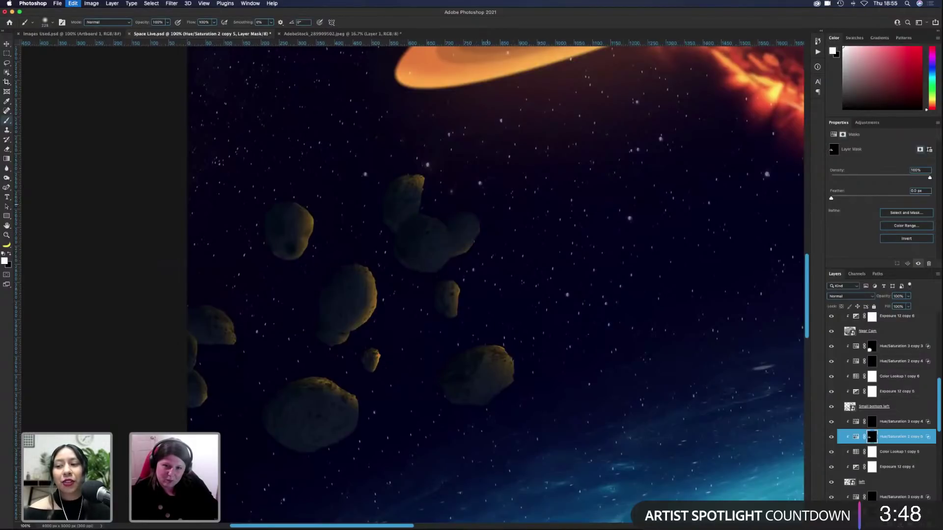
Step: Paint orange light along the top edge of the middle asteroid in the overlapping cluster using a smaller brush
{"action": "left_click", "coordinate": [463, 199], "text": "ctrl+alt"}
{"action": "mouse_move", "coordinate": [464, 199]}
{"action": "left_mouse_down"}
{"action": "mouse_move", "coordinate": [414, 239]}
{"action": "mouse_move", "coordinate": [421, 225]}
{"action": "left_mouse_up"}
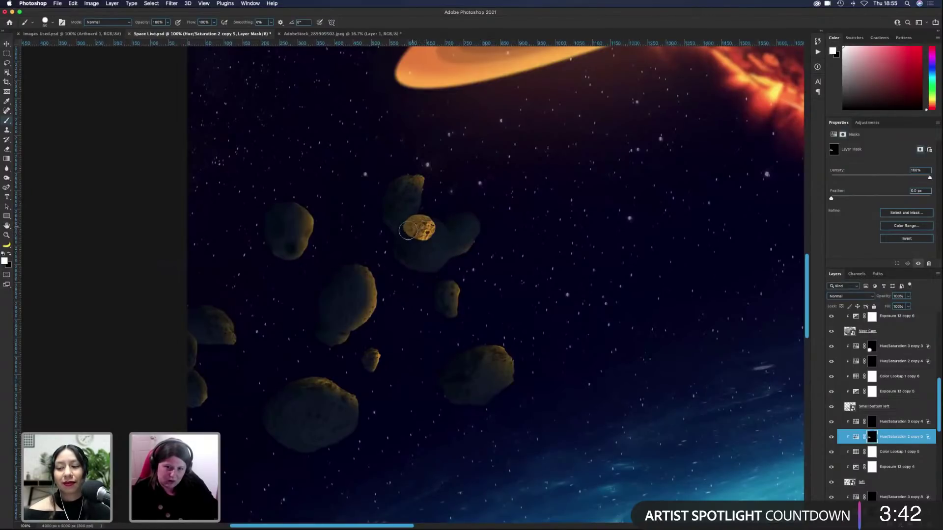
{"action": "left_click", "coordinate": [407, 230]}
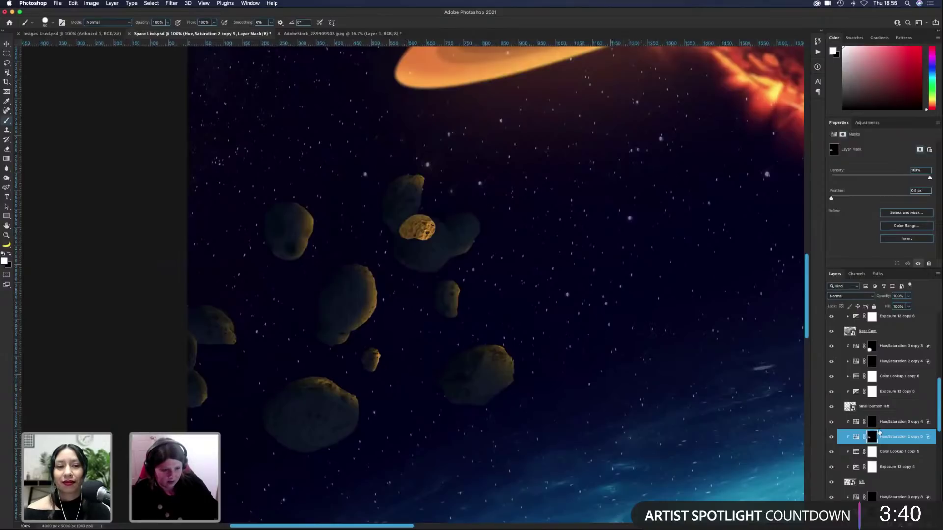
{"action": "scroll", "coordinate": [878, 432], "scroll_direction": "down", "scroll_amount": 5}
{"action": "scroll", "coordinate": [892, 438], "scroll_direction": "up", "scroll_amount": 10}
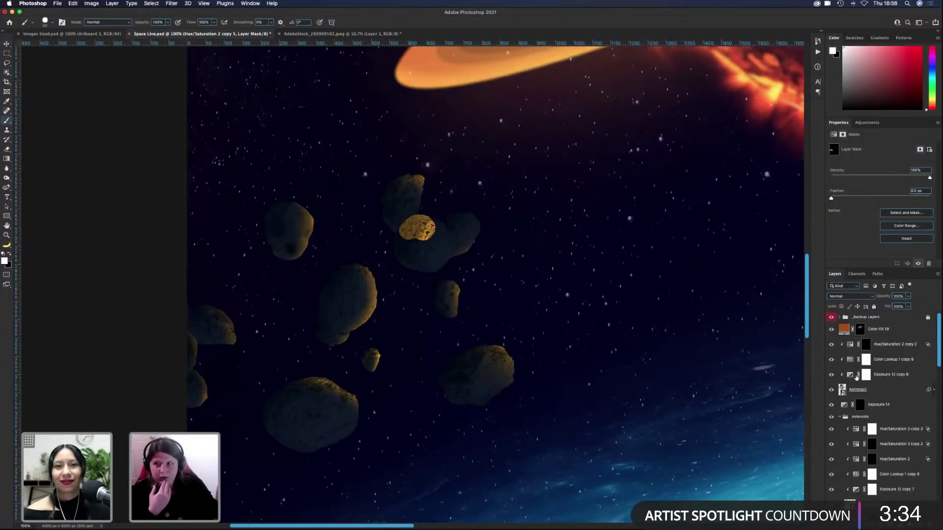
{"action": "scroll", "coordinate": [857, 376], "scroll_direction": "down", "scroll_amount": 5}
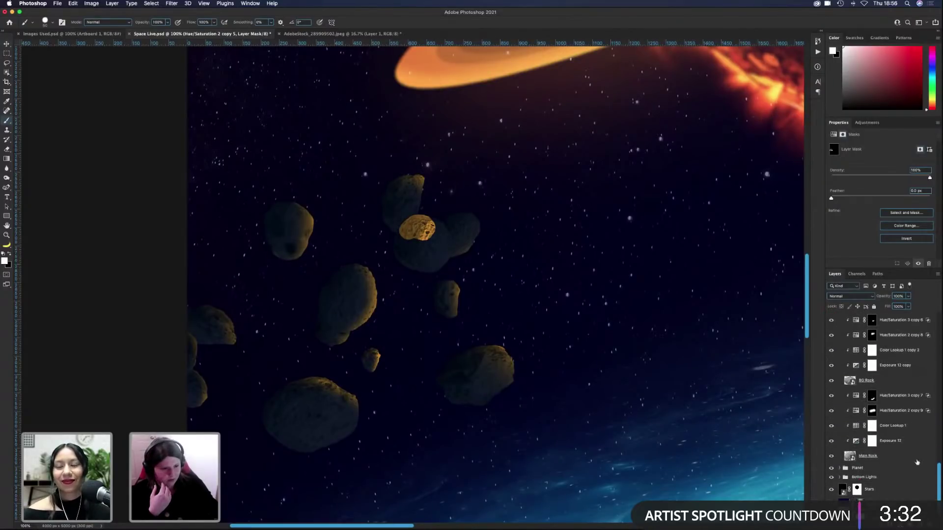
{"action": "scroll", "coordinate": [861, 389], "scroll_direction": "down", "scroll_amount": 1}
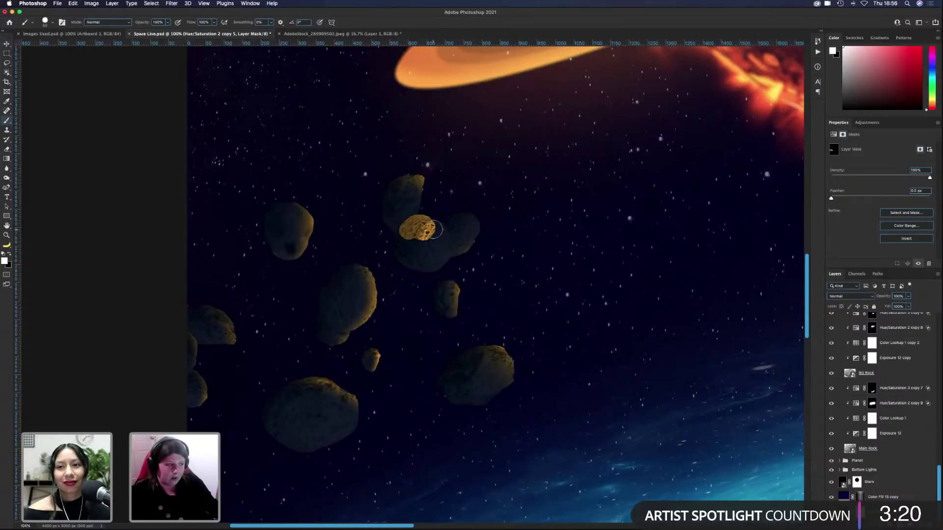
{"action": "mouse_move", "coordinate": [435, 231]}
{"action": "left_mouse_down"}
{"action": "mouse_move", "coordinate": [421, 228]}
{"action": "mouse_move", "coordinate": [446, 228]}
{"action": "left_mouse_up"}
Step: Compare the composite with the astronaut's adjustment layers and the Asteroids group hidden and shown
{"action": "scroll", "coordinate": [852, 356], "scroll_direction": "up", "scroll_amount": 10}
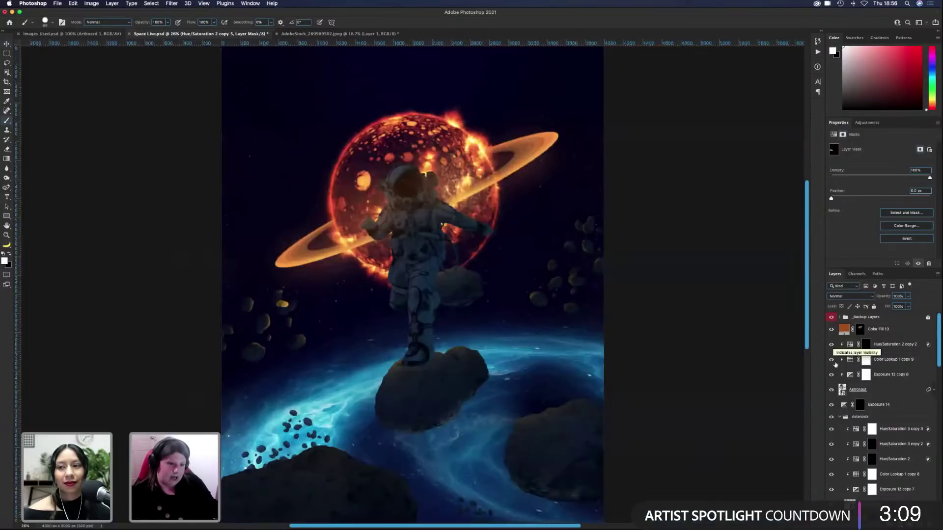
{"action": "left_click_drag", "start_coordinate": [831, 329], "coordinate": [832, 386]}
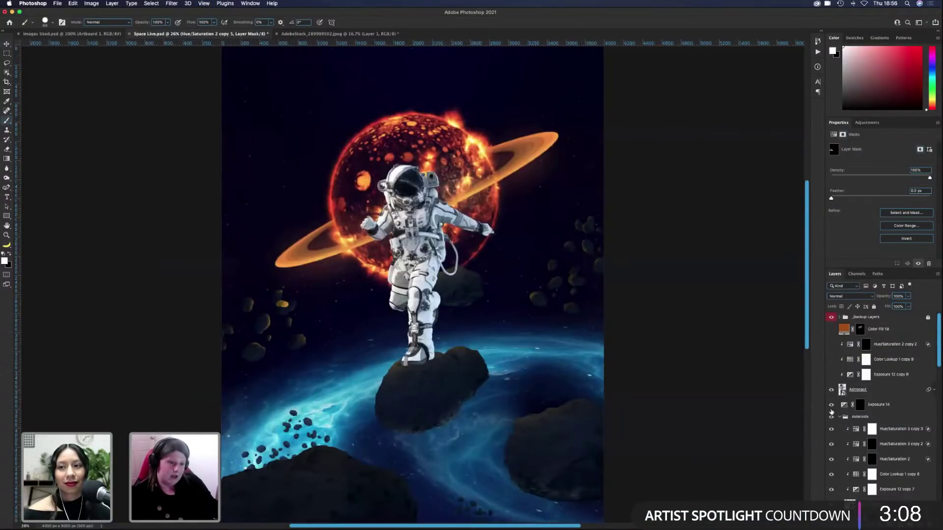
{"action": "left_click", "coordinate": [837, 490]}
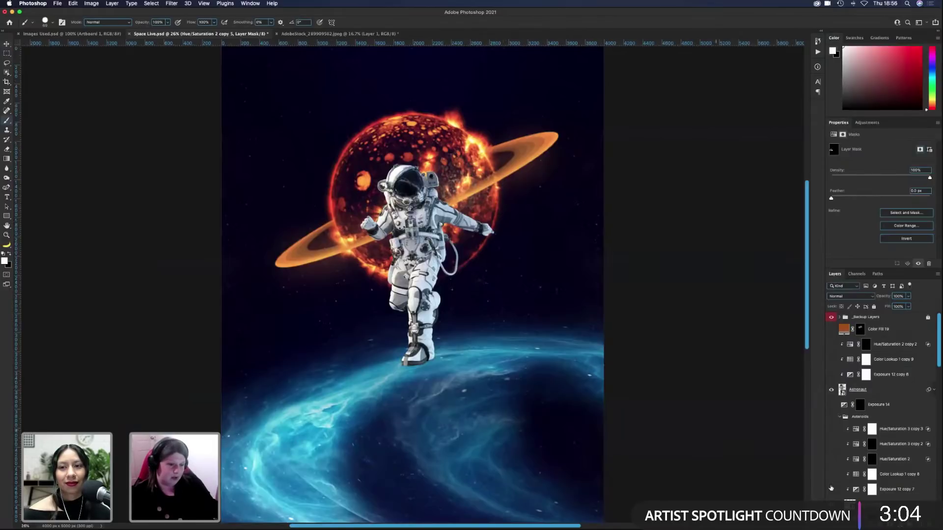
{"action": "left_click", "coordinate": [831, 417]}
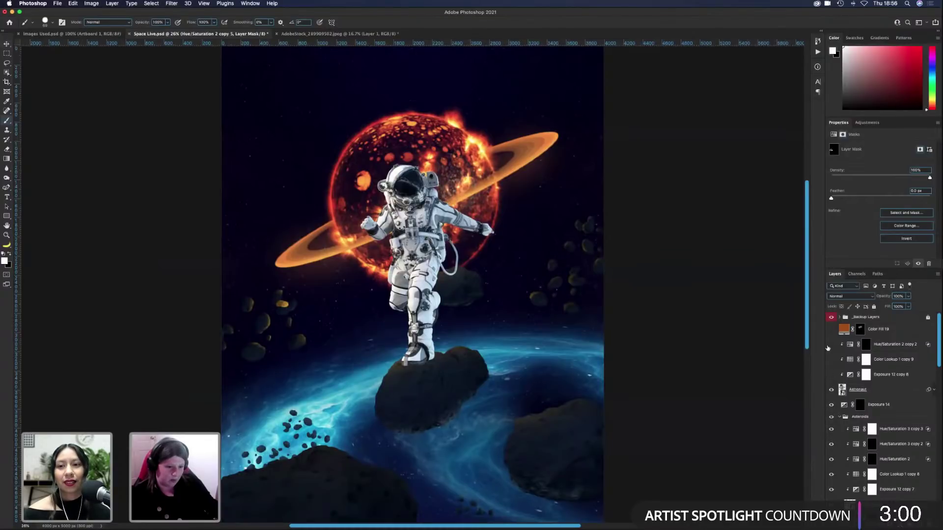
{"action": "left_click_drag", "start_coordinate": [830, 329], "coordinate": [831, 374]}
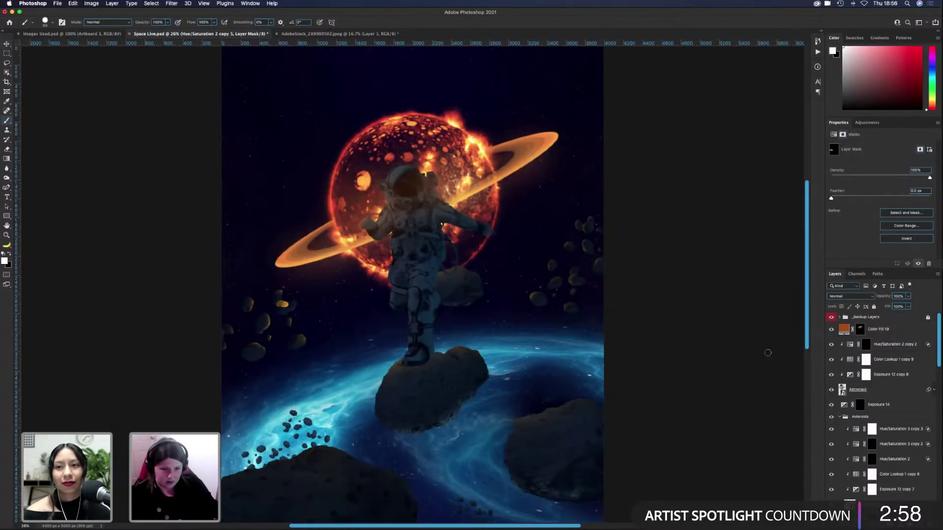
Step: Find the layer of the left asteroid group and reselect the mask of its Hue/Saturation 2 copy 5 layer for brushing
{"action": "key", "text": "v"}
{"action": "left_click", "coordinate": [282, 326], "text": "super"}
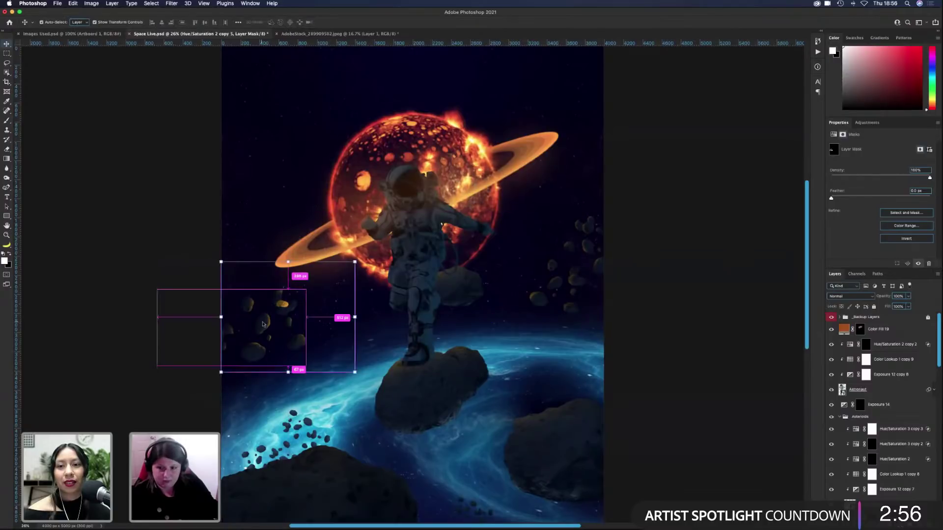
{"action": "key", "text": "super+equal"}
{"action": "key", "text": "super+equal"}
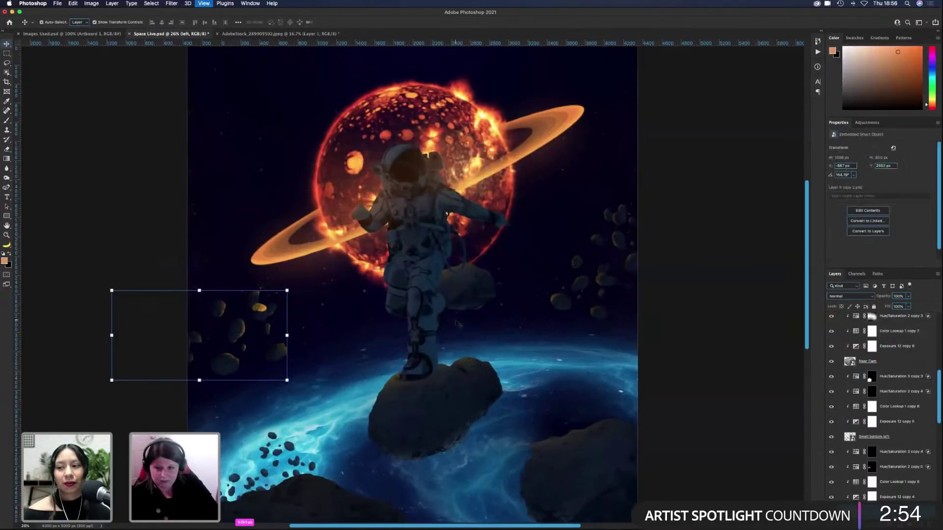
{"action": "key", "text": "super+equal"}
{"action": "key", "text": "super+equal"}
{"action": "key", "text": "super+equal"}
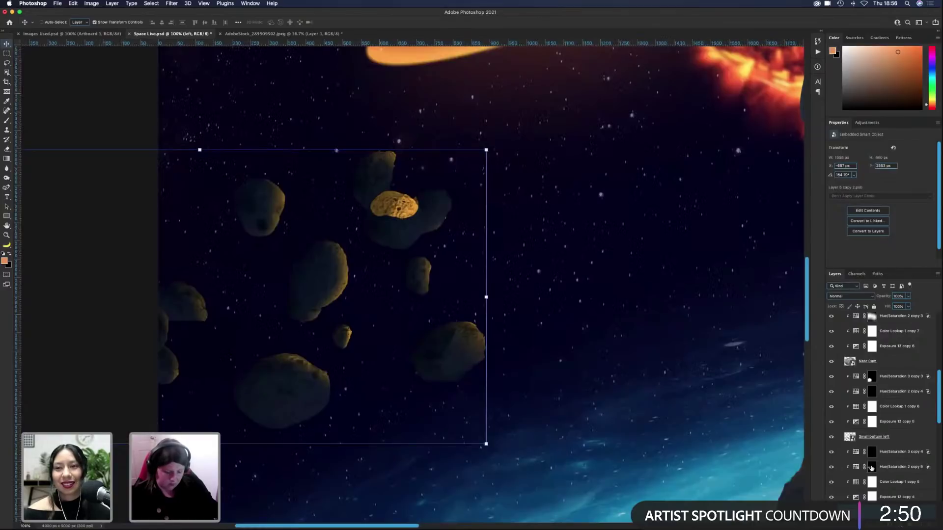
{"action": "left_click", "coordinate": [870, 468]}
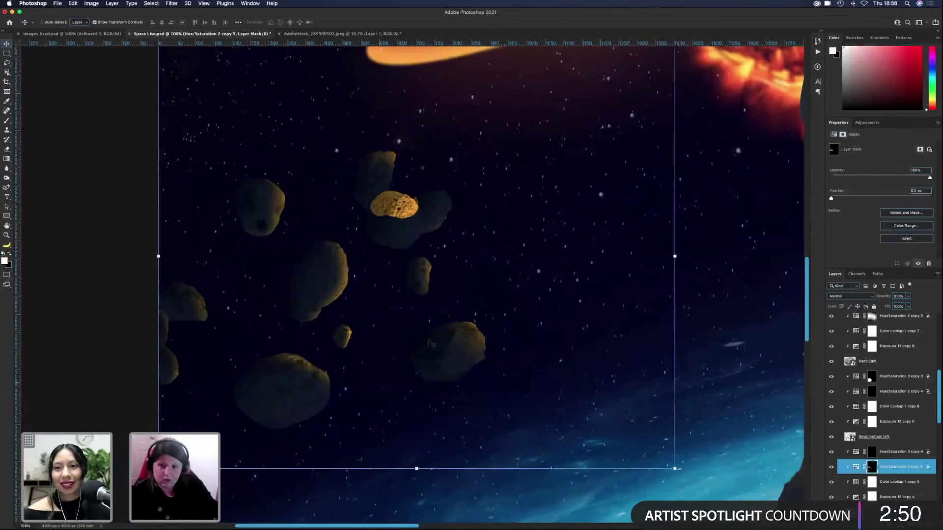
{"action": "key", "text": "b"}
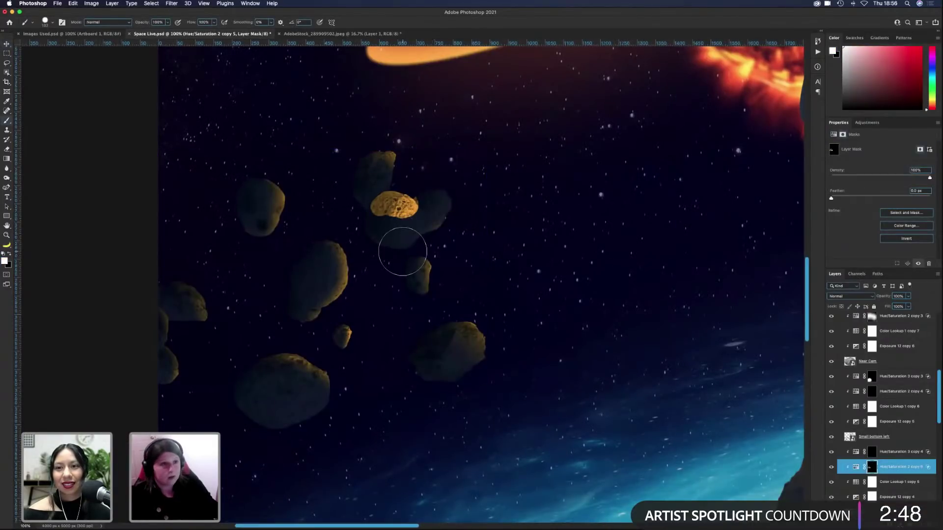
Step: Extend the orange light down the right side of the cluster's middle asteroid, soften it to a rim, and light its right neighbour
{"action": "left_click", "coordinate": [401, 237], "text": "ctrl+alt"}
{"action": "key", "text": "x"}
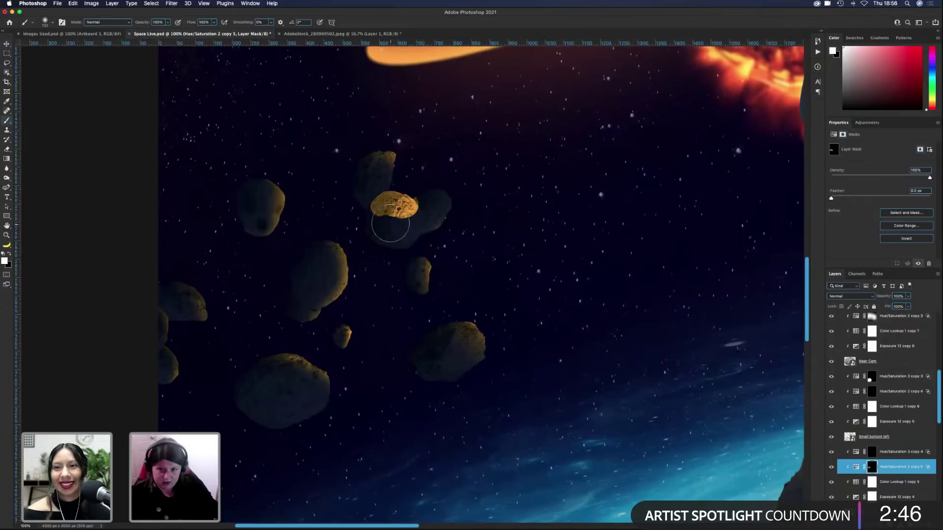
{"action": "mouse_move", "coordinate": [384, 221]}
{"action": "left_mouse_down"}
{"action": "mouse_move", "coordinate": [374, 211]}
{"action": "mouse_move", "coordinate": [403, 224]}
{"action": "mouse_move", "coordinate": [446, 206]}
{"action": "mouse_move", "coordinate": [414, 217]}
{"action": "left_mouse_up"}
{"action": "mouse_move", "coordinate": [421, 208]}
{"action": "left_mouse_down"}
{"action": "mouse_move", "coordinate": [411, 236]}
{"action": "mouse_move", "coordinate": [406, 207]}
{"action": "mouse_move", "coordinate": [385, 202]}
{"action": "mouse_move", "coordinate": [416, 214]}
{"action": "mouse_move", "coordinate": [400, 249]}
{"action": "left_mouse_up"}
{"action": "key", "text": "x"}
{"action": "key", "text": "x"}
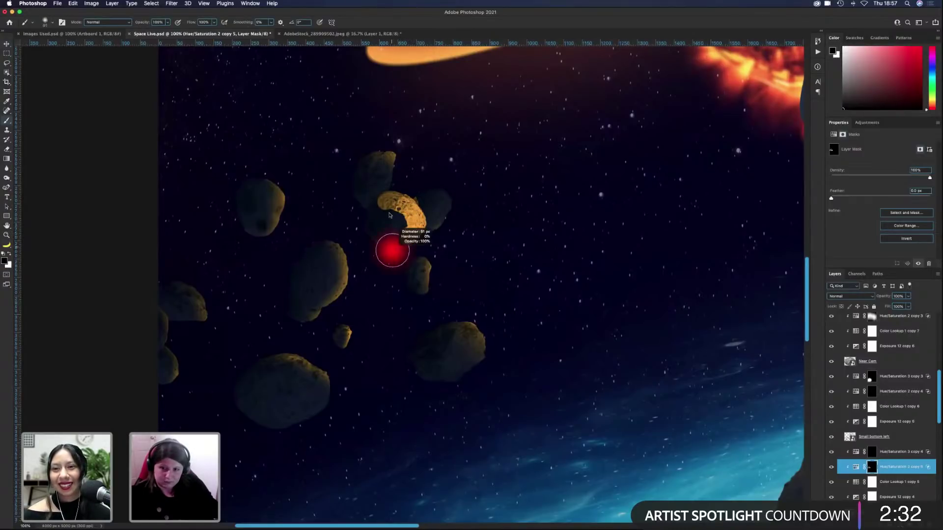
{"action": "mouse_move", "coordinate": [385, 217]}
{"action": "left_mouse_down", "text": "ctrl+alt"}
{"action": "mouse_move", "coordinate": [392, 217]}
{"action": "mouse_move", "coordinate": [390, 241]}
{"action": "mouse_move", "coordinate": [404, 237]}
{"action": "mouse_move", "coordinate": [398, 211]}
{"action": "mouse_move", "coordinate": [389, 225]}
{"action": "left_mouse_up", "text": "ctrl+alt"}
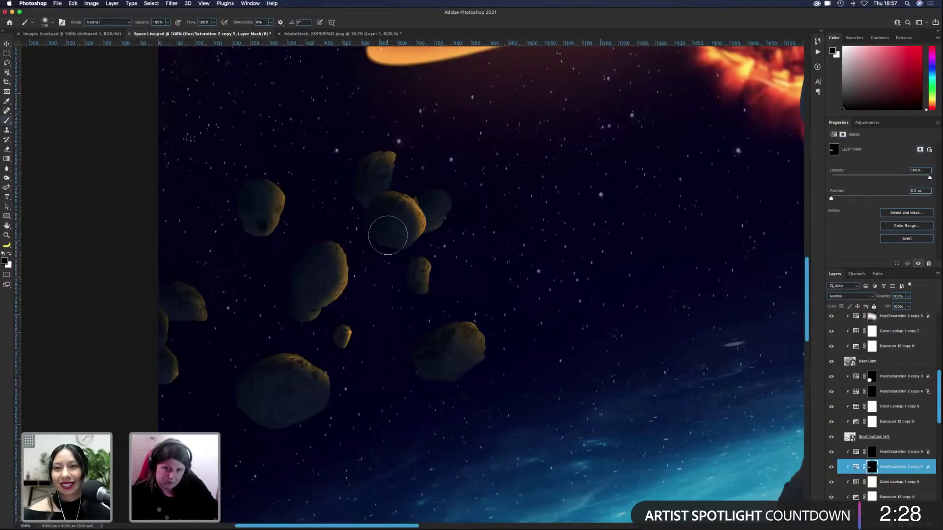
{"action": "scroll", "coordinate": [542, 181], "scroll_direction": "left", "scroll_amount": 3}
{"action": "scroll", "coordinate": [542, 181], "scroll_direction": "left", "scroll_amount": 5}
{"action": "key", "text": "x"}
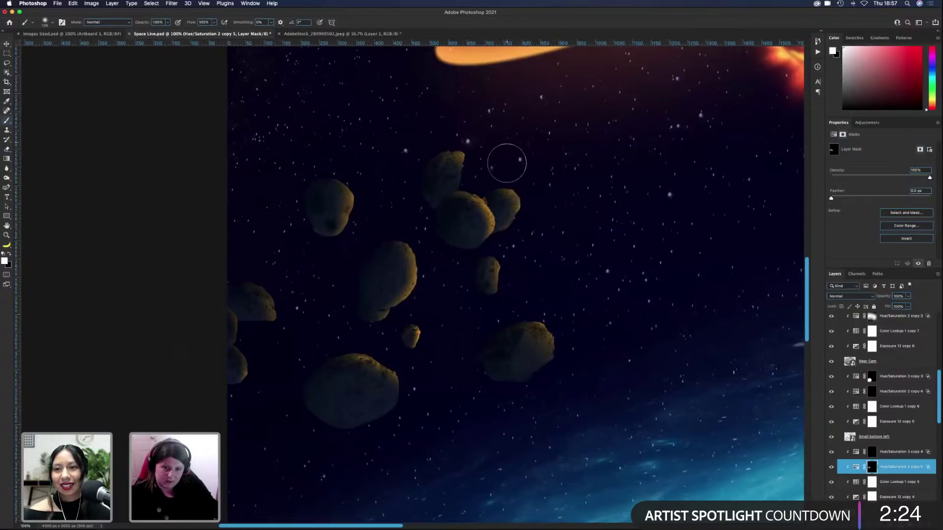
{"action": "scroll", "coordinate": [550, 219], "scroll_direction": "right", "scroll_amount": 10}
{"action": "scroll", "coordinate": [550, 219], "scroll_direction": "up", "scroll_amount": 5}
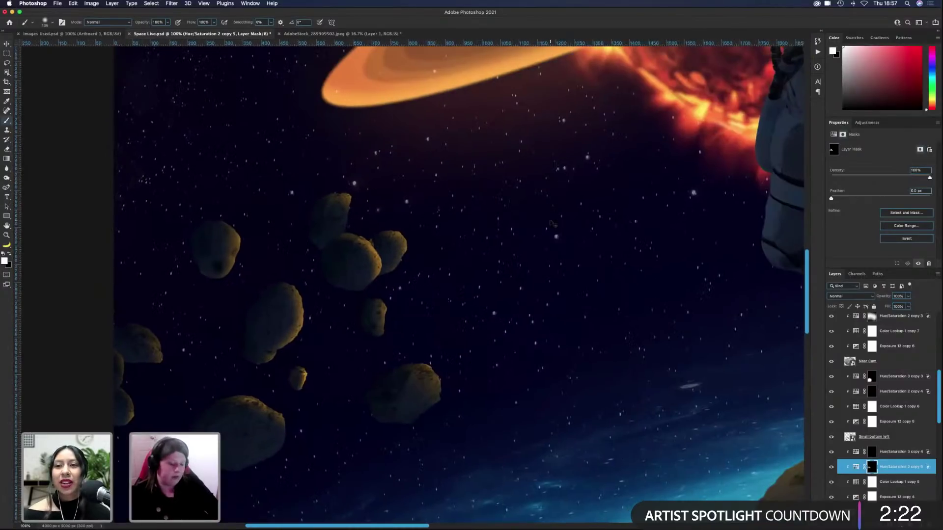
Step: Switch to the Hue/Saturation 3 copy 4 mask and brush faint blue light along the lower edges of the left group's bottom asteroids
{"action": "key", "text": "super+0"}
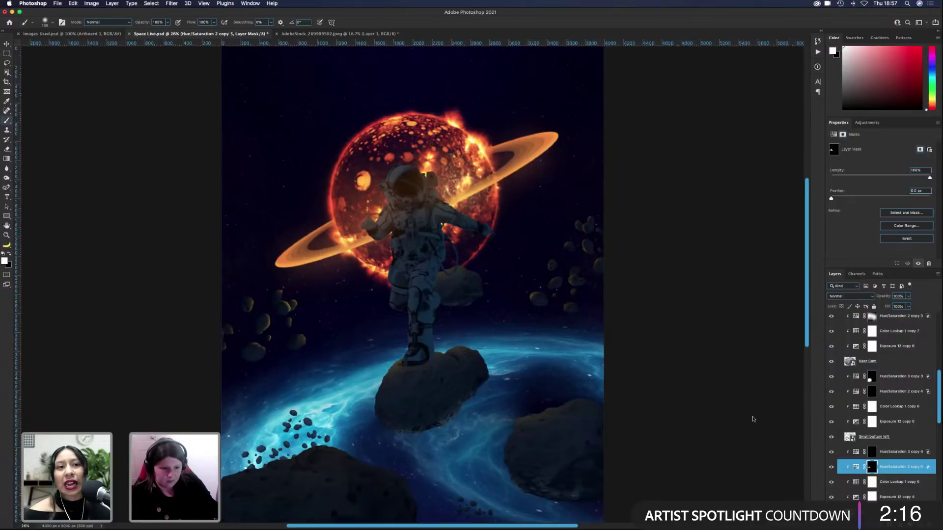
{"action": "key", "text": "super+j"}
{"action": "key", "text": "super+equal"}
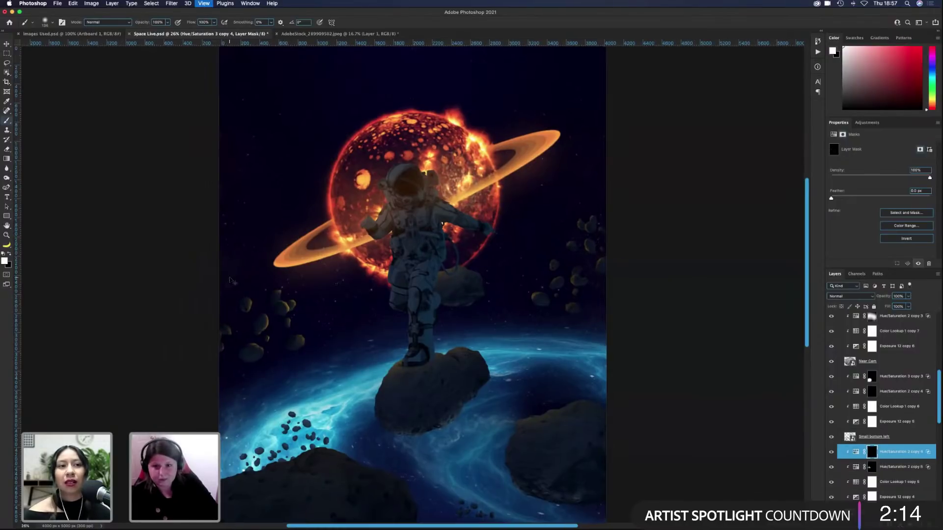
{"action": "key", "text": "super+equal"}
{"action": "key", "text": "super+equal"}
{"action": "key", "text": "super+equal"}
{"action": "key", "text": "super+equal"}
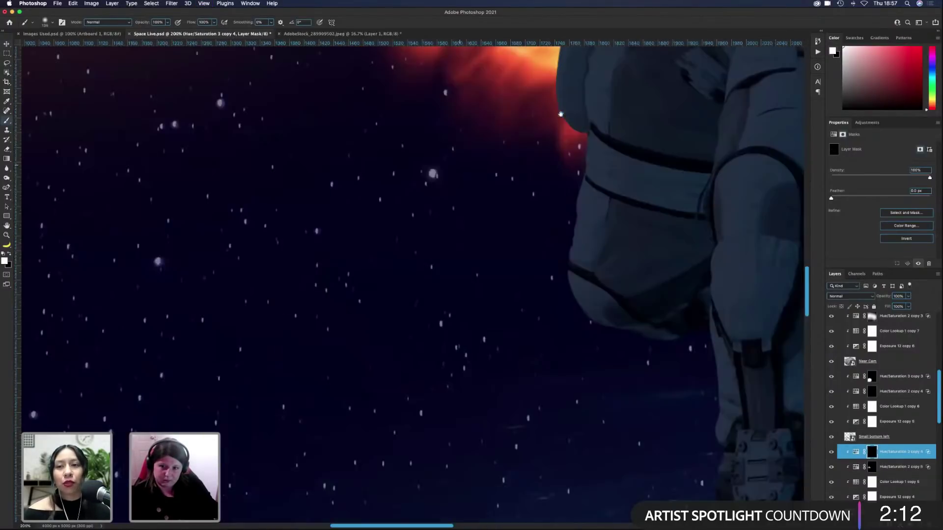
{"action": "scroll", "coordinate": [412, 285], "scroll_direction": "left", "scroll_amount": 10}
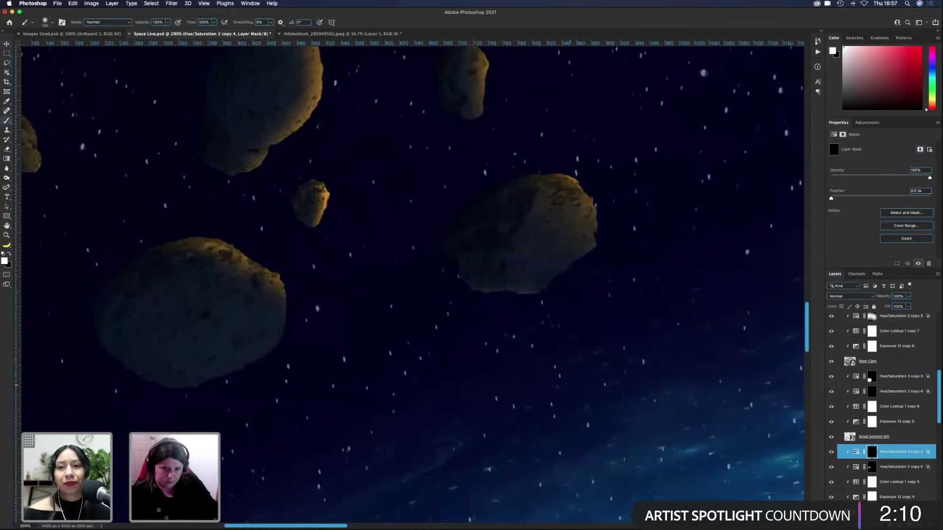
{"action": "left_click_drag", "start_coordinate": [607, 285], "coordinate": [714, 179]}
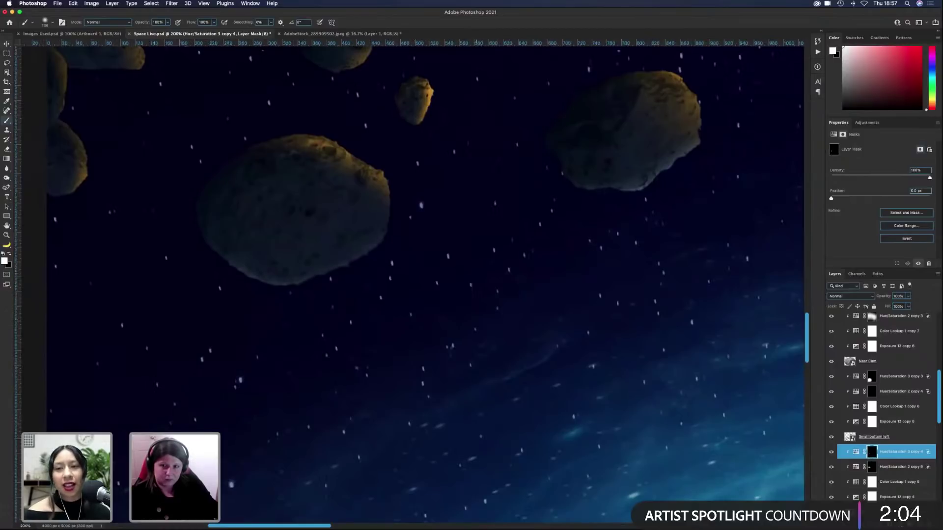
{"action": "scroll", "coordinate": [641, 172], "scroll_direction": "left", "scroll_amount": 5}
{"action": "scroll", "coordinate": [640, 172], "scroll_direction": "down", "scroll_amount": 5}
{"action": "scroll", "coordinate": [641, 172], "scroll_direction": "up", "scroll_amount": 8}
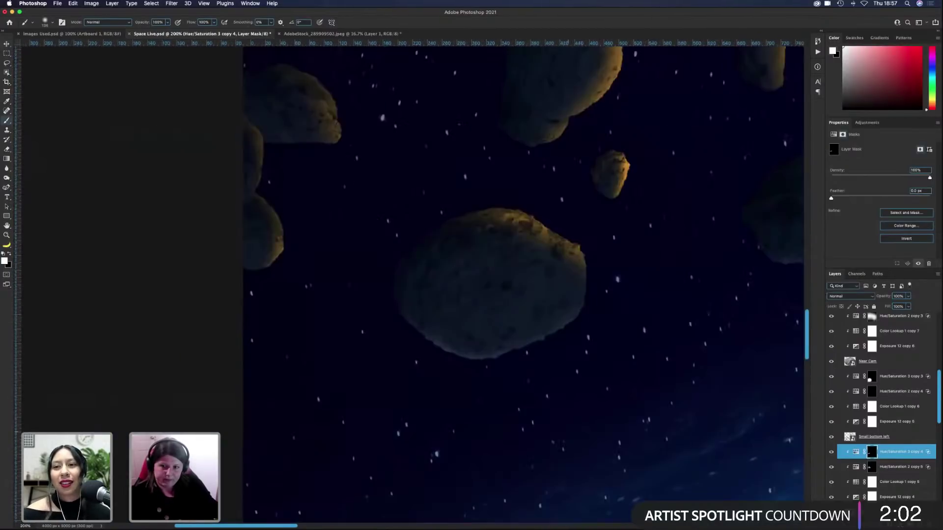
Step: Paint blue light under the flat-bottomed asteroid at the left canvas edge and mask the spill off the cut-off asteroid below it
{"action": "scroll", "coordinate": [523, 280], "scroll_direction": "up", "scroll_amount": 3}
{"action": "mouse_move", "coordinate": [326, 284]}
{"action": "left_mouse_down"}
{"action": "mouse_move", "coordinate": [282, 268]}
{"action": "mouse_move", "coordinate": [379, 281]}
{"action": "left_mouse_up"}
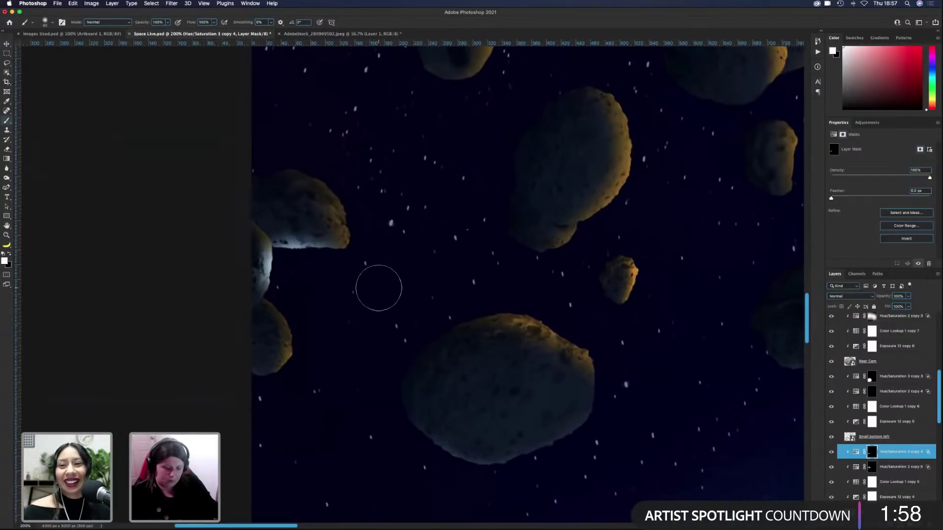
{"action": "key", "text": "x"}
{"action": "mouse_move", "coordinate": [317, 280]}
{"action": "left_mouse_down"}
{"action": "mouse_move", "coordinate": [274, 265]}
{"action": "mouse_move", "coordinate": [279, 243]}
{"action": "left_mouse_up"}
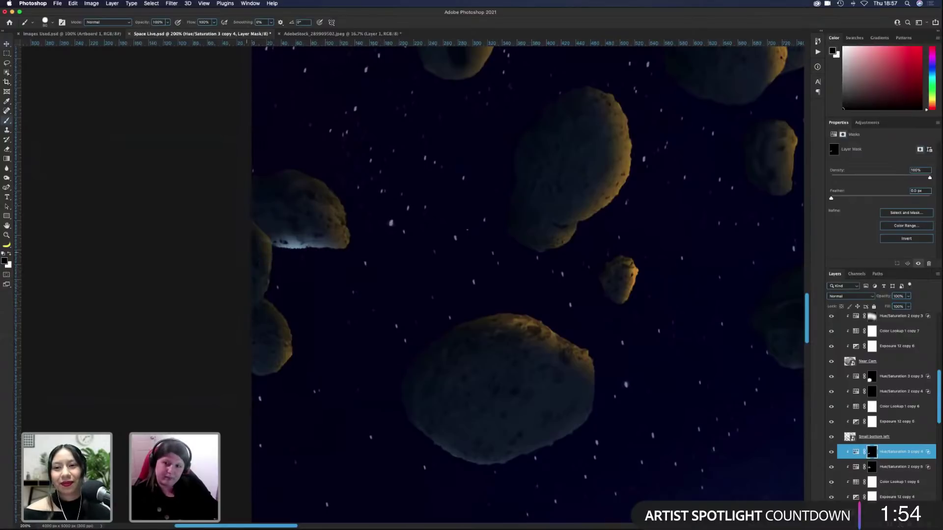
Step: Tone down the blue light under the flat-bottomed asteroid at the left canvas edge, brushing its mask at 30% opacity
{"action": "key", "text": "x"}
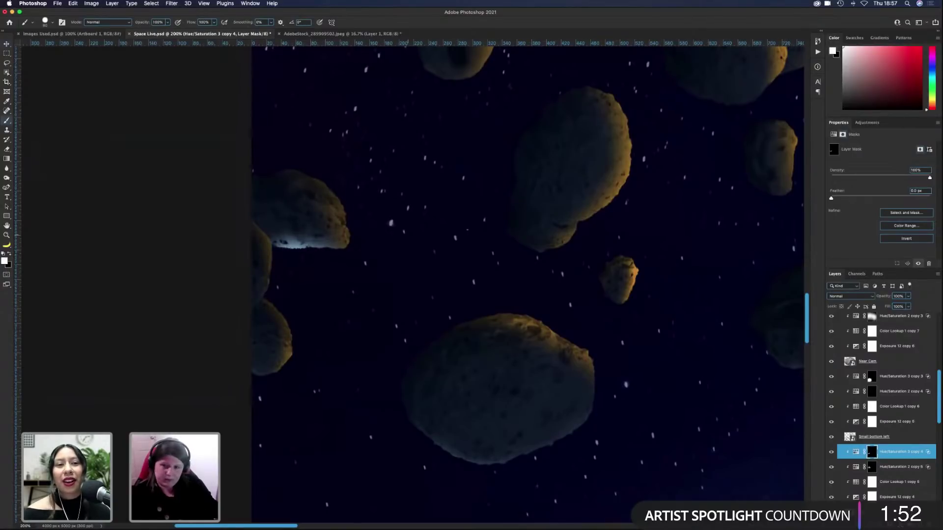
{"action": "left_click_drag", "start_coordinate": [391, 222], "coordinate": [400, 245]}
{"action": "mouse_move", "coordinate": [324, 221]}
{"action": "left_mouse_down"}
{"action": "mouse_move", "coordinate": [296, 223]}
{"action": "mouse_move", "coordinate": [278, 244]}
{"action": "mouse_move", "coordinate": [314, 246]}
{"action": "mouse_move", "coordinate": [277, 244]}
{"action": "mouse_move", "coordinate": [291, 246]}
{"action": "left_mouse_up"}
{"action": "key", "text": "ctrl+z"}
{"action": "key", "text": "3"}
{"action": "key", "text": "x"}
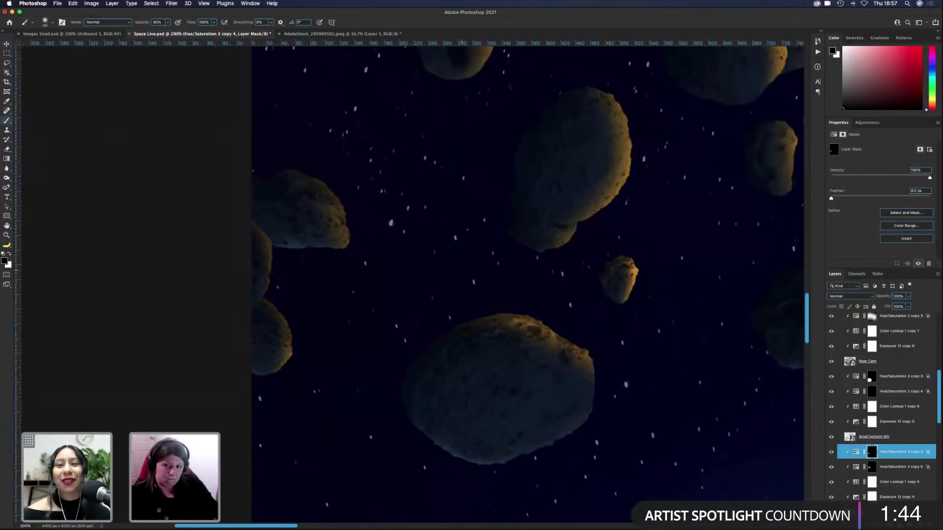
{"action": "key", "text": "x"}
{"action": "left_click_drag", "start_coordinate": [491, 188], "coordinate": [370, 226]}
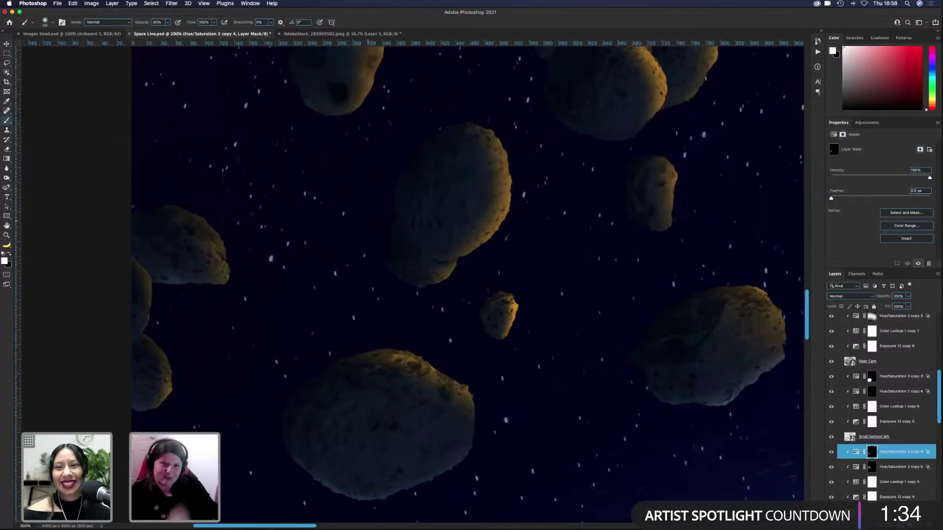
{"action": "left_click_drag", "start_coordinate": [263, 205], "coordinate": [264, 196]}
{"action": "left_click_drag", "start_coordinate": [289, 241], "coordinate": [290, 241]}
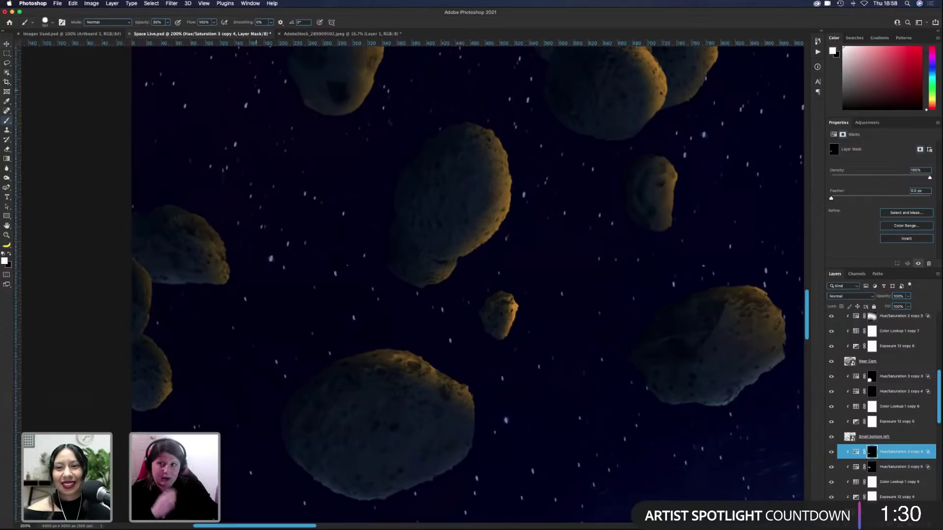
Step: Set the brush to 100% opacity and paint blue light on the cluster's middle asteroid's lower side, undoing strokes that spill onto its neighbour
{"action": "left_click", "coordinate": [156, 22]}
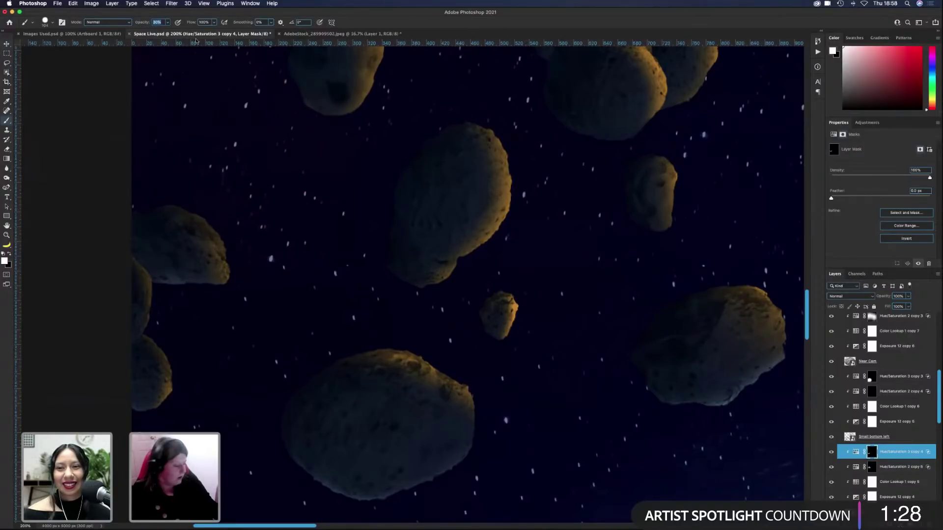
{"action": "type", "text": "100"}
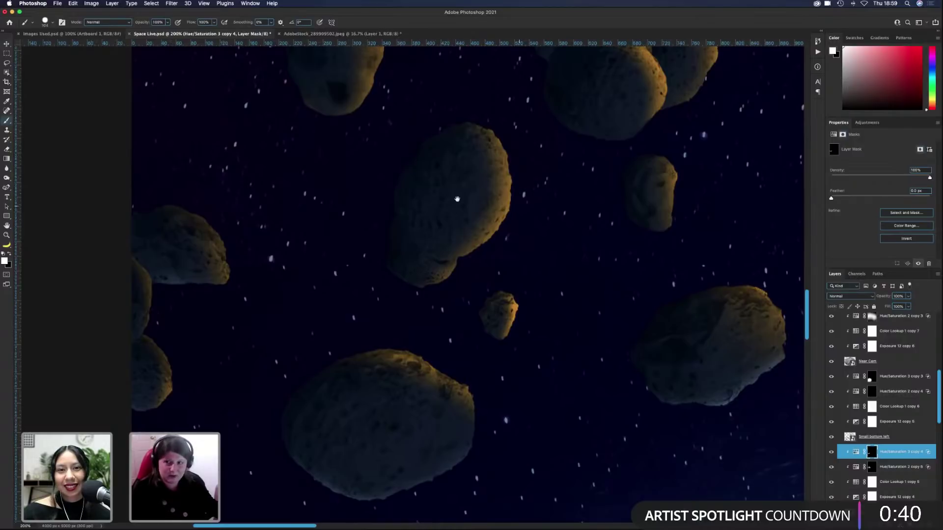
{"action": "scroll", "coordinate": [430, 348], "scroll_direction": "up", "scroll_amount": 2}
{"action": "scroll", "coordinate": [430, 347], "scroll_direction": "up", "scroll_amount": 3}
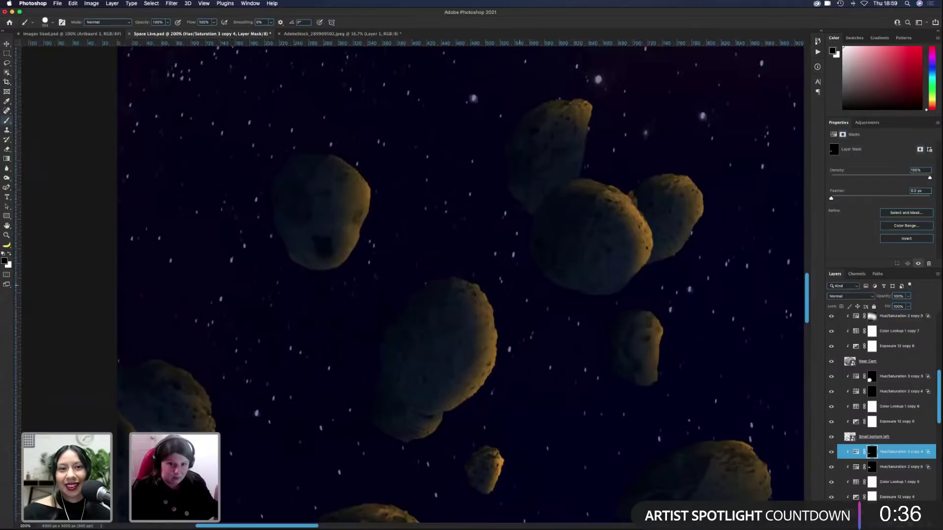
{"action": "left_click_drag", "start_coordinate": [550, 275], "coordinate": [604, 292]}
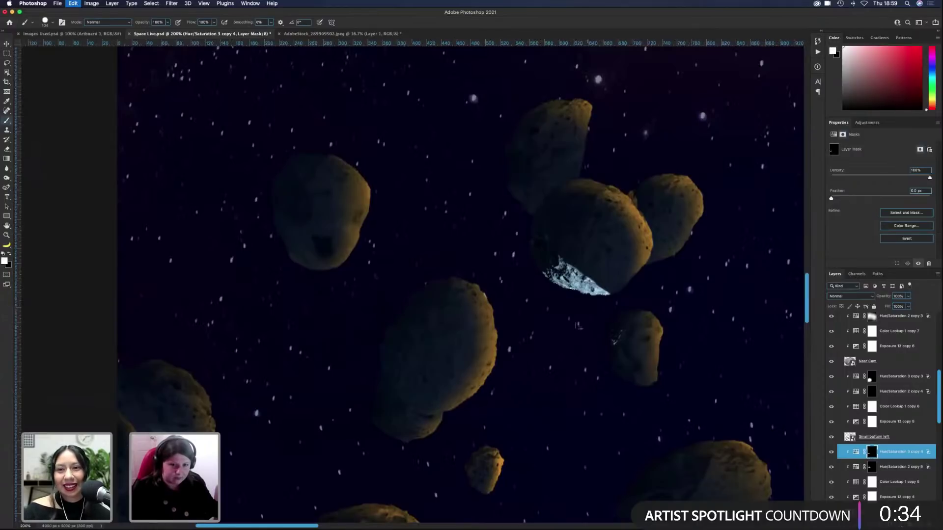
{"action": "key", "text": "ctrl+z"}
{"action": "mouse_move", "coordinate": [564, 241]}
{"action": "left_mouse_down"}
{"action": "mouse_move", "coordinate": [618, 290]}
{"action": "mouse_move", "coordinate": [582, 238]}
{"action": "left_mouse_up"}
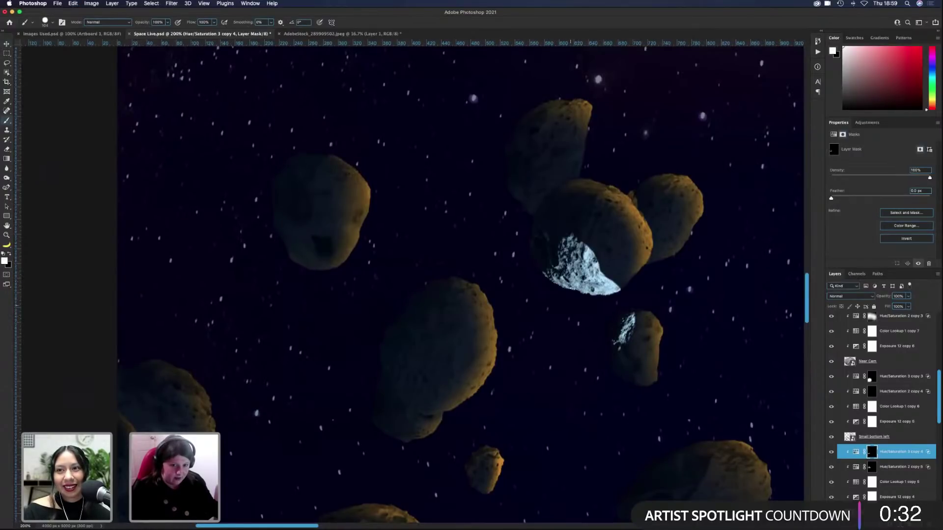
{"action": "key", "text": "ctrl+z"}
{"action": "mouse_move", "coordinate": [550, 267]}
{"action": "left_mouse_down"}
{"action": "mouse_move", "coordinate": [584, 265]}
{"action": "mouse_move", "coordinate": [612, 283]}
{"action": "left_mouse_up"}
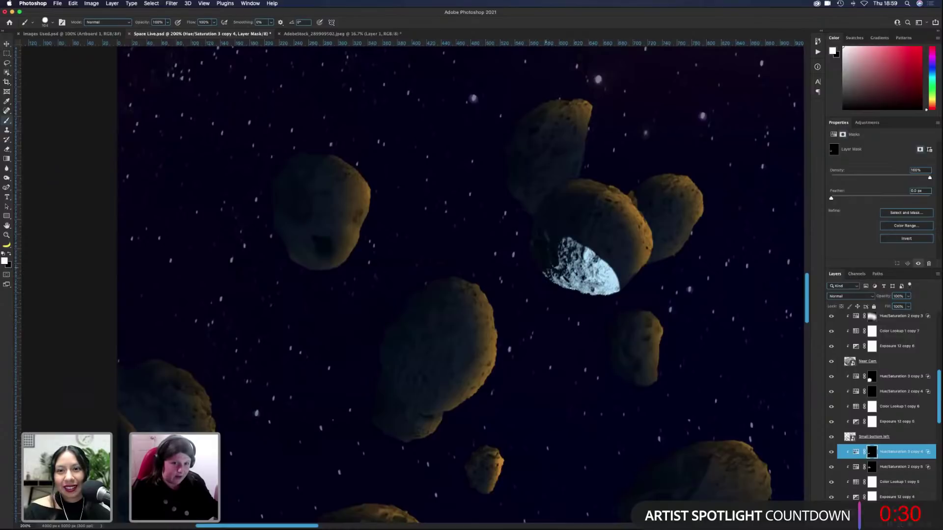
Step: Mask the blue light on the cluster's middle asteroid back to a faint rim along its lower edge
{"action": "scroll", "coordinate": [557, 348], "scroll_direction": "right", "scroll_amount": 5}
{"action": "scroll", "coordinate": [557, 349], "scroll_direction": "up", "scroll_amount": 3}
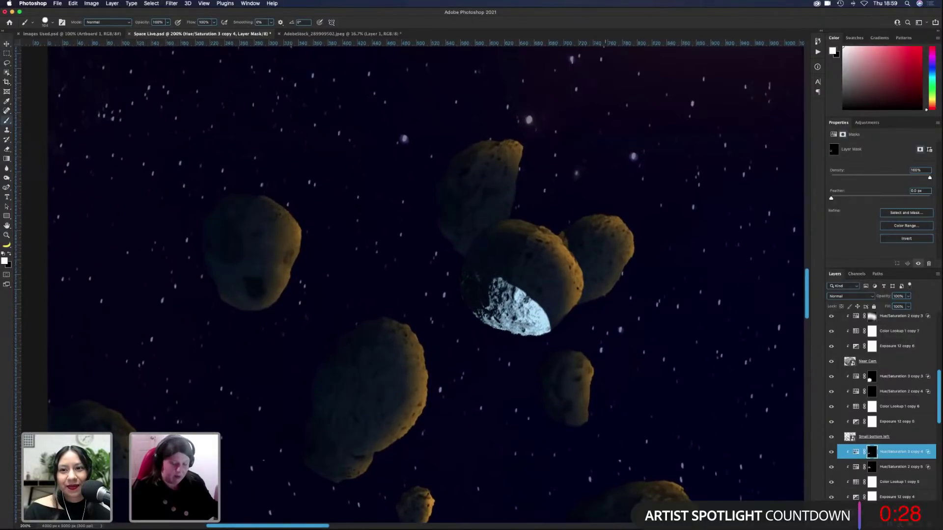
{"action": "key", "text": "x"}
{"action": "left_click_drag", "start_coordinate": [487, 248], "coordinate": [505, 230]}
{"action": "mouse_move", "coordinate": [515, 191]}
{"action": "left_mouse_down"}
{"action": "mouse_move", "coordinate": [523, 187]}
{"action": "mouse_move", "coordinate": [515, 191]}
{"action": "left_mouse_up"}
{"action": "mouse_move", "coordinate": [518, 297]}
{"action": "left_mouse_down"}
{"action": "mouse_move", "coordinate": [513, 309]}
{"action": "mouse_move", "coordinate": [535, 327]}
{"action": "mouse_move", "coordinate": [491, 322]}
{"action": "mouse_move", "coordinate": [546, 332]}
{"action": "mouse_move", "coordinate": [496, 326]}
{"action": "left_mouse_up"}
Step: Reduce the brush opacity to 30% and paint blue light on the bottom of the small elongated asteroid below the cluster
{"action": "key", "text": "3"}
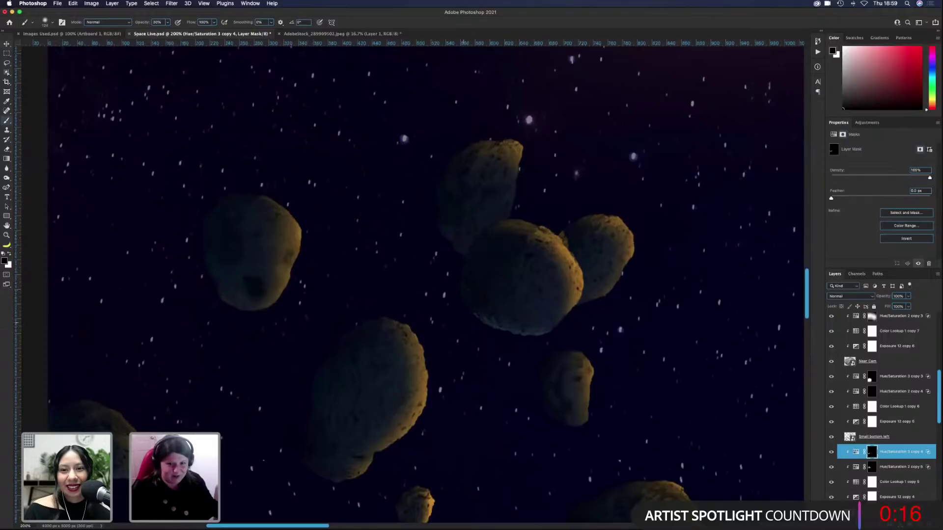
{"action": "key", "text": "x"}
{"action": "scroll", "coordinate": [540, 246], "scroll_direction": "down", "scroll_amount": 5}
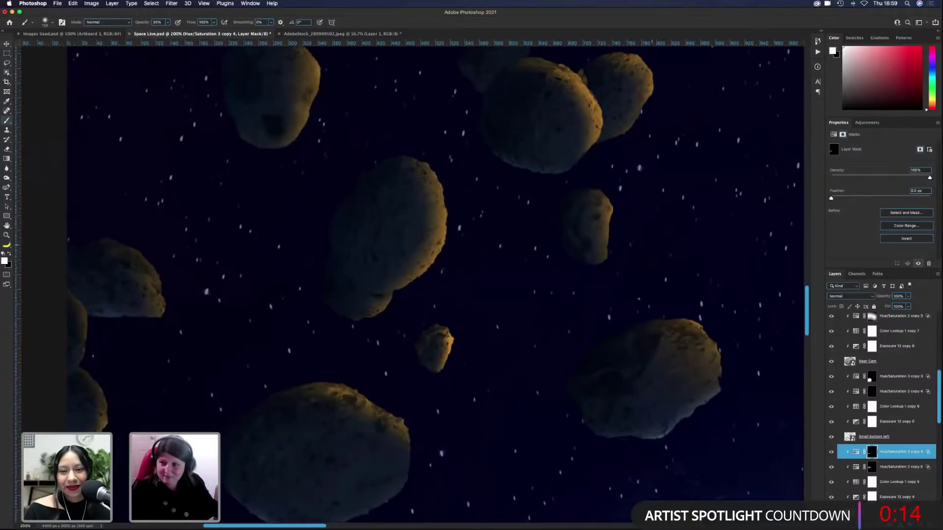
{"action": "mouse_move", "coordinate": [623, 297]}
{"action": "left_mouse_down"}
{"action": "mouse_move", "coordinate": [595, 295]}
{"action": "mouse_move", "coordinate": [608, 280]}
{"action": "left_mouse_up"}
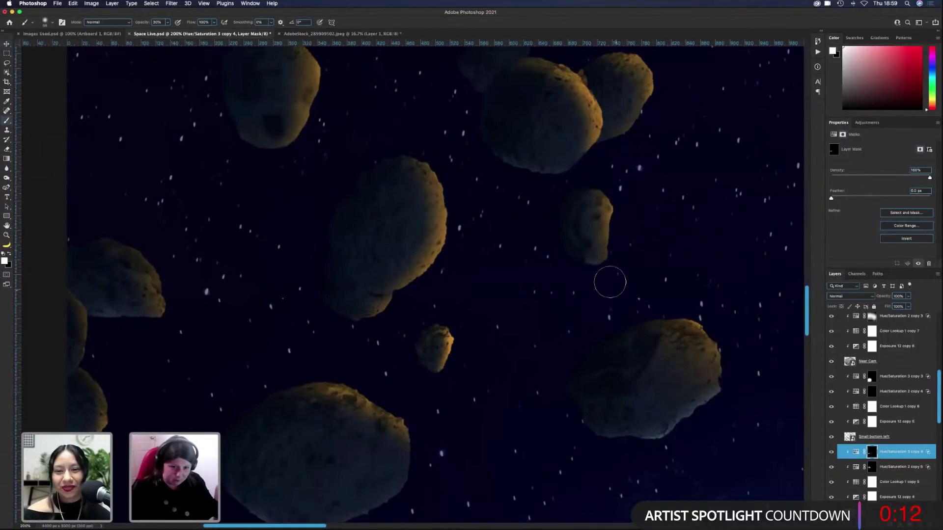
{"action": "scroll", "coordinate": [689, 278], "scroll_direction": "down", "scroll_amount": 5}
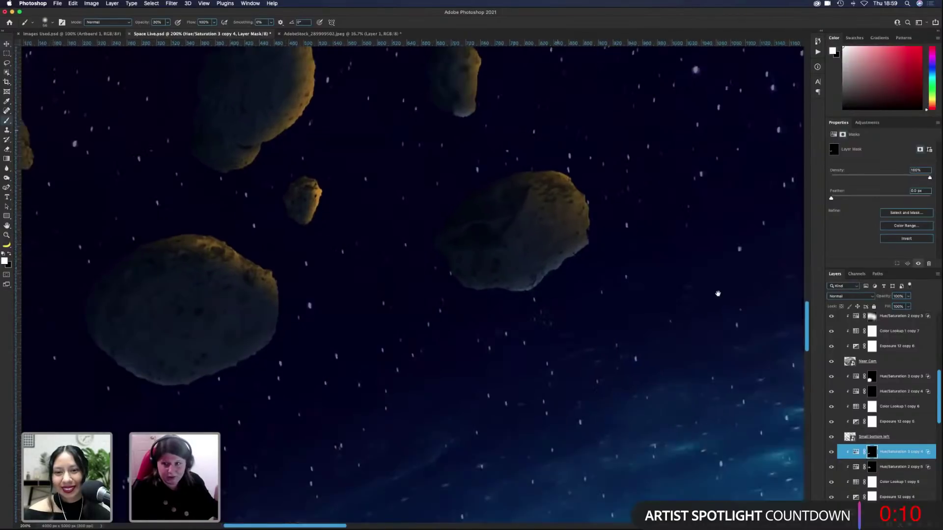
Step: Brush faint blue light along the bottom edge of the lone round asteroid left of the cluster
{"action": "scroll", "coordinate": [447, 274], "scroll_direction": "left", "scroll_amount": 5}
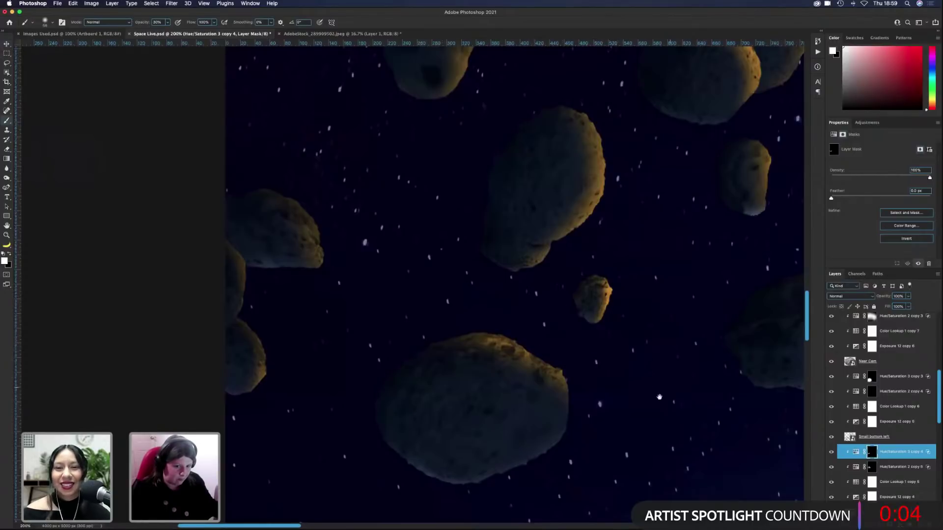
{"action": "scroll", "coordinate": [624, 373], "scroll_direction": "down", "scroll_amount": 5}
{"action": "scroll", "coordinate": [625, 373], "scroll_direction": "left", "scroll_amount": 1}
{"action": "scroll", "coordinate": [417, 327], "scroll_direction": "up", "scroll_amount": 5}
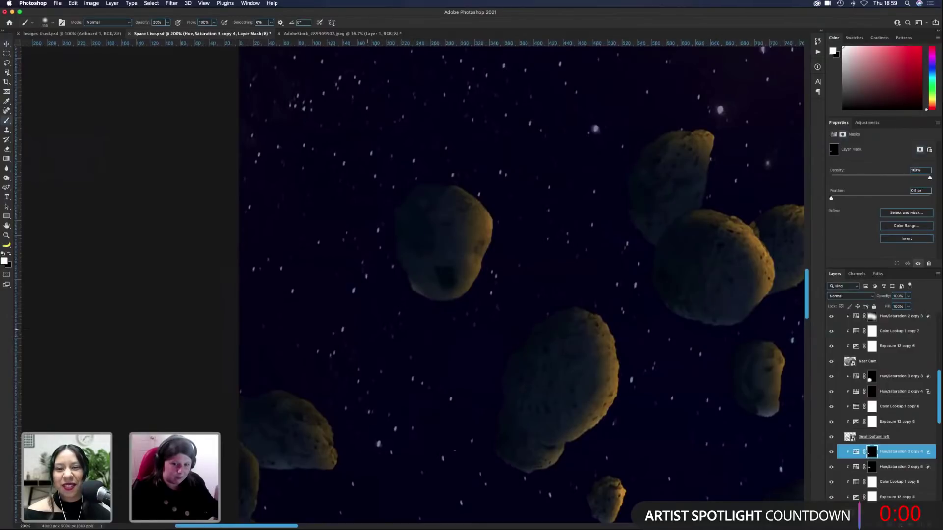
{"action": "scroll", "coordinate": [520, 285], "scroll_direction": "right", "scroll_amount": 5}
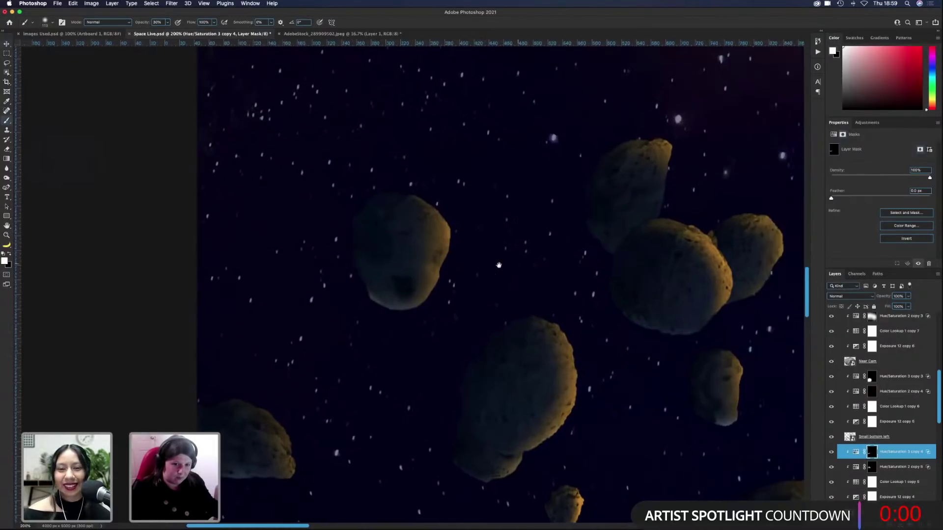
{"action": "scroll", "coordinate": [410, 285], "scroll_direction": "right", "scroll_amount": 5}
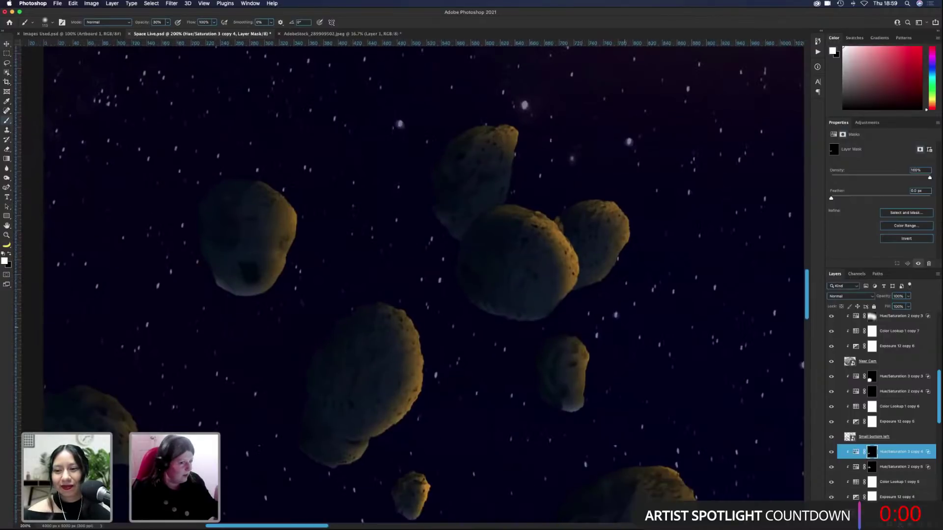
{"action": "left_click_drag", "start_coordinate": [643, 313], "coordinate": [634, 312]}
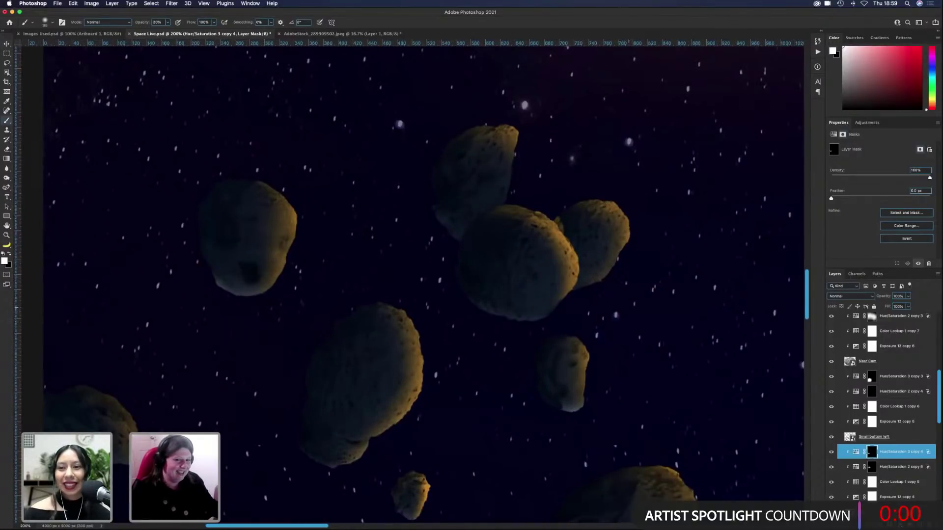
Step: Check the lighting across the whole composite and on the asteroid group beyond the astronaut's right side
{"action": "scroll", "coordinate": [481, 326], "scroll_direction": "down", "scroll_amount": 10}
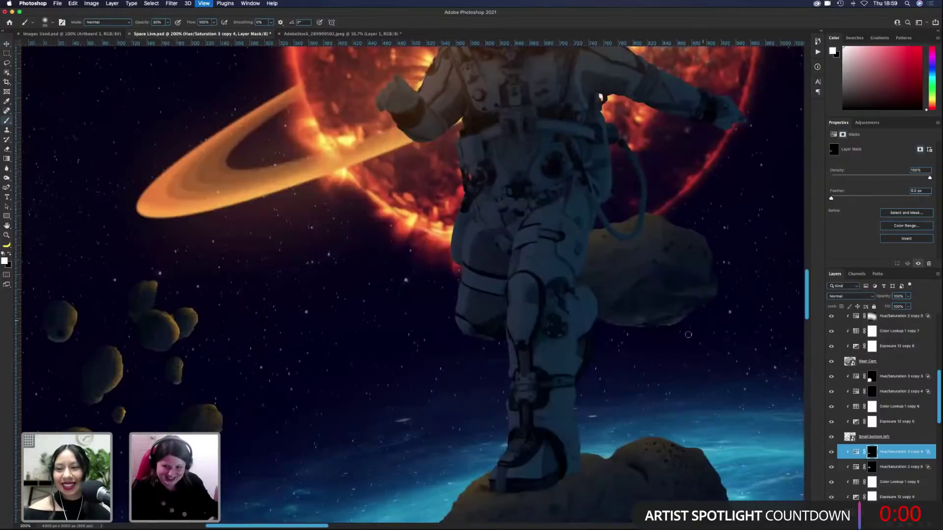
{"action": "scroll", "coordinate": [513, 263], "scroll_direction": "up", "scroll_amount": 5}
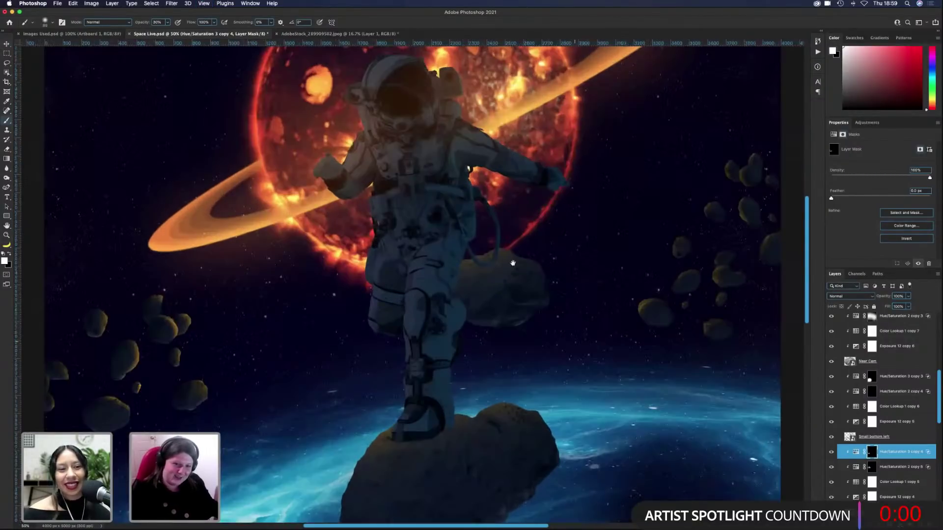
{"action": "mouse_move", "coordinate": [513, 263]}
{"action": "left_mouse_down"}
{"action": "mouse_move", "coordinate": [285, 178]}
{"action": "mouse_move", "coordinate": [406, 217]}
{"action": "left_mouse_up"}
{"action": "scroll", "coordinate": [403, 219], "scroll_direction": "up", "scroll_amount": 1}
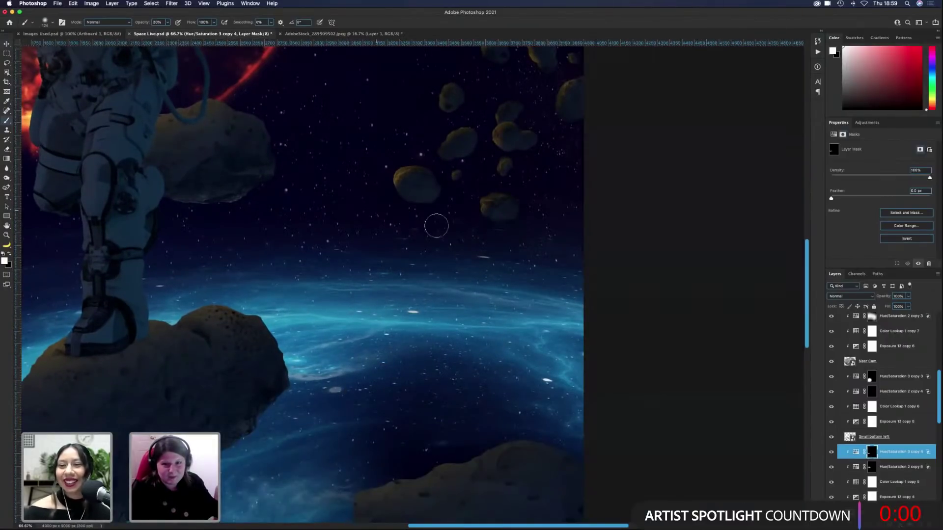
{"action": "scroll", "coordinate": [459, 225], "scroll_direction": "down", "scroll_amount": 4}
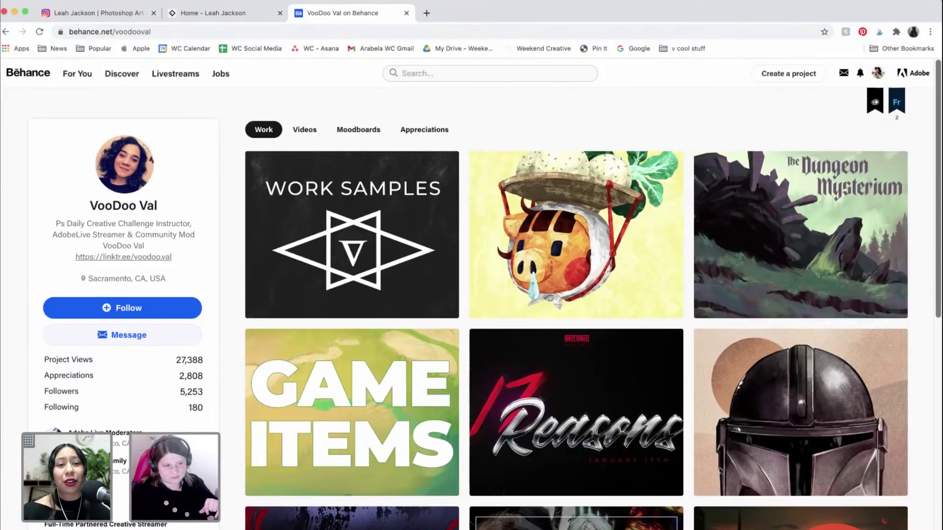
Step: Switch to the browser, look through the artist's Behance work and open the Environments project
{"action": "scroll", "coordinate": [2, 342], "scroll_direction": "down", "scroll_amount": 3}
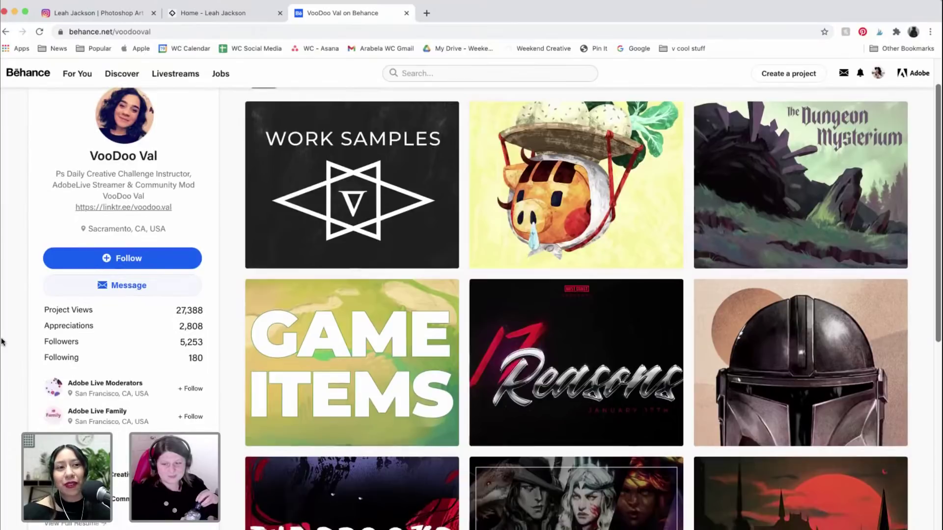
{"action": "scroll", "coordinate": [1, 342], "scroll_direction": "down", "scroll_amount": 3}
{"action": "scroll", "coordinate": [2, 342], "scroll_direction": "up", "scroll_amount": 5}
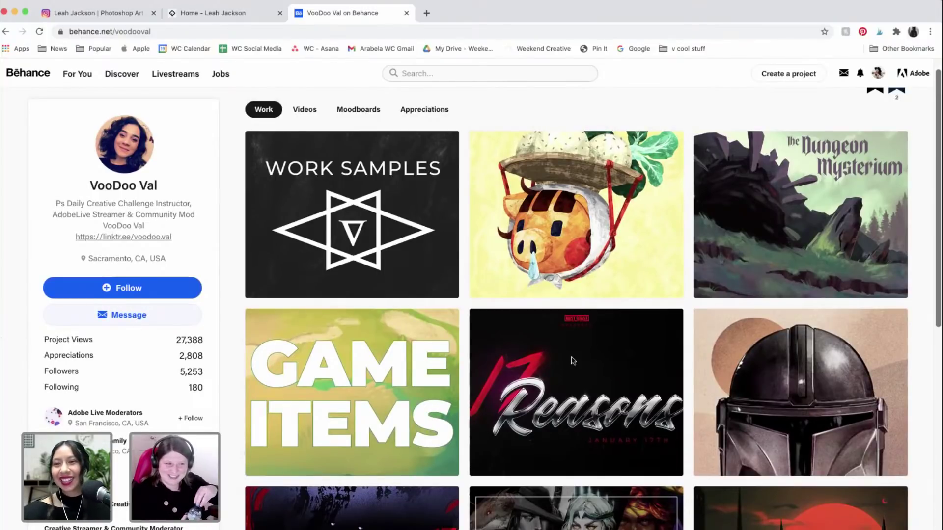
{"action": "scroll", "coordinate": [365, 387], "scroll_direction": "down", "scroll_amount": 2}
{"action": "scroll", "coordinate": [365, 391], "scroll_direction": "down", "scroll_amount": 3}
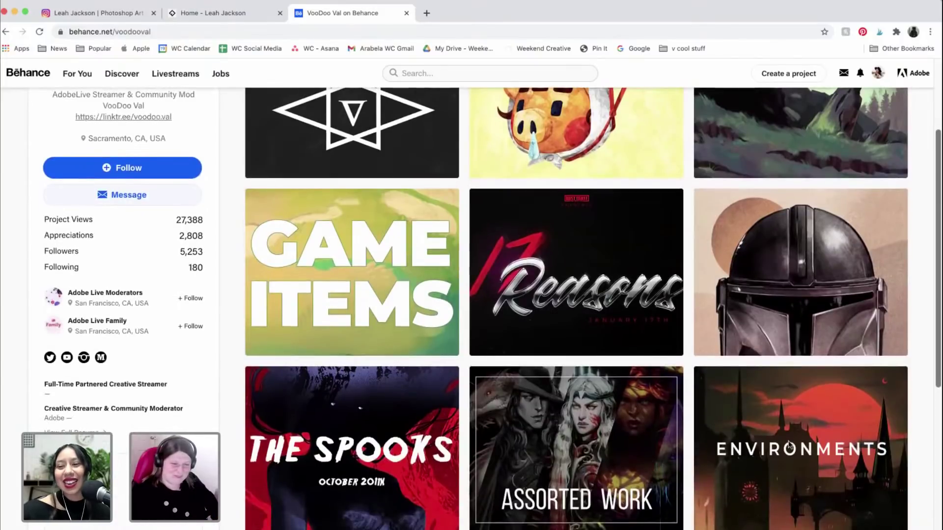
{"action": "left_click", "coordinate": [827, 453]}
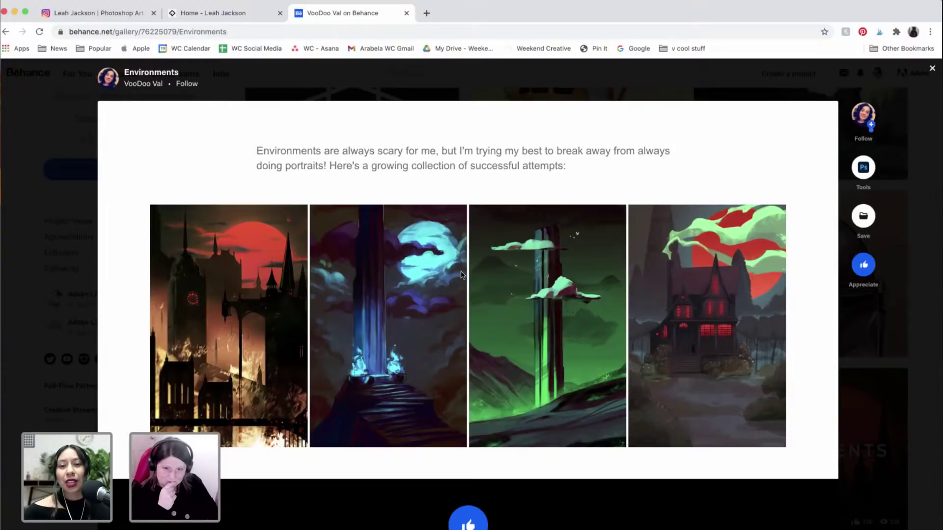
Step: Examine the red-moon gothic city and the blue tower paintings in the Environments project up close
{"action": "scroll", "coordinate": [194, 287], "scroll_direction": "up", "scroll_amount": 5}
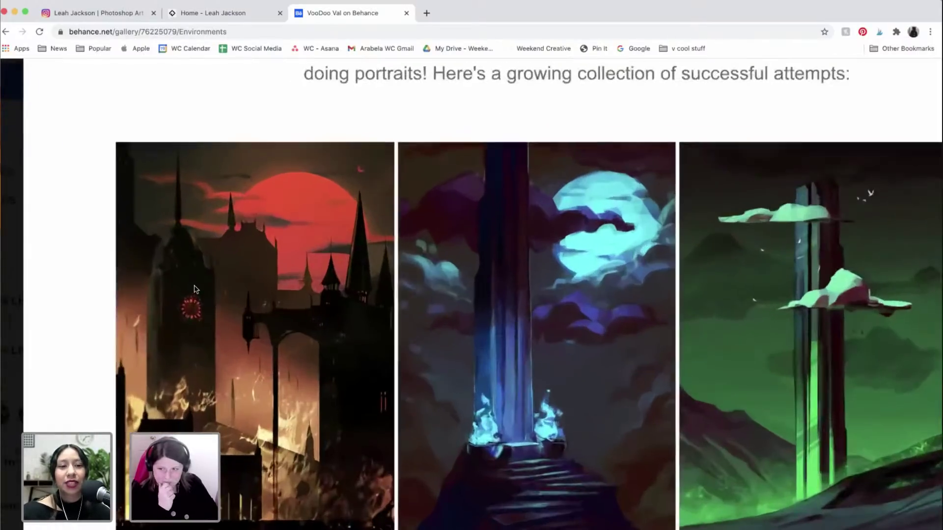
{"action": "scroll", "coordinate": [194, 288], "scroll_direction": "down", "scroll_amount": 2}
{"action": "scroll", "coordinate": [194, 287], "scroll_direction": "left", "scroll_amount": 8}
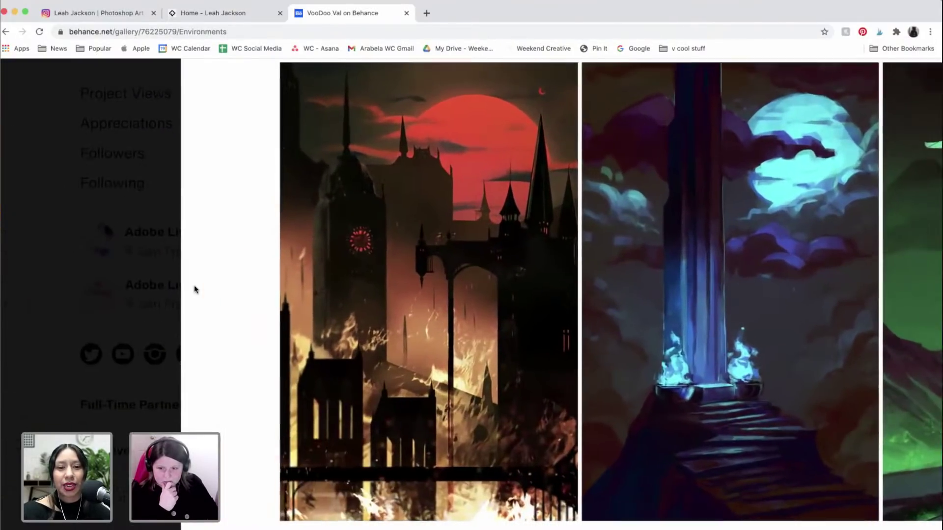
{"action": "scroll", "coordinate": [194, 290], "scroll_direction": "up", "scroll_amount": 3}
{"action": "scroll", "coordinate": [462, 308], "scroll_direction": "right", "scroll_amount": 4}
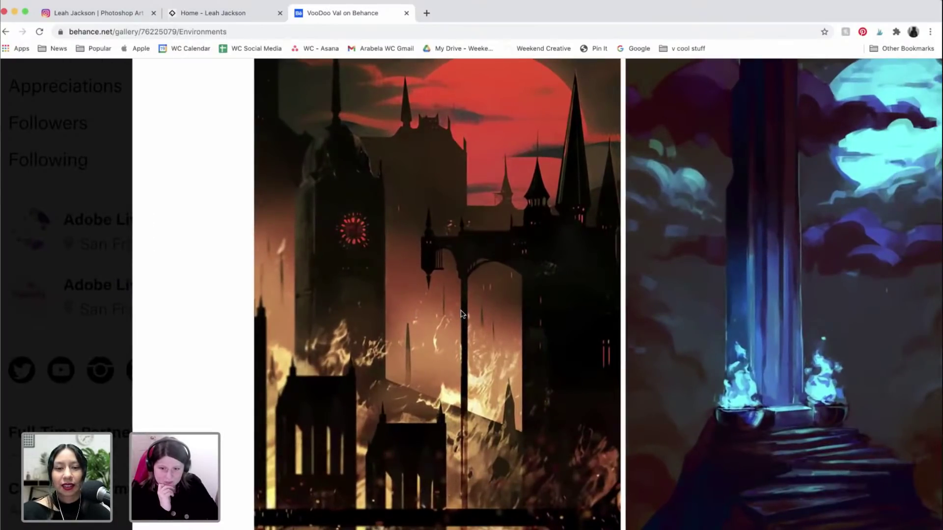
{"action": "scroll", "coordinate": [462, 314], "scroll_direction": "down", "scroll_amount": 3}
{"action": "scroll", "coordinate": [462, 314], "scroll_direction": "up", "scroll_amount": 1}
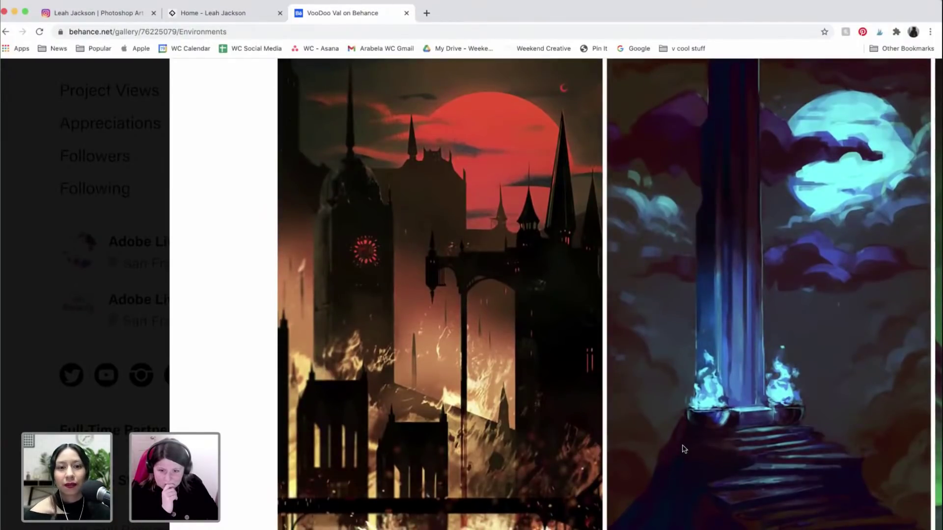
{"action": "scroll", "coordinate": [590, 336], "scroll_direction": "up", "scroll_amount": 1}
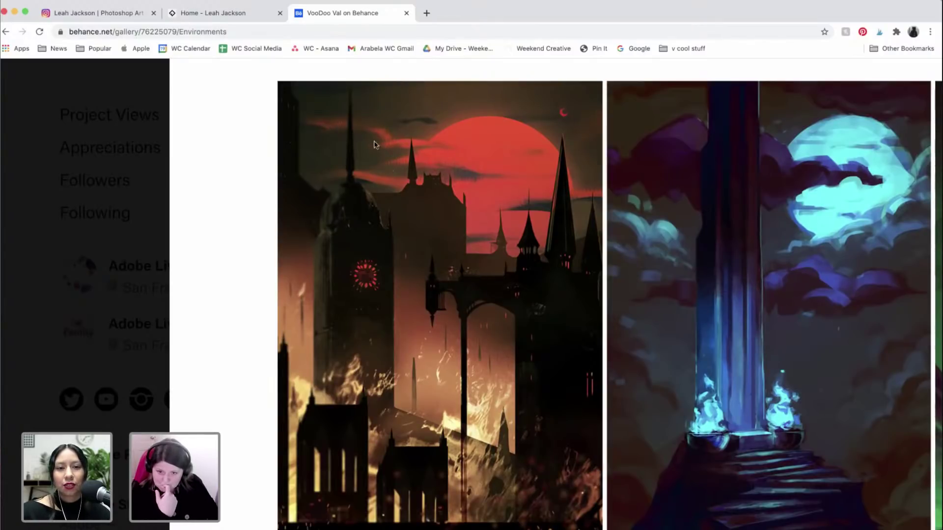
{"action": "scroll", "coordinate": [475, 234], "scroll_direction": "right", "scroll_amount": 1}
{"action": "scroll", "coordinate": [475, 234], "scroll_direction": "down", "scroll_amount": 1}
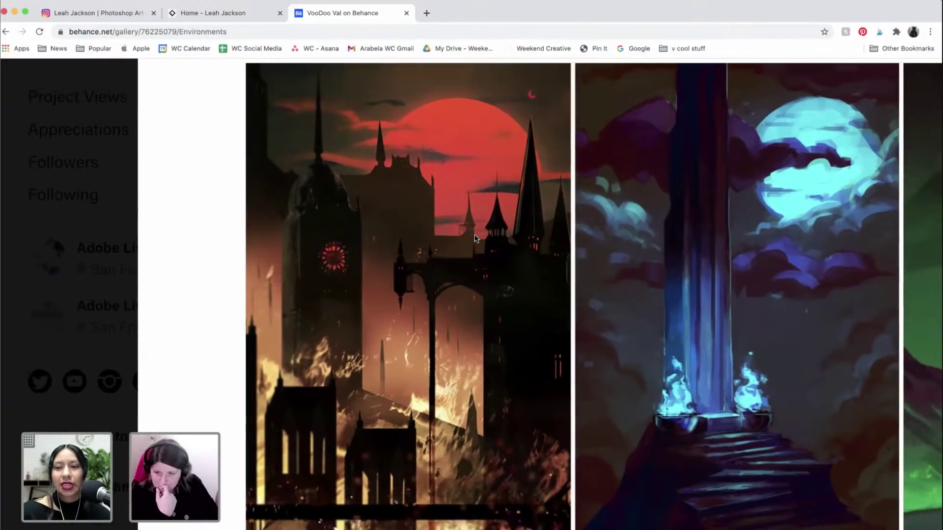
{"action": "scroll", "coordinate": [474, 238], "scroll_direction": "up", "scroll_amount": 1}
{"action": "scroll", "coordinate": [475, 238], "scroll_direction": "right", "scroll_amount": 1}
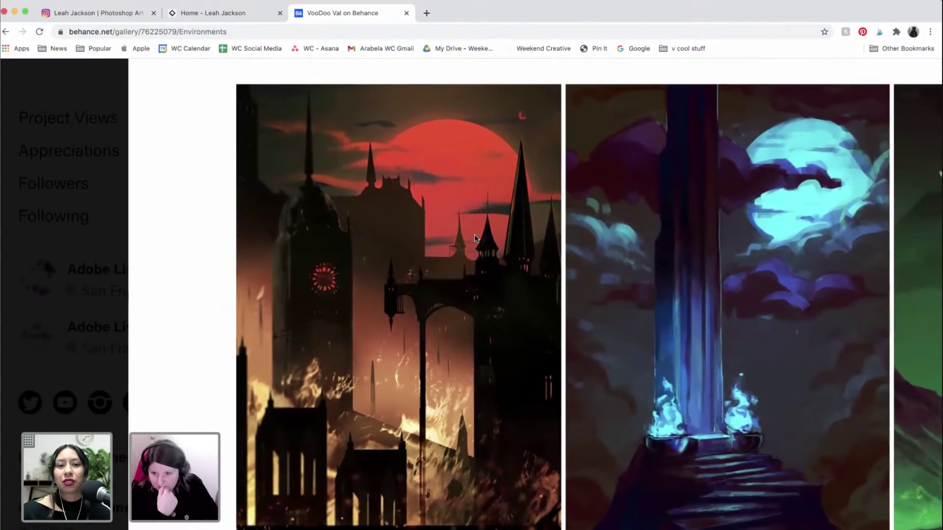
Step: Examine the red-moon gothic city beside the blue tower and green pillar paintings, from their skies down to their bases
{"action": "scroll", "coordinate": [475, 238], "scroll_direction": "down", "scroll_amount": 1}
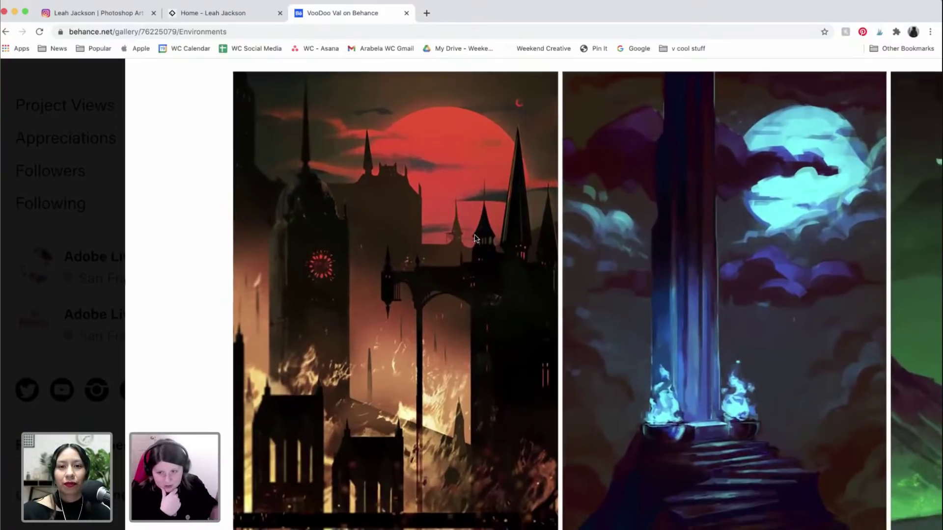
{"action": "scroll", "coordinate": [475, 238], "scroll_direction": "down", "scroll_amount": 1}
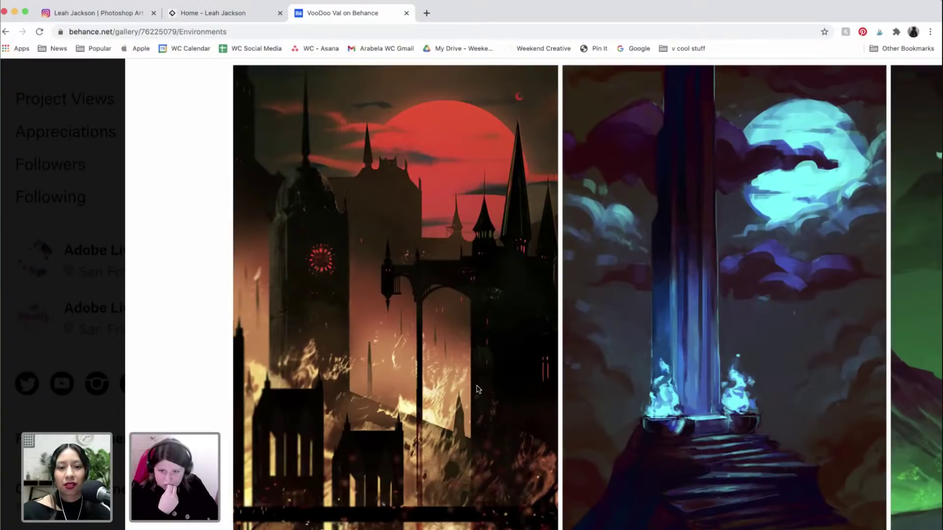
{"action": "scroll", "coordinate": [365, 464], "scroll_direction": "down", "scroll_amount": 1}
{"action": "scroll", "coordinate": [365, 464], "scroll_direction": "right", "scroll_amount": 2}
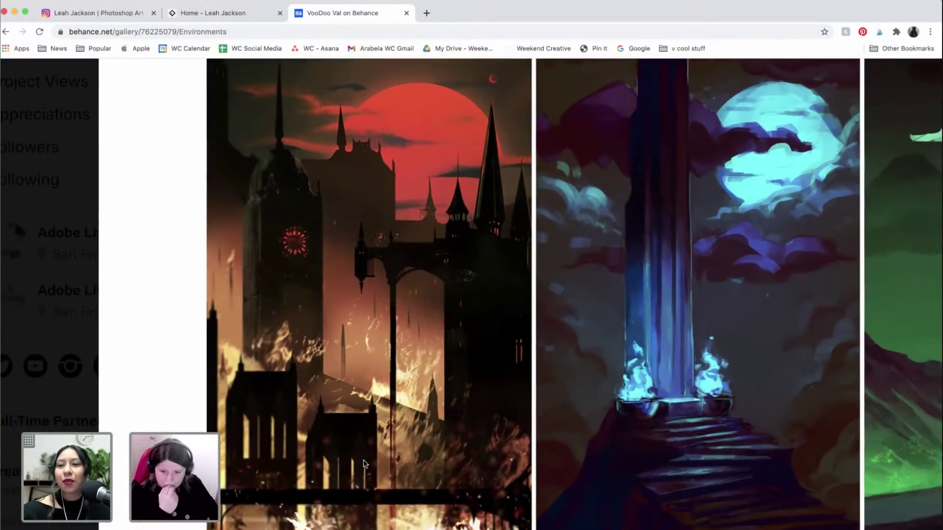
{"action": "scroll", "coordinate": [366, 464], "scroll_direction": "up", "scroll_amount": 1}
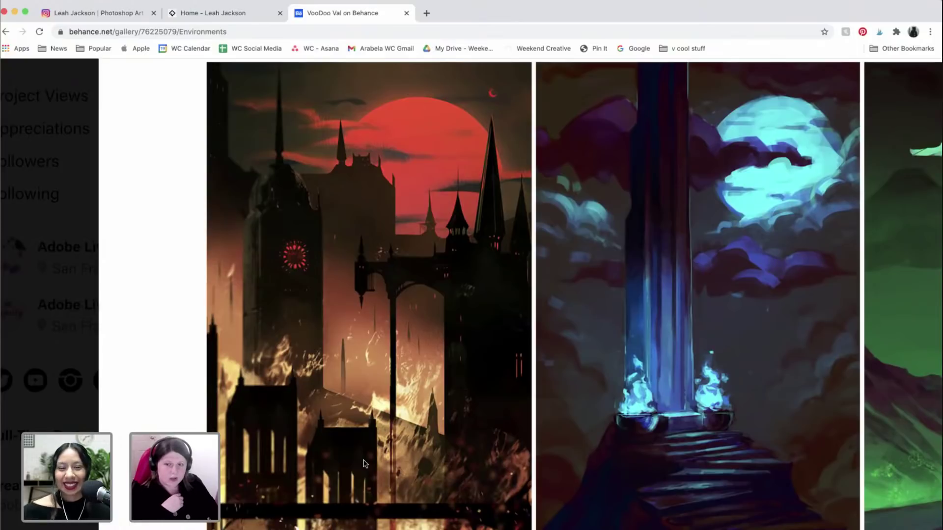
{"action": "scroll", "coordinate": [364, 463], "scroll_direction": "right", "scroll_amount": 5}
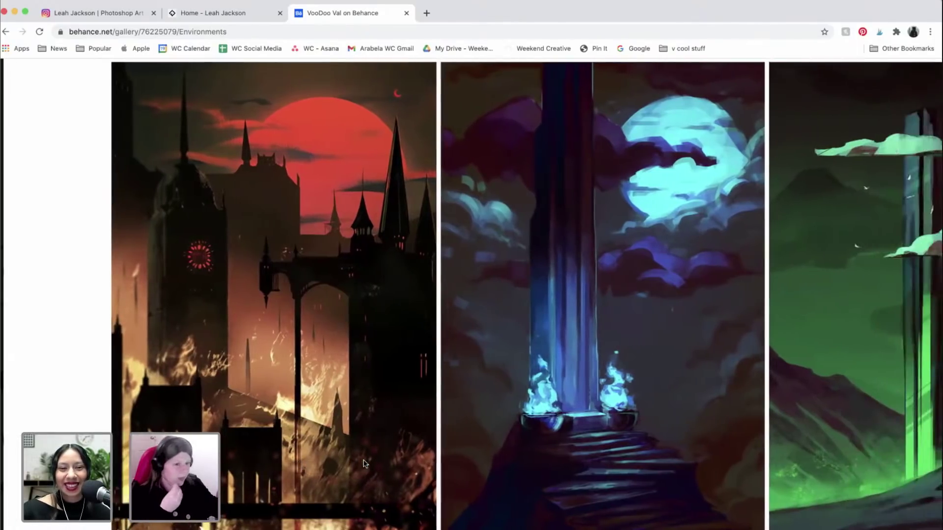
{"action": "scroll", "coordinate": [365, 464], "scroll_direction": "right", "scroll_amount": 4}
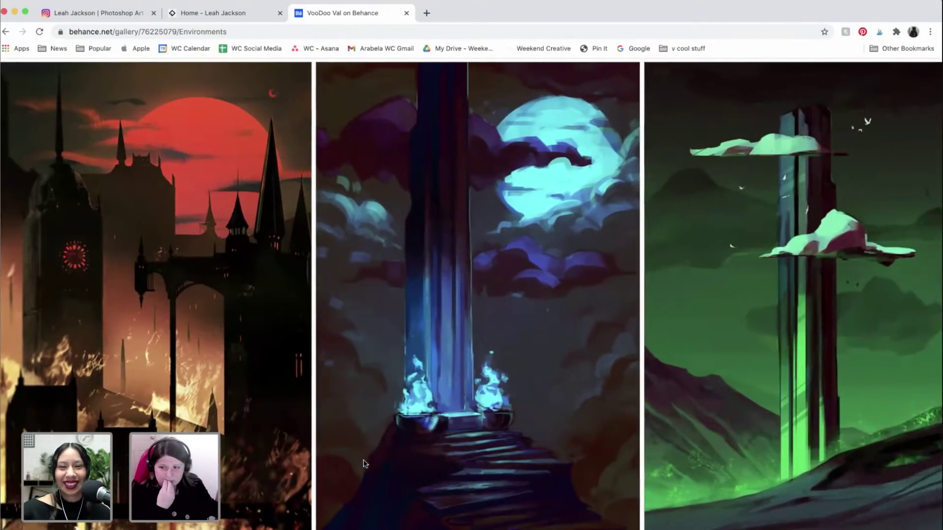
{"action": "scroll", "coordinate": [364, 464], "scroll_direction": "right", "scroll_amount": 3}
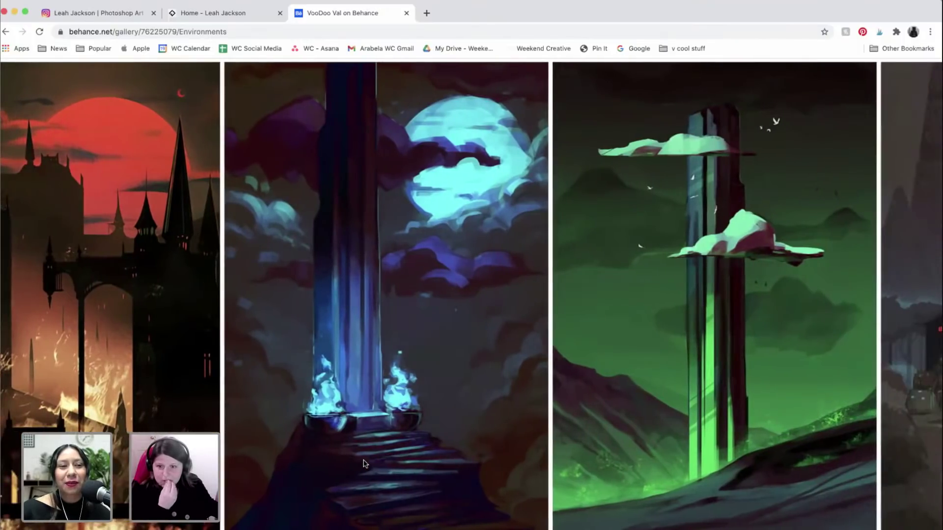
{"action": "scroll", "coordinate": [364, 463], "scroll_direction": "right", "scroll_amount": 2}
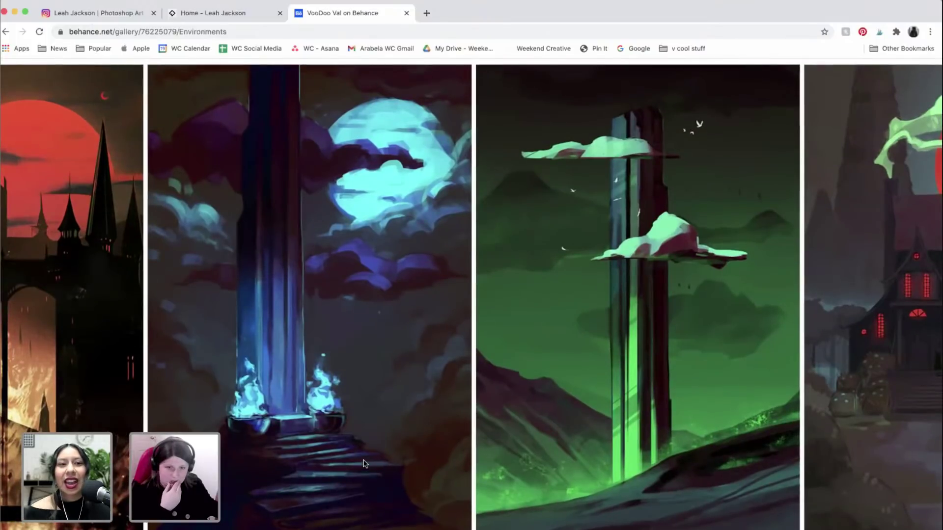
{"action": "scroll", "coordinate": [365, 463], "scroll_direction": "up", "scroll_amount": 1}
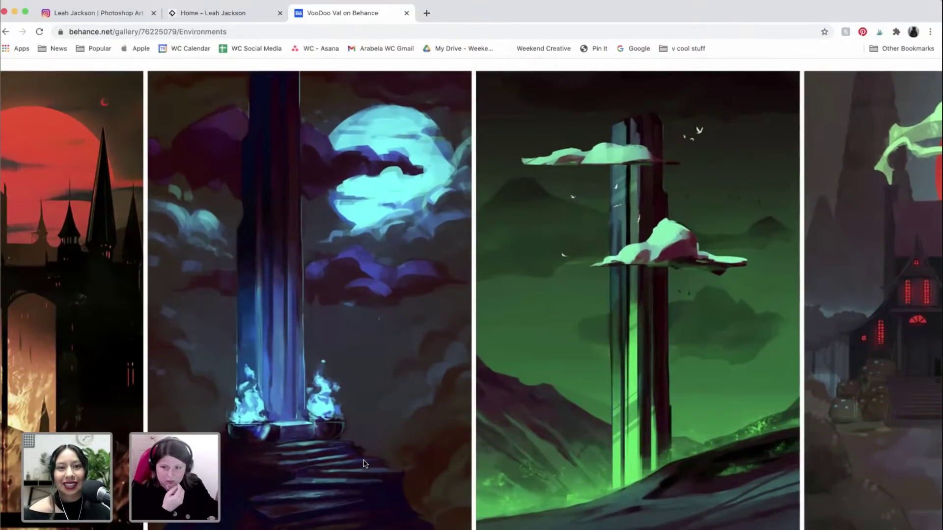
{"action": "scroll", "coordinate": [365, 464], "scroll_direction": "up", "scroll_amount": 2}
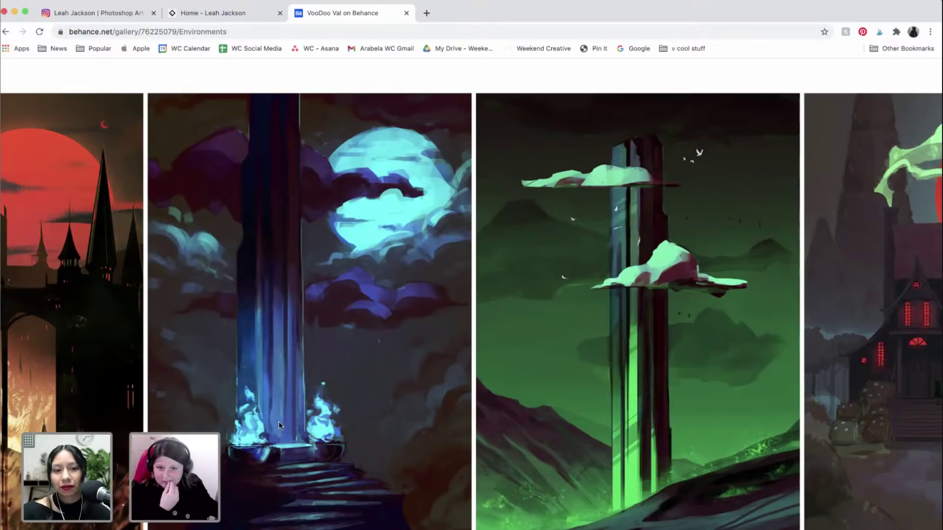
Step: Examine the green pillar painting and the haunted house with red-lit windows at the end of the row
{"action": "scroll", "coordinate": [279, 424], "scroll_direction": "right", "scroll_amount": 3}
{"action": "scroll", "coordinate": [279, 425], "scroll_direction": "right", "scroll_amount": 4}
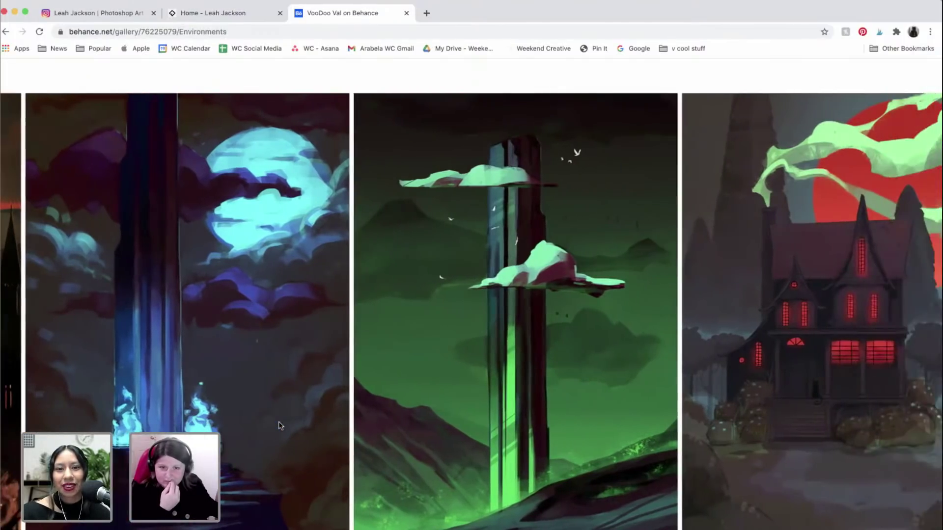
{"action": "scroll", "coordinate": [463, 425], "scroll_direction": "right", "scroll_amount": 3}
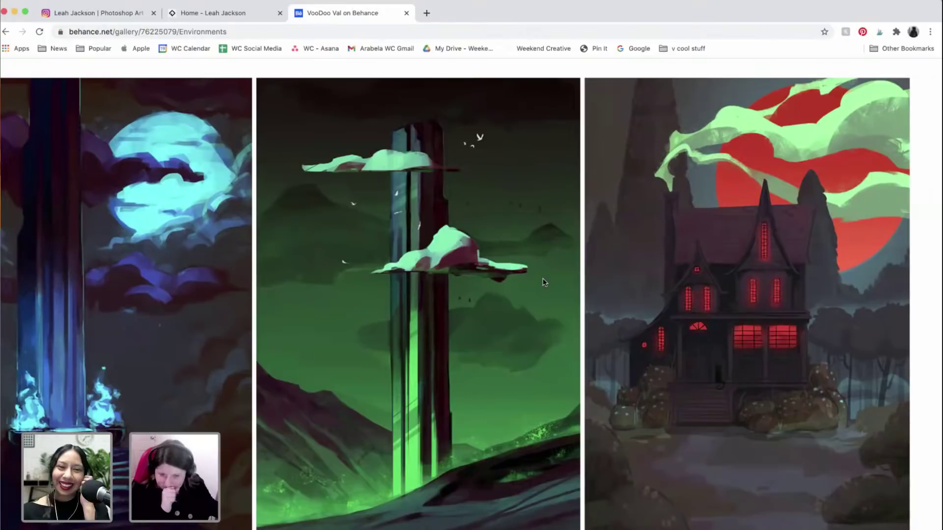
{"action": "scroll", "coordinate": [543, 283], "scroll_direction": "right", "scroll_amount": 6}
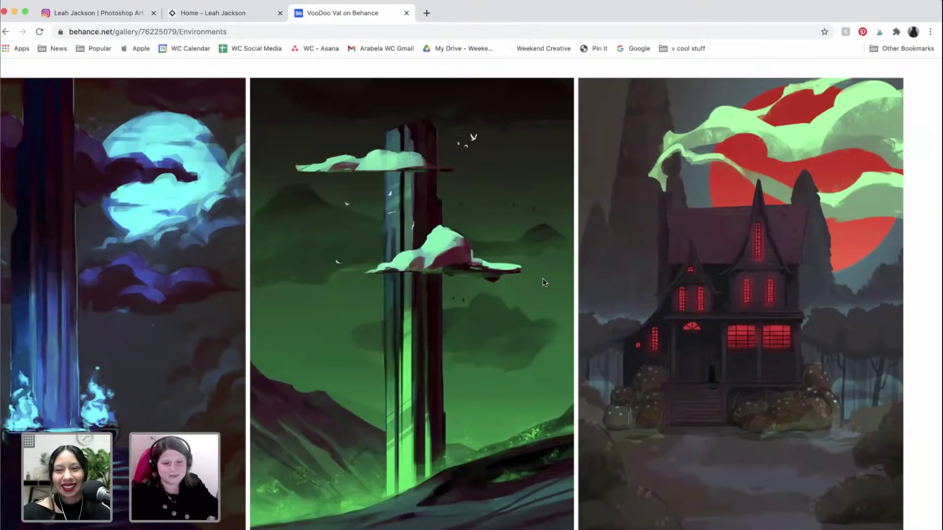
{"action": "scroll", "coordinate": [543, 283], "scroll_direction": "right", "scroll_amount": 3}
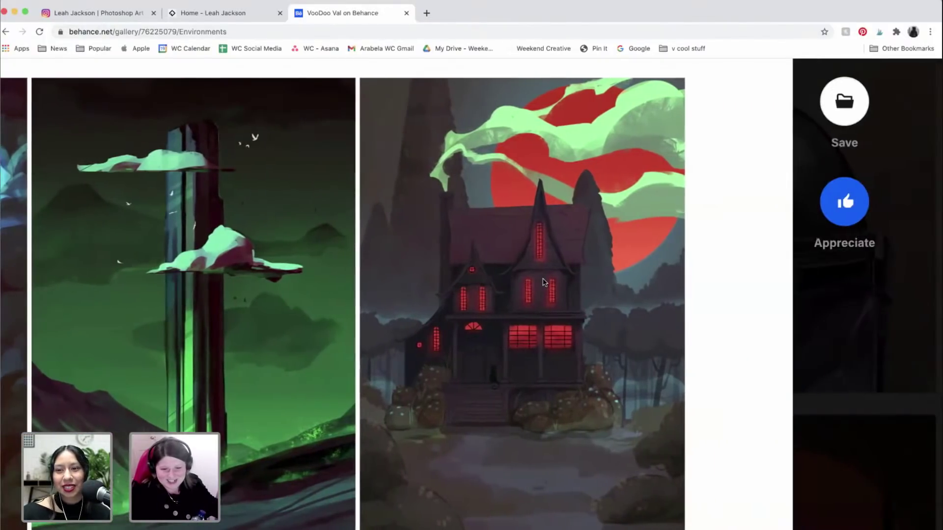
{"action": "scroll", "coordinate": [589, 391], "scroll_direction": "up", "scroll_amount": 1}
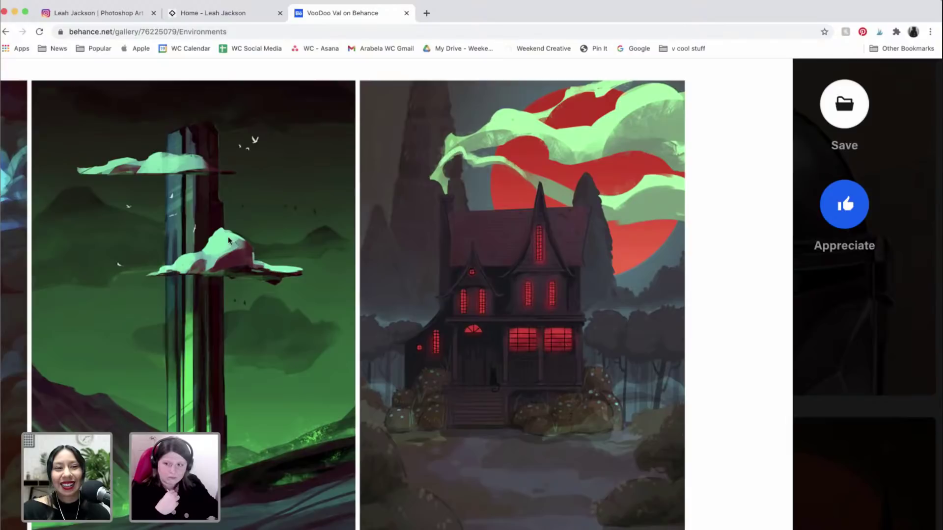
{"action": "scroll", "coordinate": [371, 239], "scroll_direction": "left", "scroll_amount": 3}
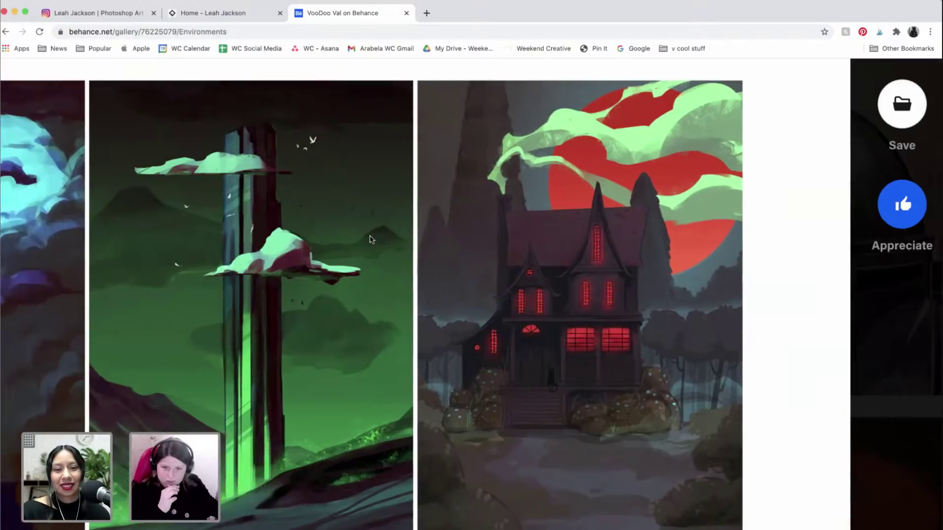
Step: View all four environment paintings together with the project's introduction text at normal page size
{"action": "scroll", "coordinate": [371, 239], "scroll_direction": "down", "scroll_amount": 5}
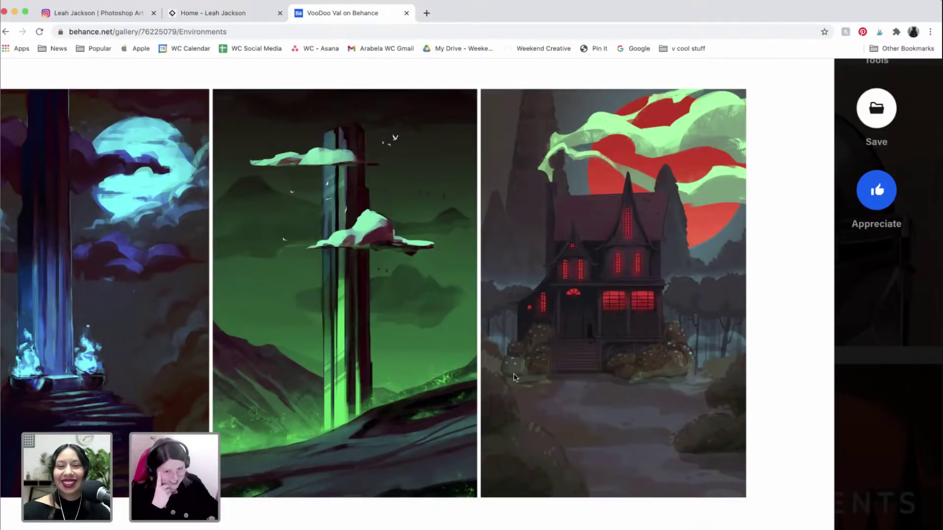
{"action": "scroll", "coordinate": [516, 377], "scroll_direction": "left", "scroll_amount": 3}
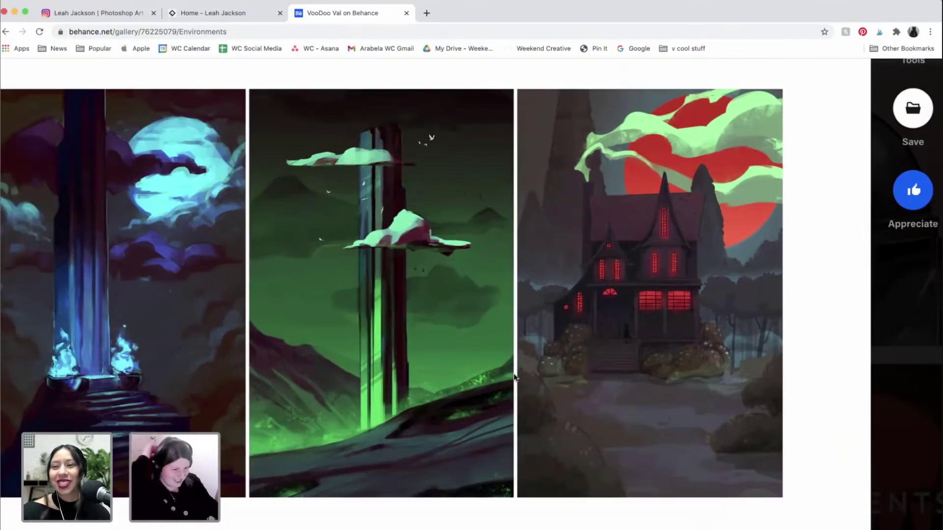
{"action": "scroll", "coordinate": [514, 377], "scroll_direction": "left", "scroll_amount": 2}
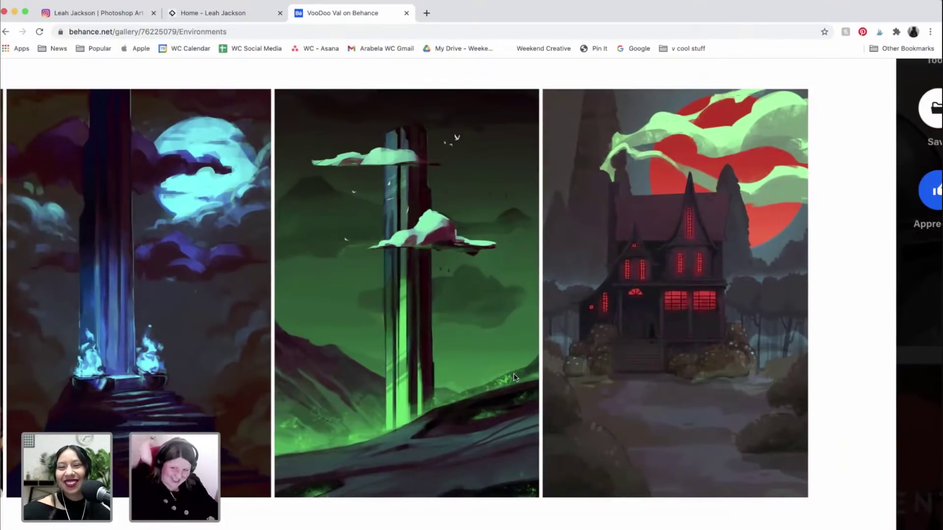
{"action": "scroll", "coordinate": [400, 415], "scroll_direction": "left", "scroll_amount": 3}
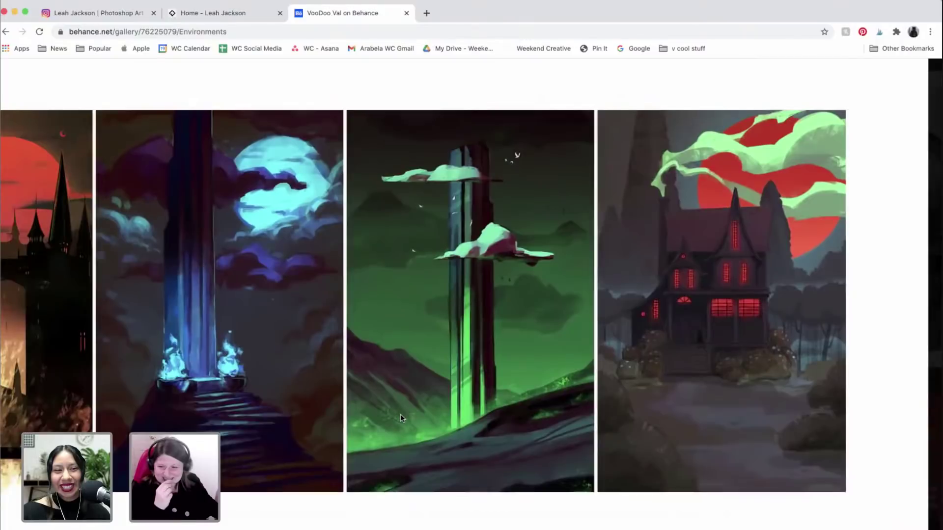
{"action": "scroll", "coordinate": [399, 414], "scroll_direction": "down", "scroll_amount": 5}
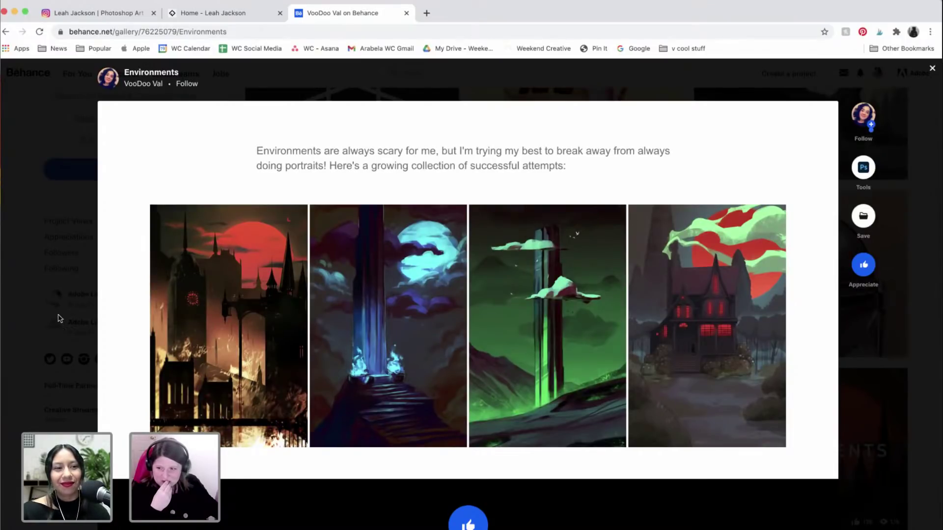
Step: Close the Environments project, look over the artist's profile gallery and open the Work Samples project
{"action": "left_click", "coordinate": [44, 312]}
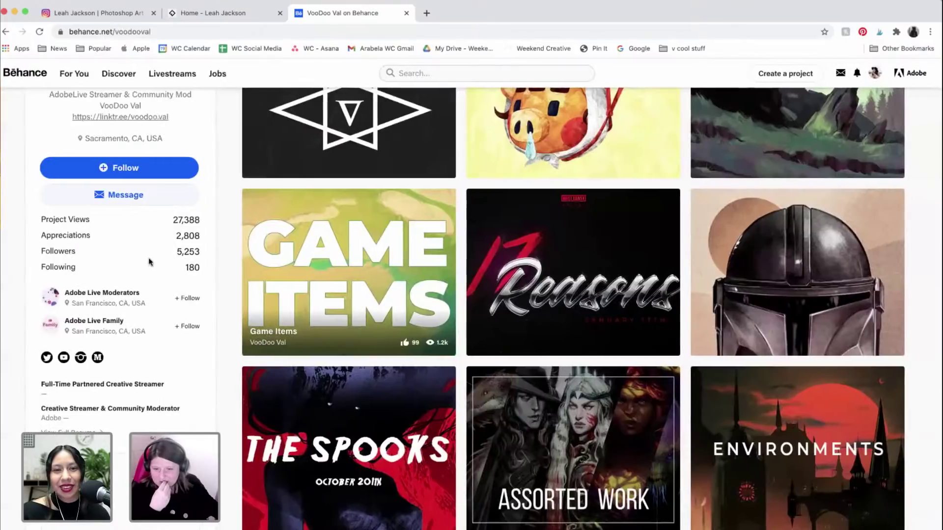
{"action": "scroll", "coordinate": [149, 261], "scroll_direction": "up", "scroll_amount": 3}
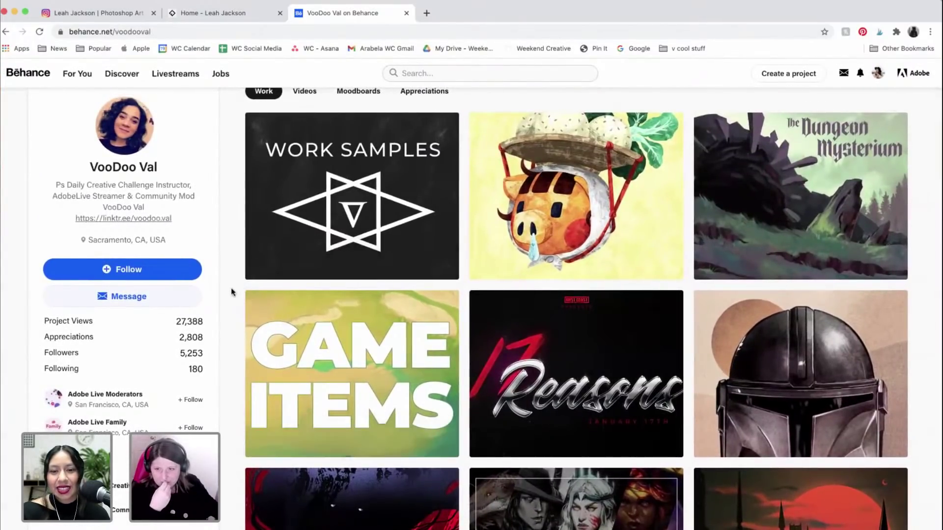
{"action": "scroll", "coordinate": [232, 292], "scroll_direction": "down", "scroll_amount": 2}
{"action": "scroll", "coordinate": [232, 292], "scroll_direction": "down", "scroll_amount": 5}
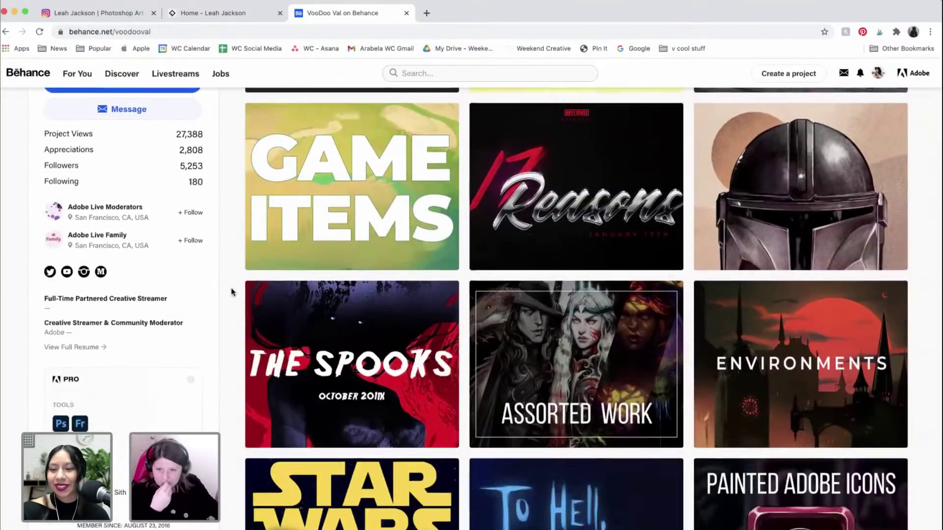
{"action": "scroll", "coordinate": [232, 292], "scroll_direction": "up", "scroll_amount": 3}
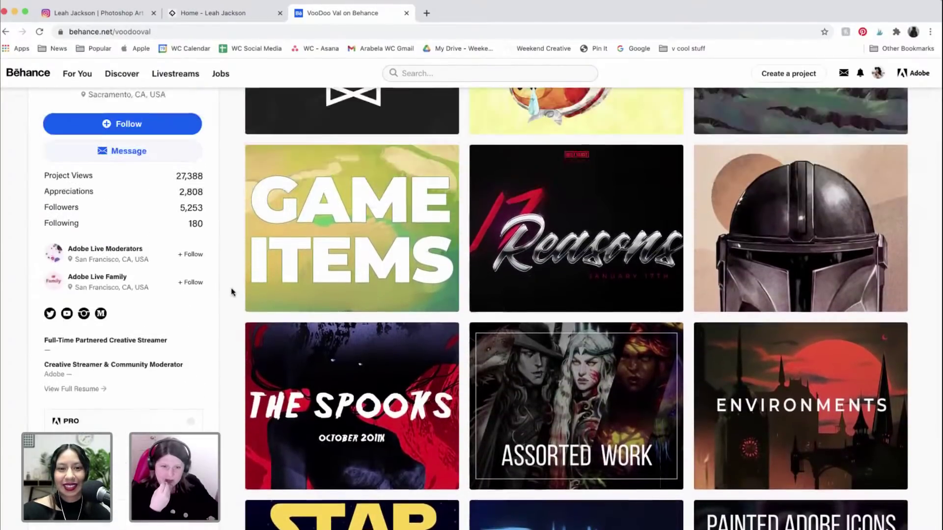
{"action": "scroll", "coordinate": [233, 292], "scroll_direction": "up", "scroll_amount": 3}
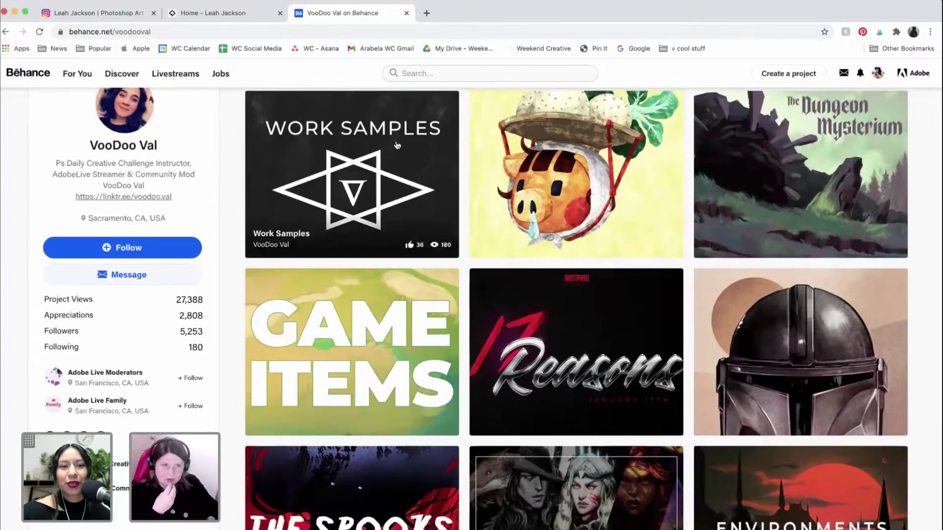
{"action": "left_click", "coordinate": [370, 154]}
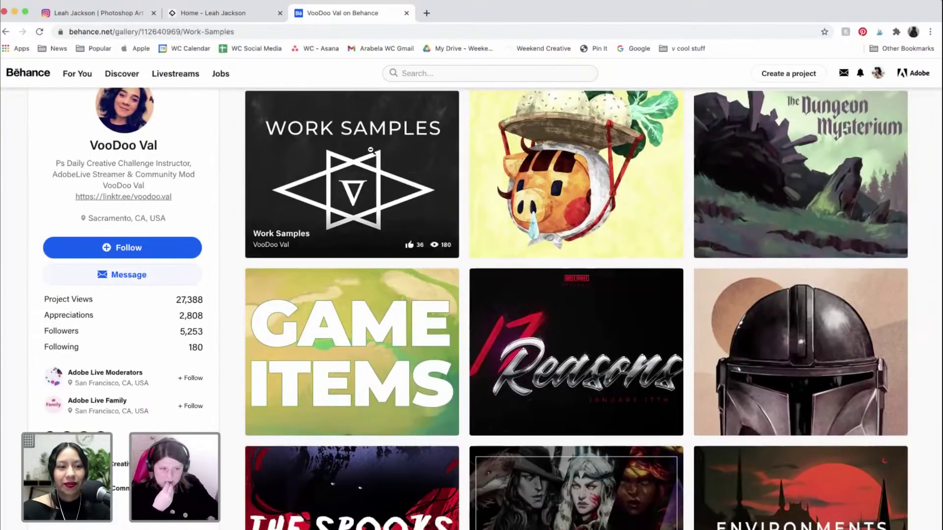
Step: Examine the Mandalorian Helmets sample in the Work Samples project, focusing closely on the black and the horned gold helmets
{"action": "scroll", "coordinate": [564, 216], "scroll_direction": "down", "scroll_amount": 1}
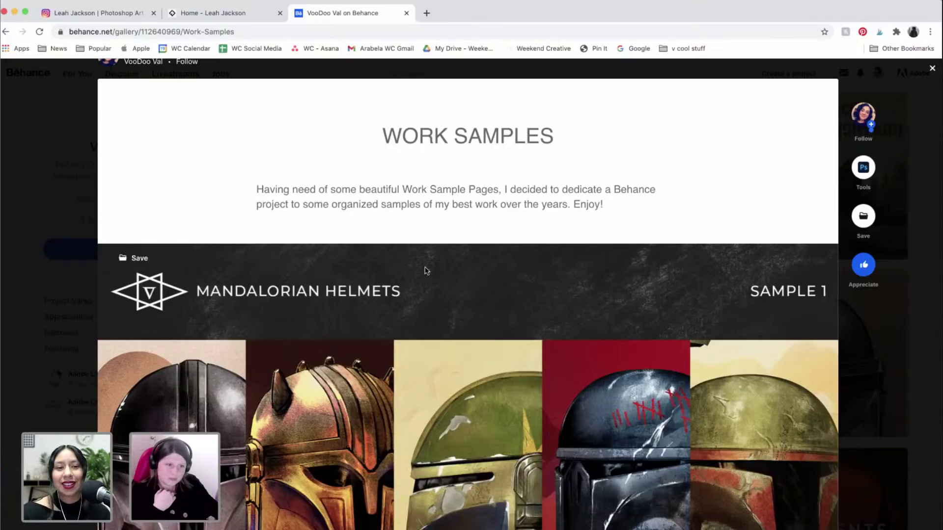
{"action": "scroll", "coordinate": [422, 269], "scroll_direction": "down", "scroll_amount": 2}
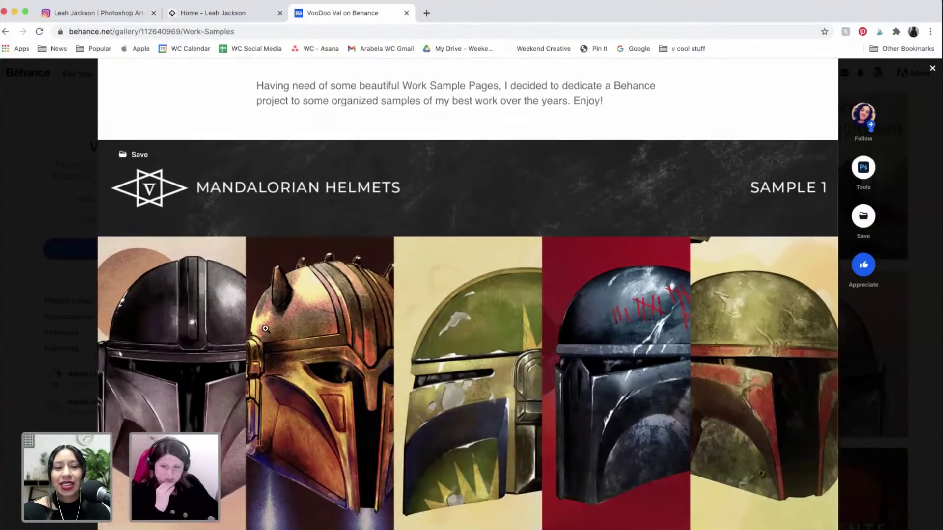
{"action": "scroll", "coordinate": [265, 329], "scroll_direction": "down", "scroll_amount": 2}
{"action": "scroll", "coordinate": [192, 295], "scroll_direction": "up", "scroll_amount": 3}
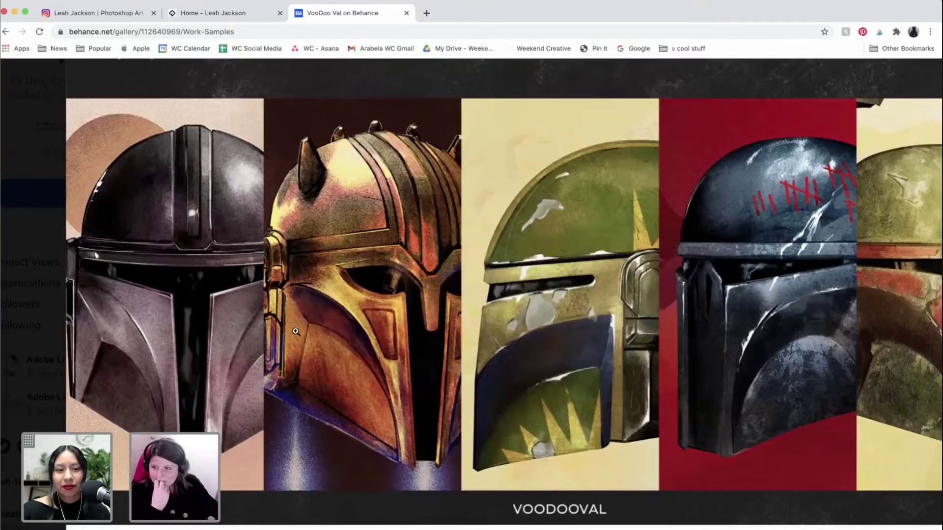
{"action": "scroll", "coordinate": [295, 331], "scroll_direction": "up", "scroll_amount": 5}
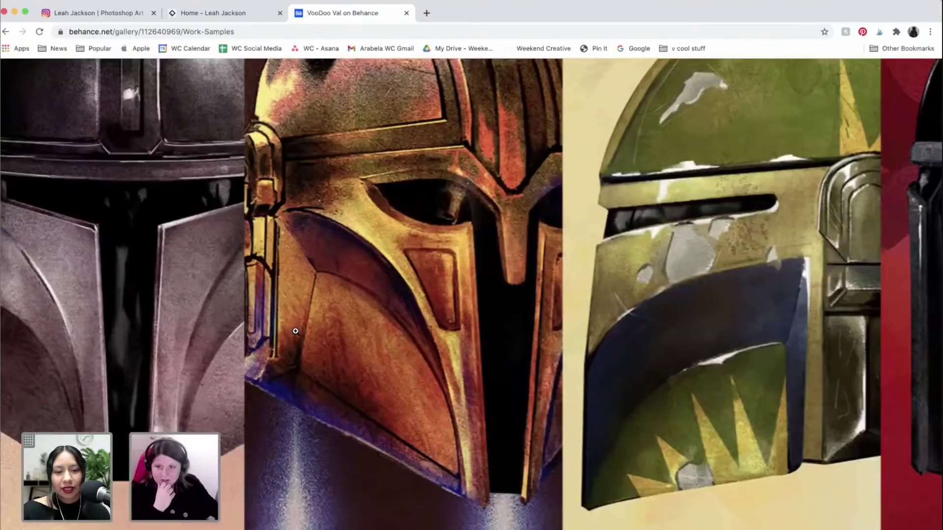
{"action": "scroll", "coordinate": [295, 331], "scroll_direction": "up", "scroll_amount": 2}
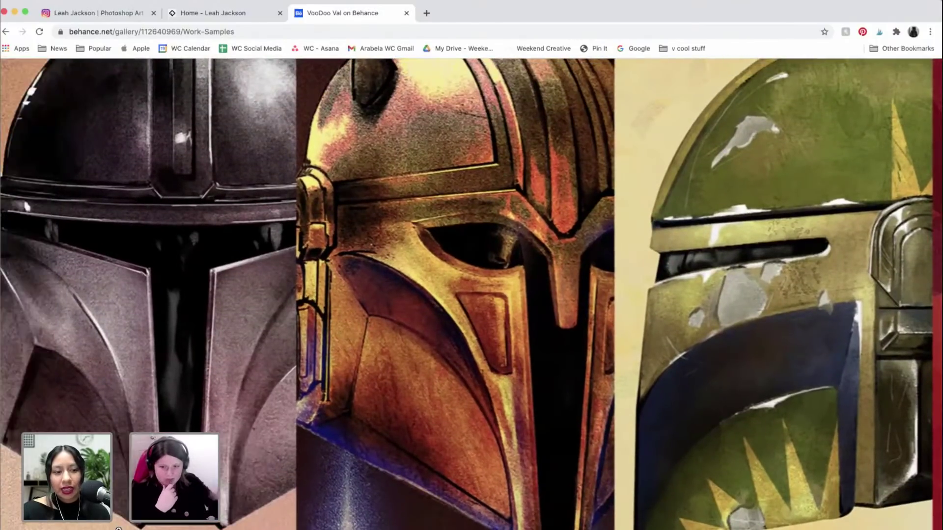
{"action": "scroll", "coordinate": [322, 399], "scroll_direction": "left", "scroll_amount": 2}
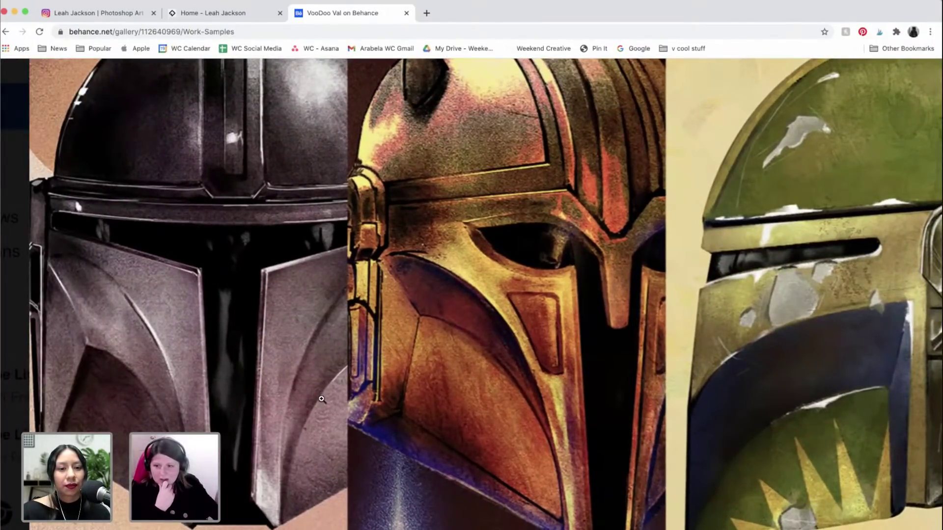
{"action": "scroll", "coordinate": [321, 399], "scroll_direction": "up", "scroll_amount": 4}
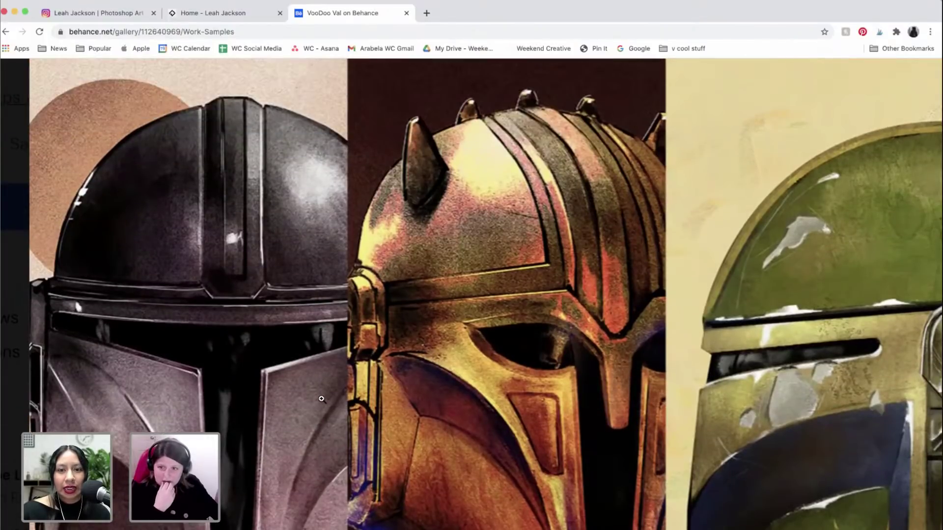
Step: Examine the green, dark blue and red-trimmed helmets in the rest of the Mandalorian Helmets row
{"action": "scroll", "coordinate": [321, 399], "scroll_direction": "right", "scroll_amount": 10}
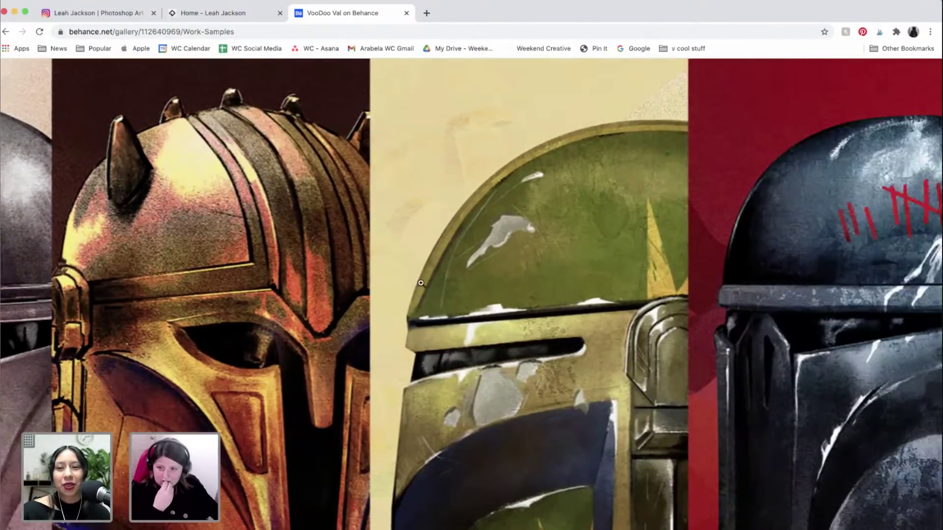
{"action": "scroll", "coordinate": [421, 283], "scroll_direction": "right", "scroll_amount": 3}
{"action": "scroll", "coordinate": [421, 283], "scroll_direction": "down", "scroll_amount": 2}
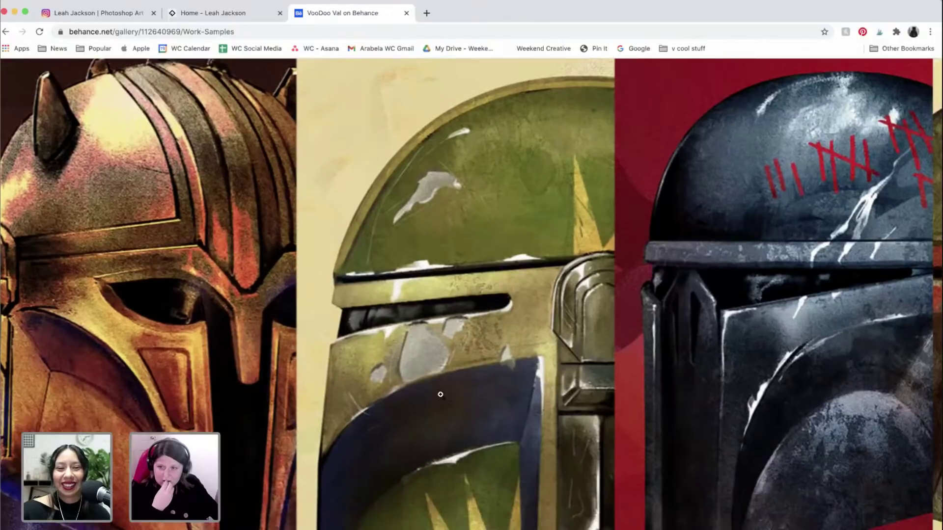
{"action": "scroll", "coordinate": [471, 437], "scroll_direction": "down", "scroll_amount": 3}
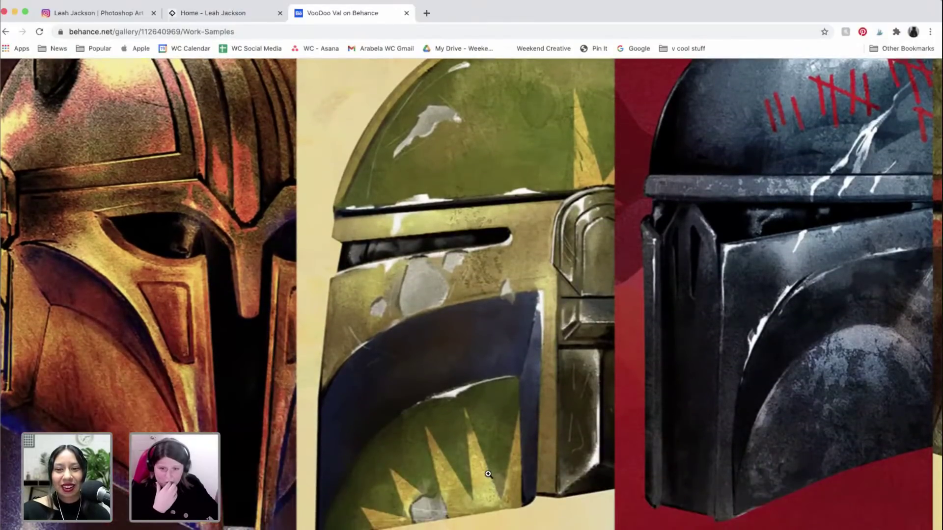
{"action": "scroll", "coordinate": [488, 474], "scroll_direction": "down", "scroll_amount": 3}
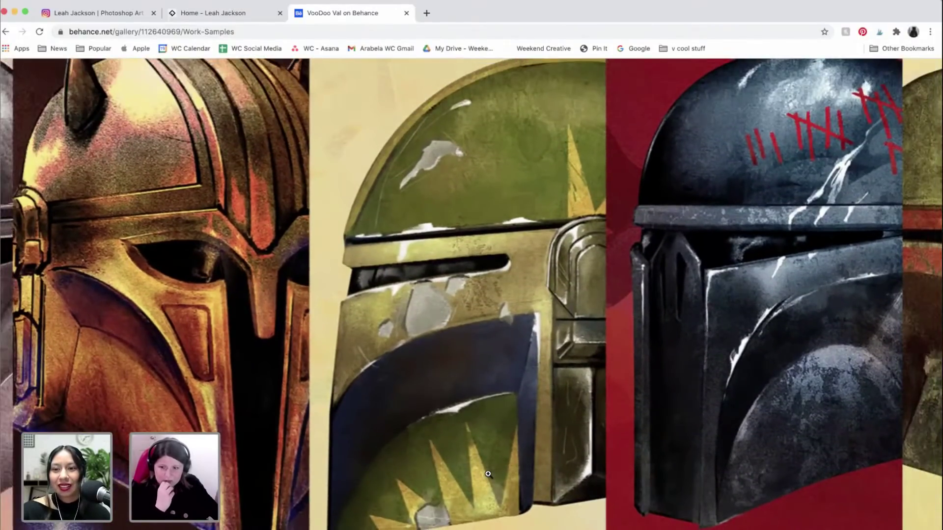
{"action": "scroll", "coordinate": [487, 474], "scroll_direction": "right", "scroll_amount": 5}
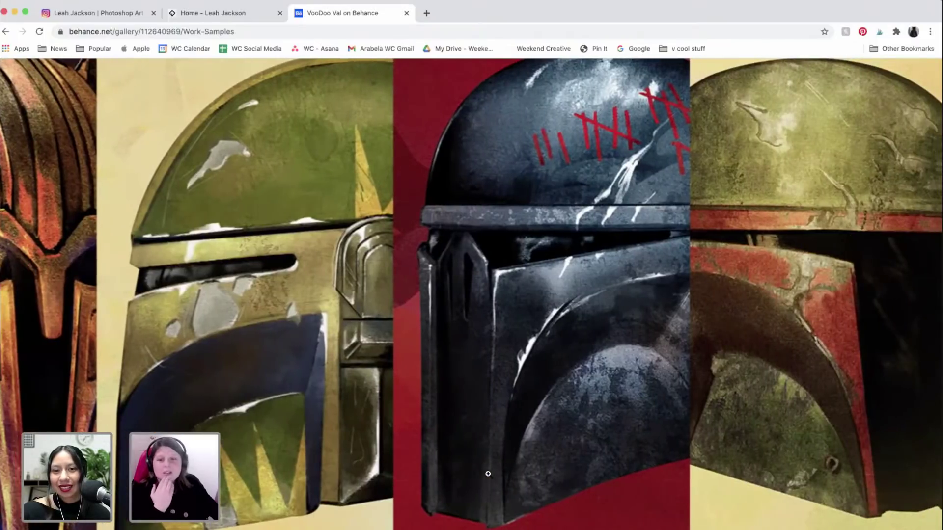
{"action": "scroll", "coordinate": [488, 474], "scroll_direction": "down", "scroll_amount": 5}
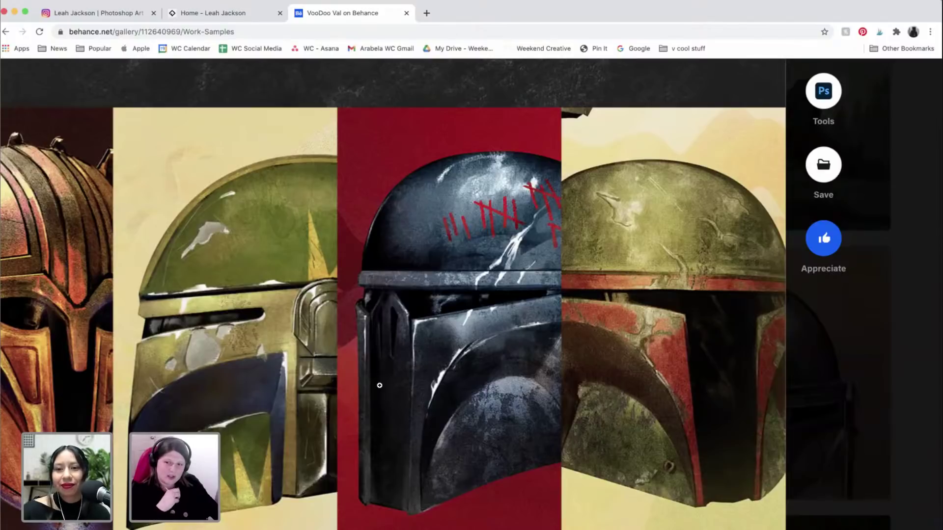
{"action": "scroll", "coordinate": [379, 386], "scroll_direction": "down", "scroll_amount": 1}
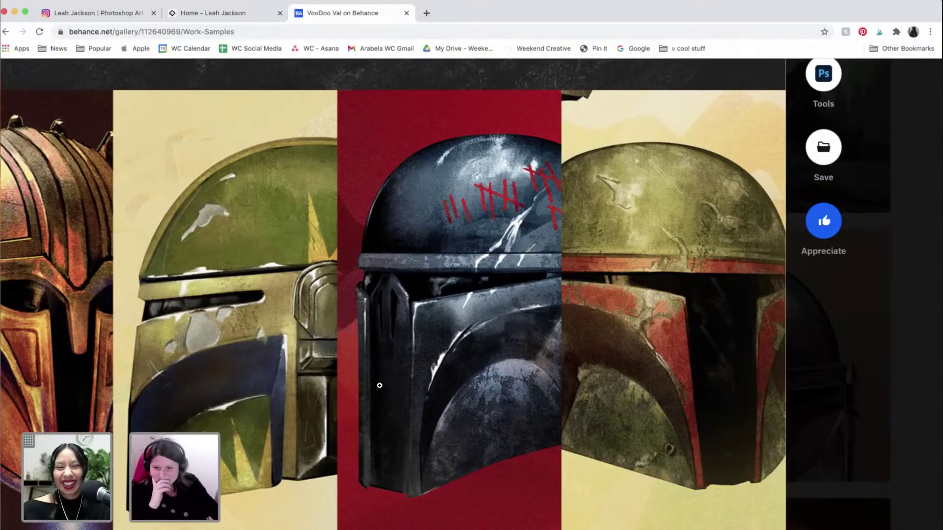
{"action": "scroll", "coordinate": [299, 384], "scroll_direction": "left", "scroll_amount": 3}
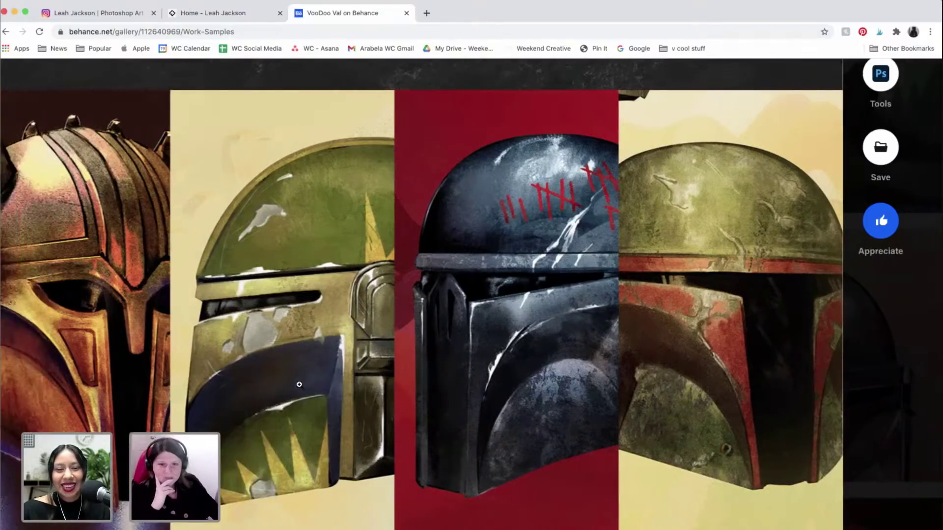
Step: Examine the Original Story Illustrations sample up close, from The Dungeon Mysterium across to The King's Creature
{"action": "scroll", "coordinate": [299, 384], "scroll_direction": "down", "scroll_amount": 5}
{"action": "scroll", "coordinate": [299, 384], "scroll_direction": "down", "scroll_amount": 5}
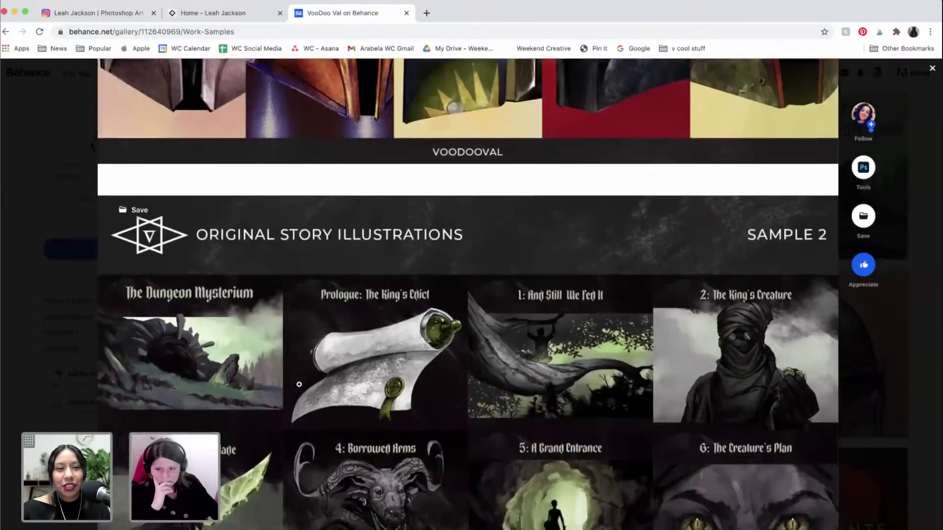
{"action": "scroll", "coordinate": [299, 385], "scroll_direction": "down", "scroll_amount": 3}
{"action": "scroll", "coordinate": [186, 303], "scroll_direction": "up", "scroll_amount": 5}
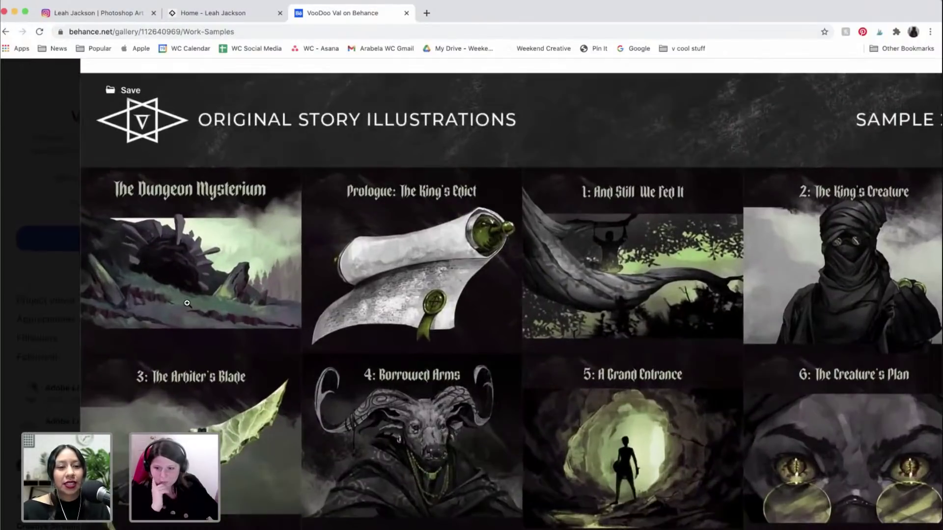
{"action": "scroll", "coordinate": [291, 353], "scroll_direction": "up", "scroll_amount": 2}
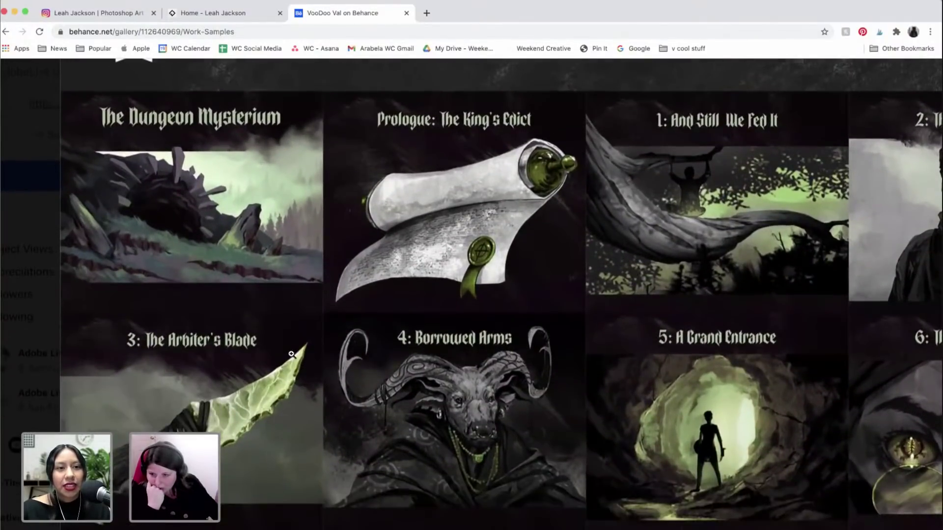
{"action": "scroll", "coordinate": [292, 354], "scroll_direction": "right", "scroll_amount": 2}
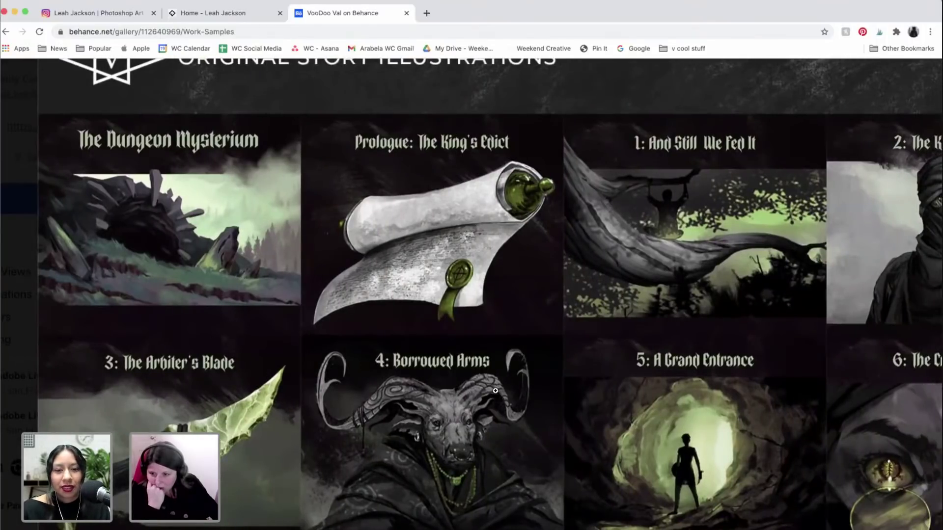
{"action": "scroll", "coordinate": [532, 386], "scroll_direction": "right", "scroll_amount": 5}
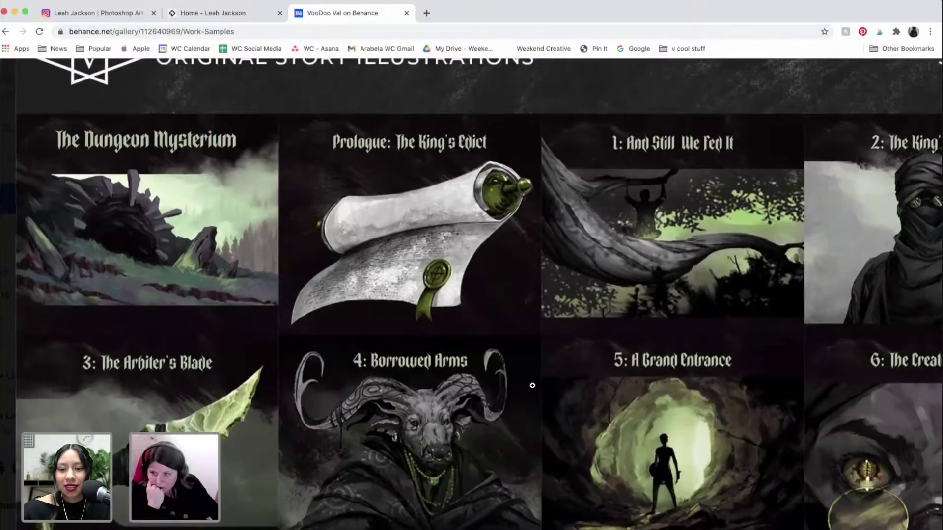
{"action": "scroll", "coordinate": [532, 386], "scroll_direction": "right", "scroll_amount": 7}
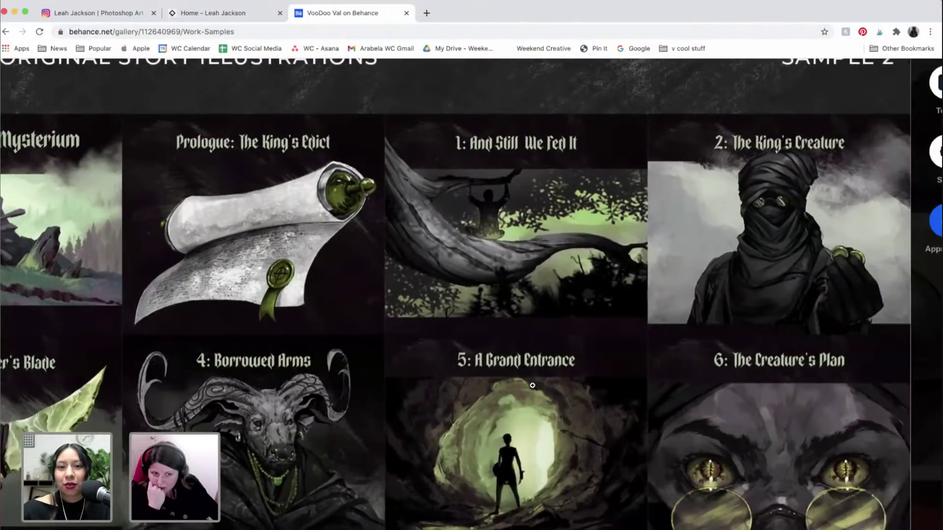
Step: Compare The King's Creature, A Grand Entrance and The Creature's Plan with the other story illustrations, including both rows together
{"action": "scroll", "coordinate": [532, 386], "scroll_direction": "left", "scroll_amount": 3}
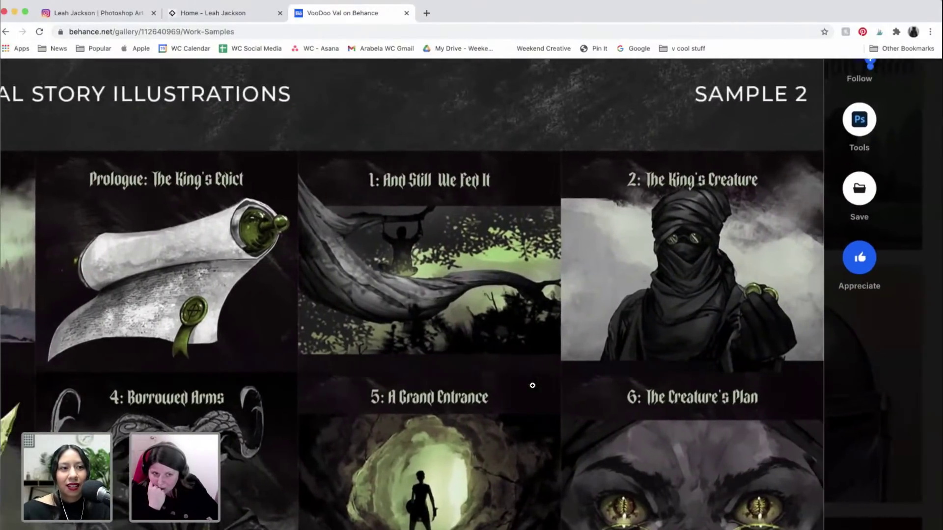
{"action": "scroll", "coordinate": [532, 385], "scroll_direction": "right", "scroll_amount": 3}
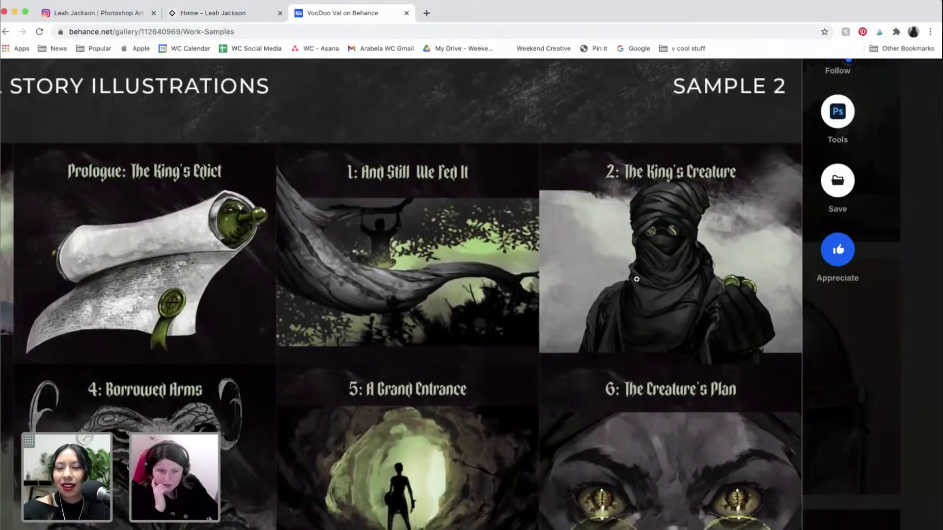
{"action": "scroll", "coordinate": [633, 275], "scroll_direction": "down", "scroll_amount": 3}
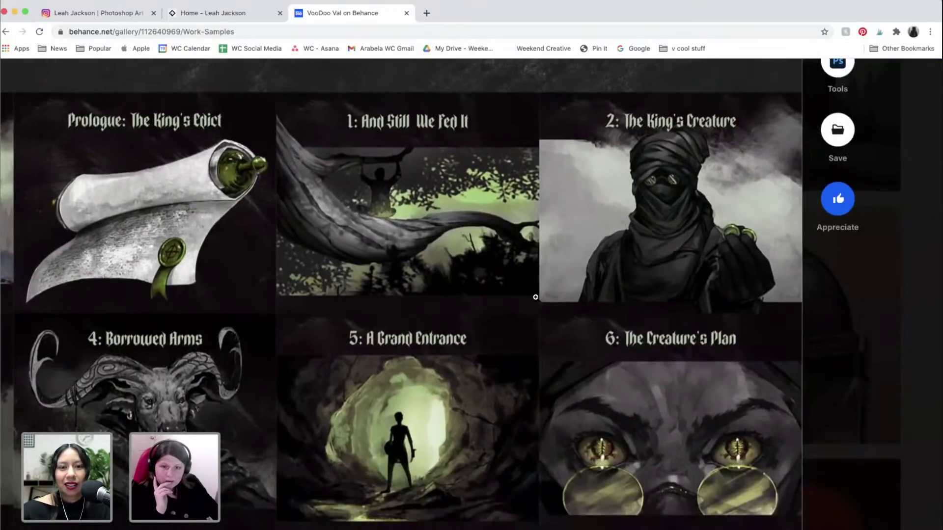
{"action": "scroll", "coordinate": [515, 368], "scroll_direction": "left", "scroll_amount": 4}
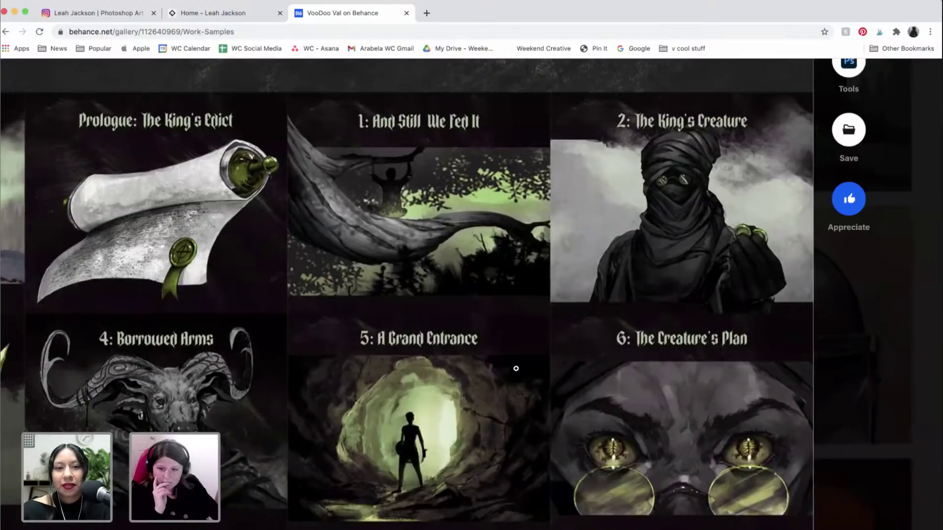
{"action": "scroll", "coordinate": [515, 368], "scroll_direction": "down", "scroll_amount": 2}
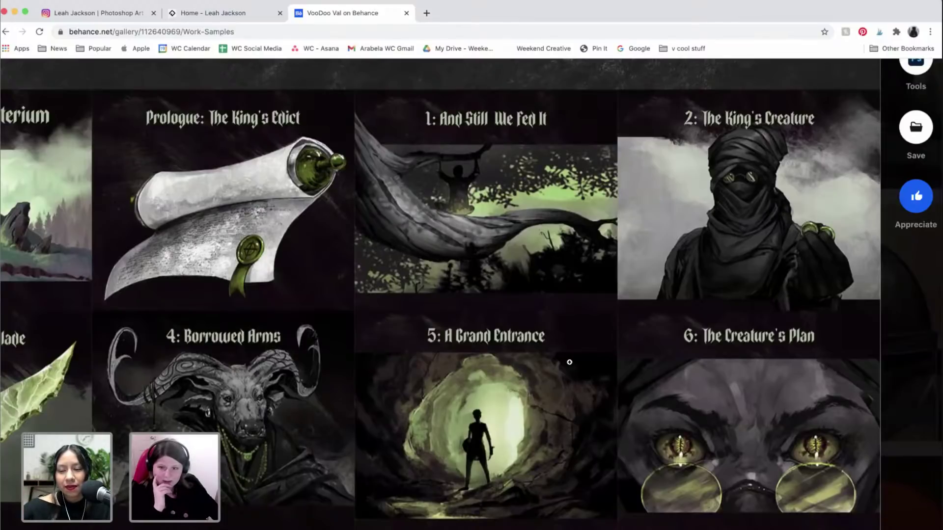
{"action": "scroll", "coordinate": [556, 346], "scroll_direction": "up", "scroll_amount": 1}
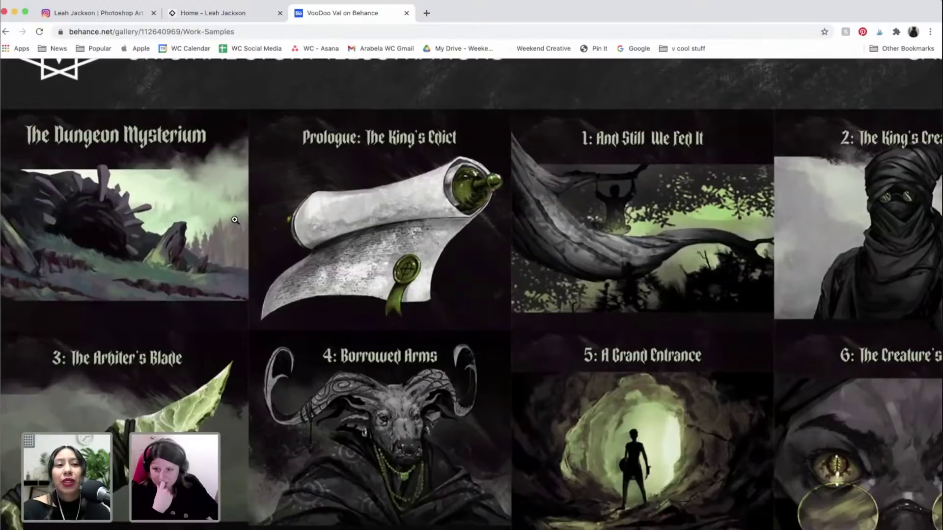
{"action": "left_click", "coordinate": [235, 220]}
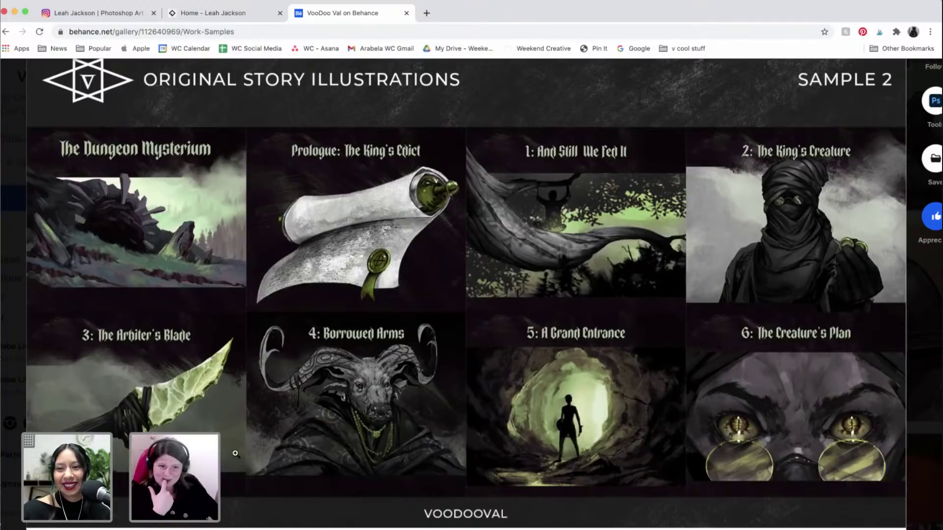
{"action": "scroll", "coordinate": [633, 301], "scroll_direction": "right", "scroll_amount": 3}
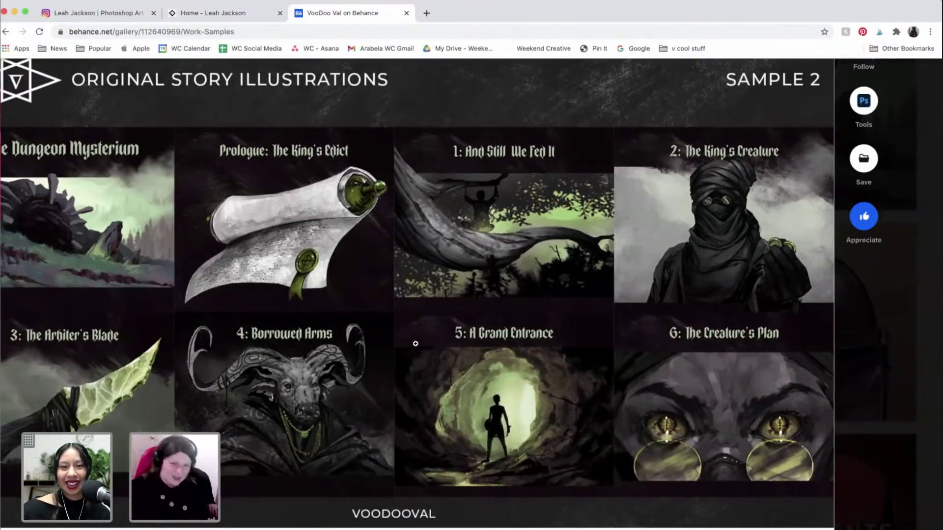
Step: View the Environments sample with the gothic city, green pillar and haunted house paintings at normal page size
{"action": "scroll", "coordinate": [415, 343], "scroll_direction": "down", "scroll_amount": 5}
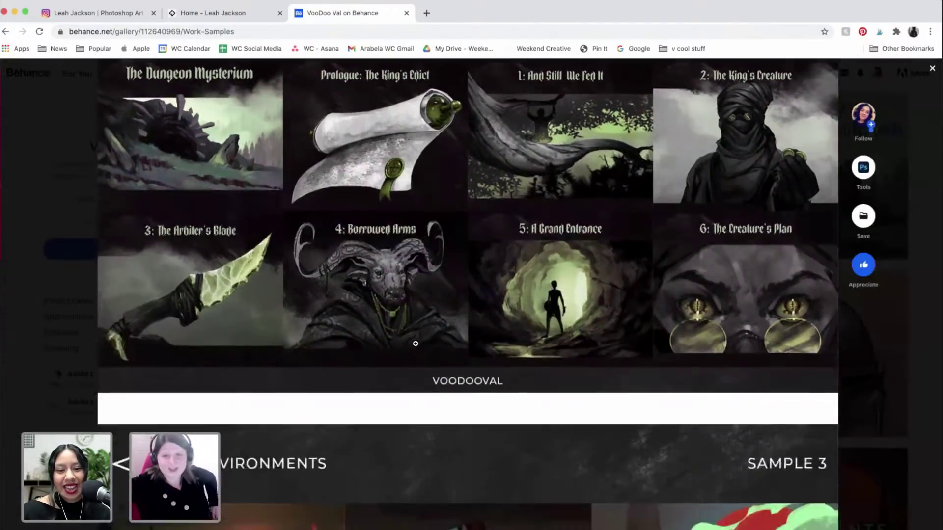
{"action": "scroll", "coordinate": [416, 344], "scroll_direction": "down", "scroll_amount": 7}
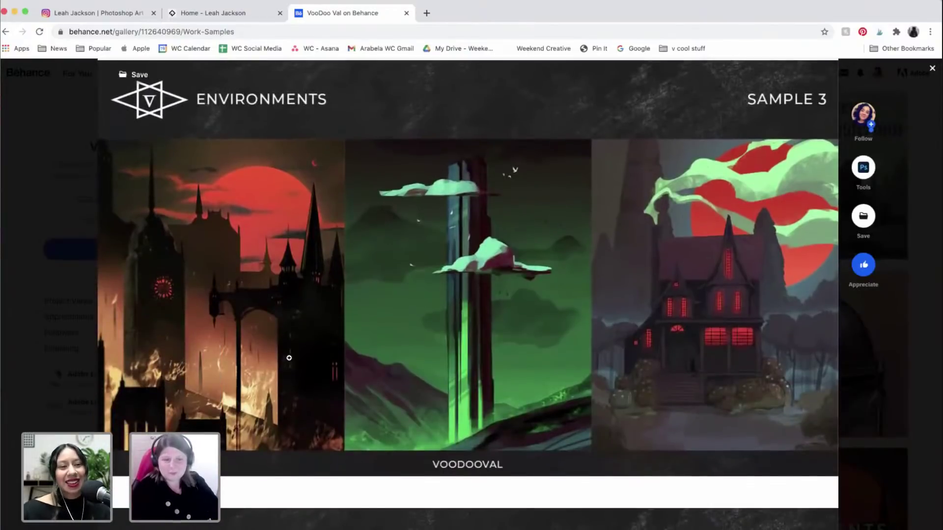
{"action": "scroll", "coordinate": [289, 358], "scroll_direction": "down", "scroll_amount": 2}
{"action": "scroll", "coordinate": [290, 277], "scroll_direction": "down", "scroll_amount": 6}
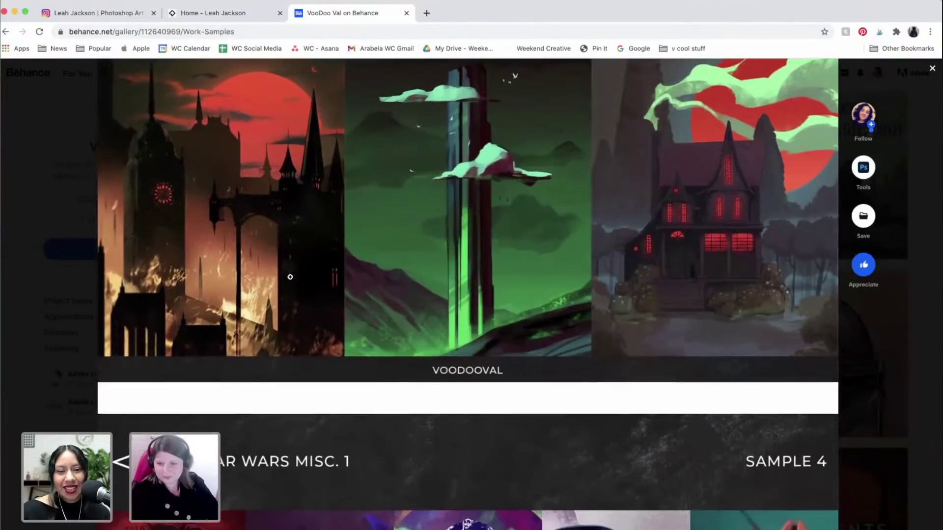
Step: Examine the Star Wars Misc. 1 sample's character portraits up close, including the rose-crowned mask and Darth Vader
{"action": "scroll", "coordinate": [290, 277], "scroll_direction": "down", "scroll_amount": 3}
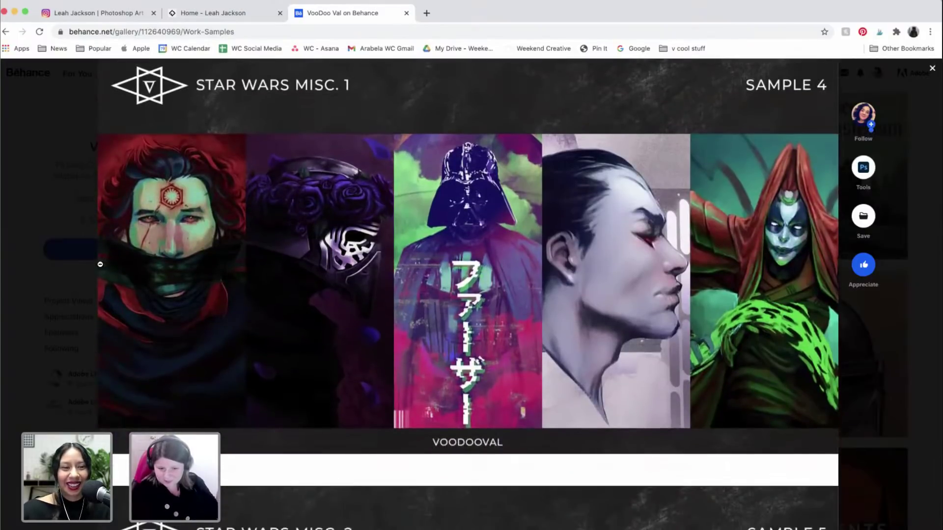
{"action": "left_click", "coordinate": [100, 264]}
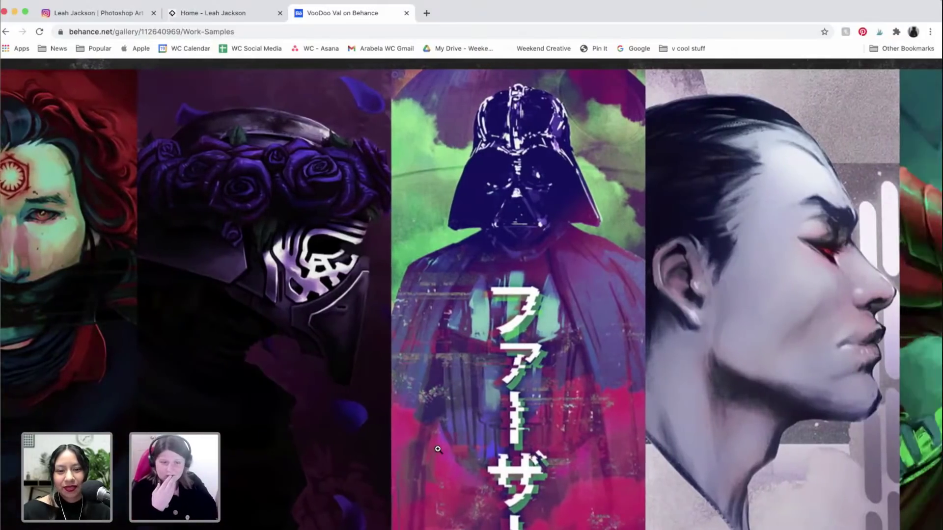
{"action": "scroll", "coordinate": [344, 344], "scroll_direction": "down", "scroll_amount": 3}
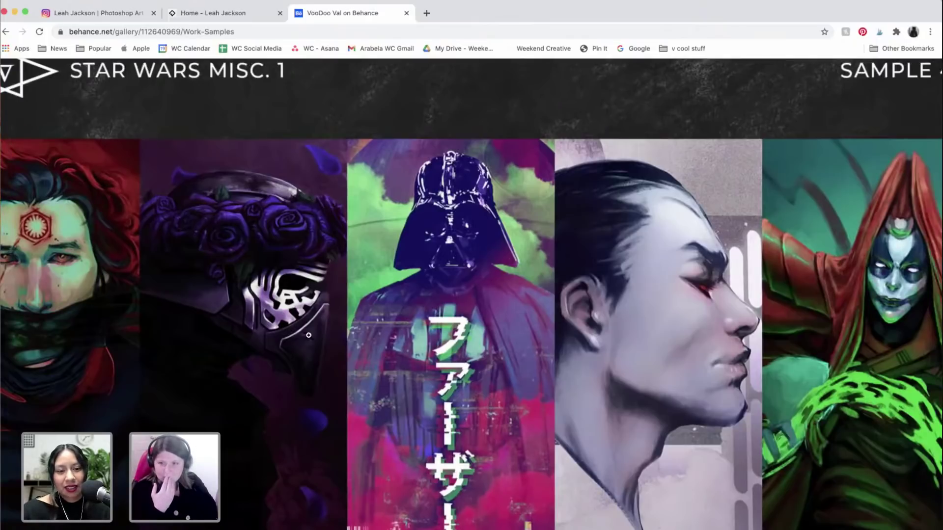
Step: Examine the Star Wars Misc. 1 portraits from Darth Vader across to the red-hooded figure, then view the whole row together
{"action": "scroll", "coordinate": [408, 337], "scroll_direction": "right", "scroll_amount": 5}
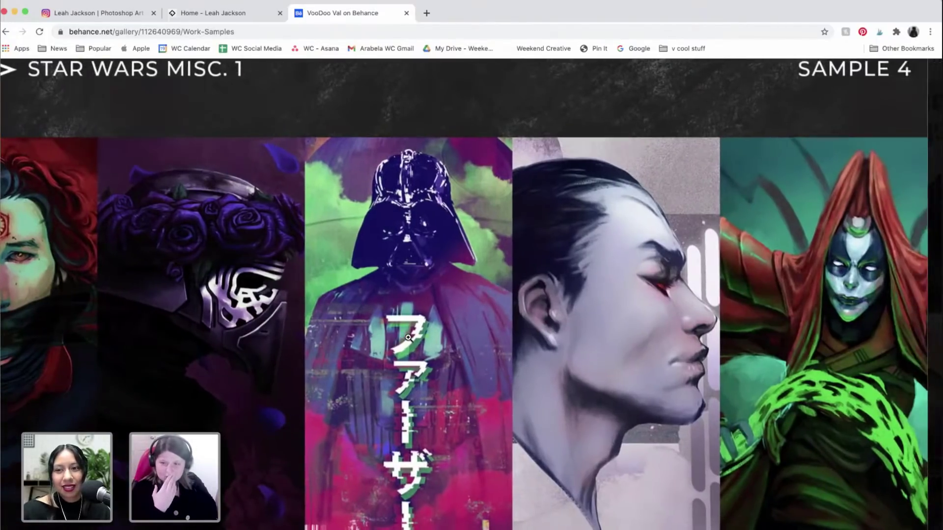
{"action": "scroll", "coordinate": [408, 337], "scroll_direction": "right", "scroll_amount": 2}
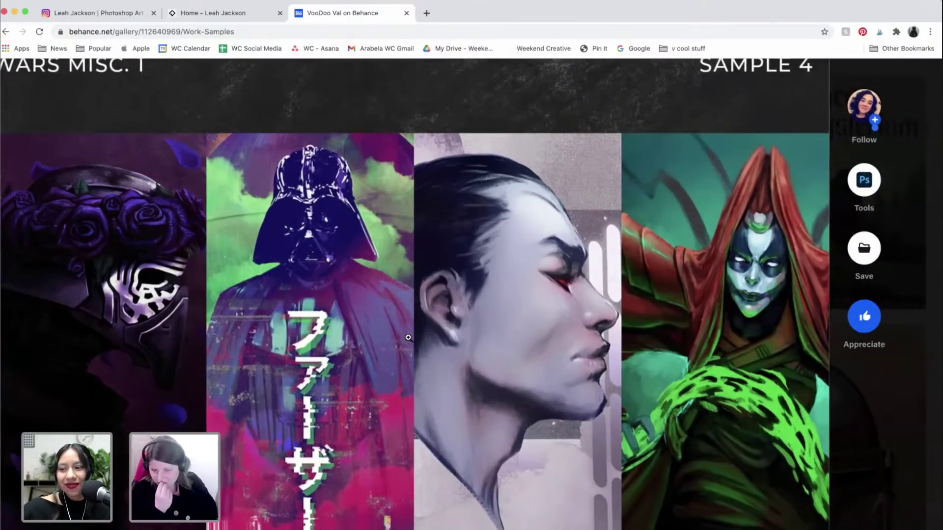
{"action": "scroll", "coordinate": [408, 337], "scroll_direction": "down", "scroll_amount": 1}
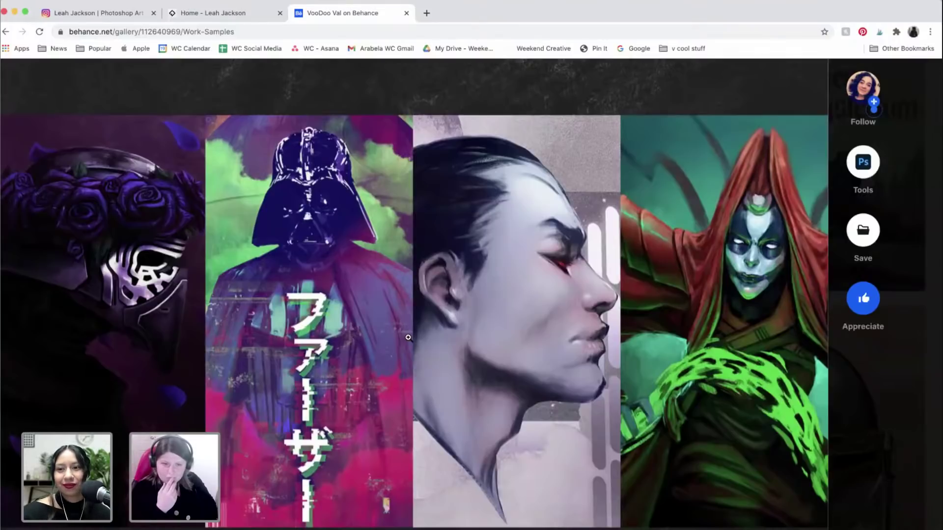
{"action": "scroll", "coordinate": [408, 338], "scroll_direction": "left", "scroll_amount": 4}
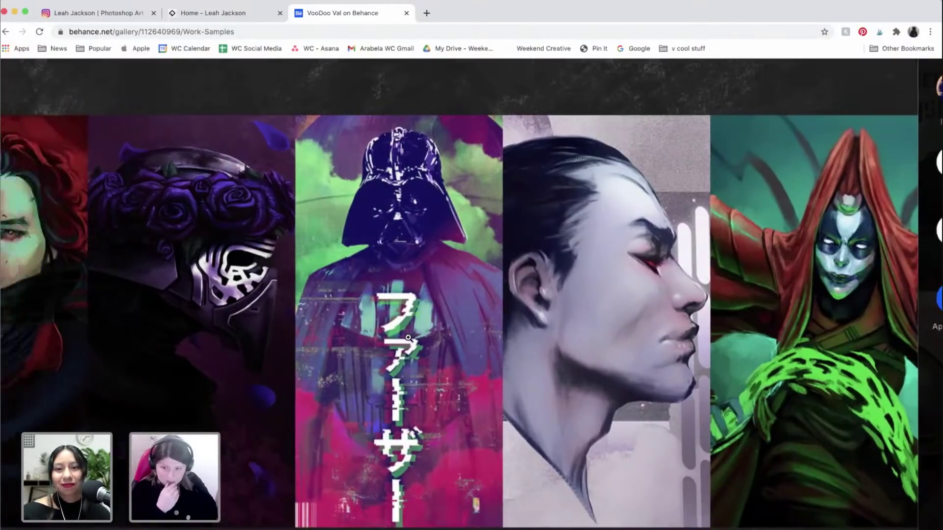
{"action": "scroll", "coordinate": [408, 337], "scroll_direction": "left", "scroll_amount": 3}
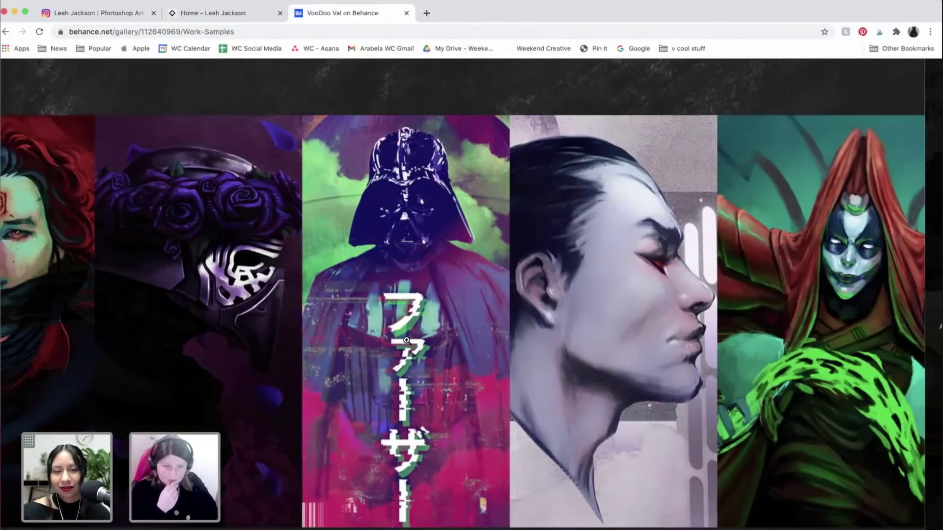
{"action": "scroll", "coordinate": [407, 339], "scroll_direction": "down", "scroll_amount": 3}
{"action": "scroll", "coordinate": [407, 339], "scroll_direction": "down", "scroll_amount": 5}
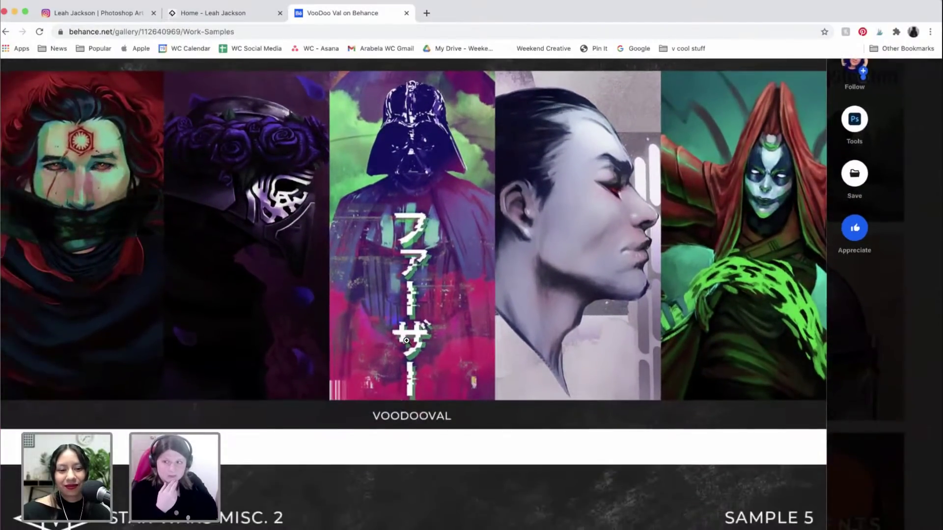
Step: Examine the Star Wars Misc. 2 sample up close, focusing on the C-3PO, red-eyed blue face and hooded Sith portraits
{"action": "scroll", "coordinate": [406, 340], "scroll_direction": "down", "scroll_amount": 10}
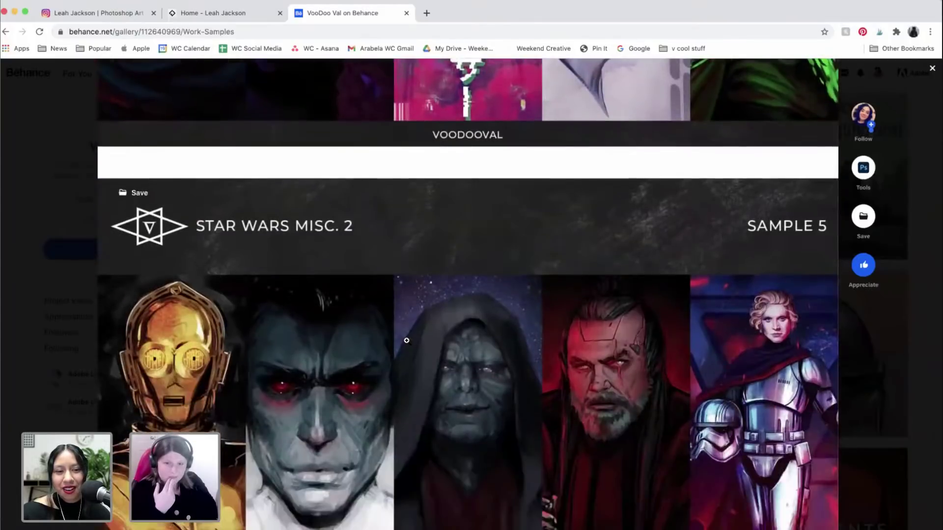
{"action": "scroll", "coordinate": [190, 309], "scroll_direction": "up", "scroll_amount": 10}
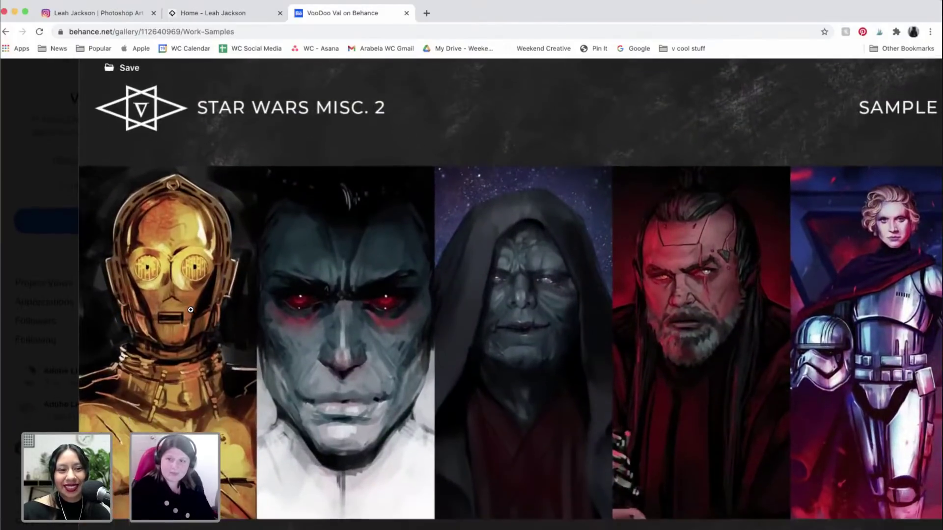
{"action": "scroll", "coordinate": [190, 309], "scroll_direction": "left", "scroll_amount": 3}
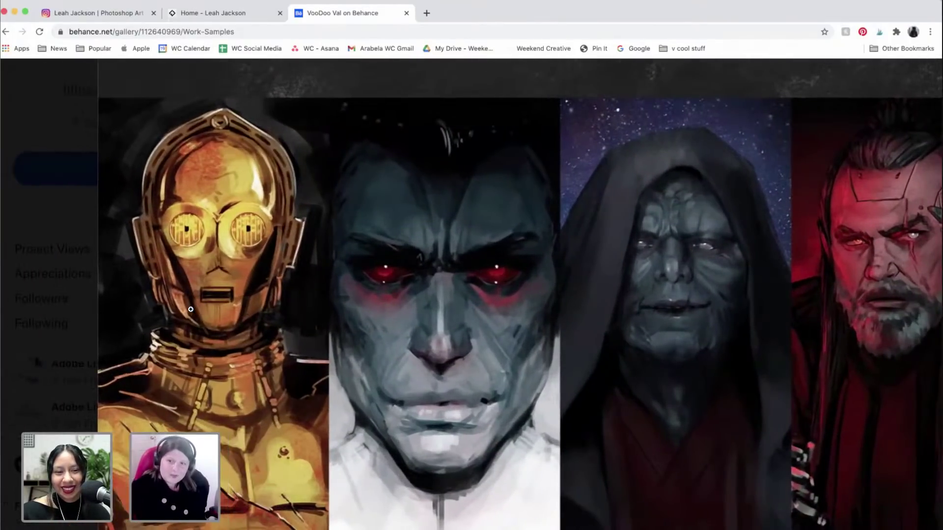
{"action": "scroll", "coordinate": [190, 309], "scroll_direction": "up", "scroll_amount": 5}
{"action": "scroll", "coordinate": [190, 309], "scroll_direction": "up", "scroll_amount": 2}
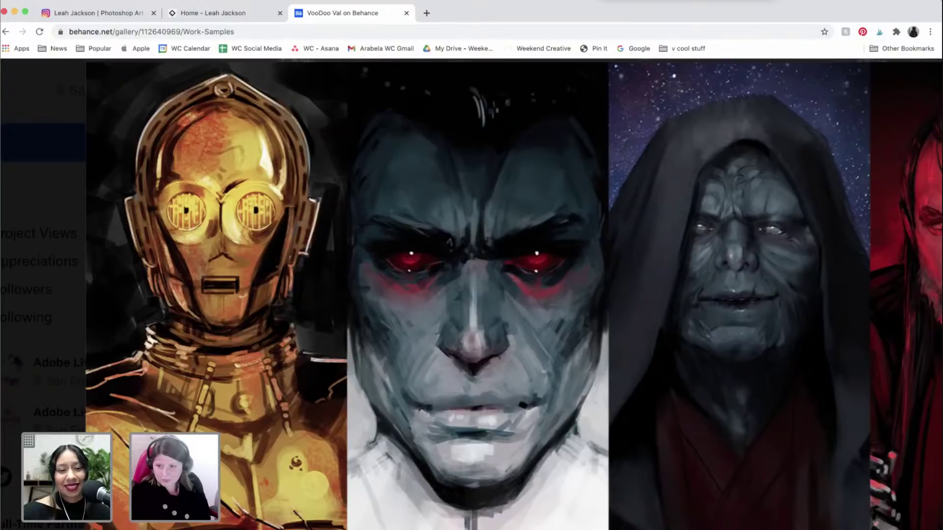
{"action": "scroll", "coordinate": [348, 337], "scroll_direction": "down", "scroll_amount": 3}
{"action": "scroll", "coordinate": [349, 337], "scroll_direction": "down", "scroll_amount": 5}
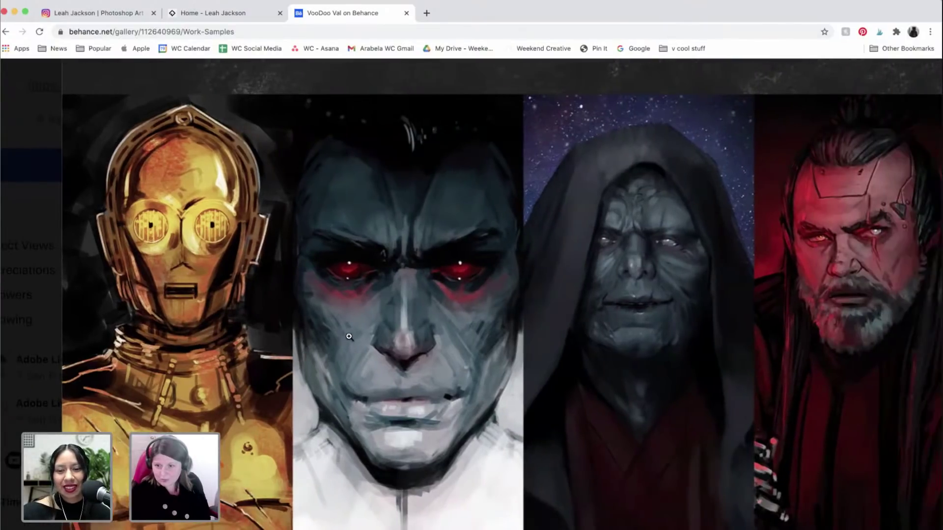
Step: Examine the Original Portraits sample up close, from the red-haired woman and dragon across to the egg-headed creature and purple vampire
{"action": "scroll", "coordinate": [348, 337], "scroll_direction": "down", "scroll_amount": 6}
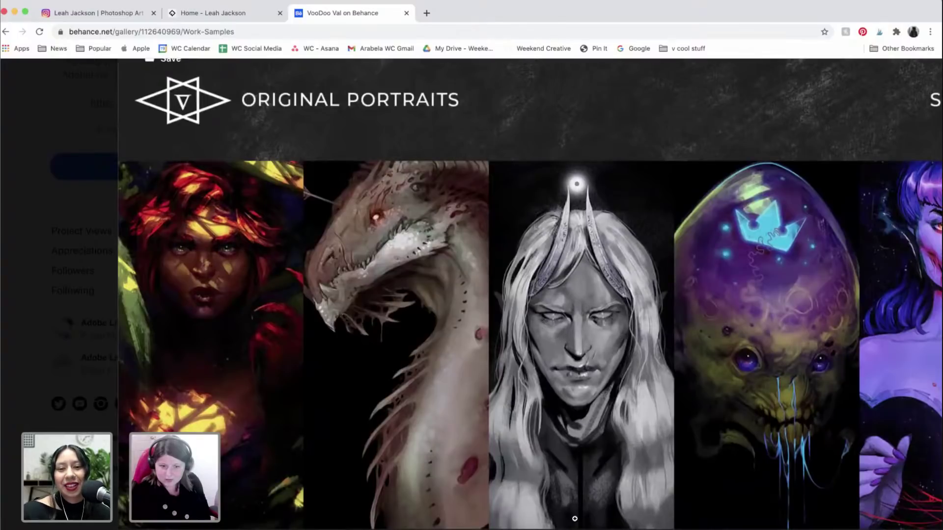
{"action": "scroll", "coordinate": [585, 231], "scroll_direction": "up", "scroll_amount": 3}
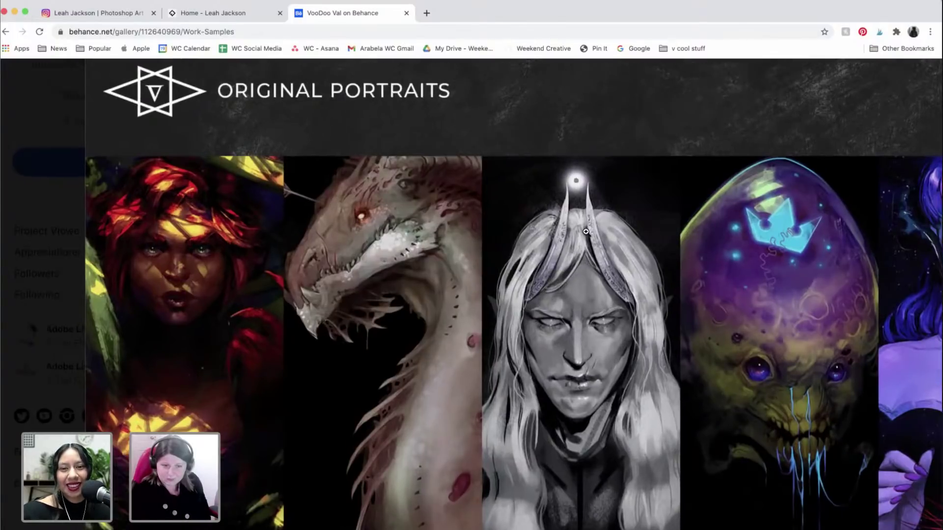
{"action": "scroll", "coordinate": [585, 231], "scroll_direction": "up", "scroll_amount": 2}
{"action": "scroll", "coordinate": [586, 231], "scroll_direction": "down", "scroll_amount": 1}
{"action": "scroll", "coordinate": [585, 231], "scroll_direction": "right", "scroll_amount": 2}
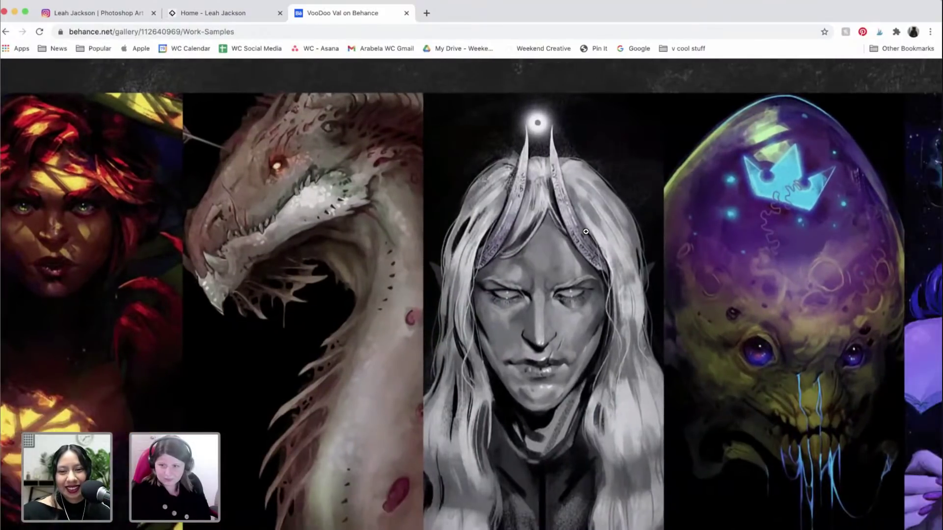
{"action": "scroll", "coordinate": [586, 231], "scroll_direction": "right", "scroll_amount": 6}
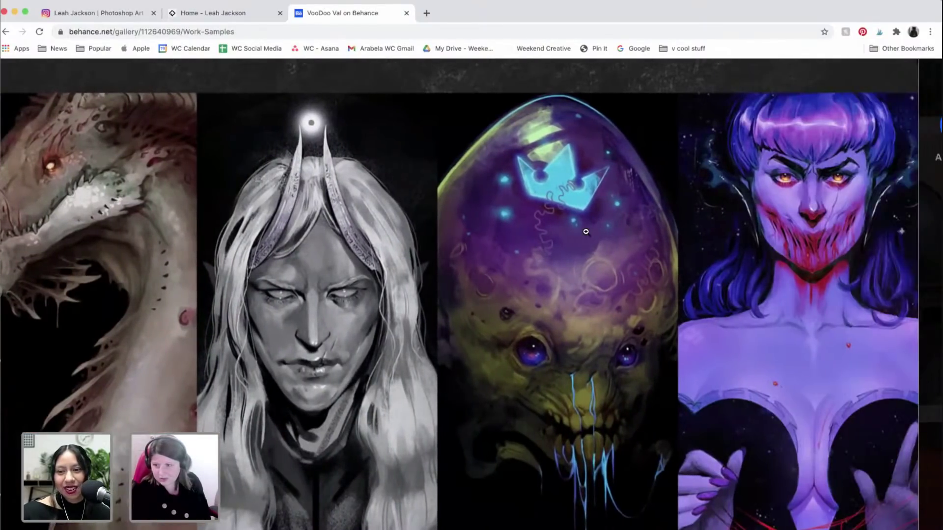
{"action": "scroll", "coordinate": [586, 231], "scroll_direction": "right", "scroll_amount": 2}
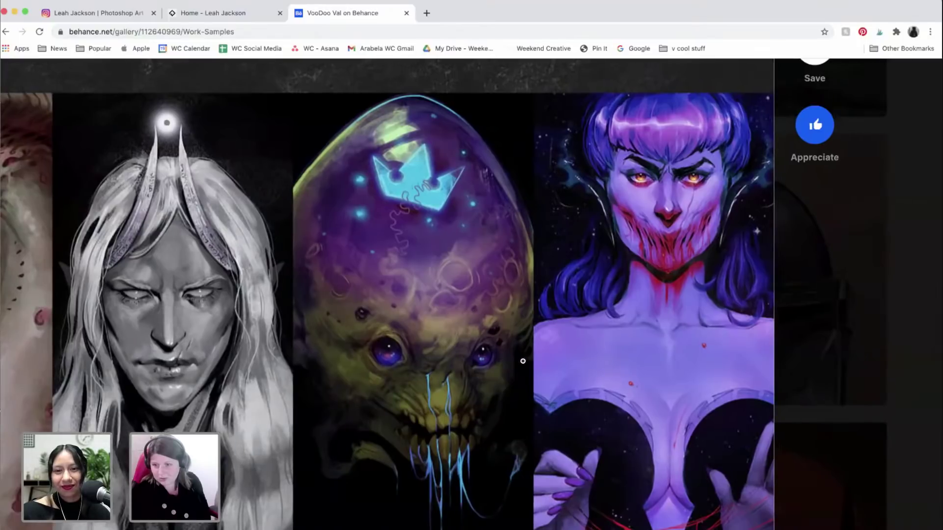
{"action": "scroll", "coordinate": [522, 361], "scroll_direction": "left", "scroll_amount": 5}
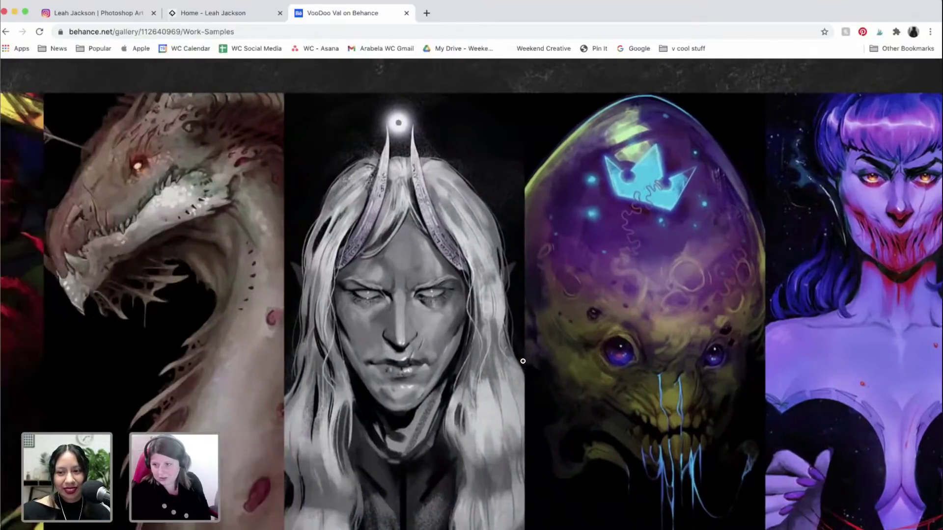
{"action": "scroll", "coordinate": [523, 361], "scroll_direction": "right", "scroll_amount": 3}
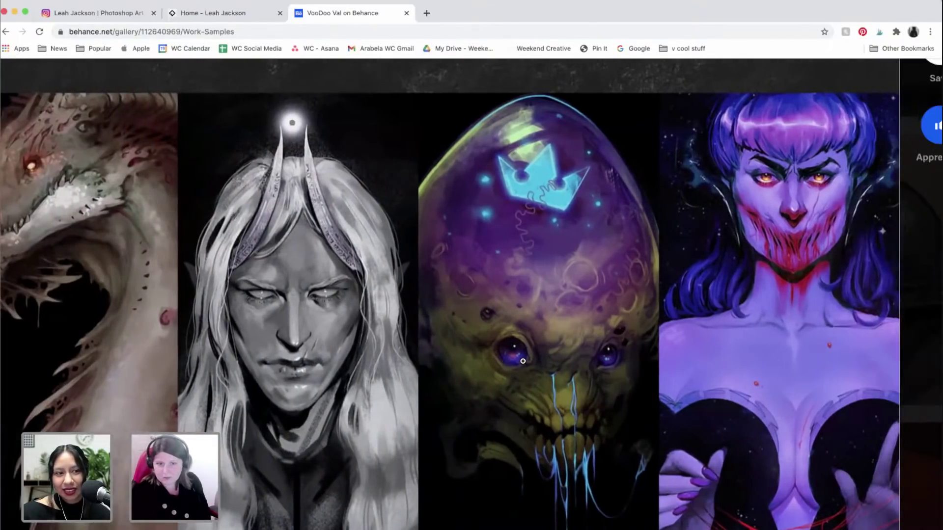
{"action": "scroll", "coordinate": [523, 360], "scroll_direction": "left", "scroll_amount": 8}
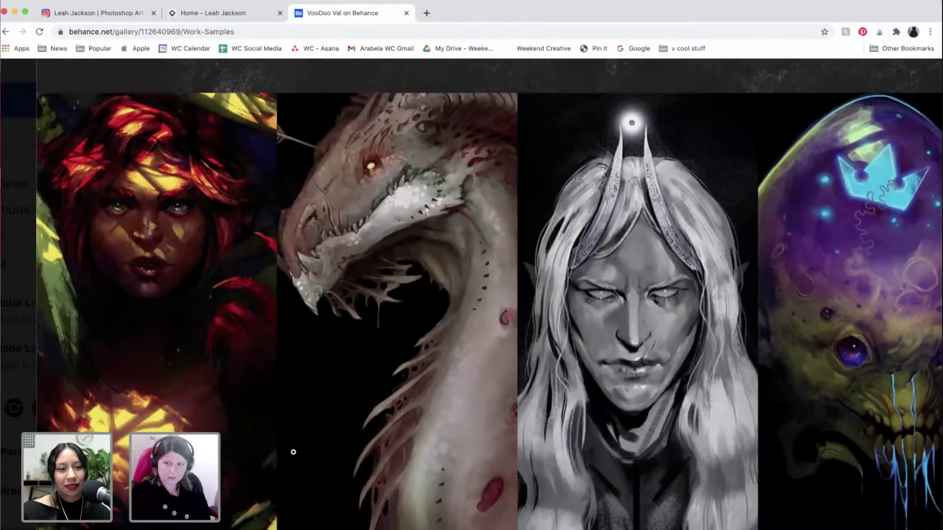
Step: Compare all five Original Portraits paintings side by side and view the sample at normal page size
{"action": "scroll", "coordinate": [292, 454], "scroll_direction": "down", "scroll_amount": 1}
{"action": "scroll", "coordinate": [292, 454], "scroll_direction": "right", "scroll_amount": 1}
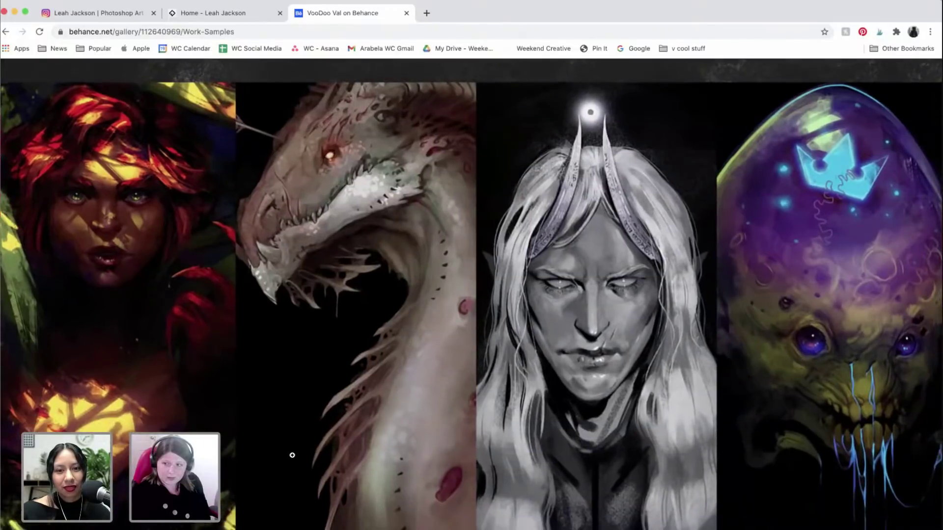
{"action": "scroll", "coordinate": [292, 455], "scroll_direction": "down", "scroll_amount": 2}
{"action": "scroll", "coordinate": [292, 455], "scroll_direction": "right", "scroll_amount": 1}
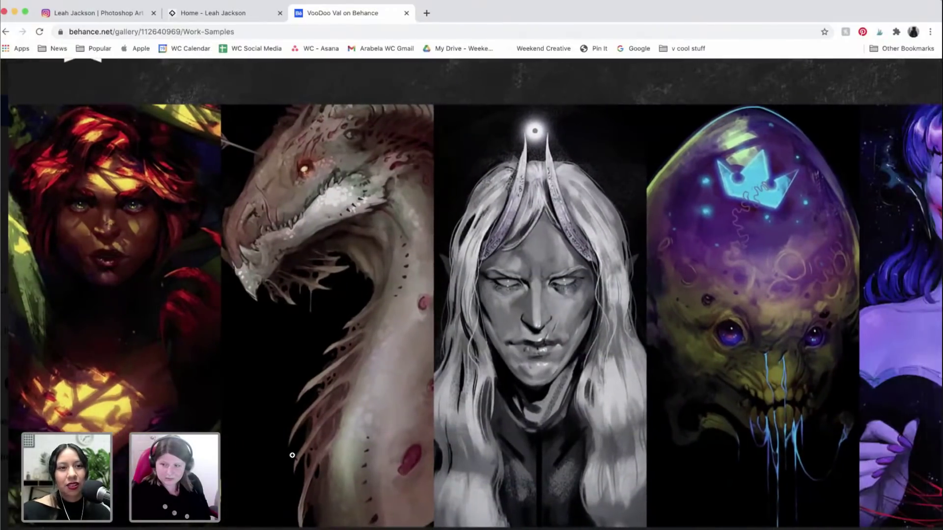
{"action": "scroll", "coordinate": [293, 455], "scroll_direction": "right", "scroll_amount": 3}
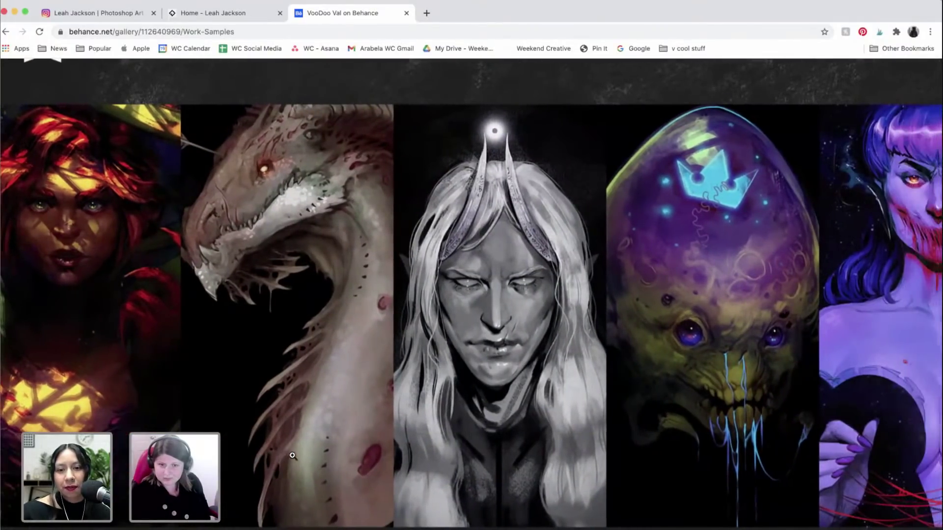
{"action": "scroll", "coordinate": [292, 455], "scroll_direction": "down", "scroll_amount": 3}
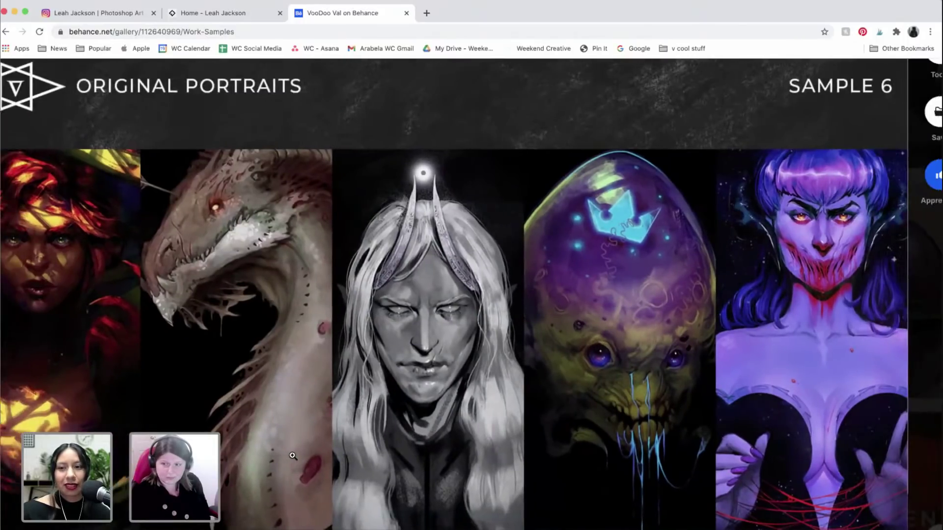
{"action": "scroll", "coordinate": [292, 456], "scroll_direction": "down", "scroll_amount": 5}
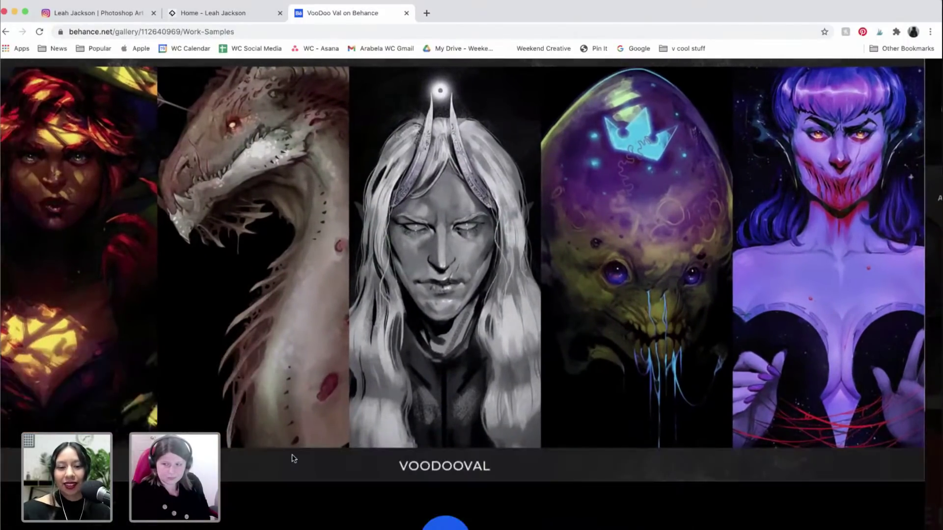
{"action": "scroll", "coordinate": [293, 458], "scroll_direction": "down", "scroll_amount": 3}
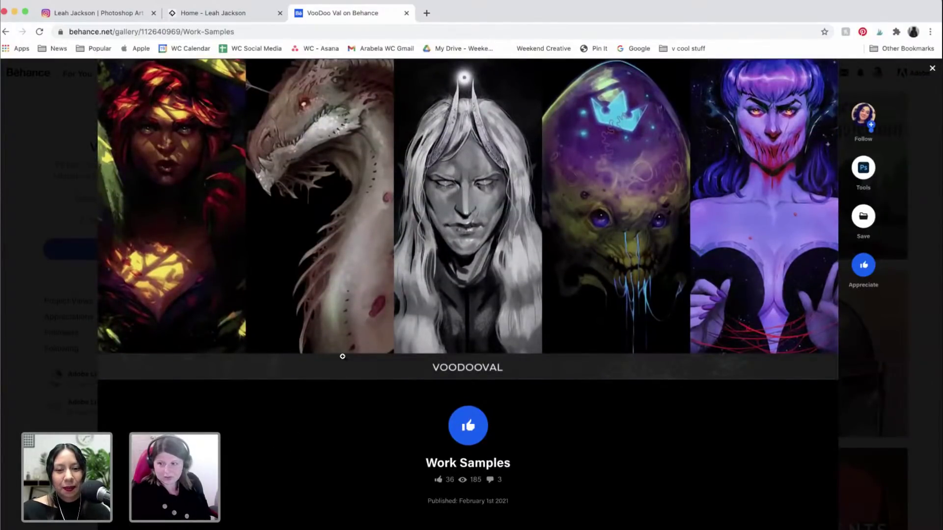
{"action": "scroll", "coordinate": [342, 356], "scroll_direction": "up", "scroll_amount": 4}
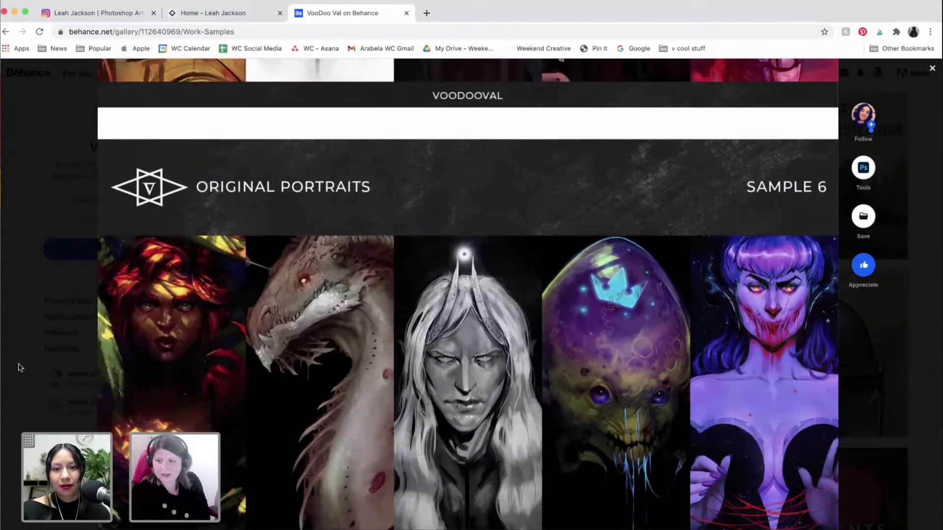
Step: Close the Work Samples project and look through the artist's profile and remaining projects, down to the Photoshop DCC Showcase
{"action": "left_click", "coordinate": [18, 367]}
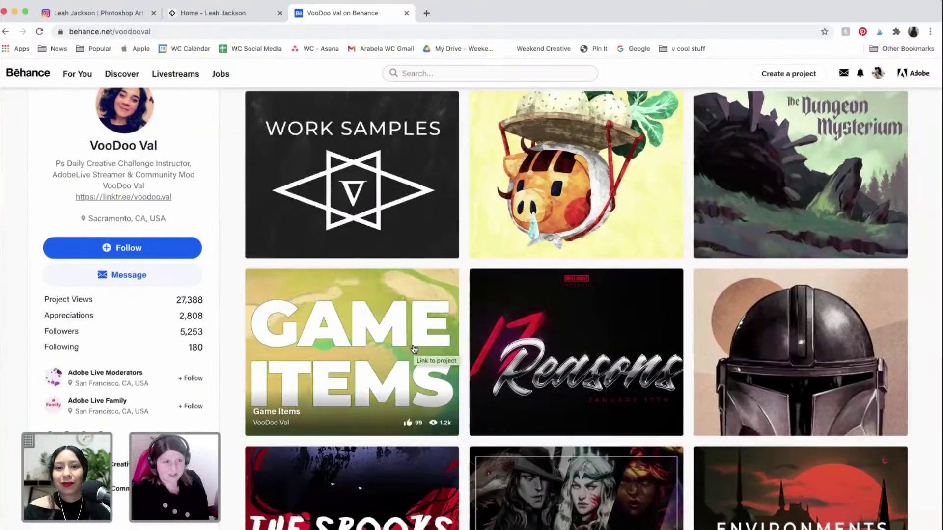
{"action": "scroll", "coordinate": [633, 377], "scroll_direction": "up", "scroll_amount": 2}
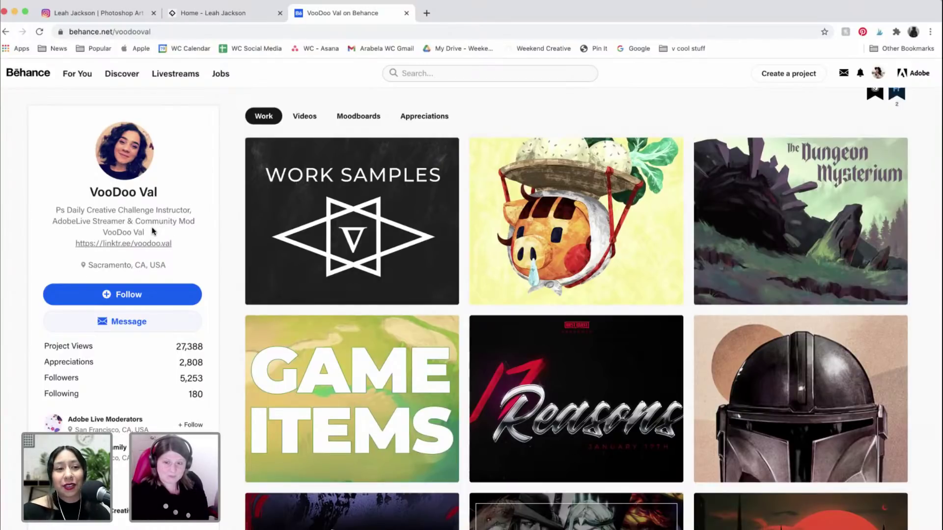
{"action": "scroll", "coordinate": [214, 301], "scroll_direction": "down", "scroll_amount": 3}
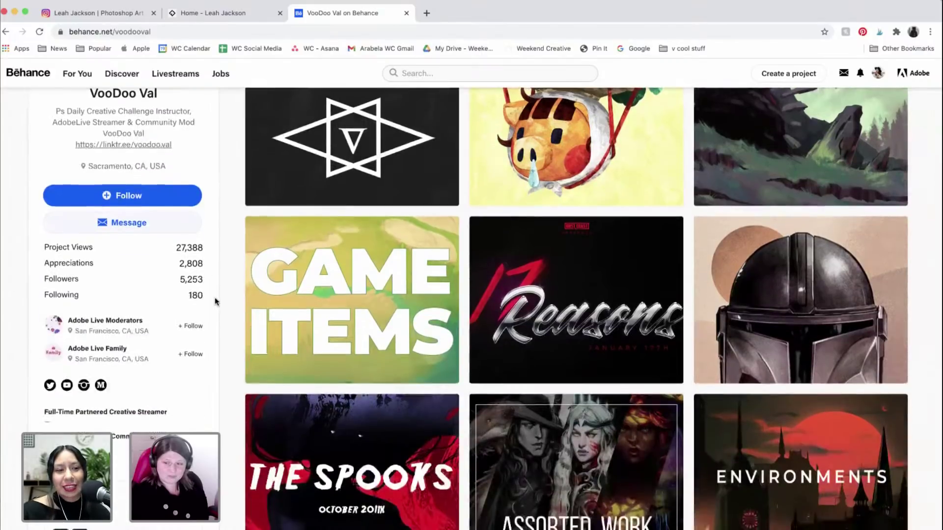
{"action": "scroll", "coordinate": [358, 291], "scroll_direction": "down", "scroll_amount": 4}
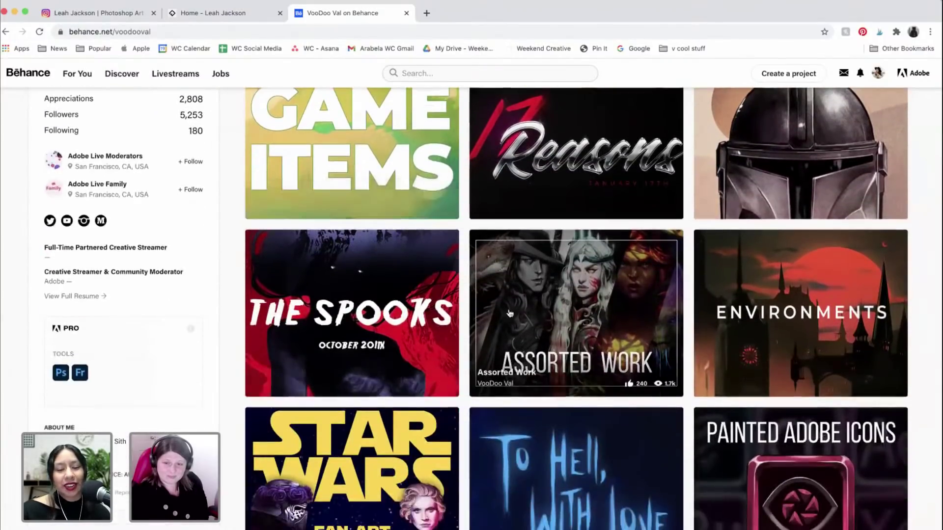
{"action": "scroll", "coordinate": [509, 313], "scroll_direction": "down", "scroll_amount": 3}
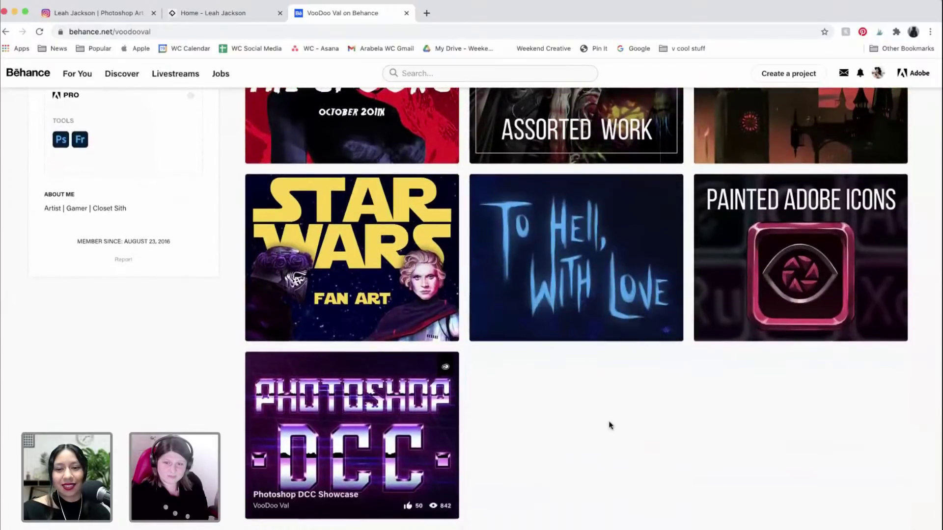
{"action": "scroll", "coordinate": [608, 425], "scroll_direction": "up", "scroll_amount": 3}
{"action": "scroll", "coordinate": [609, 425], "scroll_direction": "up", "scroll_amount": 6}
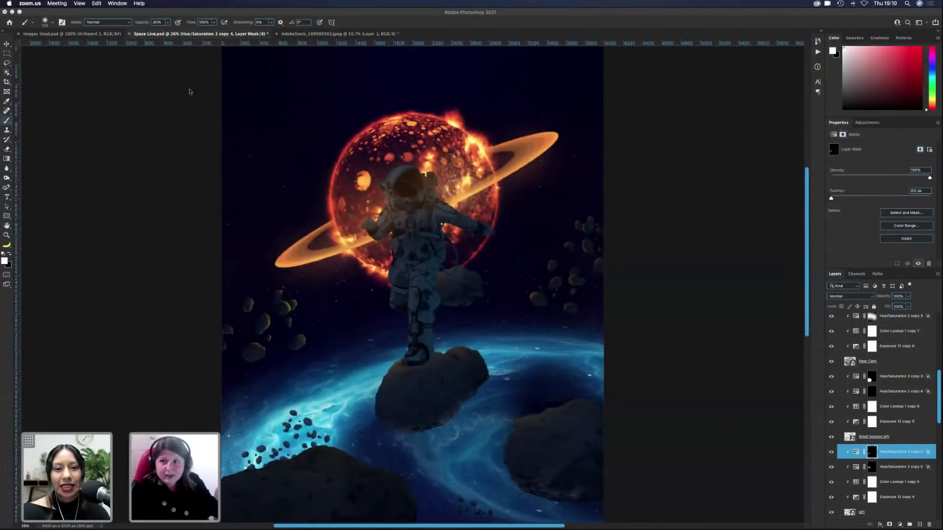
Step: Switch to Photoshop, close the AdobeStock image of the elliptical blue nebula, and bring up Space Done.psd
{"action": "left_click", "coordinate": [293, 35]}
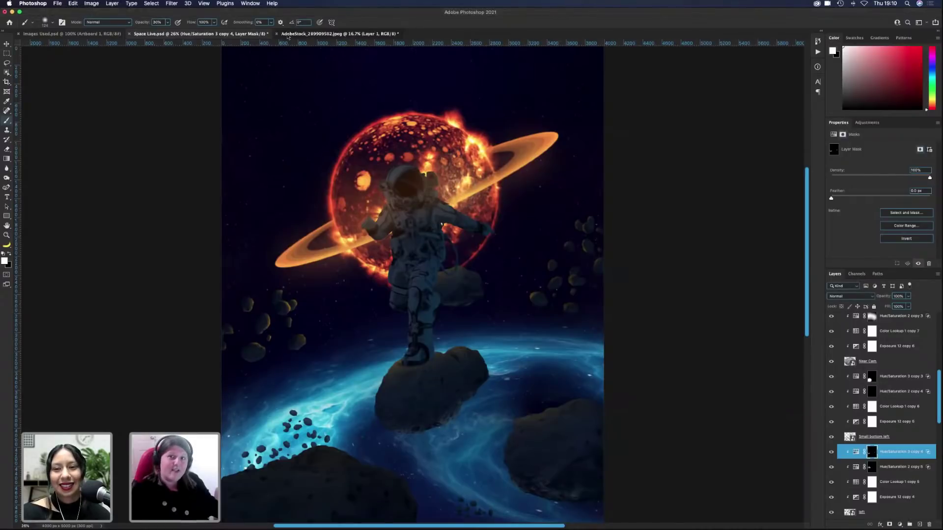
{"action": "left_click", "coordinate": [285, 35]}
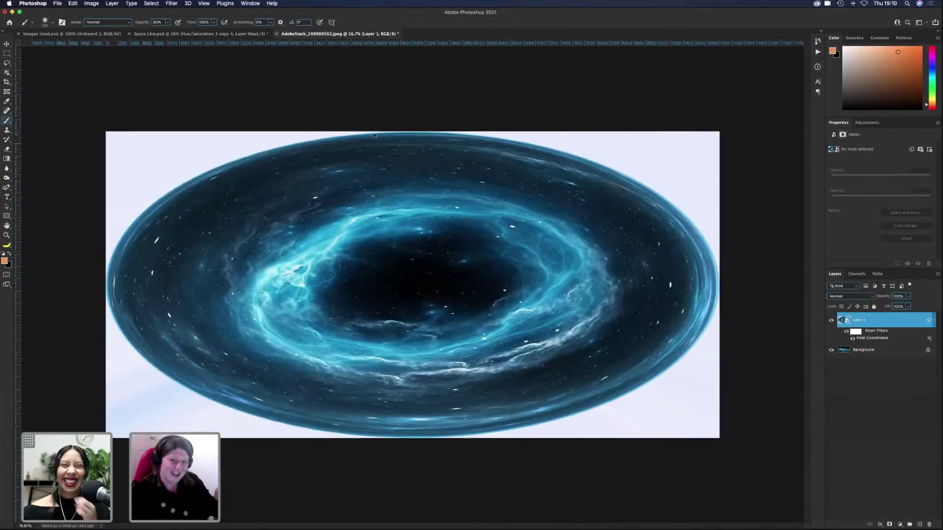
{"action": "key", "text": "super+w"}
{"action": "left_click", "coordinate": [432, 168]}
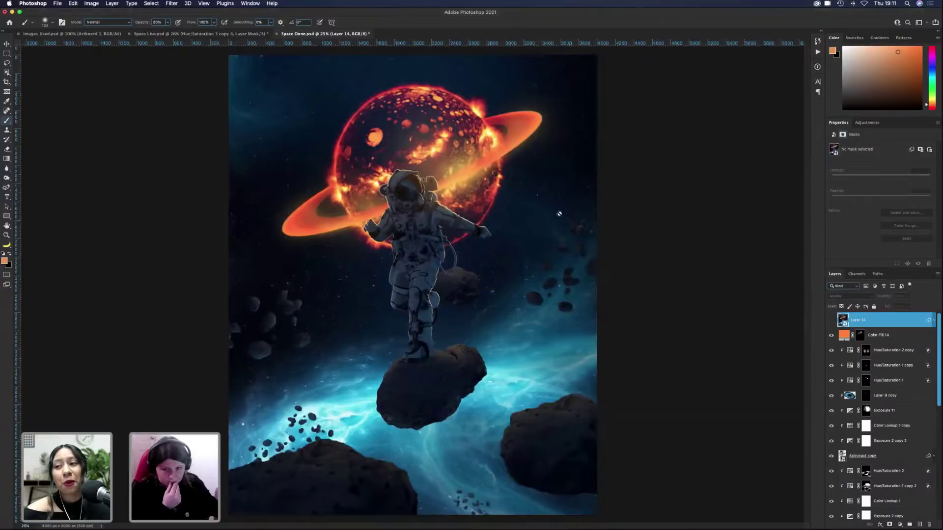
Step: Save and close Space Live.psd and return to Space Done.psd
{"action": "key", "text": "ctrl+shift+Tab"}
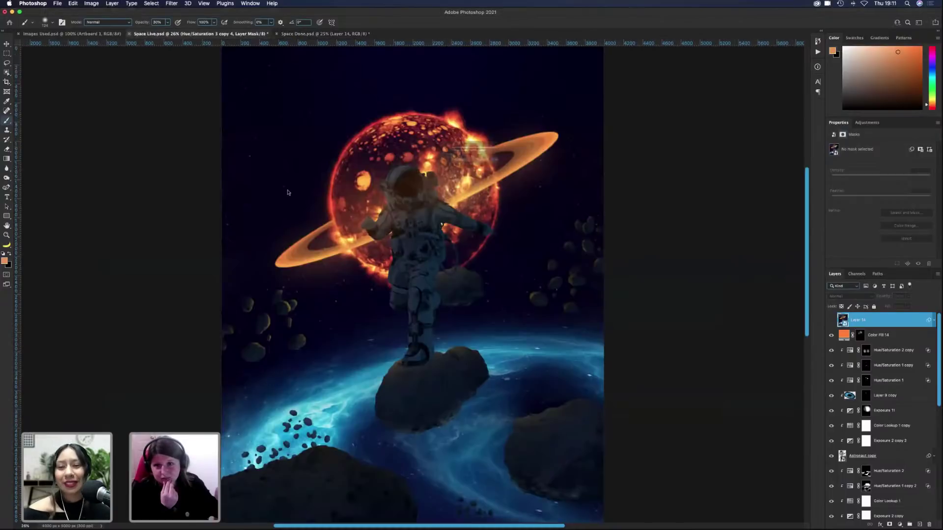
{"action": "left_click", "coordinate": [530, 170]}
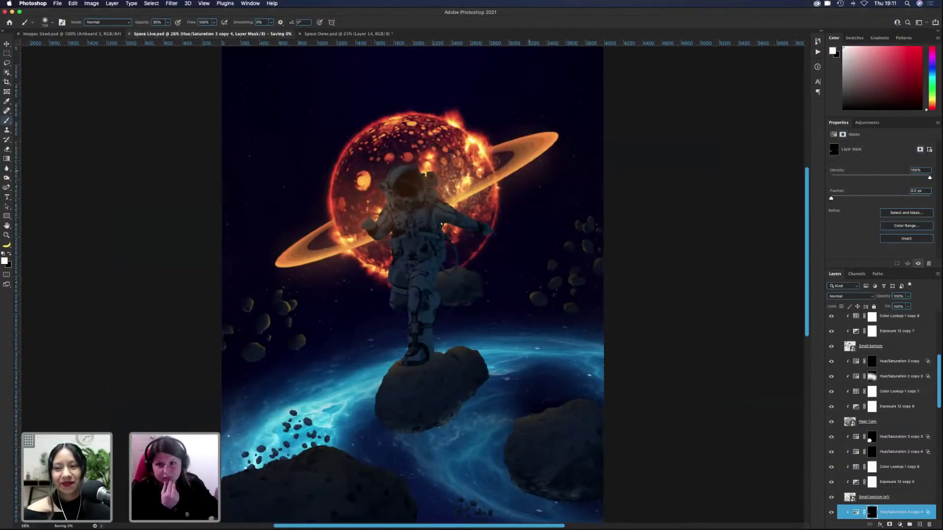
{"action": "key", "text": "ctrl+s"}
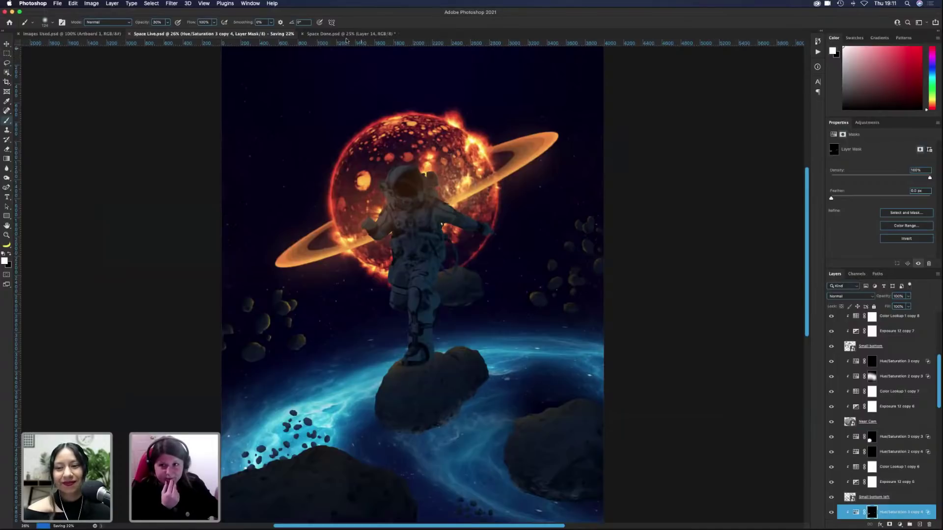
{"action": "left_click", "coordinate": [348, 34]}
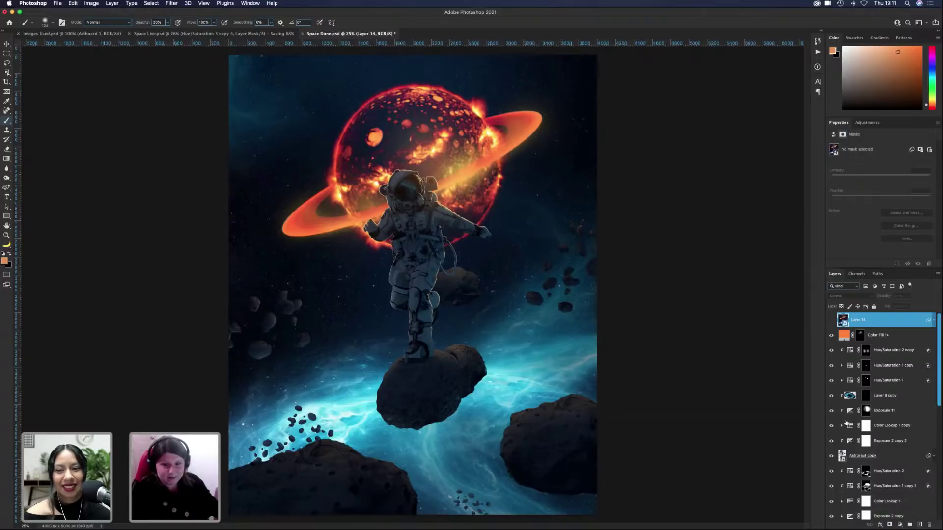
Step: Duplicate all layers from Background up to Color Fill 14 and merge the copies into a single layer
{"action": "scroll", "coordinate": [874, 418], "scroll_direction": "down", "scroll_amount": 10}
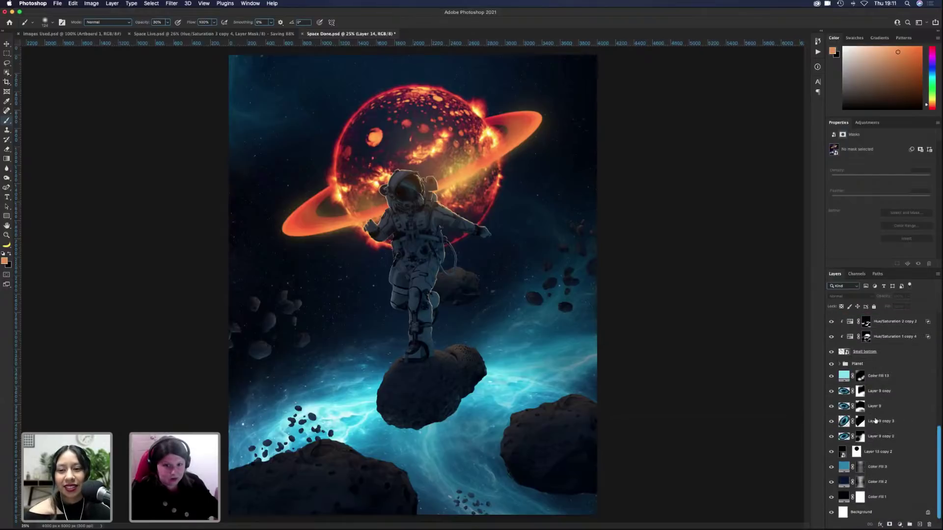
{"action": "left_click", "coordinate": [879, 511]}
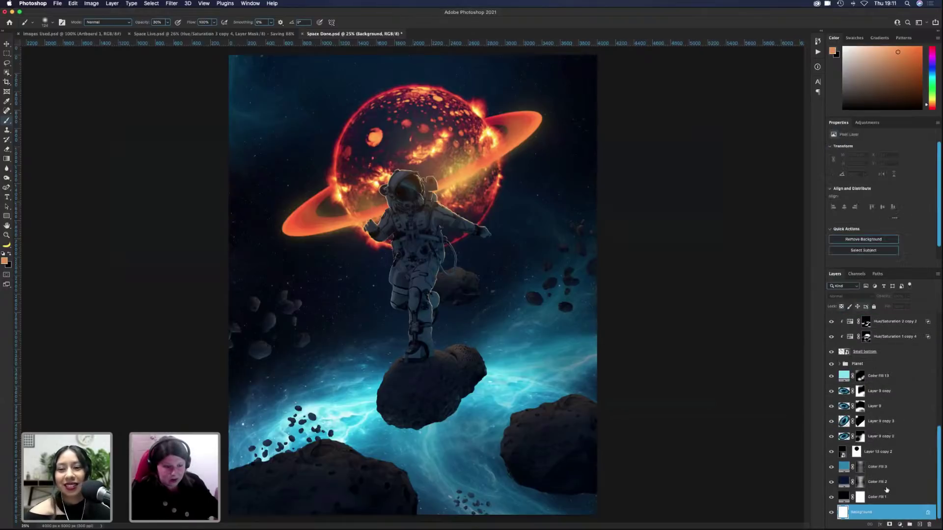
{"action": "scroll", "coordinate": [883, 491], "scroll_direction": "up", "scroll_amount": 10}
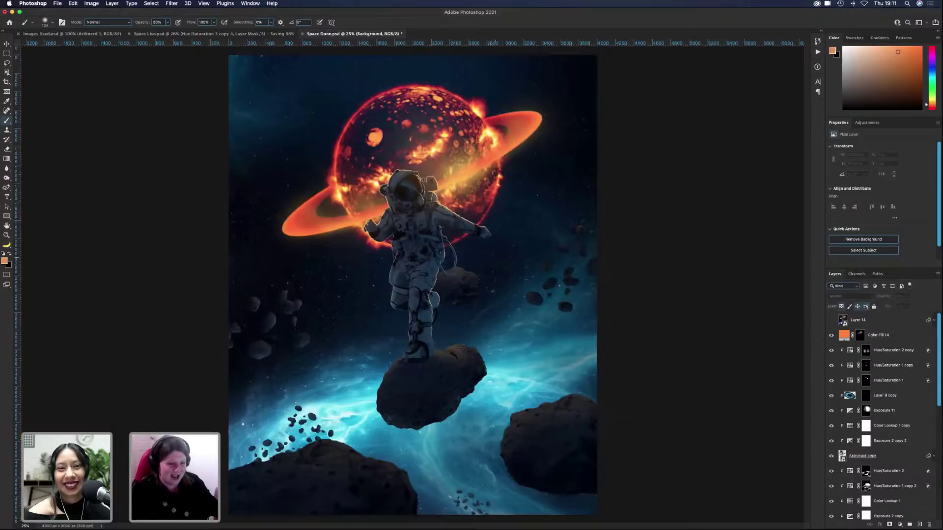
{"action": "scroll", "coordinate": [905, 362], "scroll_direction": "down", "scroll_amount": 10}
{"action": "scroll", "coordinate": [905, 362], "scroll_direction": "up", "scroll_amount": 10}
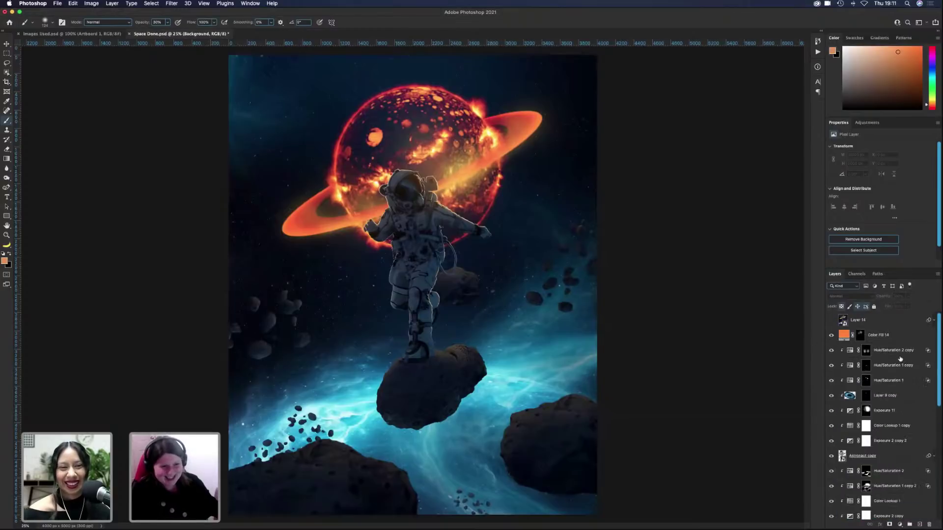
{"action": "left_click", "coordinate": [896, 338], "text": "shift"}
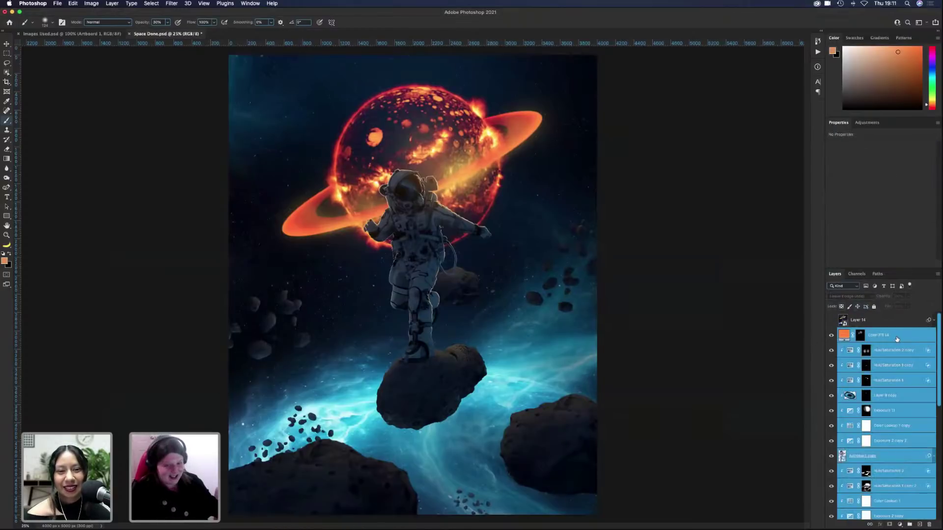
{"action": "key", "text": "super+g"}
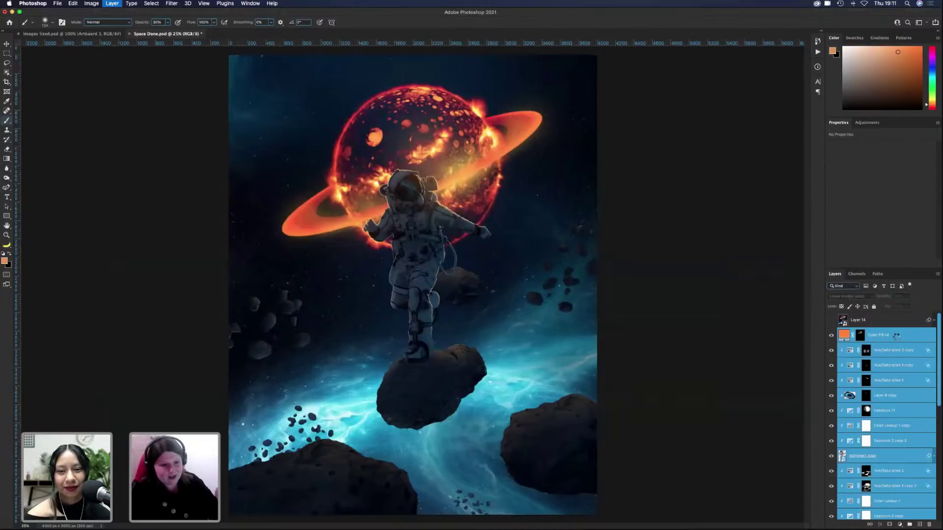
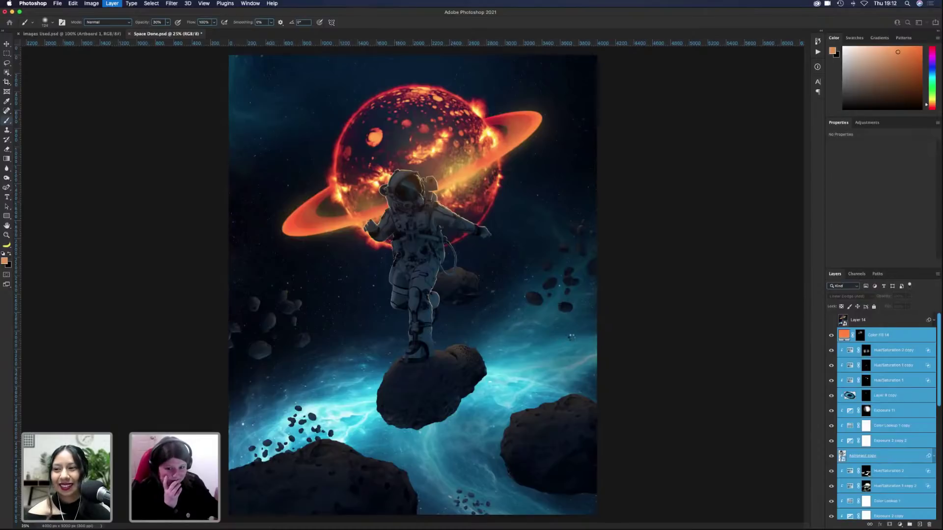
{"action": "key", "text": "super+j"}
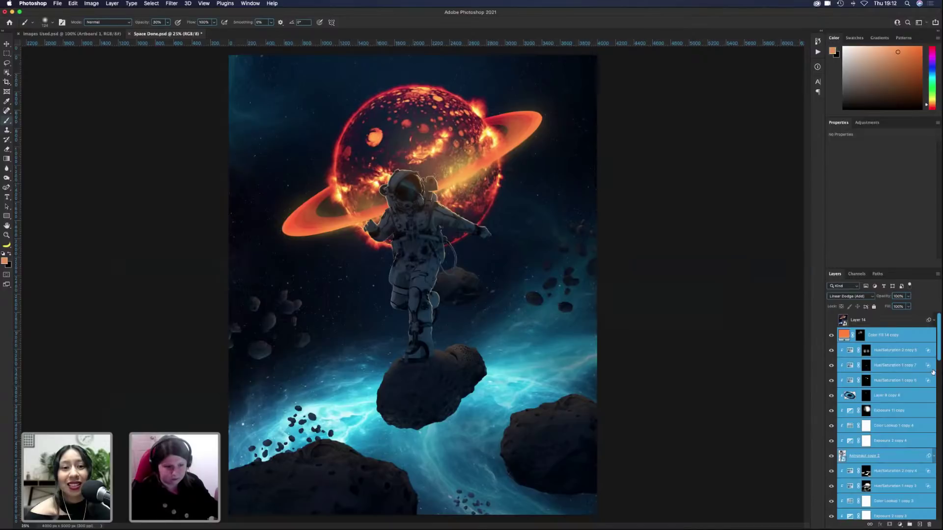
{"action": "key", "text": "super+e"}
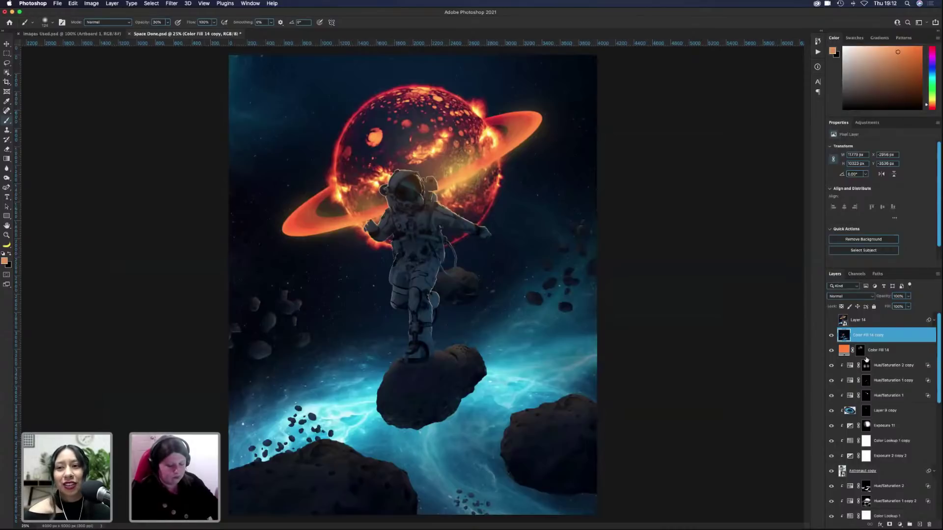
Step: Copy the whole visible composite onto a new layer below Layer 14 and delete the merged Color Fill 14 copy
{"action": "key", "text": "super+alt+shift+e"}
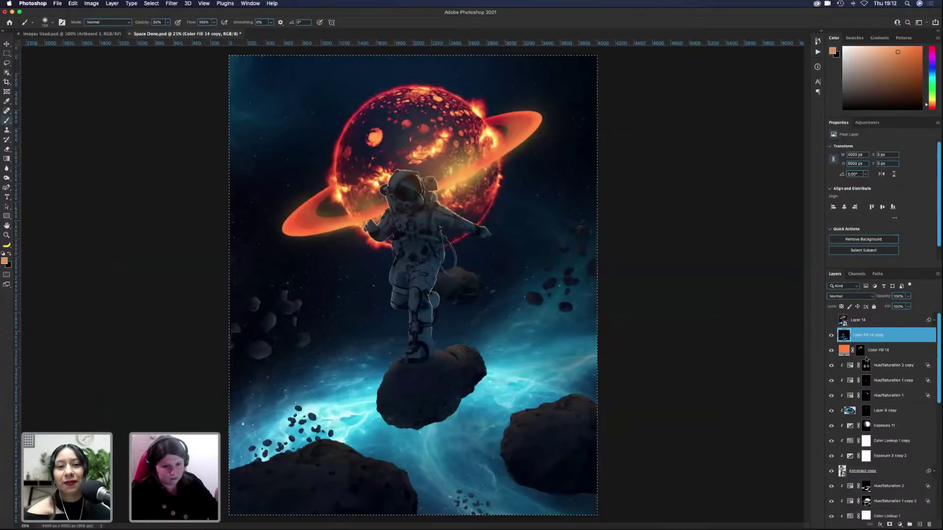
{"action": "left_click", "coordinate": [886, 352]}
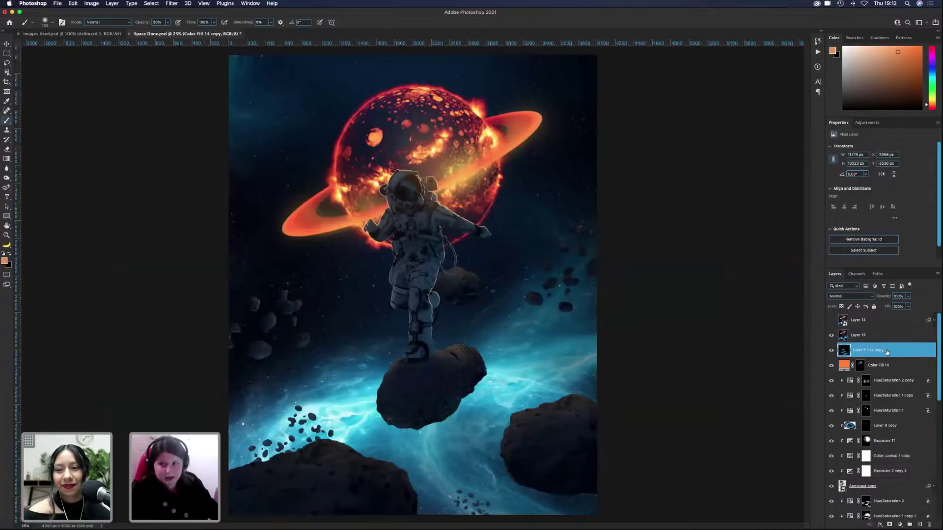
{"action": "key", "text": "Delete"}
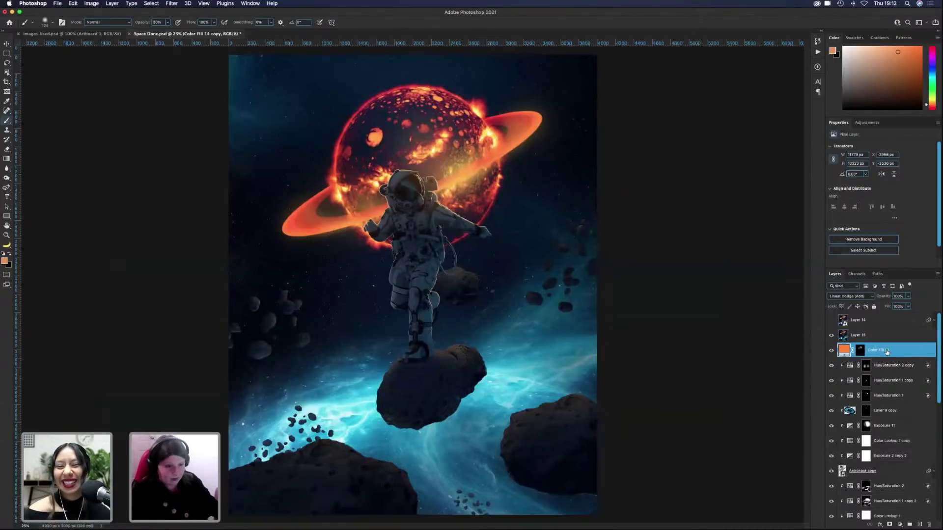
Step: Convert the new full-composite Layer 15 to a Smart Object
{"action": "left_click", "coordinate": [887, 337]}
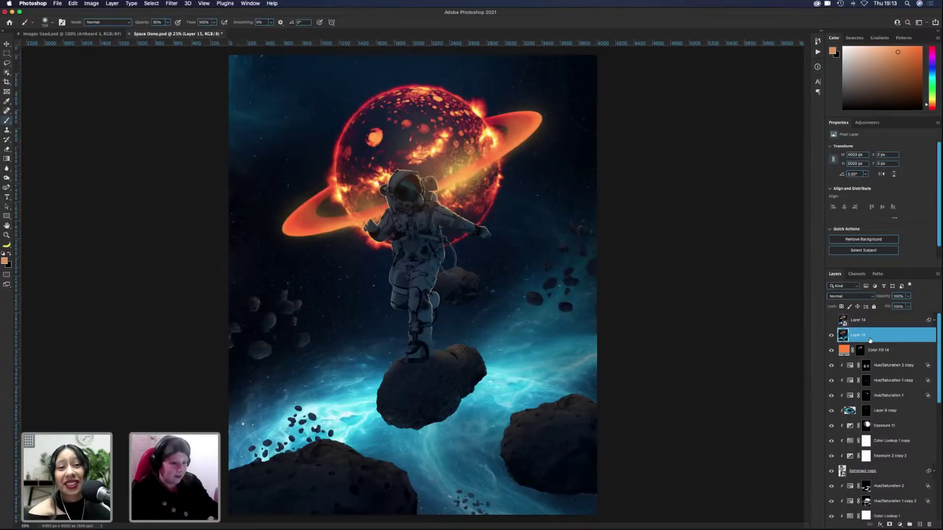
{"action": "right_click", "coordinate": [882, 338]}
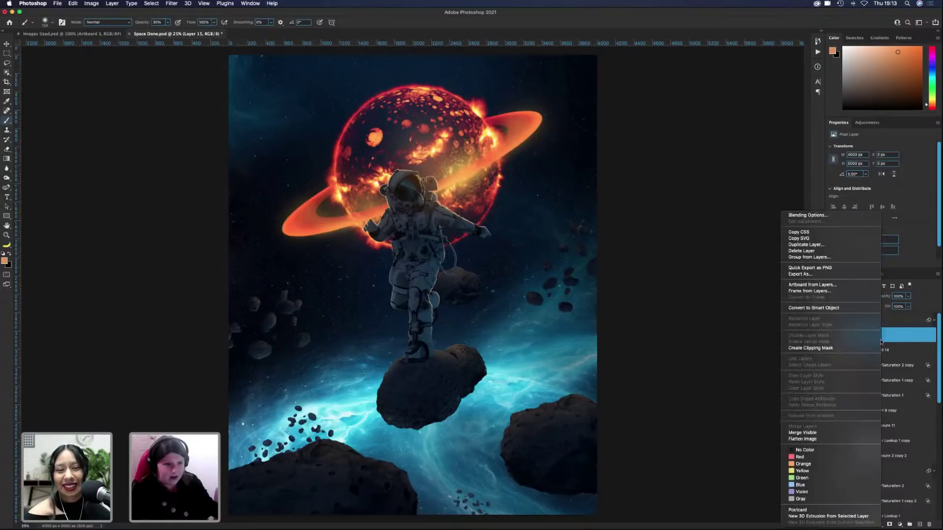
{"action": "left_click", "coordinate": [851, 308]}
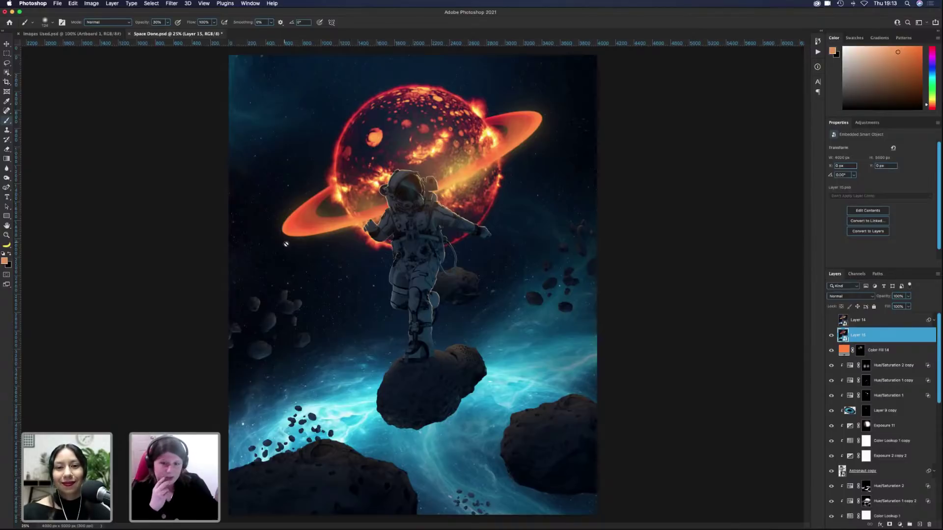
{"action": "left_click", "coordinate": [167, 5]}
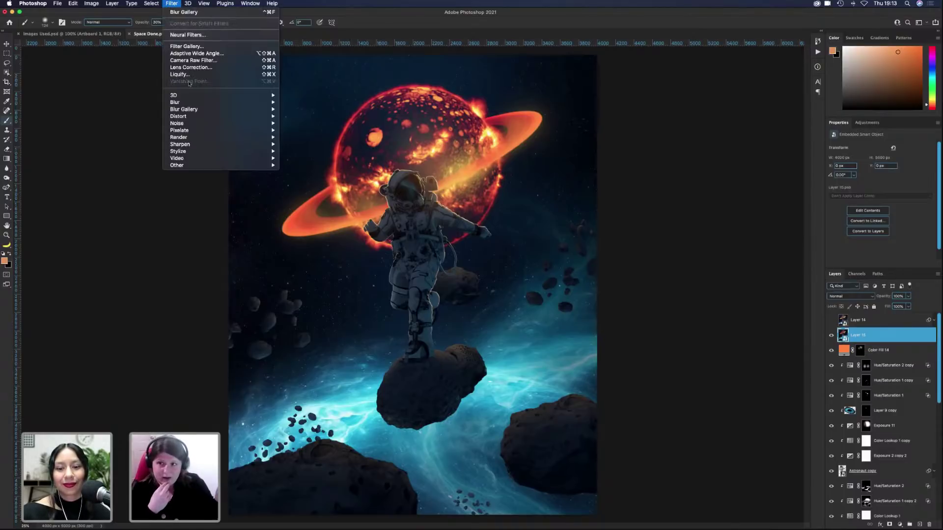
{"action": "left_click", "coordinate": [193, 60]}
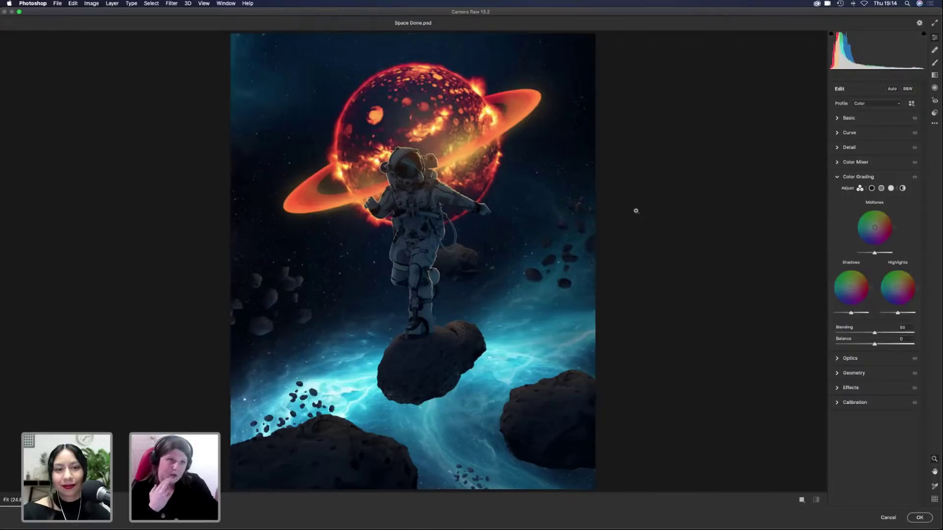
{"action": "left_click_drag", "start_coordinate": [827, 214], "coordinate": [791, 214]}
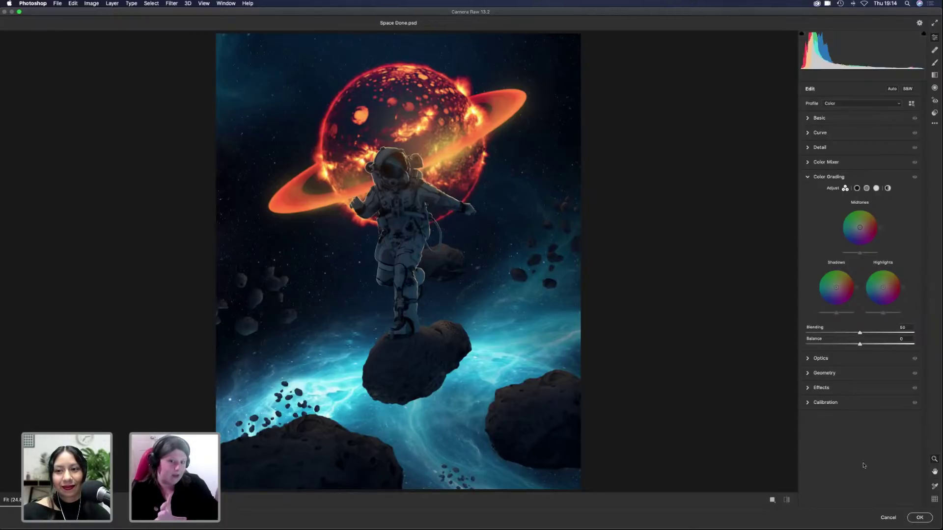
{"action": "left_click", "coordinate": [890, 518]}
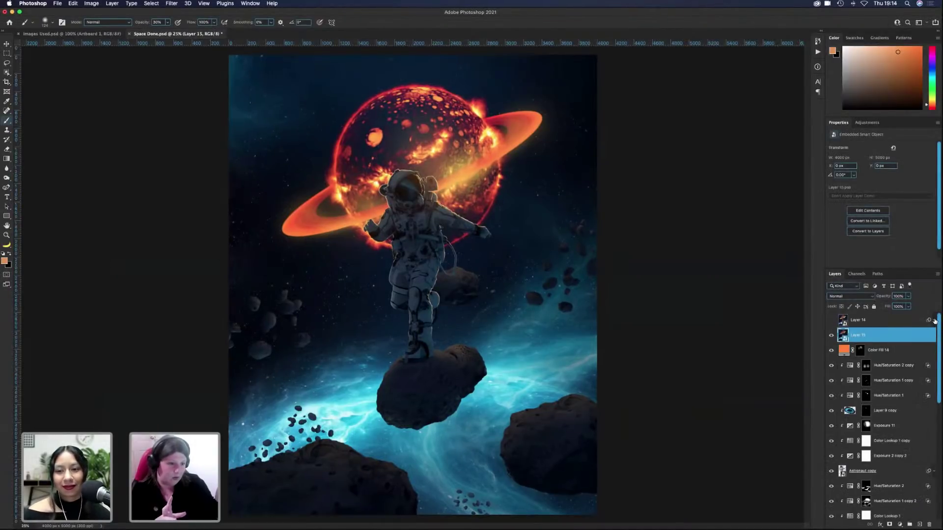
{"action": "left_click", "coordinate": [934, 320]}
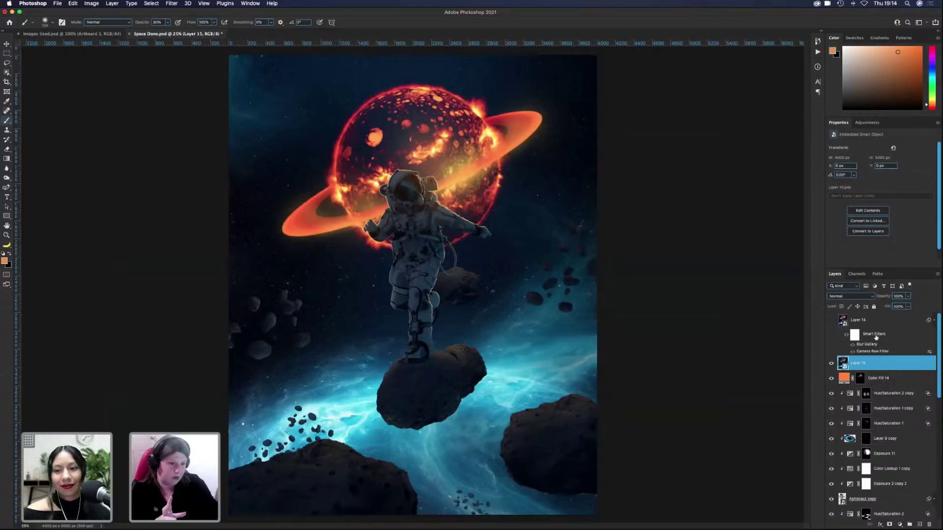
{"action": "left_click", "coordinate": [933, 320]}
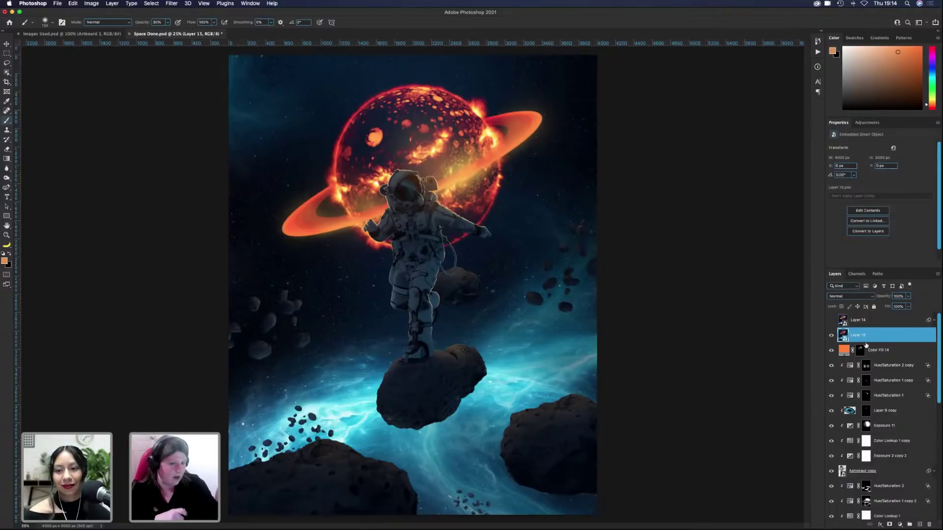
Step: Open Layer 15 in the Camera Raw Filter and set the Basic Clarity to +25, leaving Dehaze at 0
{"action": "left_click", "coordinate": [172, 3]}
{"action": "left_click", "coordinate": [527, 174]}
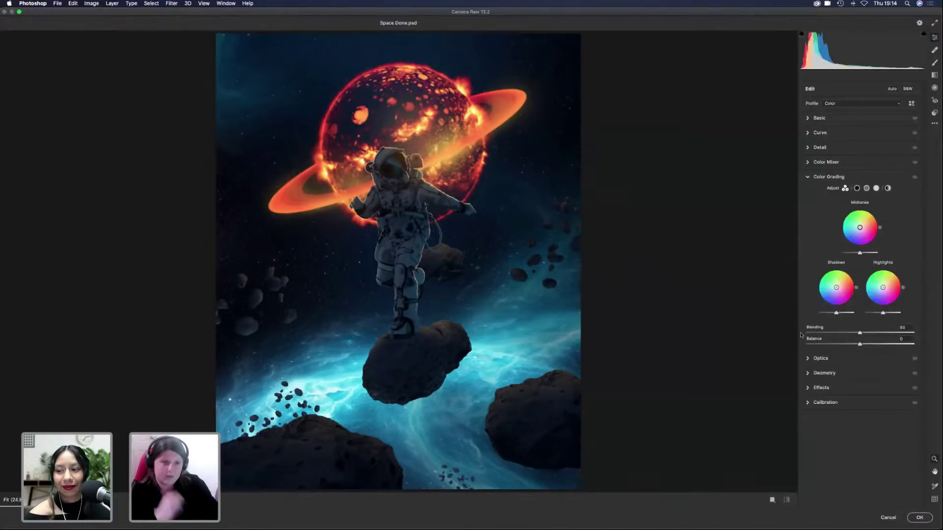
{"action": "left_click", "coordinate": [807, 177]}
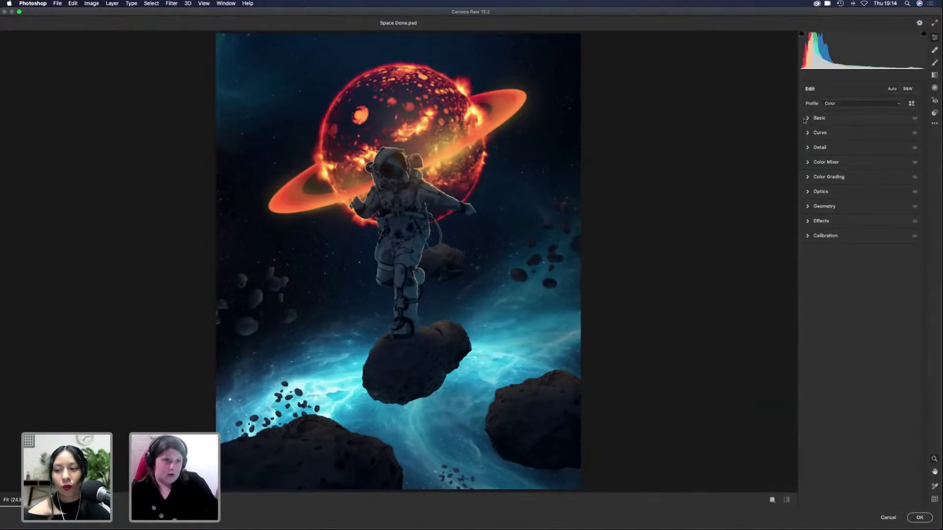
{"action": "left_click", "coordinate": [808, 118]}
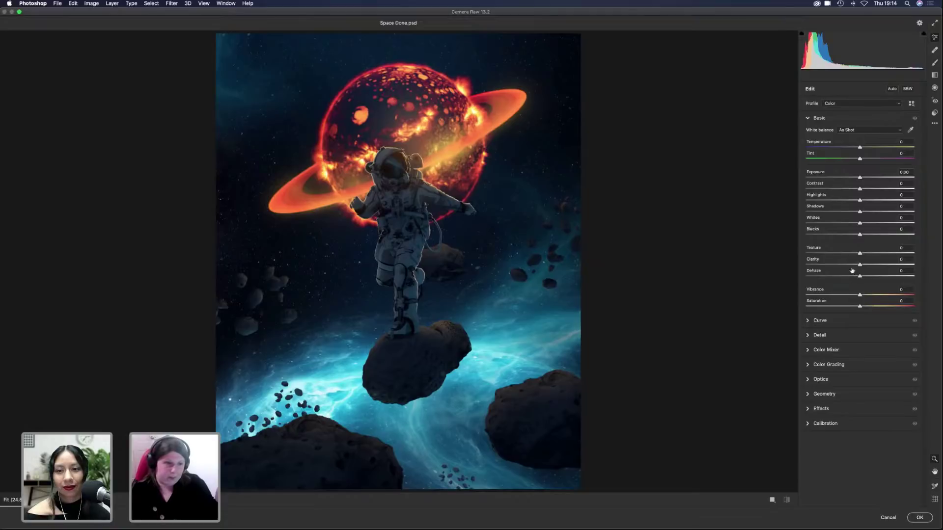
{"action": "left_click_drag", "start_coordinate": [860, 265], "coordinate": [855, 266]}
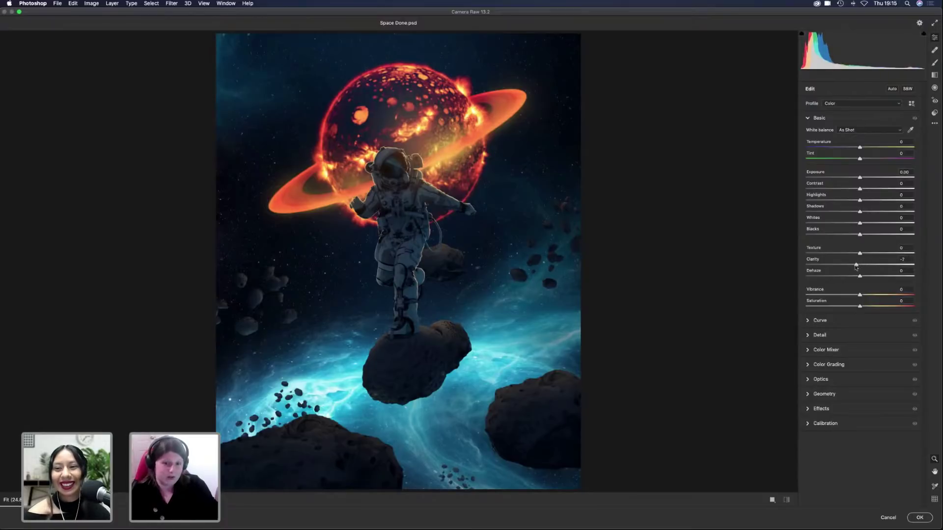
{"action": "mouse_move", "coordinate": [855, 265]}
{"action": "left_mouse_down"}
{"action": "mouse_move", "coordinate": [922, 267]}
{"action": "mouse_move", "coordinate": [871, 266]}
{"action": "left_mouse_up"}
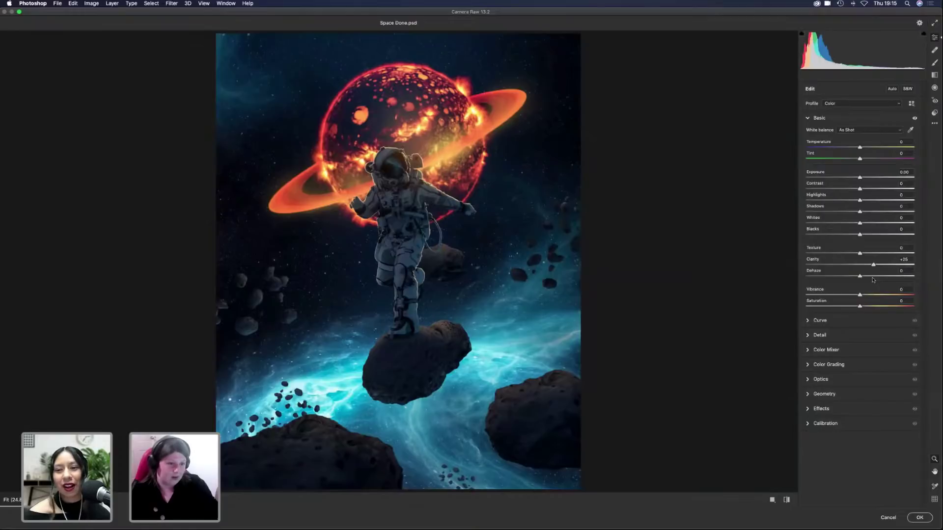
{"action": "mouse_move", "coordinate": [859, 276]}
{"action": "left_mouse_down"}
{"action": "mouse_move", "coordinate": [911, 278]}
{"action": "mouse_move", "coordinate": [788, 278]}
{"action": "mouse_move", "coordinate": [860, 286]}
{"action": "left_mouse_up"}
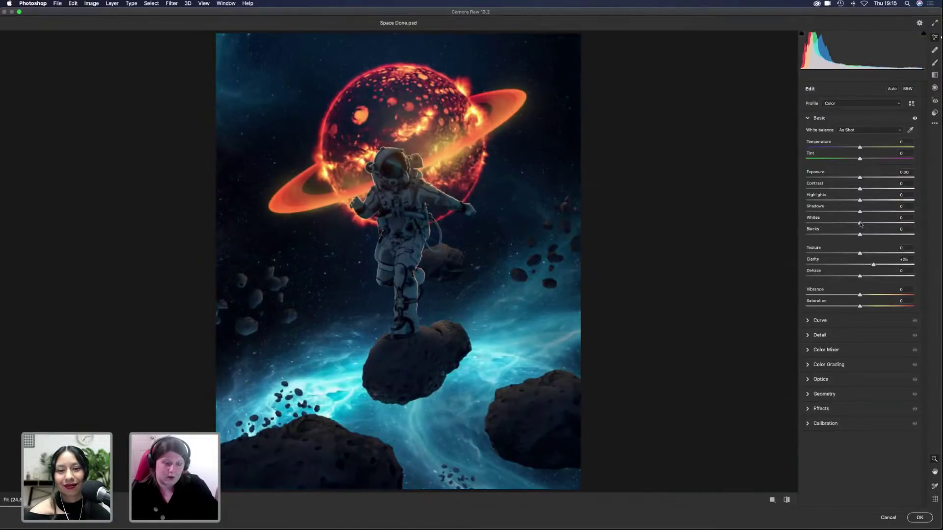
Step: Set Whites to +30 and Blacks to +5, using the clipping preview to judge both
{"action": "left_click_drag", "start_coordinate": [860, 223], "coordinate": [875, 225]}
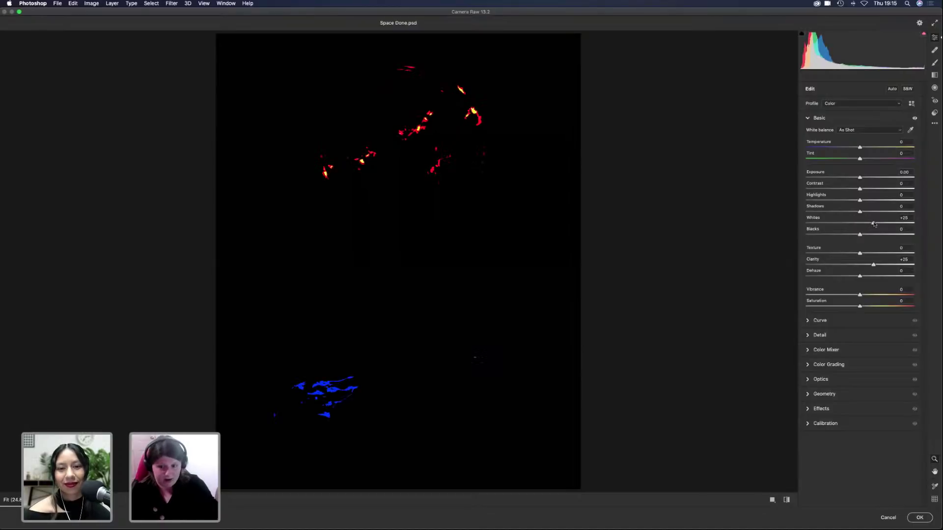
{"action": "left_click_drag", "start_coordinate": [875, 224], "coordinate": [877, 224]}
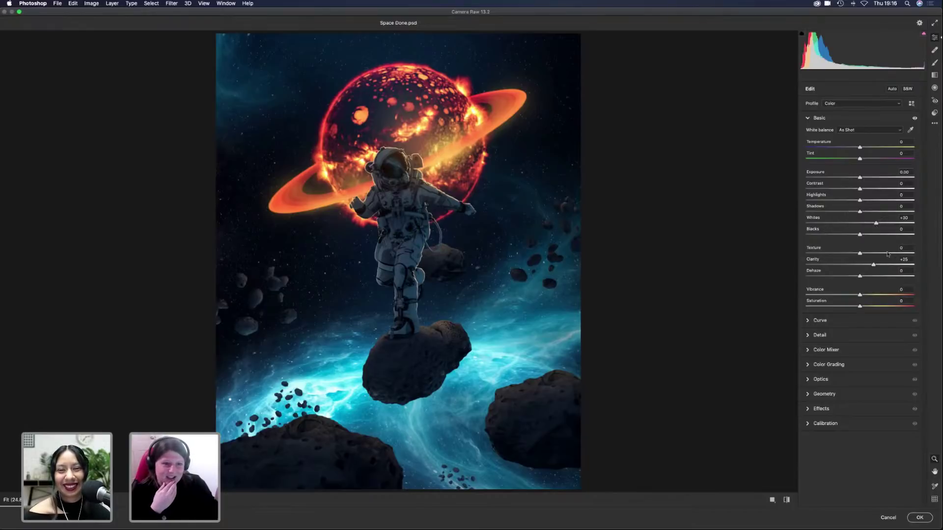
{"action": "left_click_drag", "start_coordinate": [860, 235], "coordinate": [777, 241]}
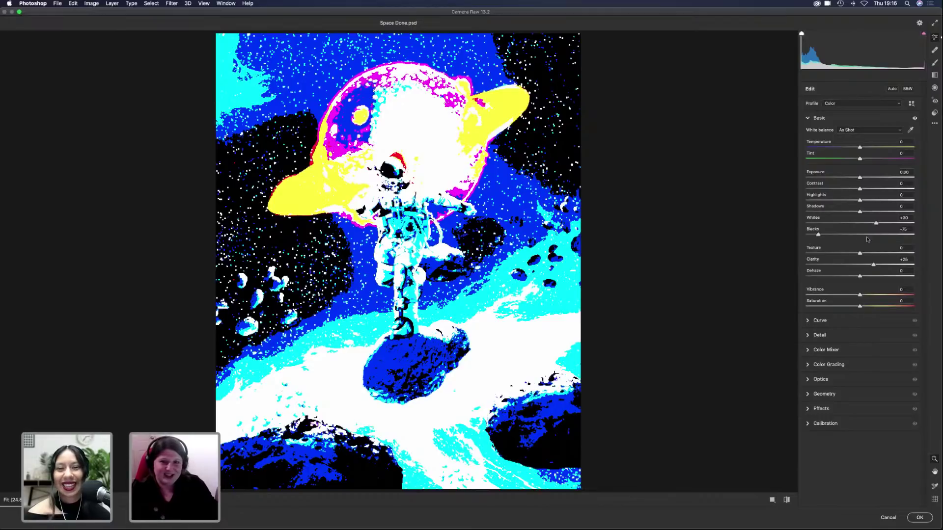
{"action": "left_click", "coordinate": [862, 234]}
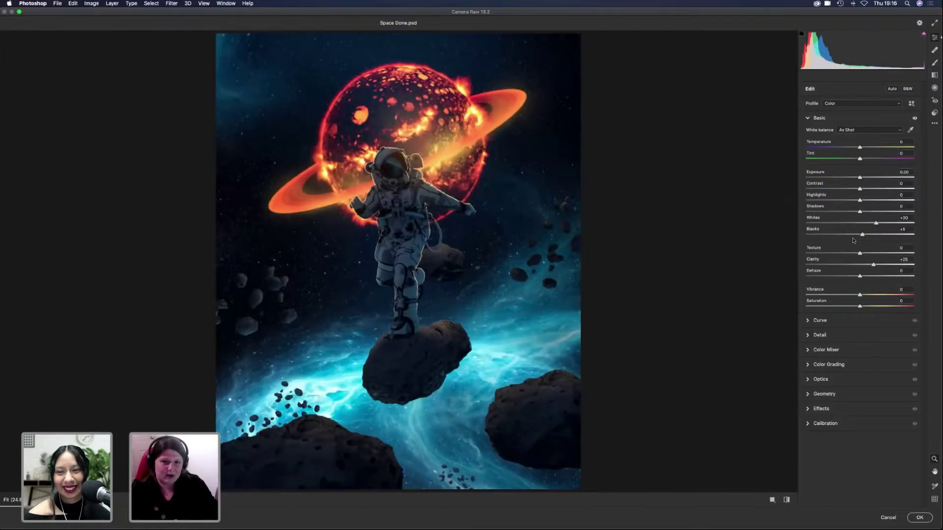
Step: Set the Basic Blacks to -6
{"action": "left_click", "coordinate": [856, 240]}
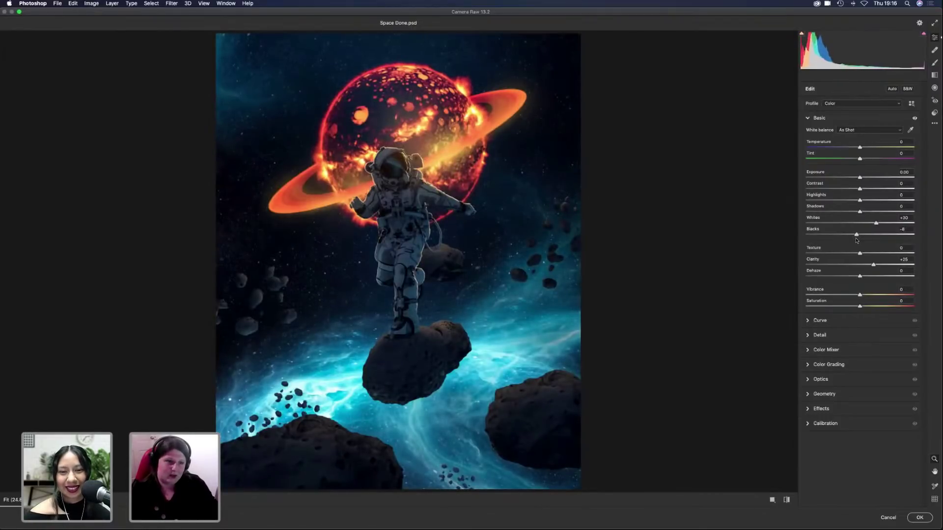
{"action": "left_click", "coordinate": [807, 118]}
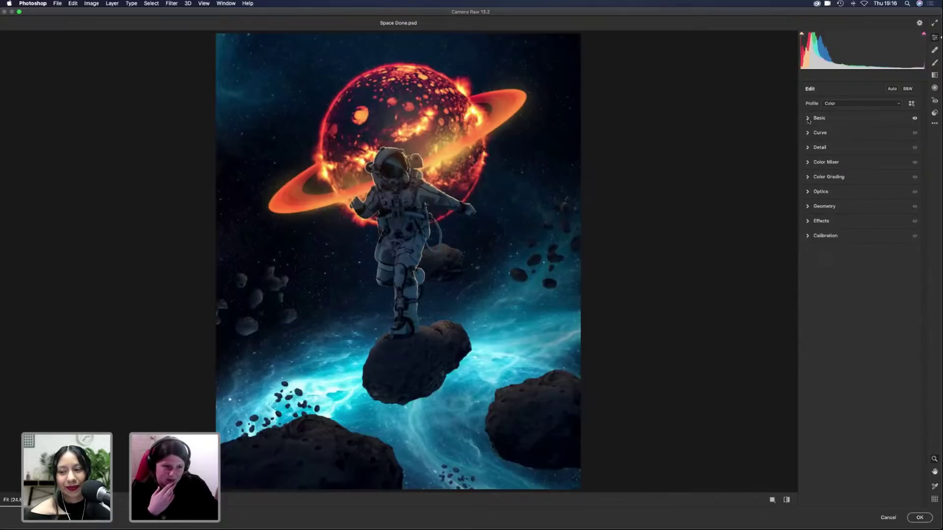
{"action": "left_click", "coordinate": [807, 178]}
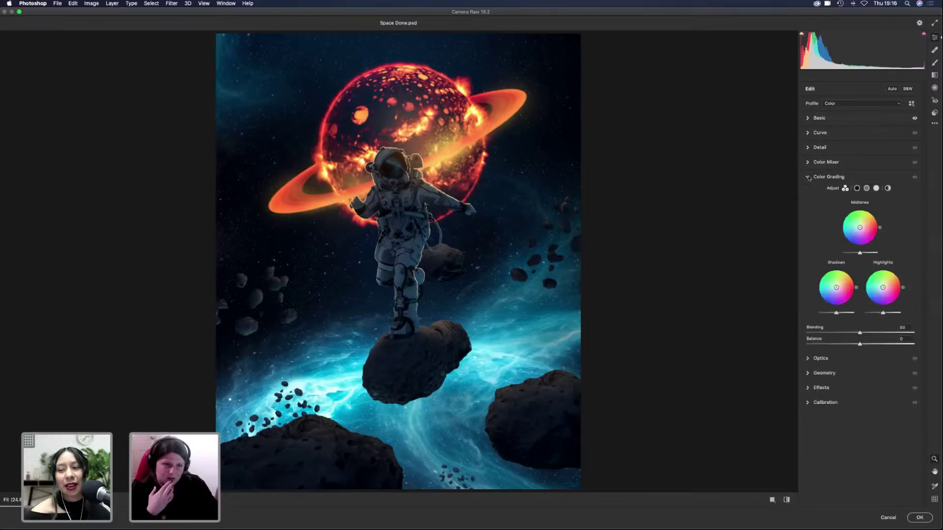
{"action": "left_click", "coordinate": [807, 177]}
{"action": "left_click", "coordinate": [808, 162]}
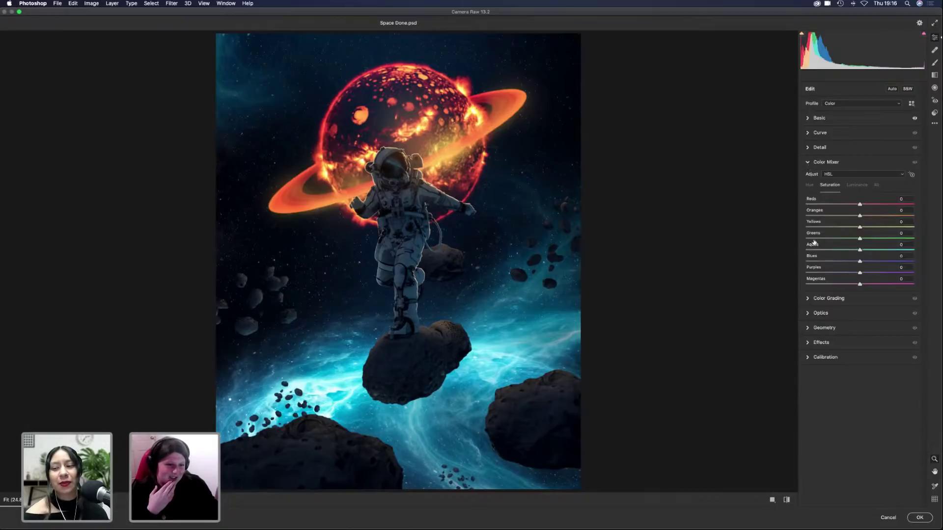
{"action": "left_click", "coordinate": [810, 298]}
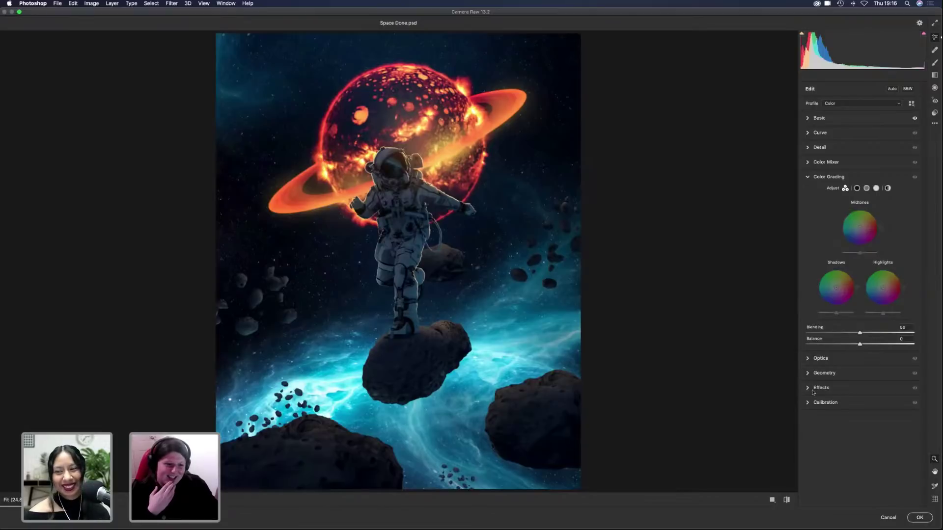
Step: Try a Color Mixer hue shift of +60 on the Blues and reset it to 0
{"action": "left_click", "coordinate": [807, 163]}
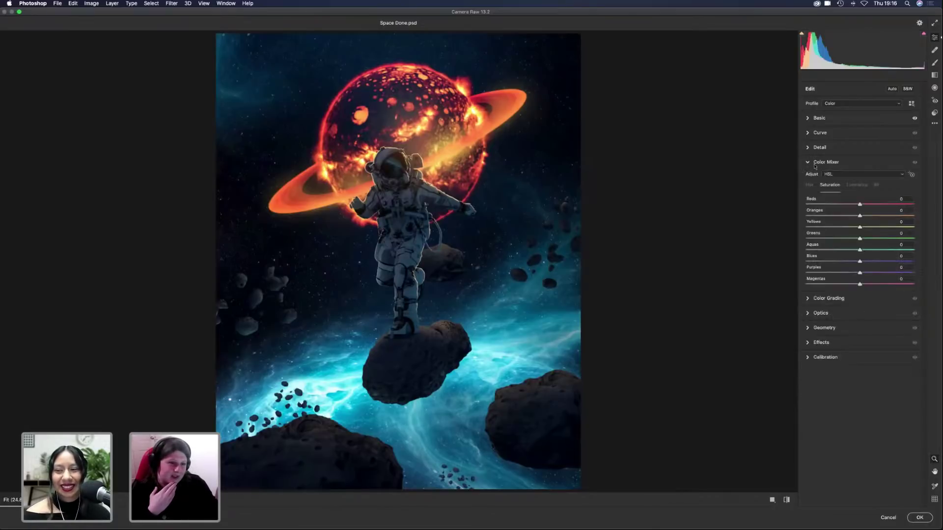
{"action": "left_click", "coordinate": [809, 185]}
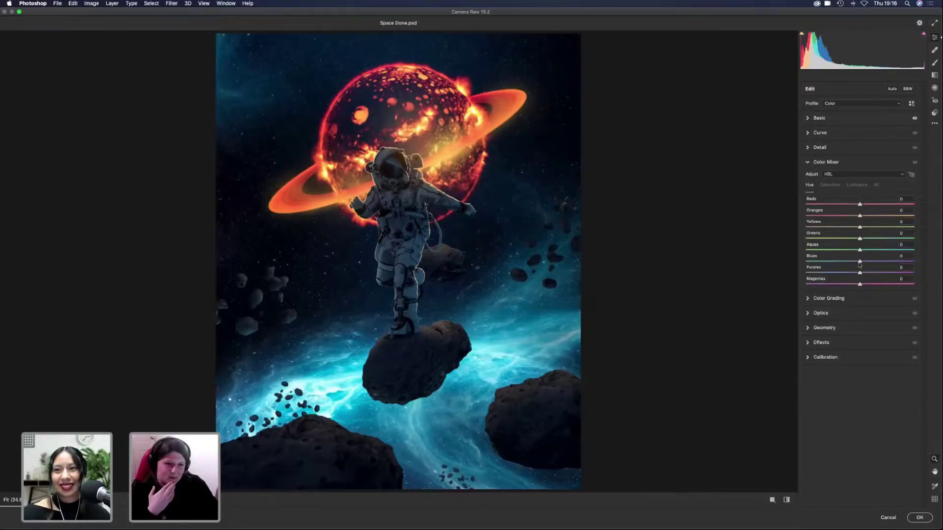
{"action": "left_click_drag", "start_coordinate": [860, 261], "coordinate": [891, 262]}
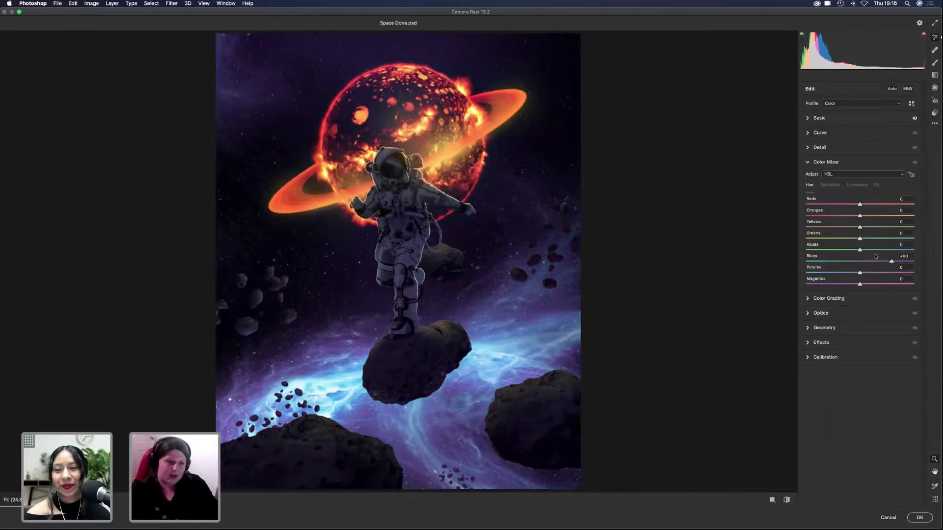
{"action": "double_click", "coordinate": [875, 260]}
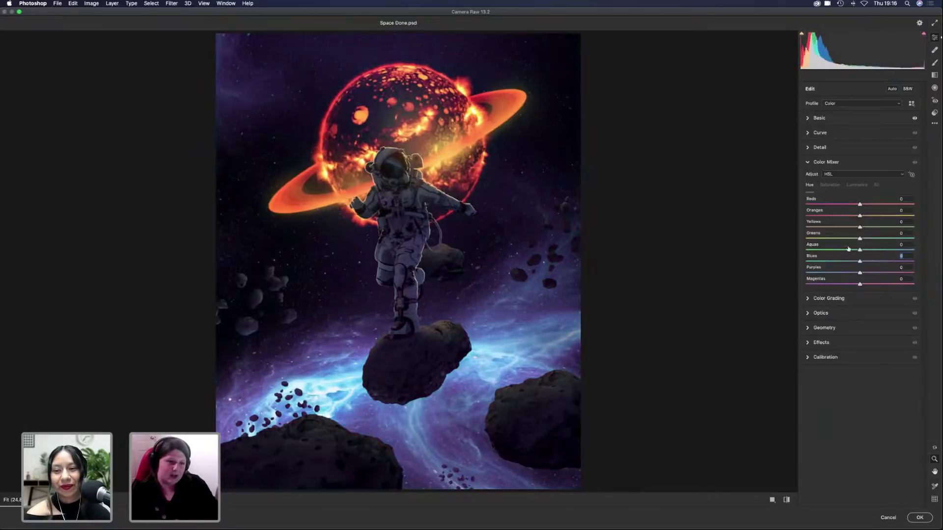
{"action": "left_click", "coordinate": [808, 162]}
Step: Try a light blue tint on the Color Grading midtones, with saturation at about 11
{"action": "left_click", "coordinate": [807, 177]}
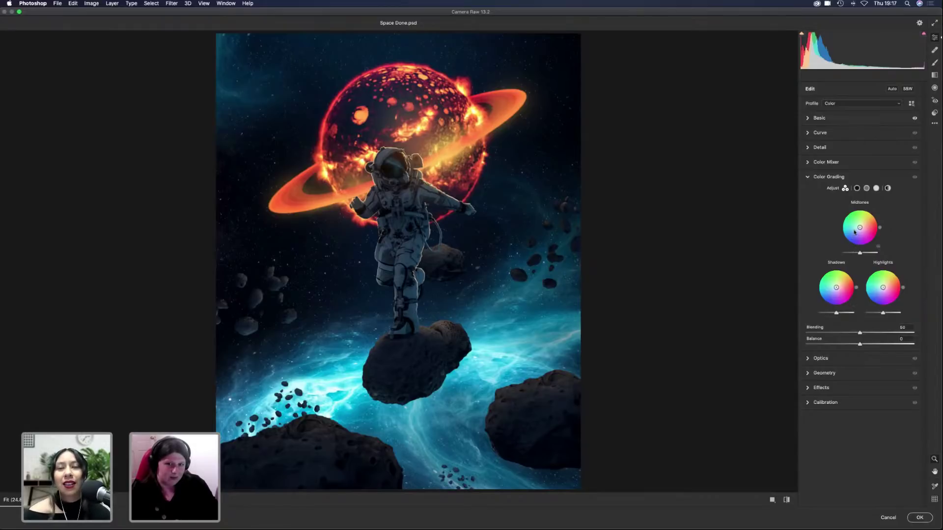
{"action": "left_click_drag", "start_coordinate": [860, 228], "coordinate": [858, 228]}
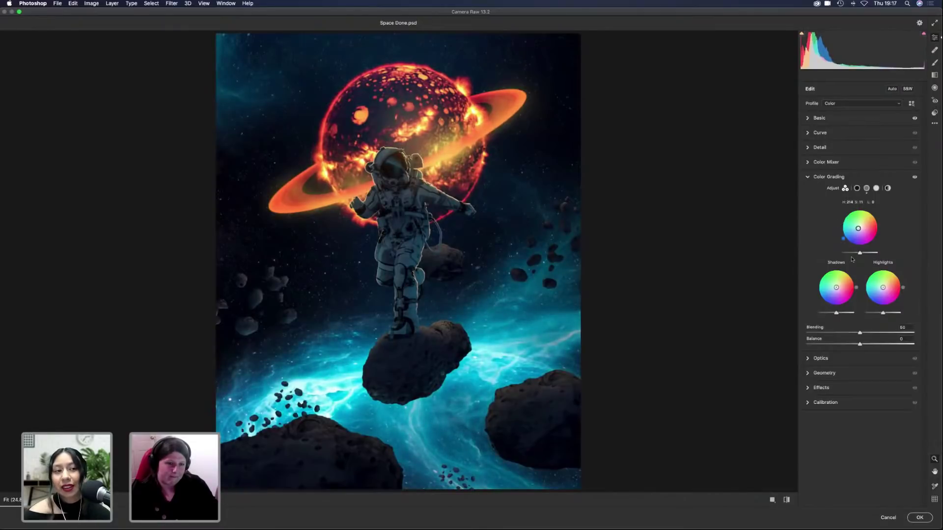
Step: Set the Color Mixer hue of the Blues to +35 and of the Purples to -1
{"action": "left_click", "coordinate": [808, 163]}
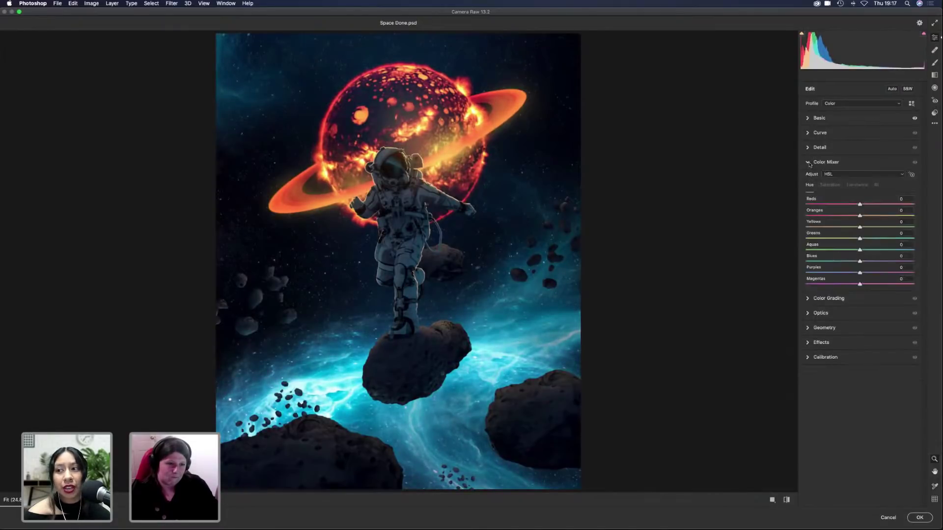
{"action": "left_click", "coordinate": [831, 185]}
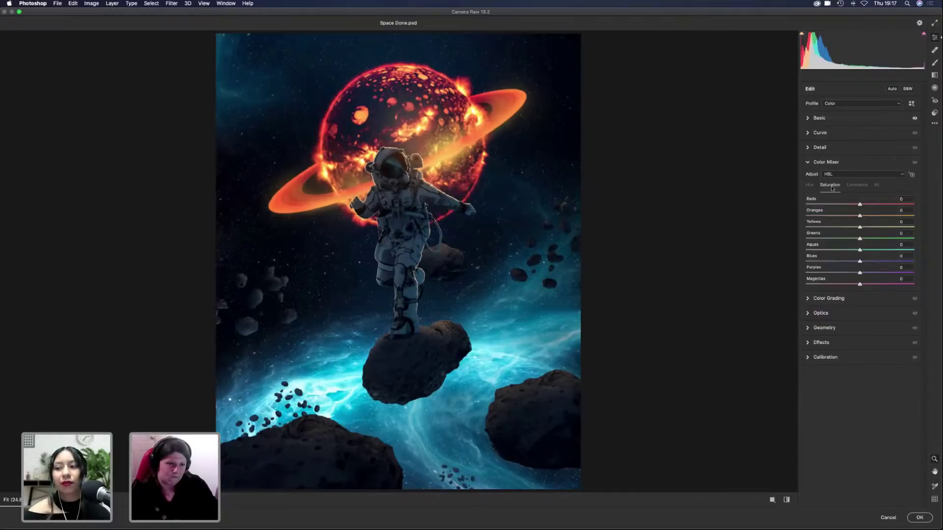
{"action": "left_click", "coordinate": [809, 185]}
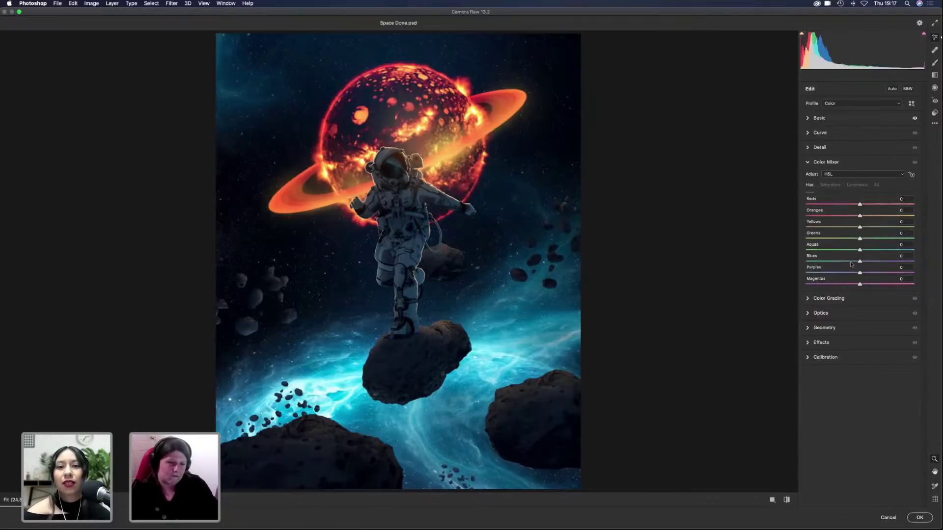
{"action": "left_click_drag", "start_coordinate": [860, 263], "coordinate": [880, 264]}
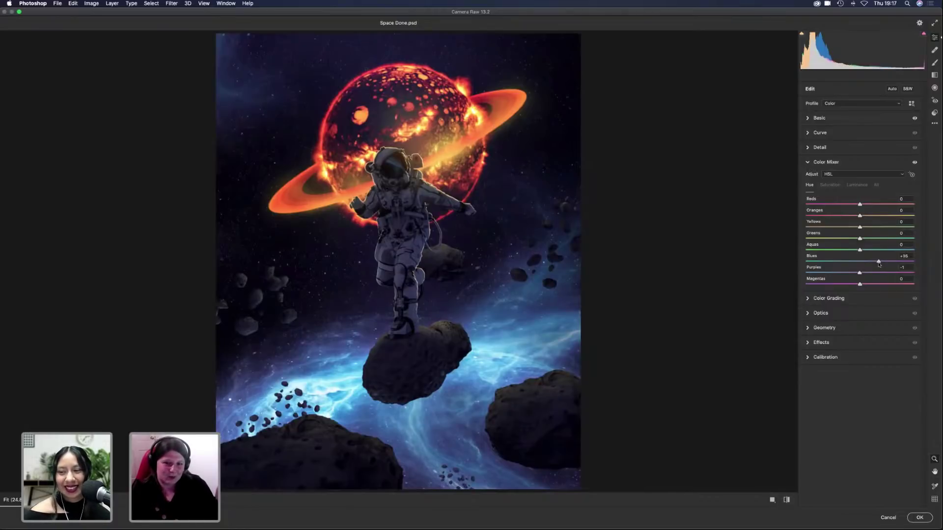
Step: Add a shadow point near input 64 and a highlight point to the tone curve
{"action": "left_click", "coordinate": [808, 132]}
{"action": "left_click_drag", "start_coordinate": [819, 234], "coordinate": [840, 215]}
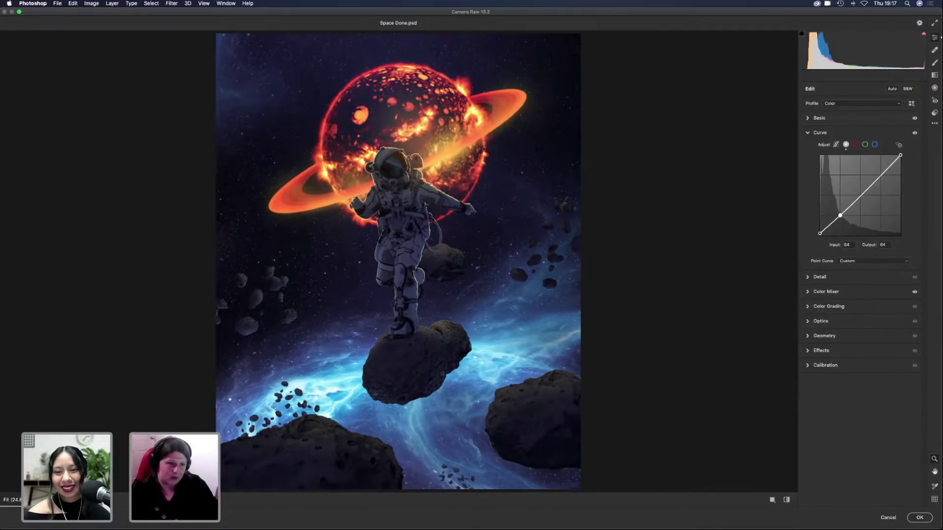
{"action": "left_click", "coordinate": [880, 176]}
Step: Set the Basic Highlights to +9
{"action": "left_click", "coordinate": [811, 118]}
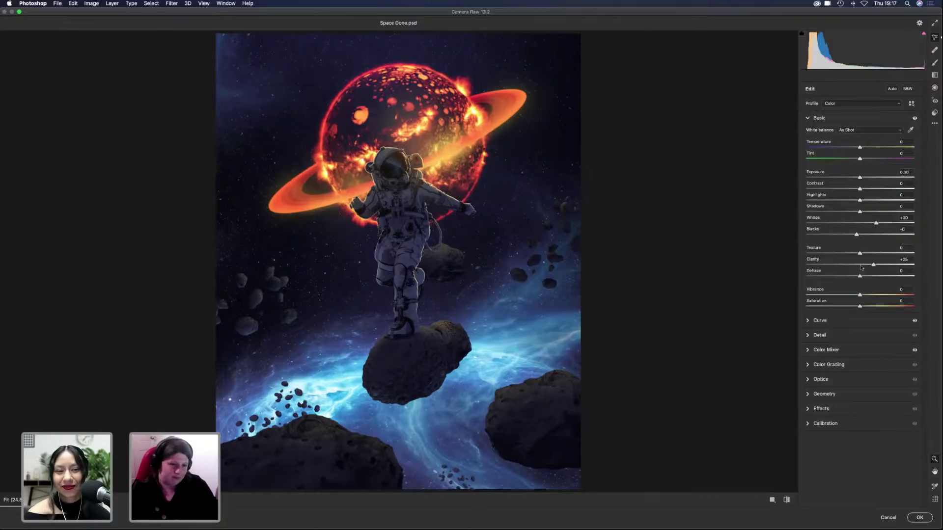
{"action": "left_click_drag", "start_coordinate": [875, 224], "coordinate": [864, 205]}
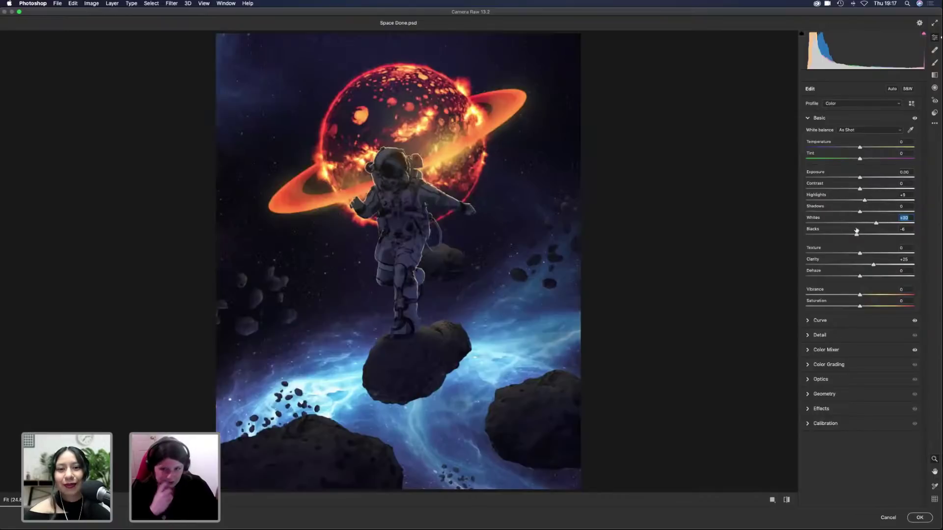
Step: Look through the Color, Creative, Curve, Grain and Sharpening presets, previewing their effect on the composite without applying any
{"action": "left_click", "coordinate": [934, 115]}
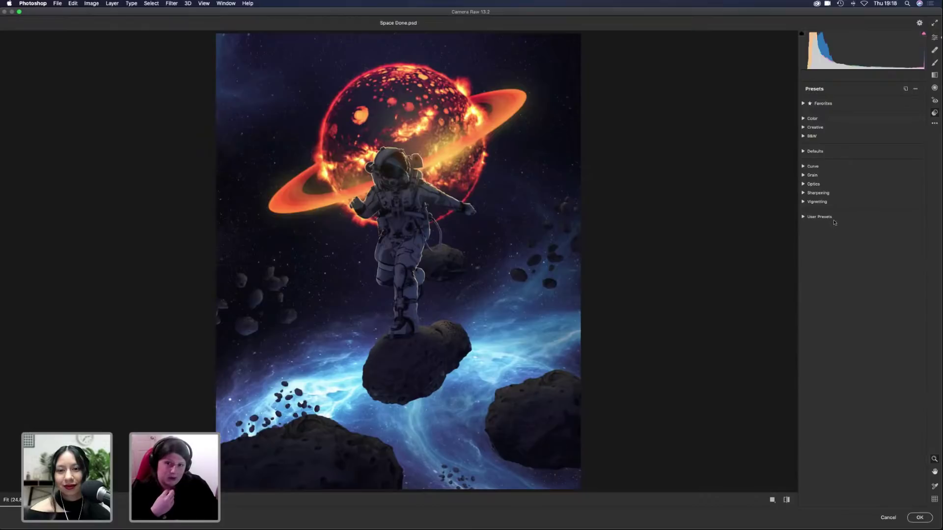
{"action": "left_click", "coordinate": [804, 119]}
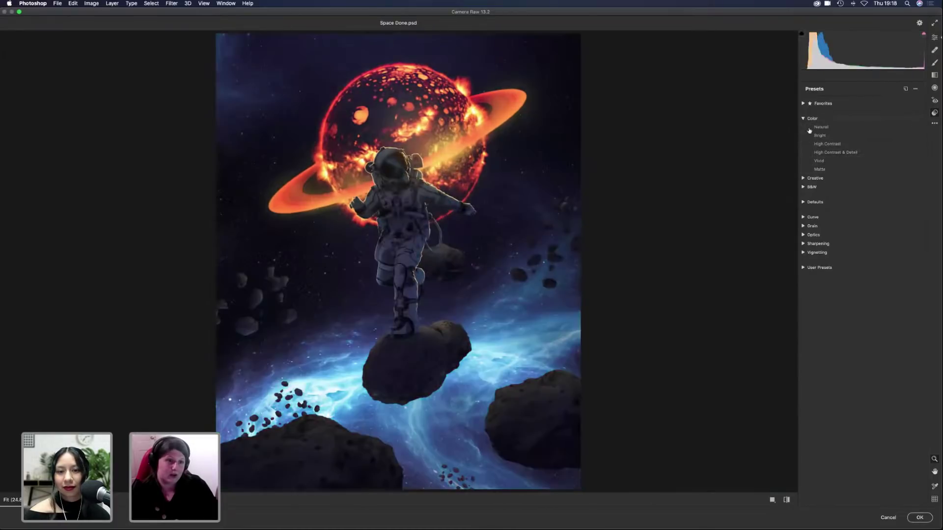
{"action": "left_click", "coordinate": [803, 118]}
{"action": "left_click", "coordinate": [803, 127]}
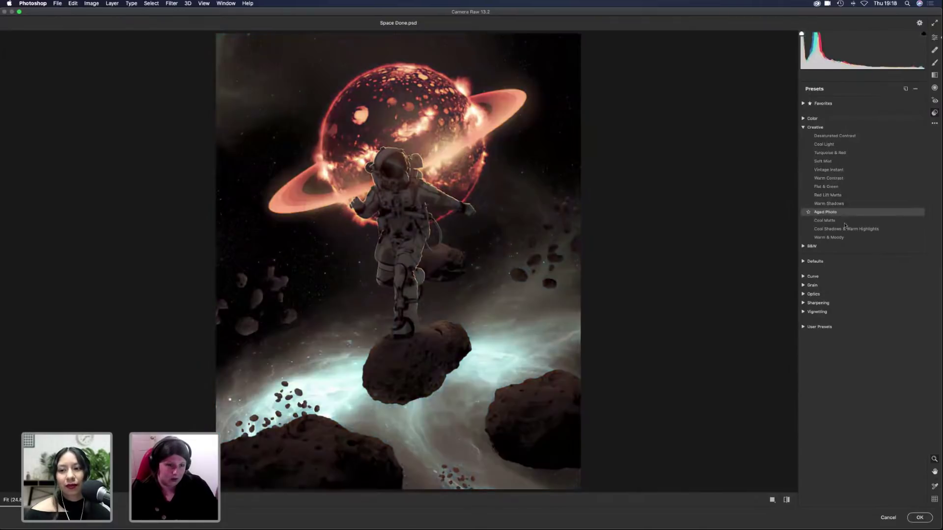
{"action": "left_click", "coordinate": [803, 127]}
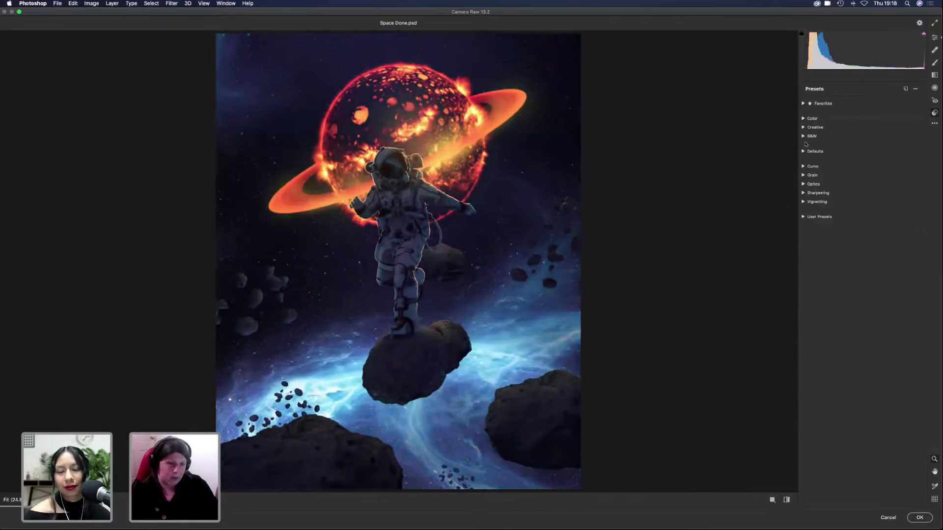
{"action": "left_click", "coordinate": [804, 166]}
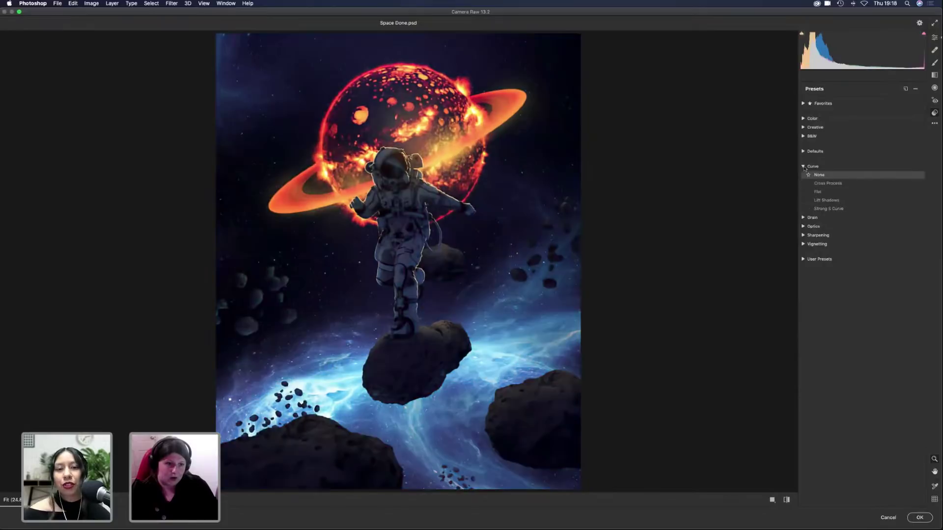
{"action": "left_click", "coordinate": [803, 166]}
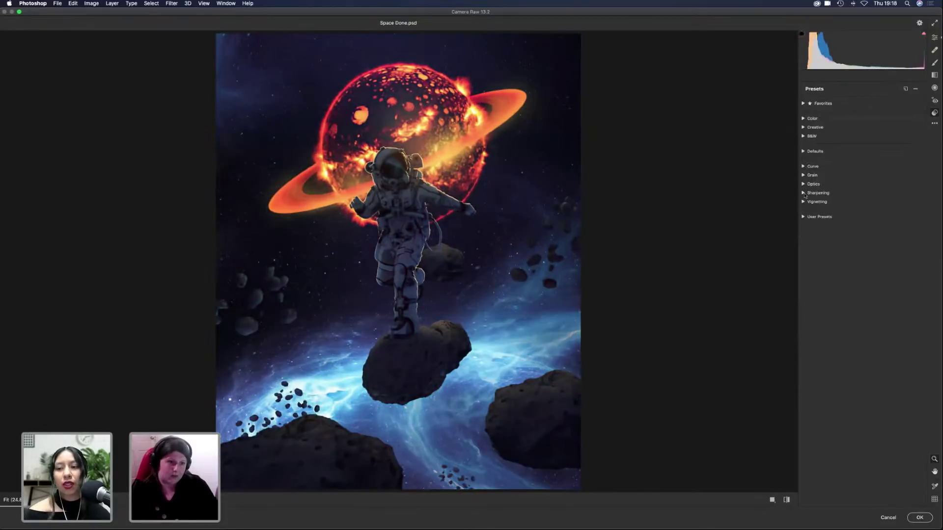
{"action": "left_click", "coordinate": [803, 175]}
{"action": "left_click", "coordinate": [803, 177]}
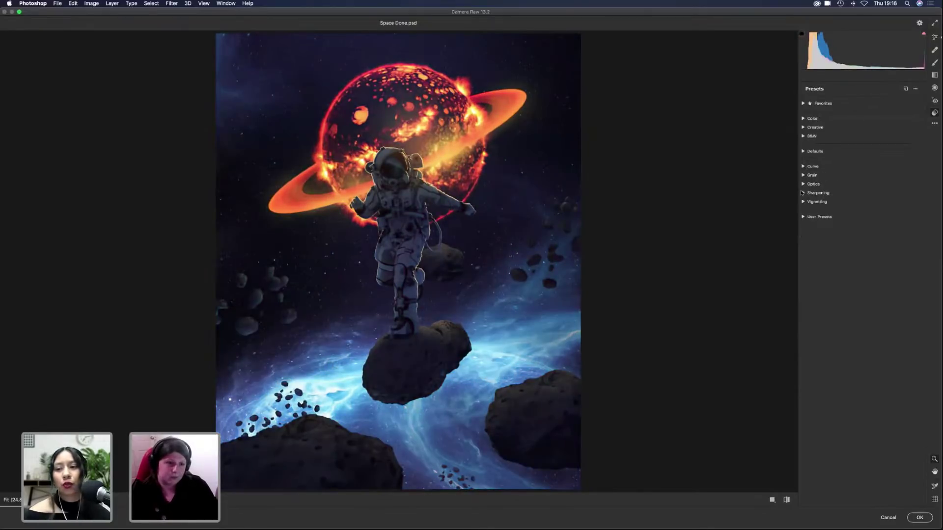
{"action": "left_click", "coordinate": [802, 193]}
{"action": "left_click", "coordinate": [804, 193]}
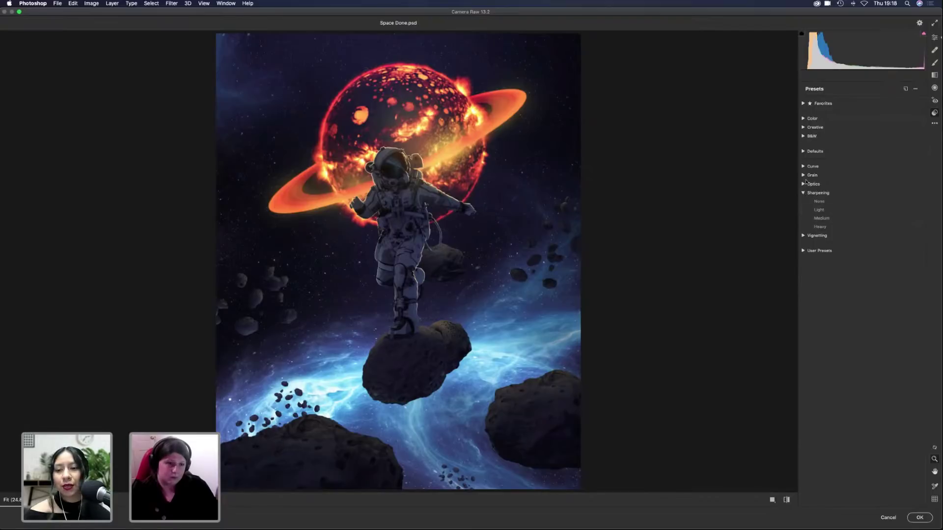
{"action": "left_click", "coordinate": [934, 38]}
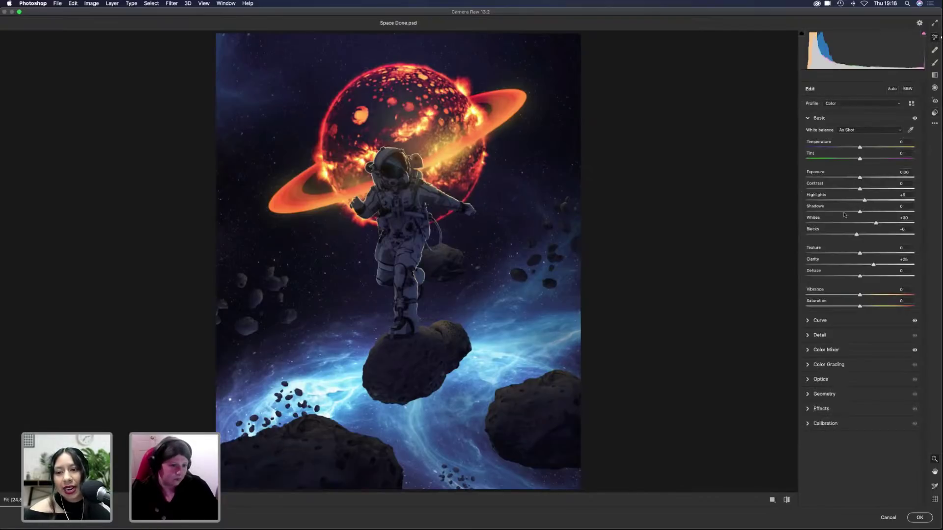
Step: Try a blue tint on the Color Grading highlights, with saturation at about 15
{"action": "left_click", "coordinate": [807, 350]}
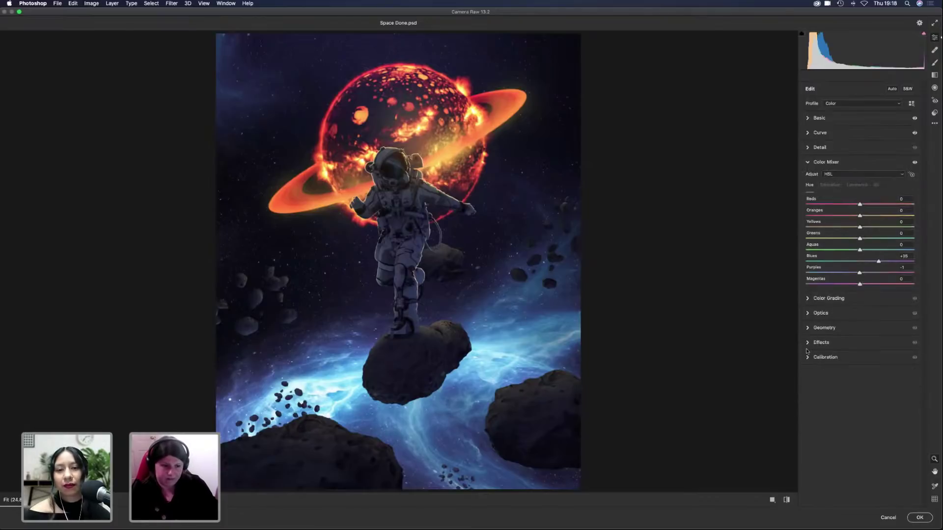
{"action": "left_click", "coordinate": [808, 299]}
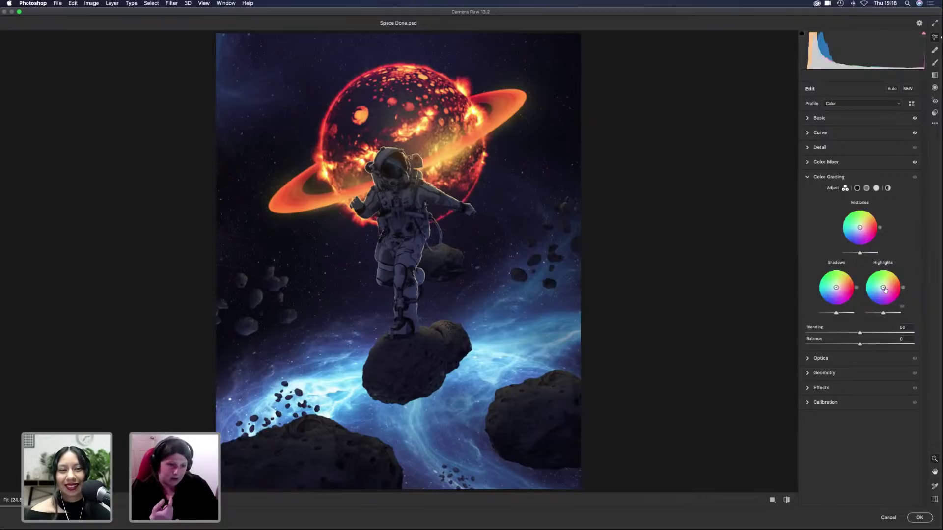
{"action": "mouse_move", "coordinate": [882, 287]}
{"action": "left_mouse_down"}
{"action": "mouse_move", "coordinate": [872, 298]}
{"action": "mouse_move", "coordinate": [867, 289]}
{"action": "mouse_move", "coordinate": [890, 291]}
{"action": "mouse_move", "coordinate": [880, 289]}
{"action": "left_mouse_up"}
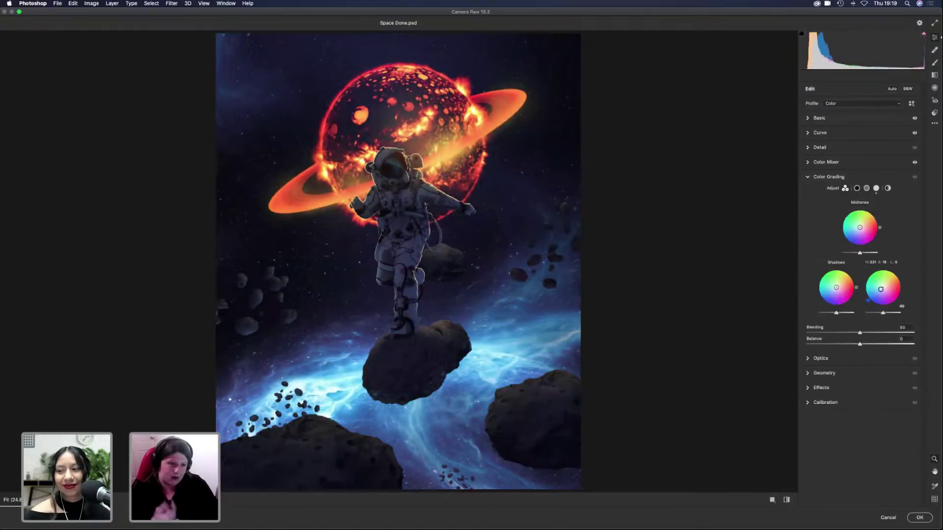
Step: Set the Color Mixer hue of the Blues to +45
{"action": "left_click", "coordinate": [811, 163]}
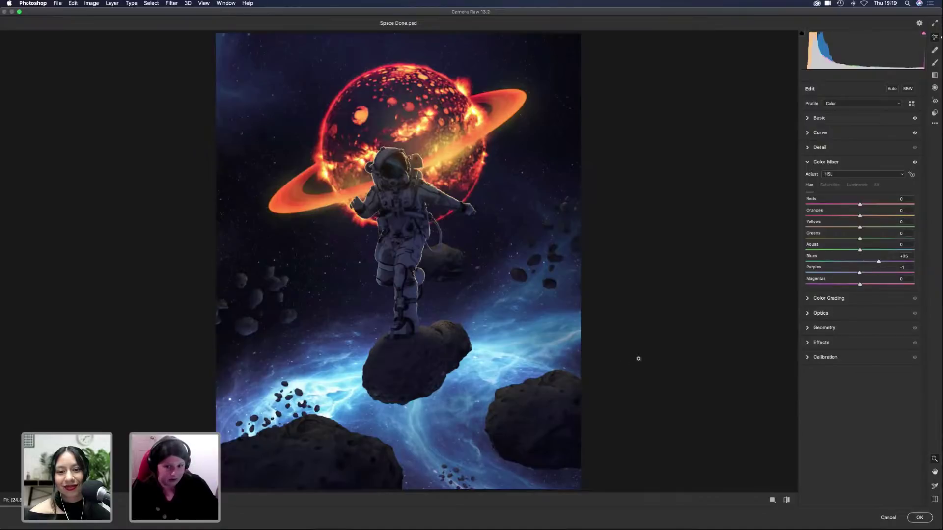
{"action": "left_click_drag", "start_coordinate": [878, 261], "coordinate": [885, 263]}
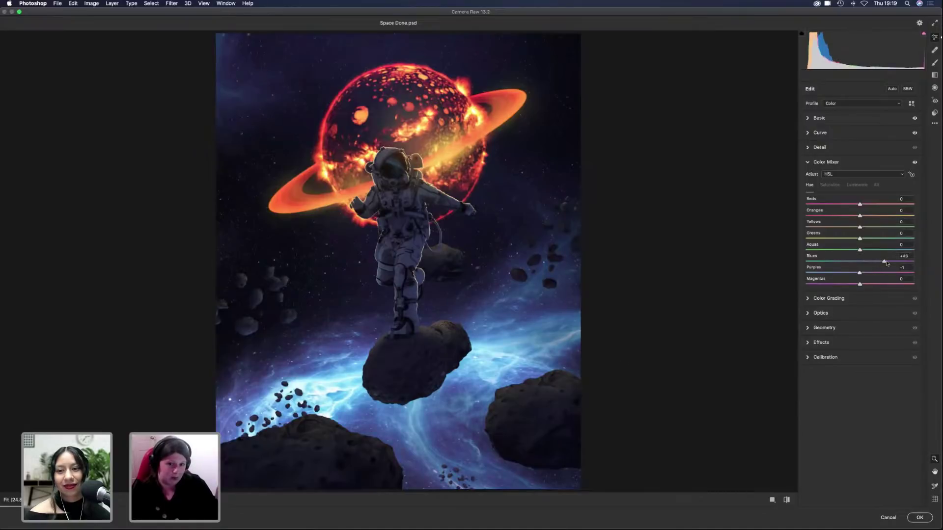
{"action": "left_click", "coordinate": [807, 162]}
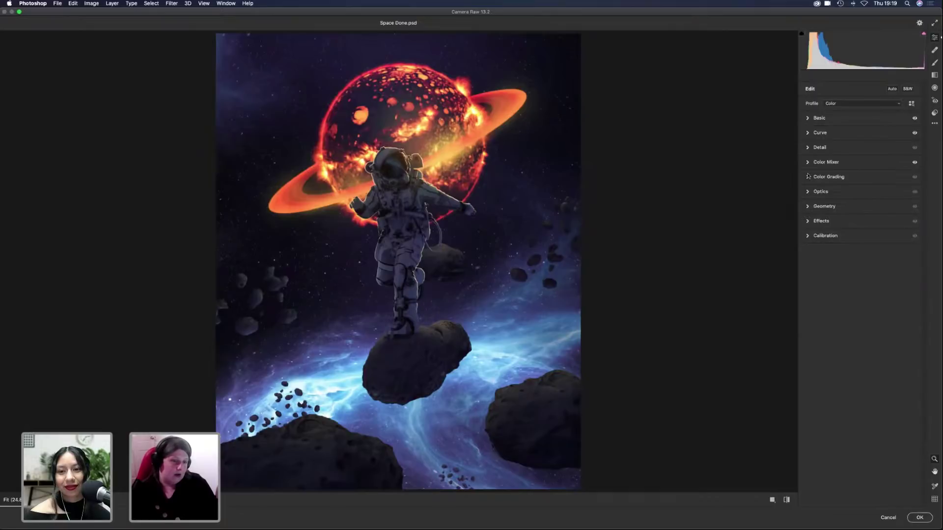
Step: Tint the Color Grading shadows blue, with saturation at about 21
{"action": "left_click", "coordinate": [807, 177]}
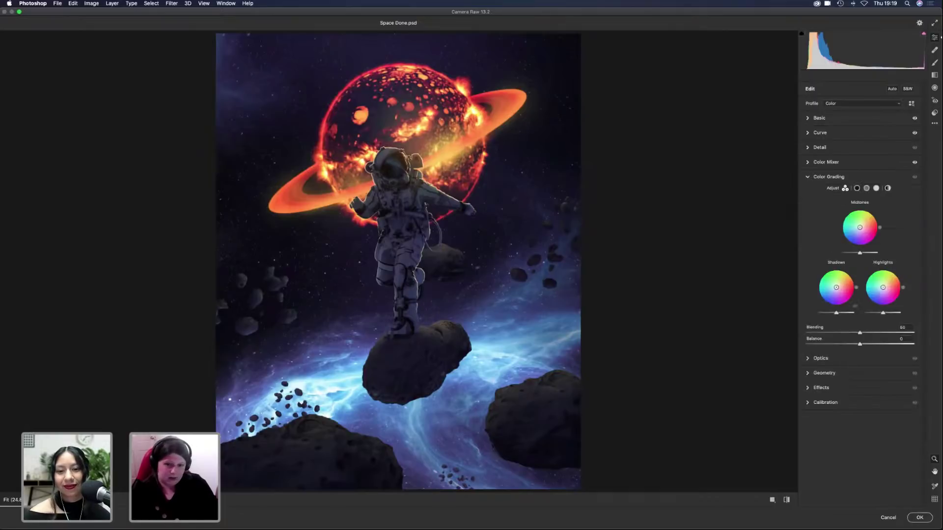
{"action": "left_click_drag", "start_coordinate": [836, 288], "coordinate": [834, 290]}
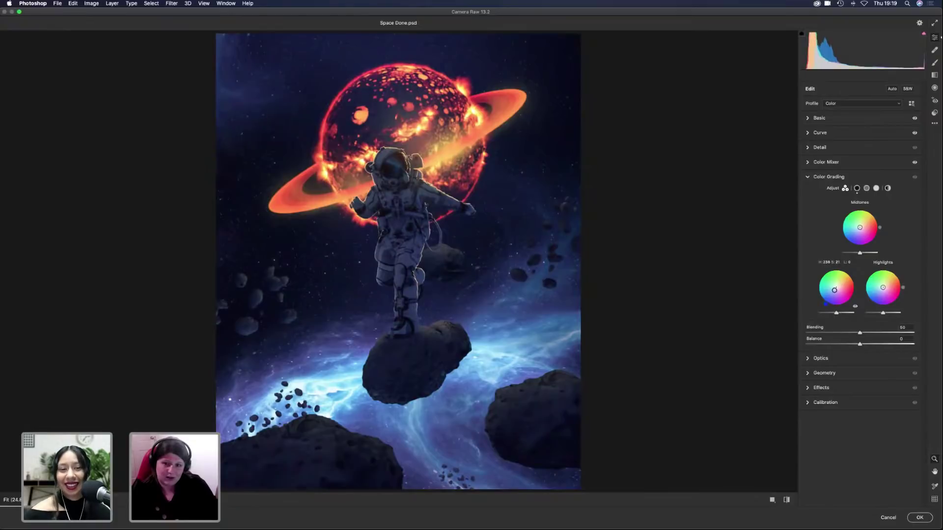
Step: In the Camera Raw effects, set Vignetting to -15 and Grain to 15
{"action": "left_click", "coordinate": [808, 178]}
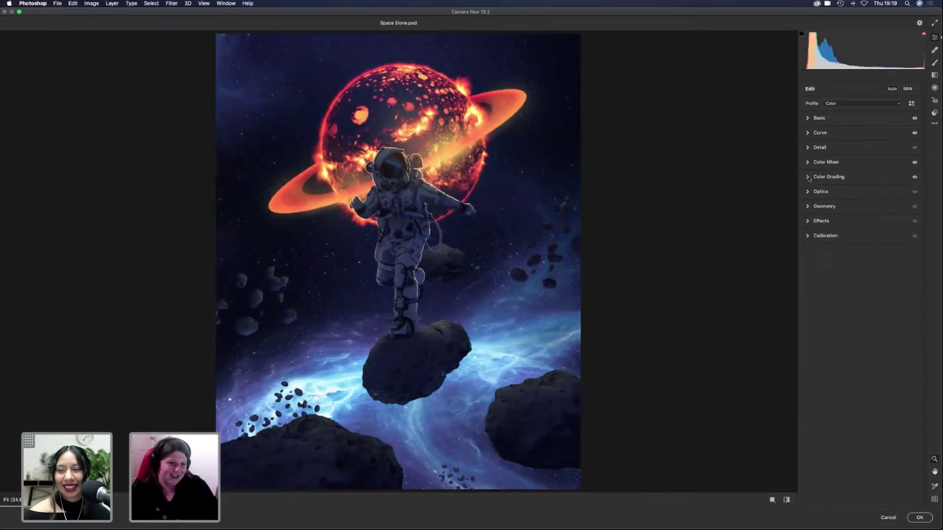
{"action": "left_click", "coordinate": [812, 222]}
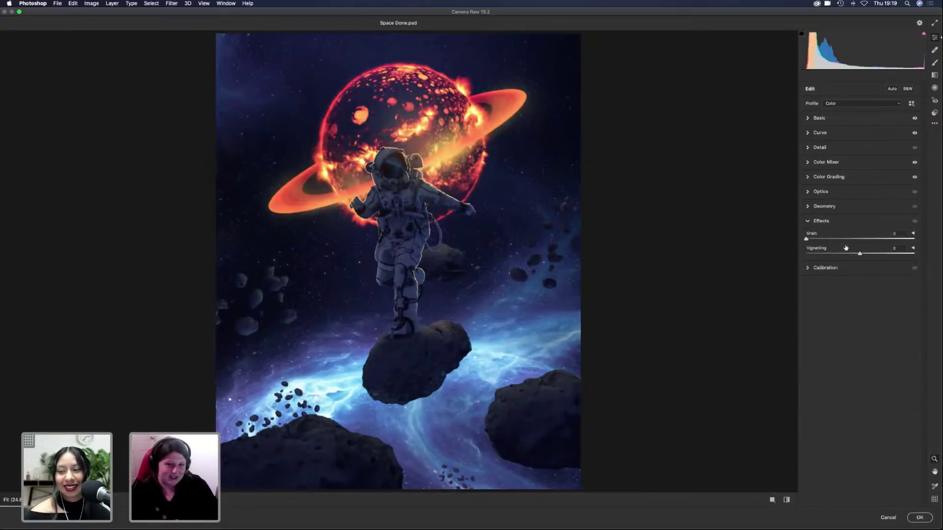
{"action": "left_click_drag", "start_coordinate": [859, 254], "coordinate": [854, 255]}
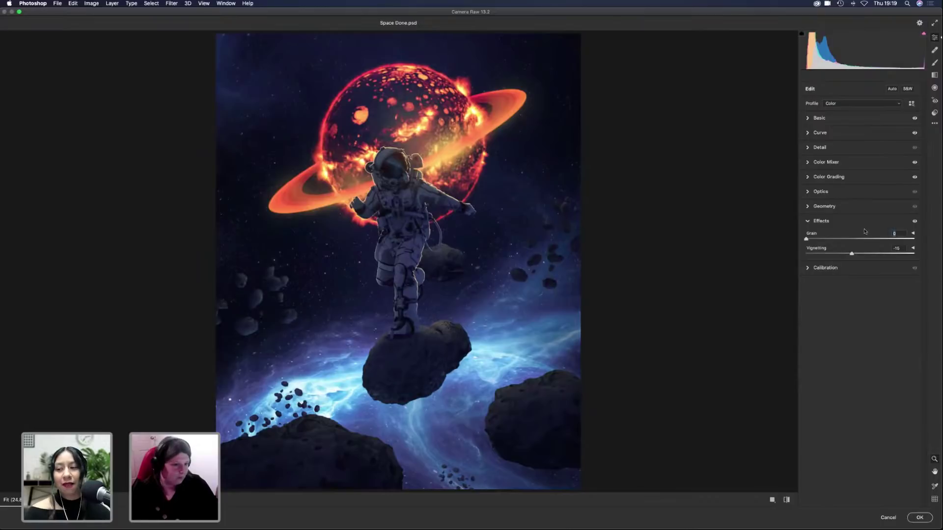
{"action": "left_click", "coordinate": [808, 222]}
Step: Review the Curve, Detail, Color Mixer and Effects settings of the Camera Raw grade, including the parametric and point curves
{"action": "left_click", "coordinate": [808, 134]}
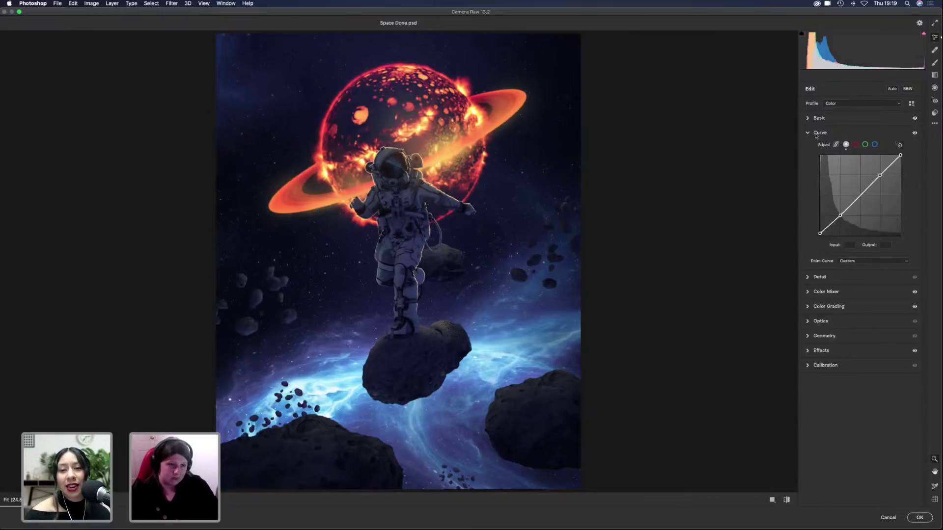
{"action": "left_click", "coordinate": [835, 144]}
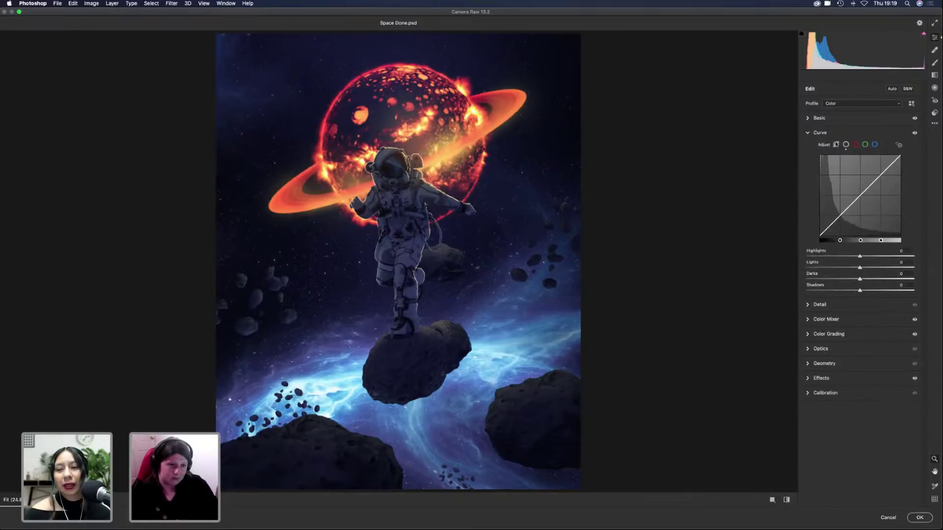
{"action": "left_click", "coordinate": [846, 145]}
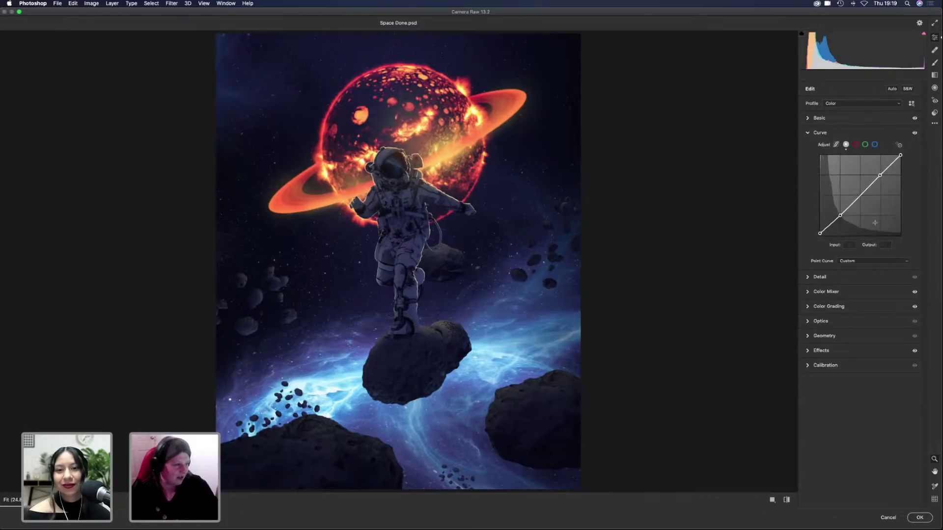
{"action": "left_click", "coordinate": [807, 133]}
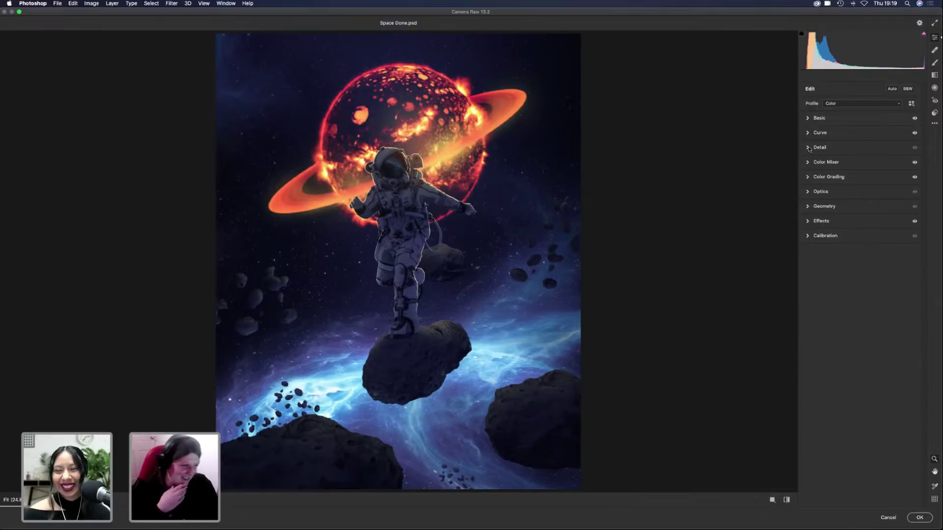
{"action": "left_click", "coordinate": [808, 148]}
{"action": "left_click", "coordinate": [808, 147]}
{"action": "left_click", "coordinate": [808, 162]}
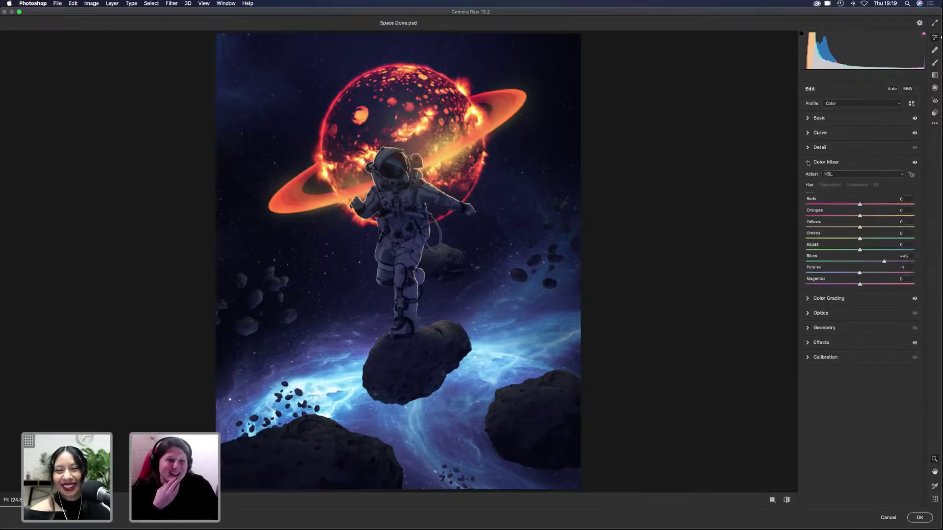
{"action": "left_click", "coordinate": [808, 162]}
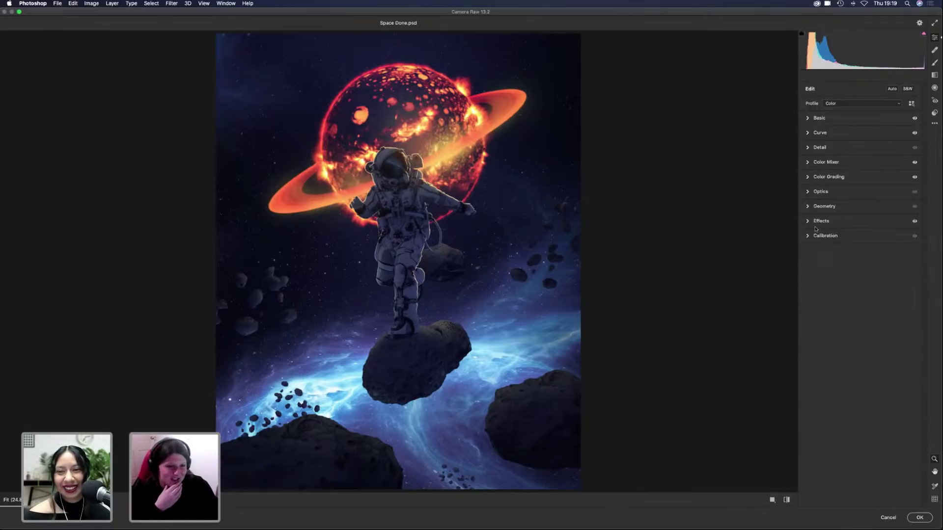
{"action": "left_click", "coordinate": [810, 228]}
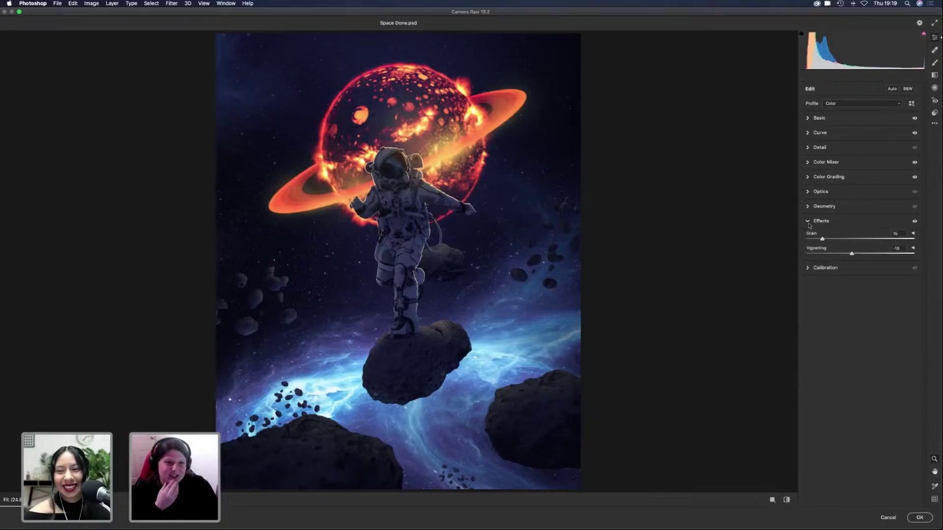
{"action": "left_click", "coordinate": [808, 222]}
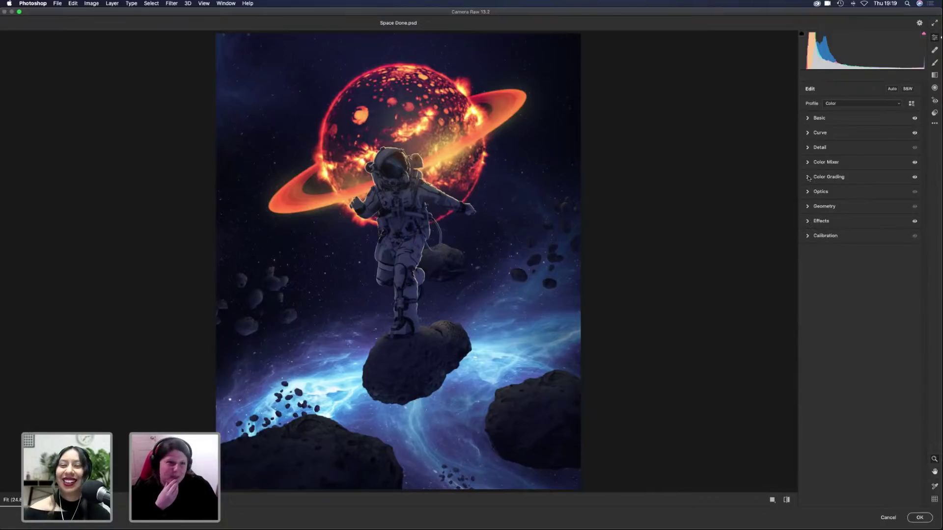
{"action": "left_click", "coordinate": [808, 163]}
{"action": "left_click", "coordinate": [807, 162]}
Step: Set Clarity to +43 and Whites to +25 in the Basic adjustments, and apply the Camera Raw Filter
{"action": "left_click", "coordinate": [808, 118]}
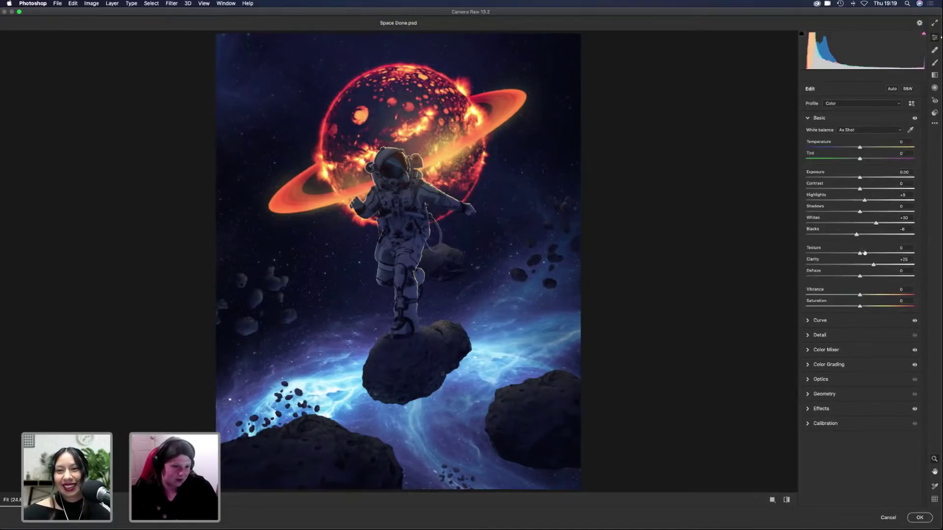
{"action": "left_click_drag", "start_coordinate": [876, 266], "coordinate": [883, 266]}
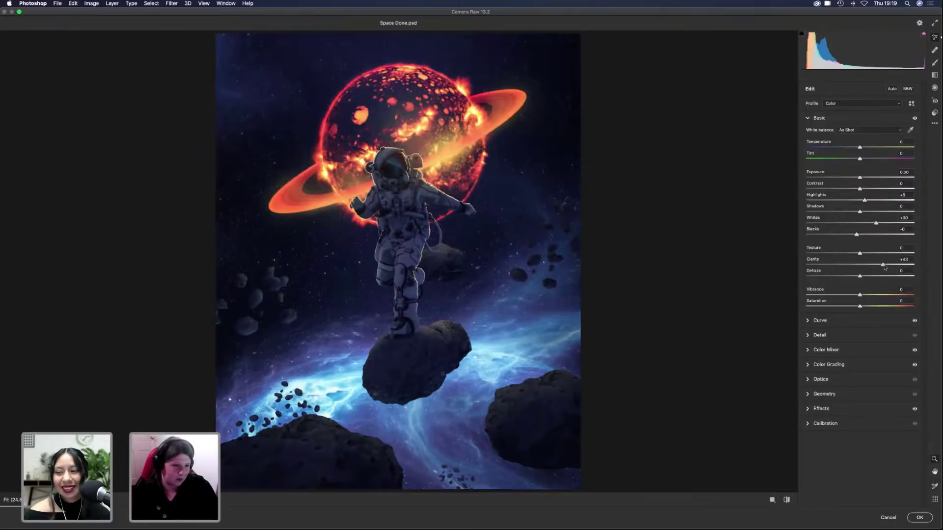
{"action": "left_click_drag", "start_coordinate": [883, 267], "coordinate": [860, 254]}
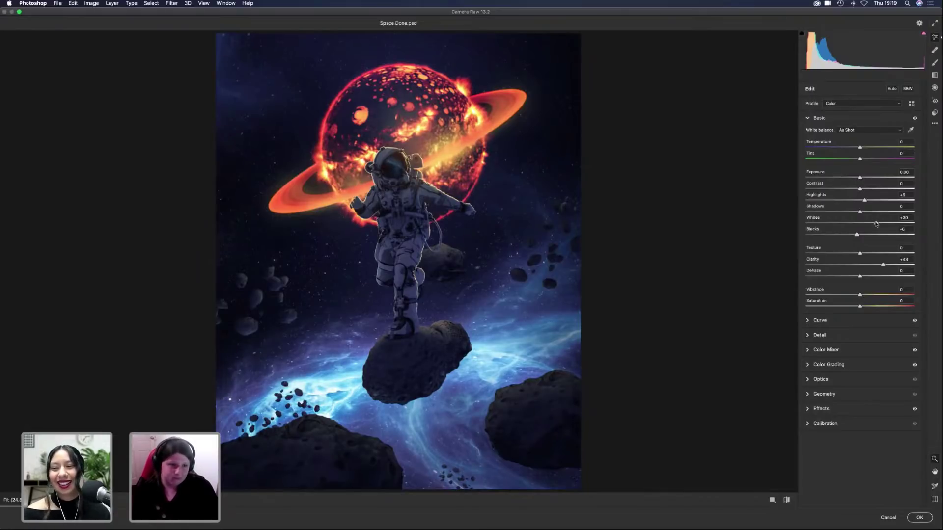
{"action": "left_click_drag", "start_coordinate": [875, 224], "coordinate": [873, 224]}
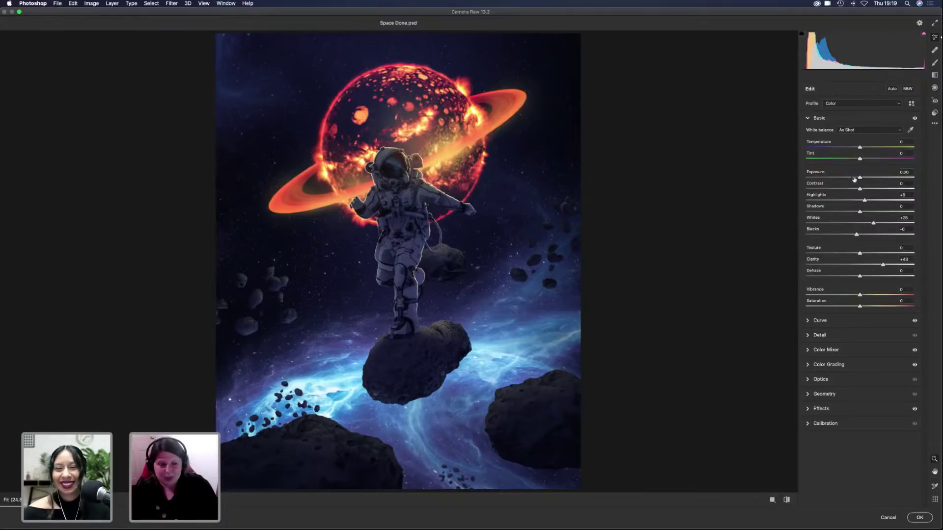
{"action": "left_click", "coordinate": [919, 518]}
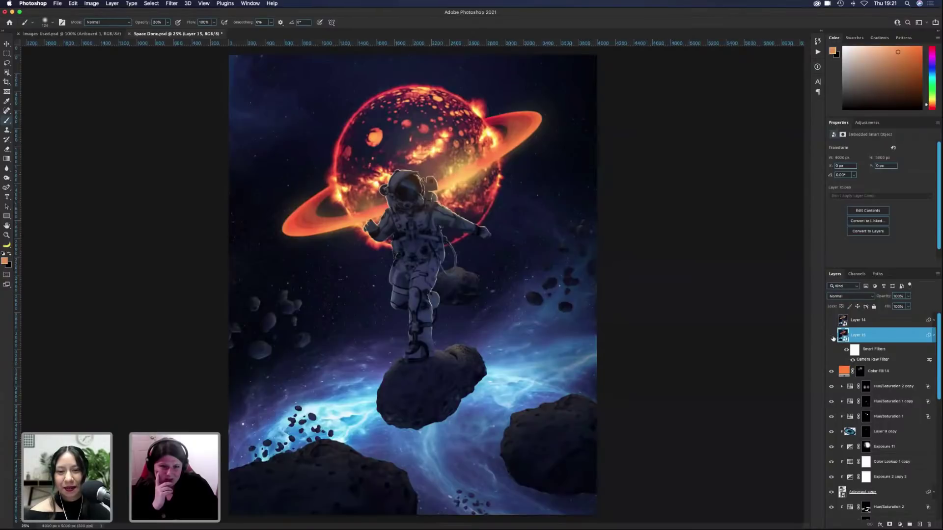
Step: Compare the composite with and without the new graded layer, and against Layer 14, by toggling the visibility of both layers
{"action": "left_click", "coordinate": [832, 336]}
{"action": "left_click", "coordinate": [833, 337]}
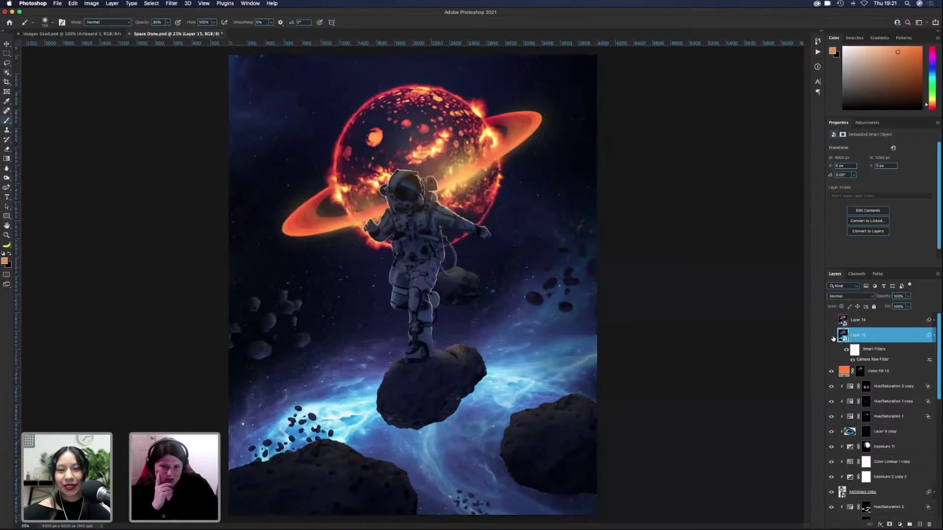
{"action": "left_click", "coordinate": [832, 336]}
{"action": "left_click", "coordinate": [832, 337]}
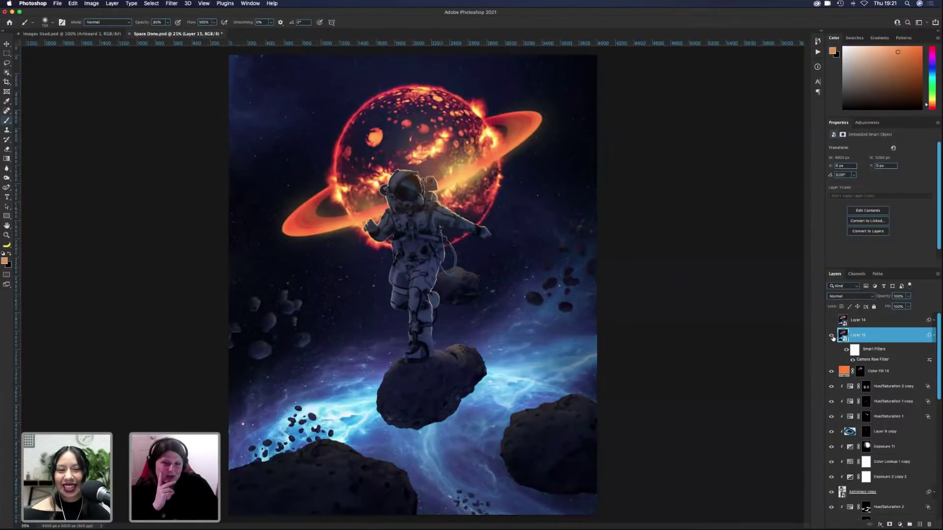
{"action": "left_click", "coordinate": [832, 337]}
{"action": "left_click", "coordinate": [832, 337]}
{"action": "left_click", "coordinate": [832, 337]}
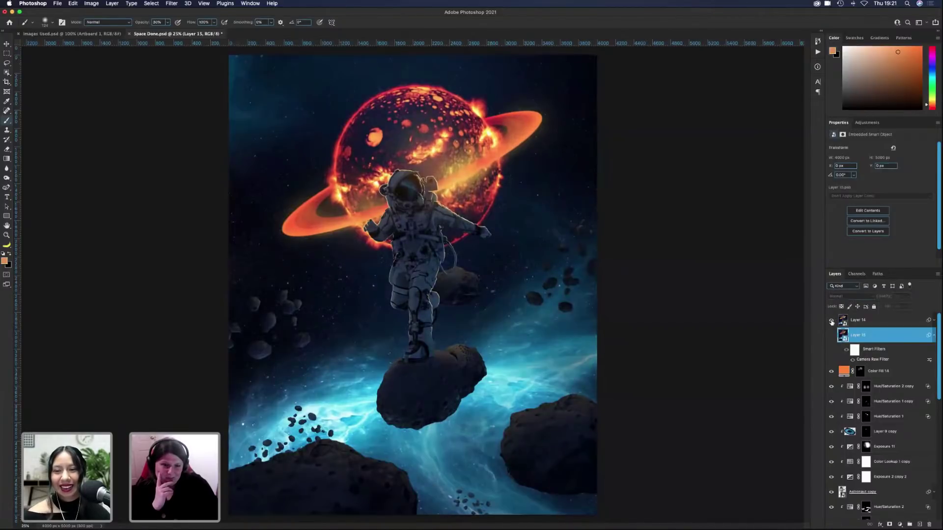
{"action": "left_click", "coordinate": [831, 321]}
{"action": "left_click", "coordinate": [831, 321]}
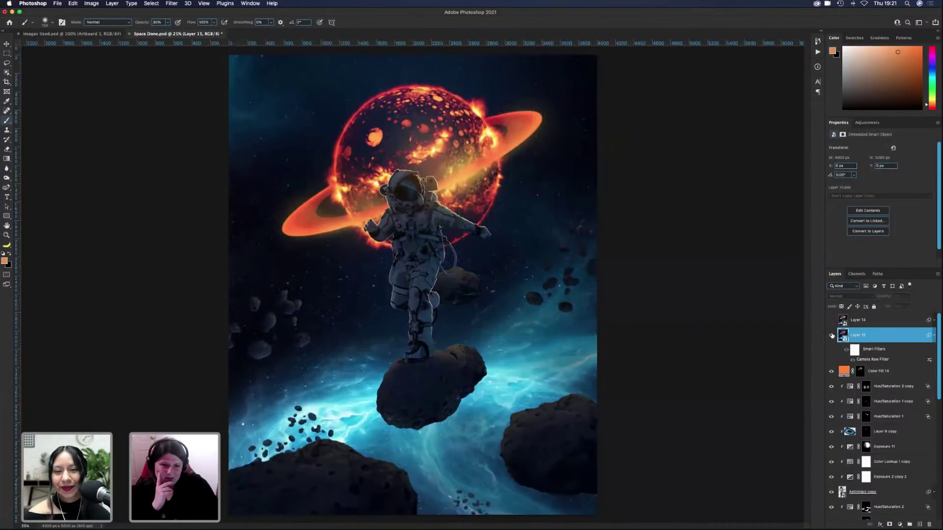
{"action": "left_click", "coordinate": [832, 335]}
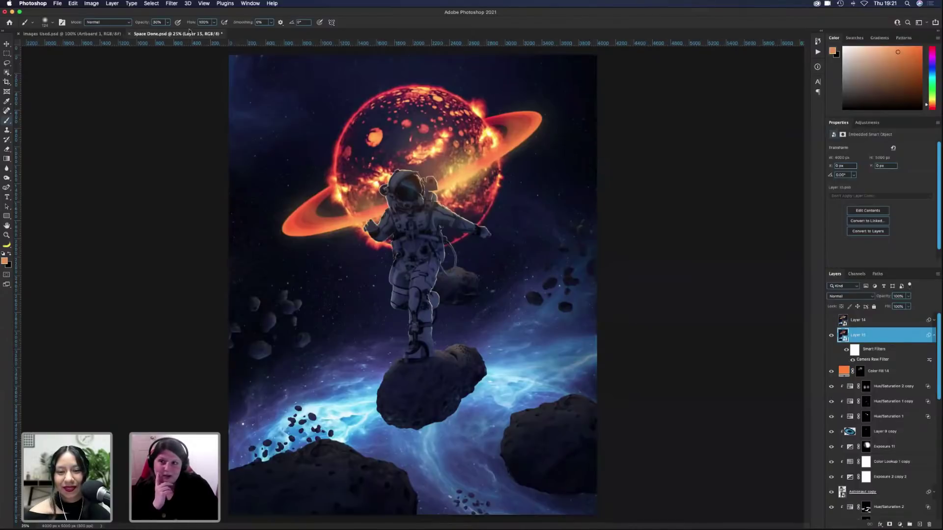
{"action": "left_click", "coordinate": [173, 5]}
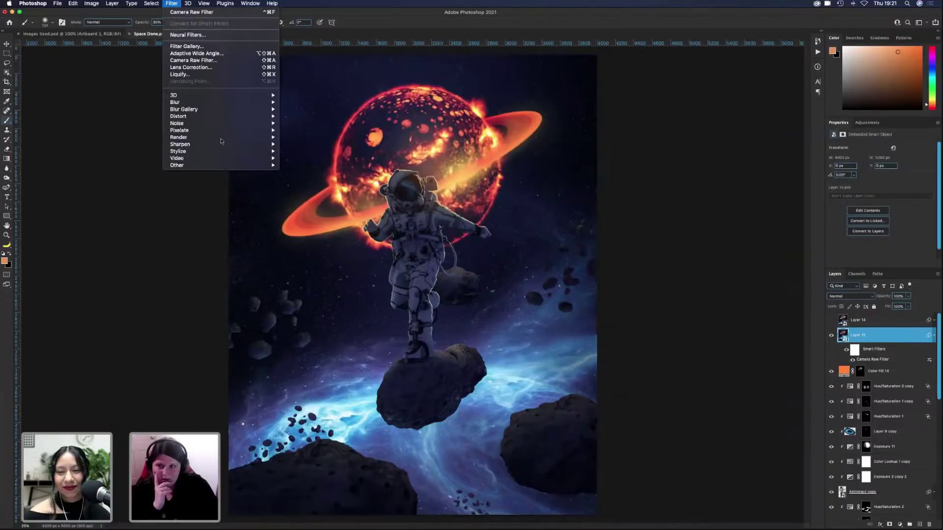
{"action": "mouse_move", "coordinate": [221, 114]}
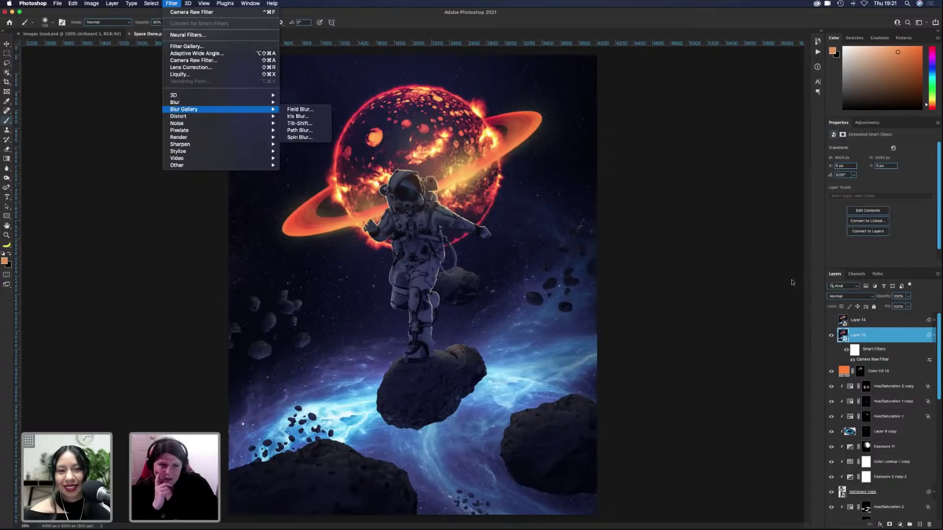
{"action": "left_click", "coordinate": [899, 339]}
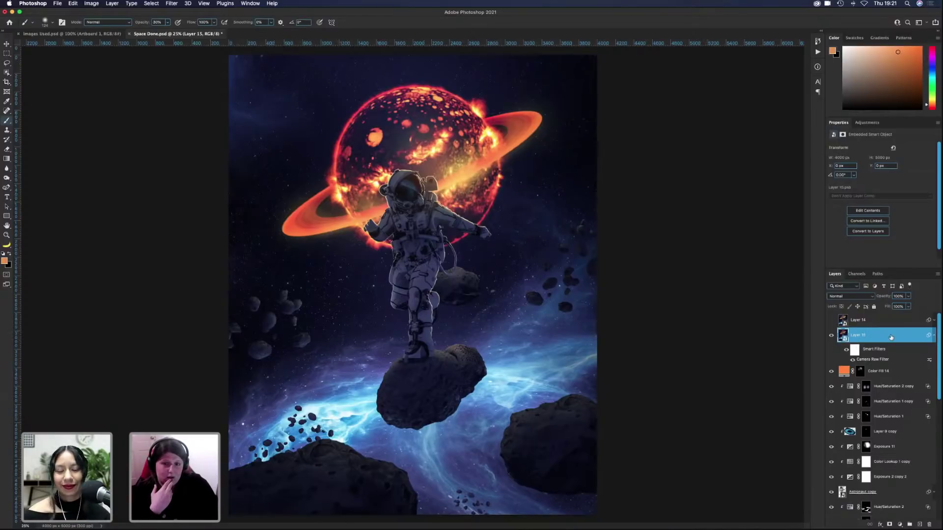
Step: Start an Iris Blur on the graded Smart Object layer, enlarging and centring its ellipse around the planet and astronaut
{"action": "left_click", "coordinate": [169, 4]}
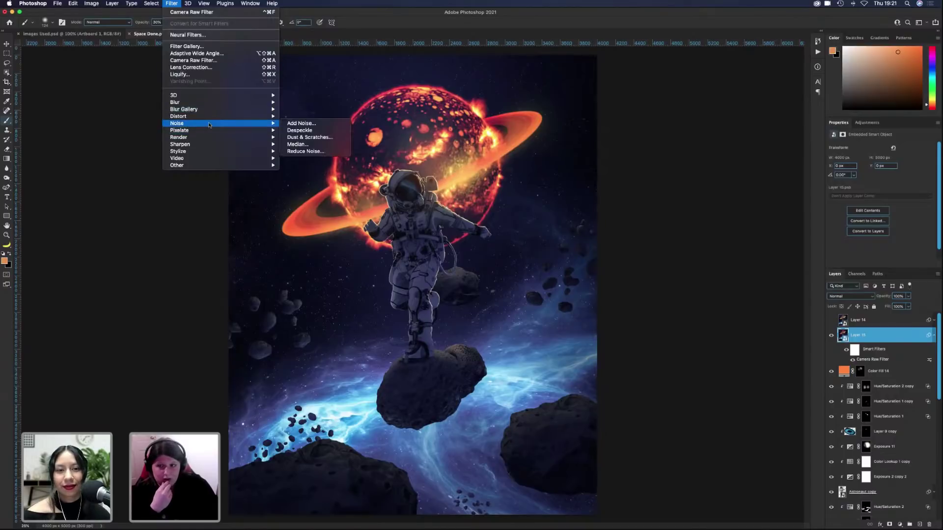
{"action": "mouse_move", "coordinate": [265, 109]}
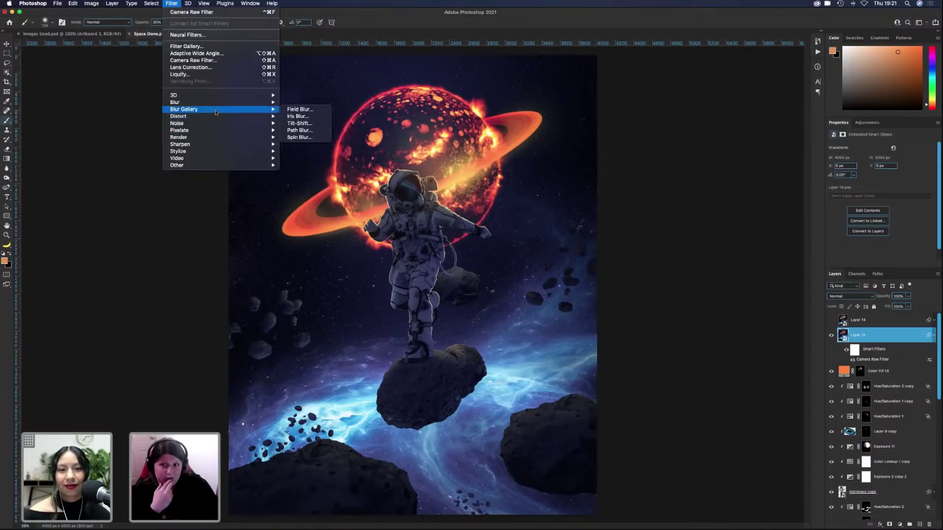
{"action": "left_click", "coordinate": [311, 117]}
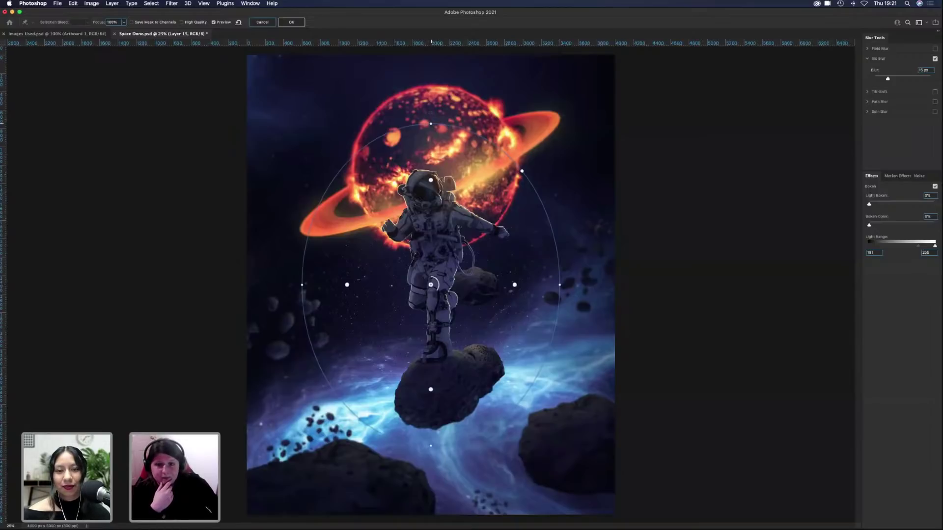
{"action": "left_click_drag", "start_coordinate": [431, 124], "coordinate": [431, 103]}
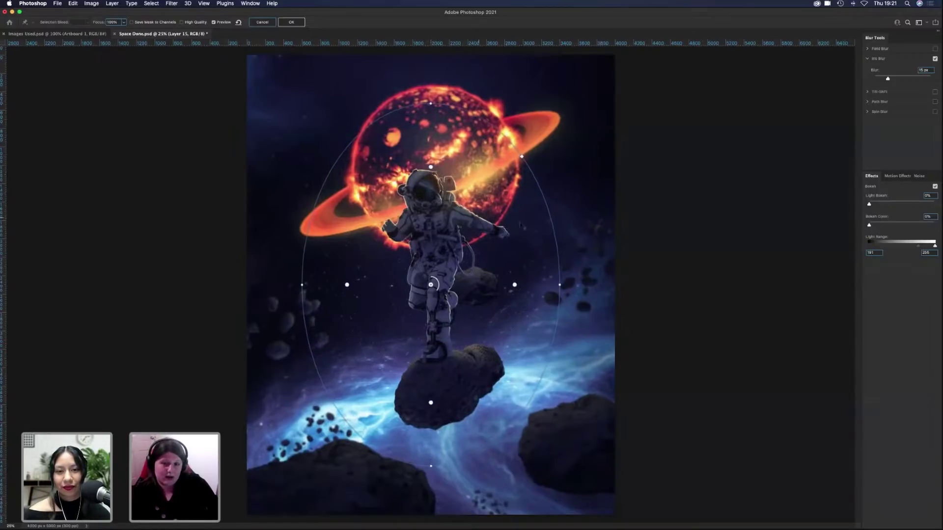
{"action": "left_click_drag", "start_coordinate": [453, 289], "coordinate": [451, 277]}
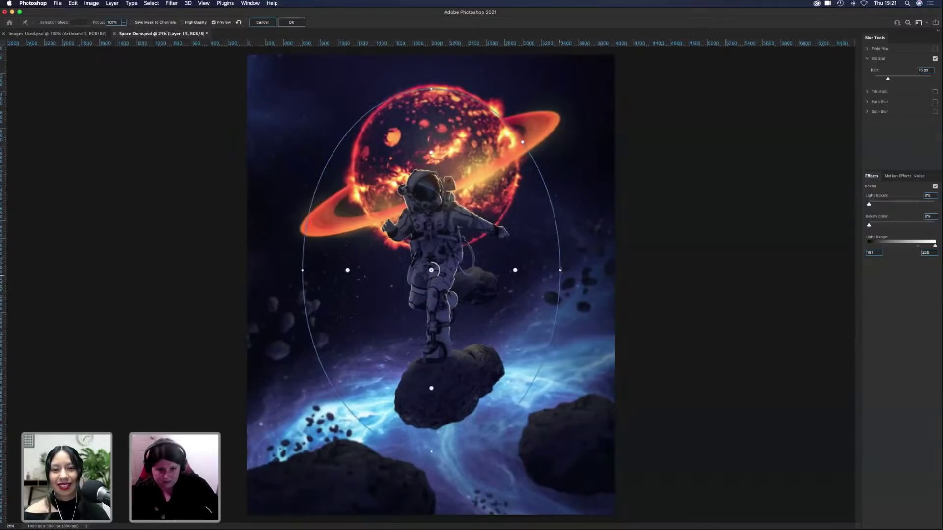
{"action": "left_click_drag", "start_coordinate": [560, 270], "coordinate": [580, 268]}
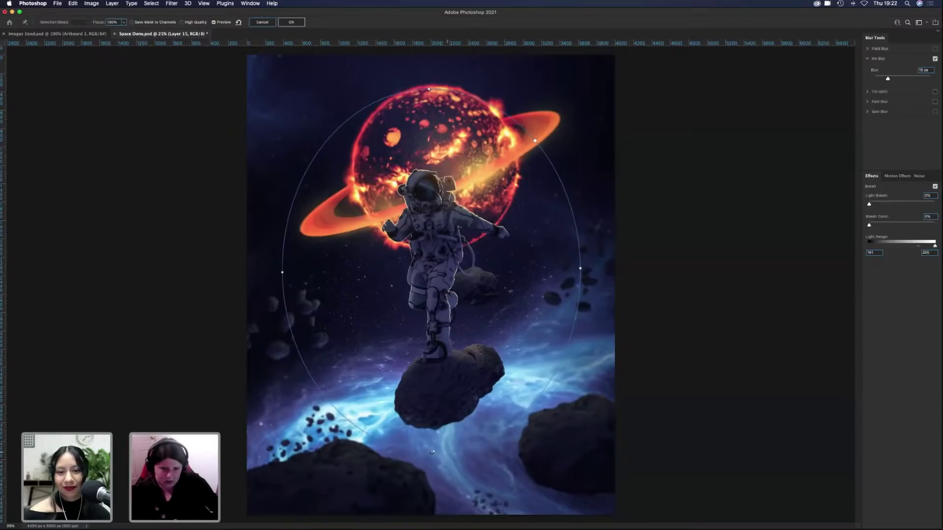
{"action": "left_click_drag", "start_coordinate": [429, 89], "coordinate": [428, 60]}
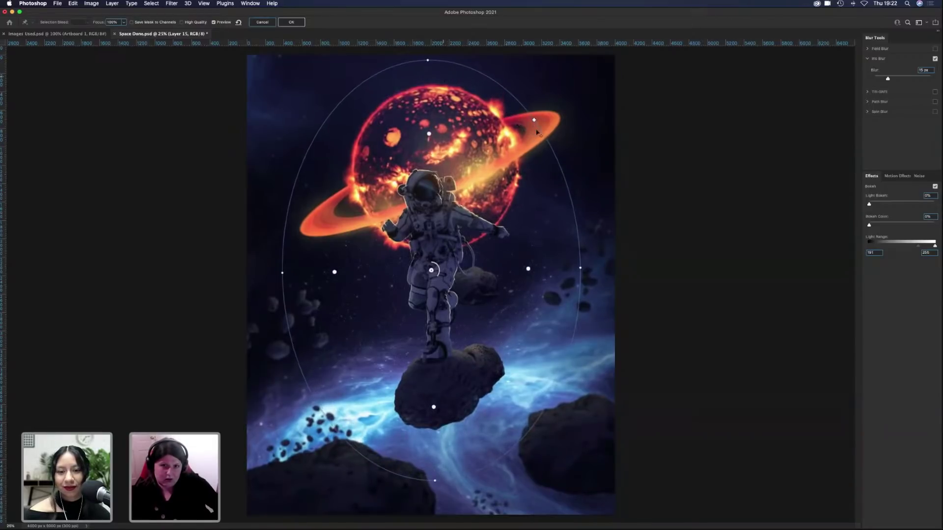
{"action": "mouse_move", "coordinate": [533, 120]}
{"action": "left_mouse_down"}
{"action": "mouse_move", "coordinate": [599, 76]}
{"action": "mouse_move", "coordinate": [534, 120]}
{"action": "left_mouse_up"}
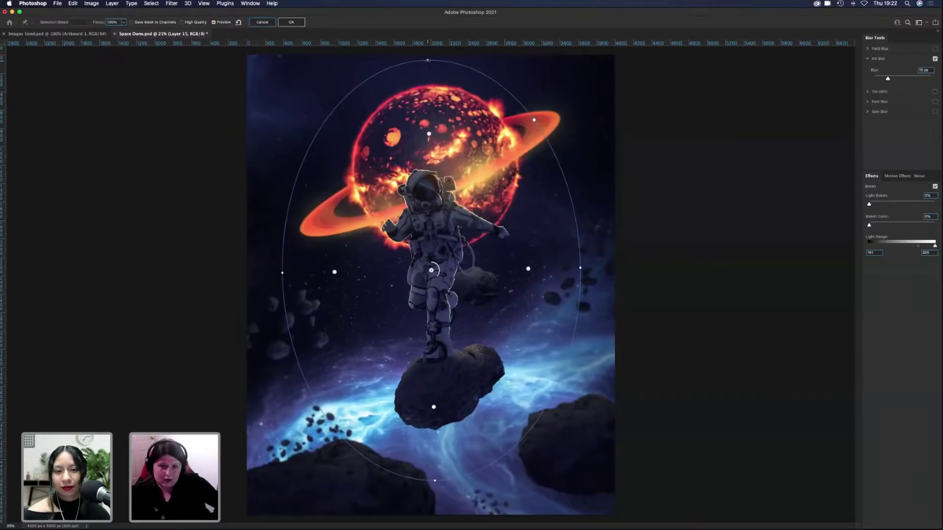
{"action": "left_click_drag", "start_coordinate": [428, 165], "coordinate": [432, 179]}
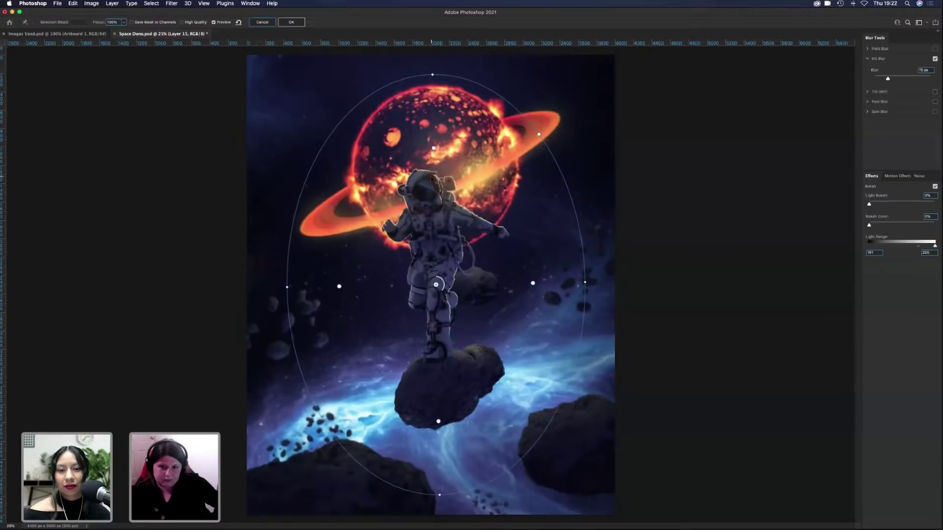
Step: Set the Iris Blur amount to 10 px
{"action": "left_click", "coordinate": [925, 70]}
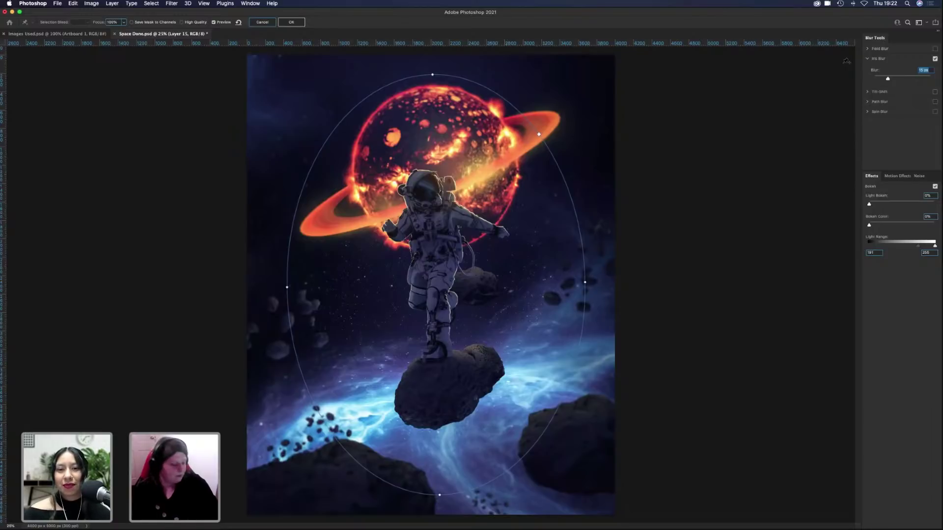
{"action": "type", "text": "10"}
{"action": "key", "text": "Return"}
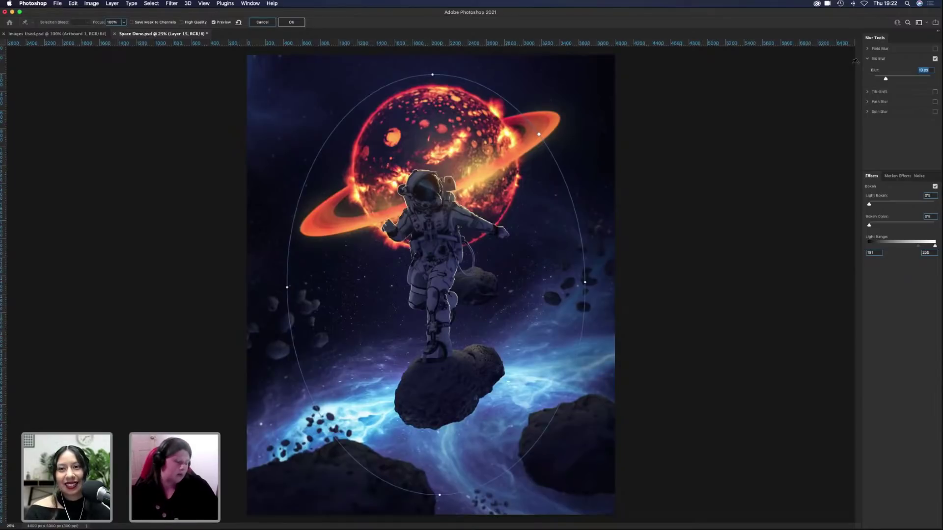
Step: Try Iris Blur amounts of 5 px and 20 px on the graded Smart Object layer
{"action": "type", "text": "5"}
{"action": "key", "text": "Return"}
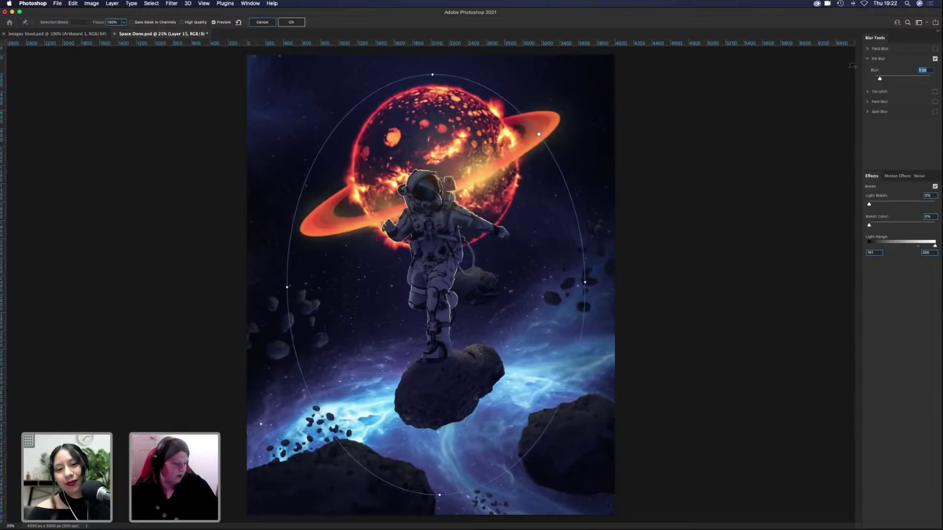
{"action": "type", "text": "20"}
{"action": "key", "text": "Return"}
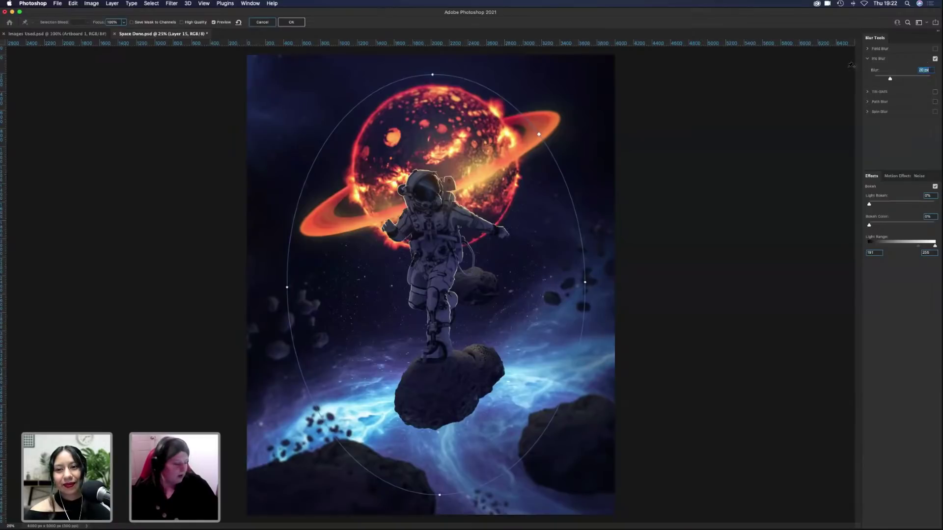
Step: Set the Iris Blur amount to 15 px, turn on High Quality, and apply the blur to the graded layer
{"action": "type", "text": "15"}
{"action": "key", "text": "Return"}
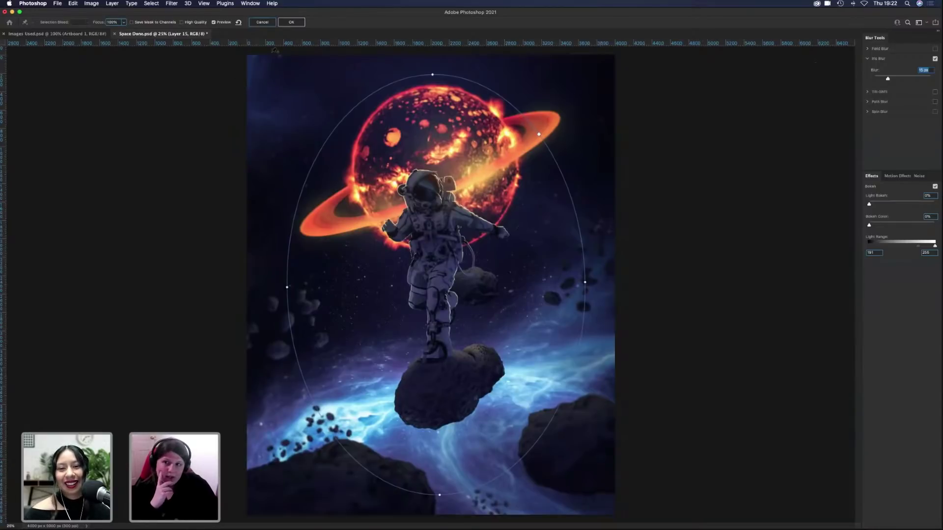
{"action": "left_click", "coordinate": [193, 23]}
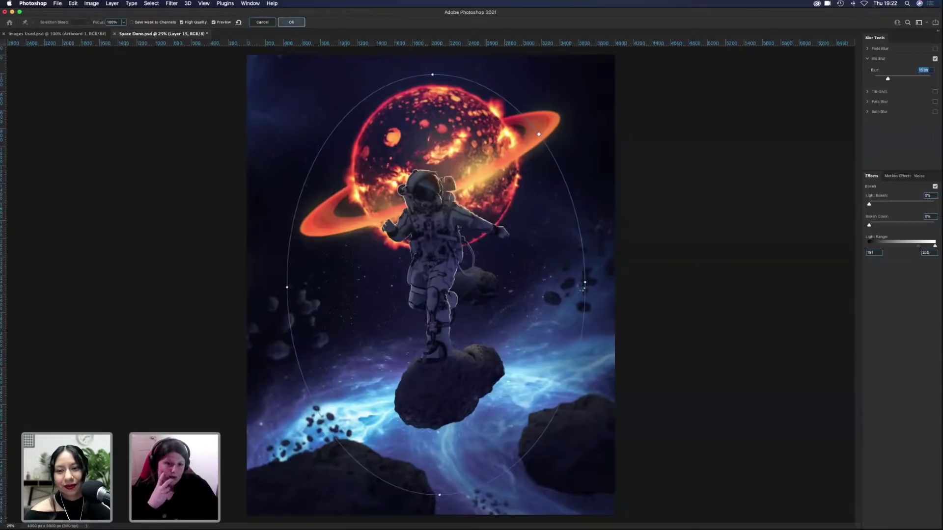
{"action": "key", "text": "Return"}
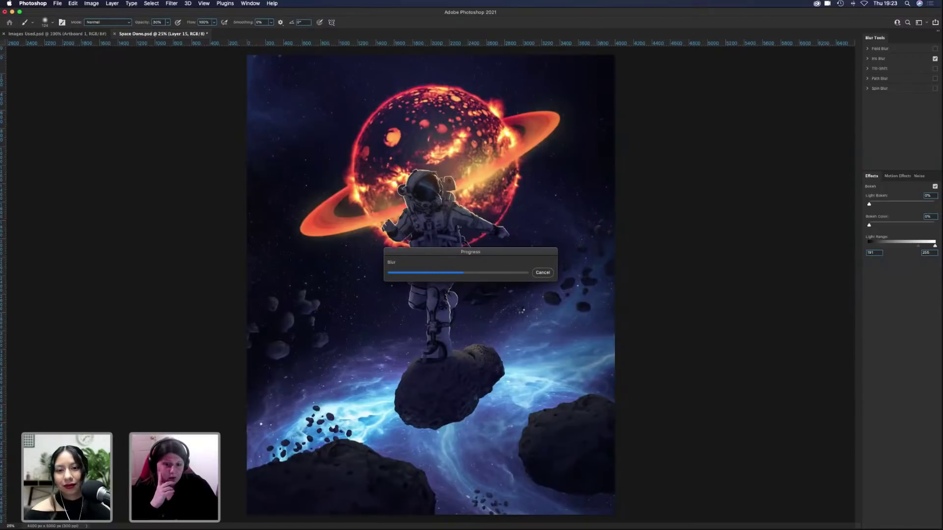
{"action": "left_click_drag", "start_coordinate": [503, 251], "coordinate": [484, 242]}
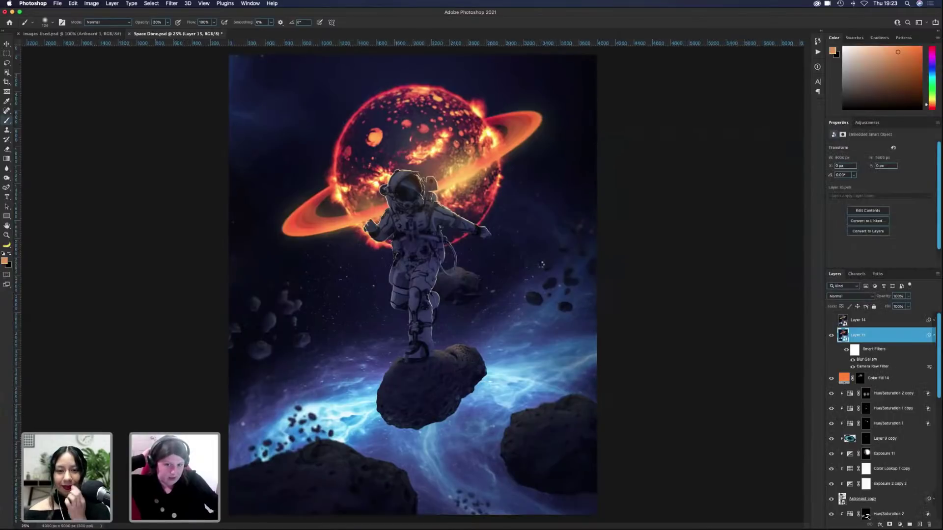
Step: Reopen the graded layer's Camera Raw smart filter, raise the Whites slightly, and apply the change
{"action": "key", "text": "super+ctrl+f"}
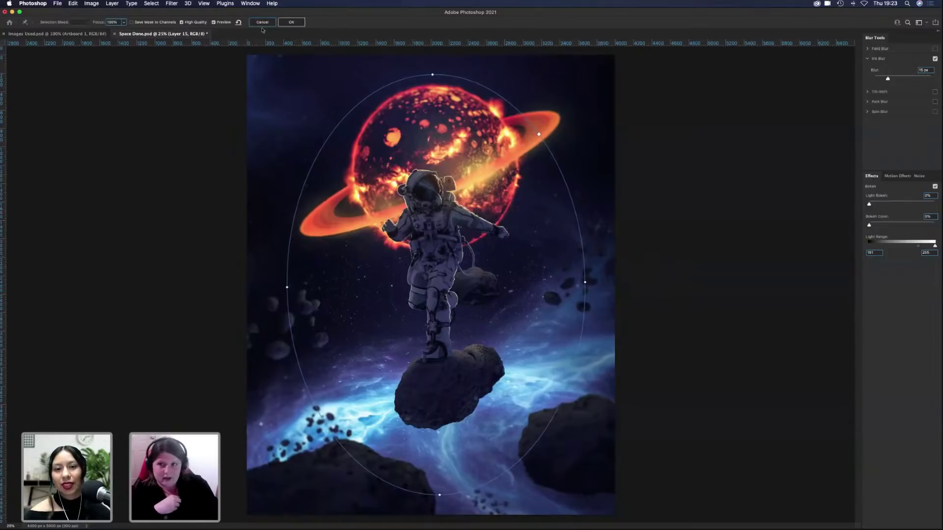
{"action": "left_click", "coordinate": [262, 23]}
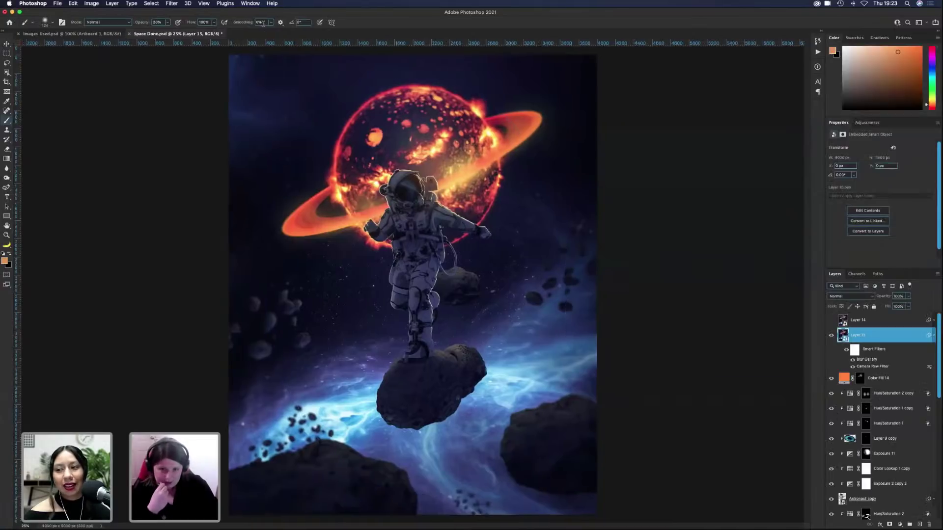
{"action": "double_click", "coordinate": [872, 366]}
{"action": "left_click", "coordinate": [525, 180]}
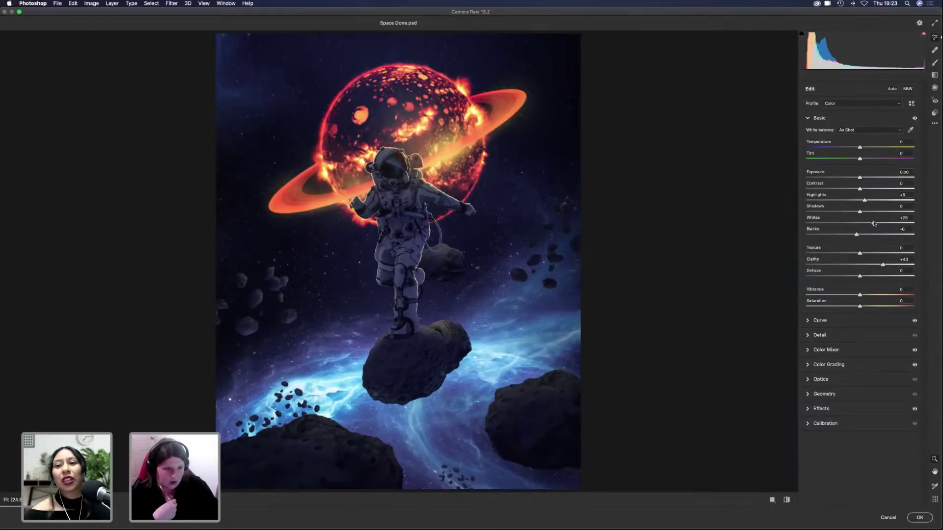
{"action": "left_click_drag", "start_coordinate": [874, 223], "coordinate": [877, 224]}
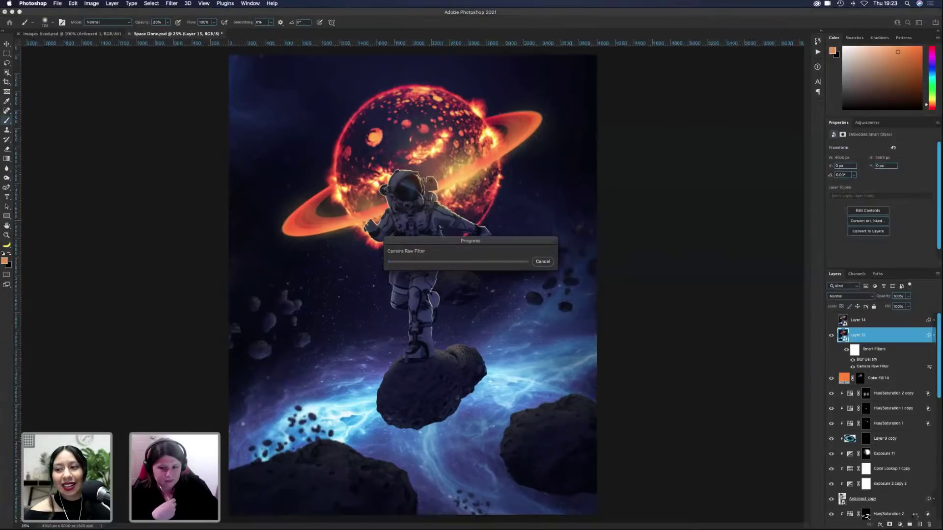
{"action": "left_click", "coordinate": [916, 519]}
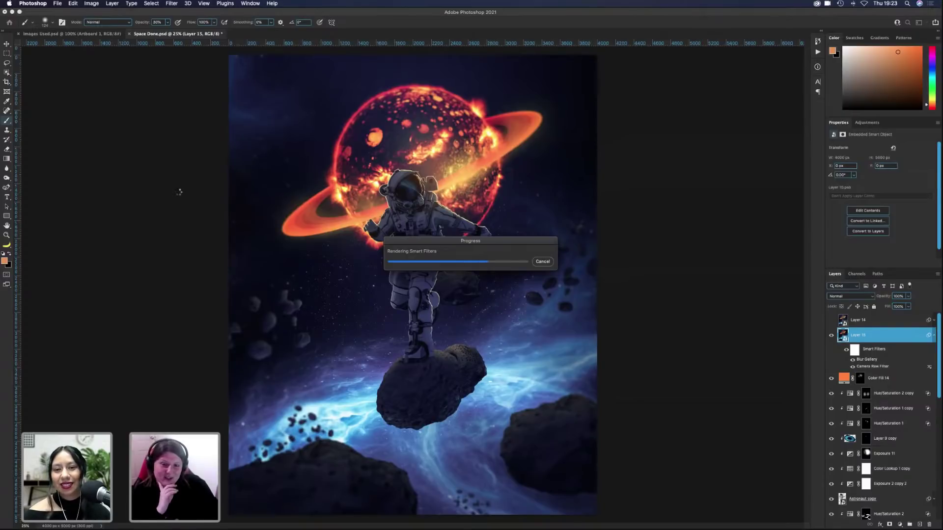
{"action": "left_click", "coordinate": [171, 4]}
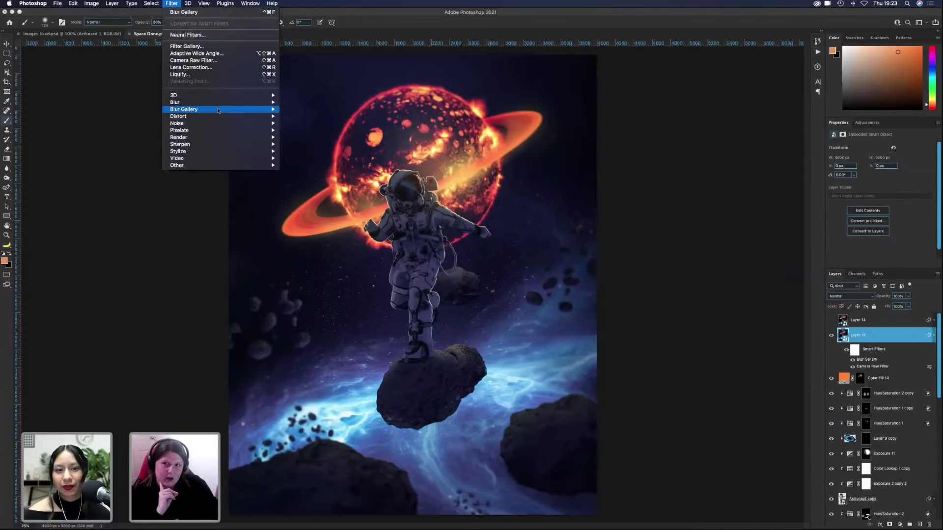
{"action": "mouse_move", "coordinate": [233, 112]}
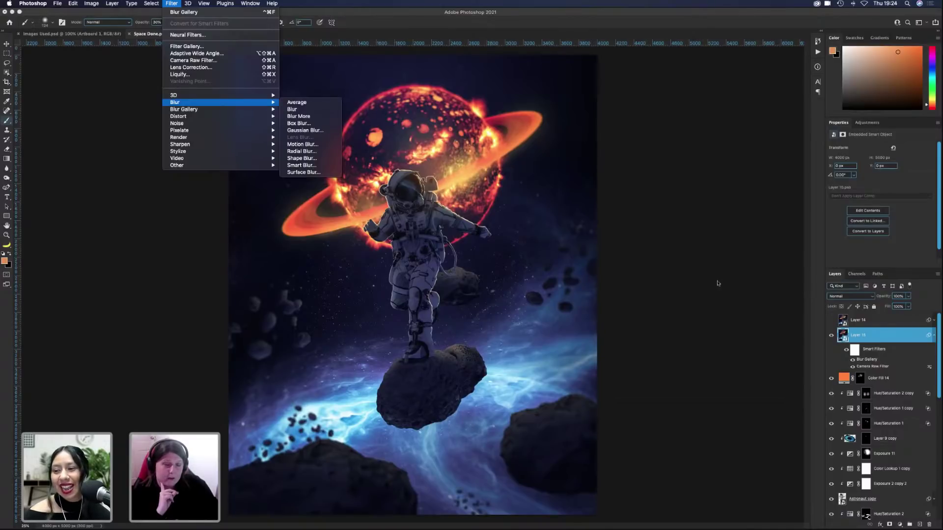
{"action": "left_click", "coordinate": [896, 335]}
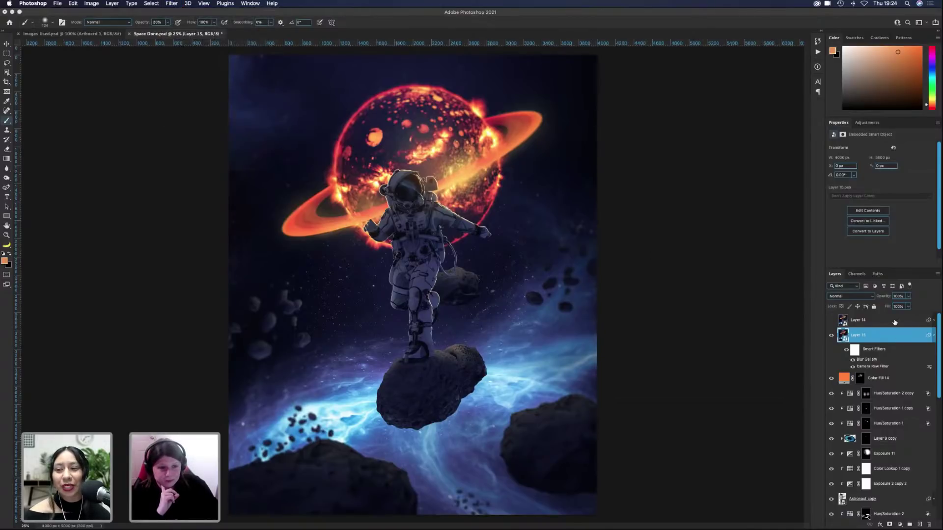
Step: Delete the hidden Layer 14 above the graded Smart Object layer
{"action": "left_click", "coordinate": [895, 322]}
{"action": "key", "text": "Delete"}
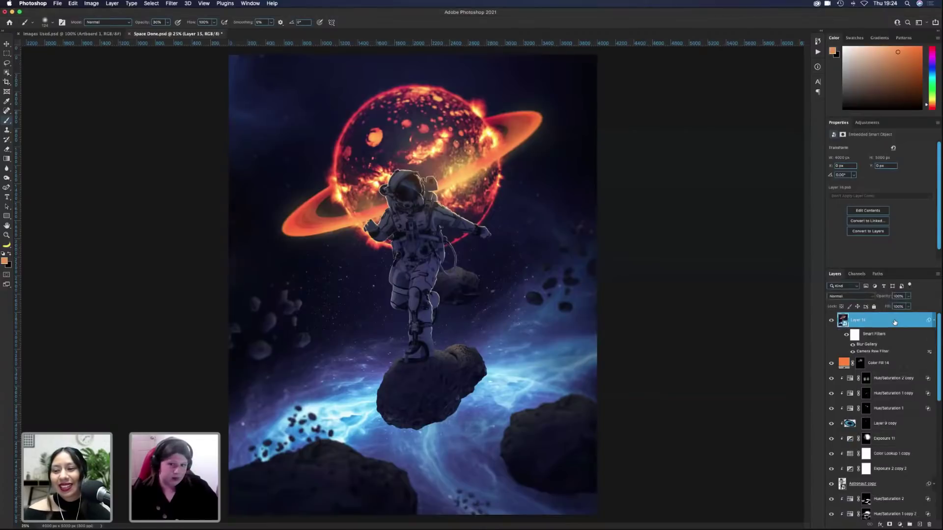